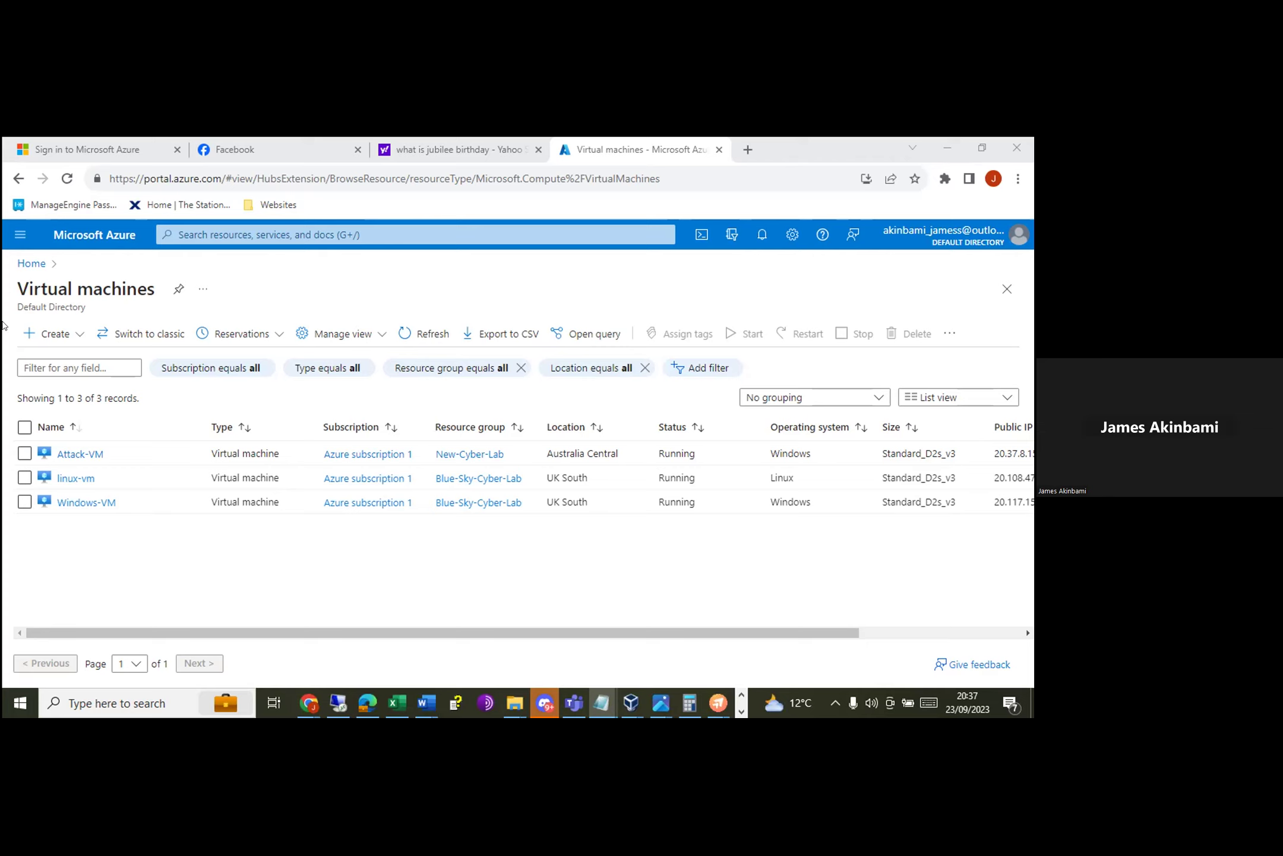
Step: Open the portal search showing recent history
click(227, 238)
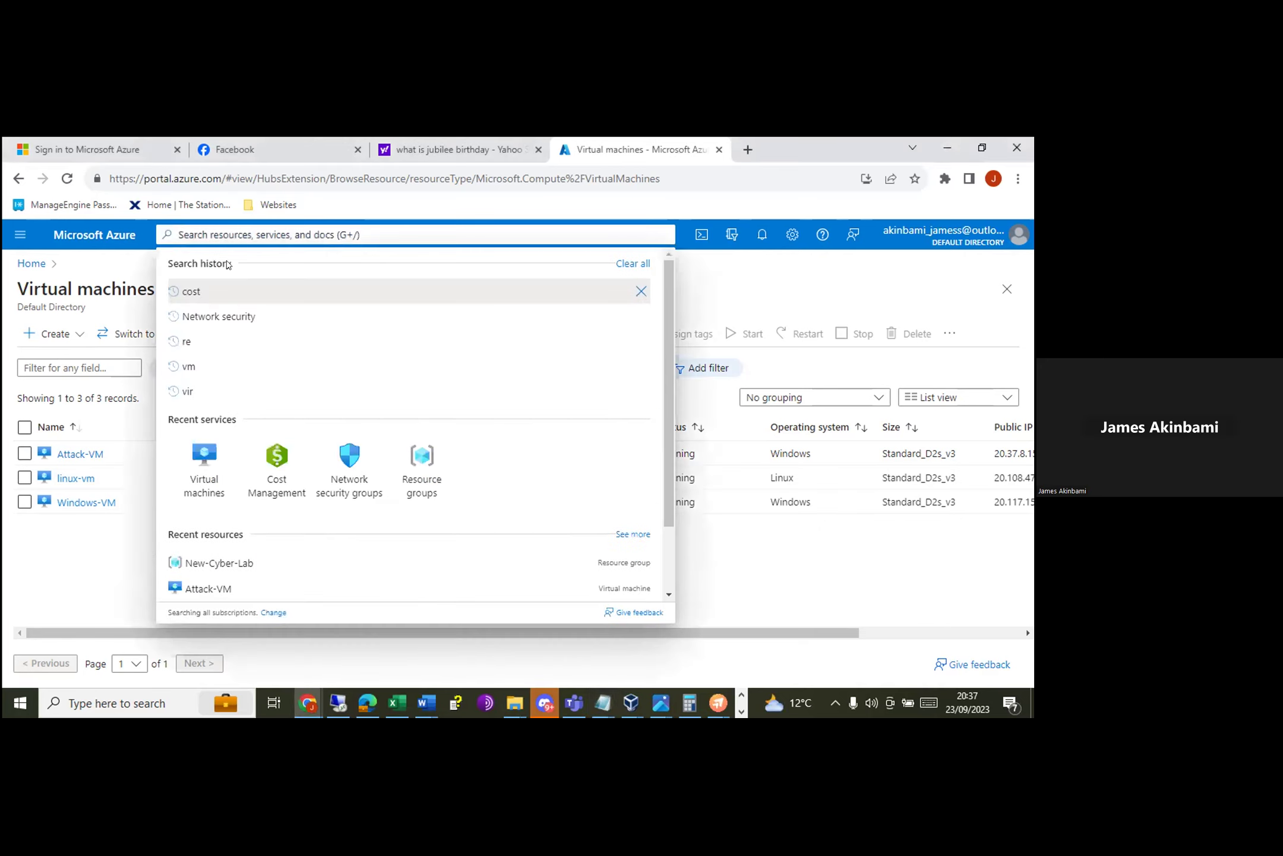
Step: Search for 'azure active directory' and choose the Azure Active Directory Marketplace entry
text(azur)
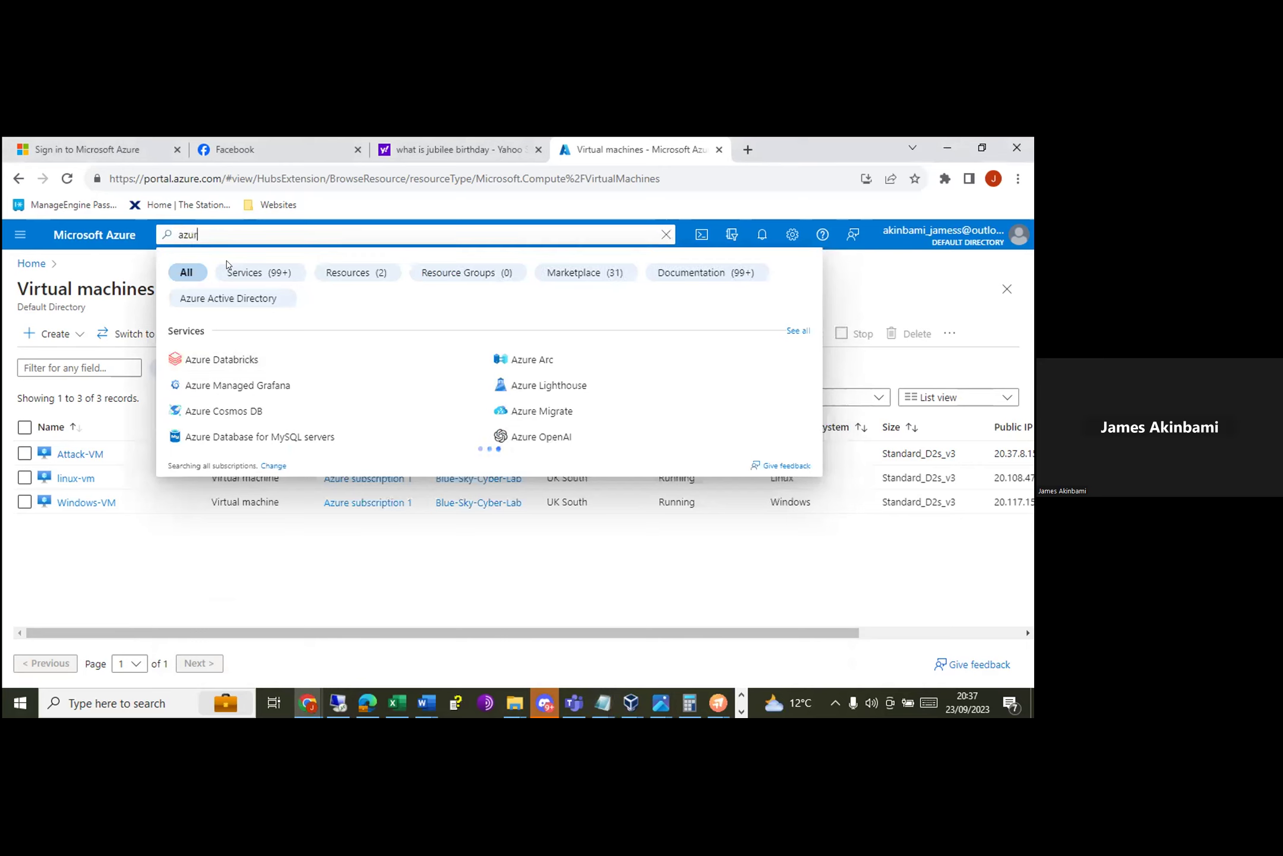
text(e)
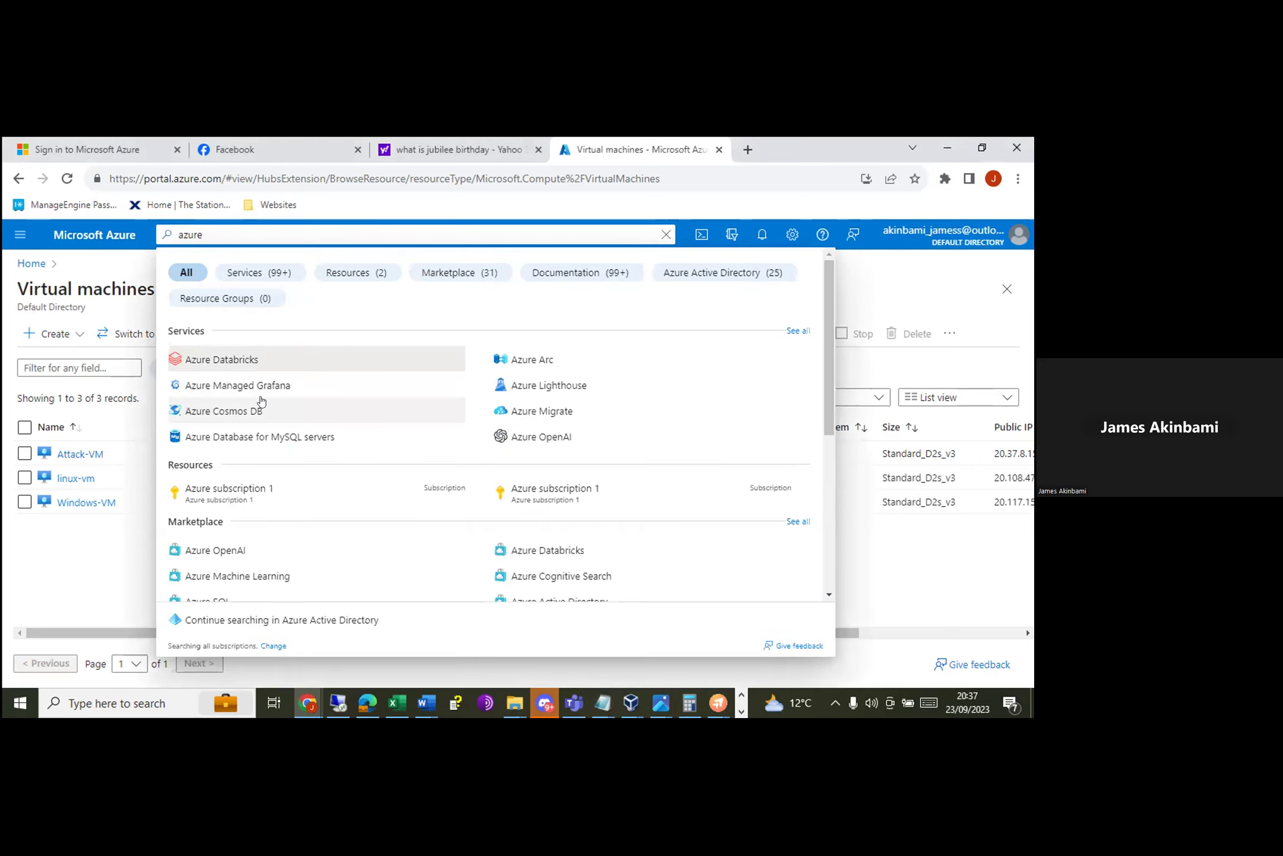
text( ad)
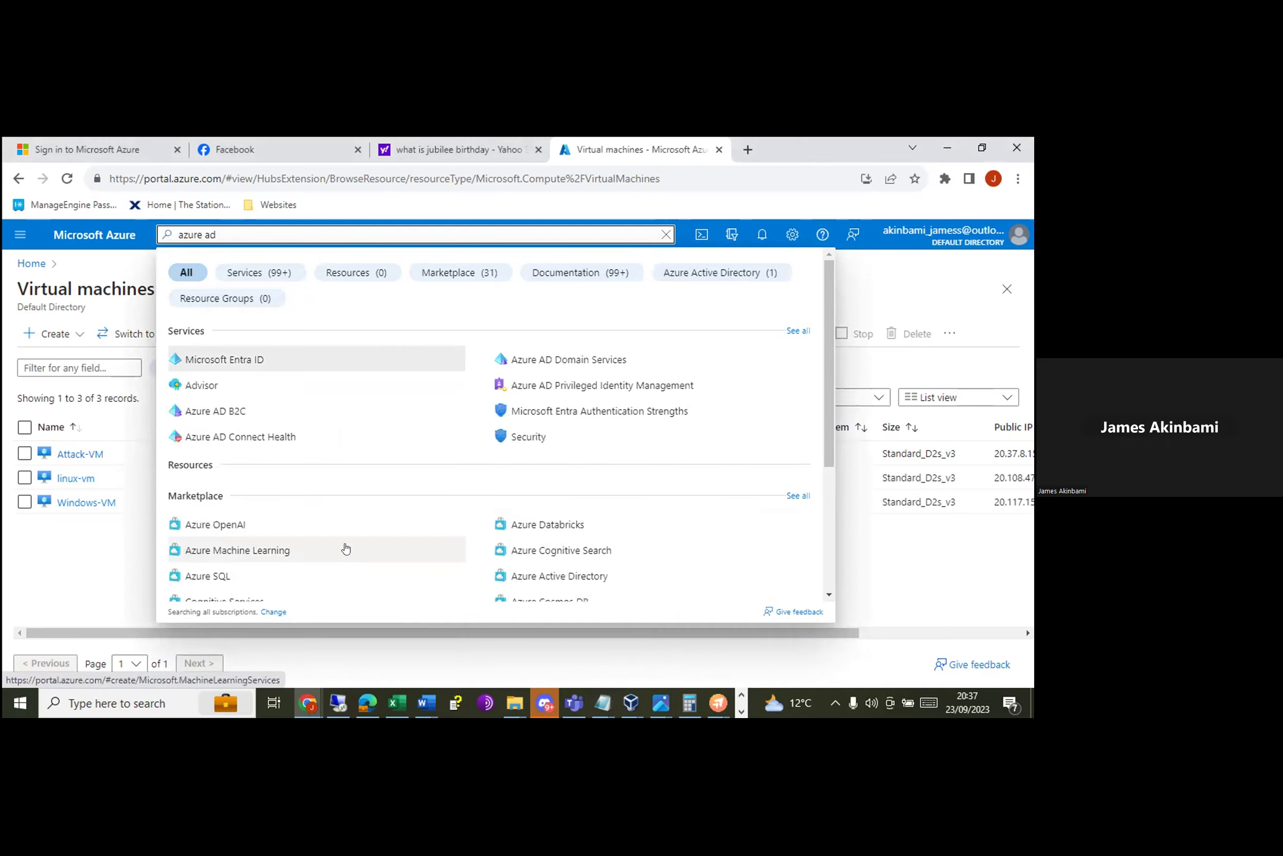
key(BackSpace)
text(ctive di)
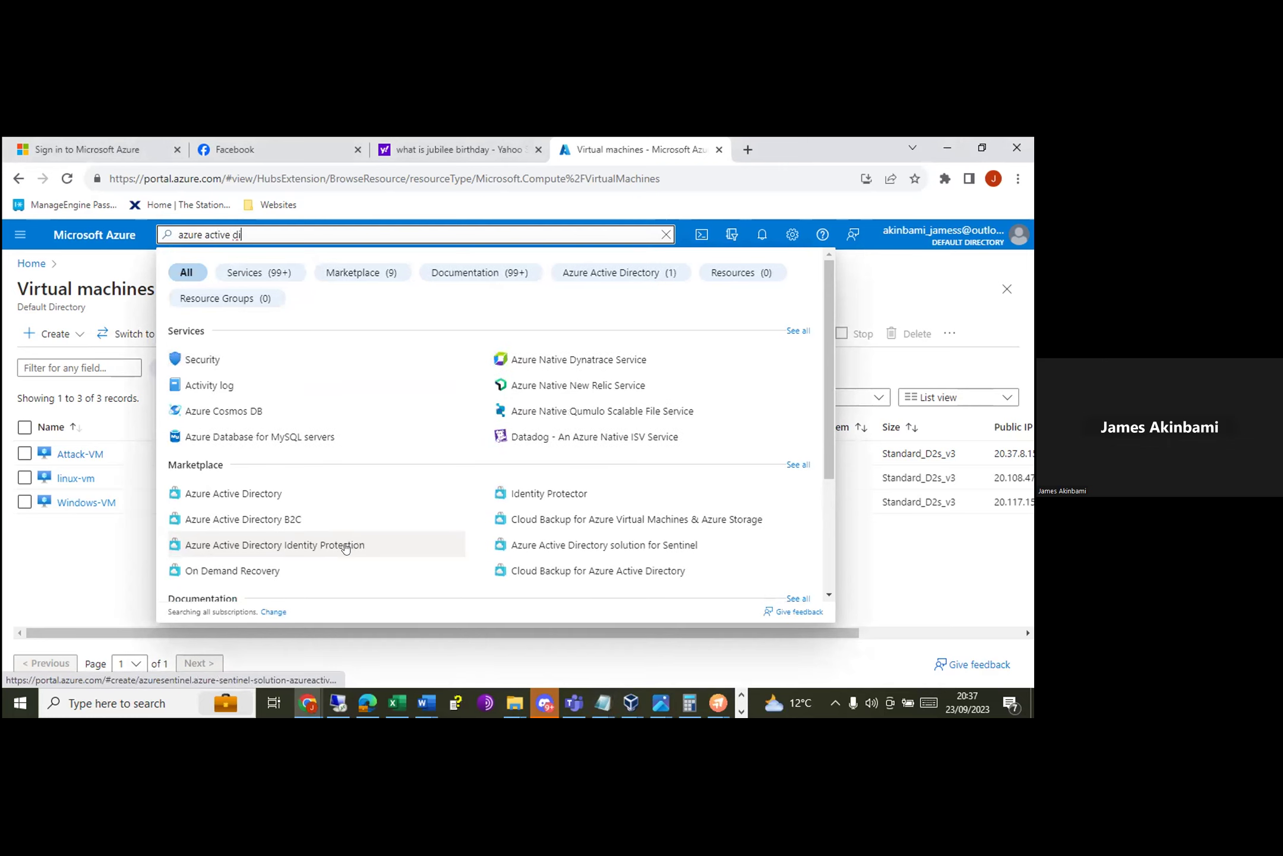
click(211, 493)
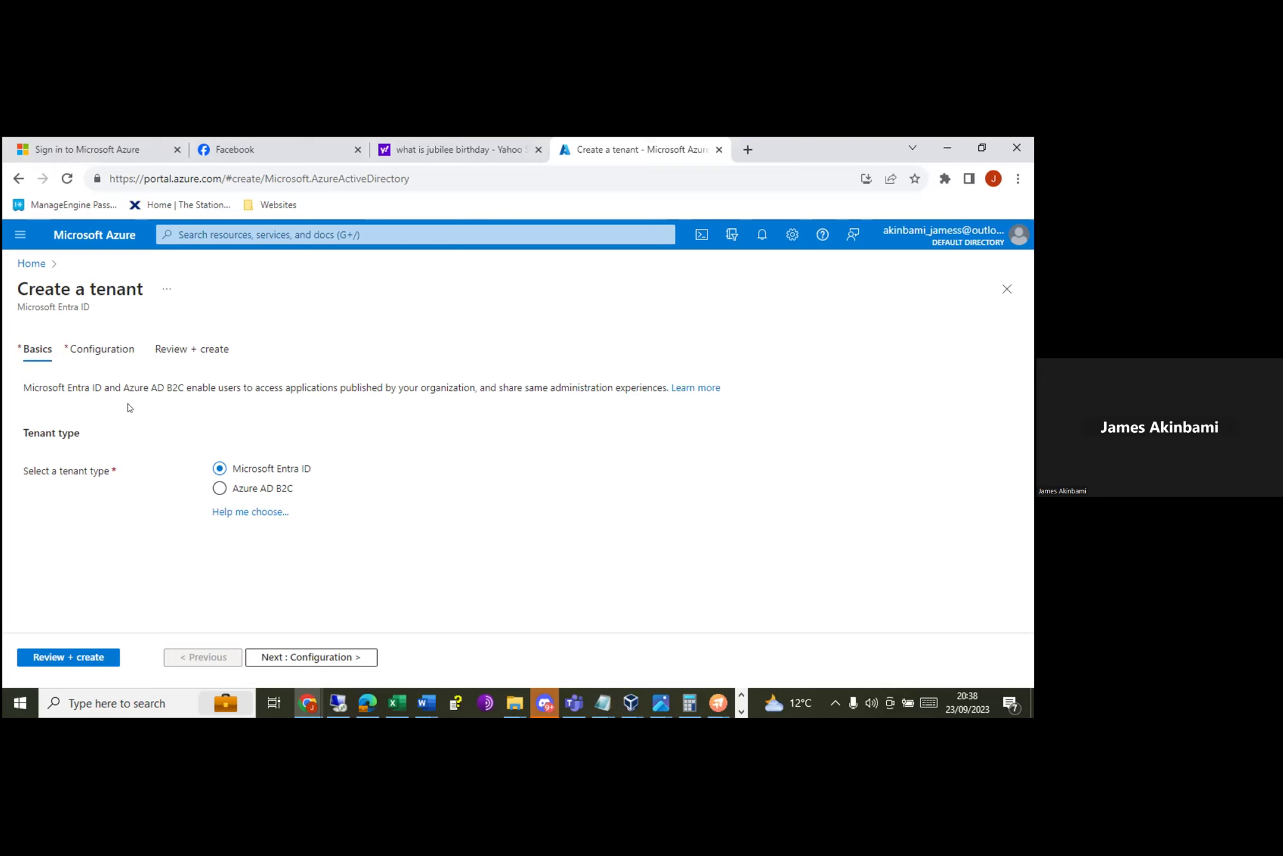
Step: Highlight and deselect the tenant description text, then bring up portal search with recent history
drag(114, 385, 168, 387)
click(165, 416)
key(g+slash)
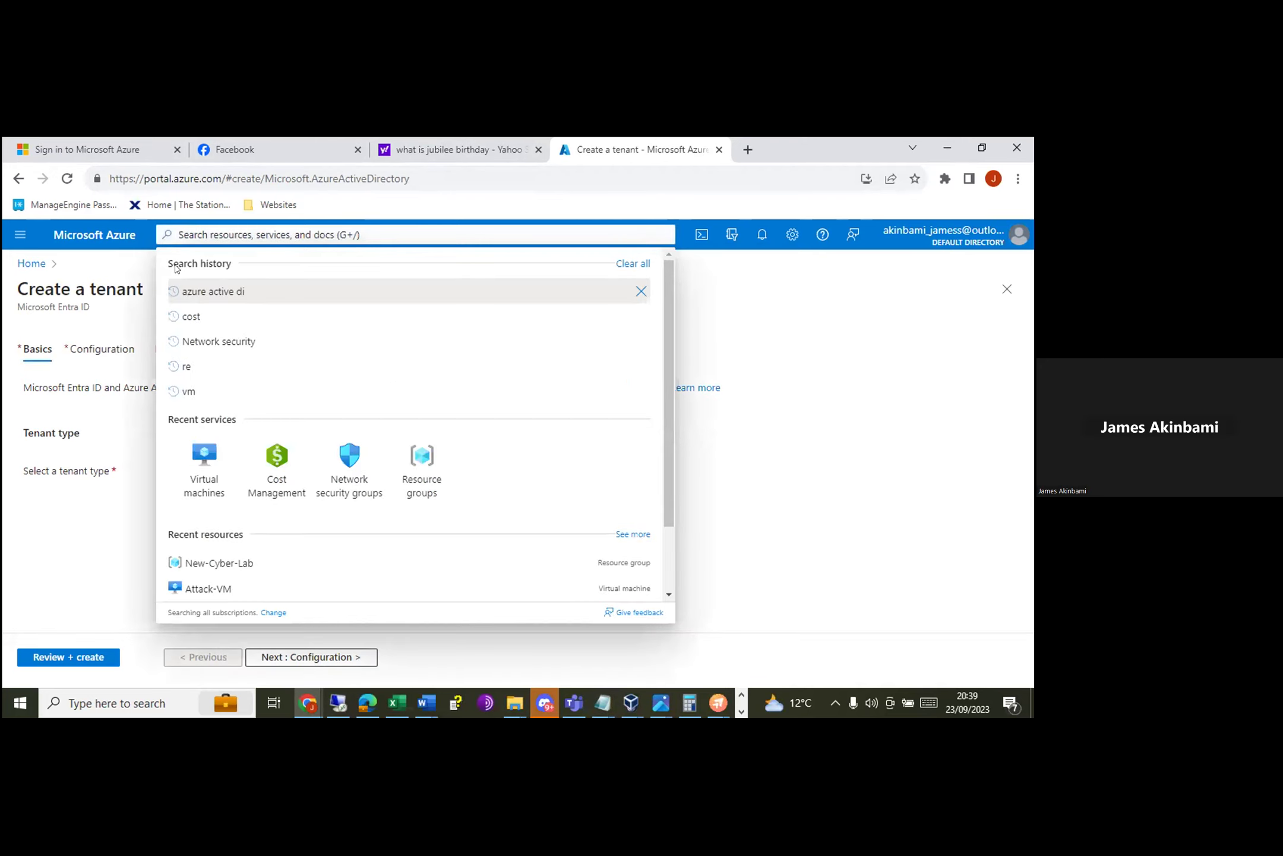
Step: Return to Virtual machines and scroll the table right to Public IP and back
click(201, 472)
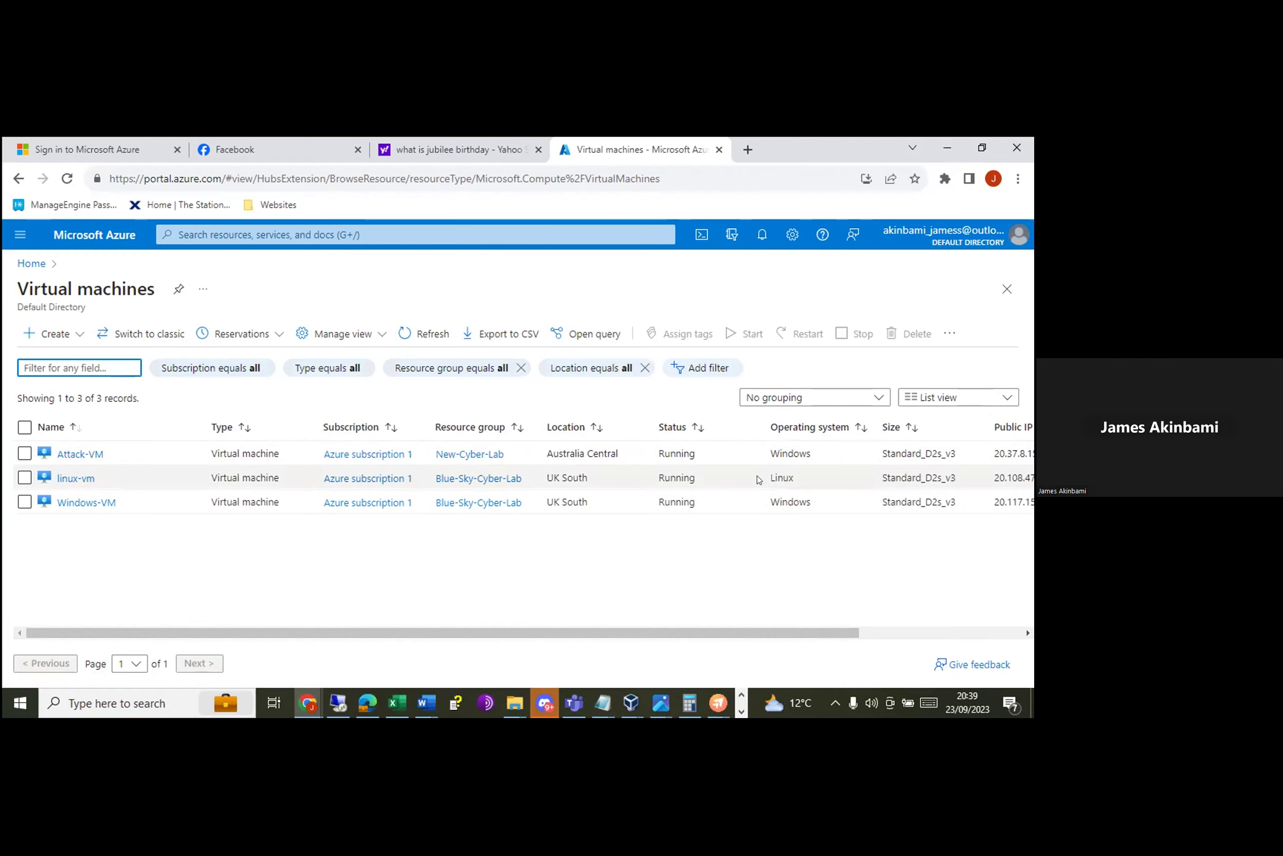
drag(808, 630, 971, 618)
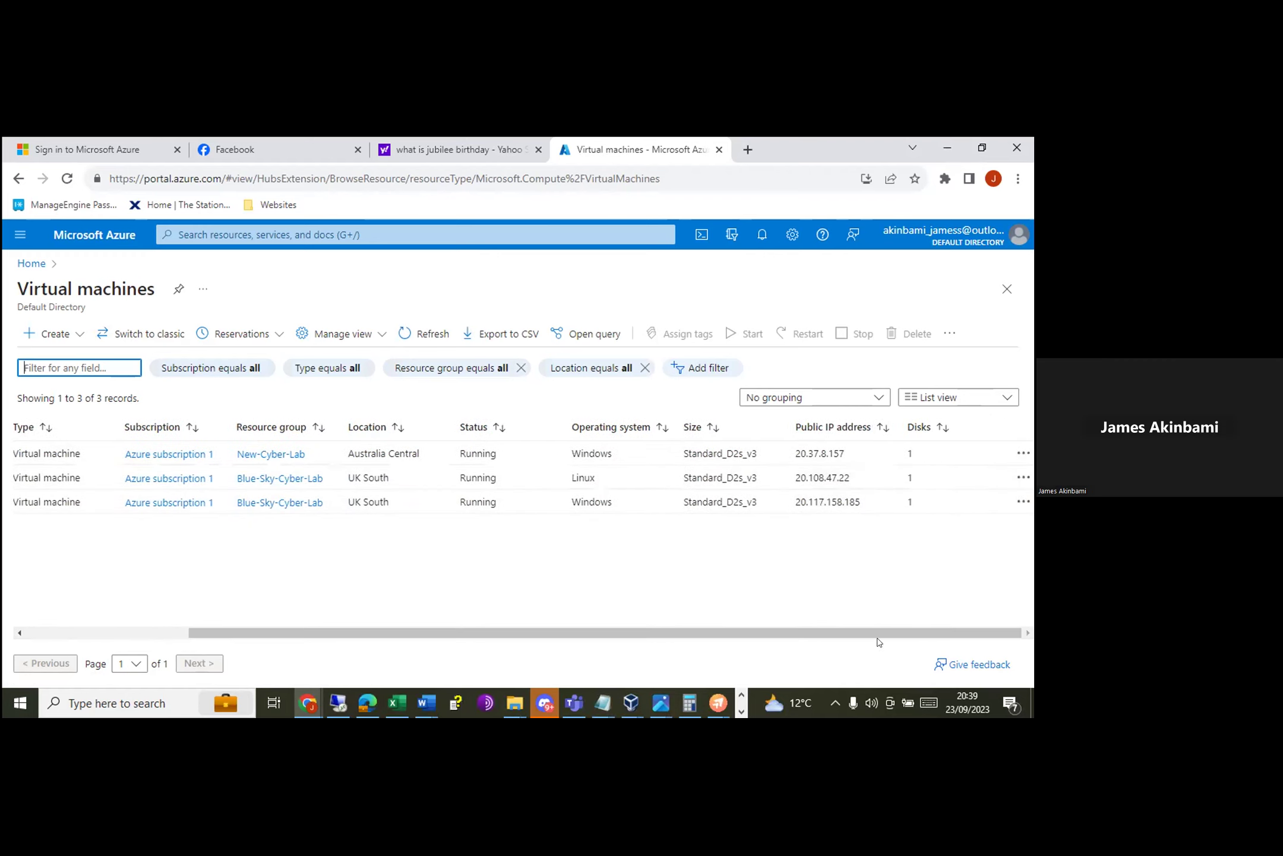
drag(962, 629, 393, 656)
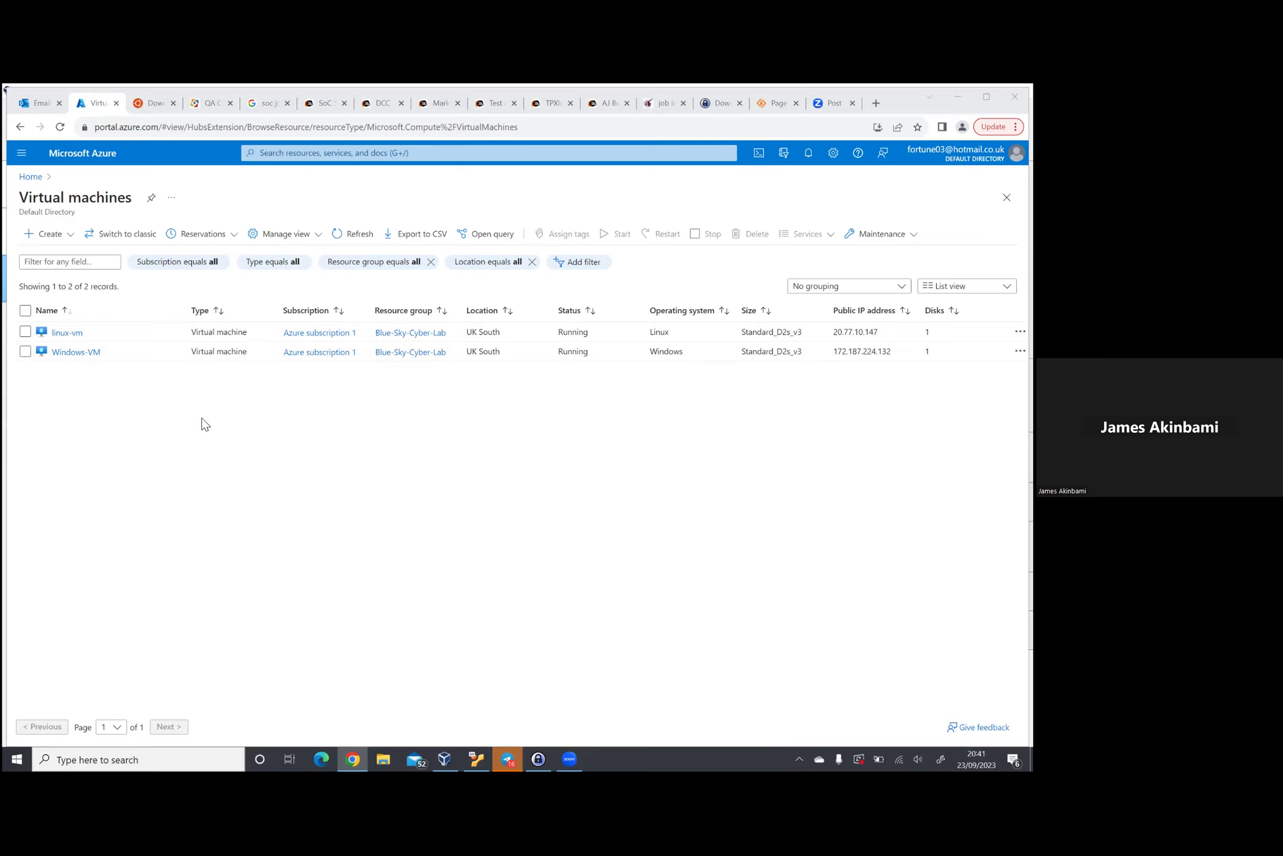
Step: Select text in the VM table, ending on linux-vm's public IP 20.77.10.147
drag(688, 352, 849, 332)
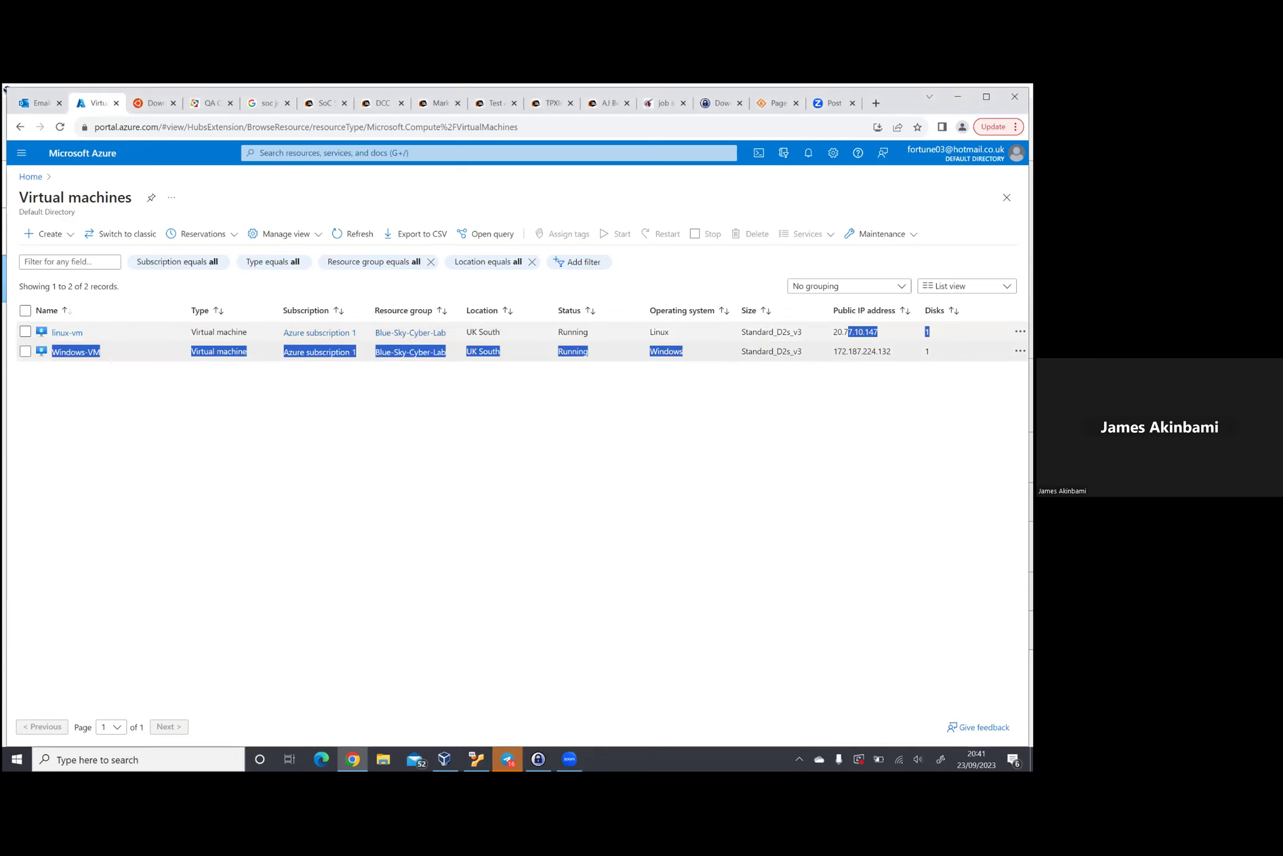
click(849, 332)
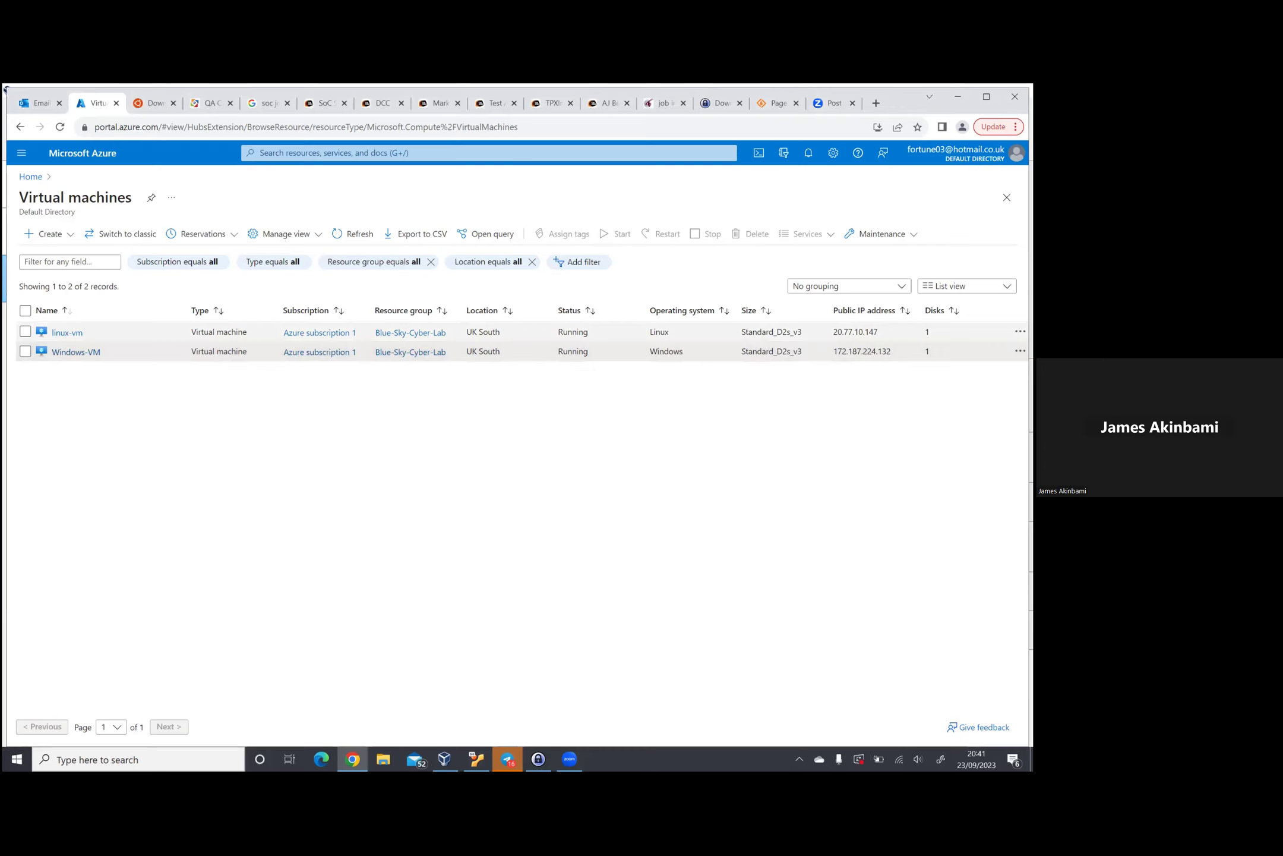
drag(833, 332, 878, 332)
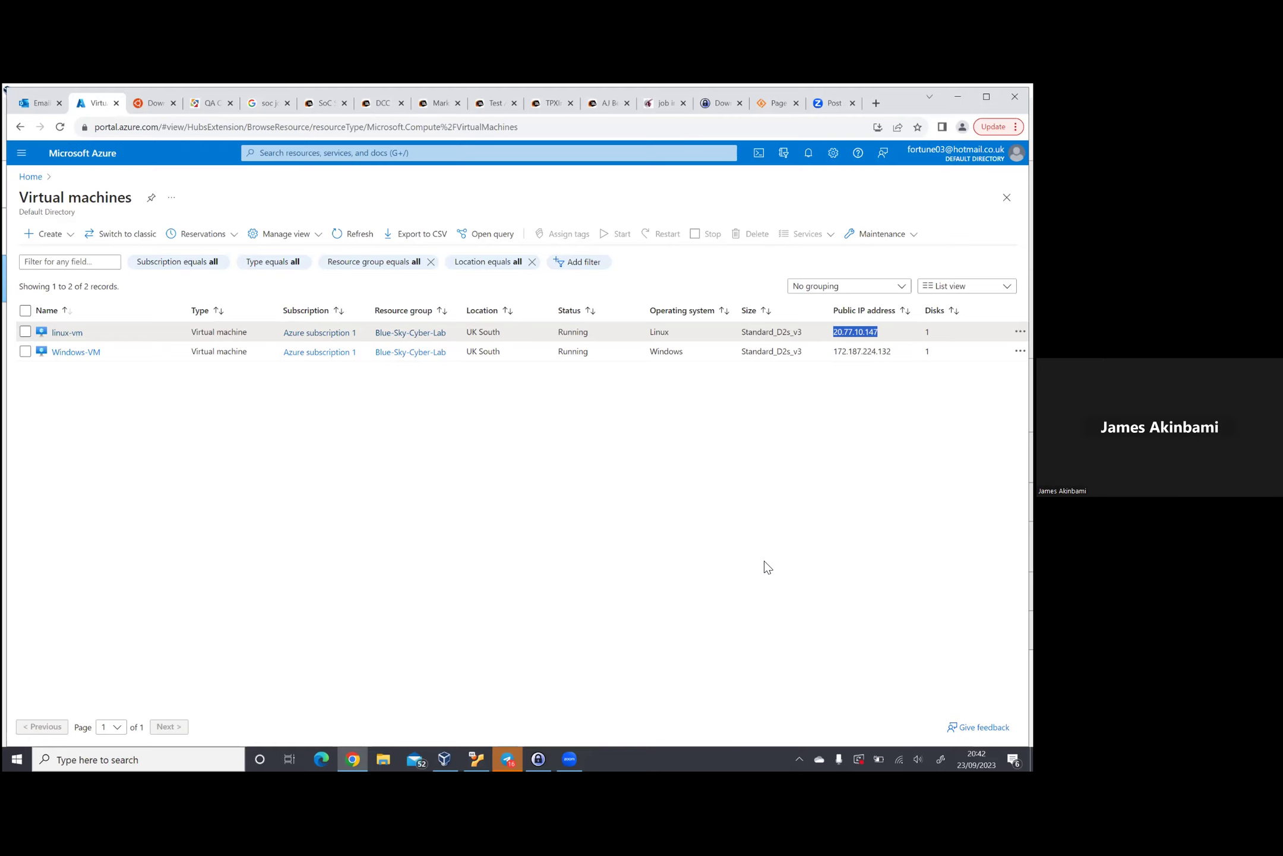
Step: Launch Remote Desktop Connection by searching the taskbar for 'rdp'
click(216, 759)
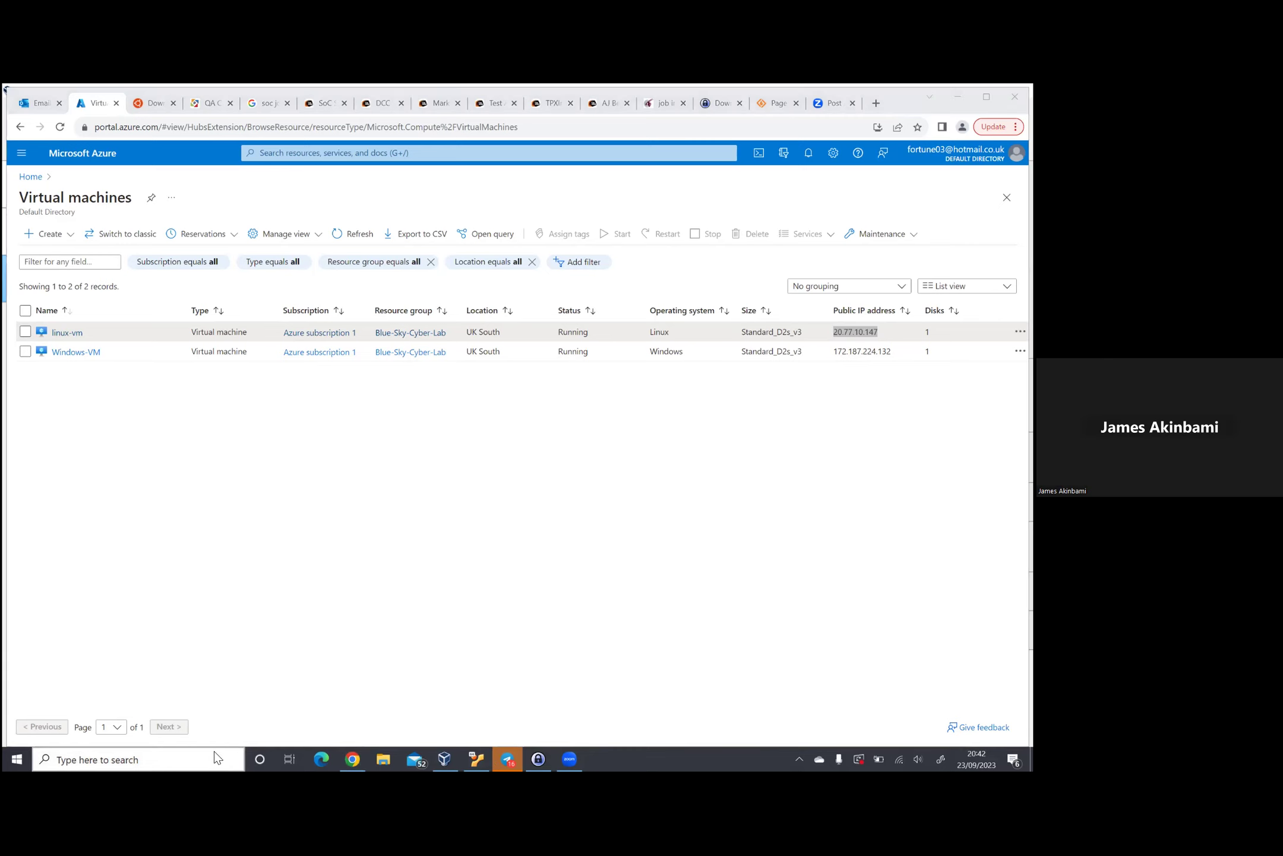
text(rdp)
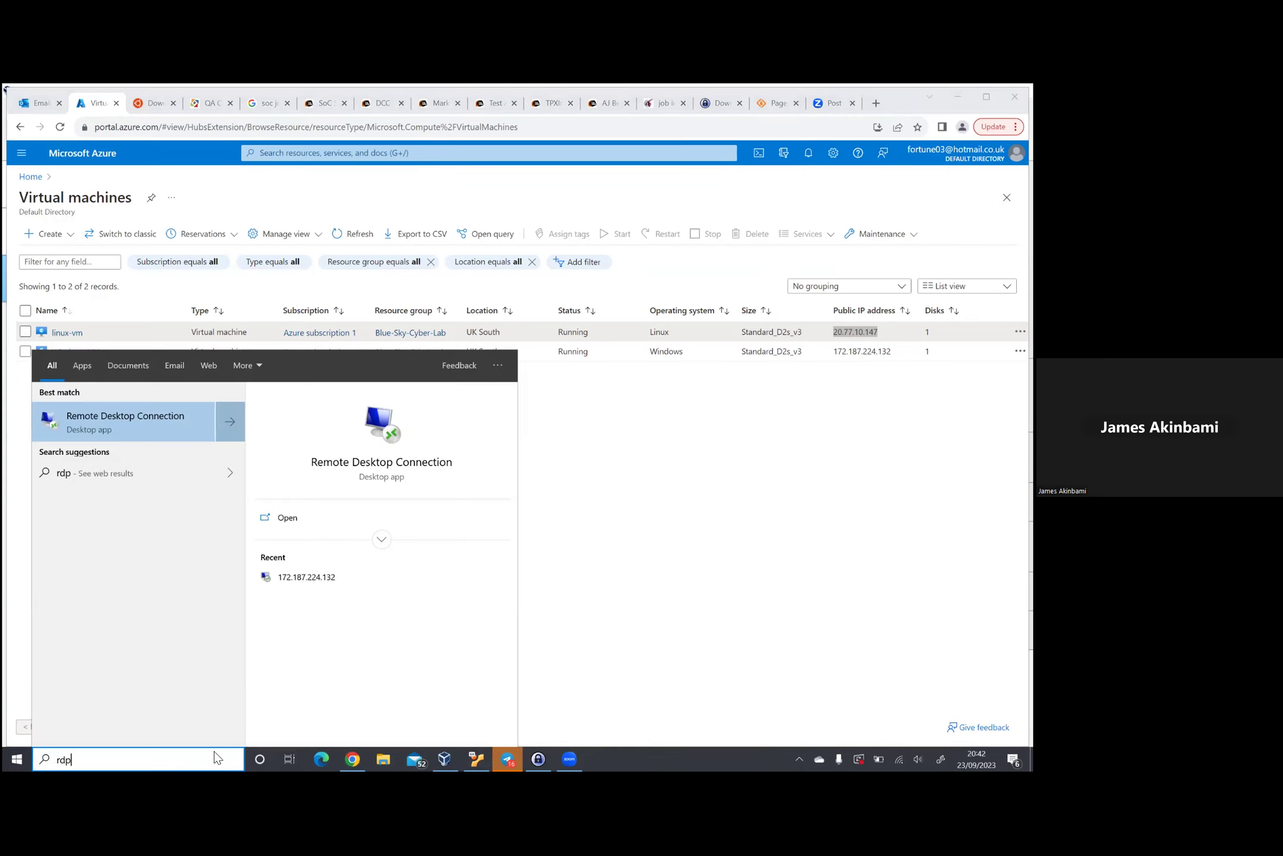
key(Return)
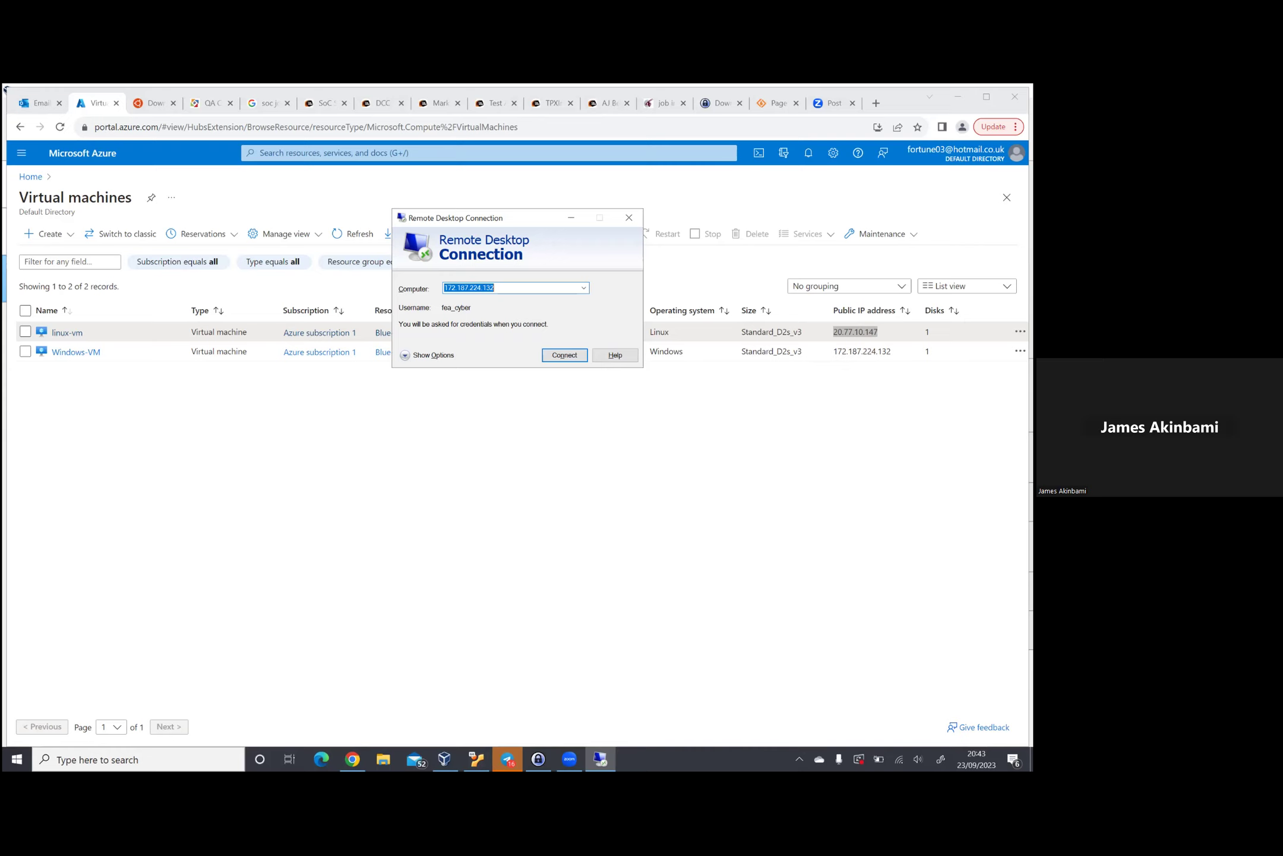
Step: Connect to 172.187.224.132 with the account password, accept the certificate, and maximize the window
click(564, 355)
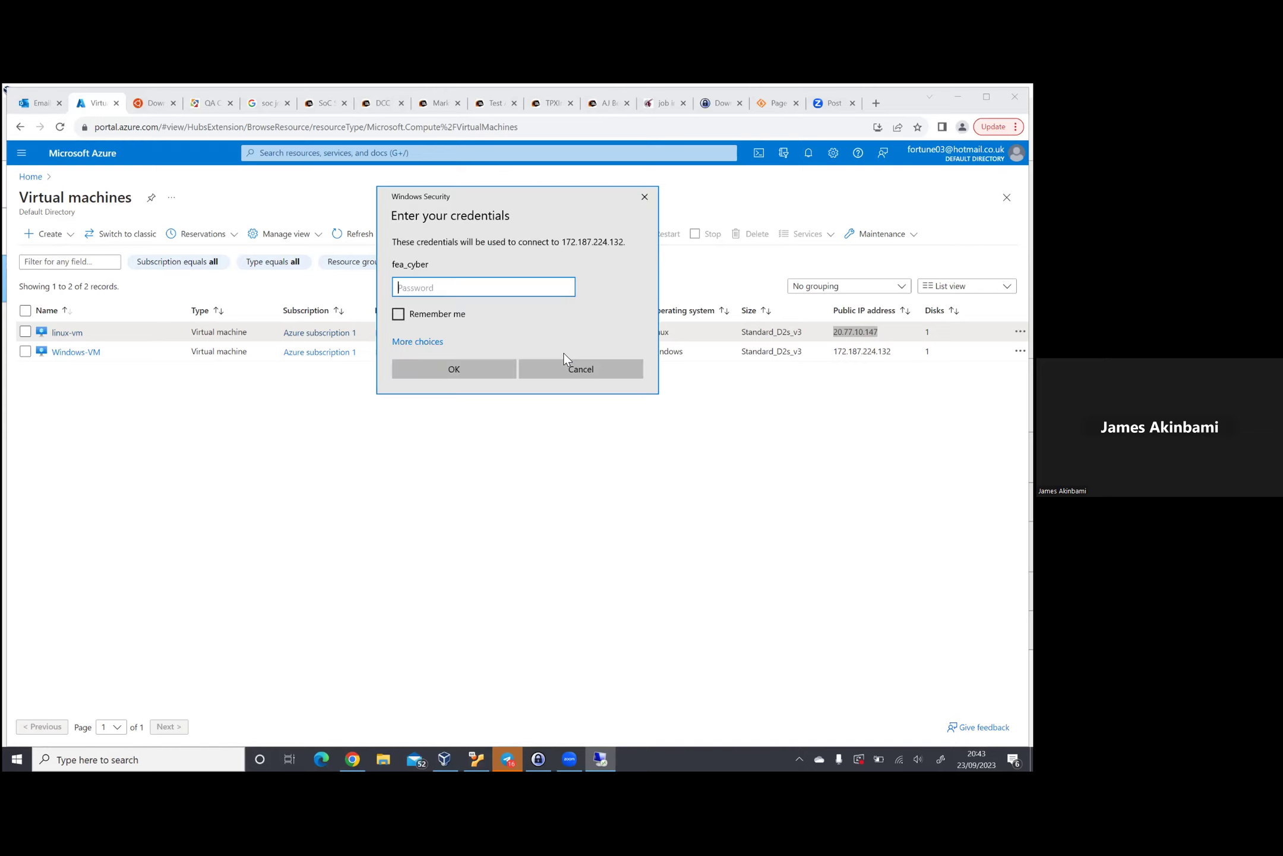
text(••••••••••••)
key(Return)
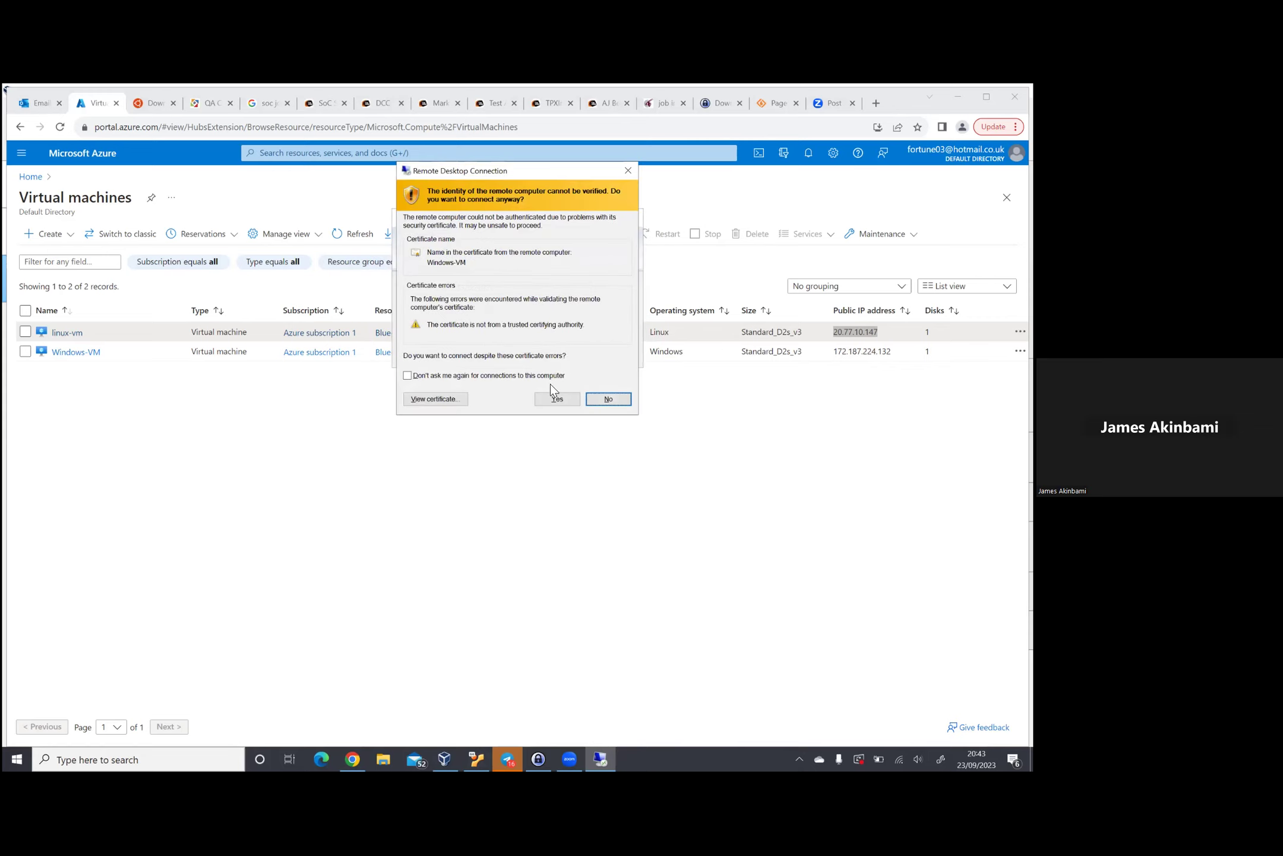
click(557, 398)
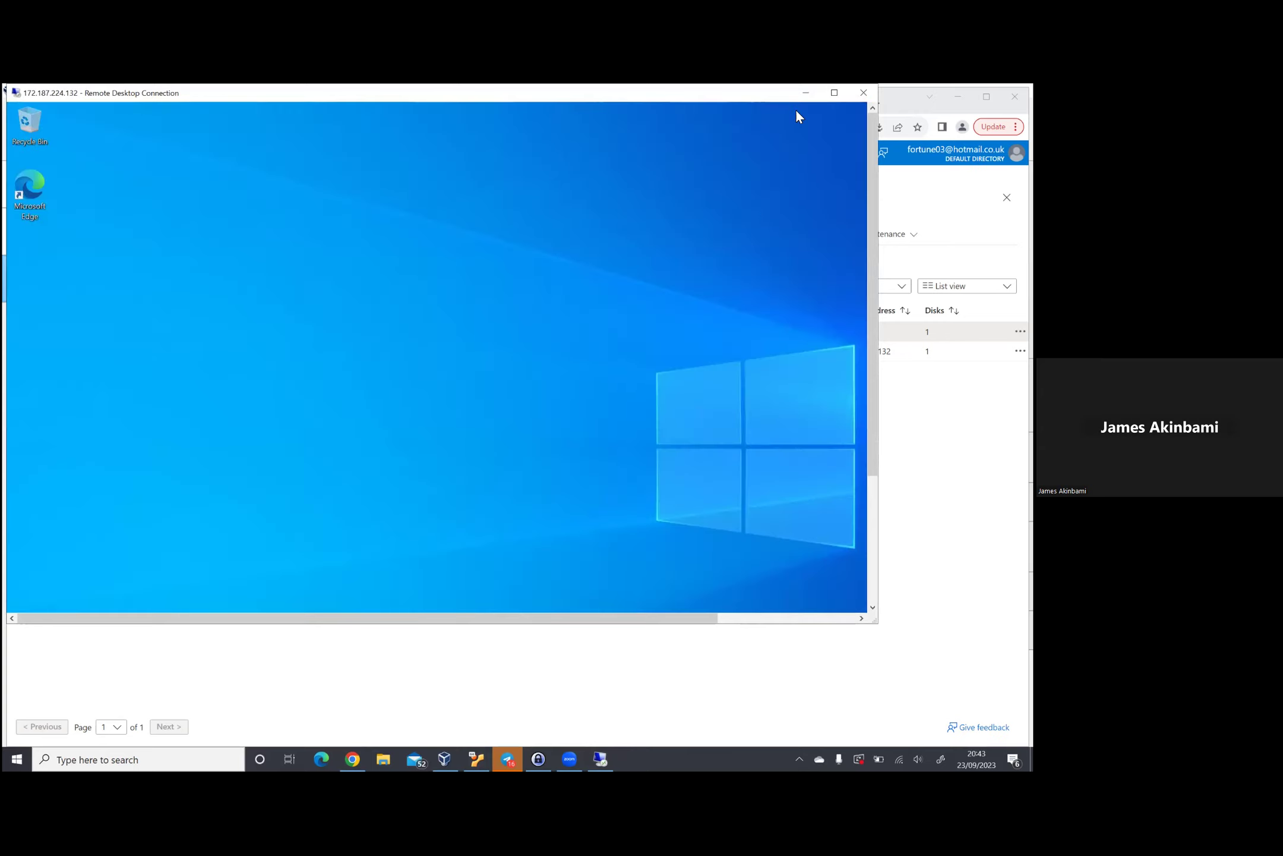
click(834, 93)
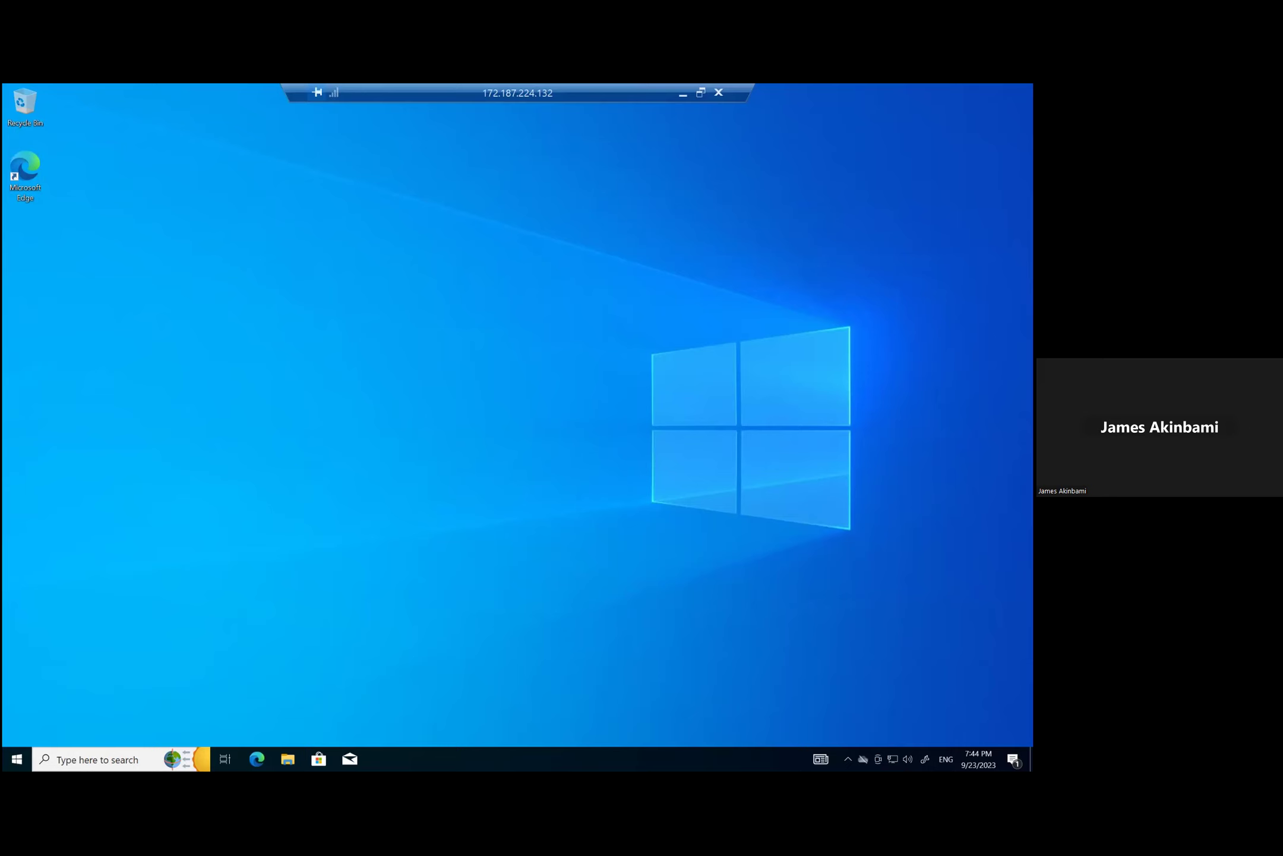
Step: Open the remote Windows search, close and reopen it, then search for 'power'
click(117, 759)
click(770, 387)
click(143, 759)
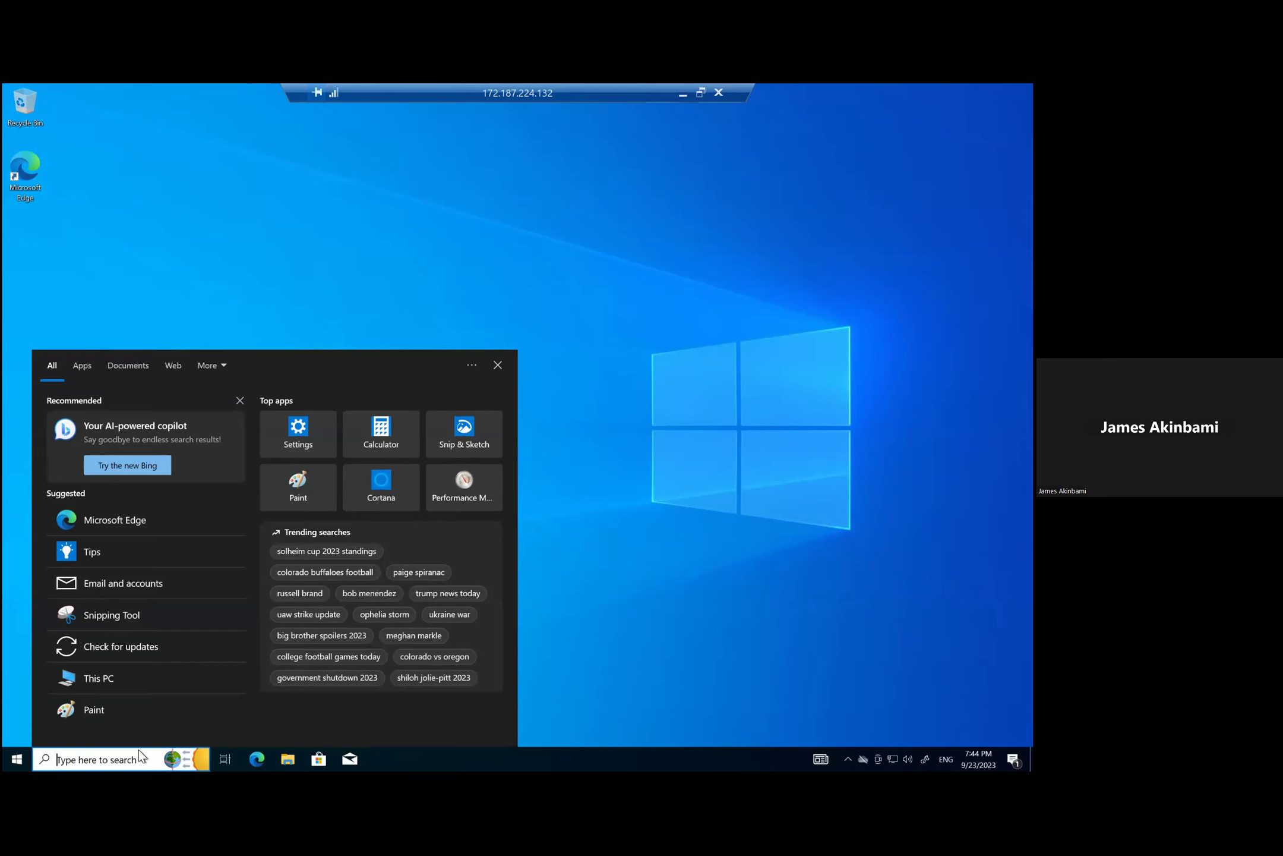
text(power)
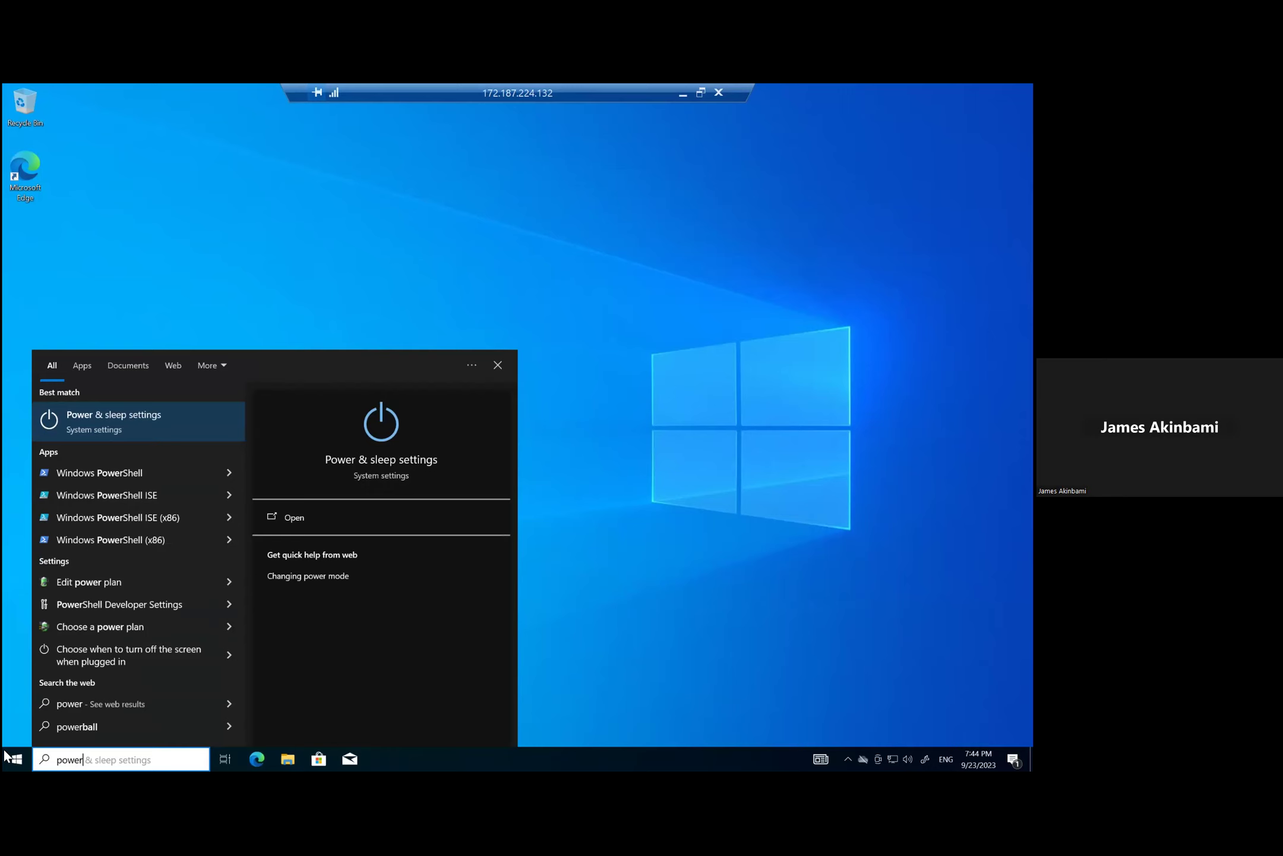
Step: Run Windows PowerShell as administrator and type ssh at its prompt
right_click(141, 473)
click(199, 488)
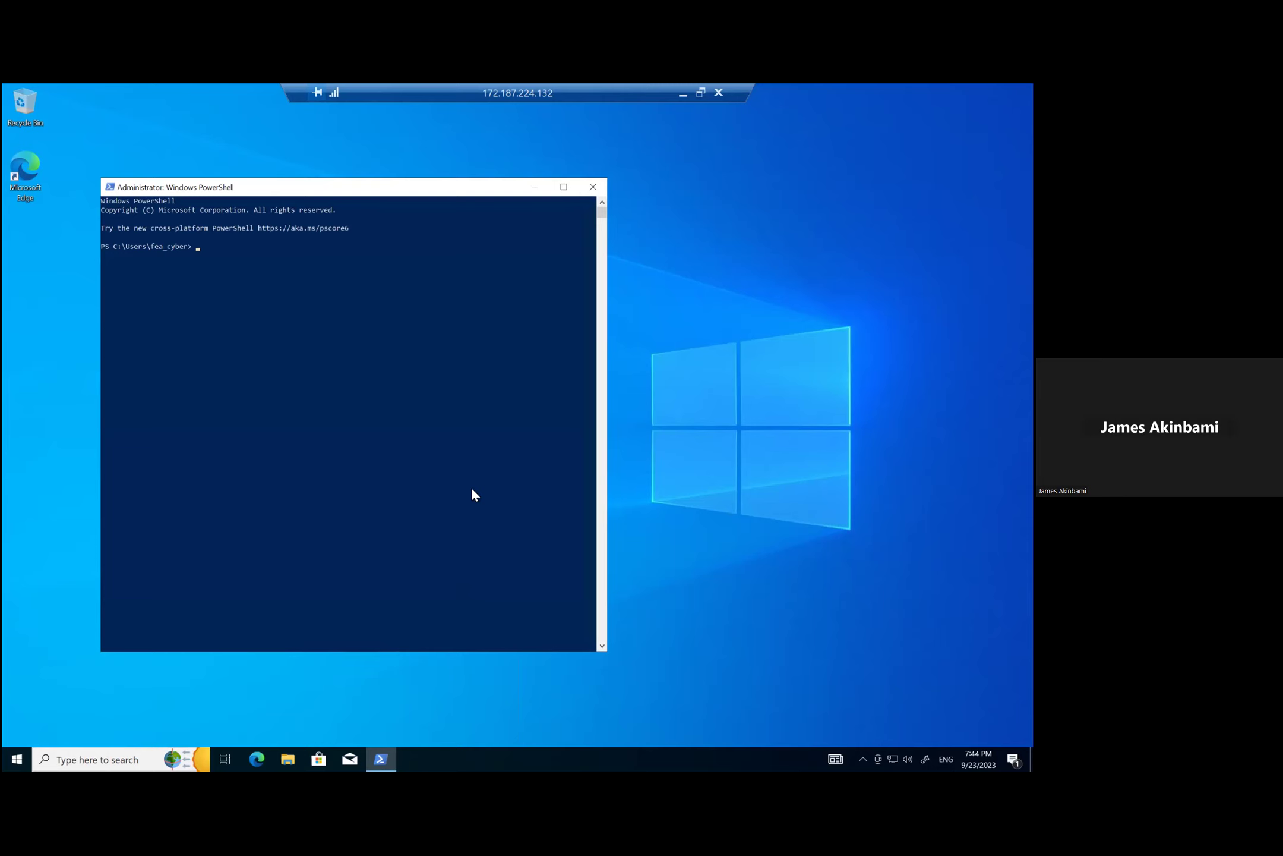
text(ssh)
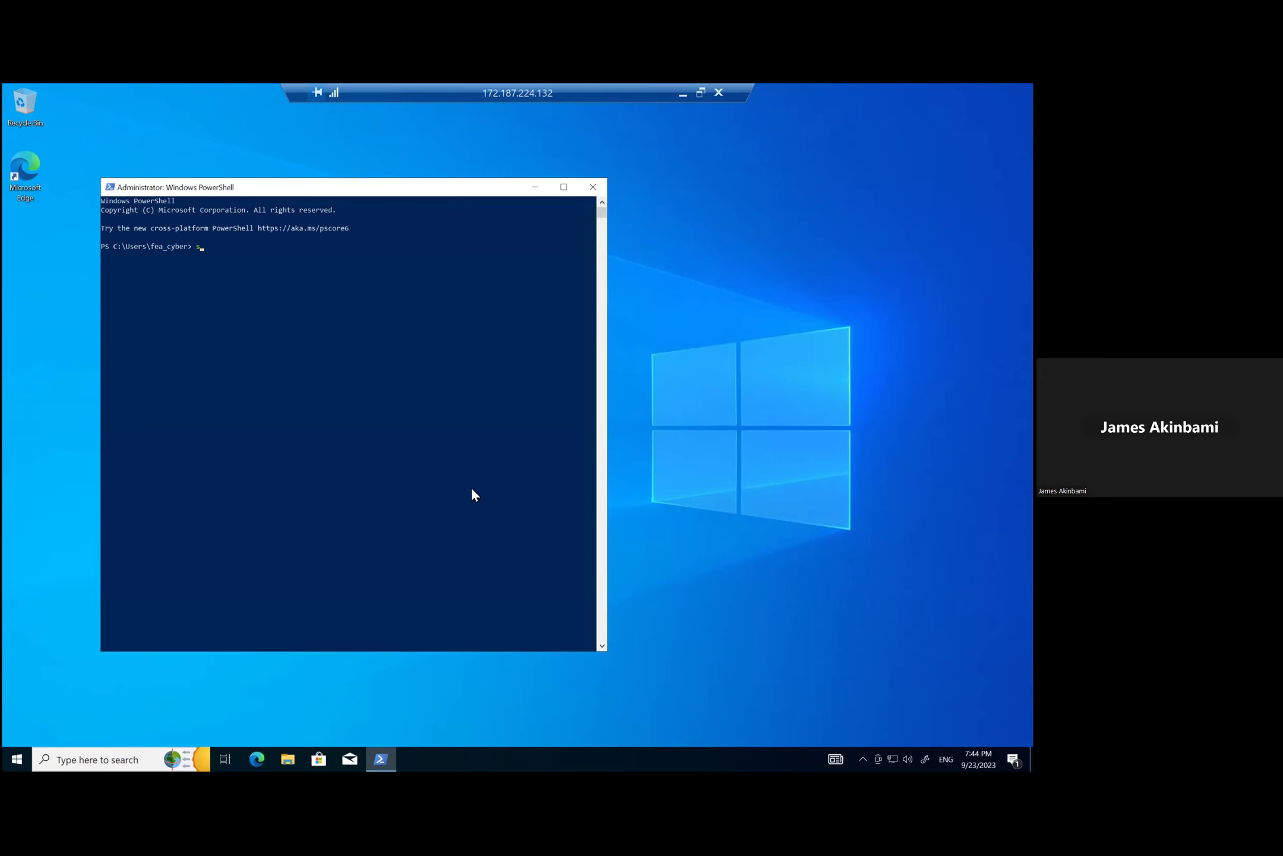
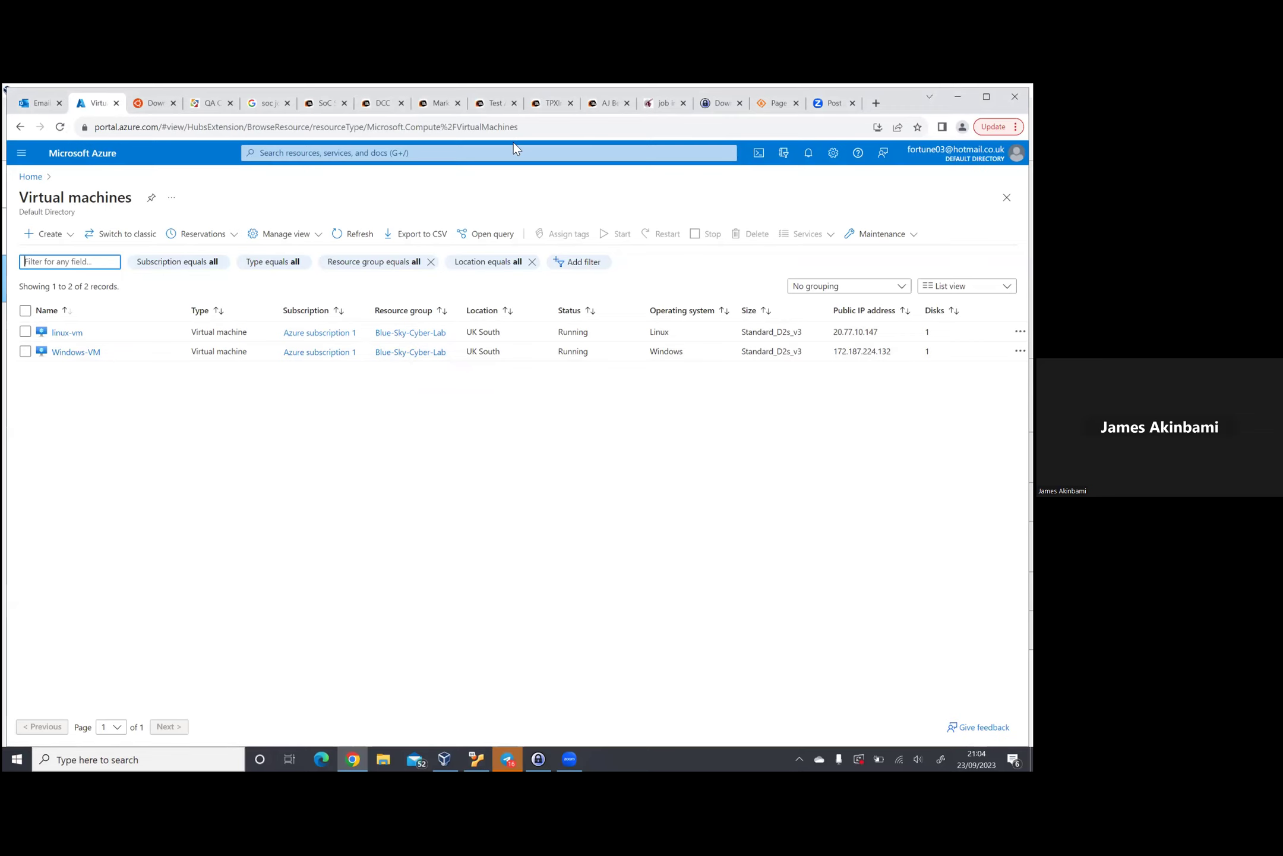
Step: Start a new Azure virtual machine from the Virtual machines blade's Create menu
click(423, 152)
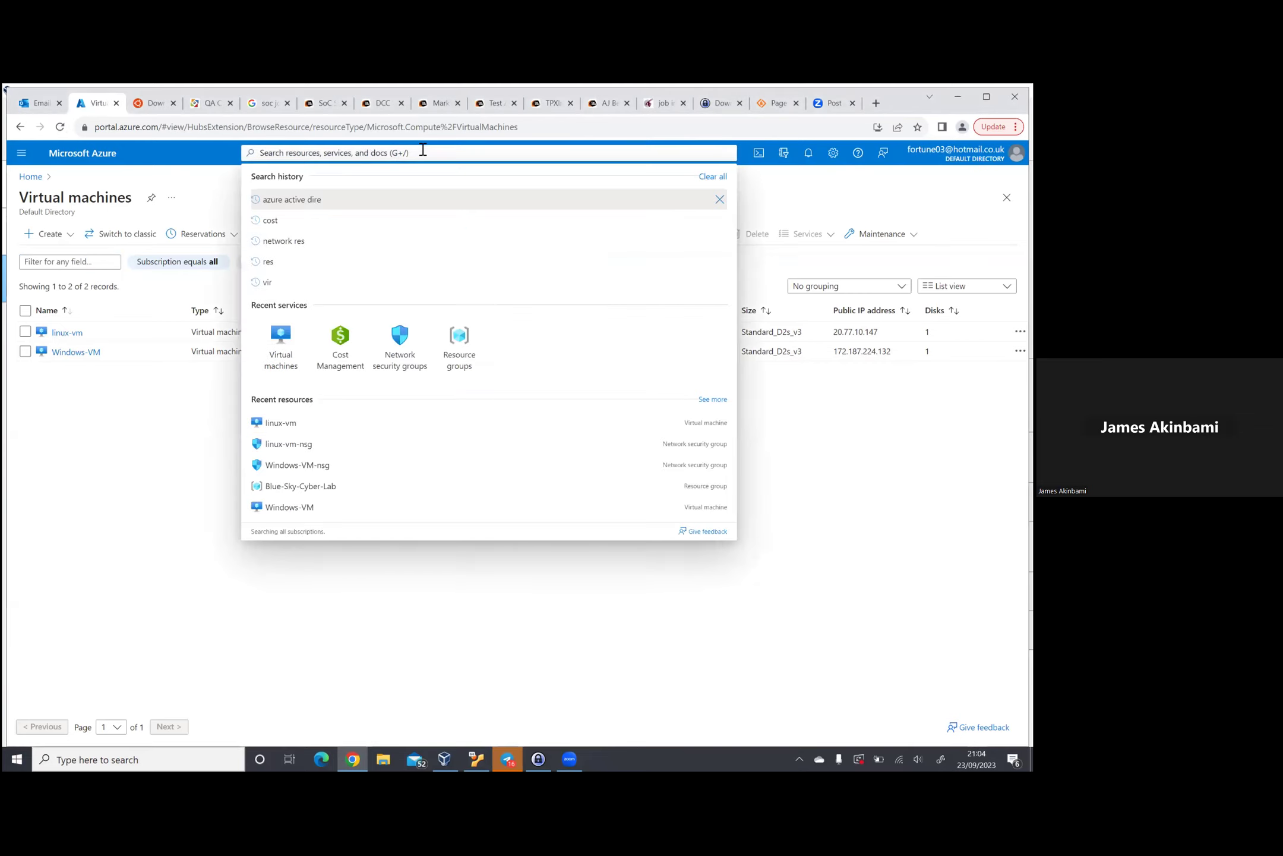
click(54, 239)
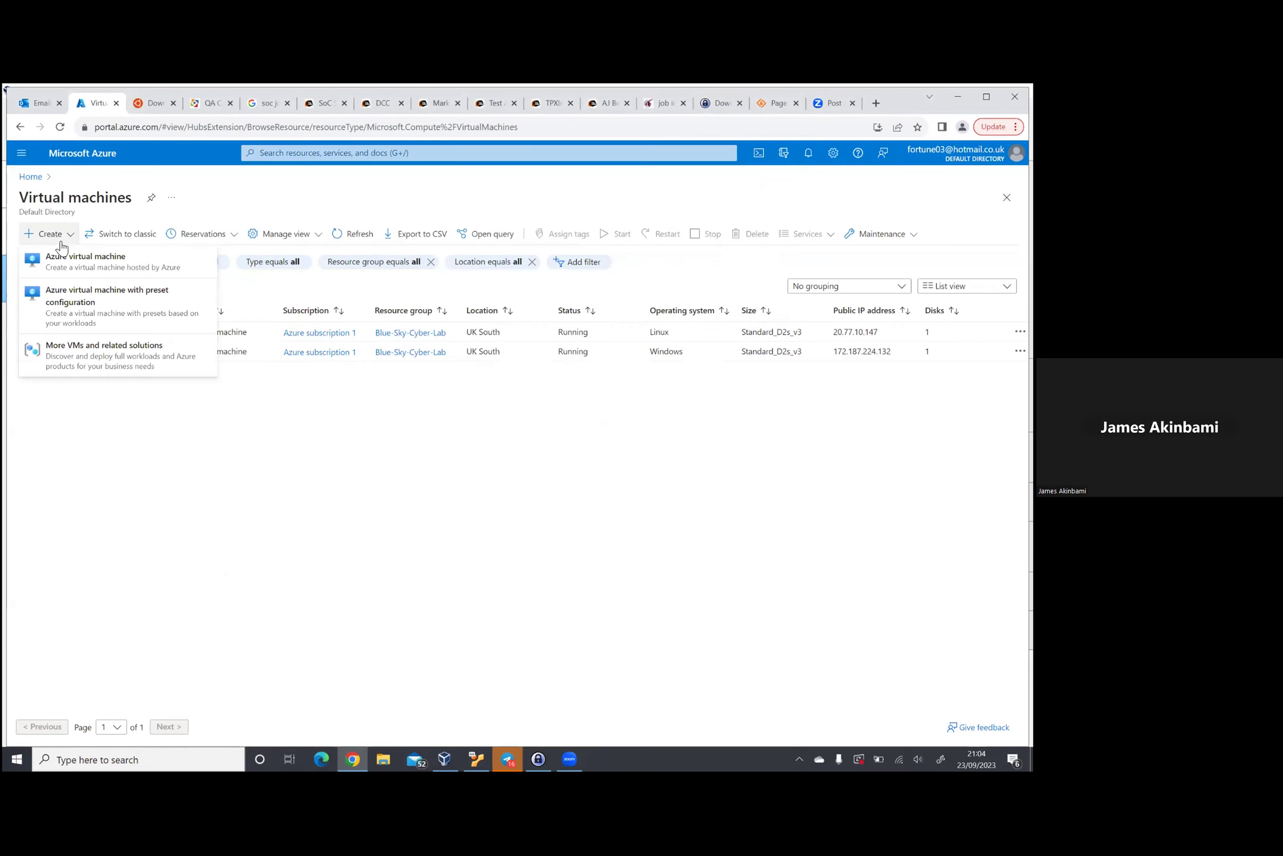
click(78, 262)
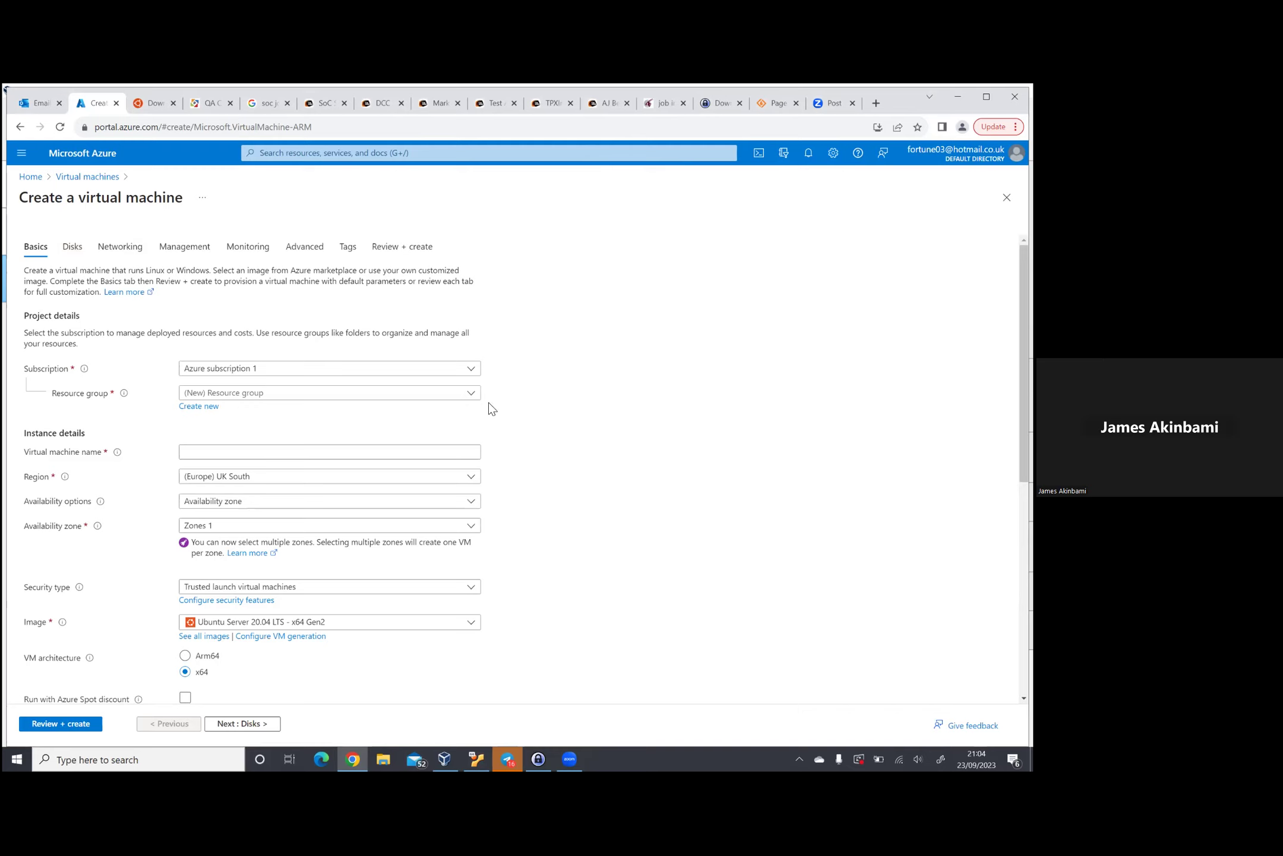
Step: Create a new resource group named New-Cyber-Lab, correcting the underscore to a hyphen
click(205, 410)
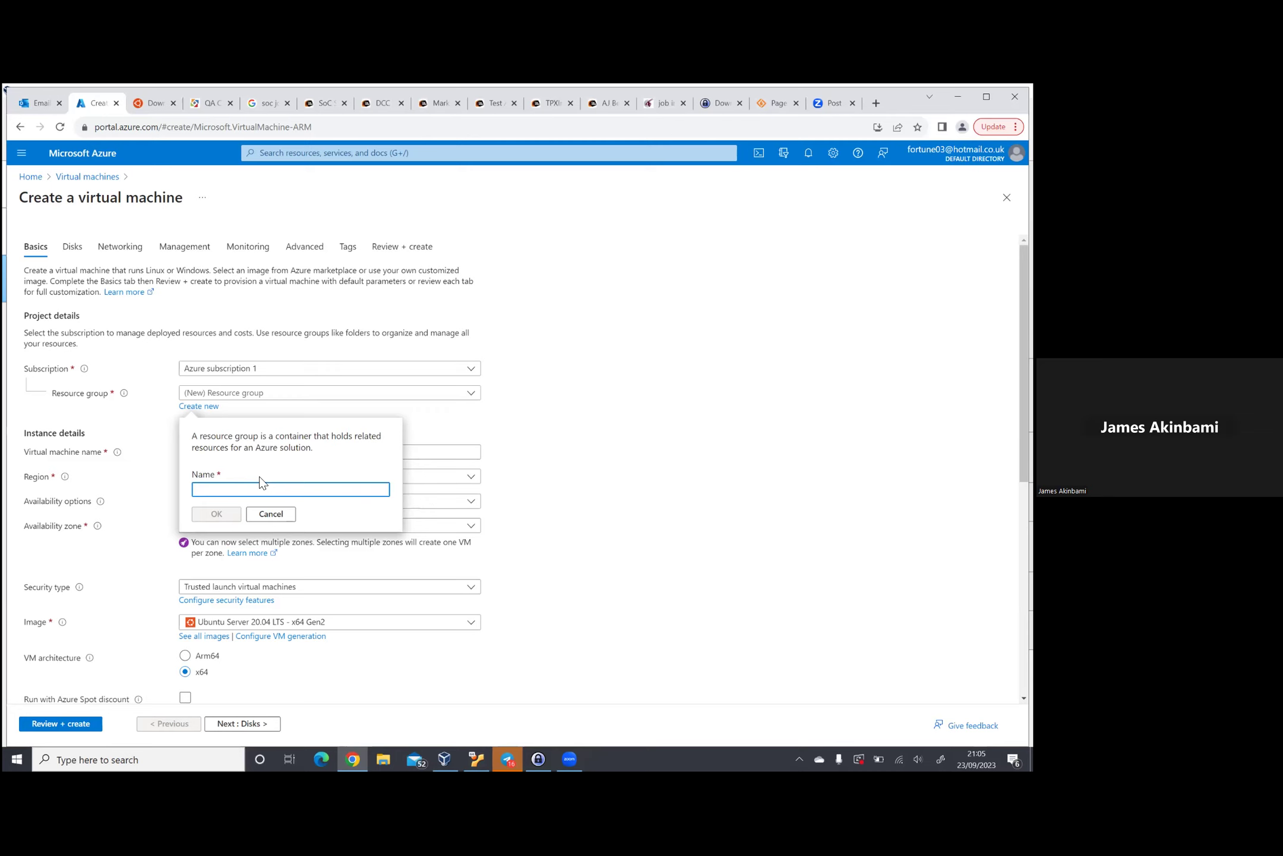
text(New-Cyb)
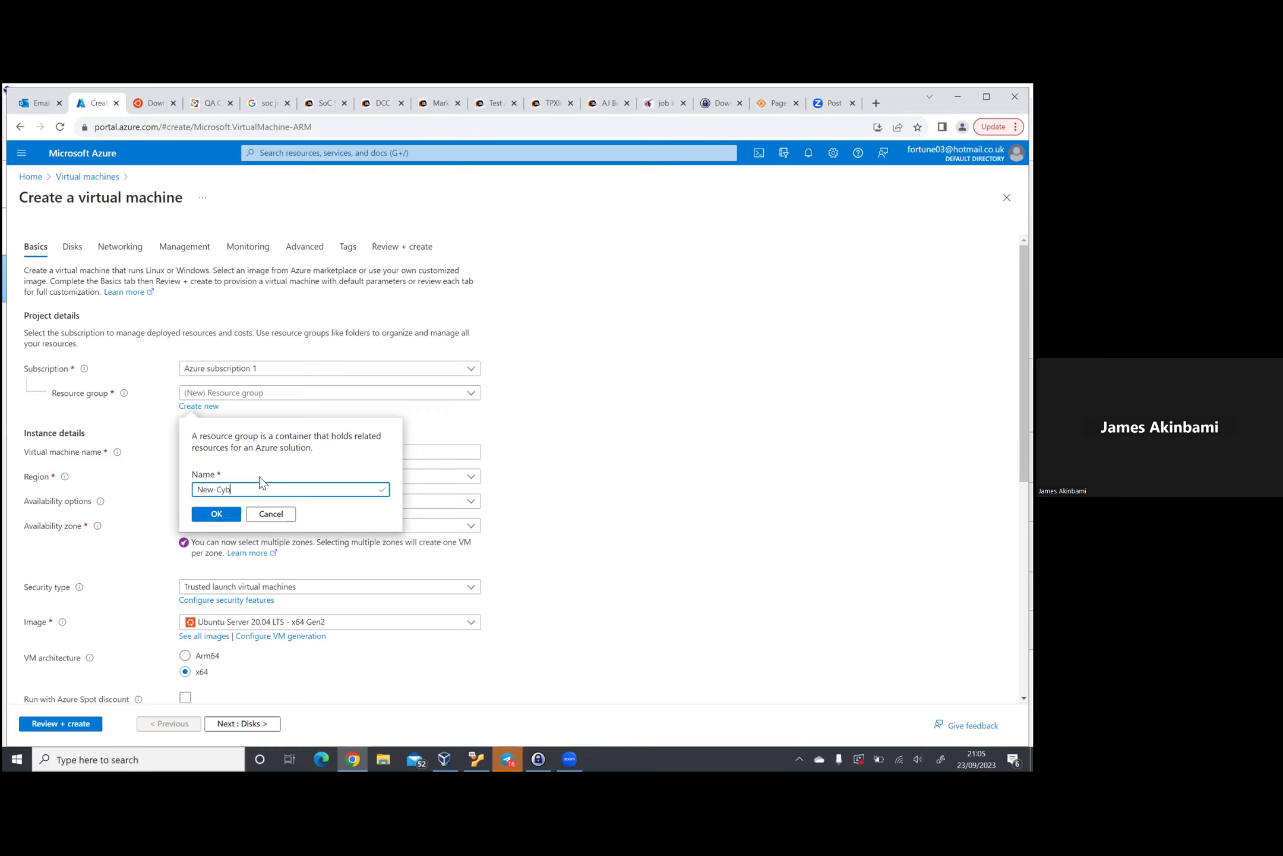
text(er_Lab)
key(Left)
key(Left)
key(Left)
key(BackSpace)
text(-)
click(217, 515)
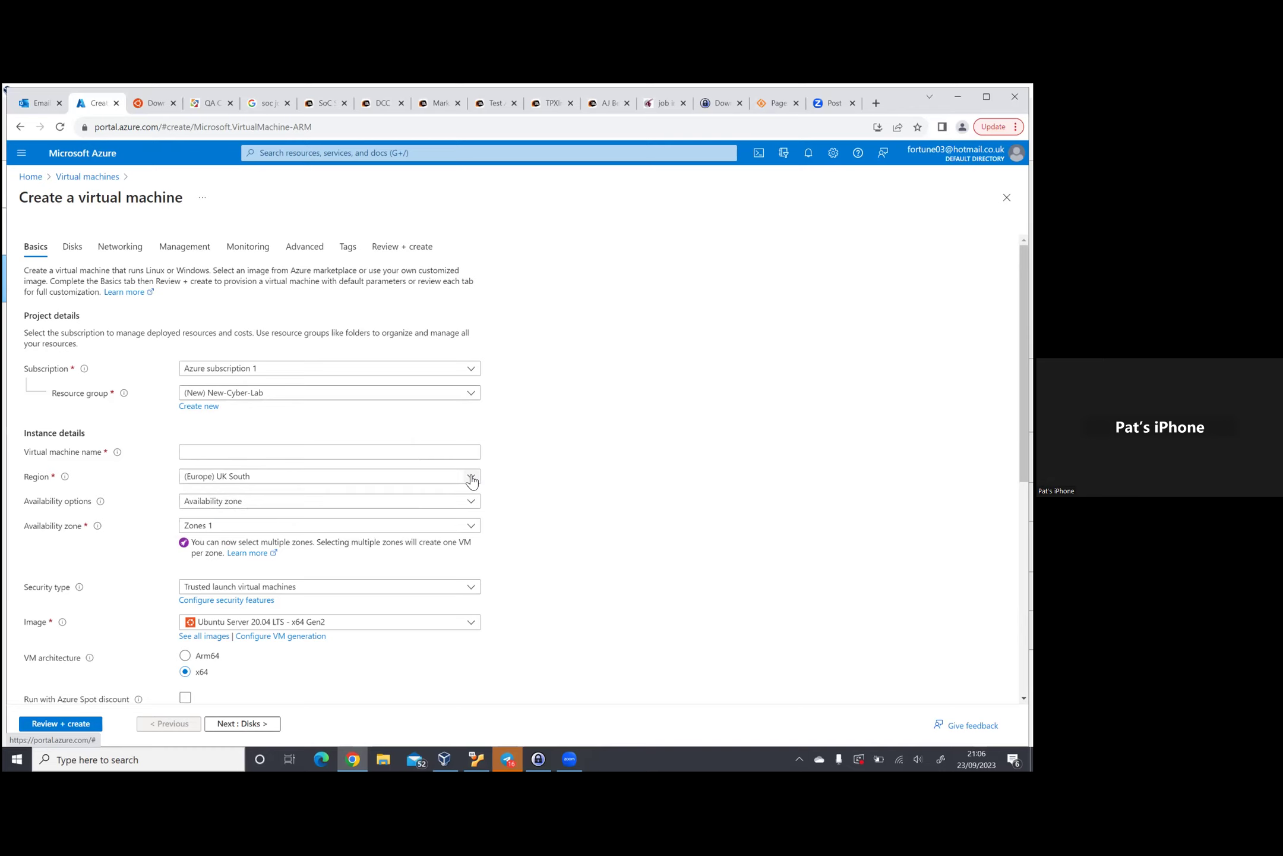
Step: Name the VM Attack-VM and set its region to (Asia Pacific) Central India
click(330, 454)
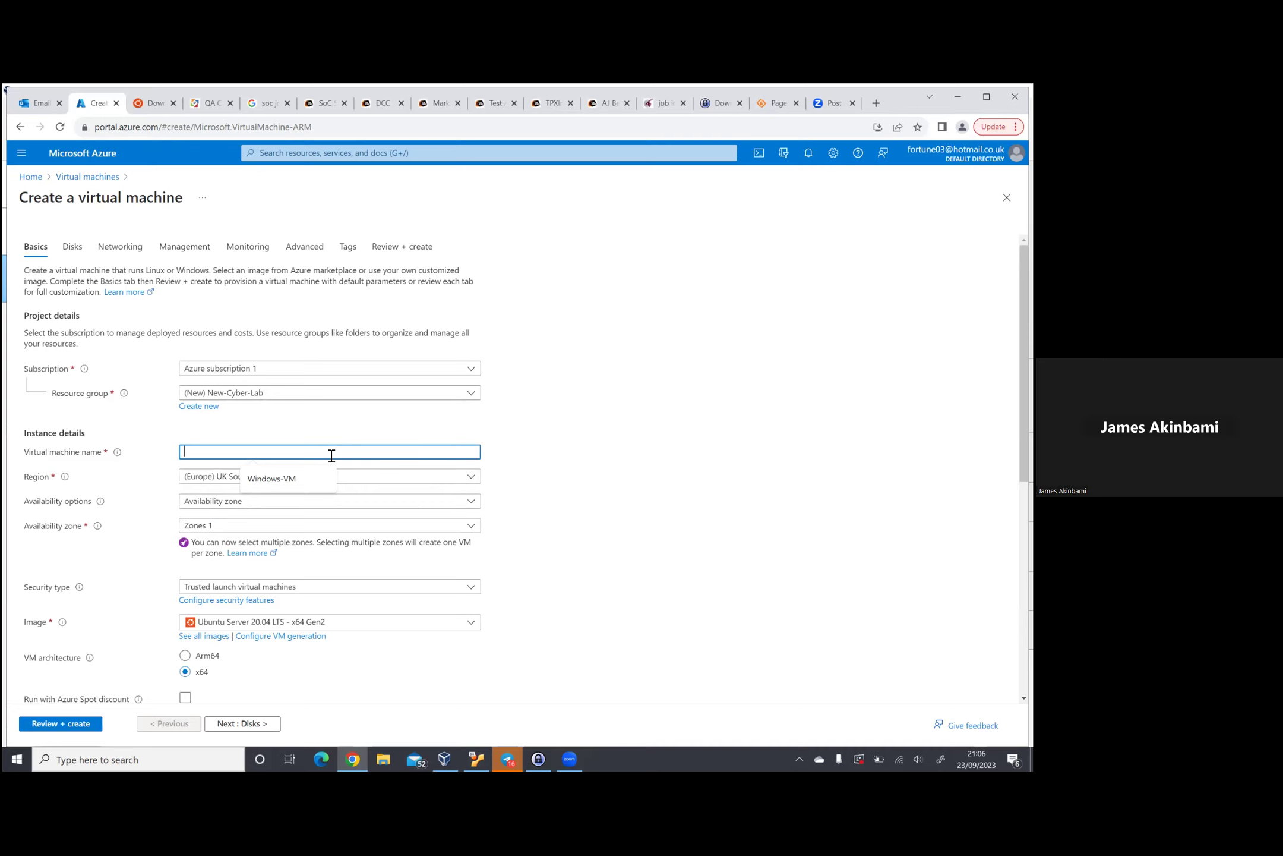
text(Attac)
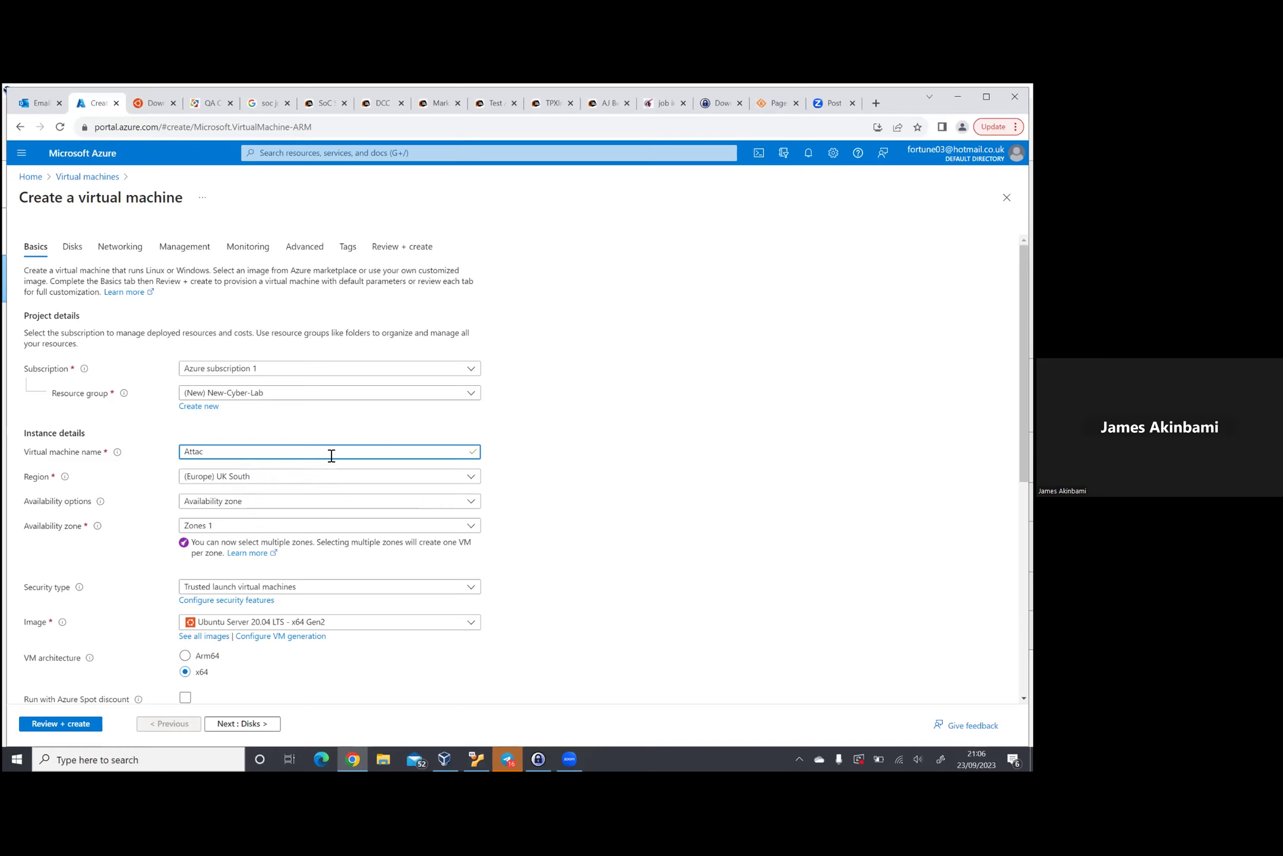
text(k-VM)
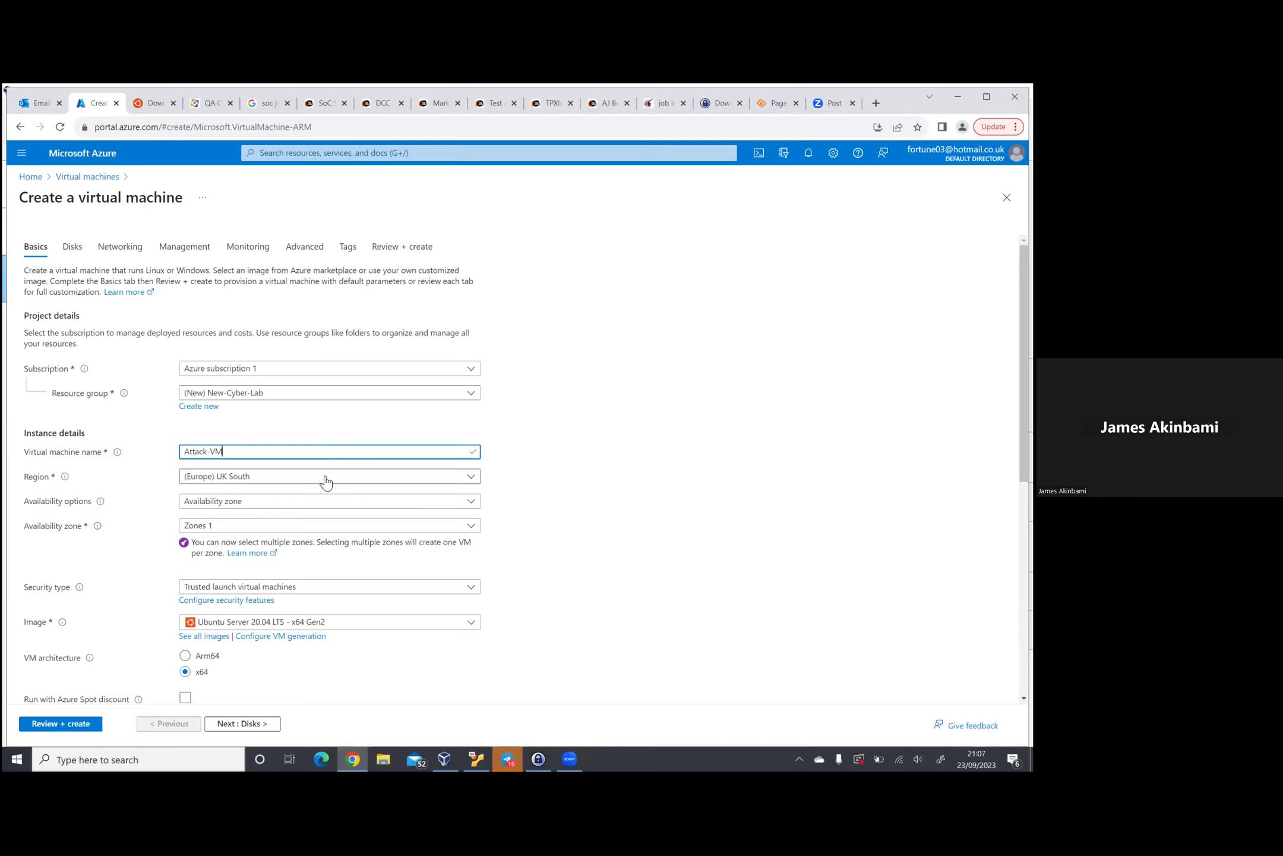
click(325, 481)
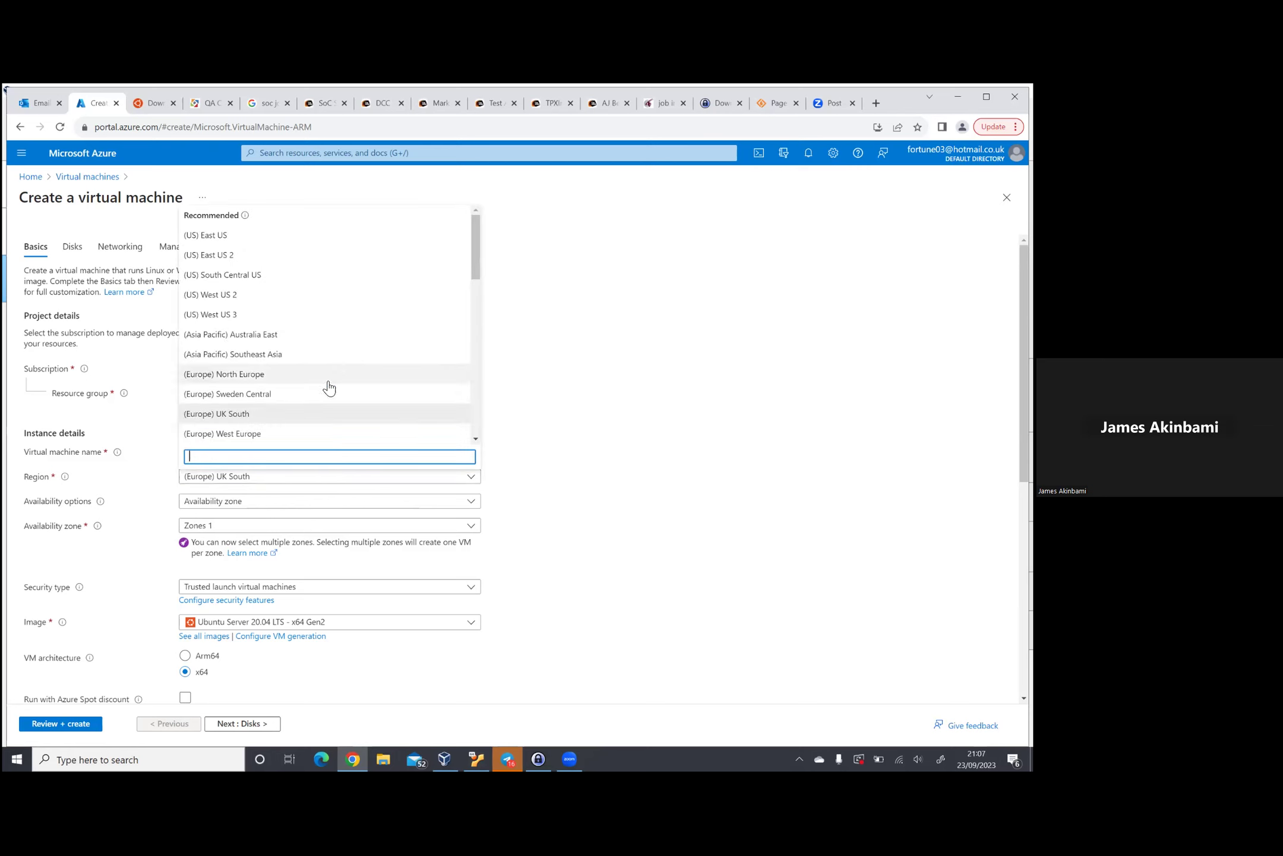
scroll(354, 364, down, 1)
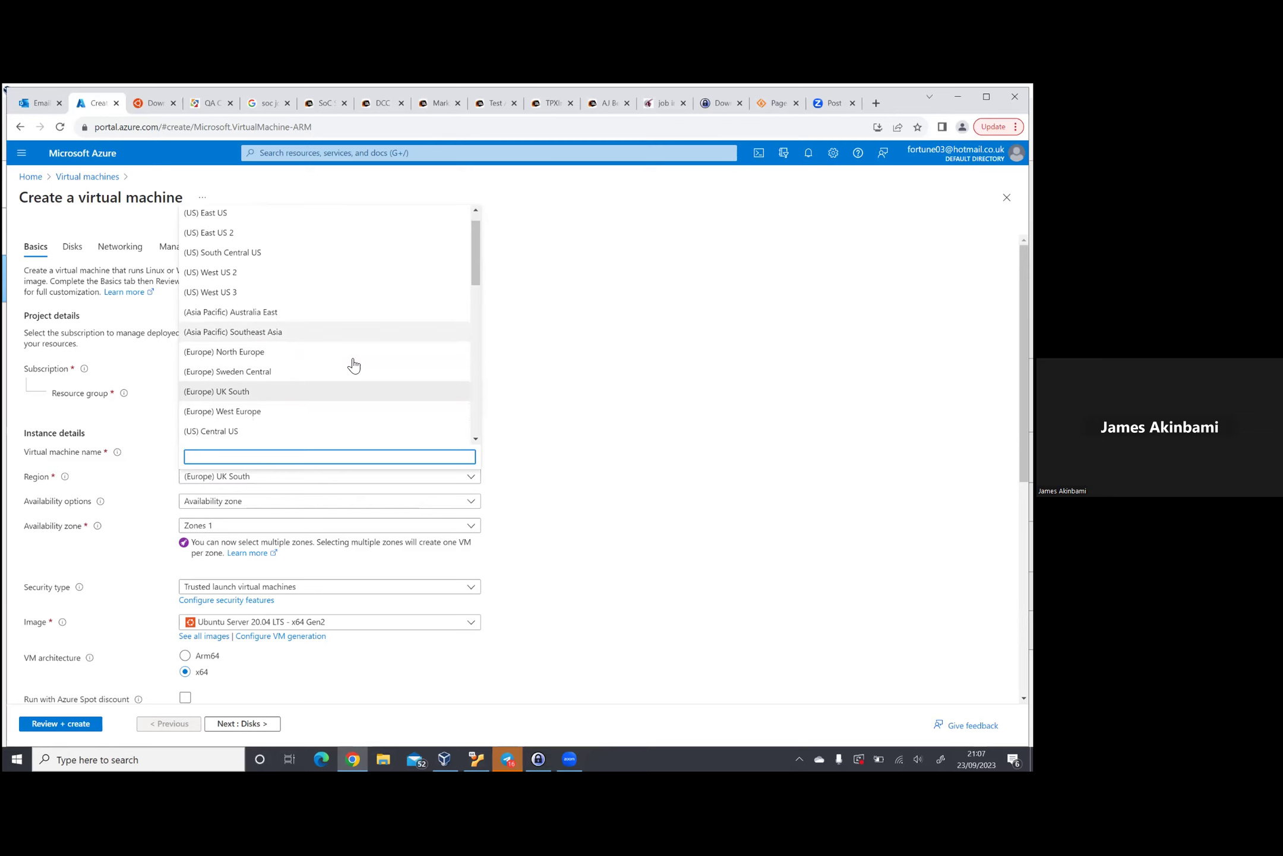
scroll(353, 365, down, 2)
scroll(353, 365, down, 4)
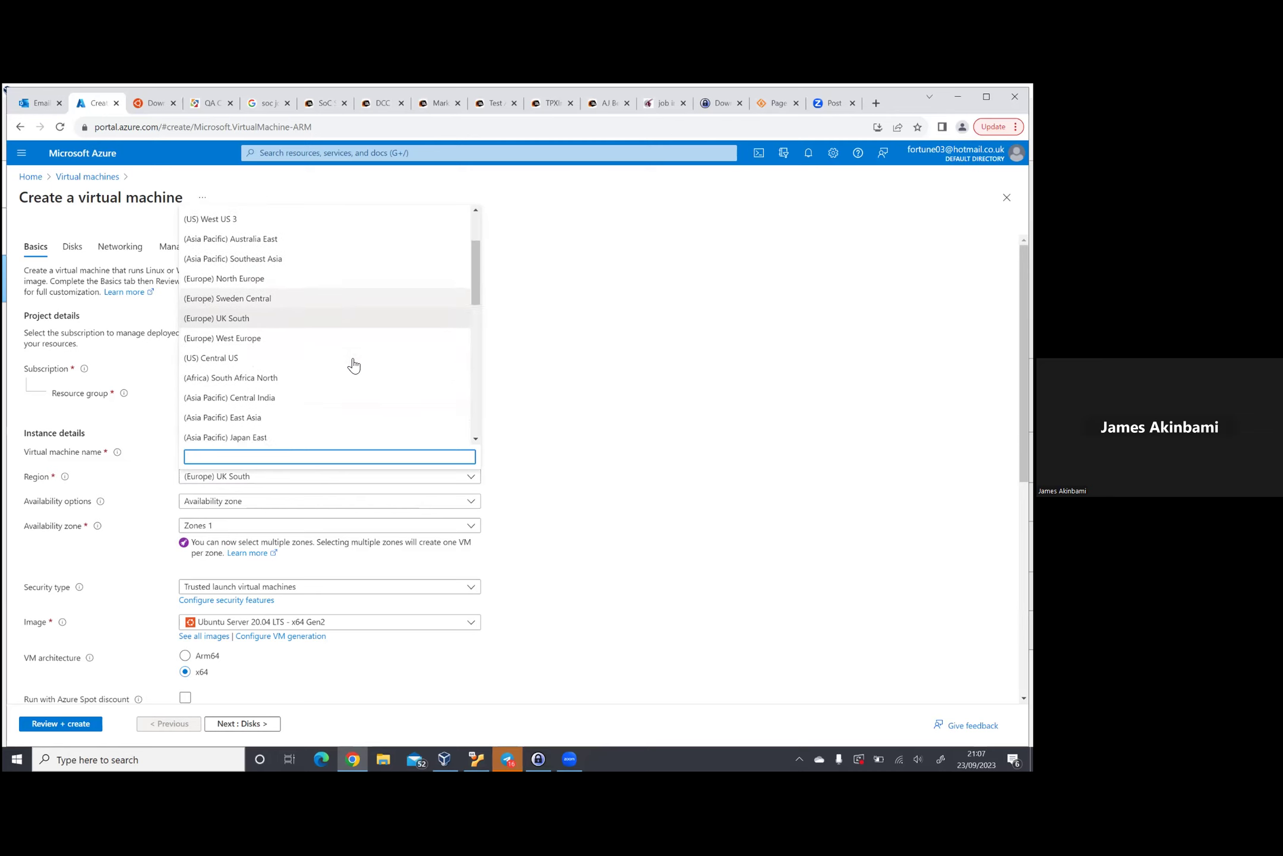
scroll(353, 364, down, 1)
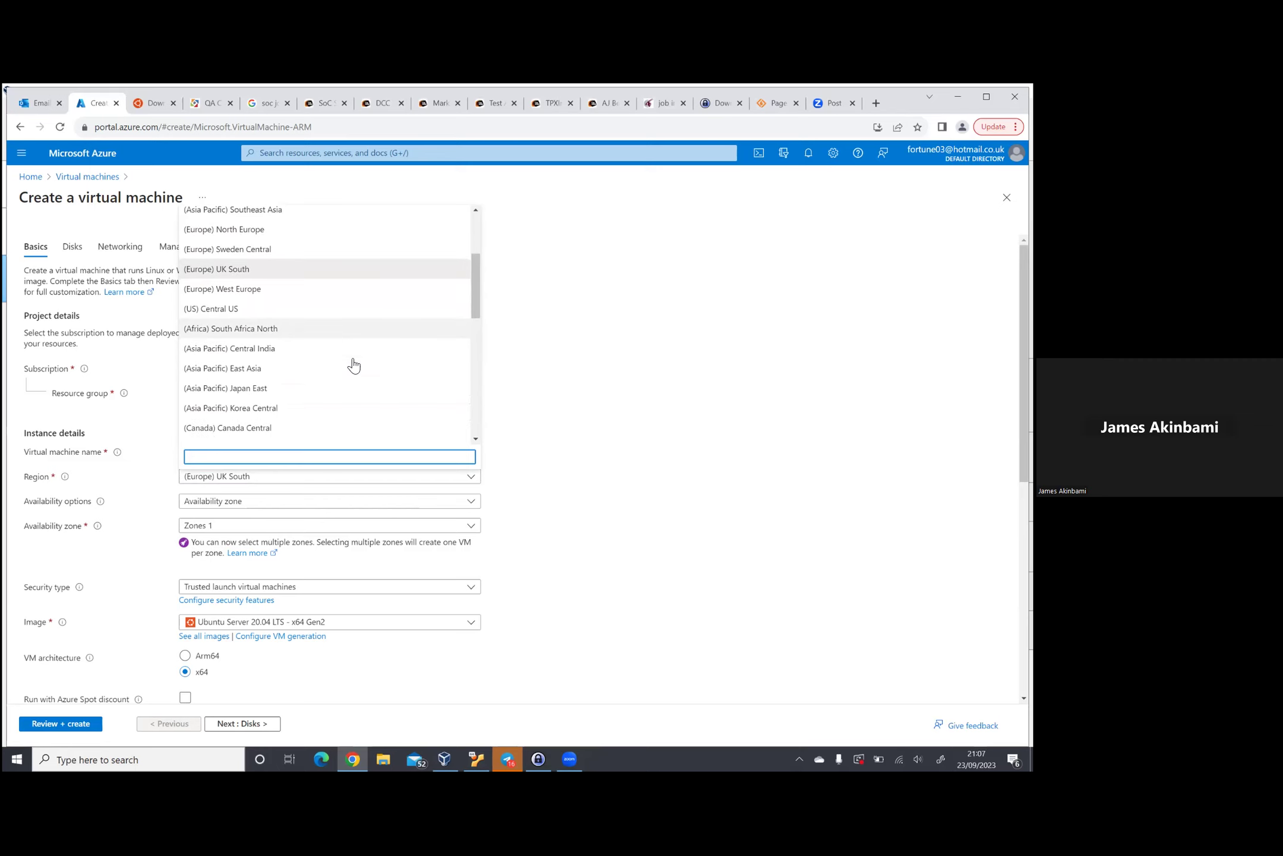
click(317, 349)
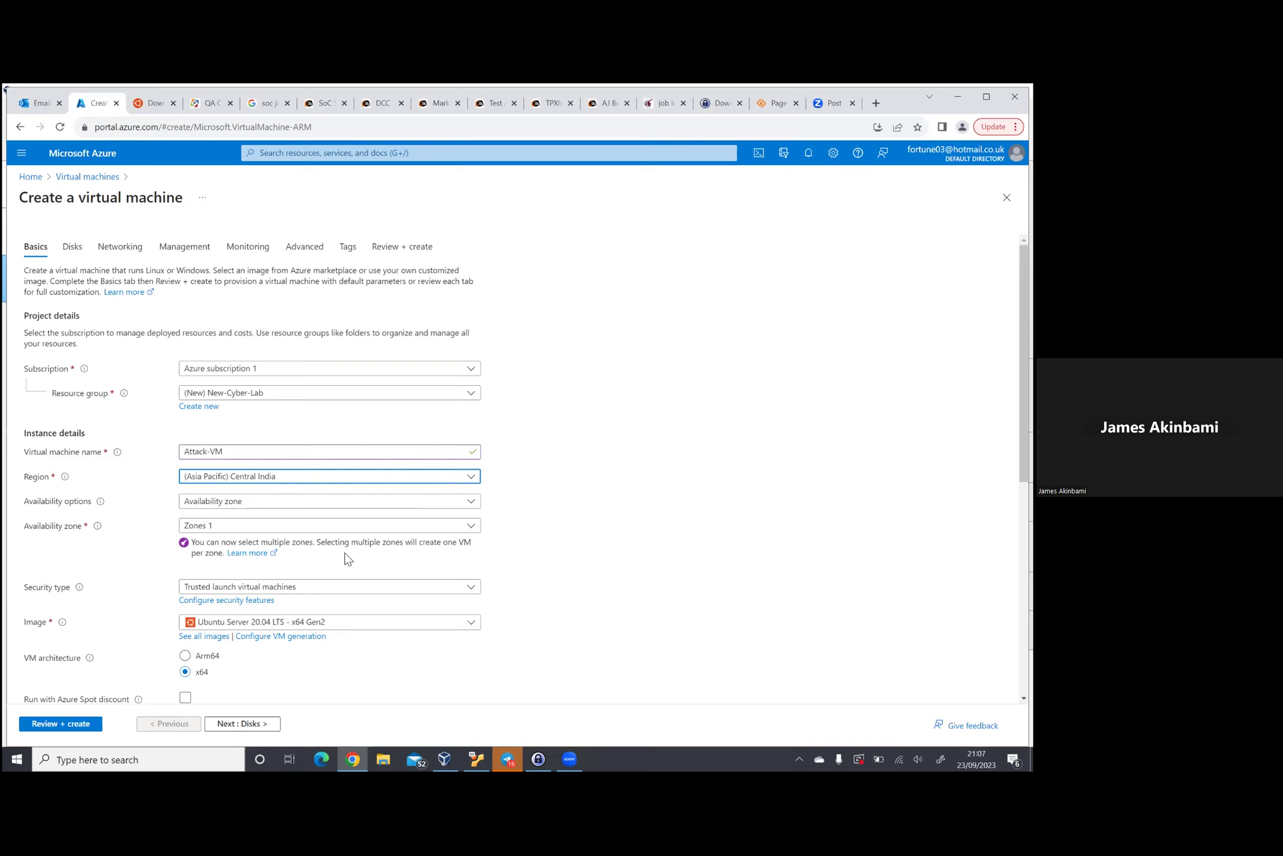
click(471, 624)
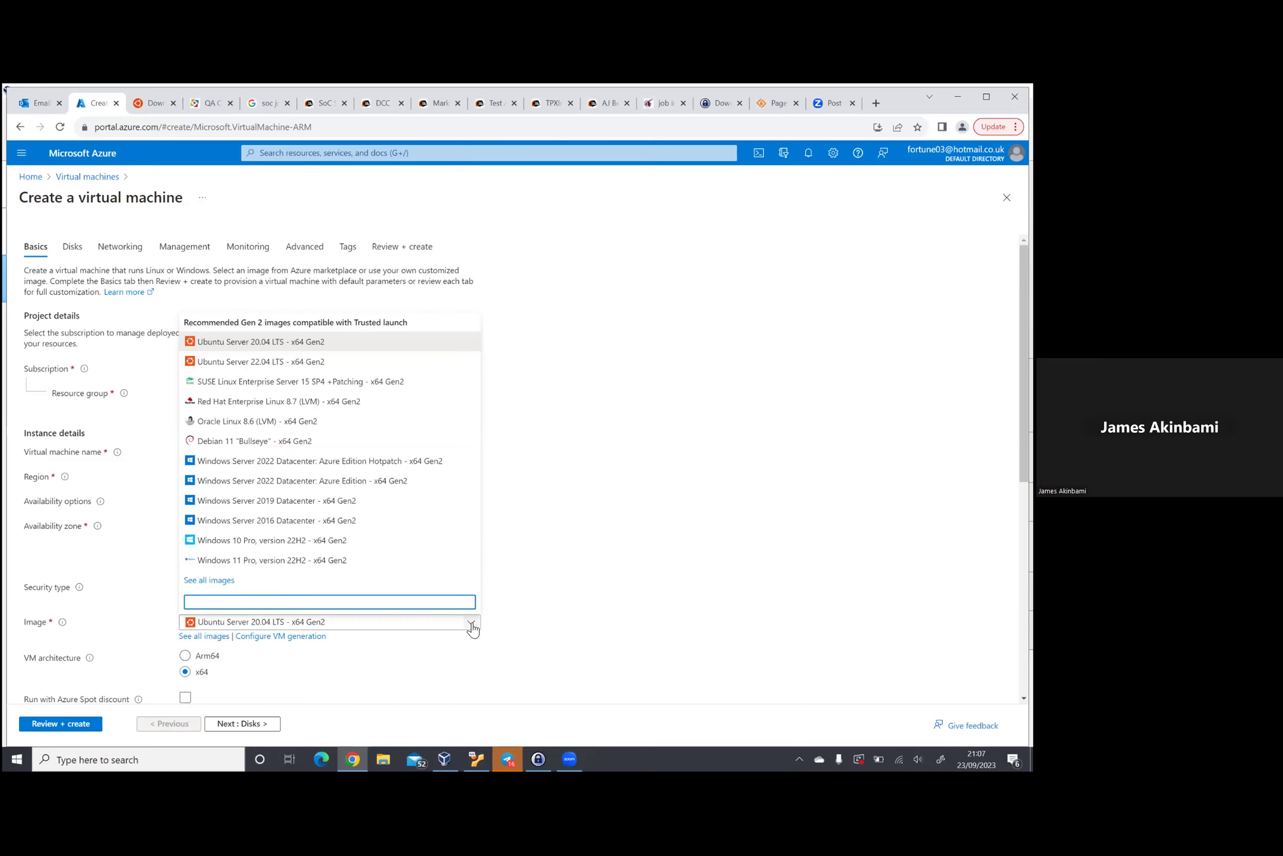
click(394, 542)
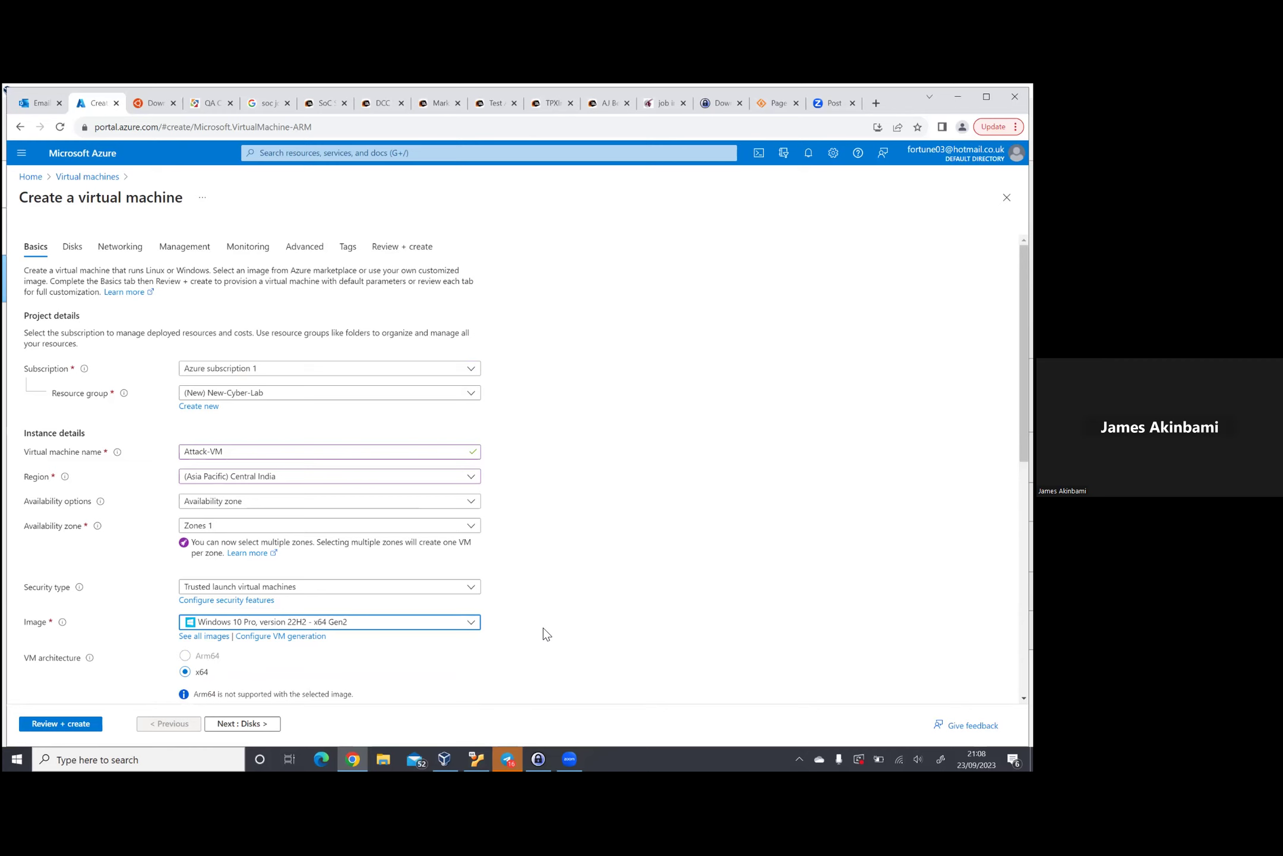
scroll(544, 629, down, 3)
scroll(543, 628, down, 2)
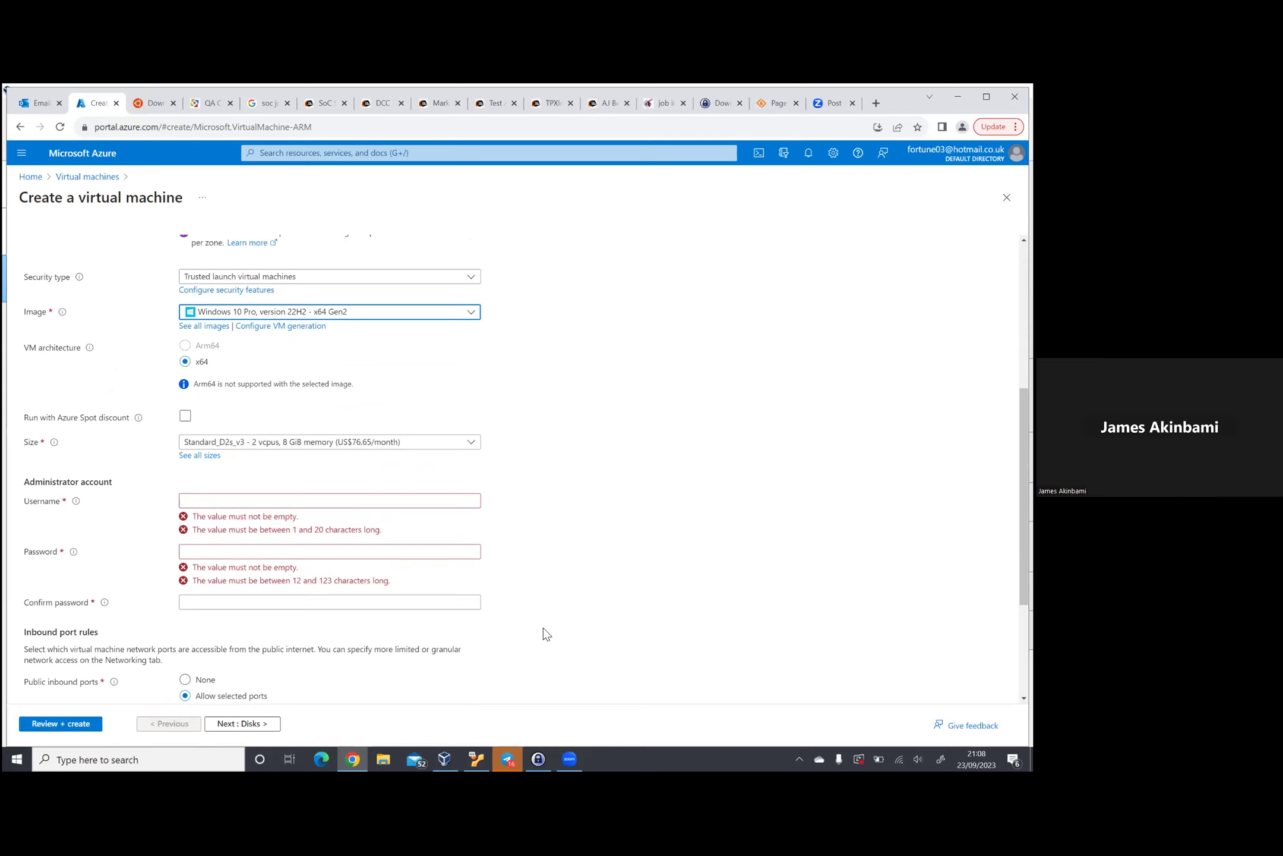
Step: Enter the administrator username, the account password and a matching confirmation password
click(305, 499)
text(fea)
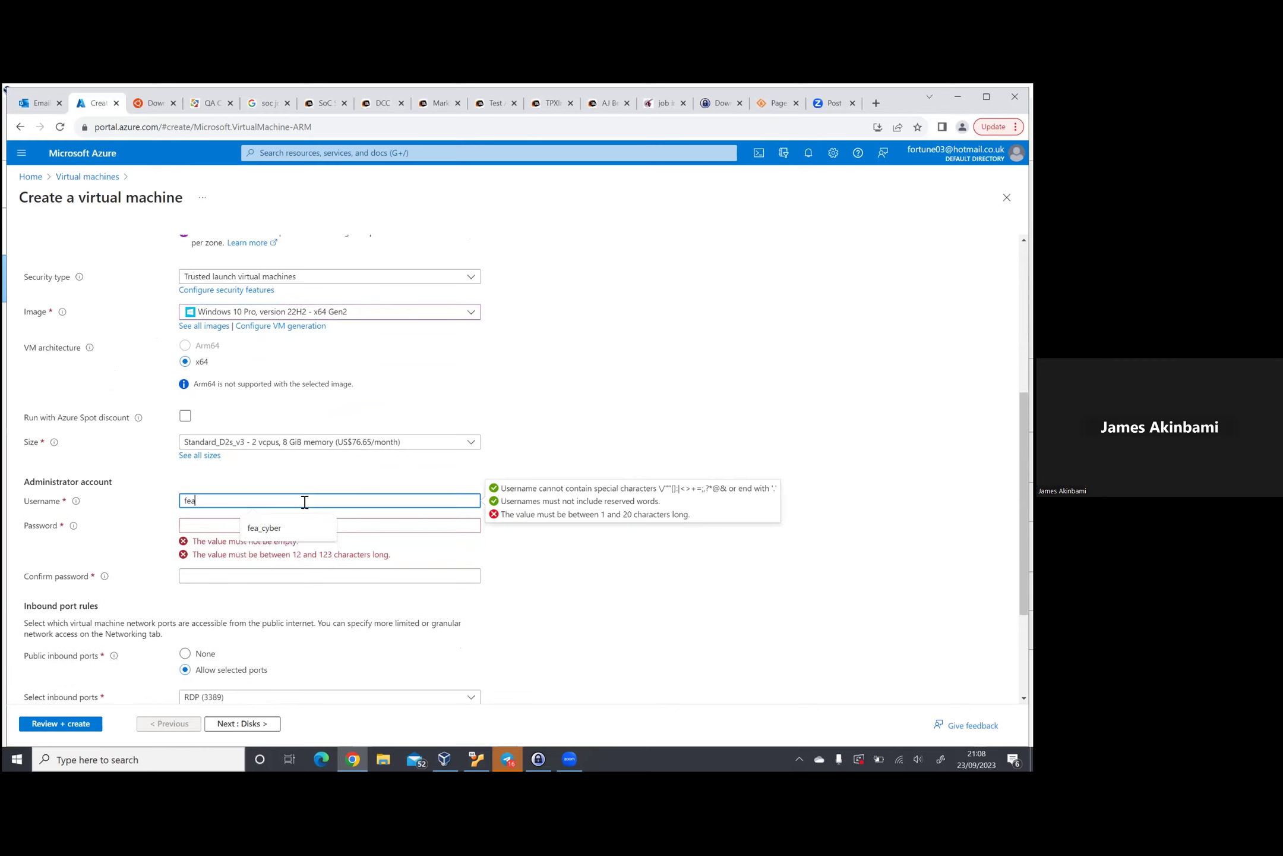
text(_cyber)
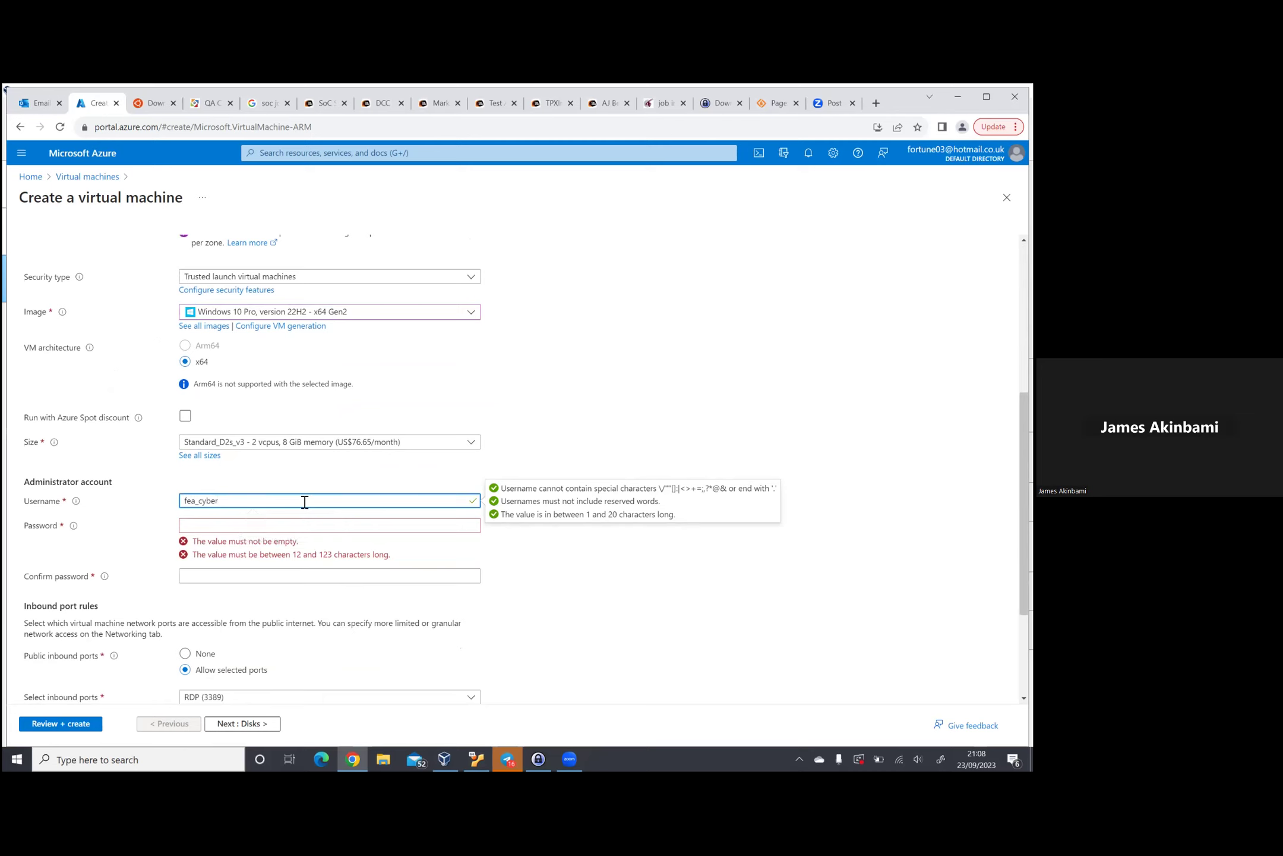
click(245, 527)
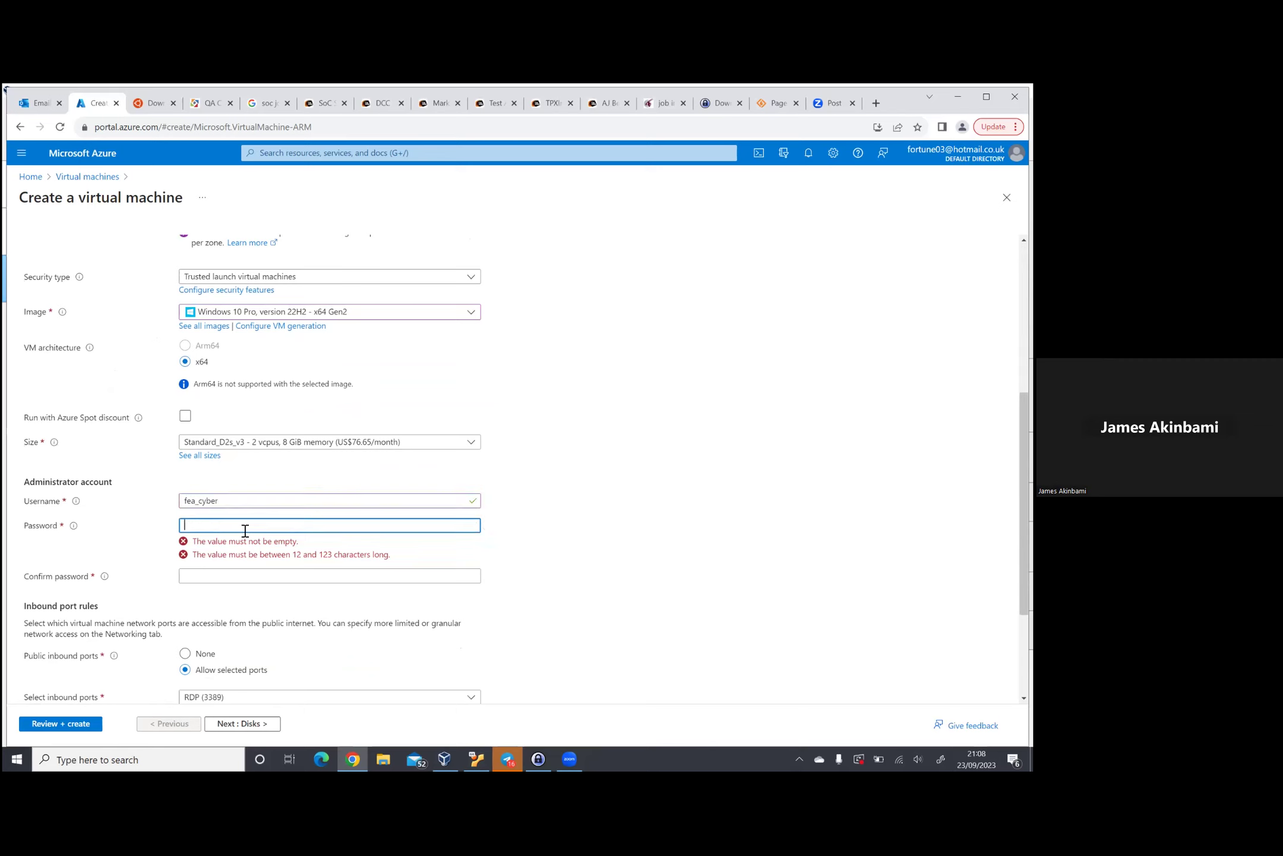
text(••)
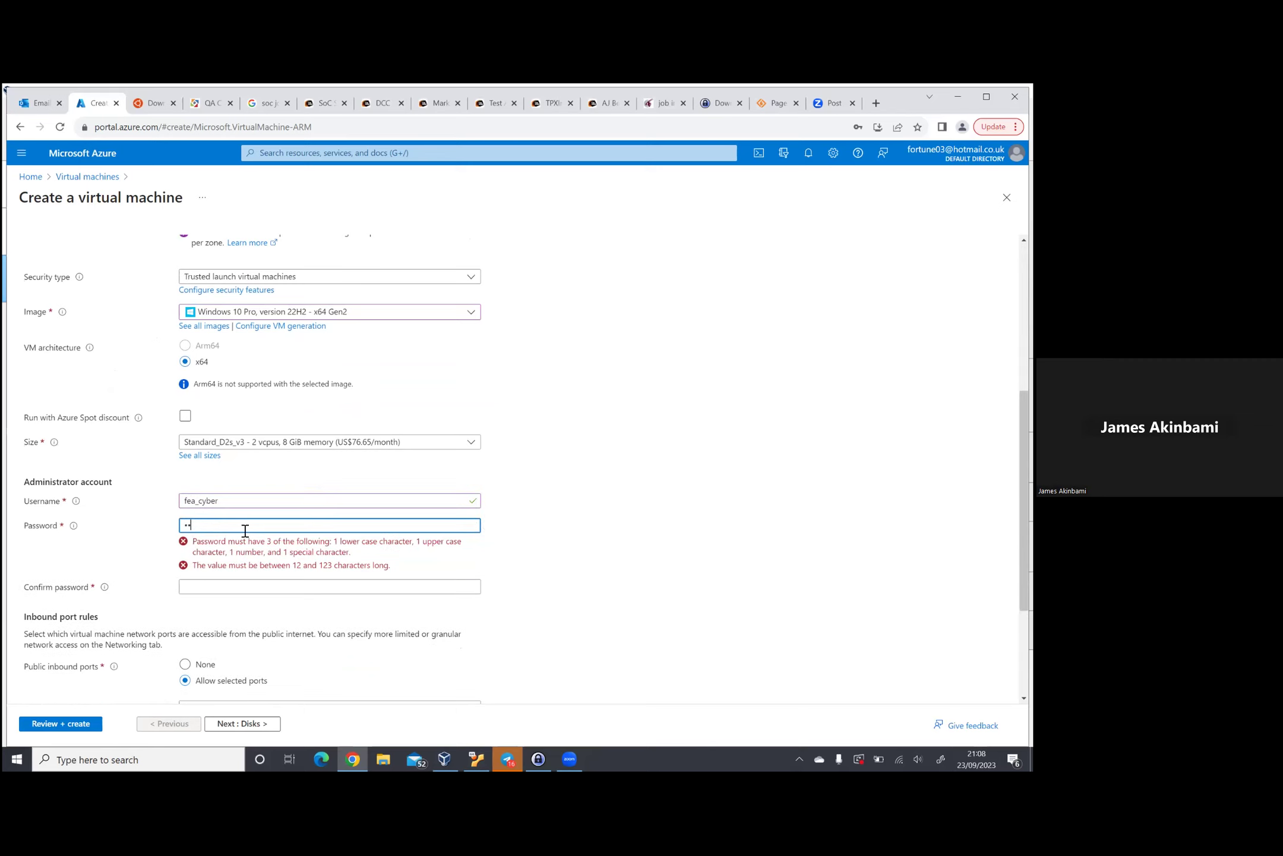
text(••••••)
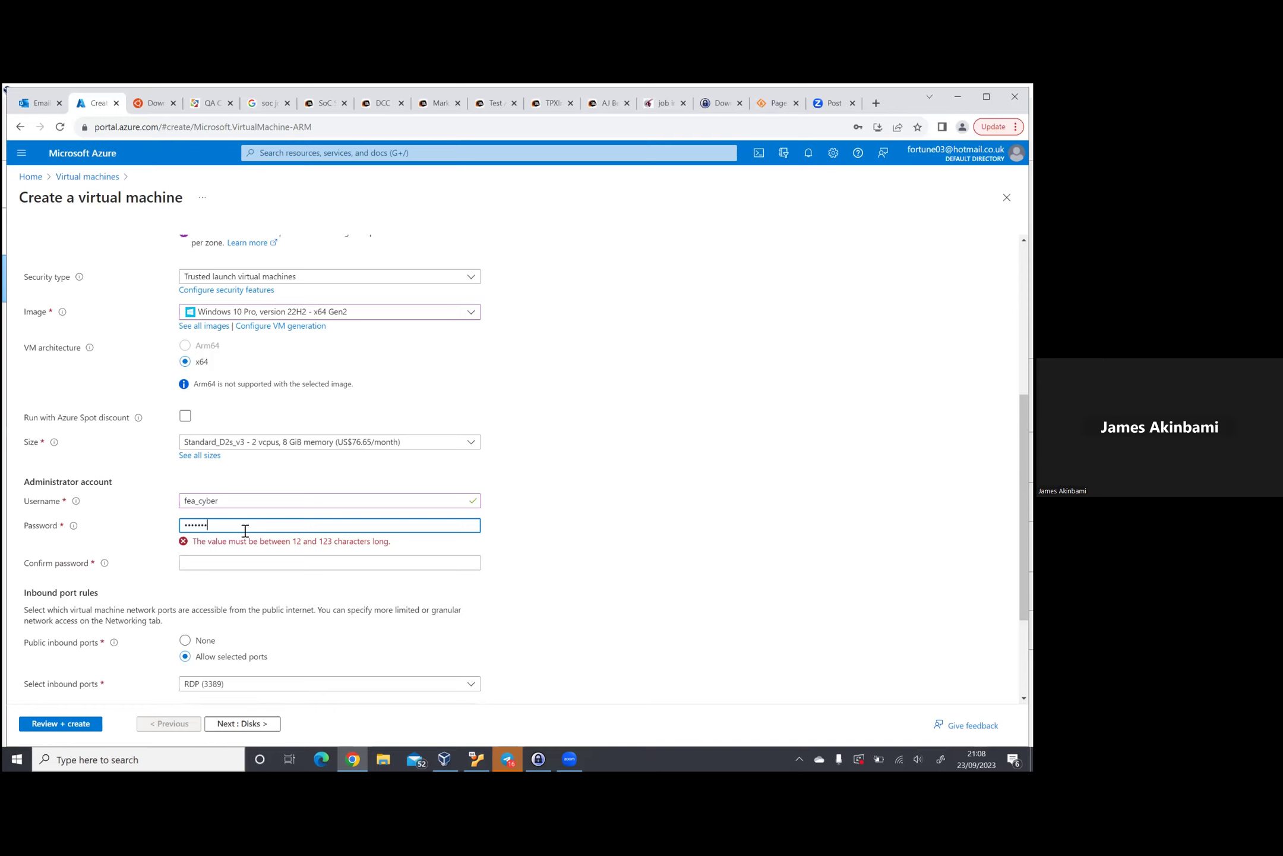
text(•••••)
click(245, 557)
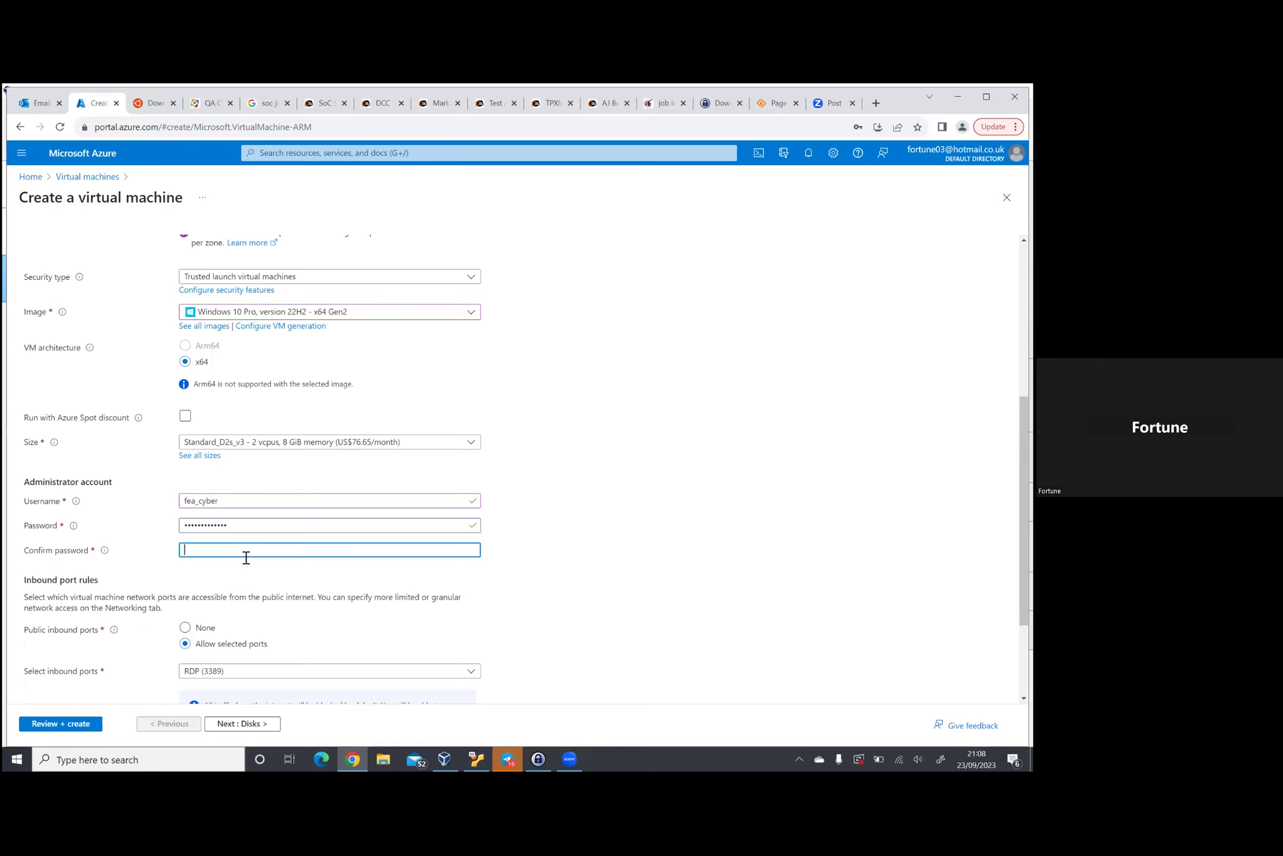
text(••)
key(BackSpace)
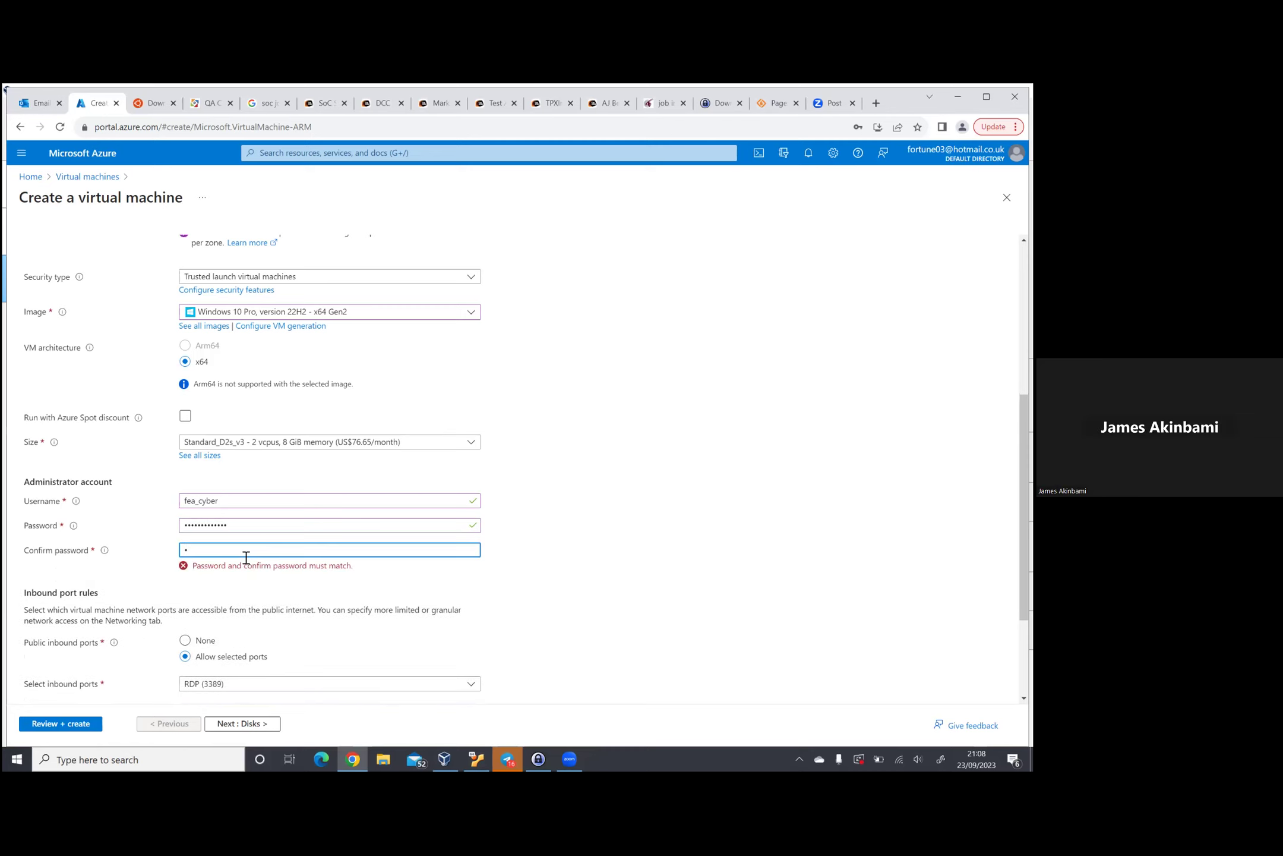
text(••••••••••••)
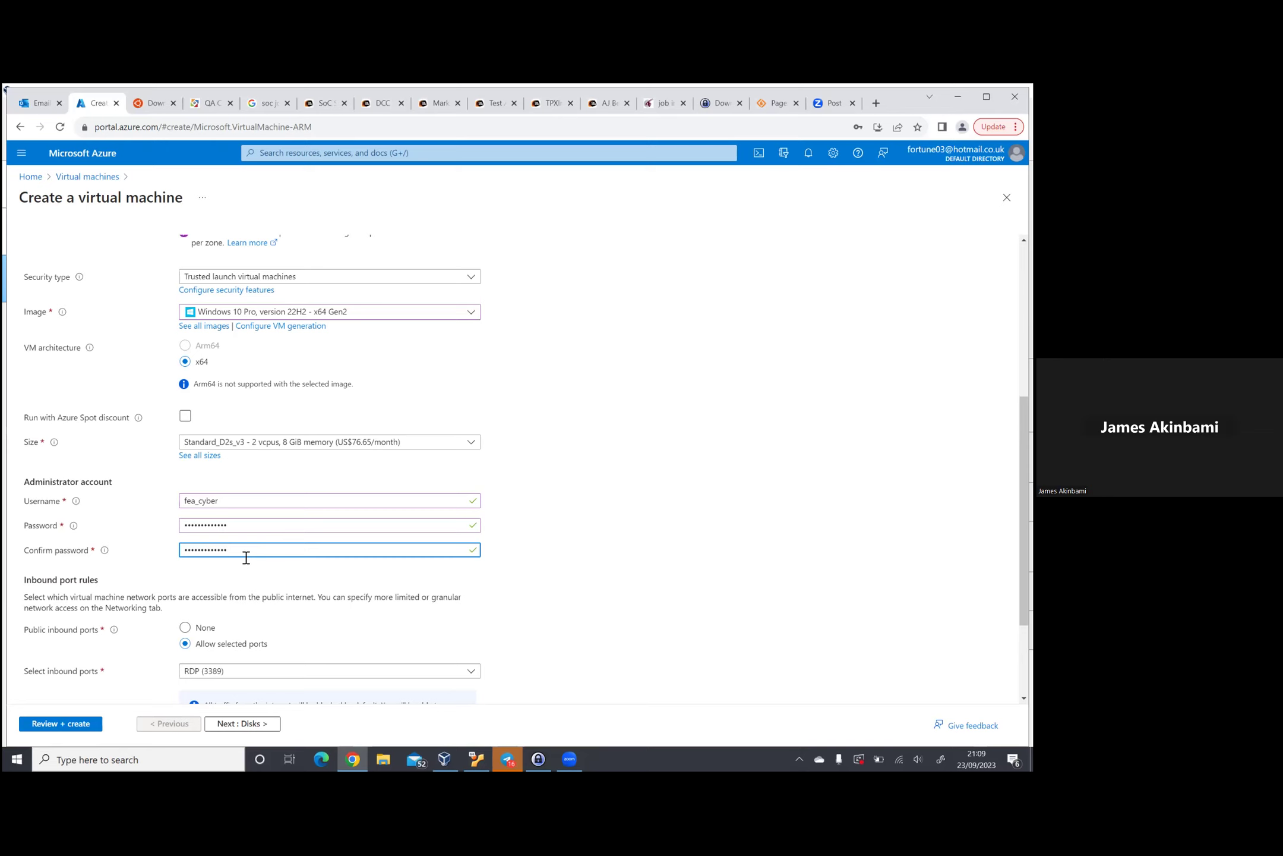
Step: Tick the Windows 10/11 multi-tenant licence eligibility checkbox under Licensing
scroll(266, 512, down, 3)
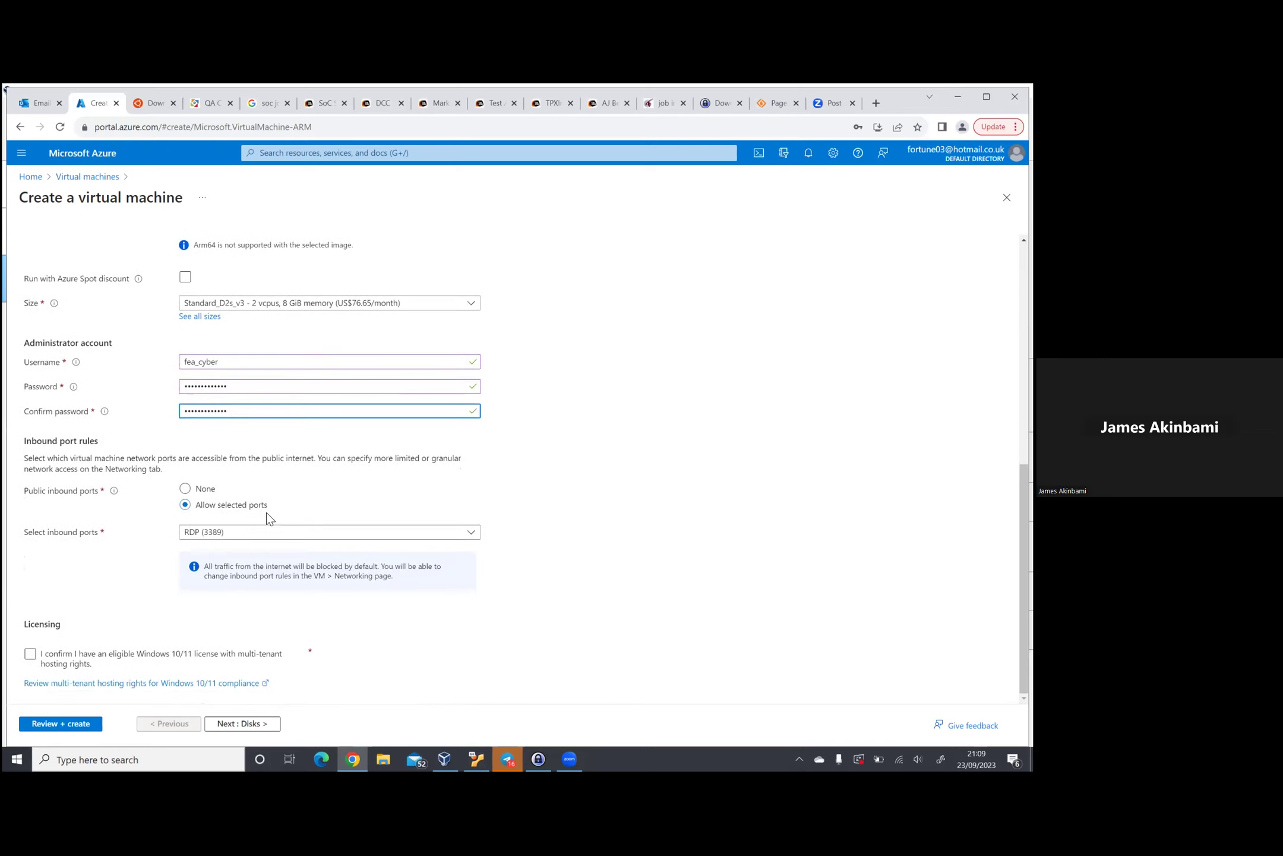
click(31, 653)
click(31, 653)
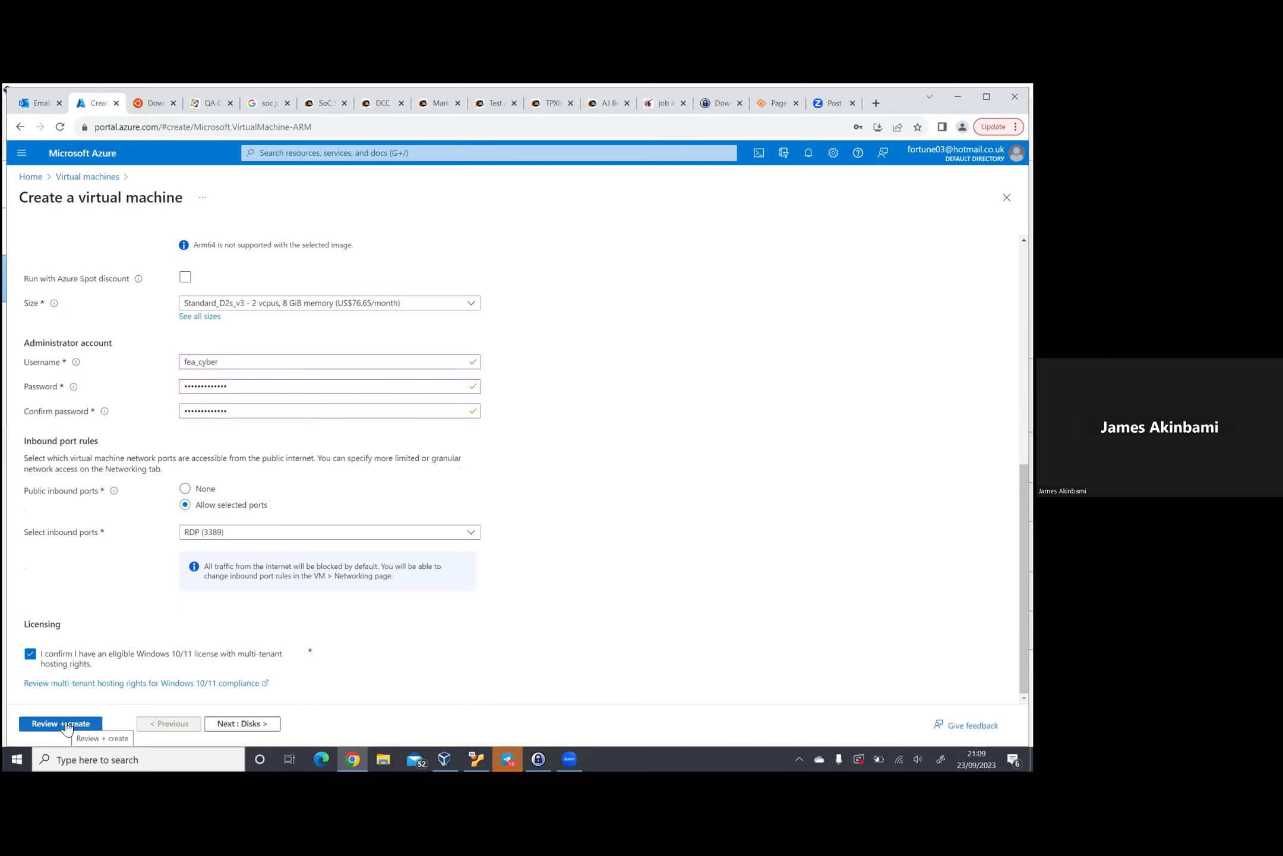
scroll(359, 564, up, 8)
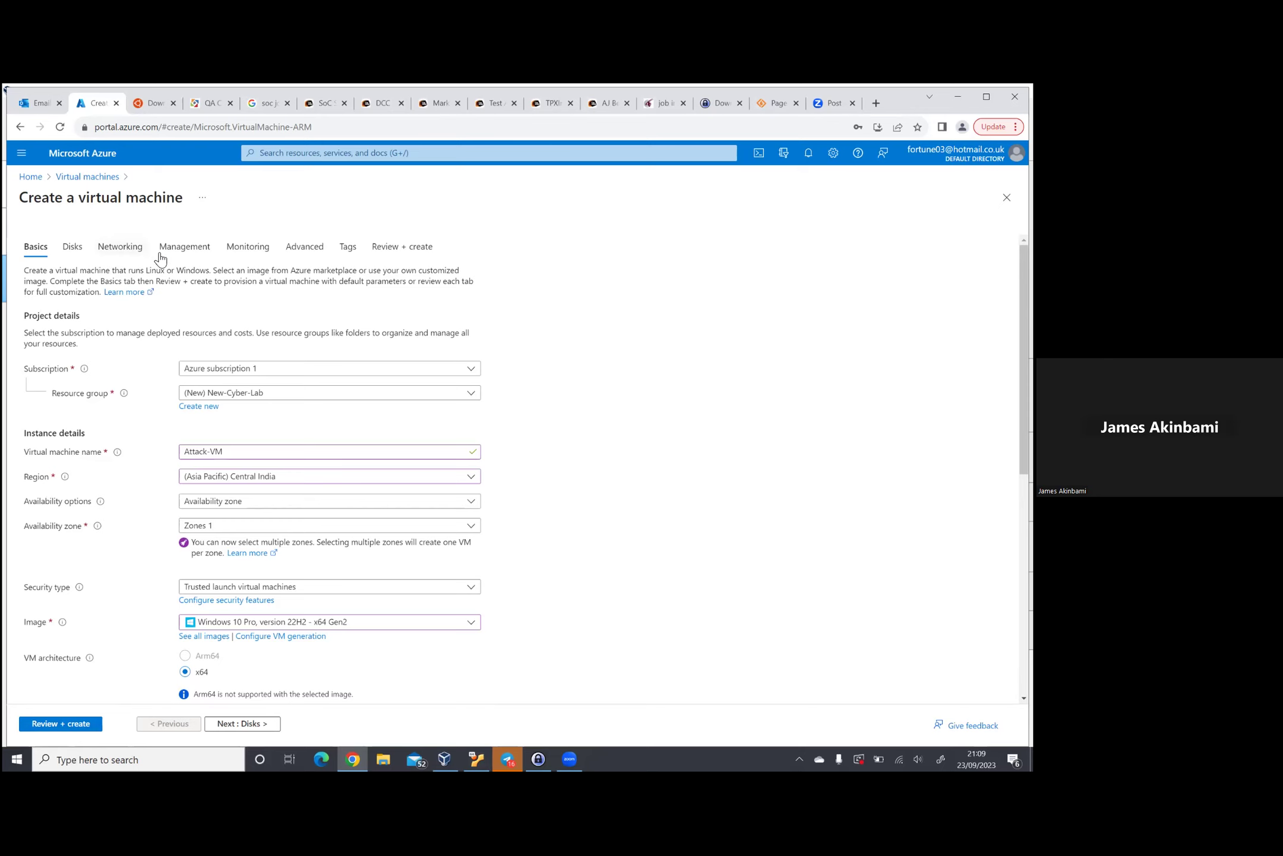
Step: Show the VM's Networking settings and decline Chrome's save-password offer with Never
click(128, 253)
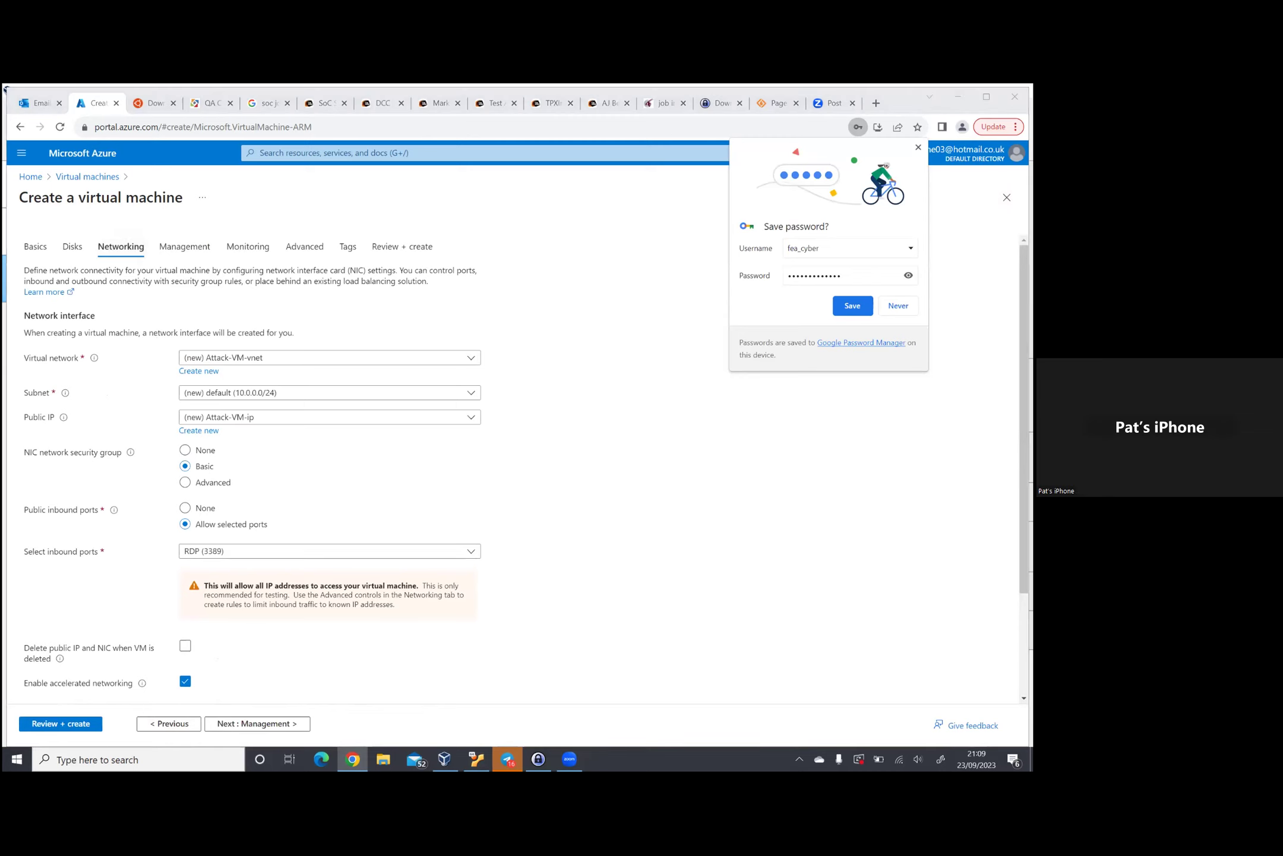
click(919, 147)
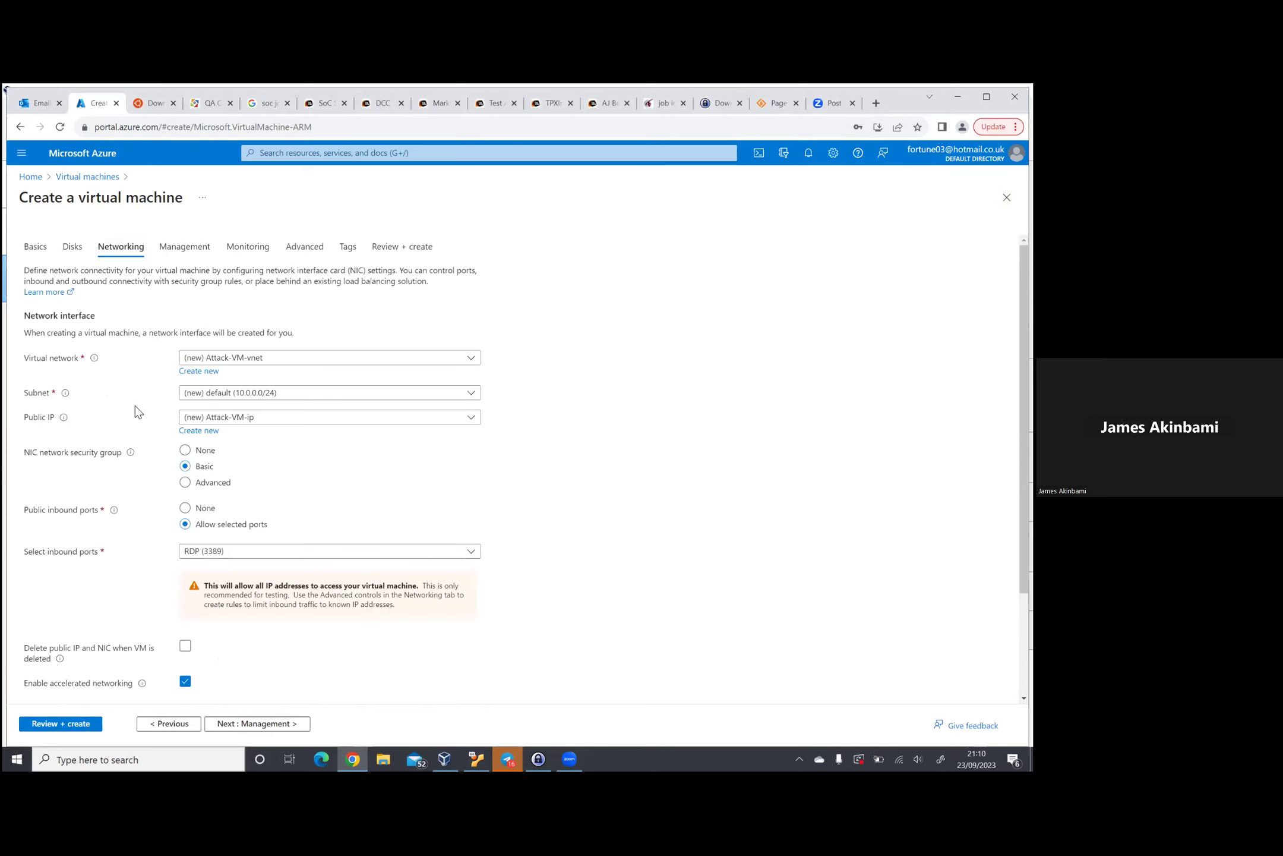
click(35, 248)
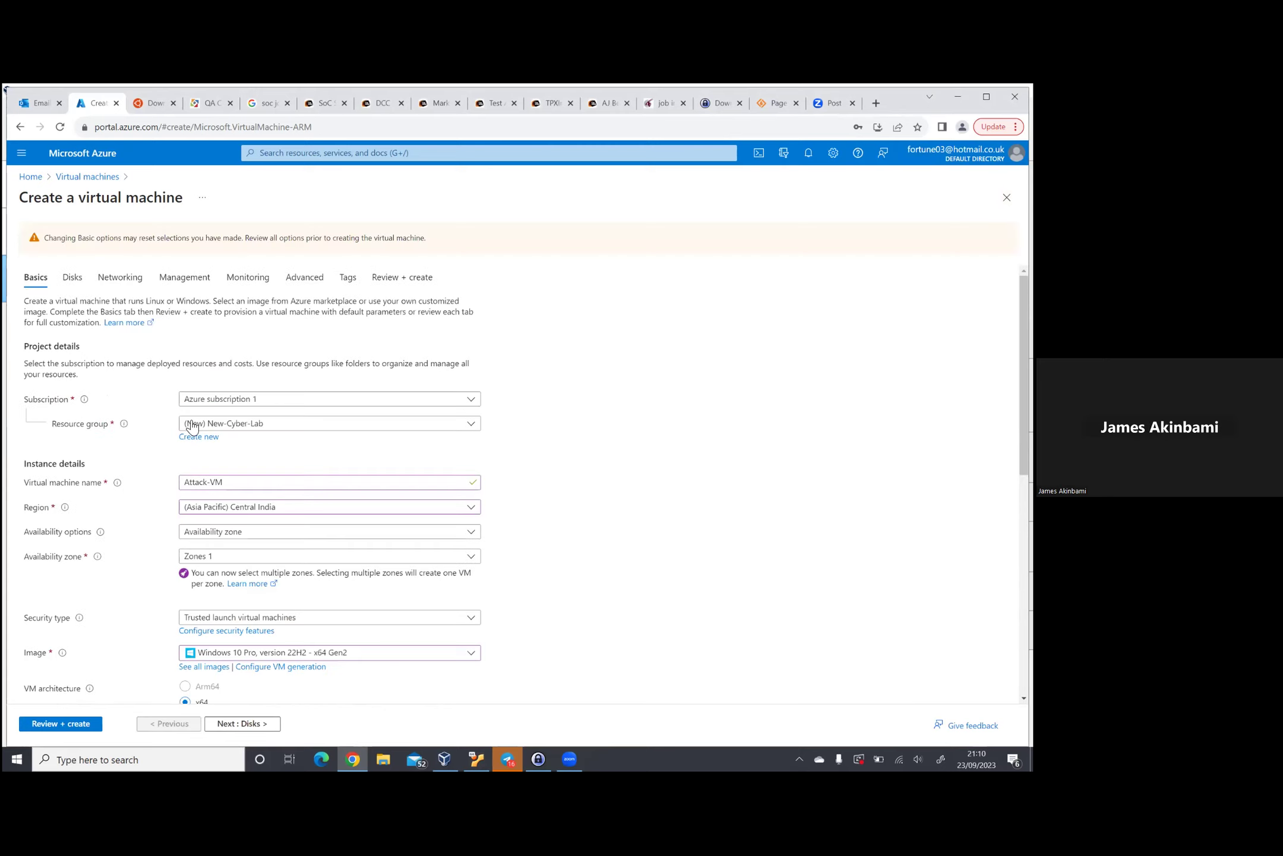
scroll(136, 612, down, 4)
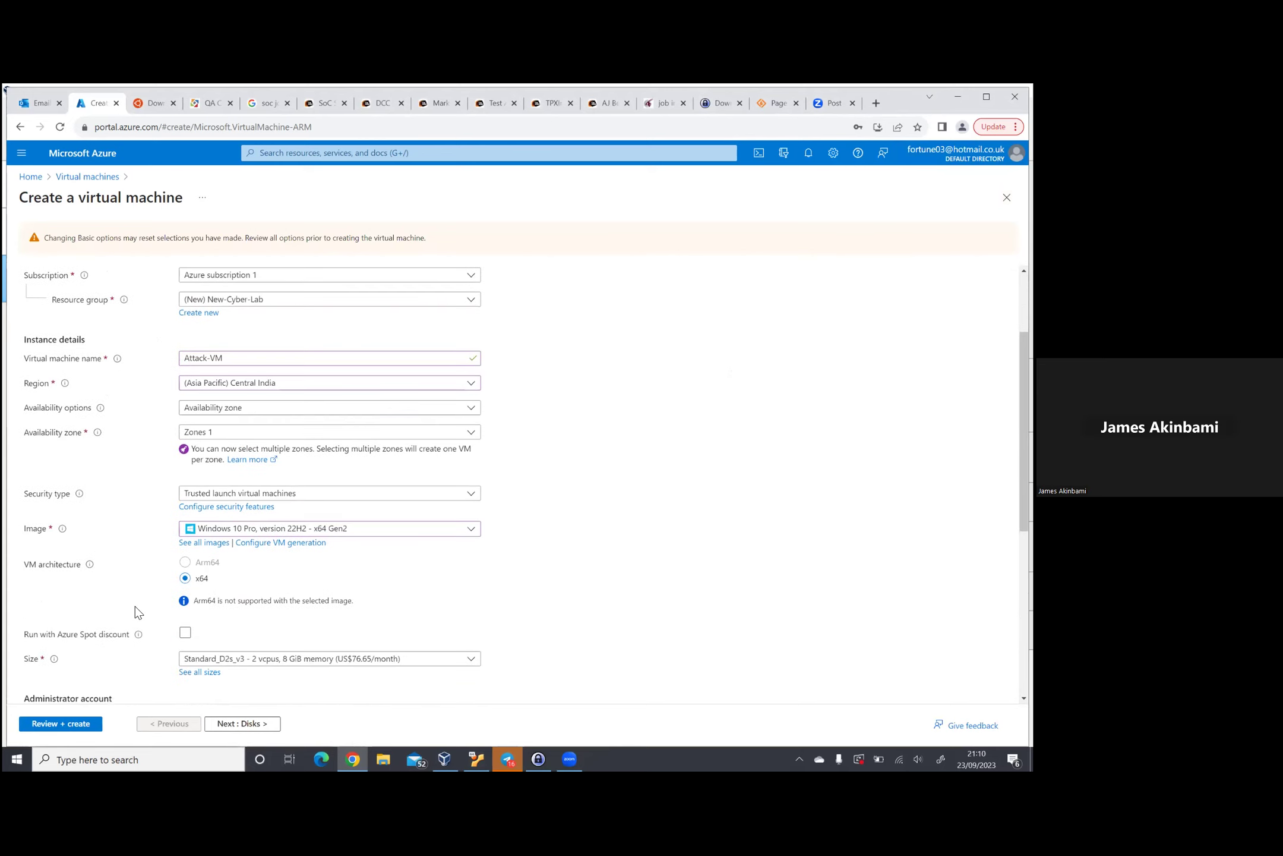
scroll(136, 612, down, 2)
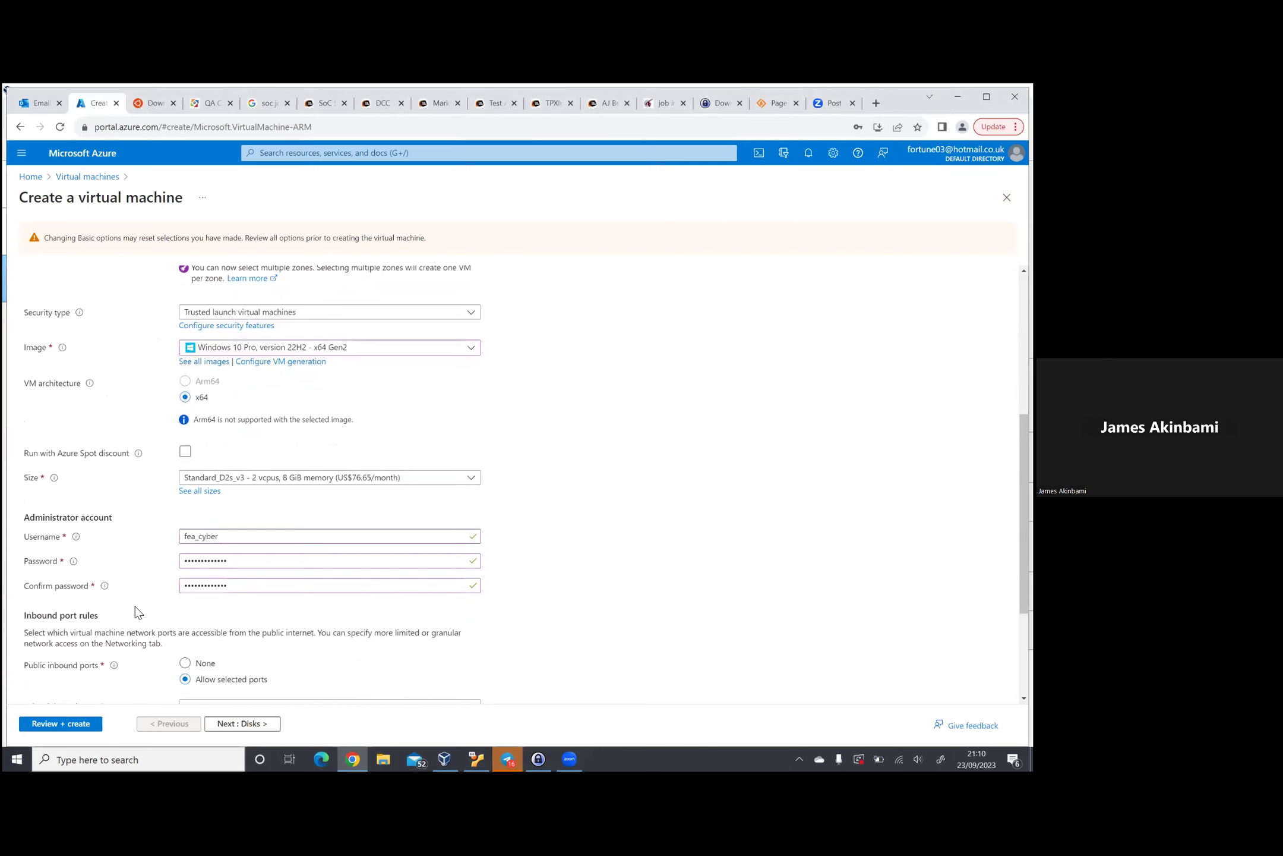
scroll(136, 612, down, 3)
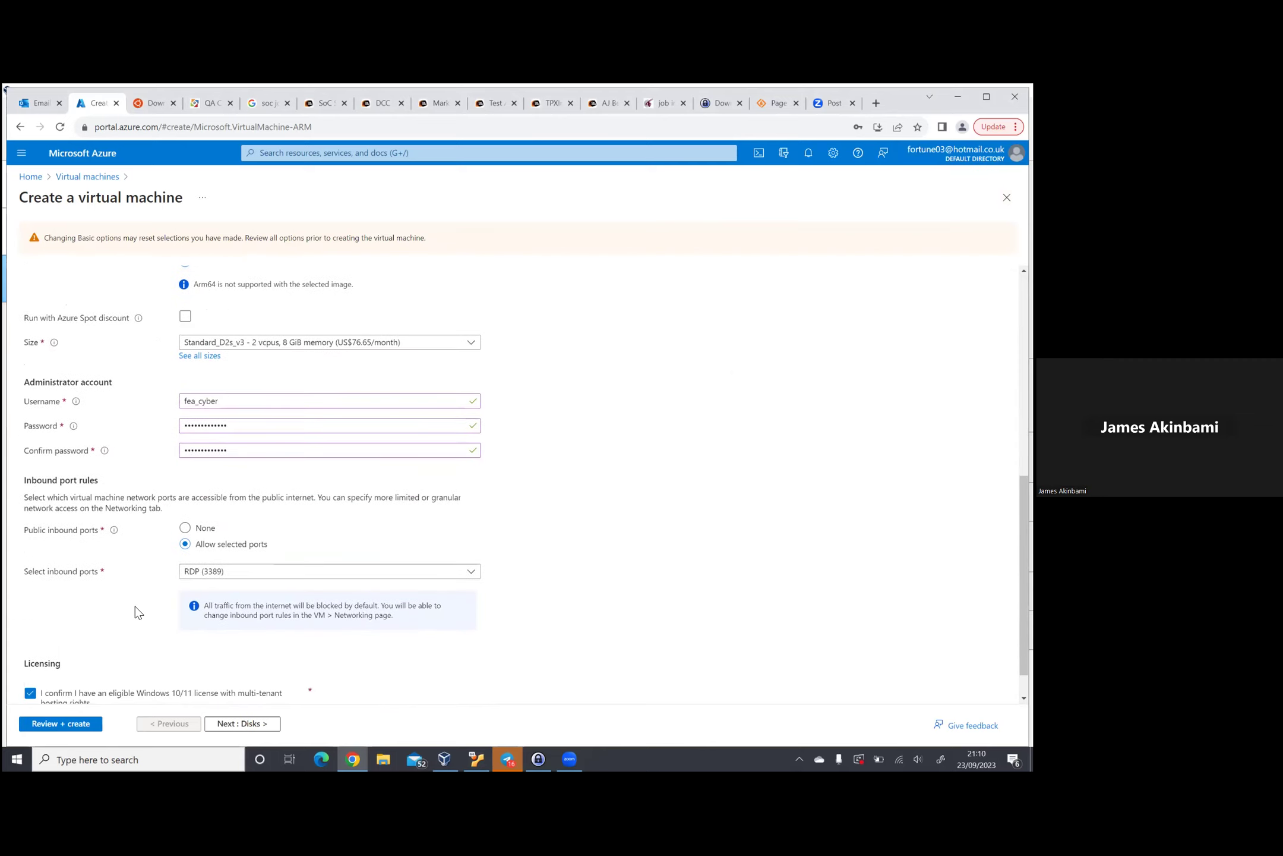
scroll(136, 612, up, 7)
scroll(136, 612, down, 4)
scroll(136, 612, down, 3)
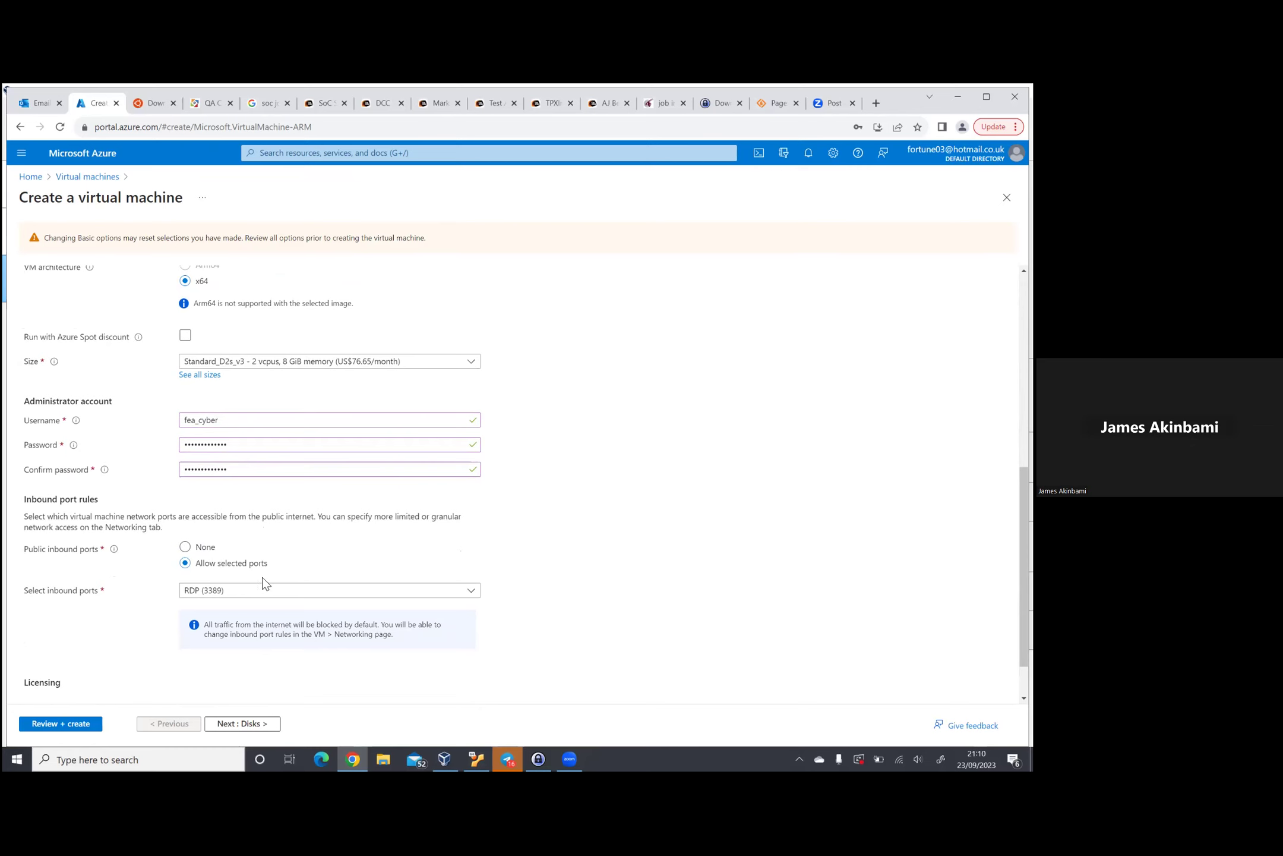
scroll(268, 578, up, 1)
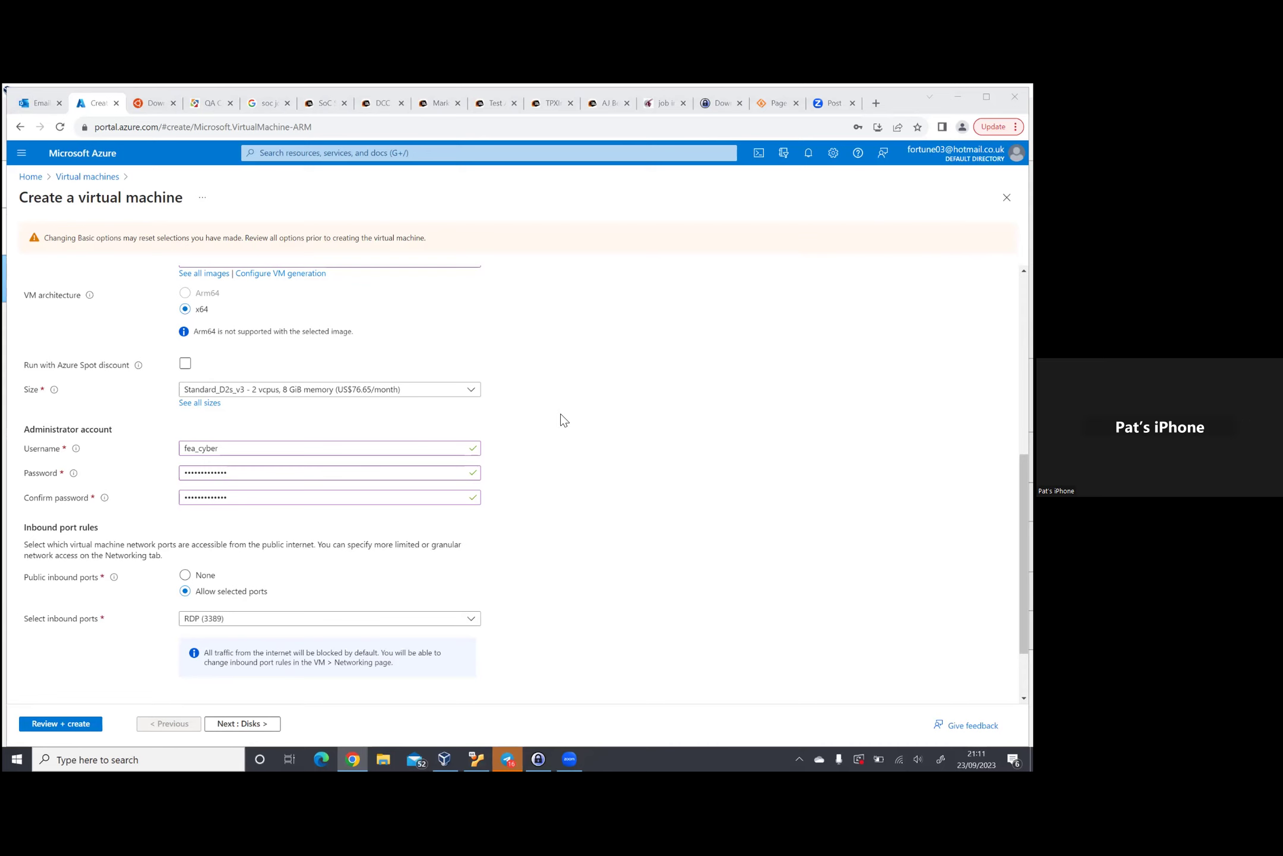
scroll(564, 420, up, 2)
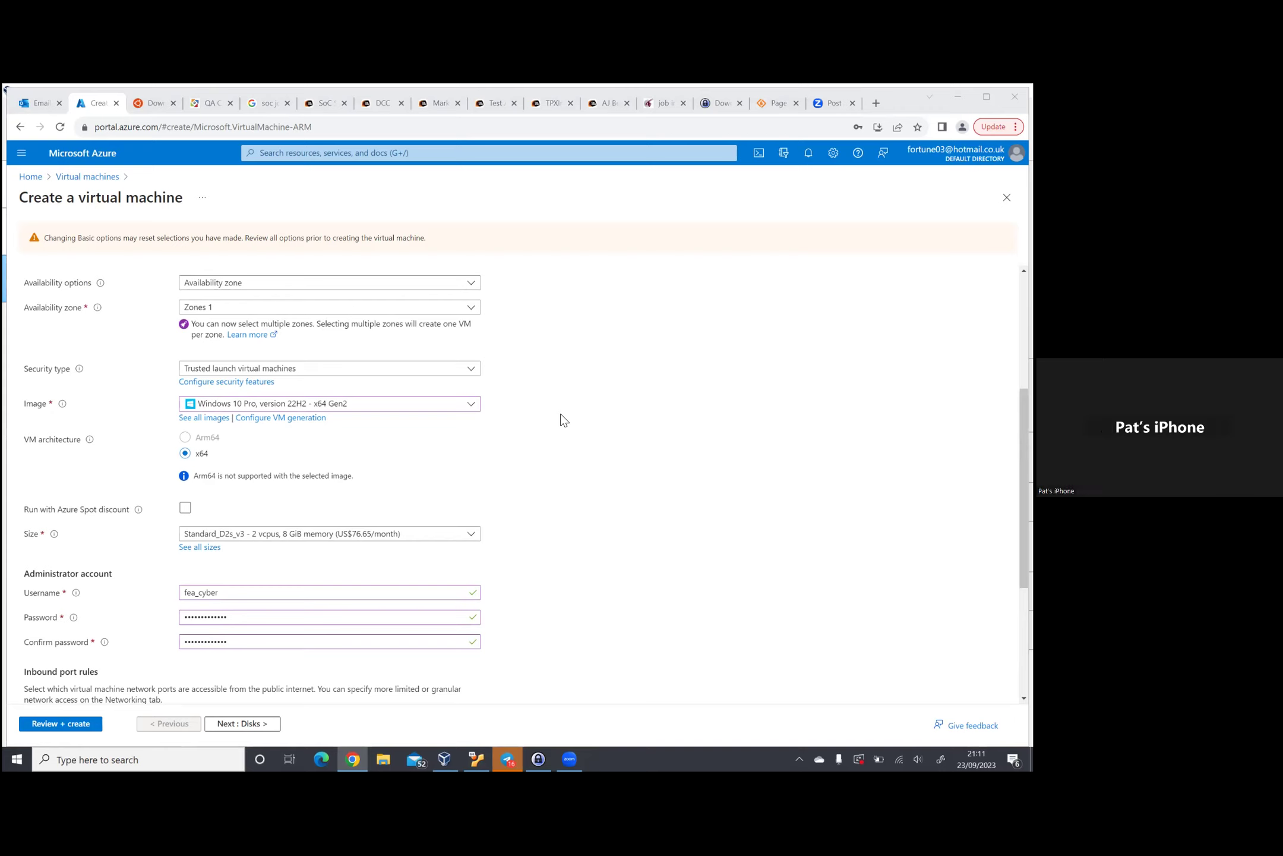
scroll(564, 420, down, 1)
scroll(563, 421, up, 5)
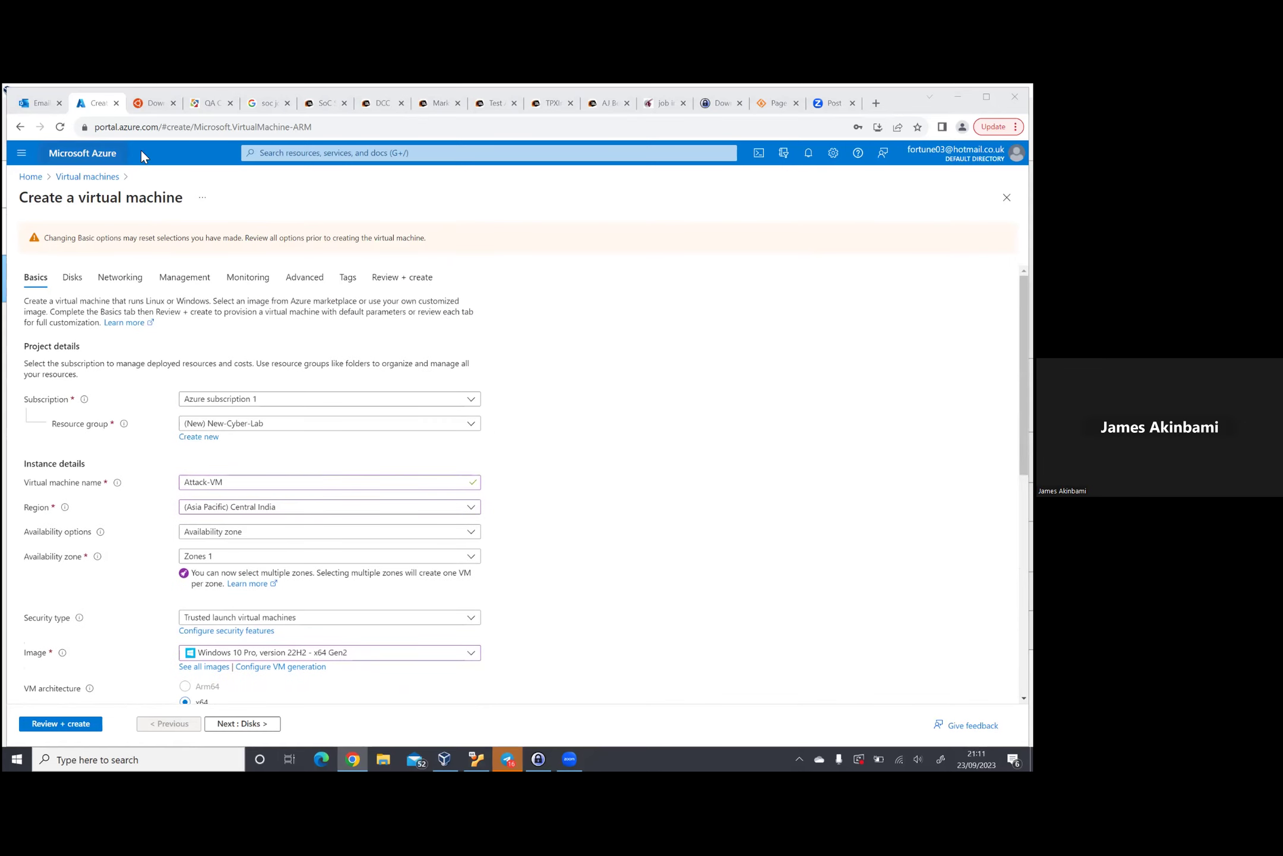
Step: Create a new virtual network named LabAttack-VM-vnet, then run Review + create validation
click(125, 284)
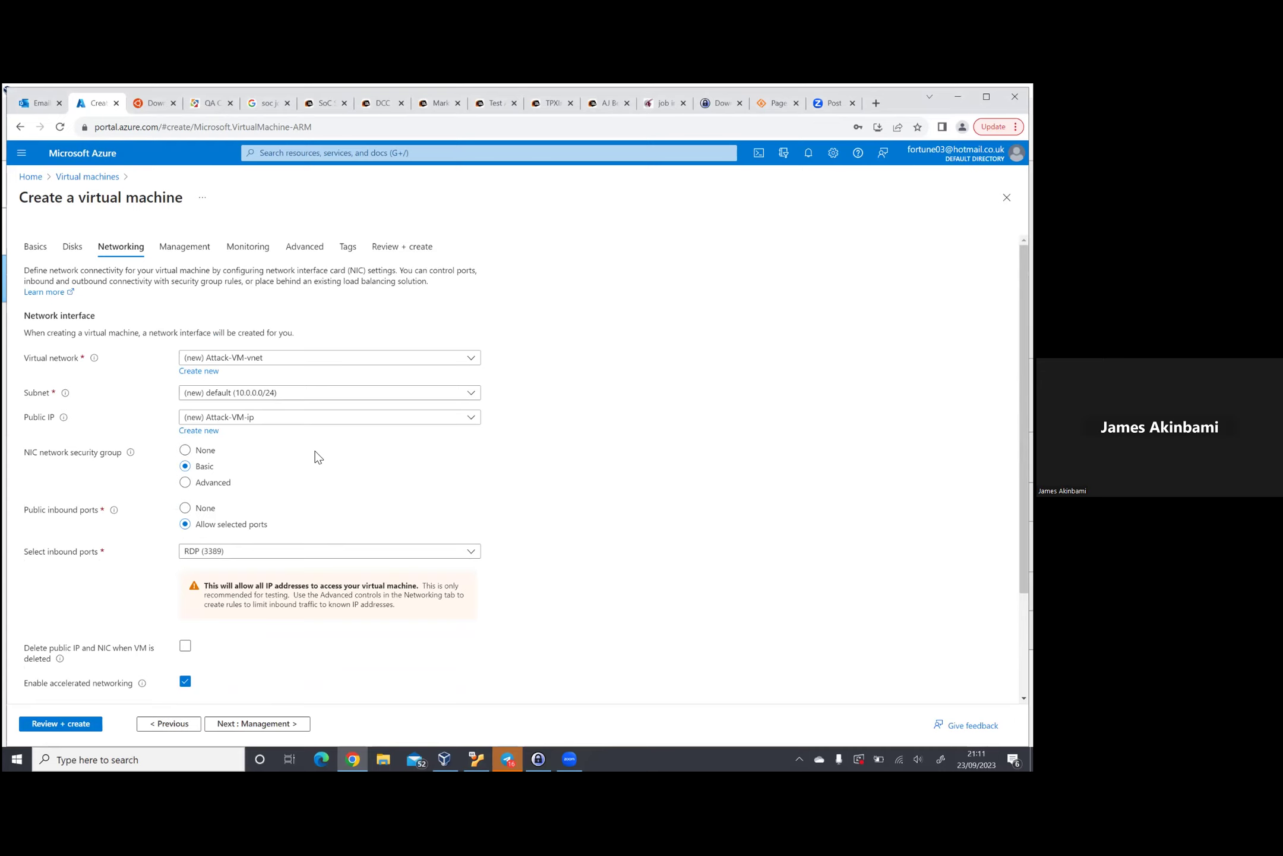
click(202, 371)
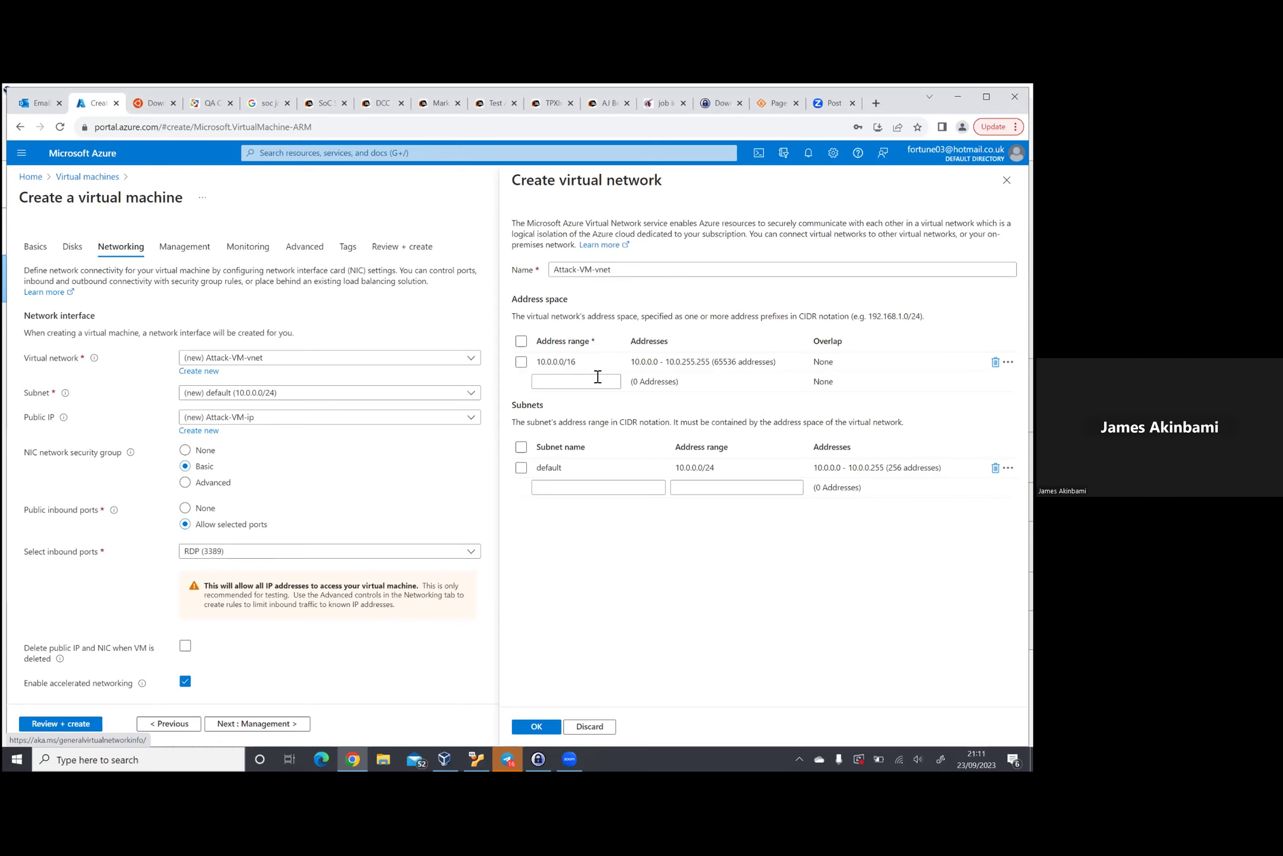
drag(634, 270, 520, 286)
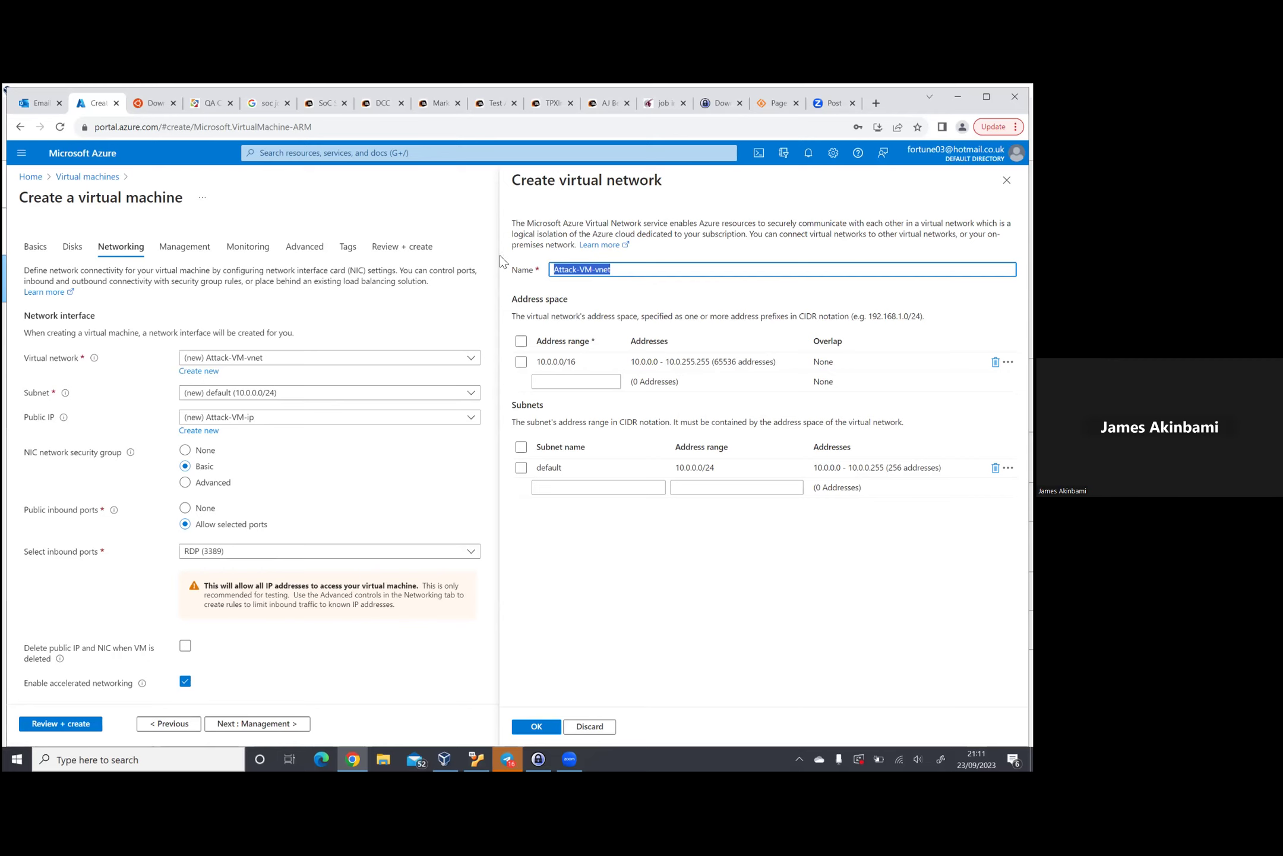
click(574, 271)
double_click(553, 270)
text(Lav)
key(BackSpace)
text(bAttack)
click(547, 728)
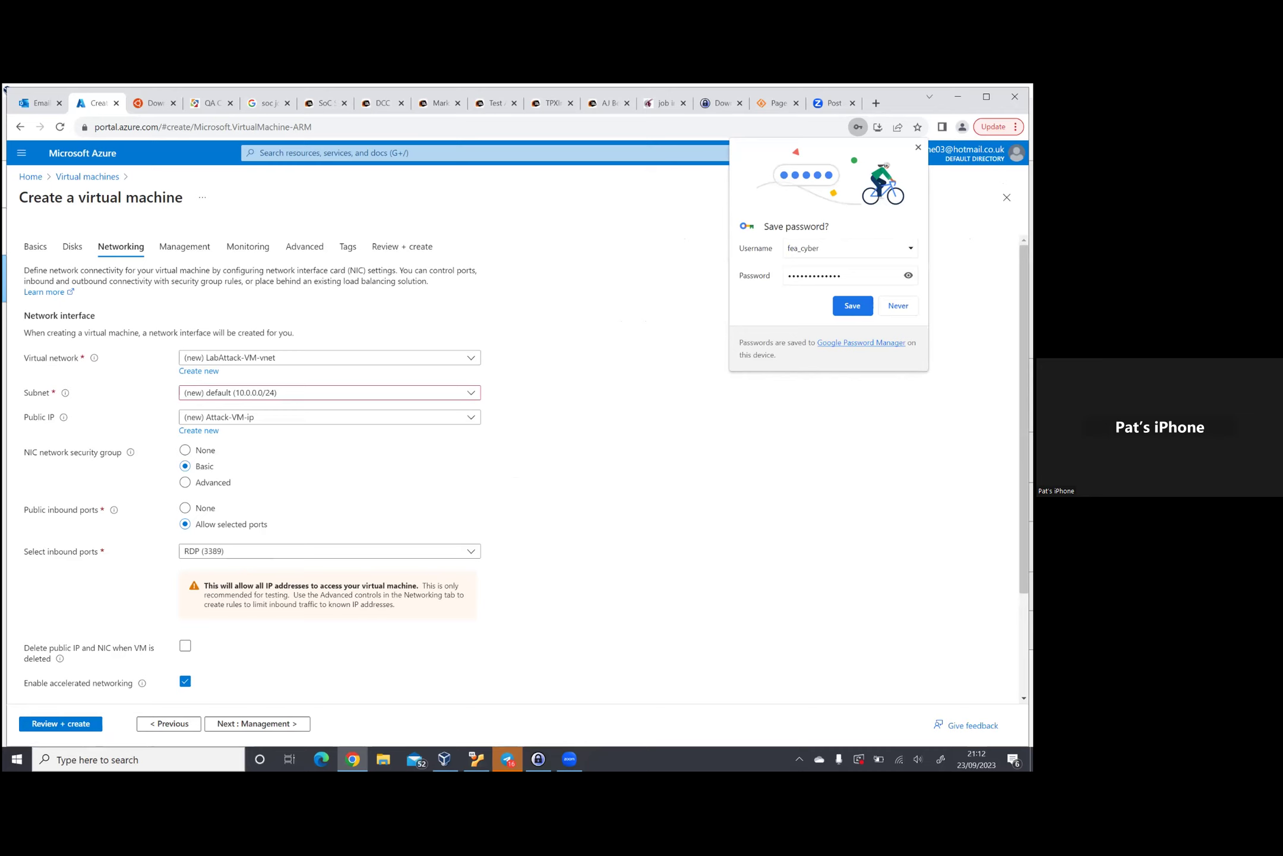
click(853, 305)
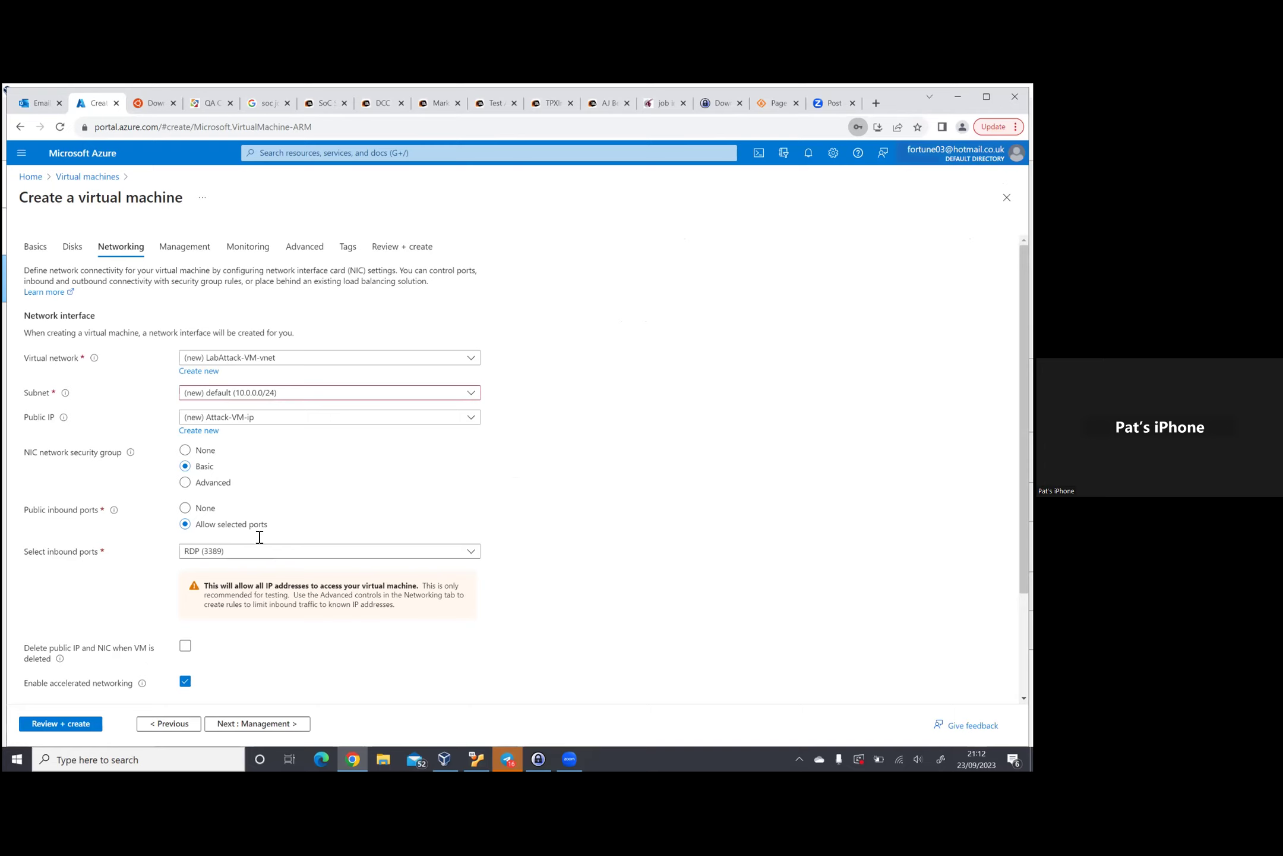
click(83, 721)
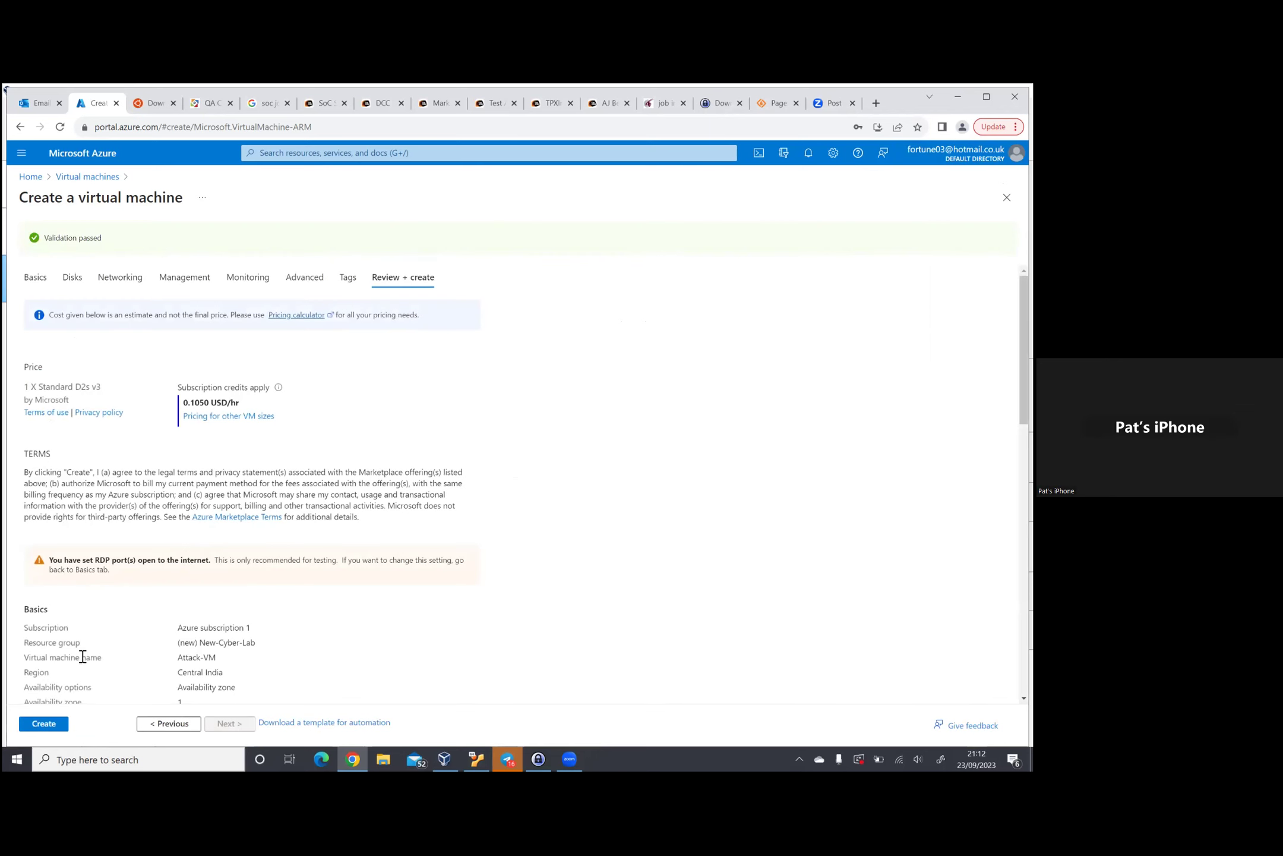
Step: Submit the validated Attack-VM configuration for creation
click(48, 726)
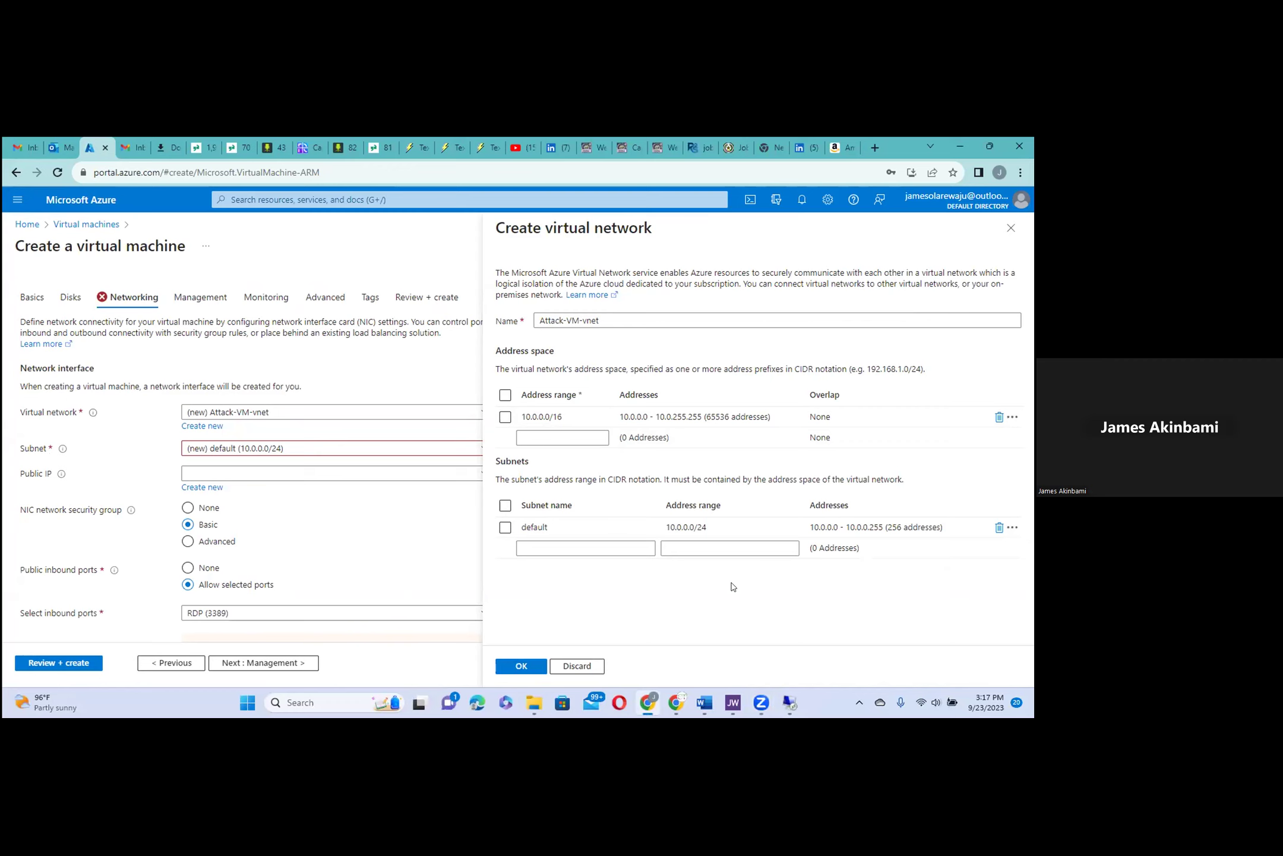
Step: Keep the virtual network name Attack-VM-vnet and confirm it
click(617, 319)
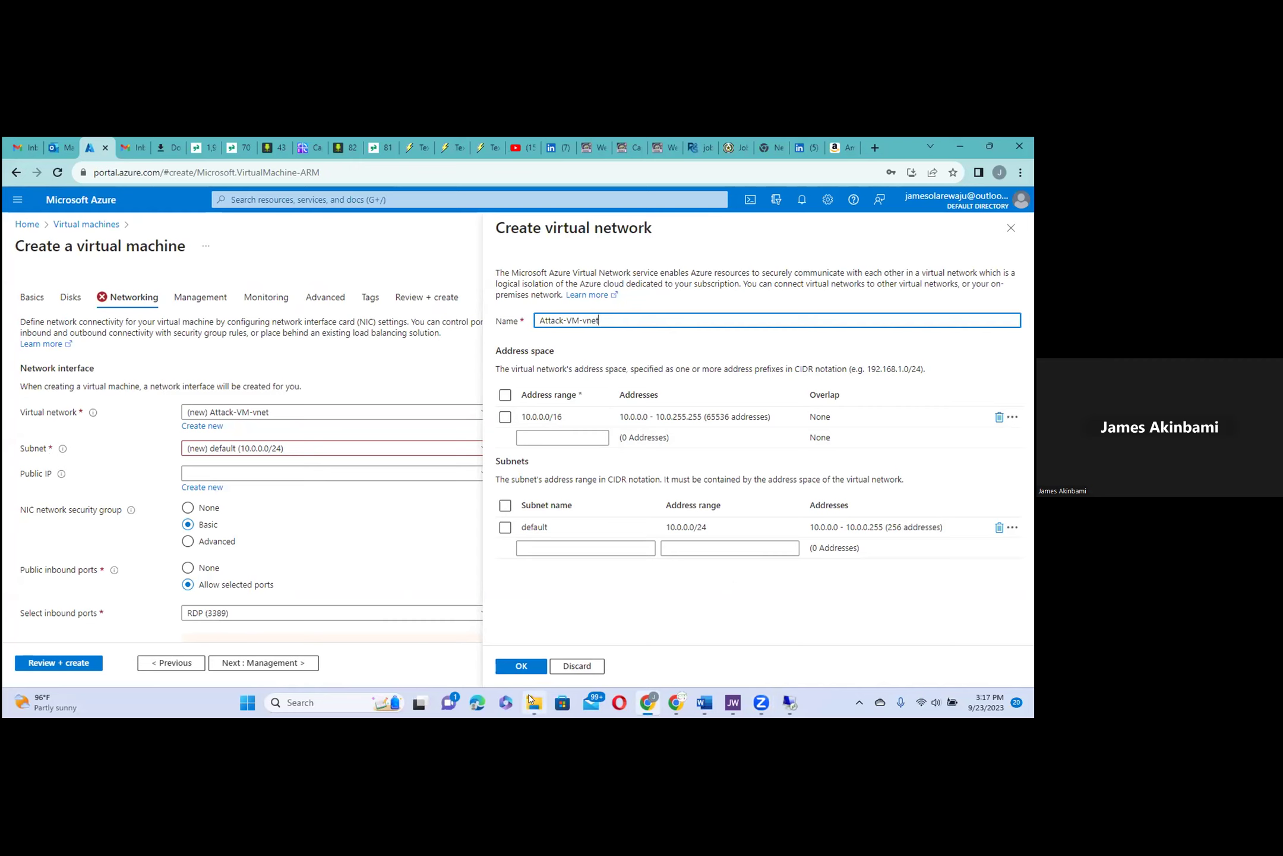
click(523, 666)
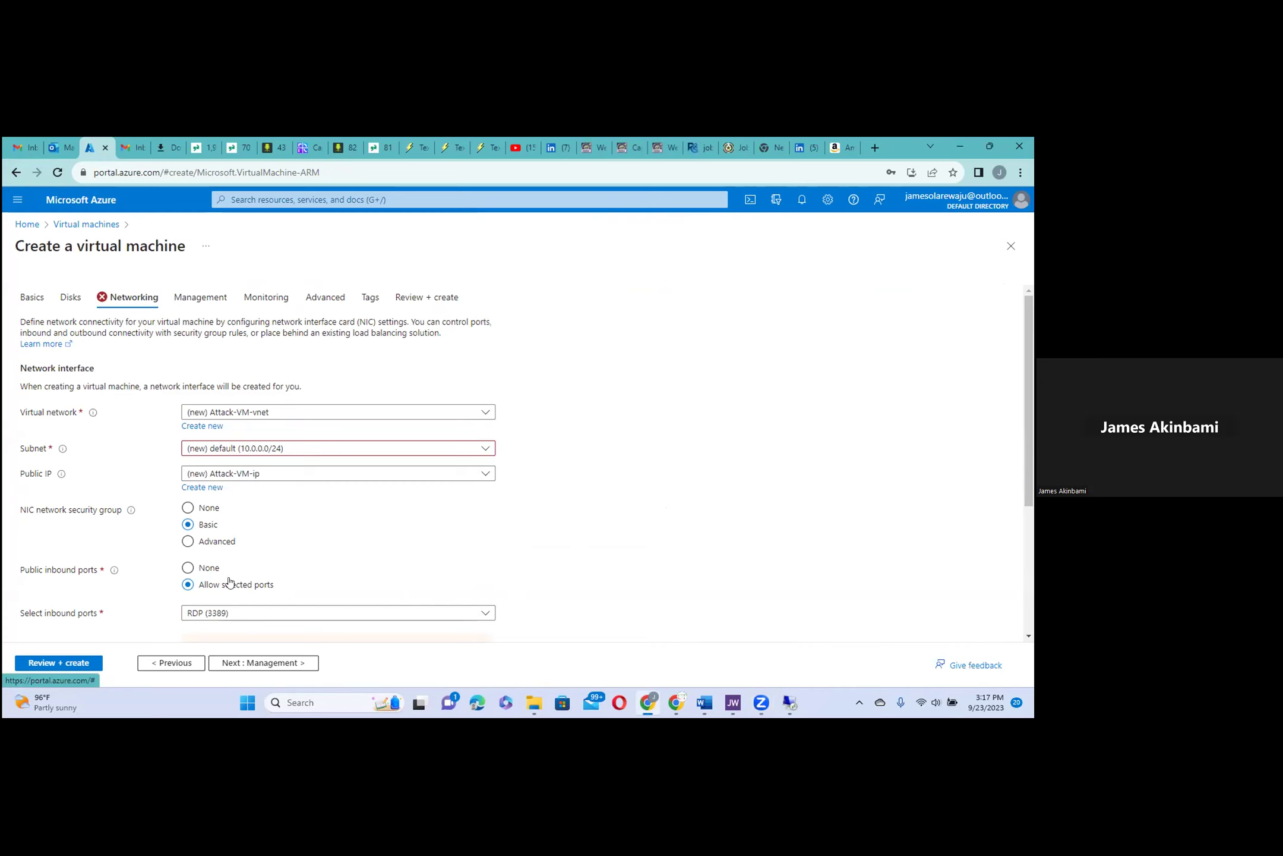
Step: Run final validation for Attack-VM, review the summary, and submit its deployment
click(82, 662)
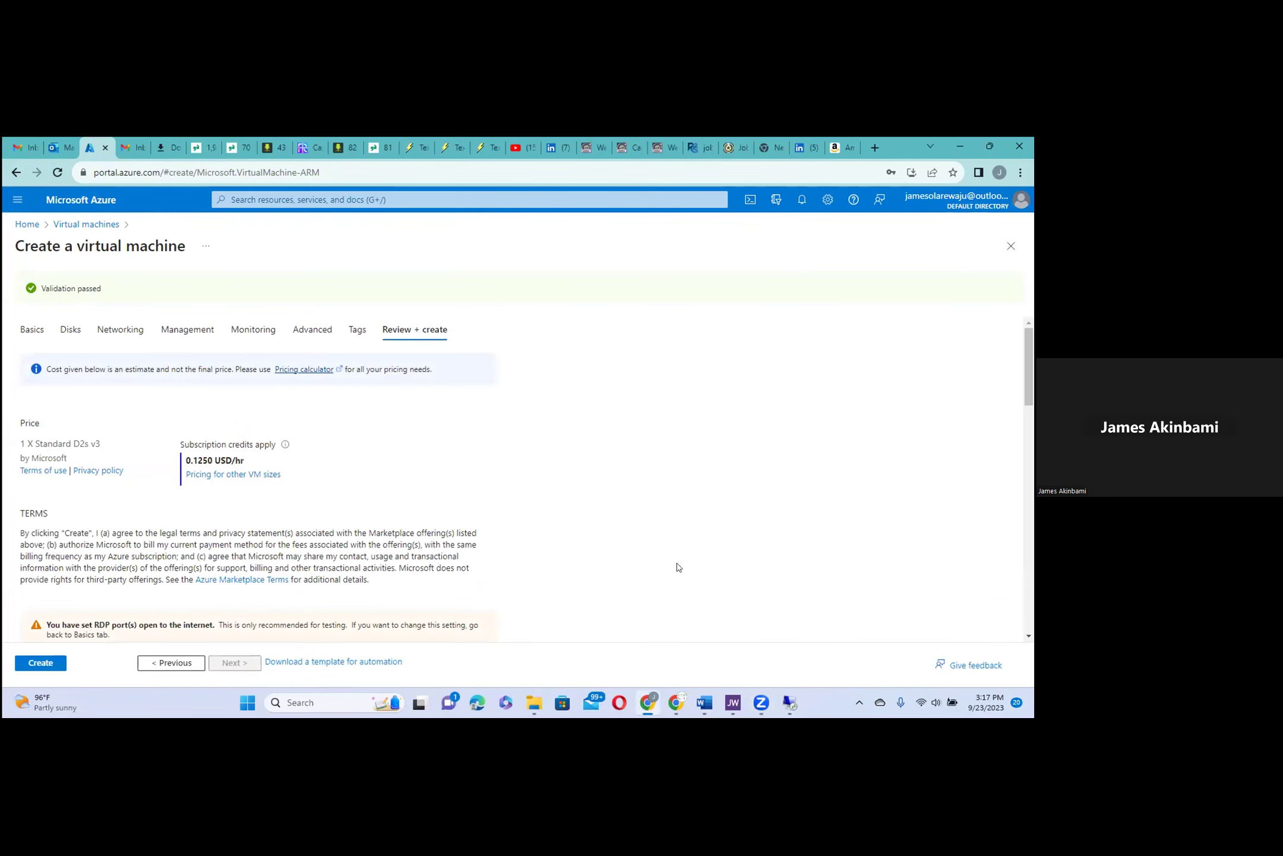
scroll(625, 533, down, 3)
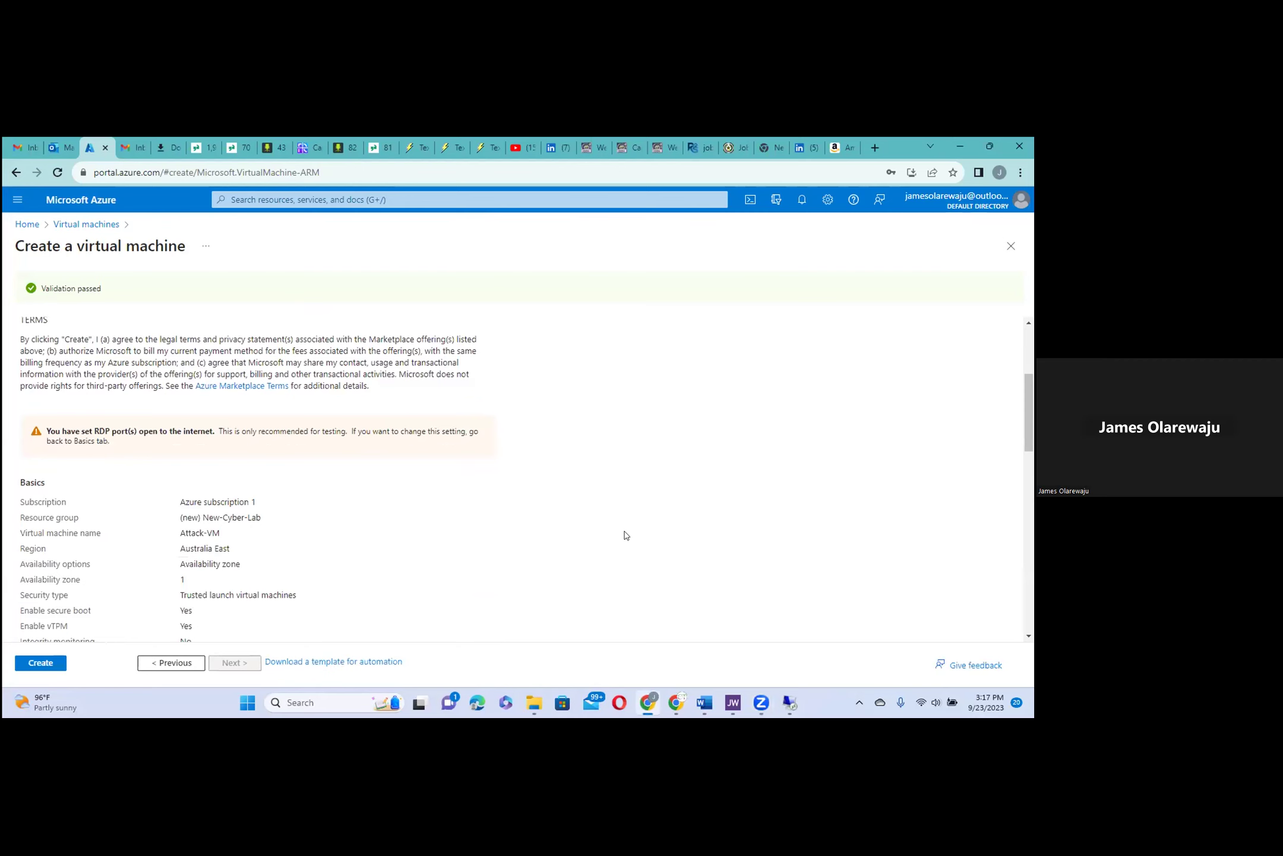
click(58, 658)
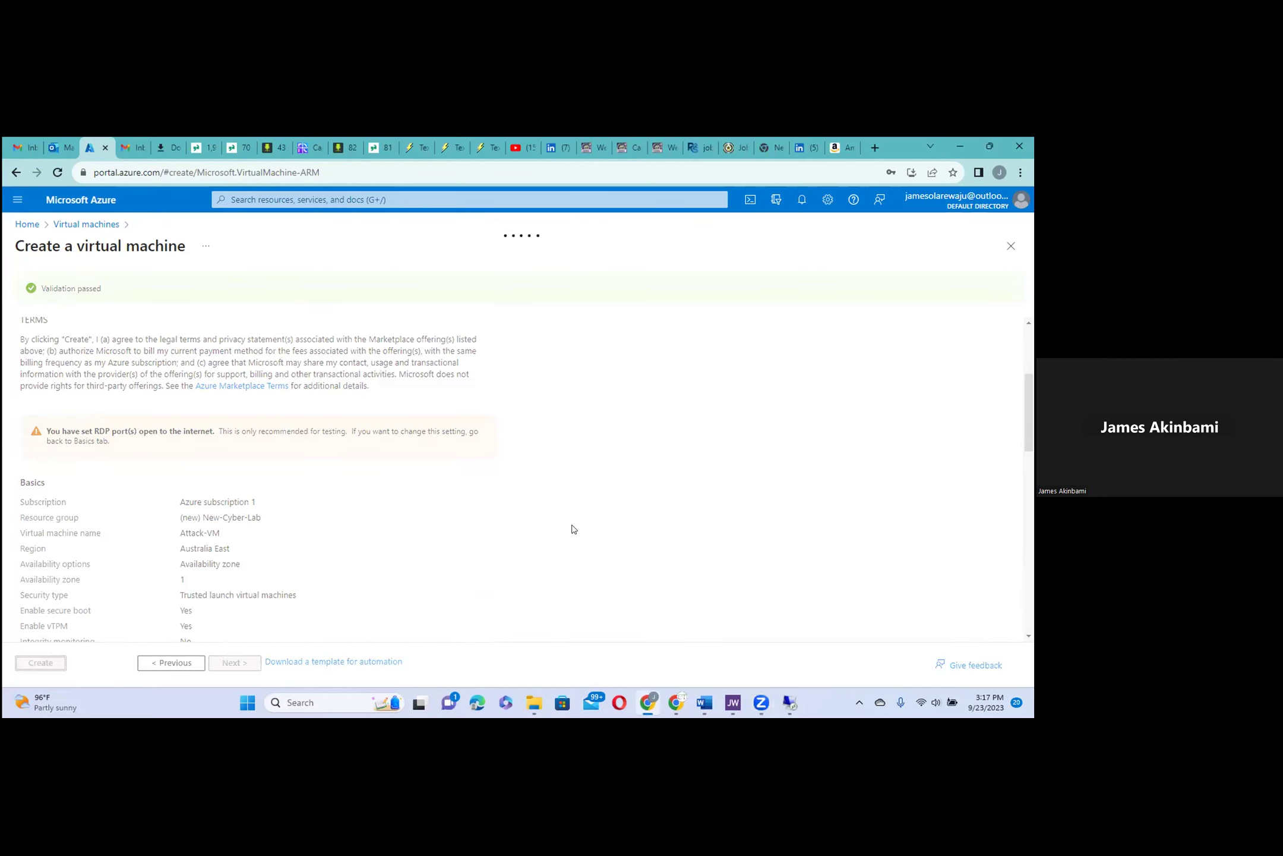
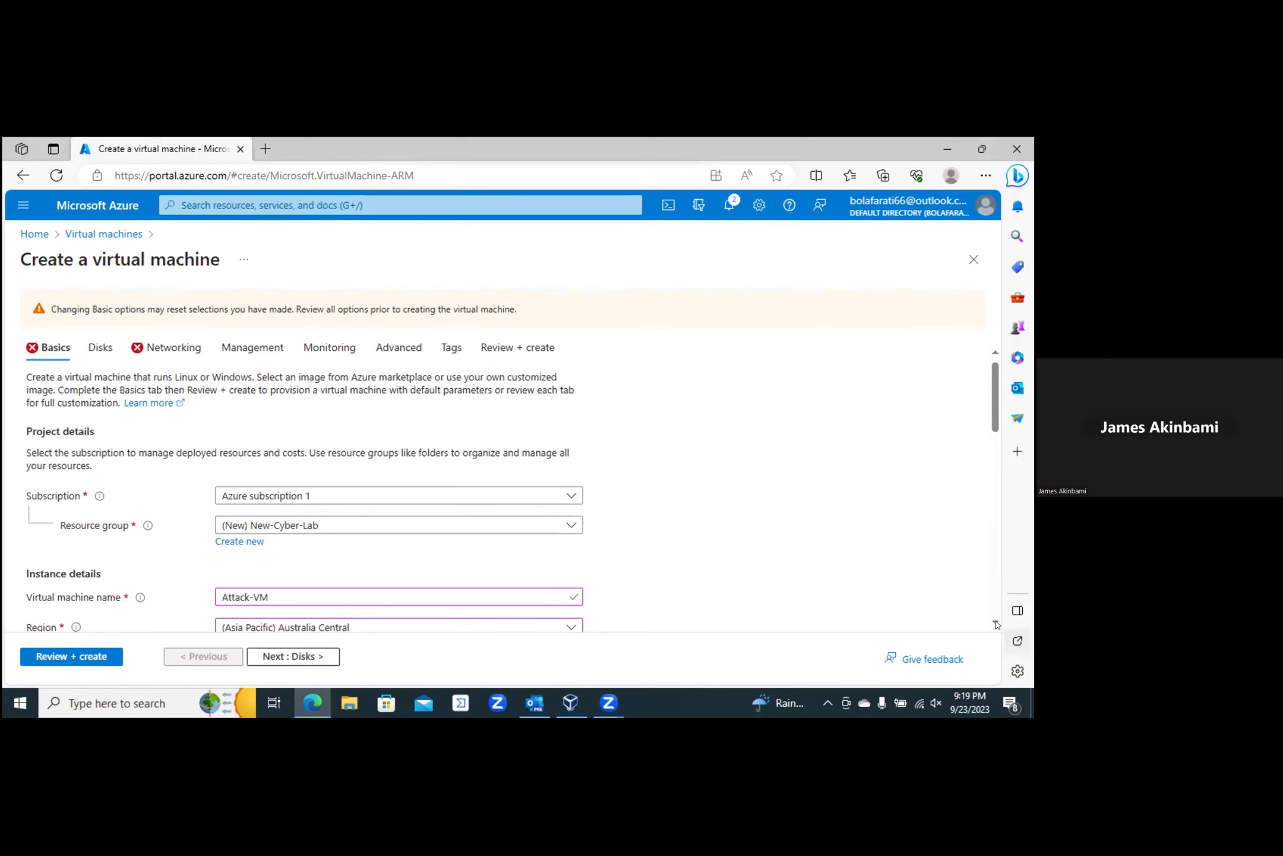
Step: Change the Attack-VM image to Windows 10 Pro, version 22H2 - x64 Gen2
scroll(996, 621, down, 3)
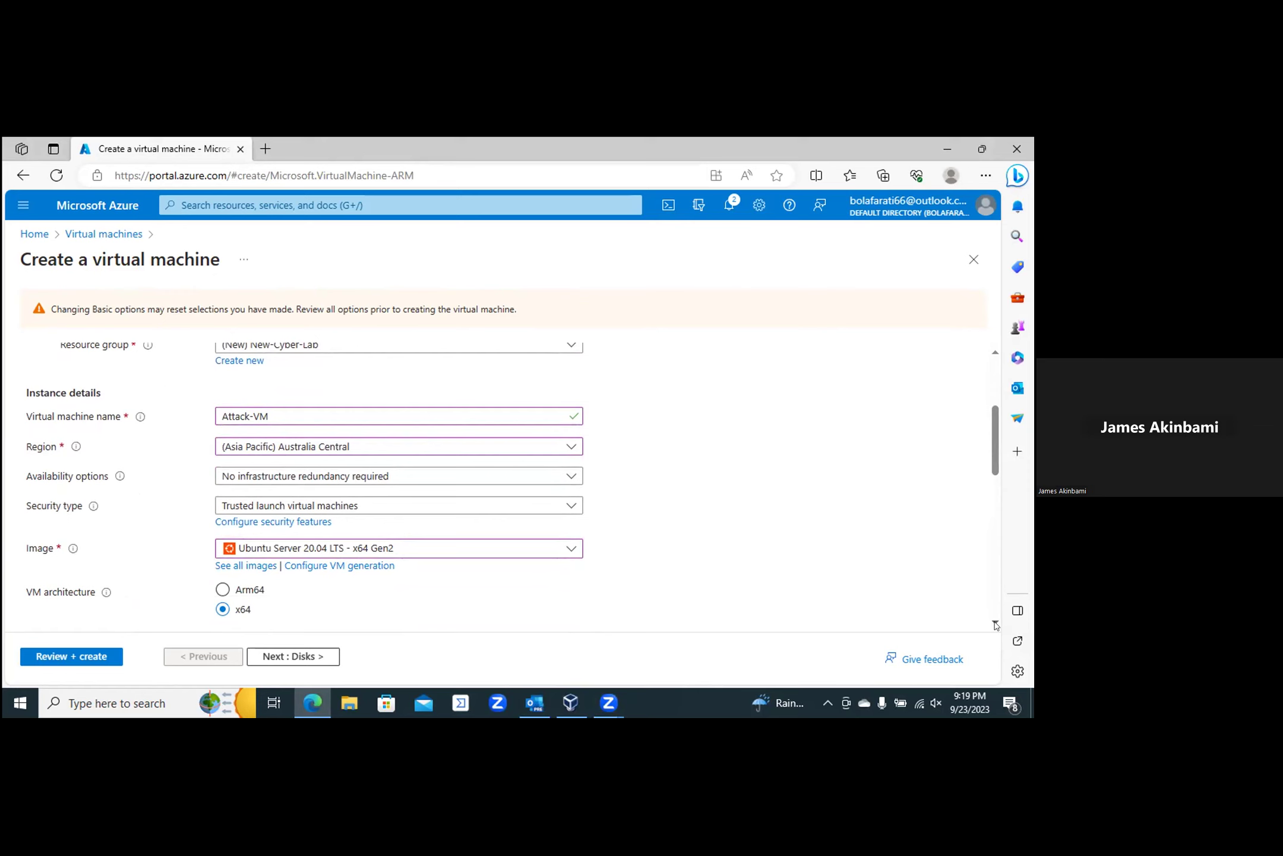
click(996, 624)
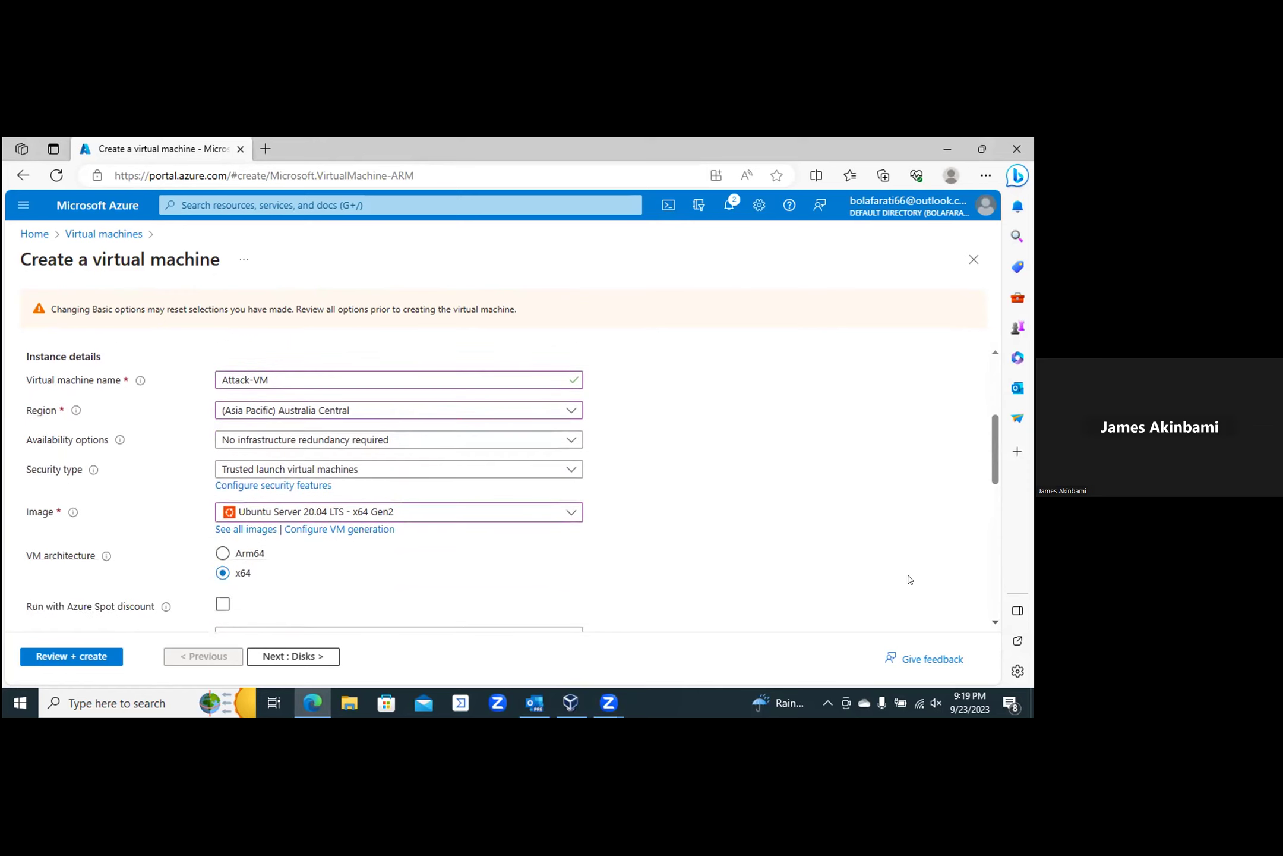
click(567, 511)
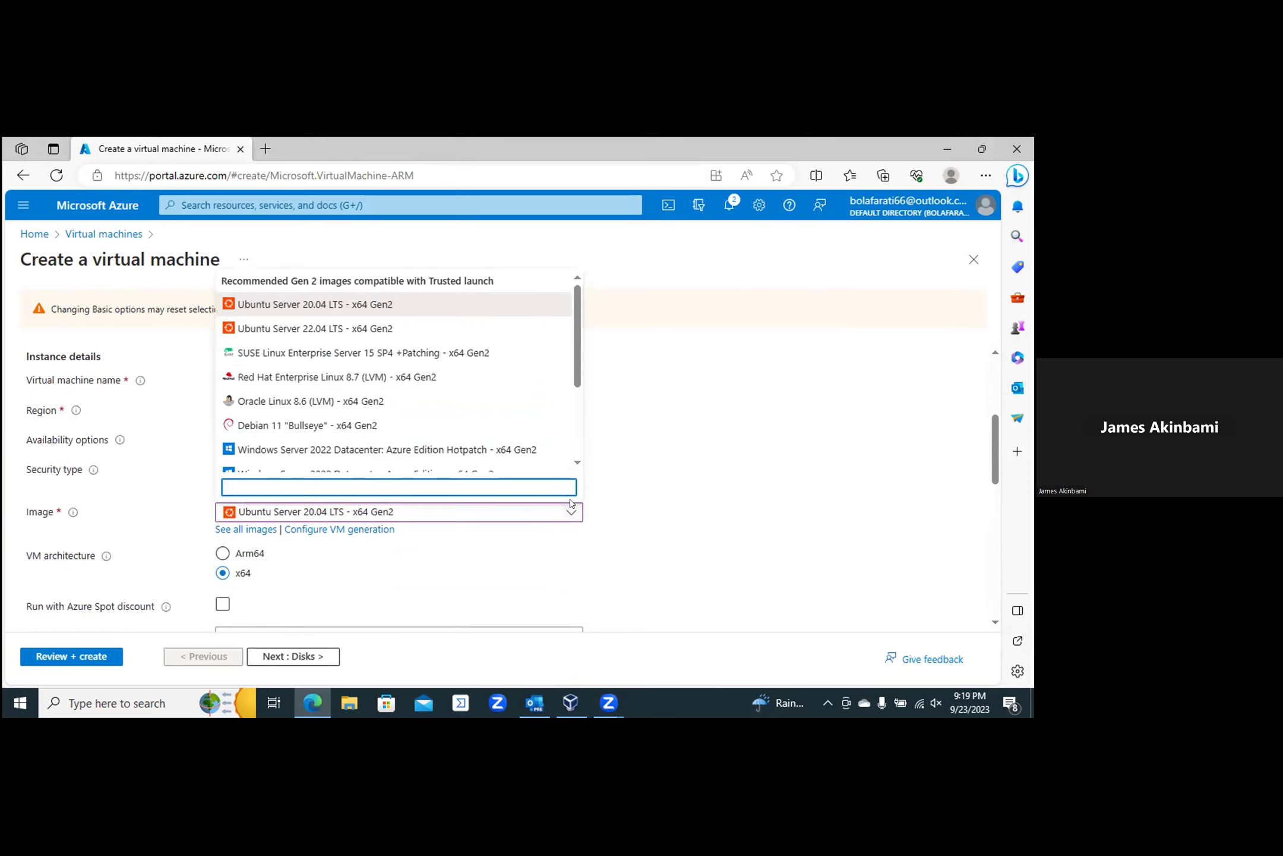
scroll(576, 467, down, 5)
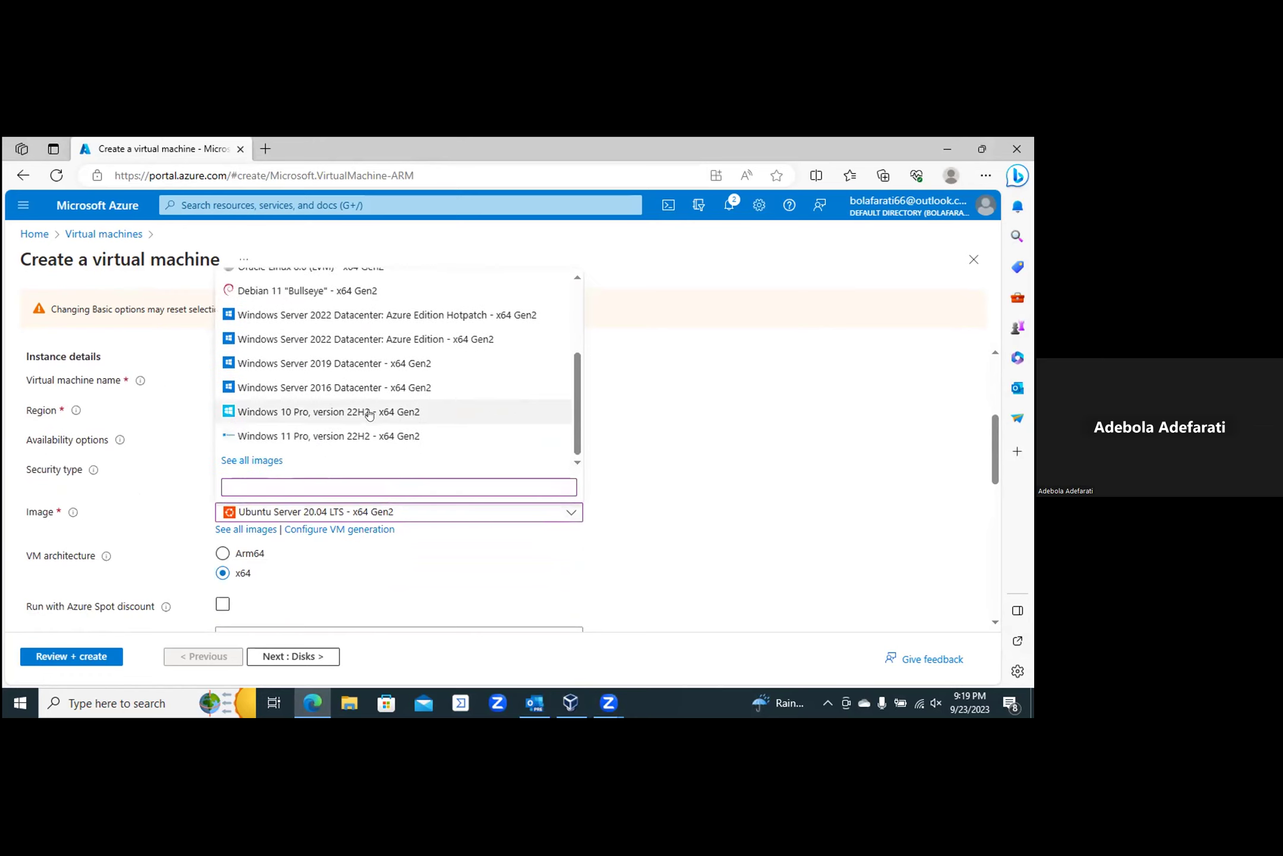
click(360, 412)
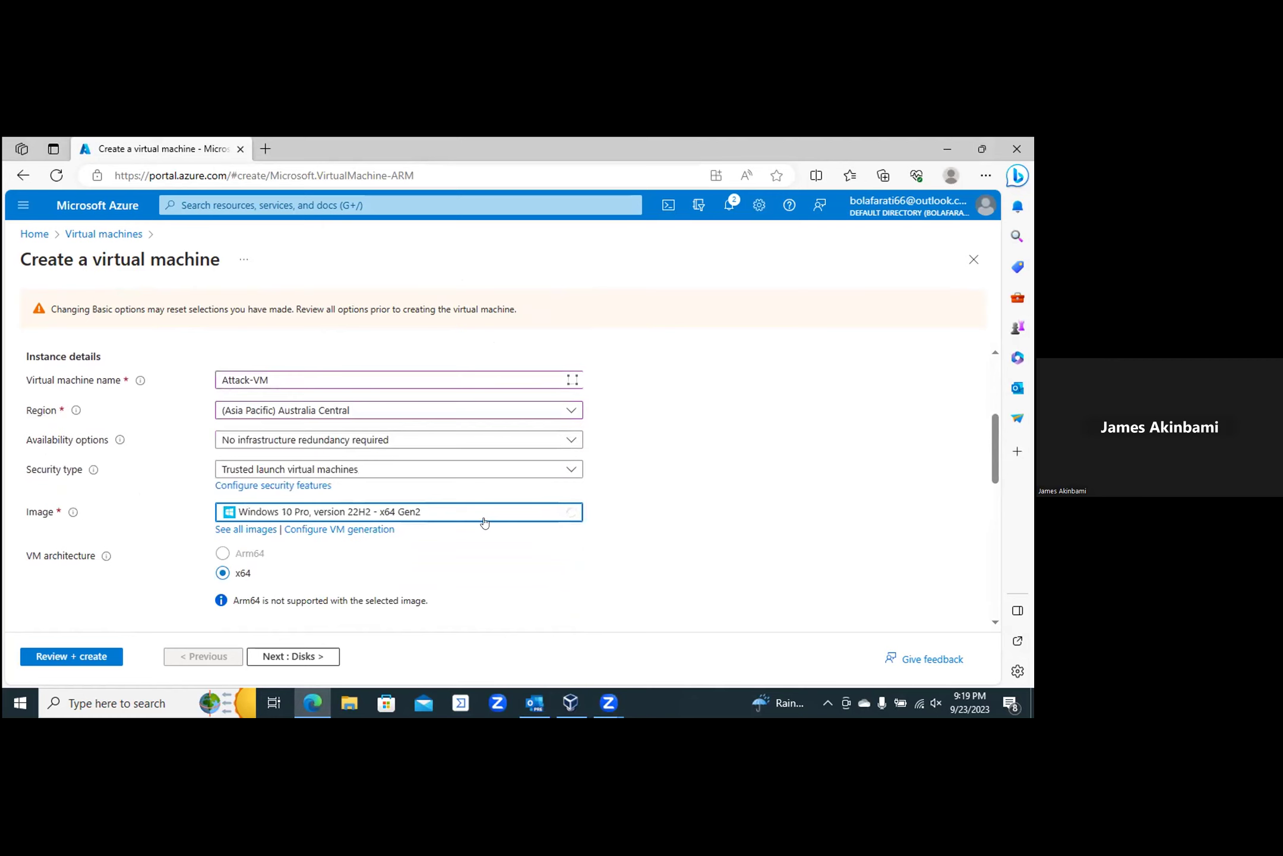
Step: Confirm Windows 10/11 licence eligibility and run Review + create validation
click(995, 622)
scroll(995, 624, down, 12)
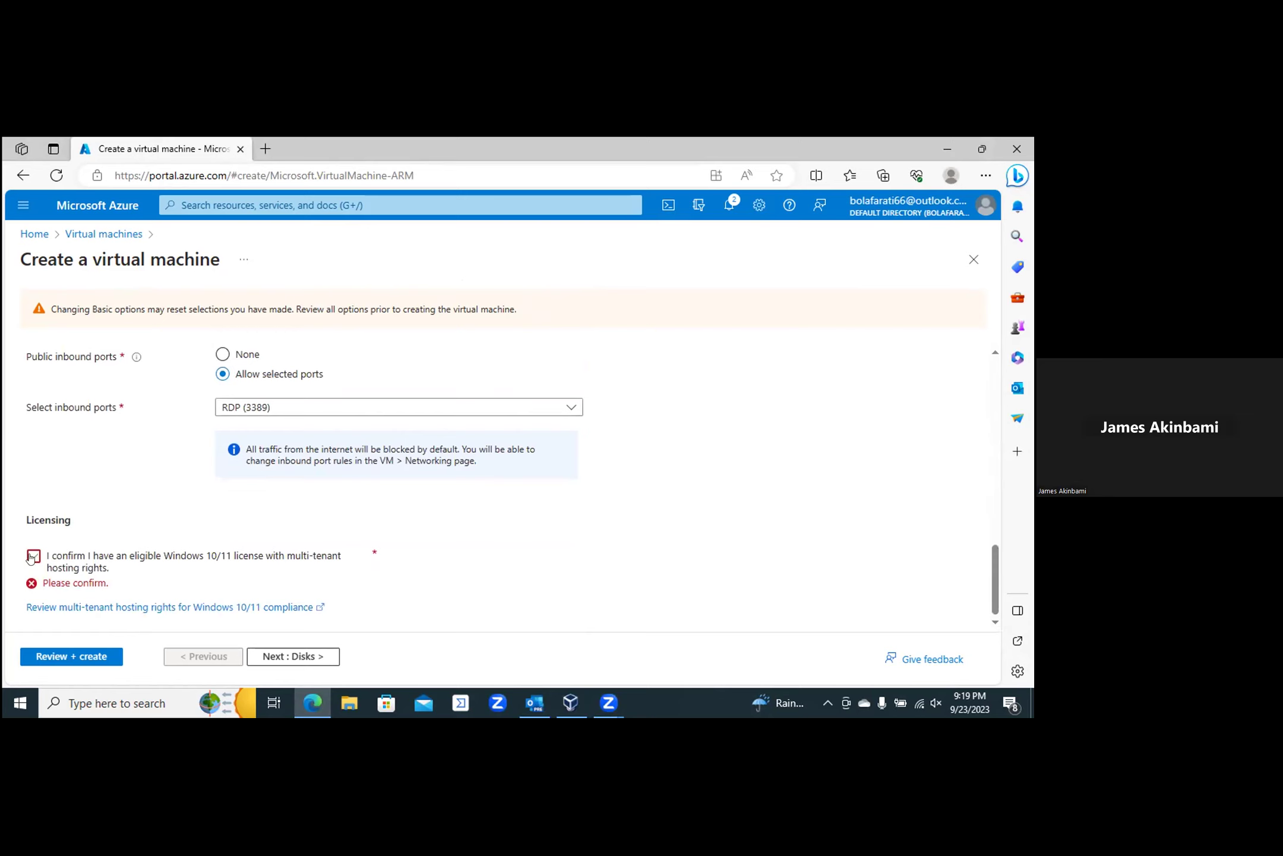
click(32, 556)
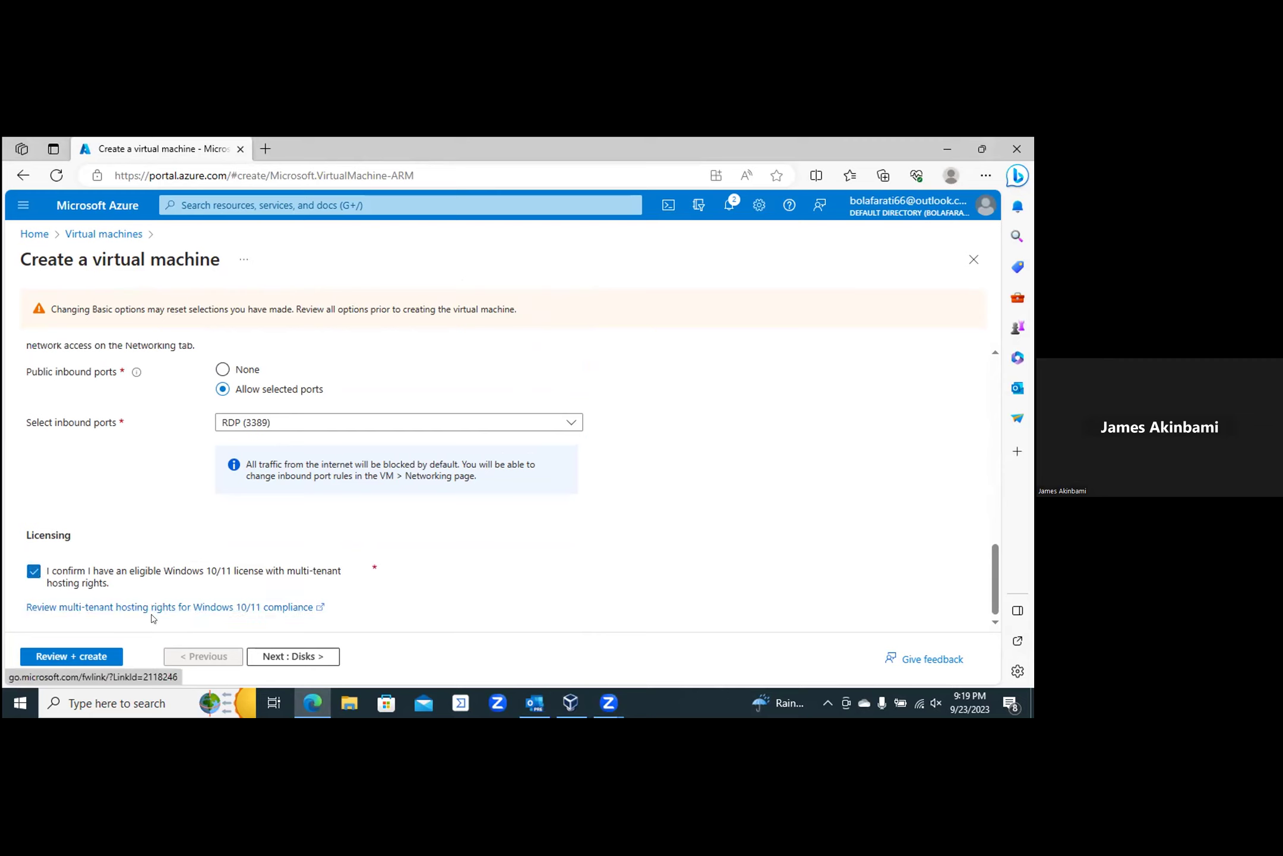
click(61, 655)
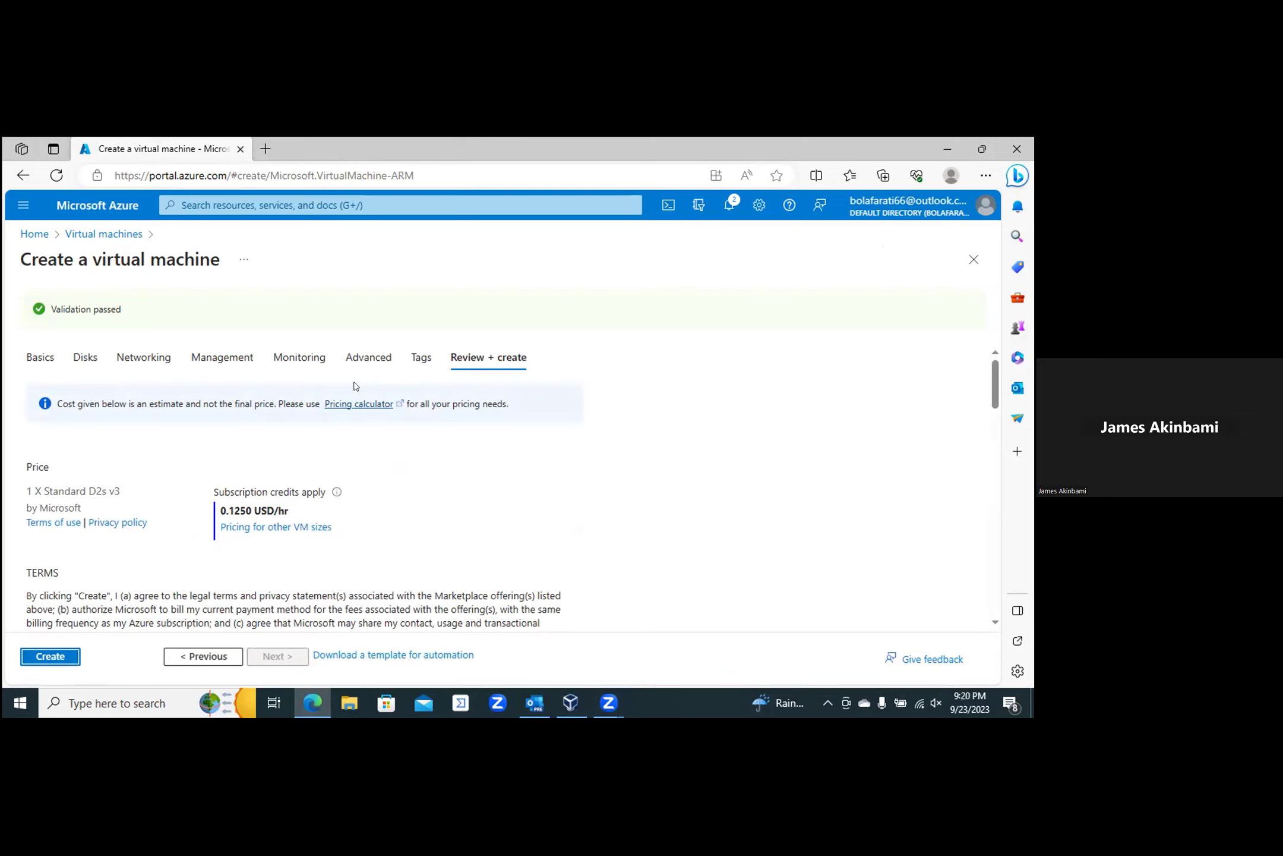
Step: After validation passes, return to the VM's Networking settings
click(149, 357)
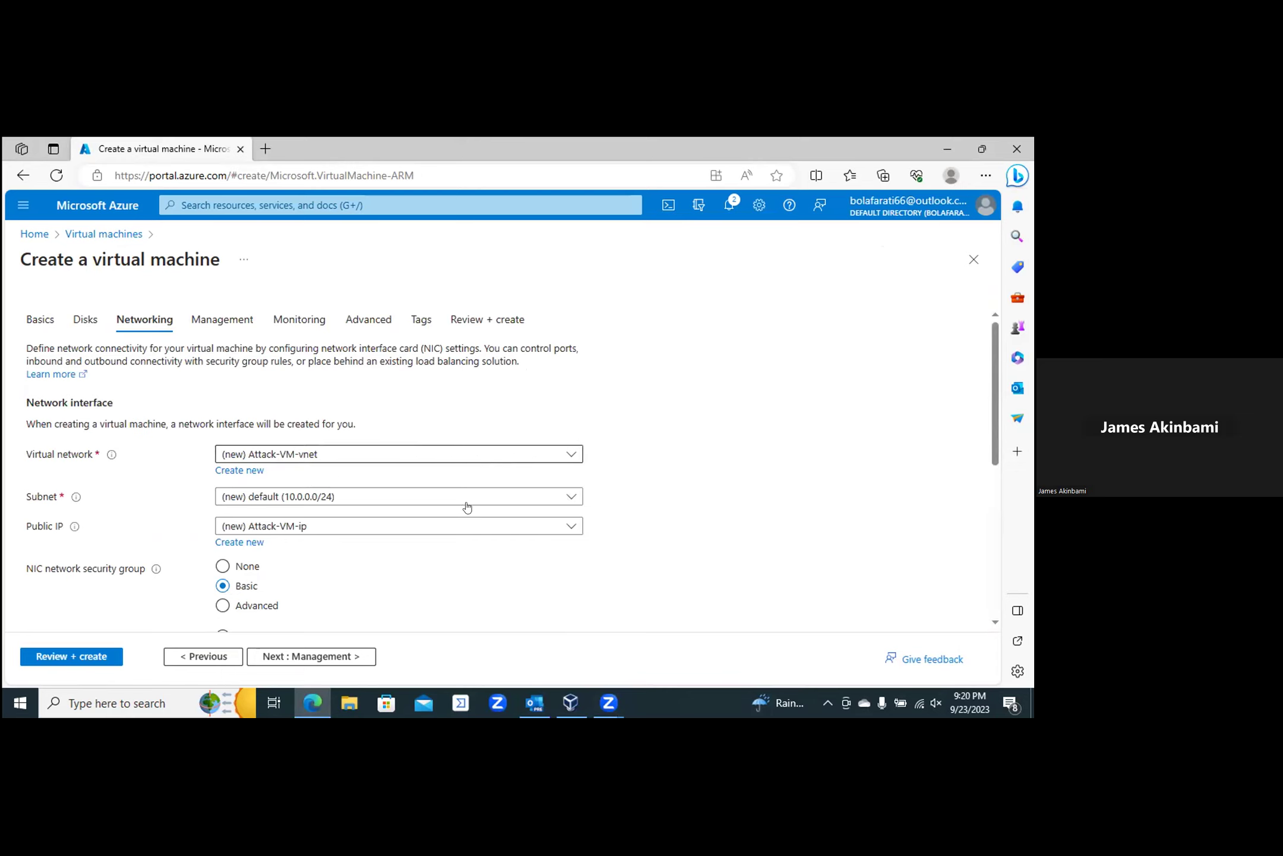
Step: Replace the default virtual network name with LabAttack-VM-vnet and save it
click(237, 470)
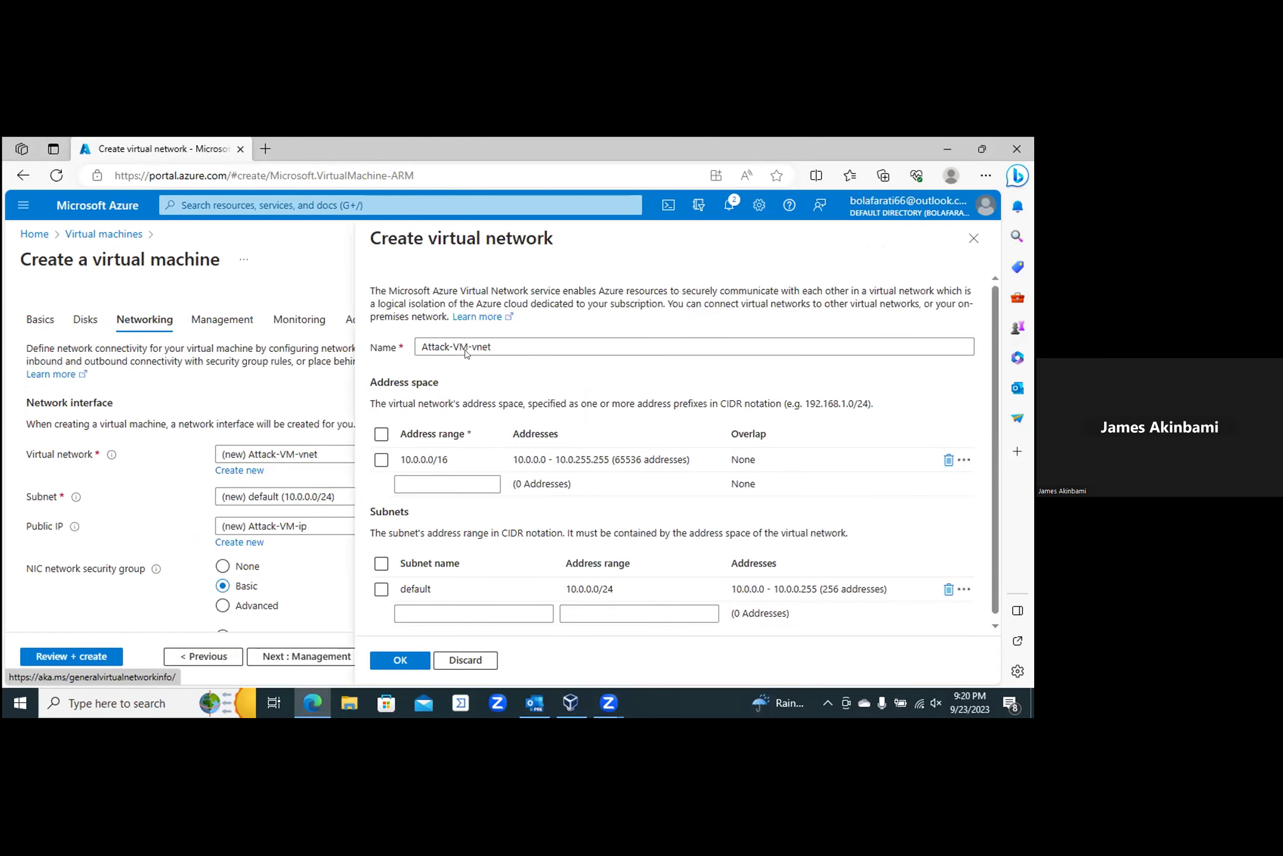
click(492, 348)
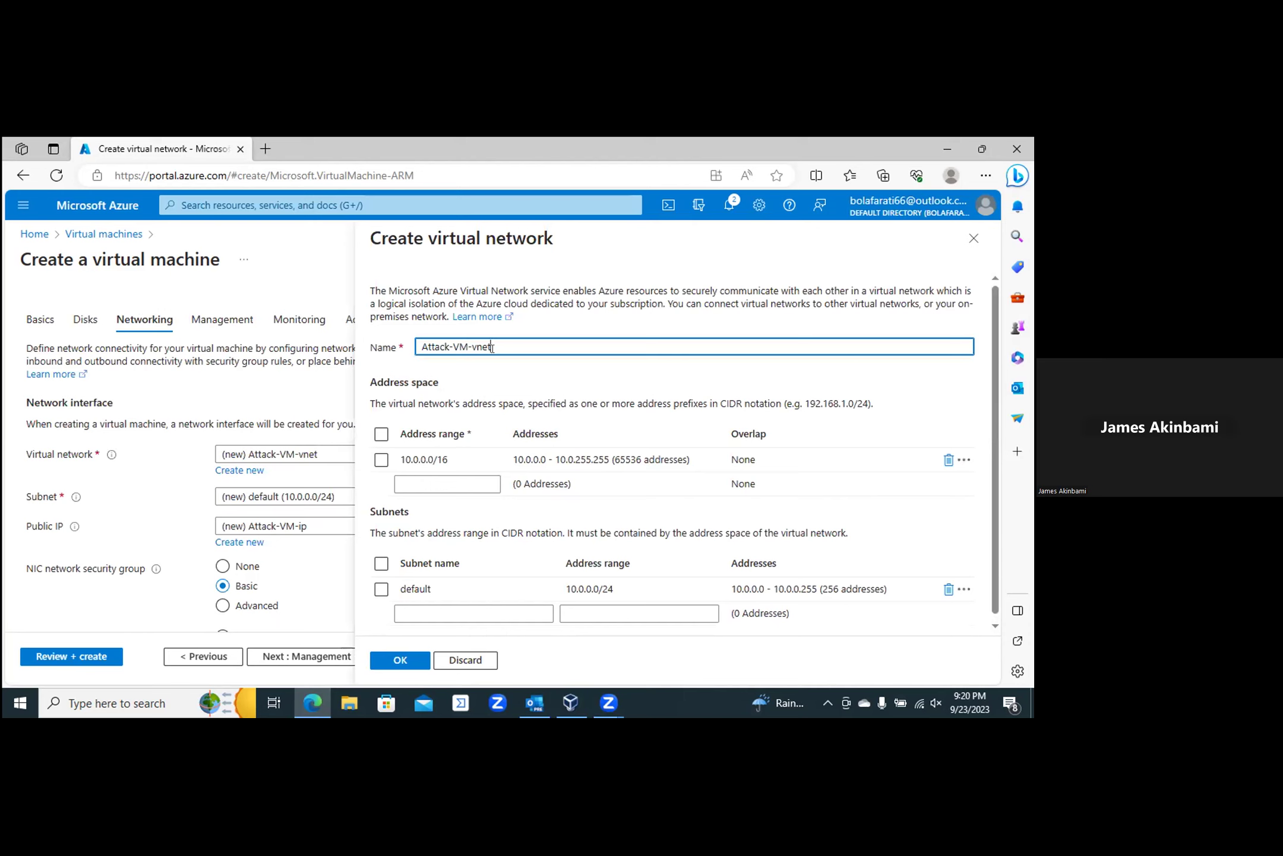
key(BackSpace)
key(BackSpace)
key(BackSpace)
key(BackSpace)
key(BackSpace)
key(BackSpace)
key(BackSpace)
key(BackSpace)
key(BackSpace)
key(BackSpace)
key(BackSpace)
key(BackSpace)
key(BackSpace)
key(BackSpace)
text(La)
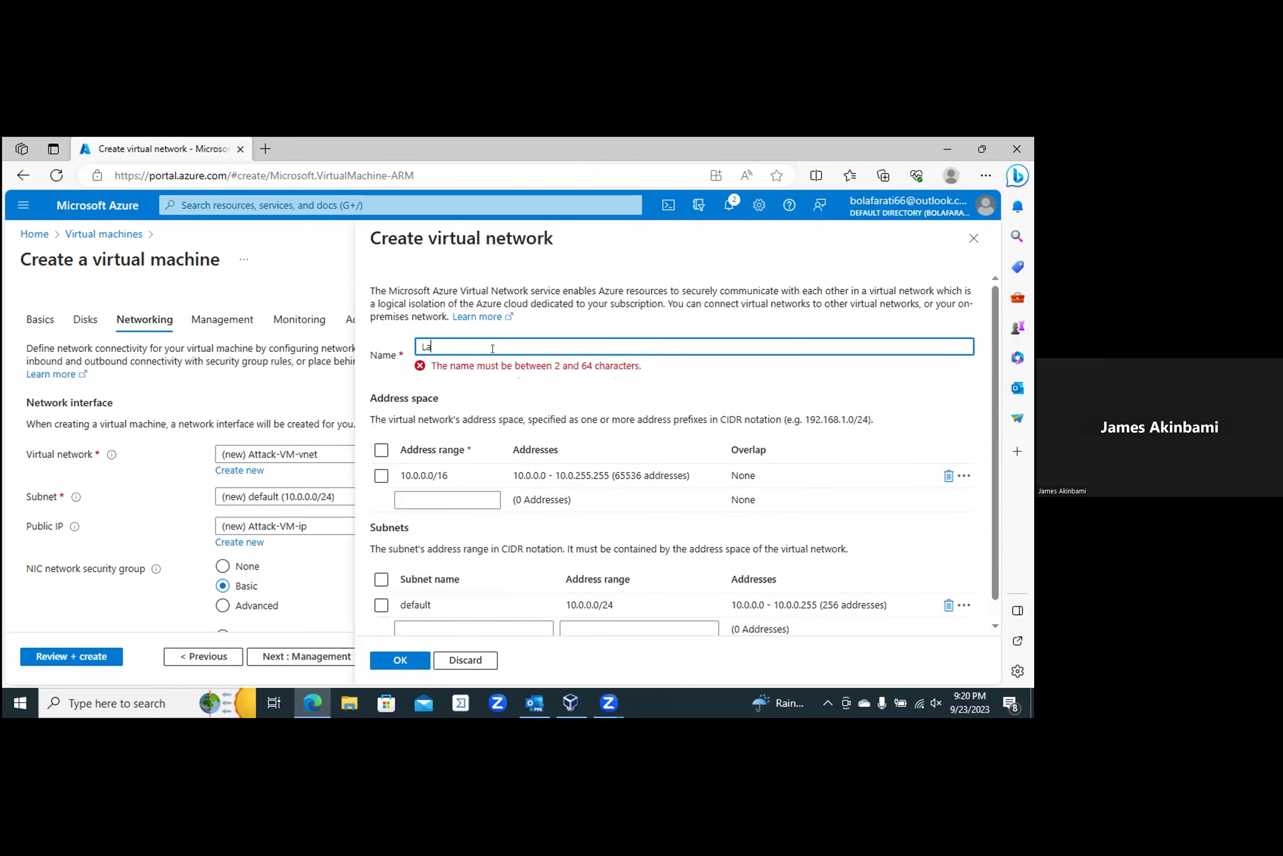
text(bAttack)
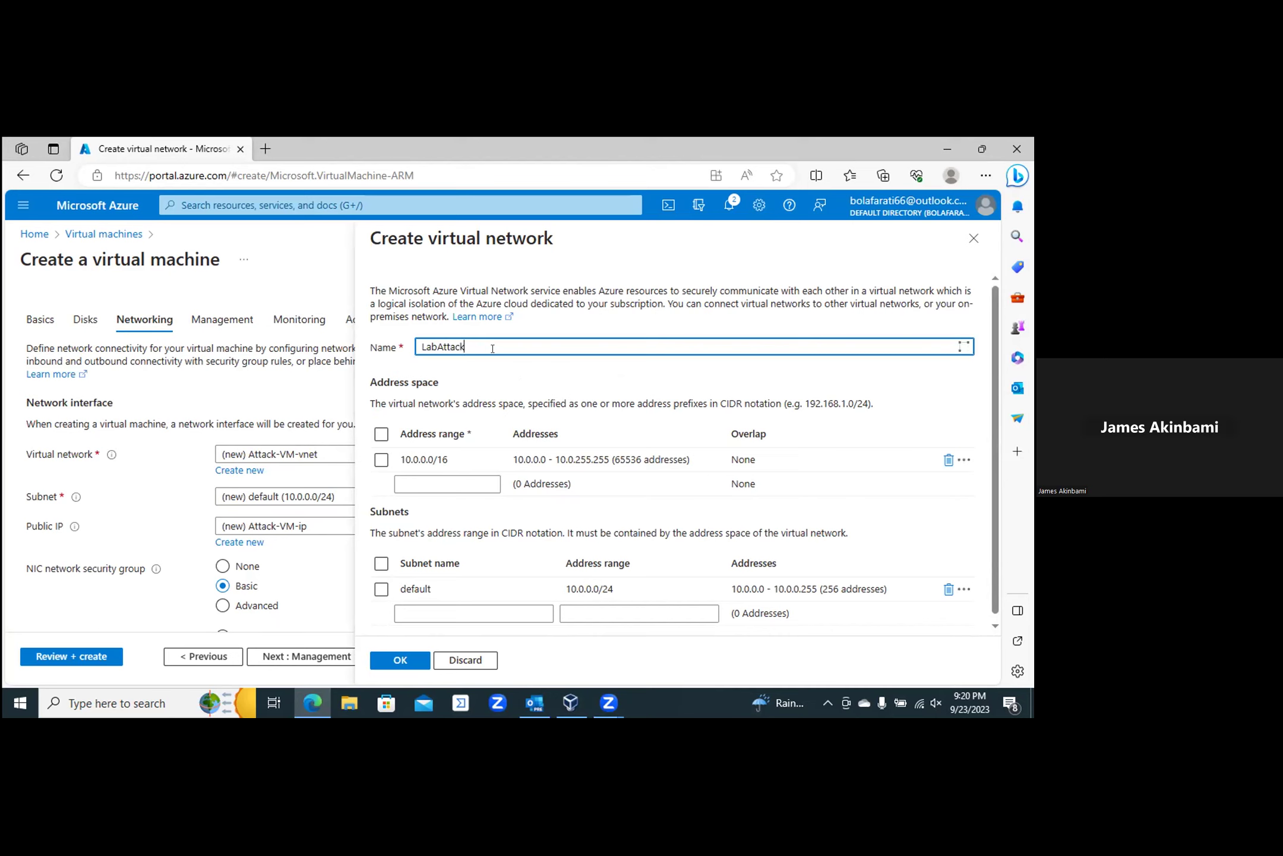
text(-VM-)
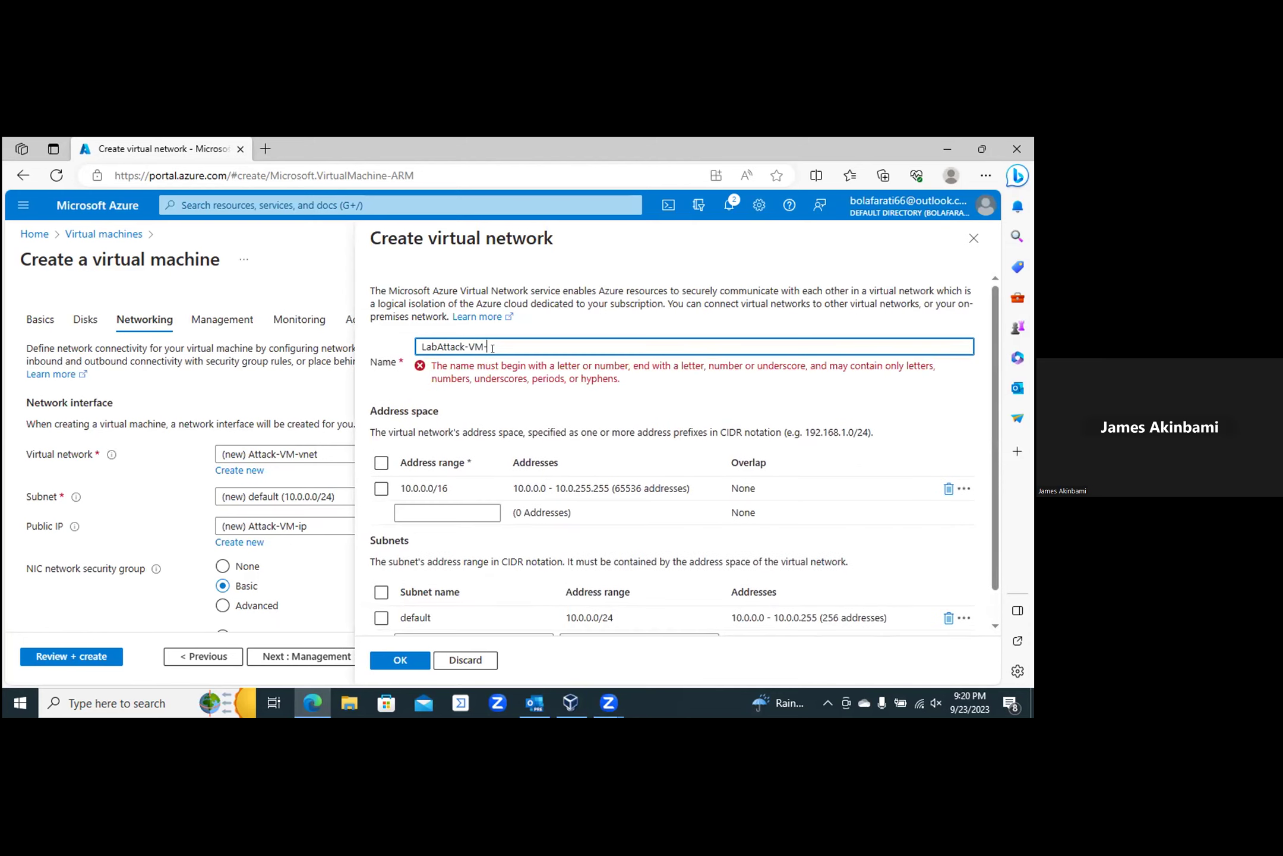
text(vnet)
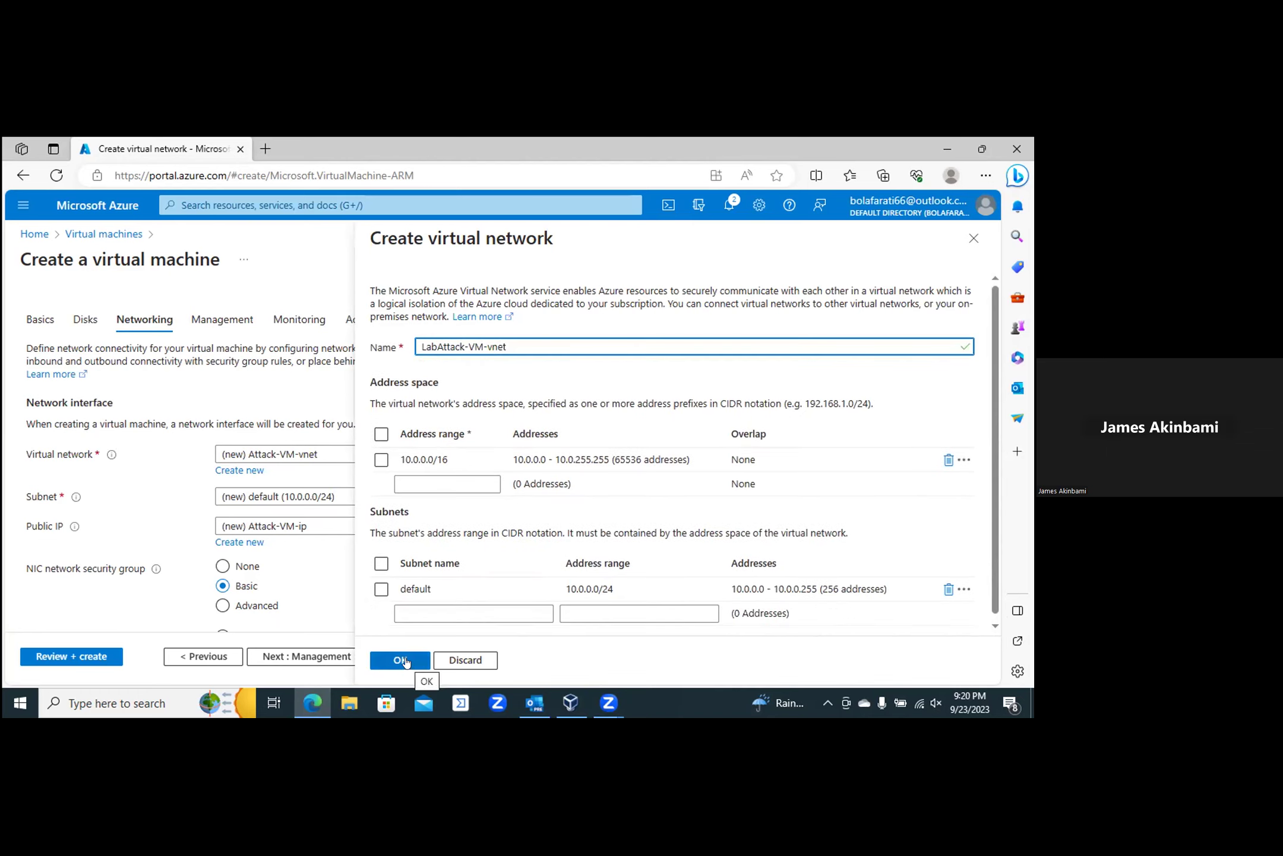
click(404, 660)
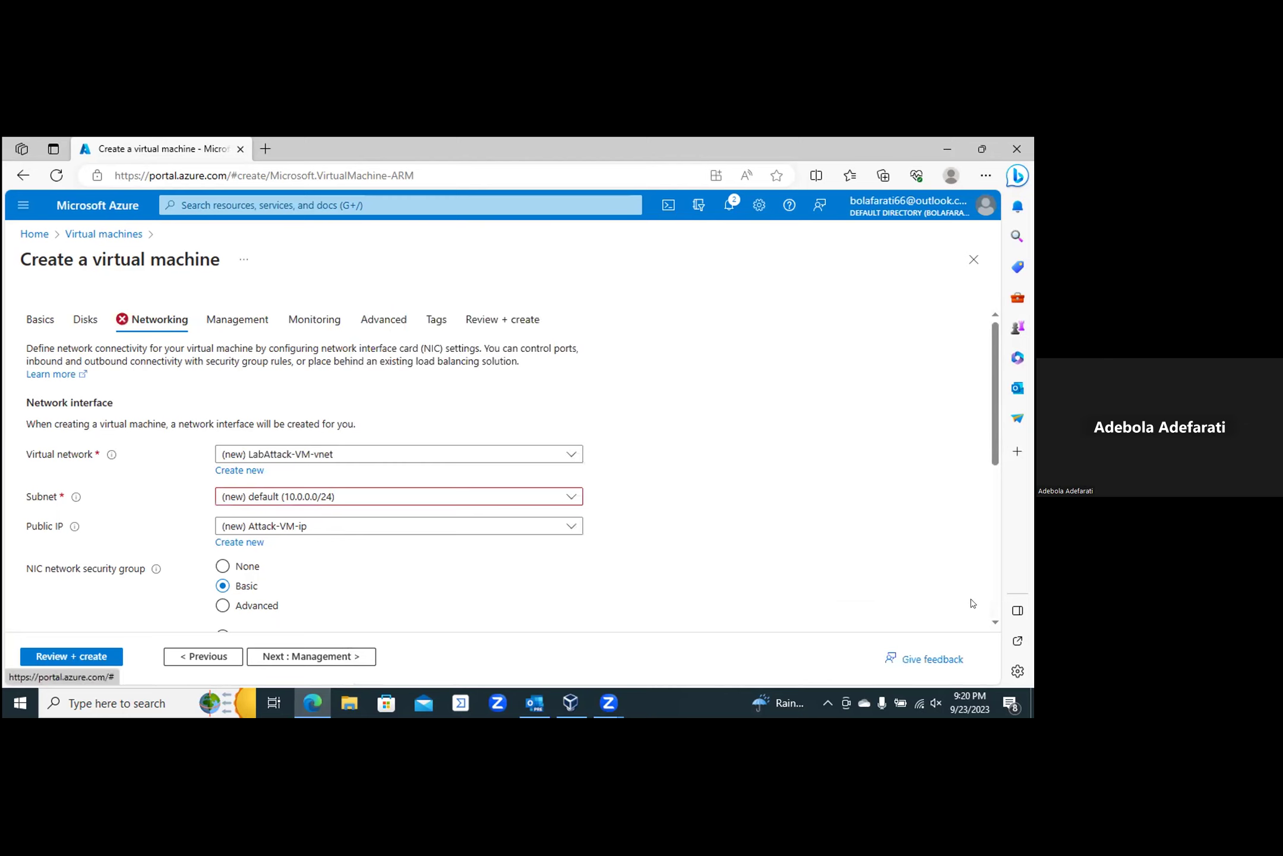
Step: Look over the remaining networking options and rerun Review + create validation
scroll(996, 623, down, 3)
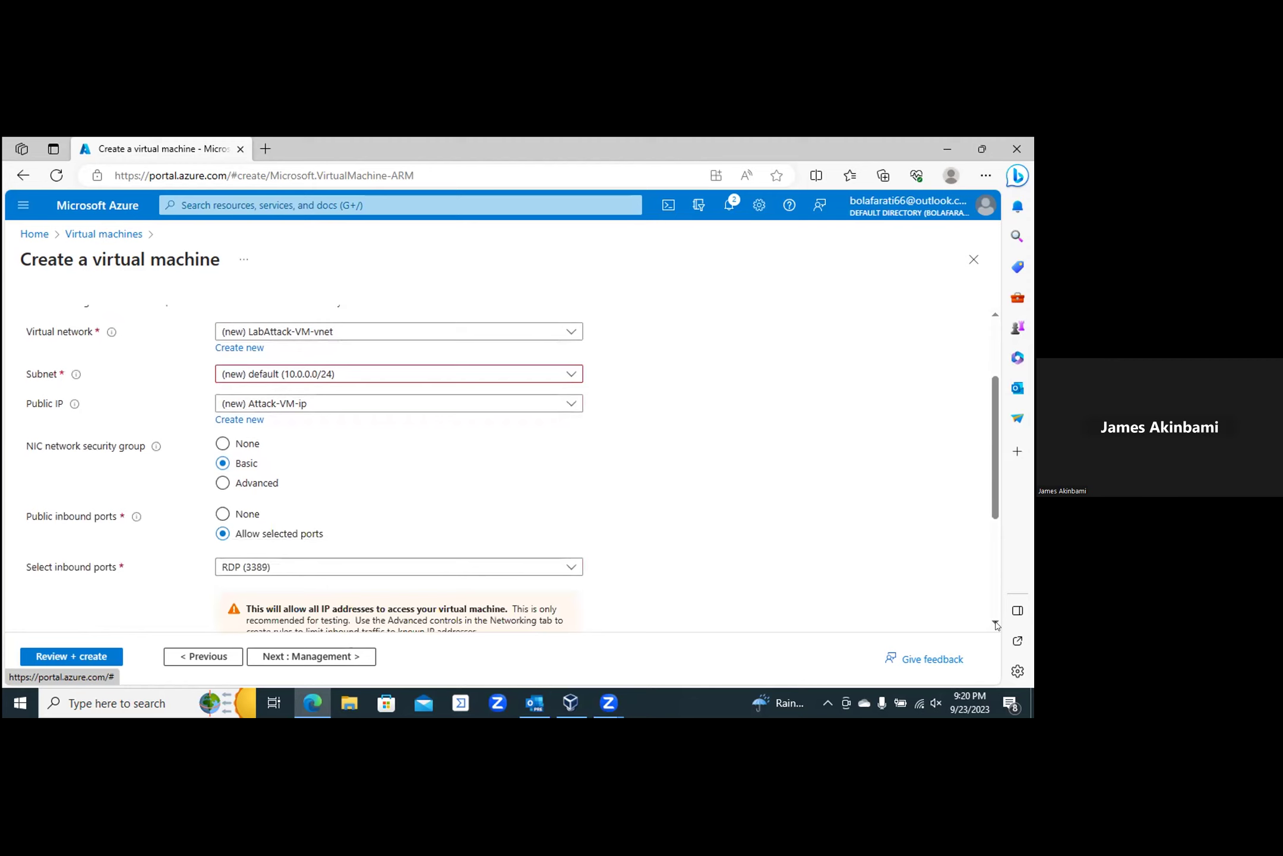
scroll(996, 623, down, 4)
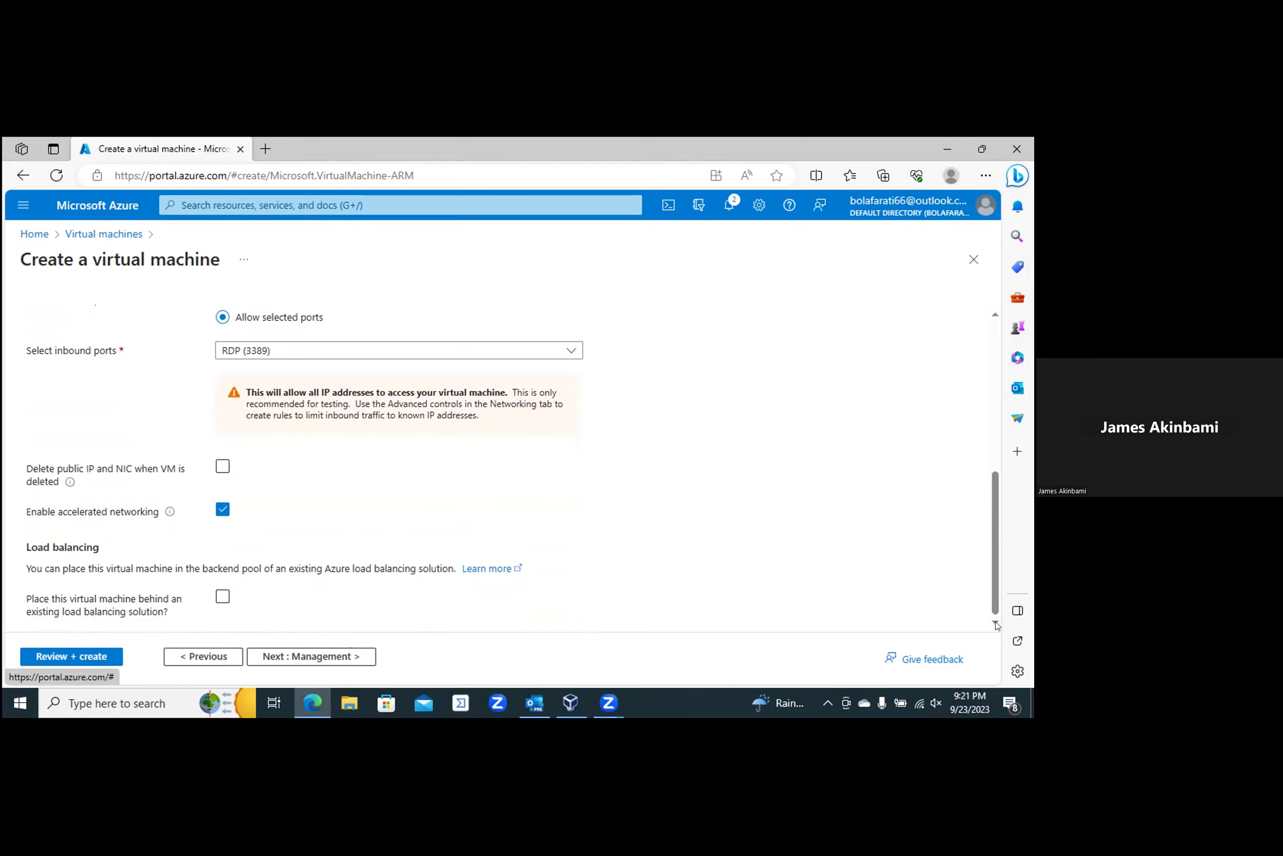
click(68, 656)
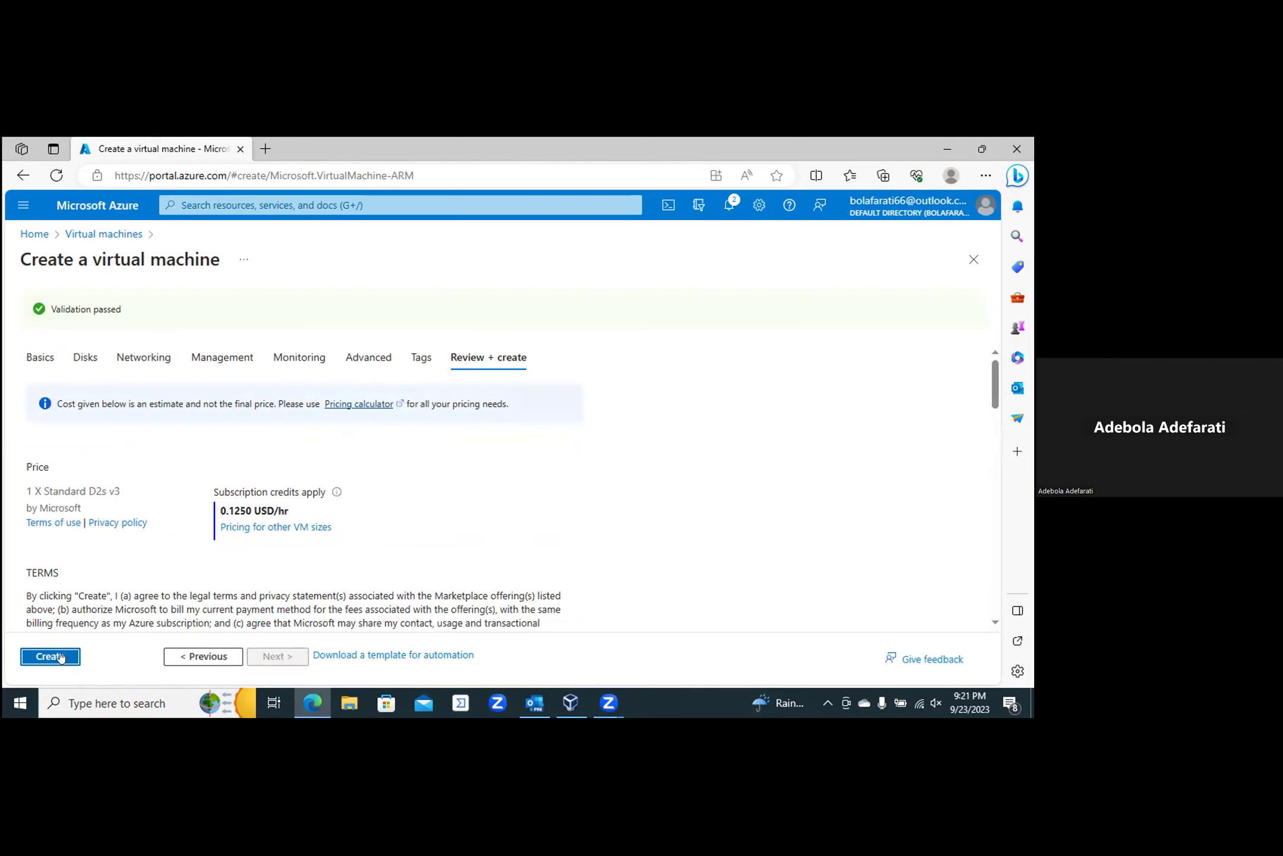
Step: Create the Windows 10 virtual machine and wait for deployment to complete
click(61, 655)
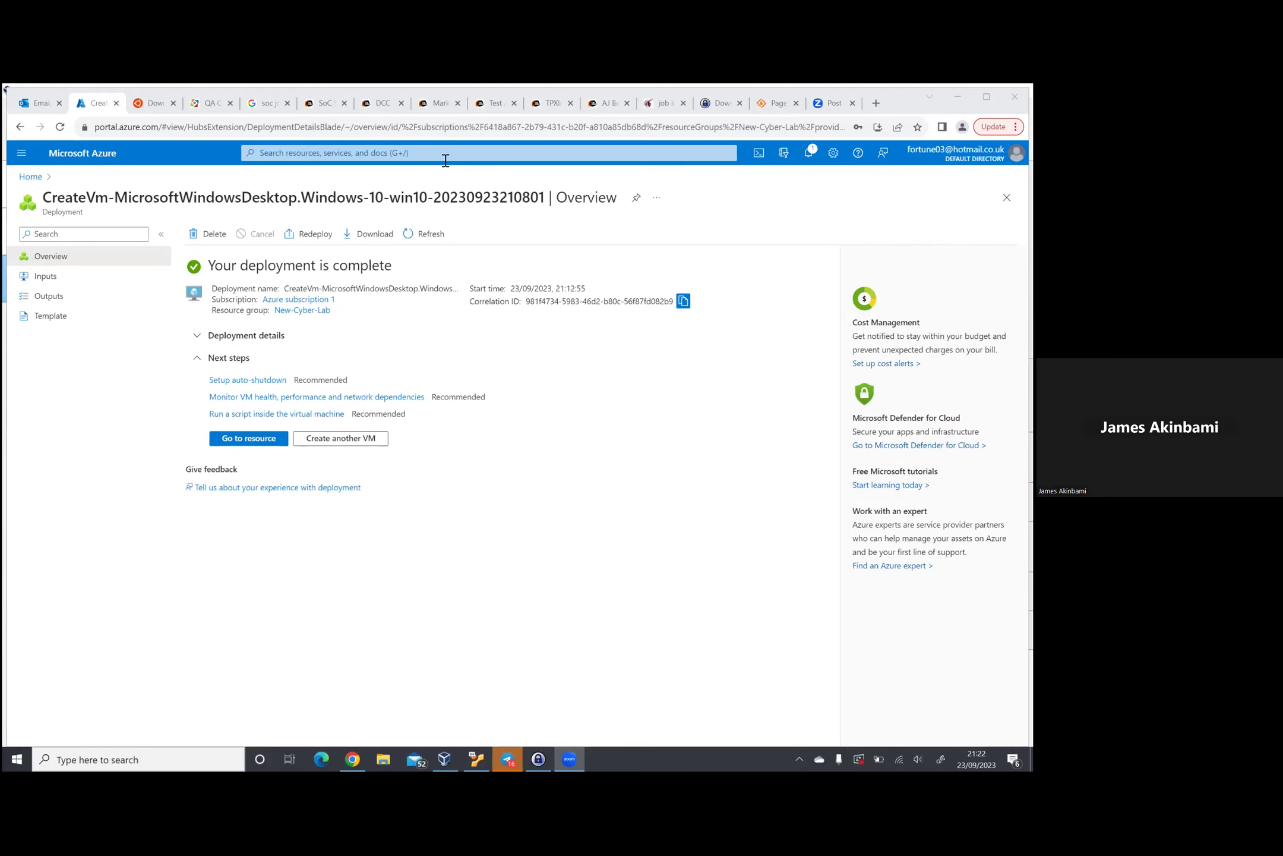
Step: Open the Virtual machines list and select Attack-VM's public IP 20.193.151.5
click(373, 153)
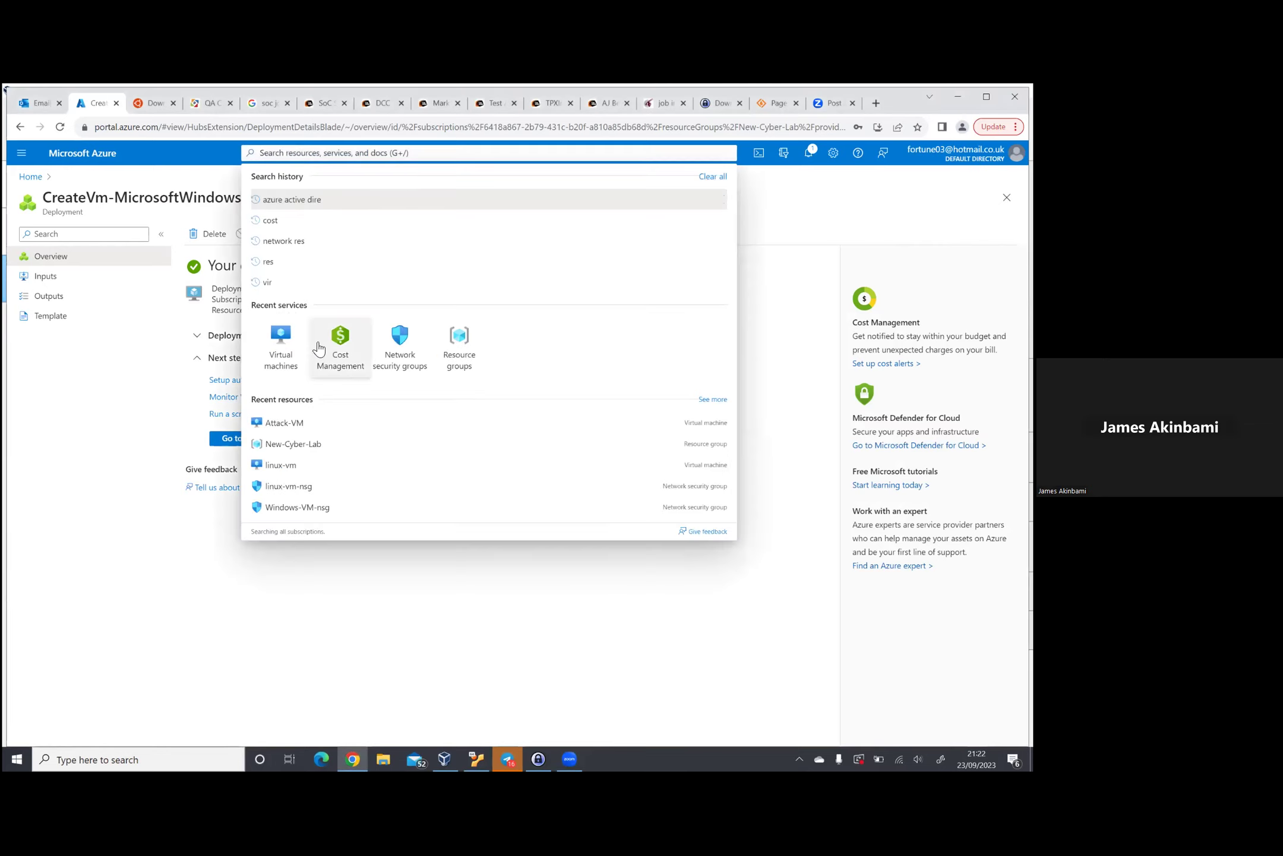
click(287, 330)
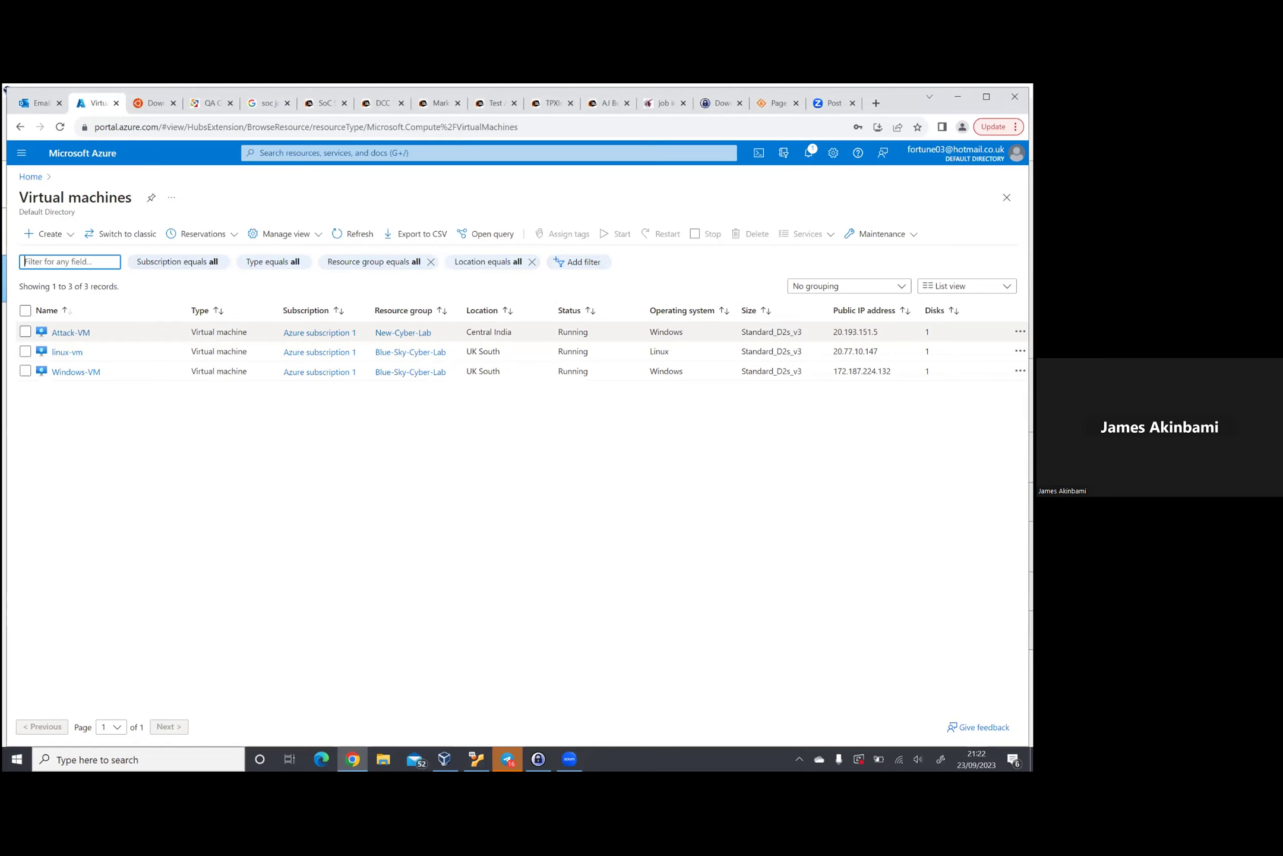
drag(838, 331, 878, 332)
key(ctrl+c)
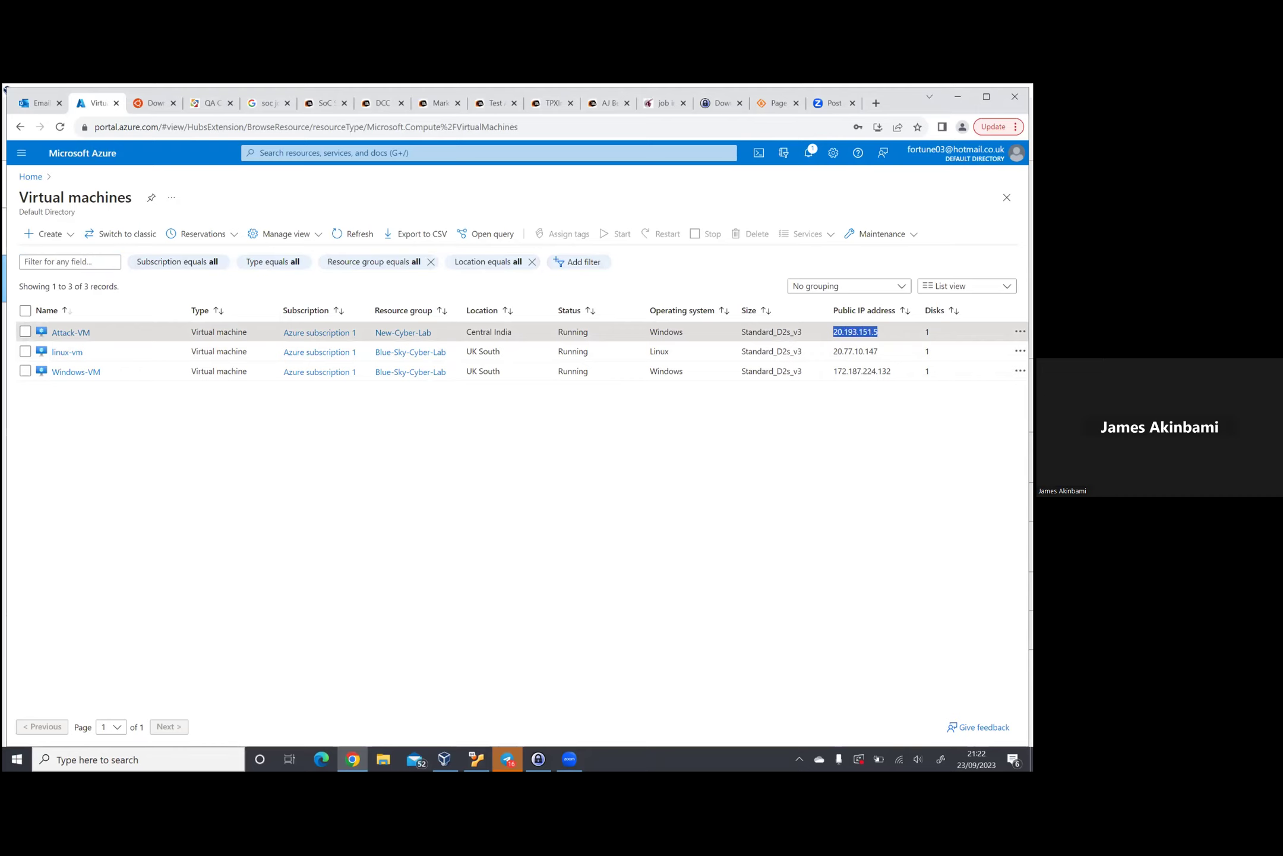
click(208, 757)
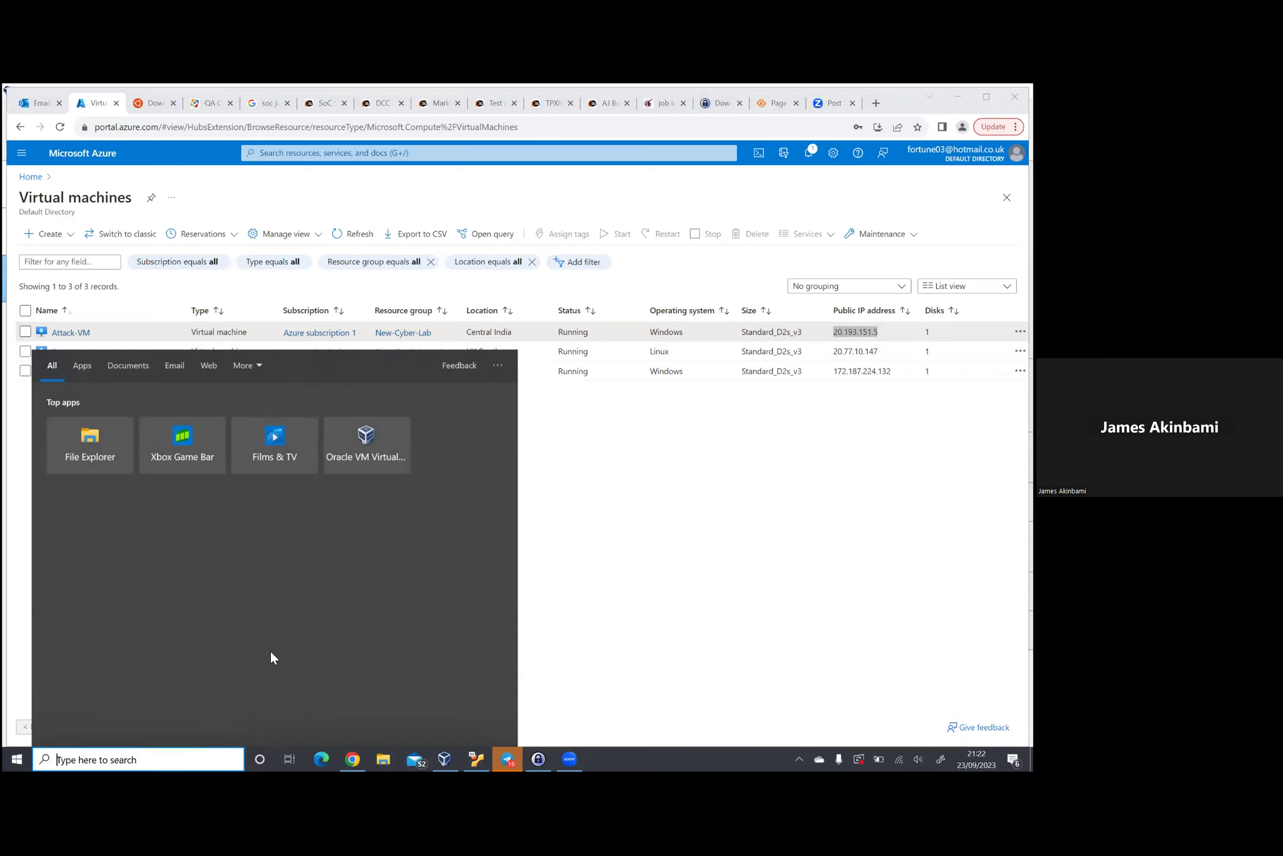
Step: Launch Remote Desktop Connection and connect to 20.193.151.5
text(rd)
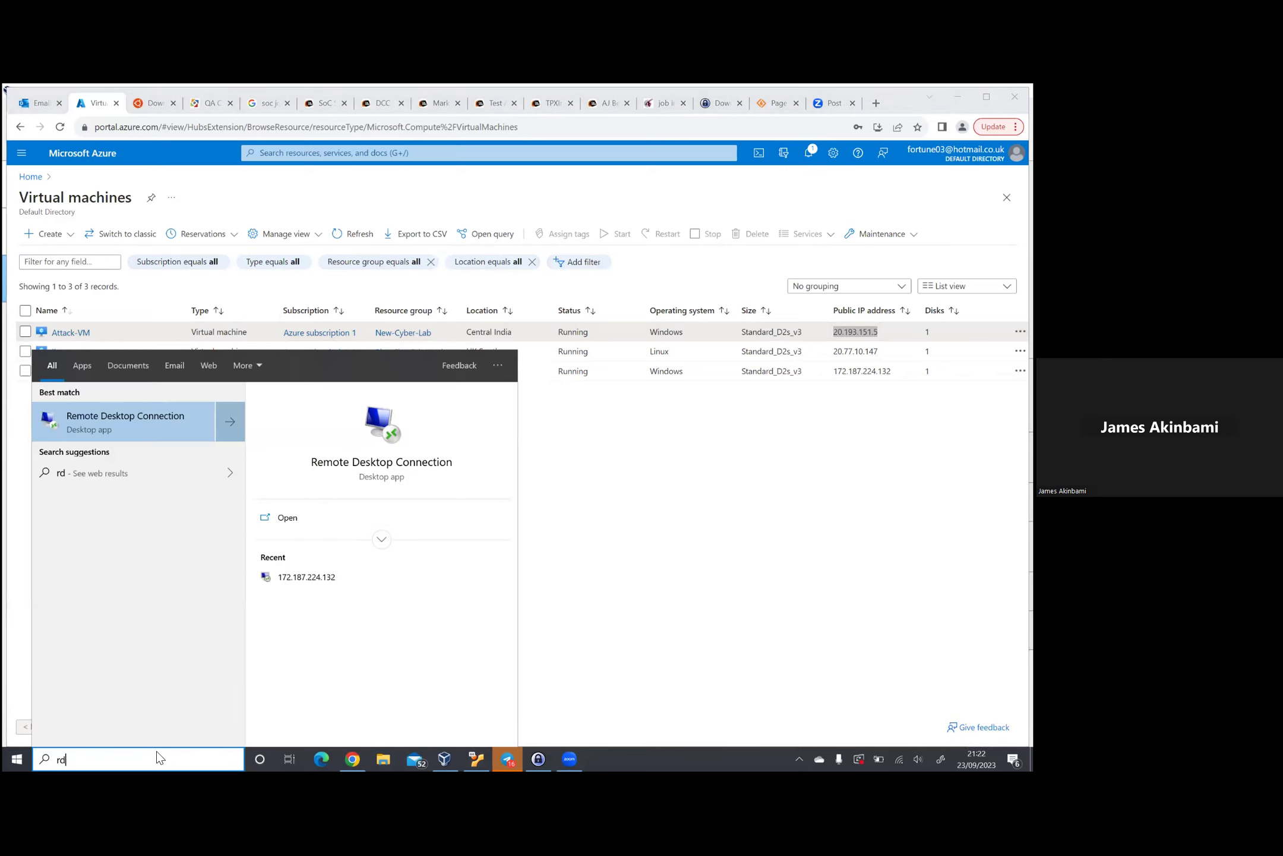
key(Return)
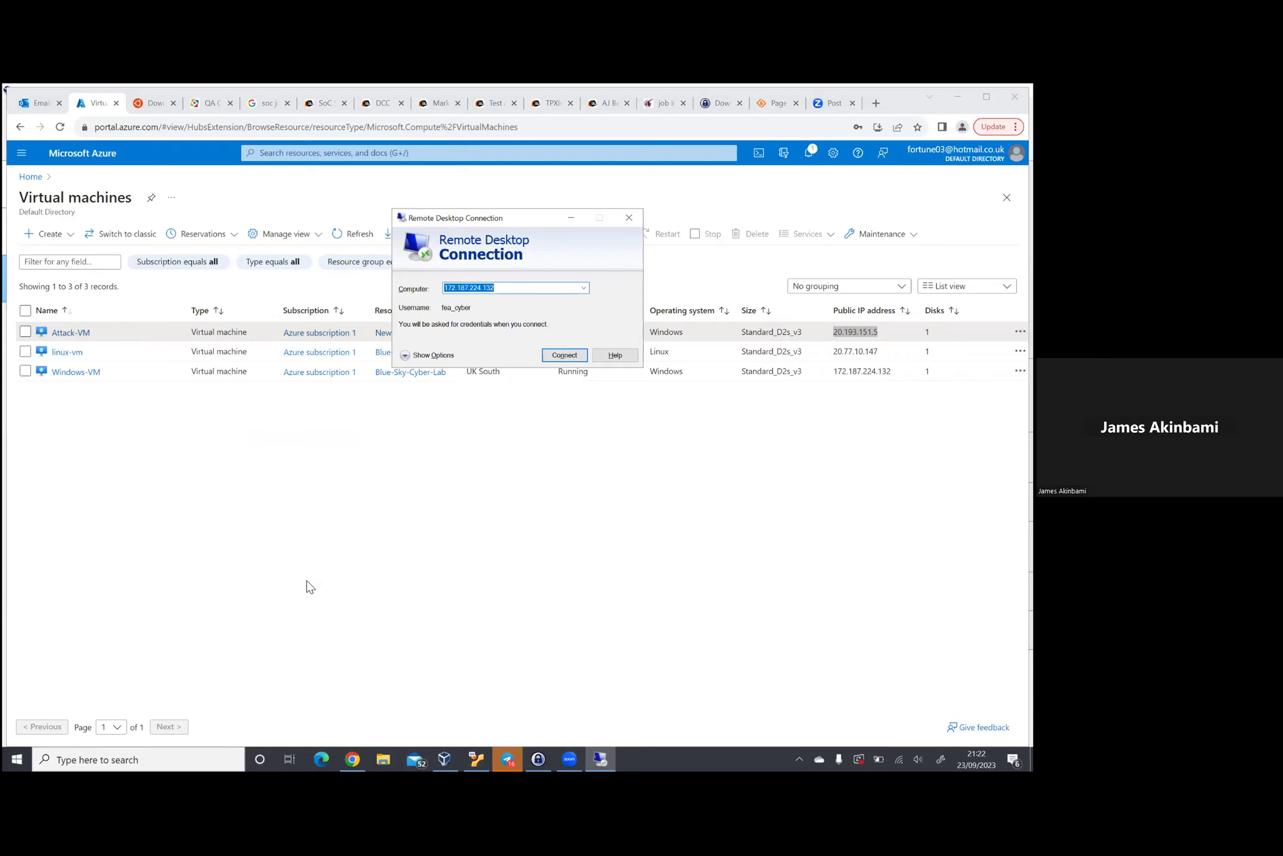
key(ctrl+v)
click(567, 354)
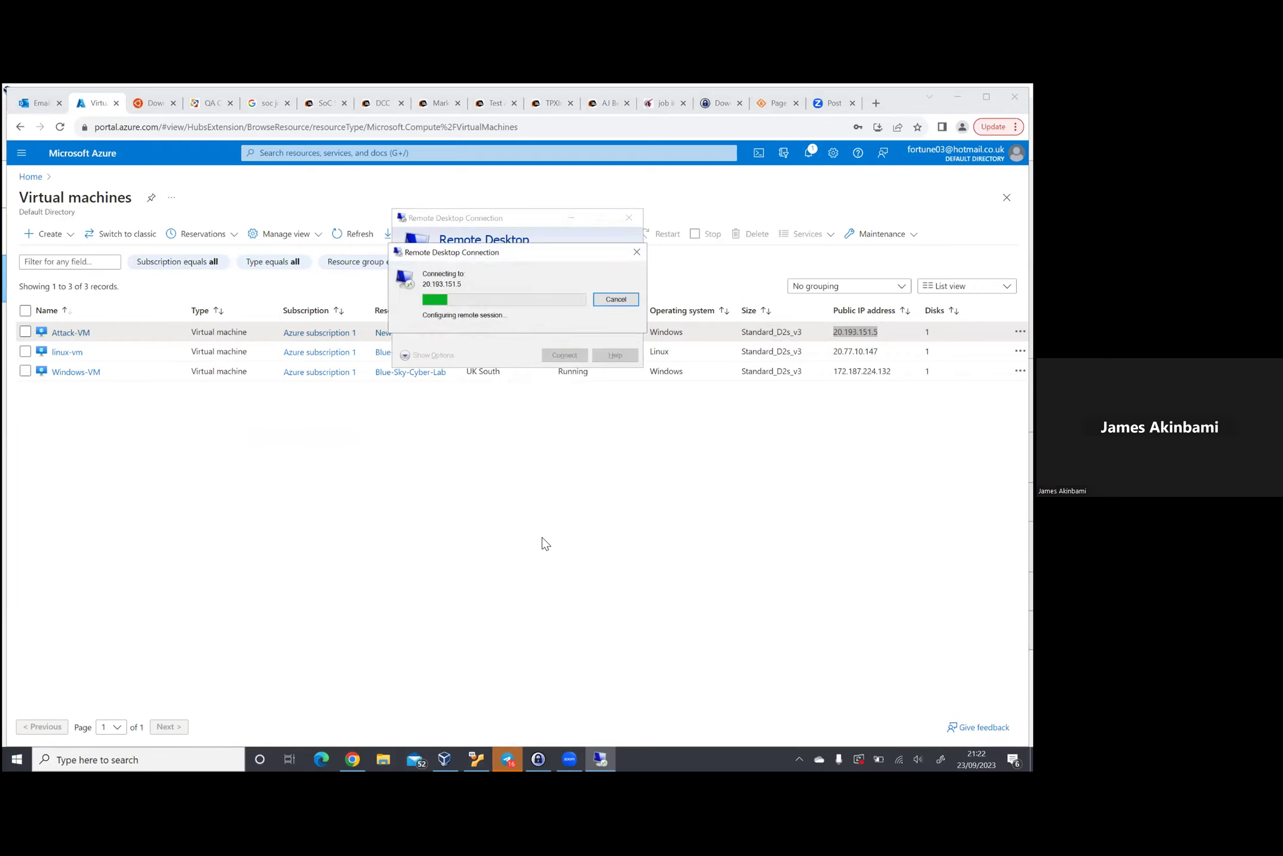
Step: Sign in with the VM's username and password and accept the unverified certificate
text(fea_cyber)
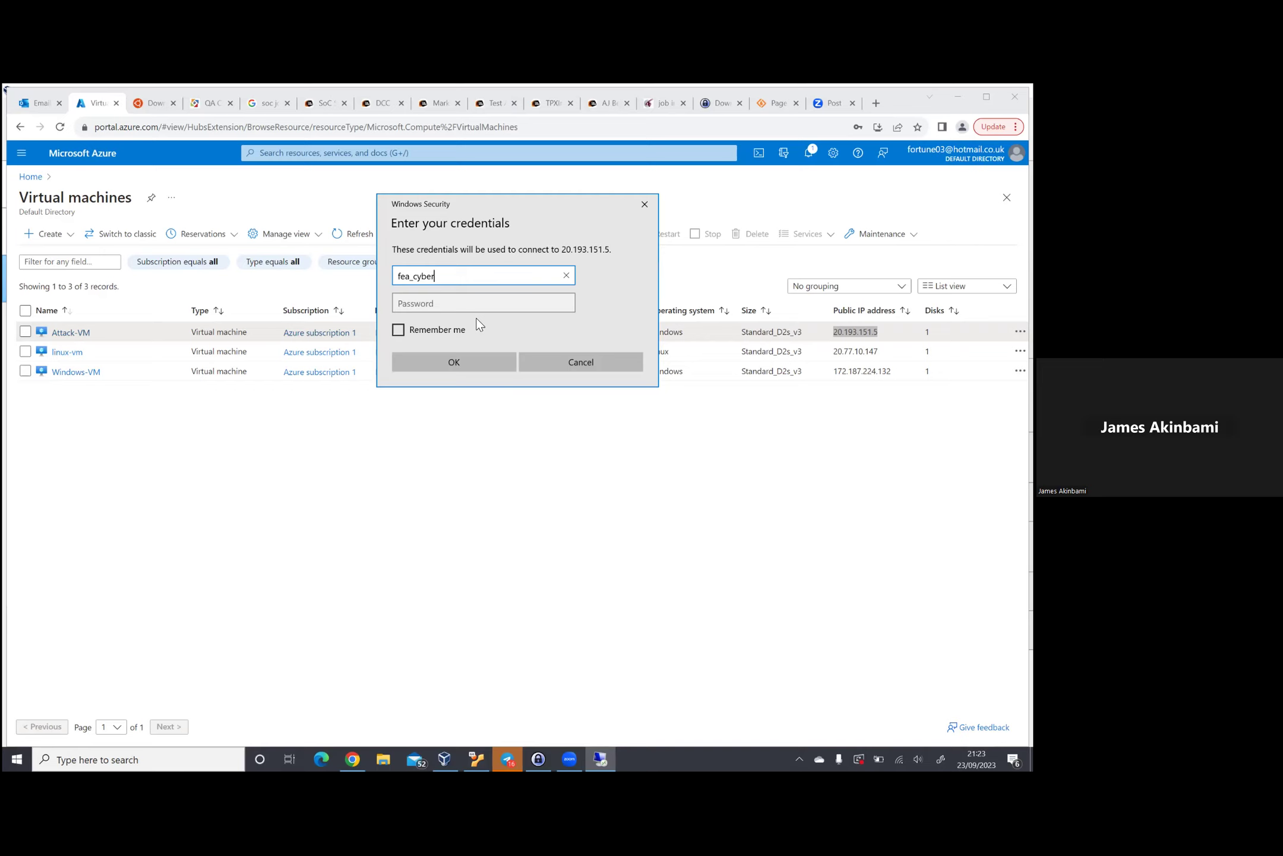
key(Tab)
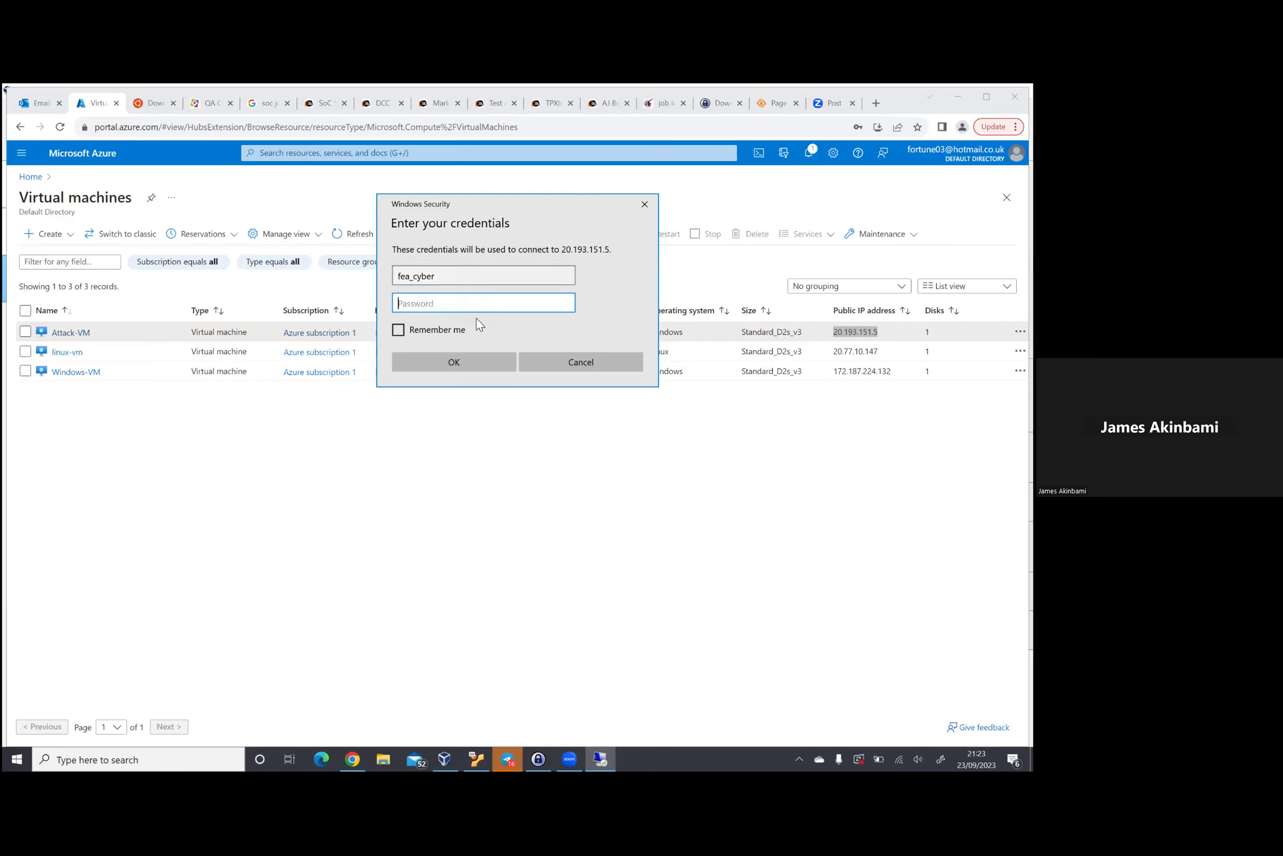
text(*************)
key(Return)
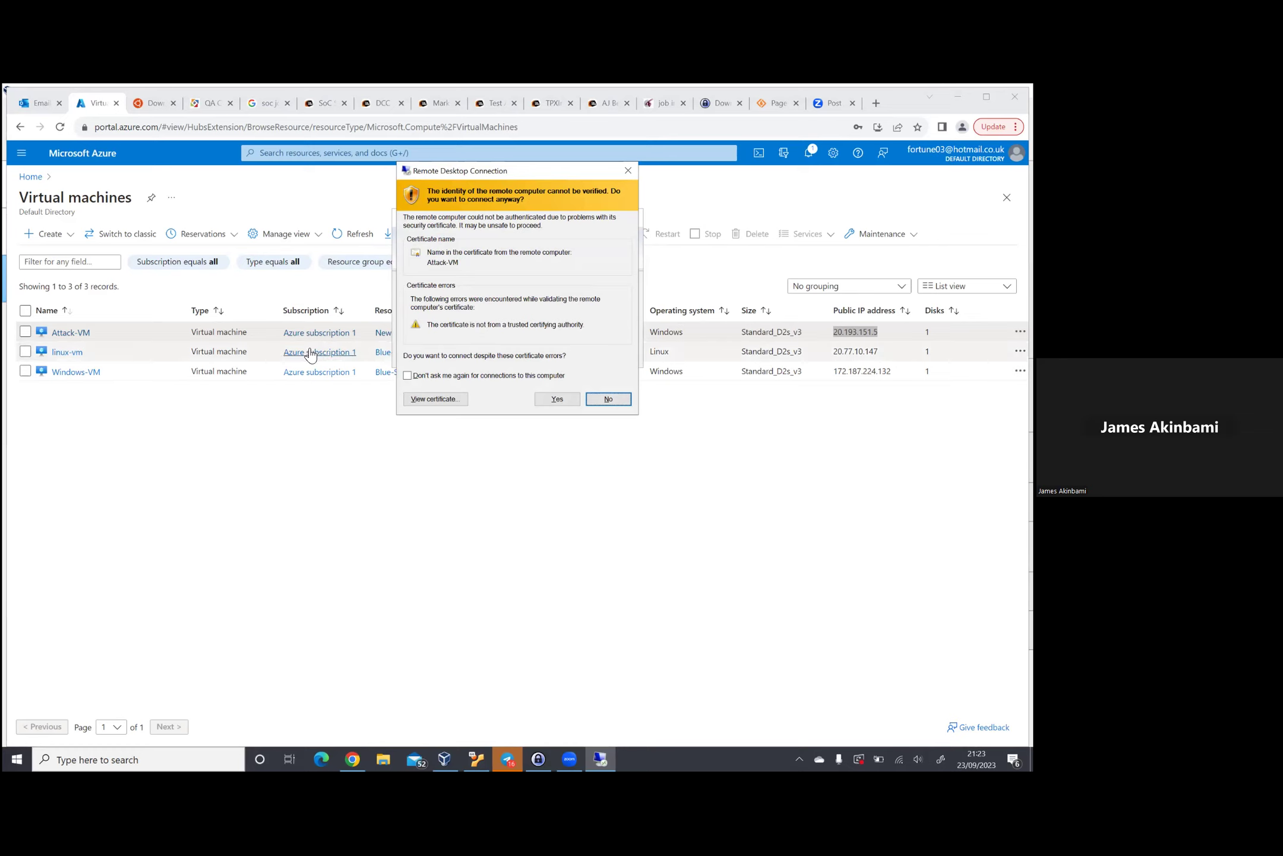
click(556, 402)
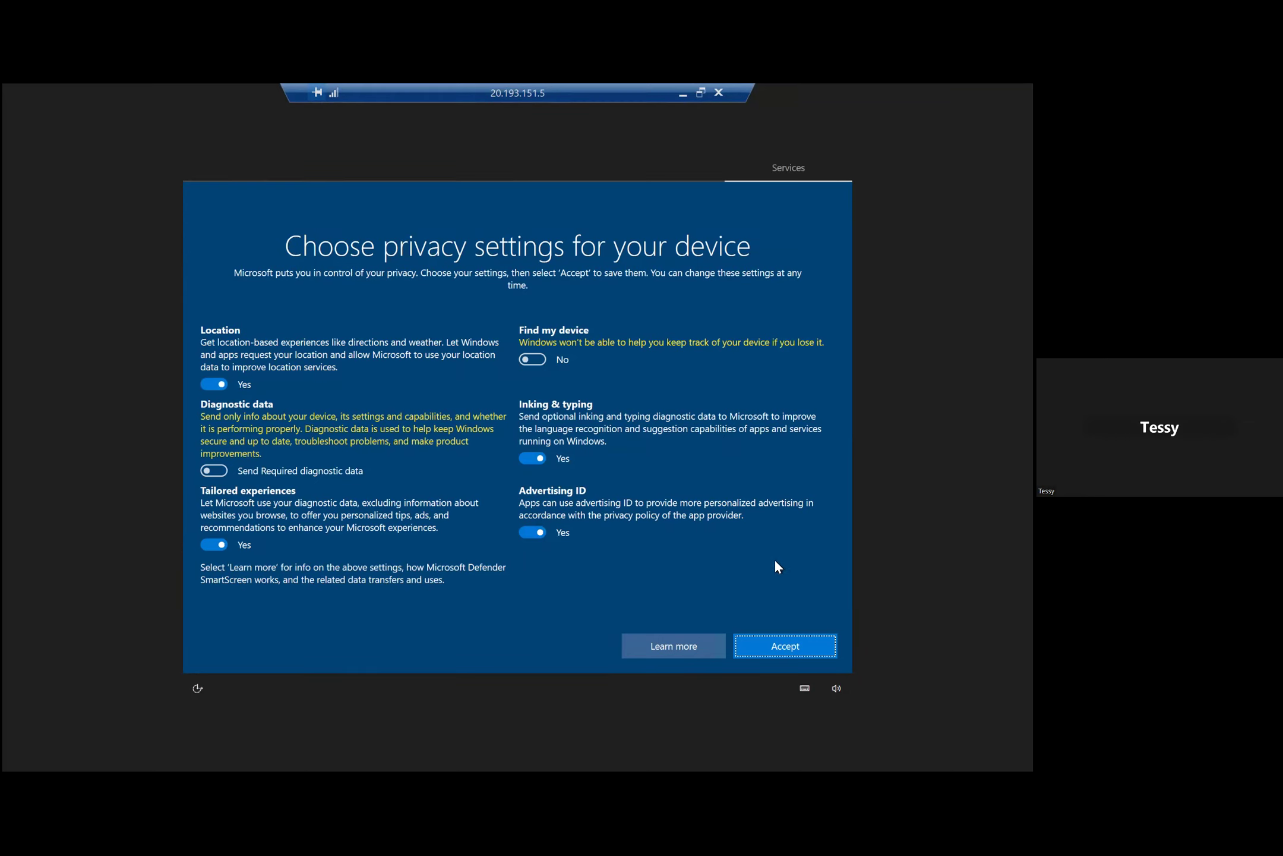
Step: Accept the remote machine's privacy settings to reach the Windows 10 desktop
click(779, 650)
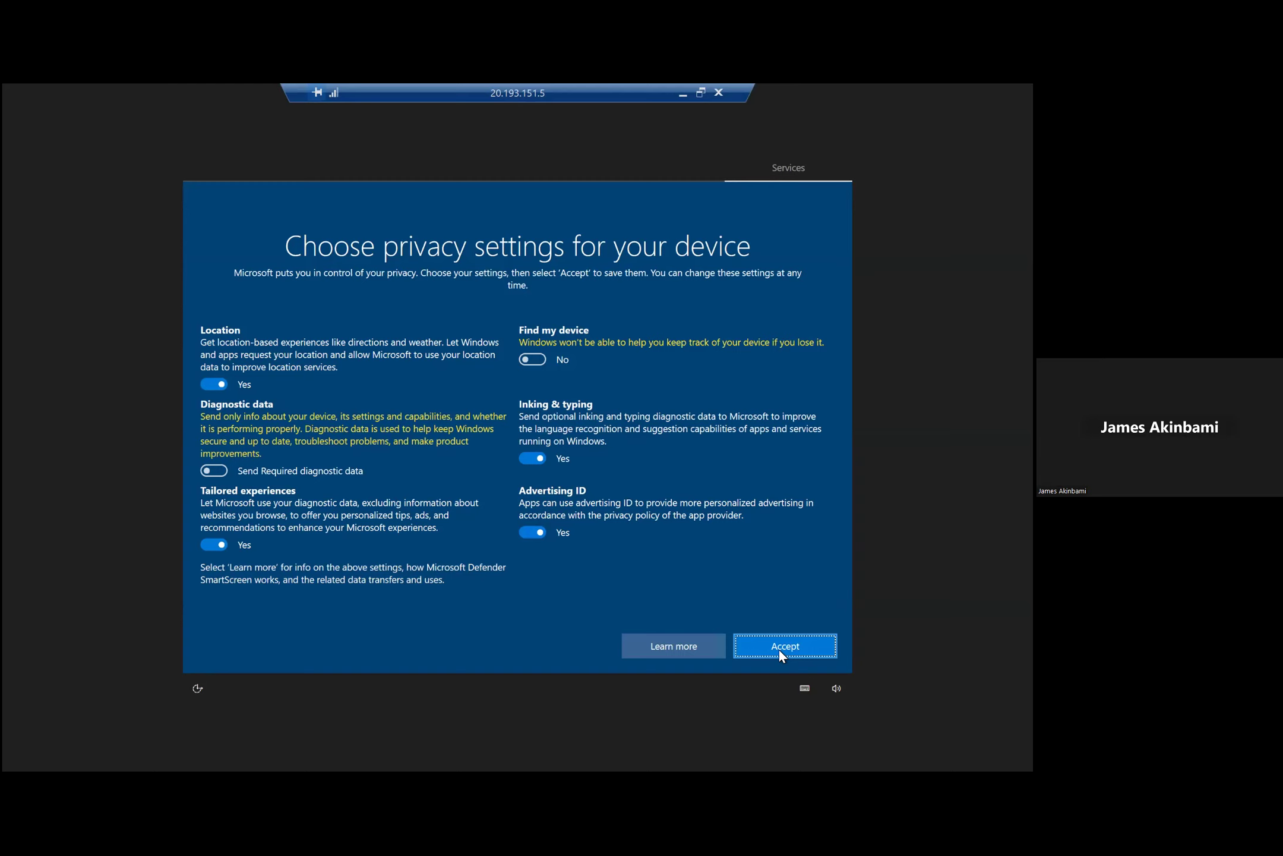
click(778, 650)
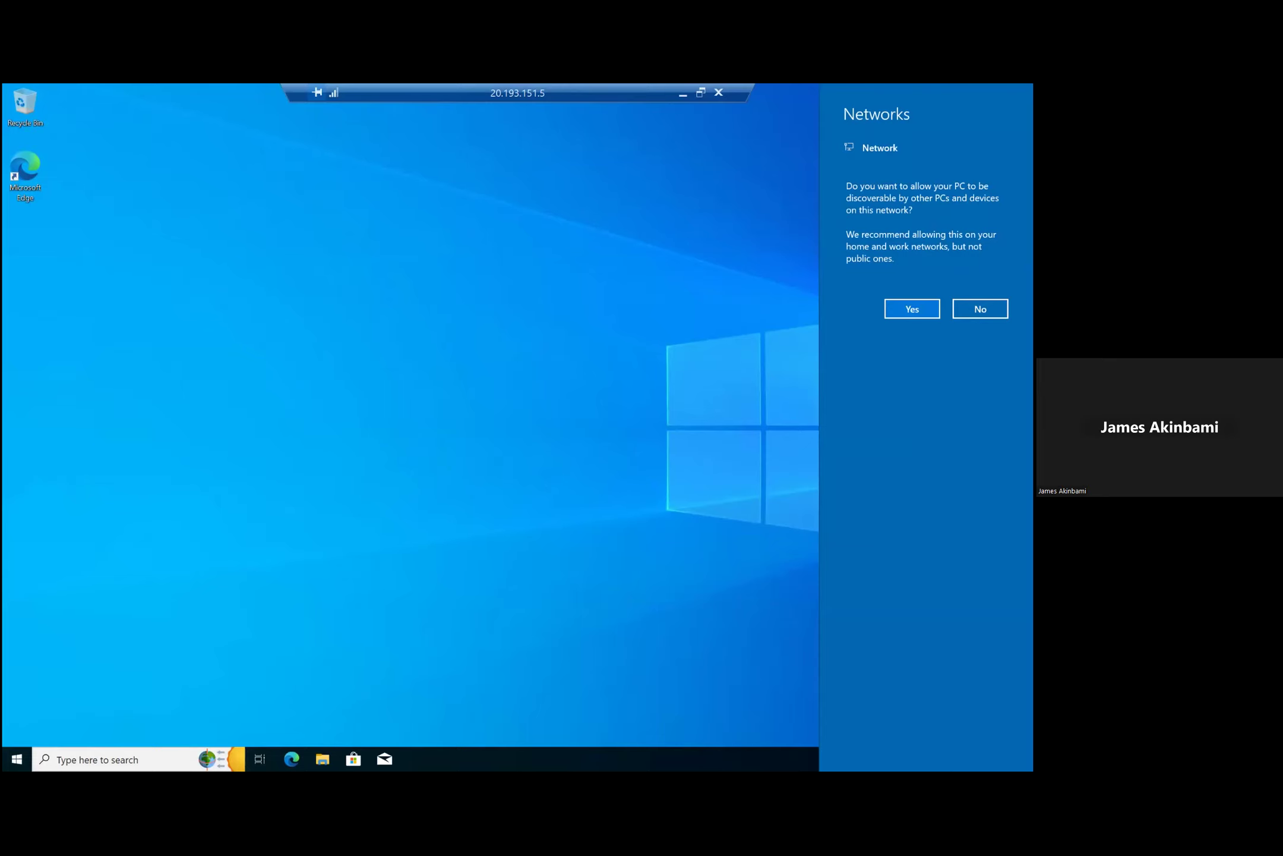
Step: Dismiss the network discoverability prompt and shrink the full-screen remote session to a window
key(Escape)
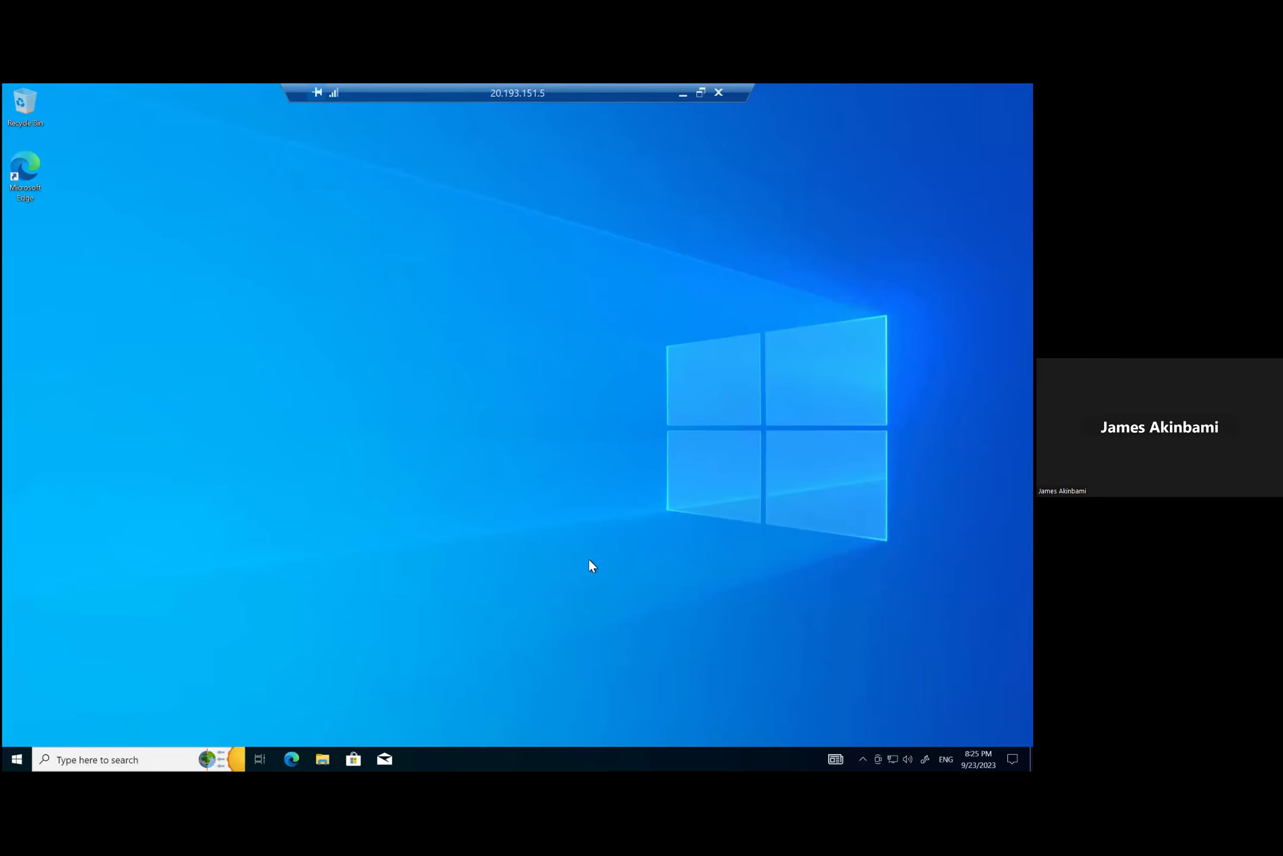
click(132, 758)
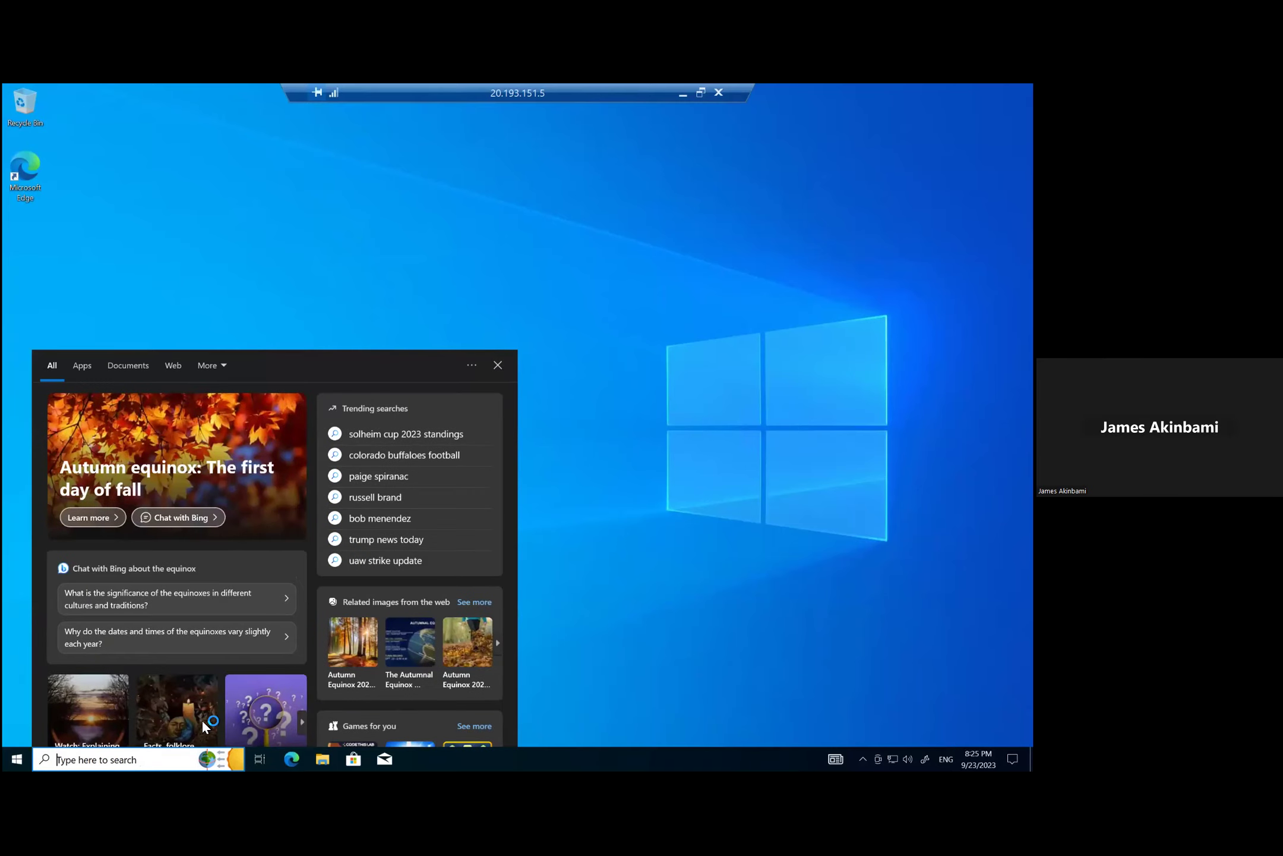
click(699, 93)
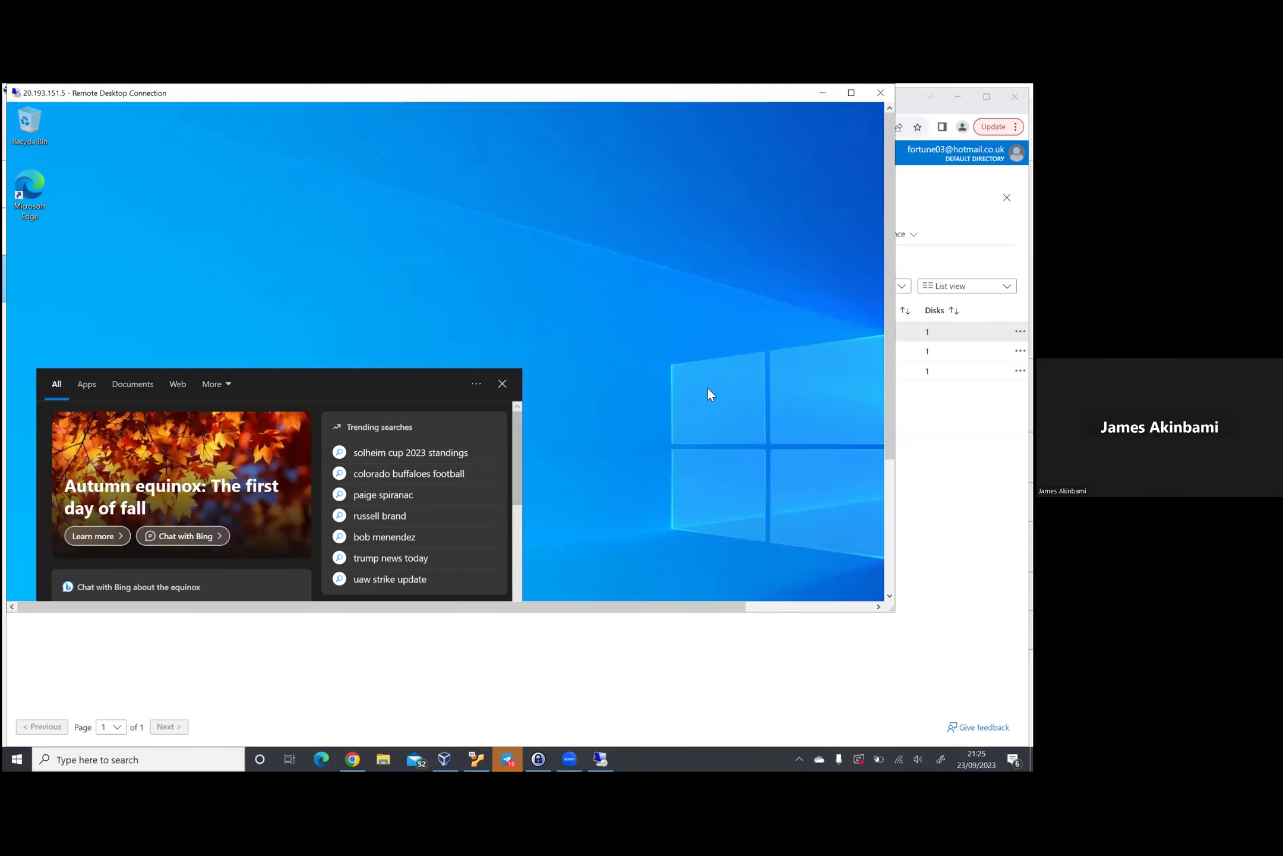
Step: Select Windows-VM's public IP 172.187.224.132 in Azure, then maximize the remote session again
key(alt+Tab)
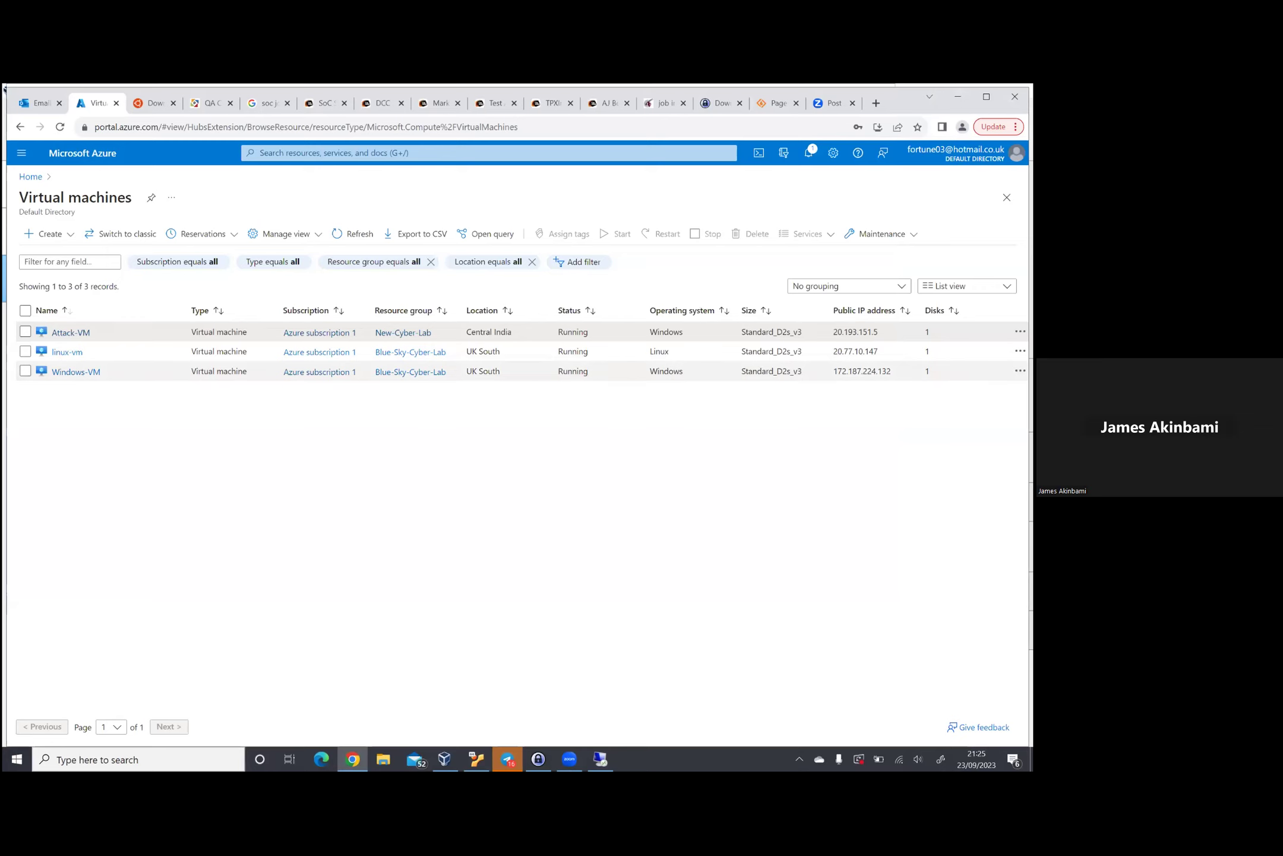
drag(834, 371, 893, 370)
key(ctrl+c)
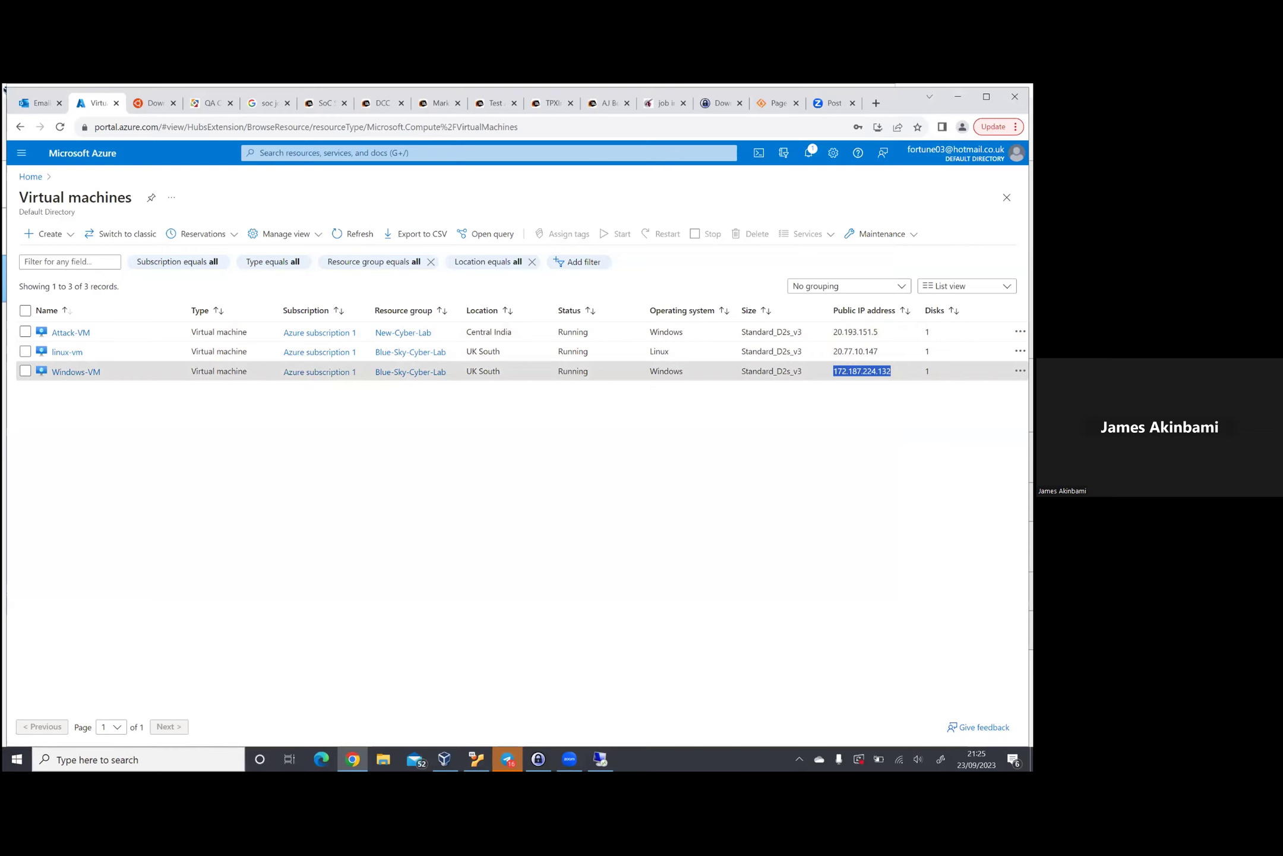
click(601, 757)
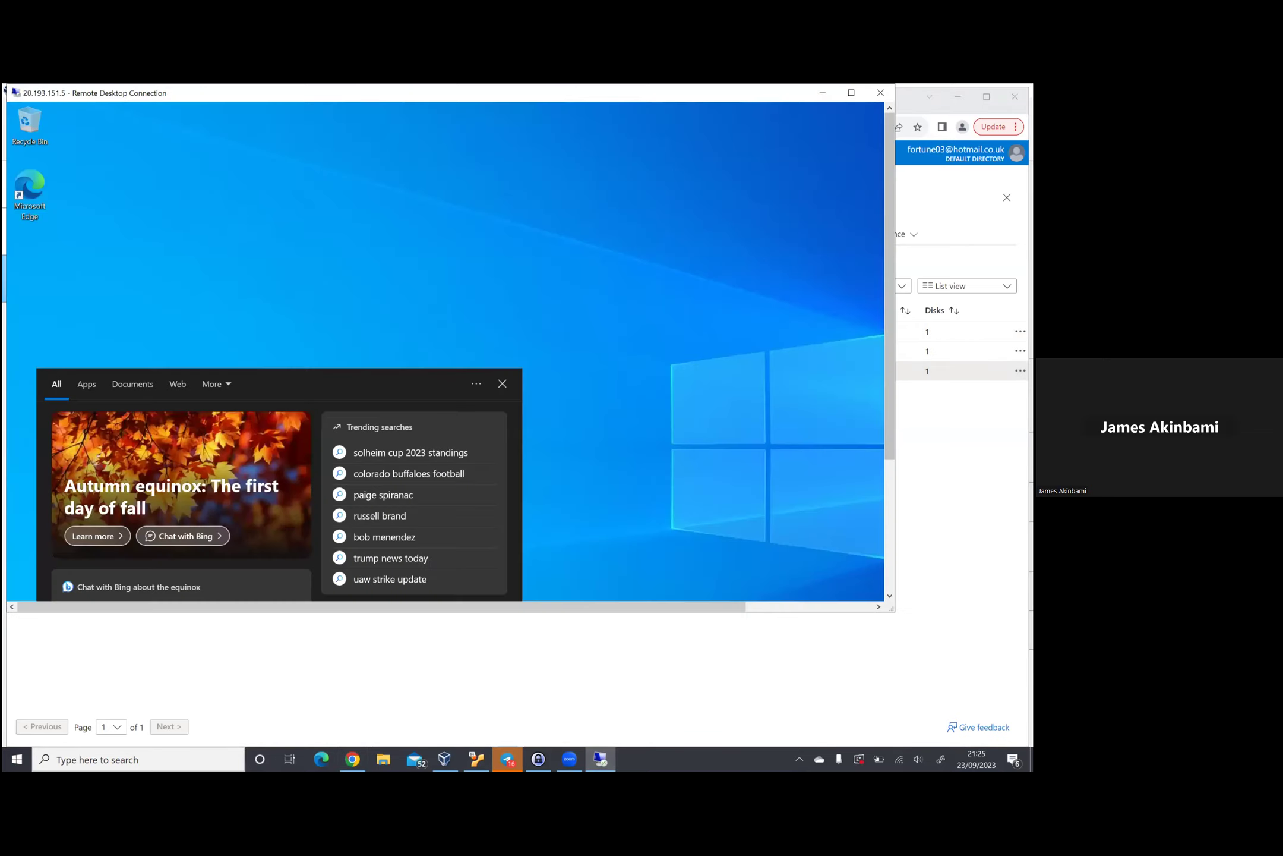
click(850, 92)
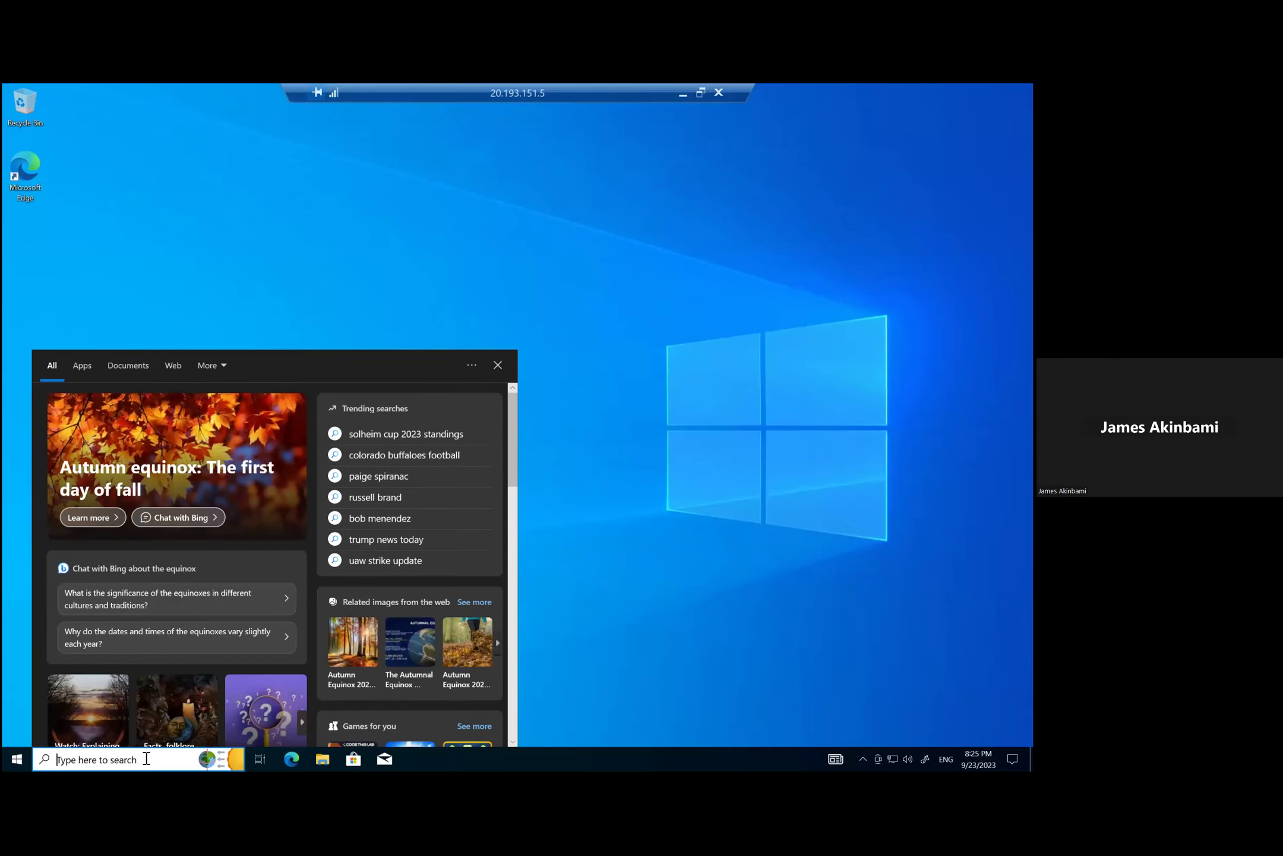
Step: Launch Remote Desktop Connection via 'rdp' search and connect to 172.187.224.132
text(rdp)
key(Return)
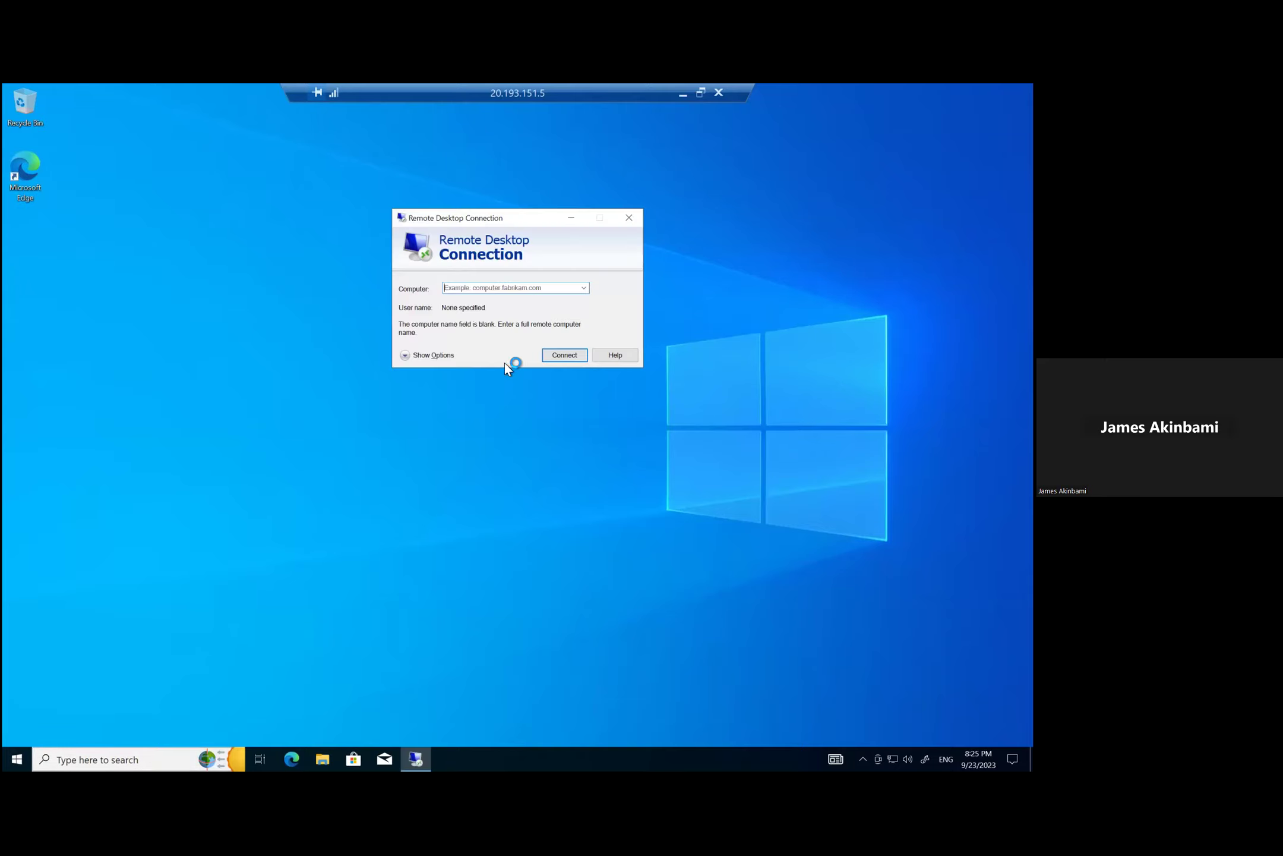
key(ctrl+v)
click(564, 354)
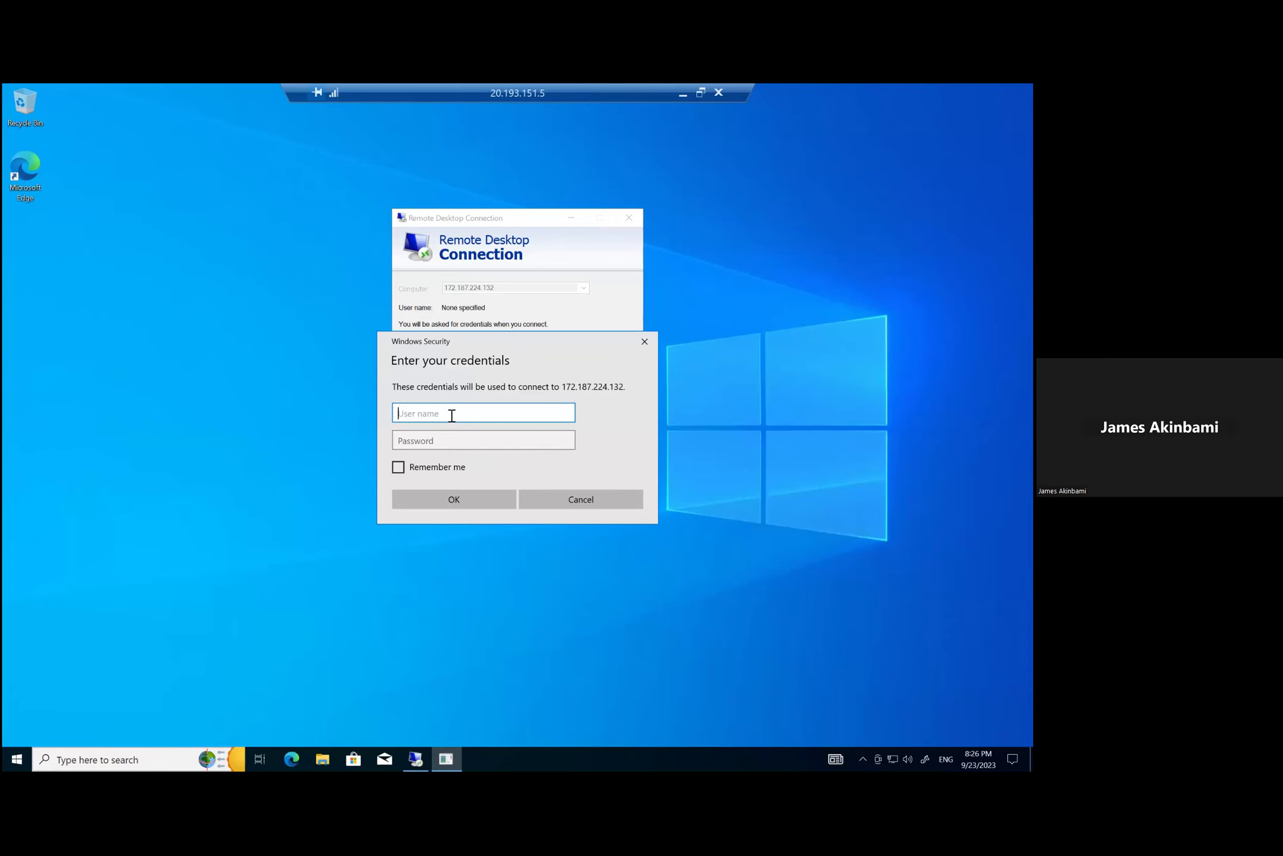
Step: Sign in to Windows-VM with the username and a wrong password
text(fea_cyber)
click(455, 446)
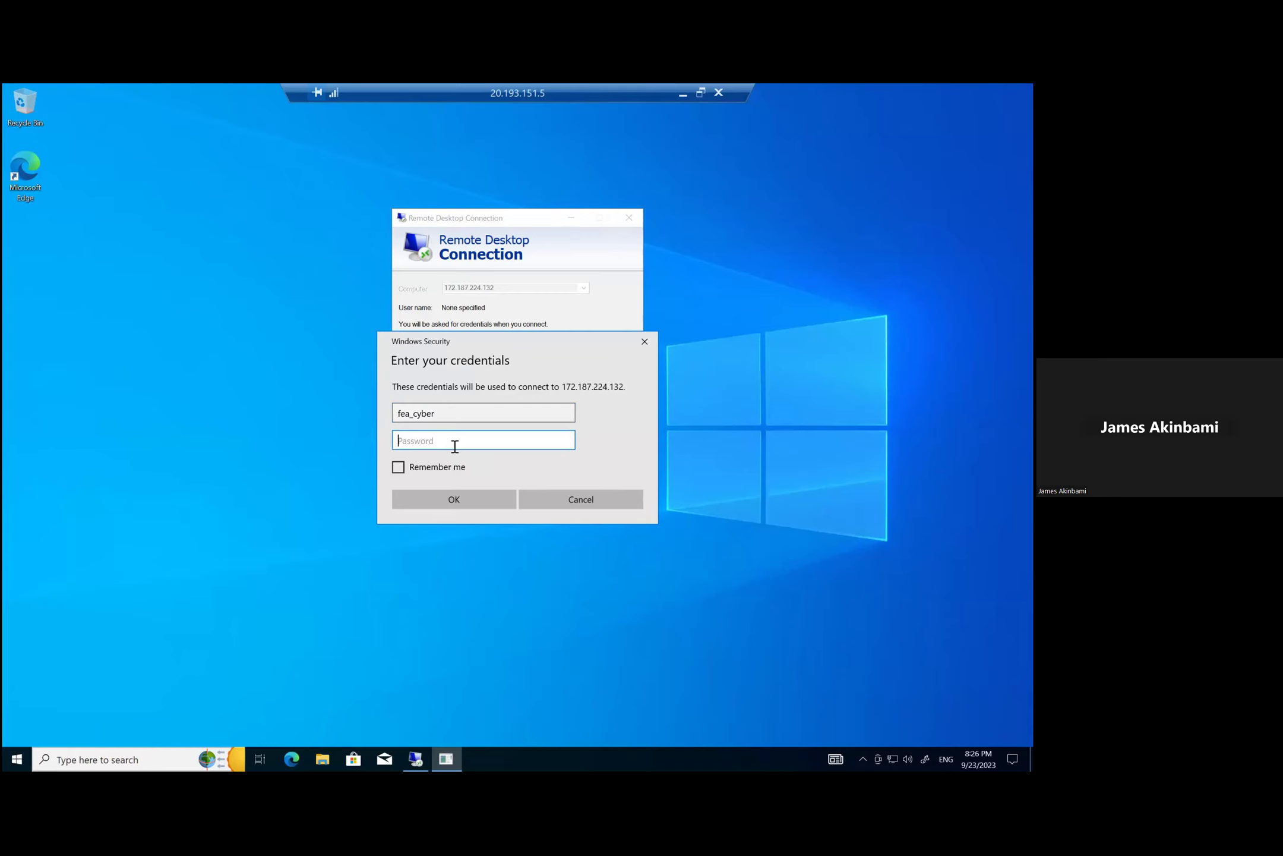
text(••••••••••••••••)
click(457, 493)
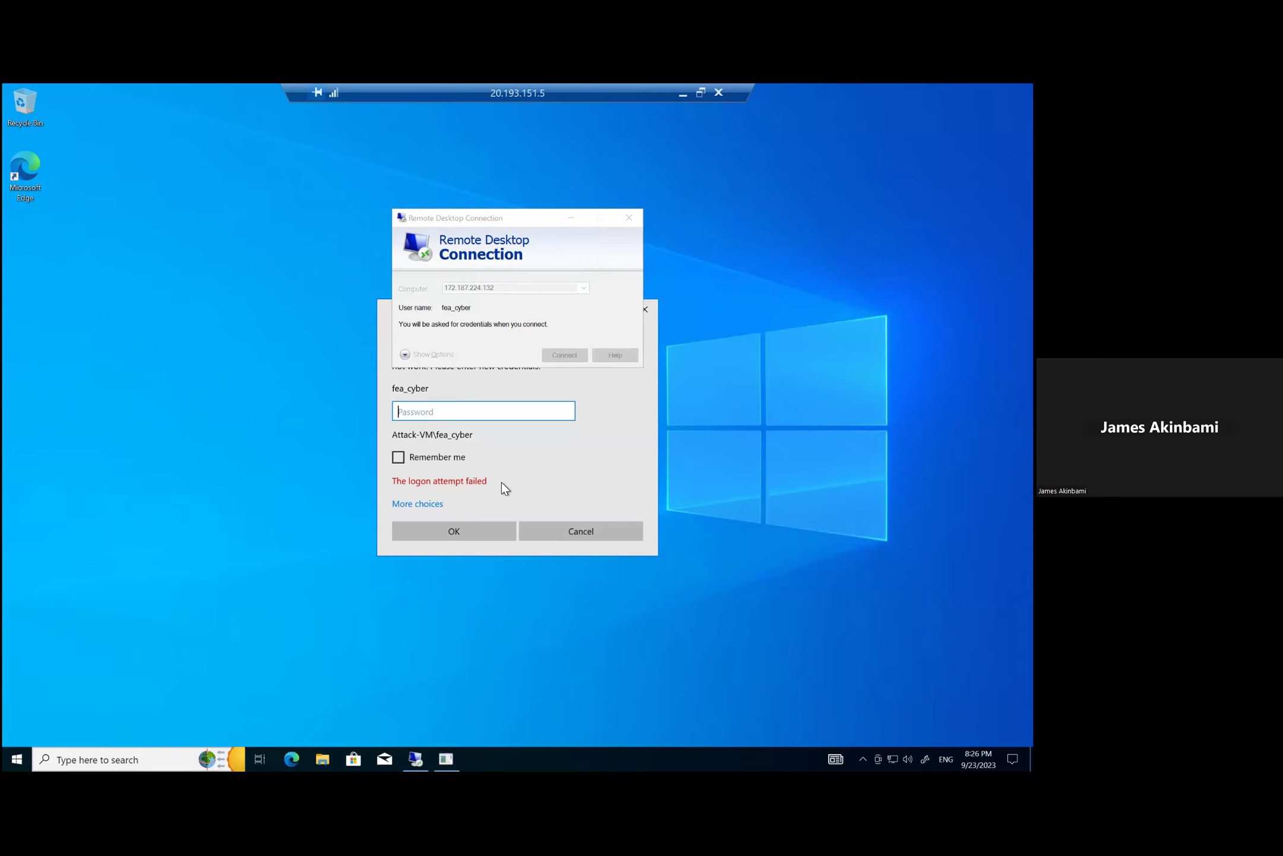
Step: Retry the Windows-VM logon with two more wrong passwords, each failing again
click(501, 482)
text(•••••••••••••)
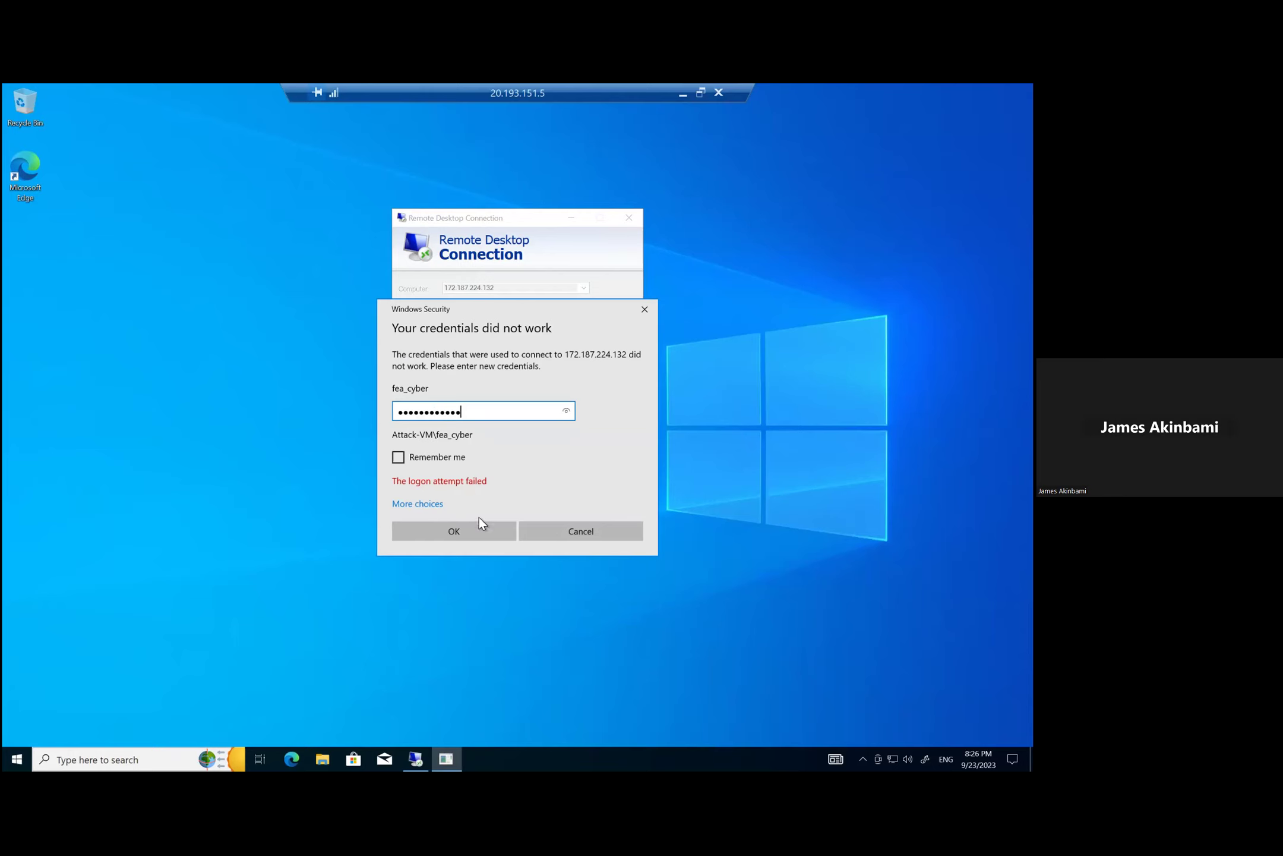
click(483, 535)
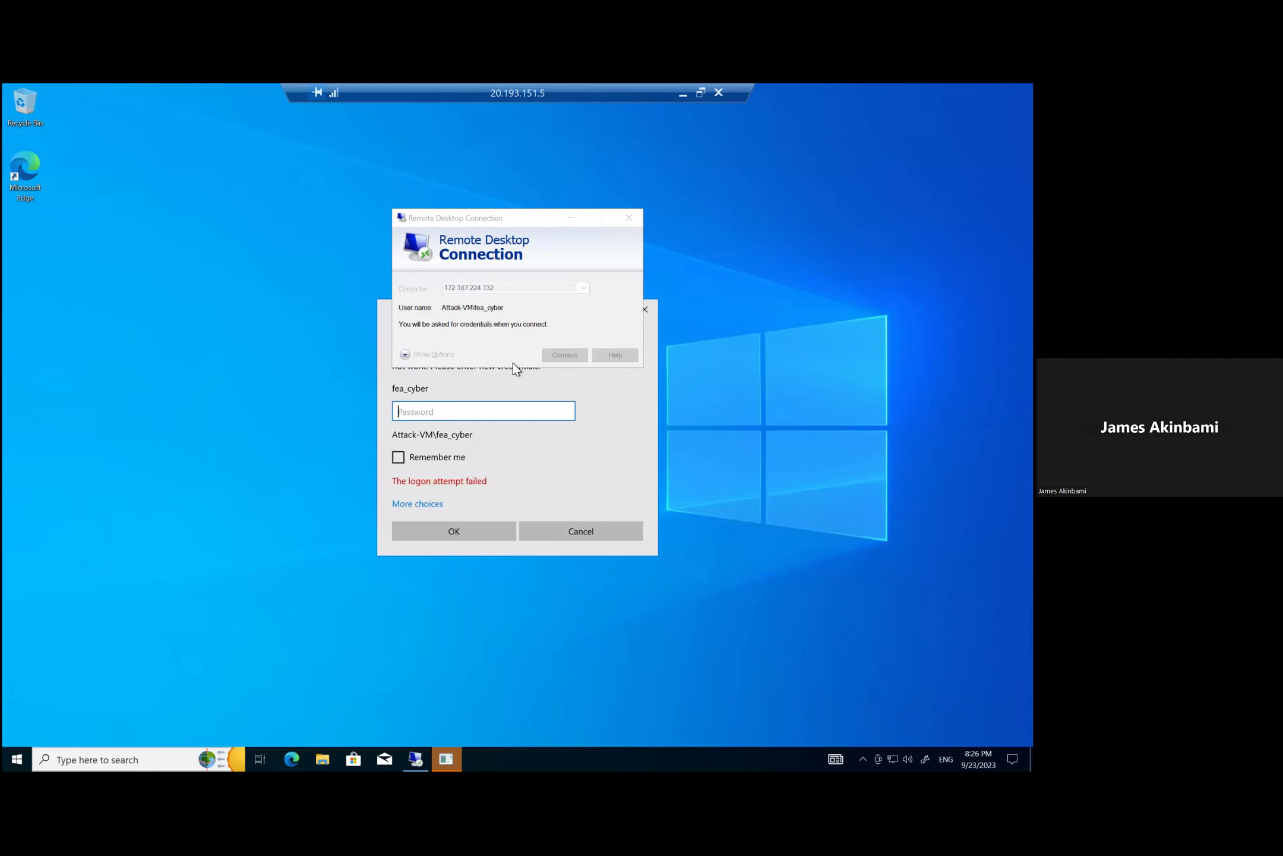
click(497, 418)
text(p******************)
key(Return)
click(492, 415)
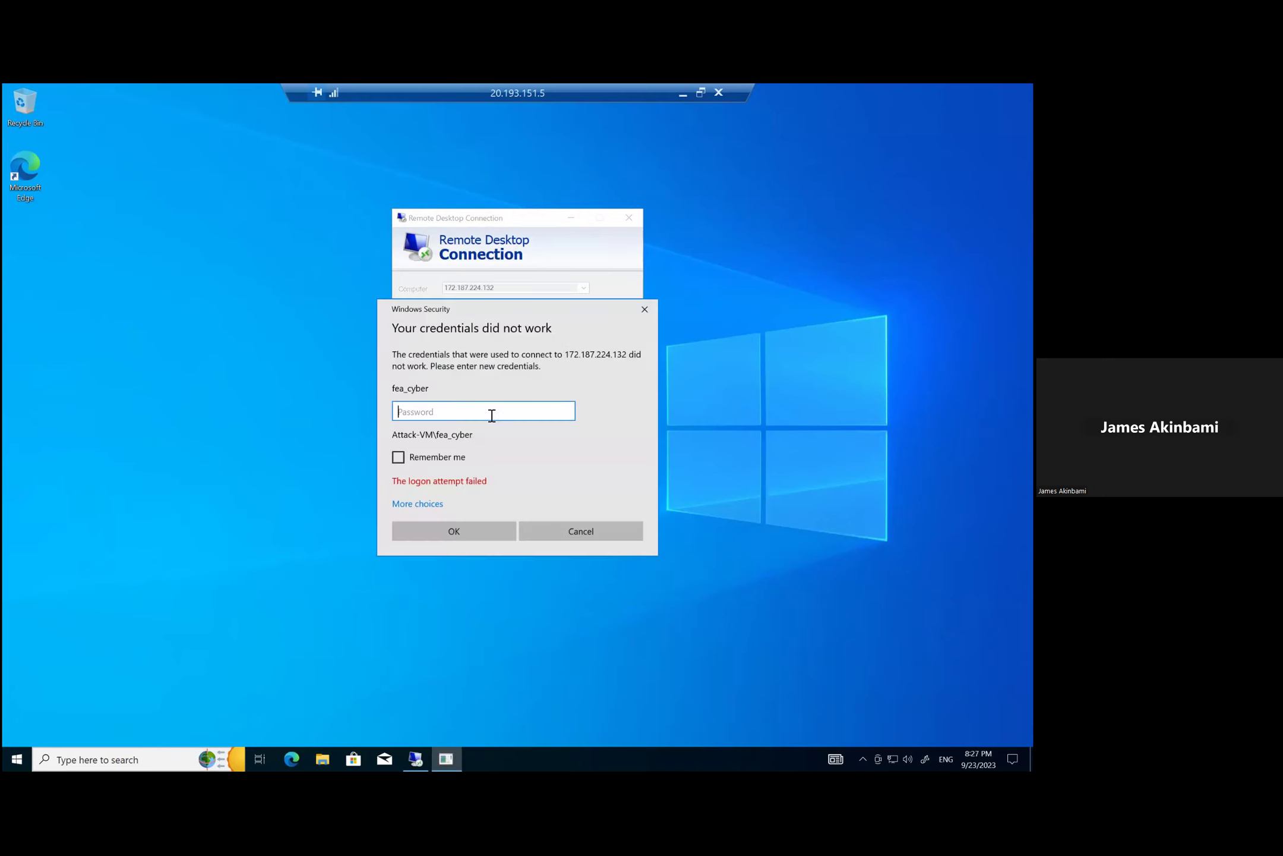
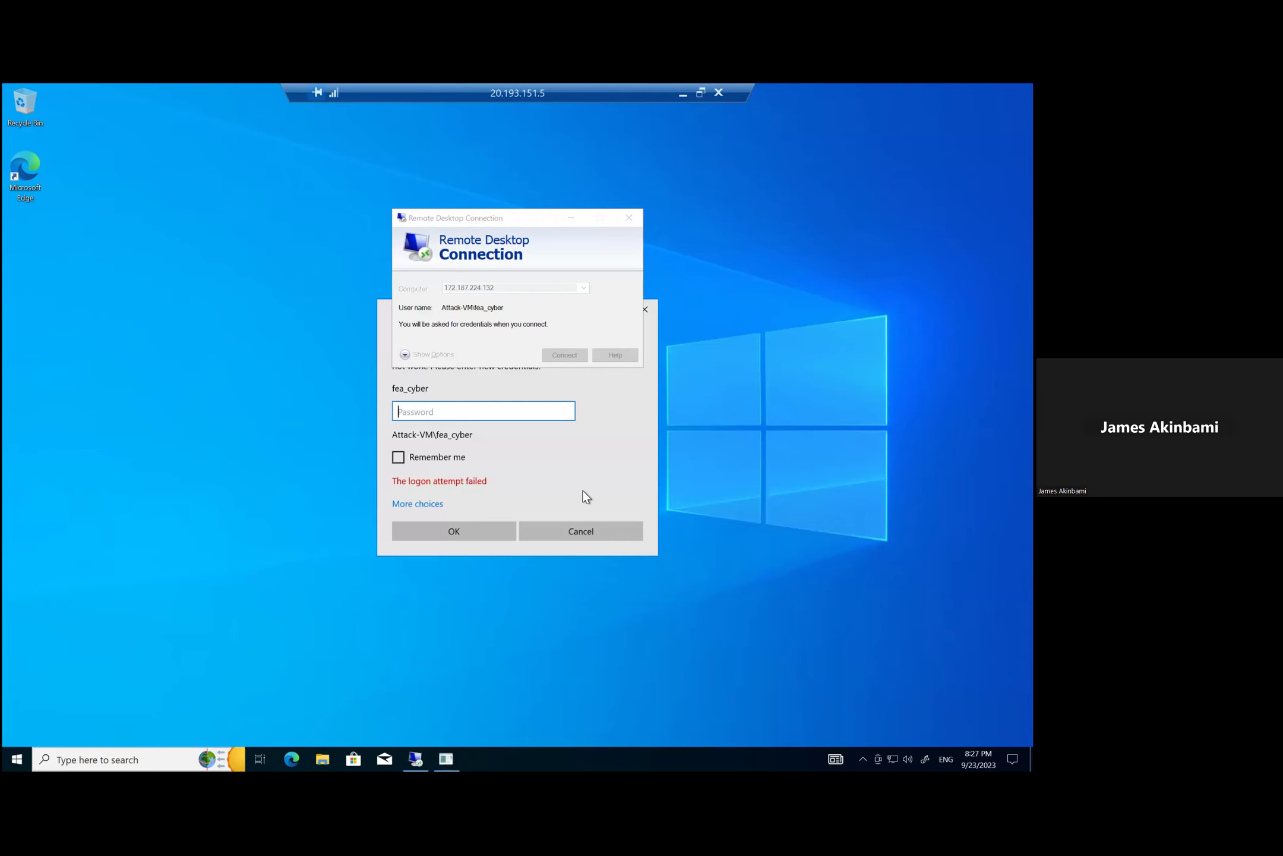
Step: Cancel the failed Windows-VM logon, close that connection, and disconnect the Attack-VM session at 20.193.151.5
click(580, 530)
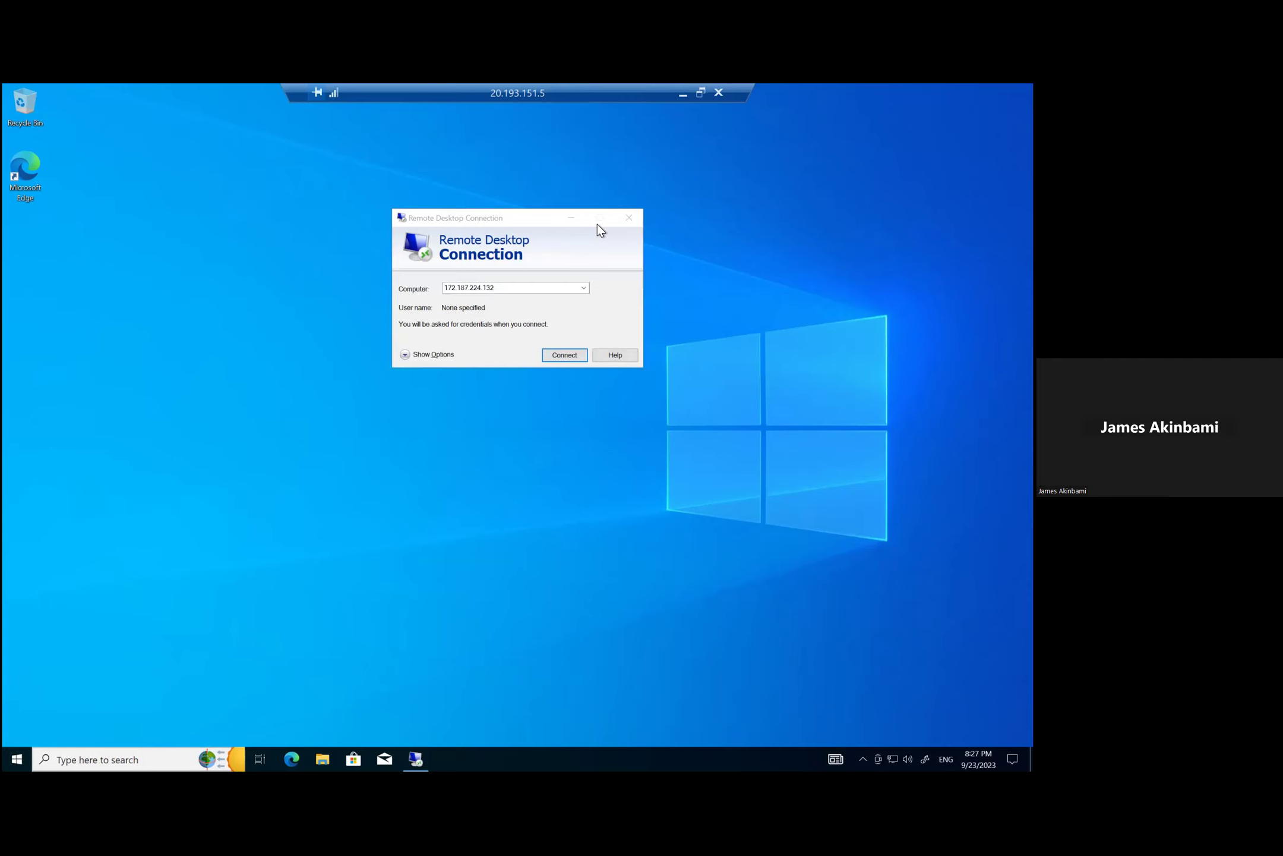
click(629, 220)
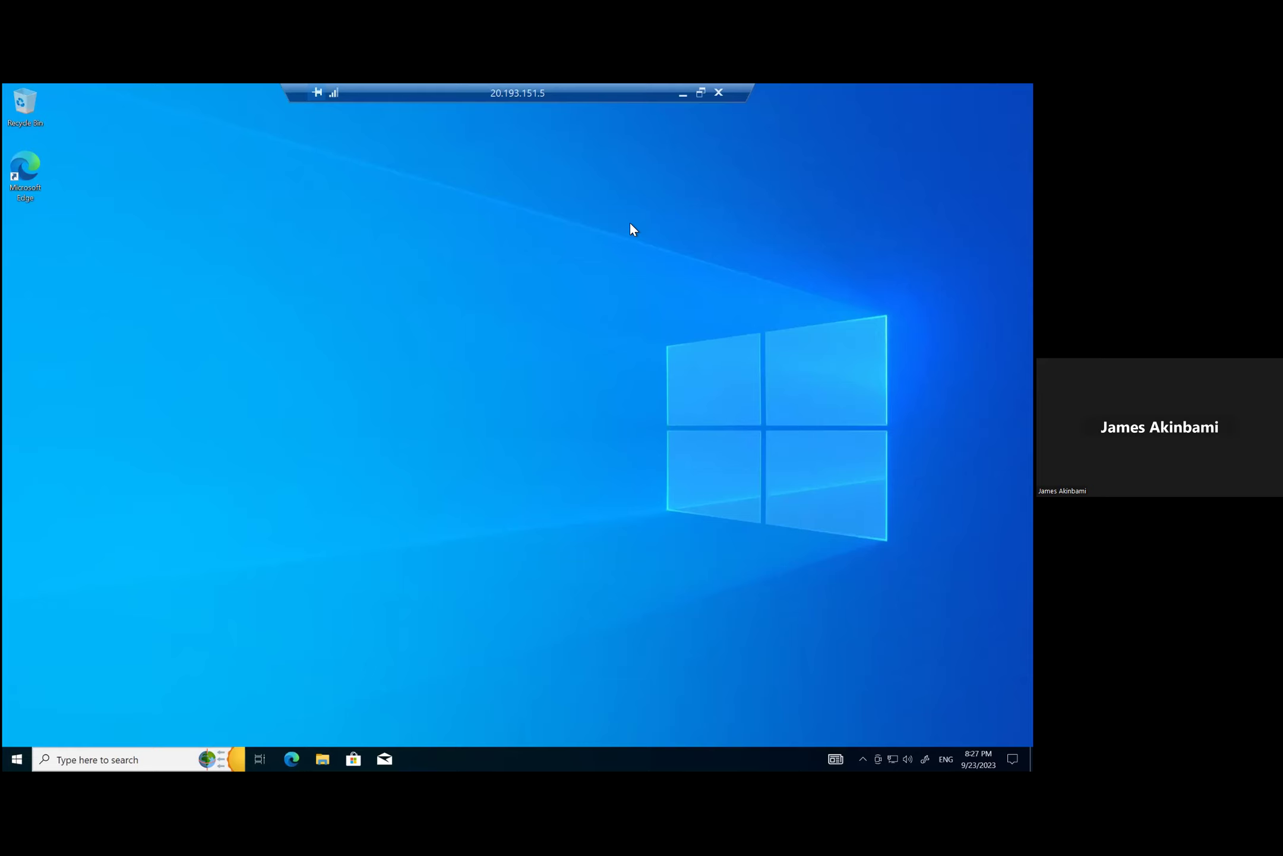
click(718, 93)
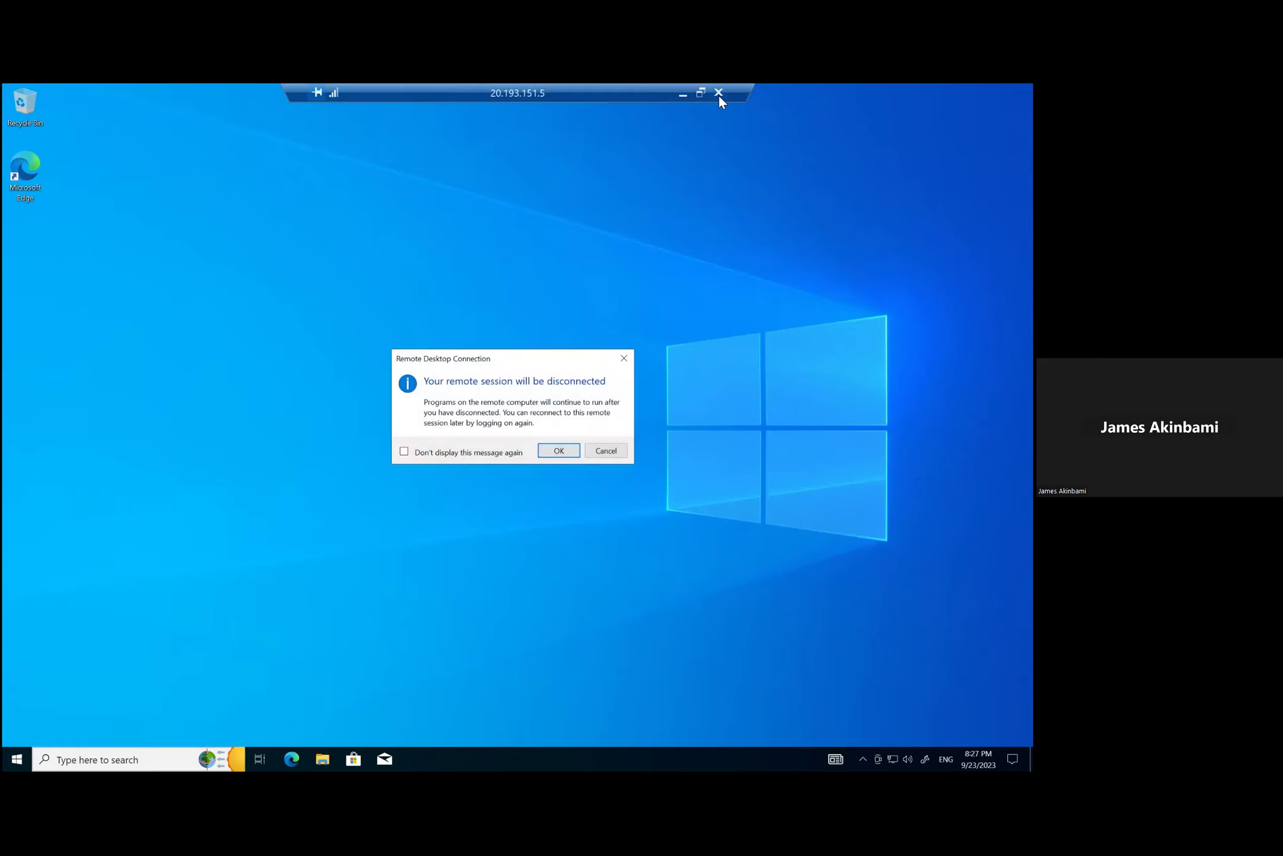
click(558, 451)
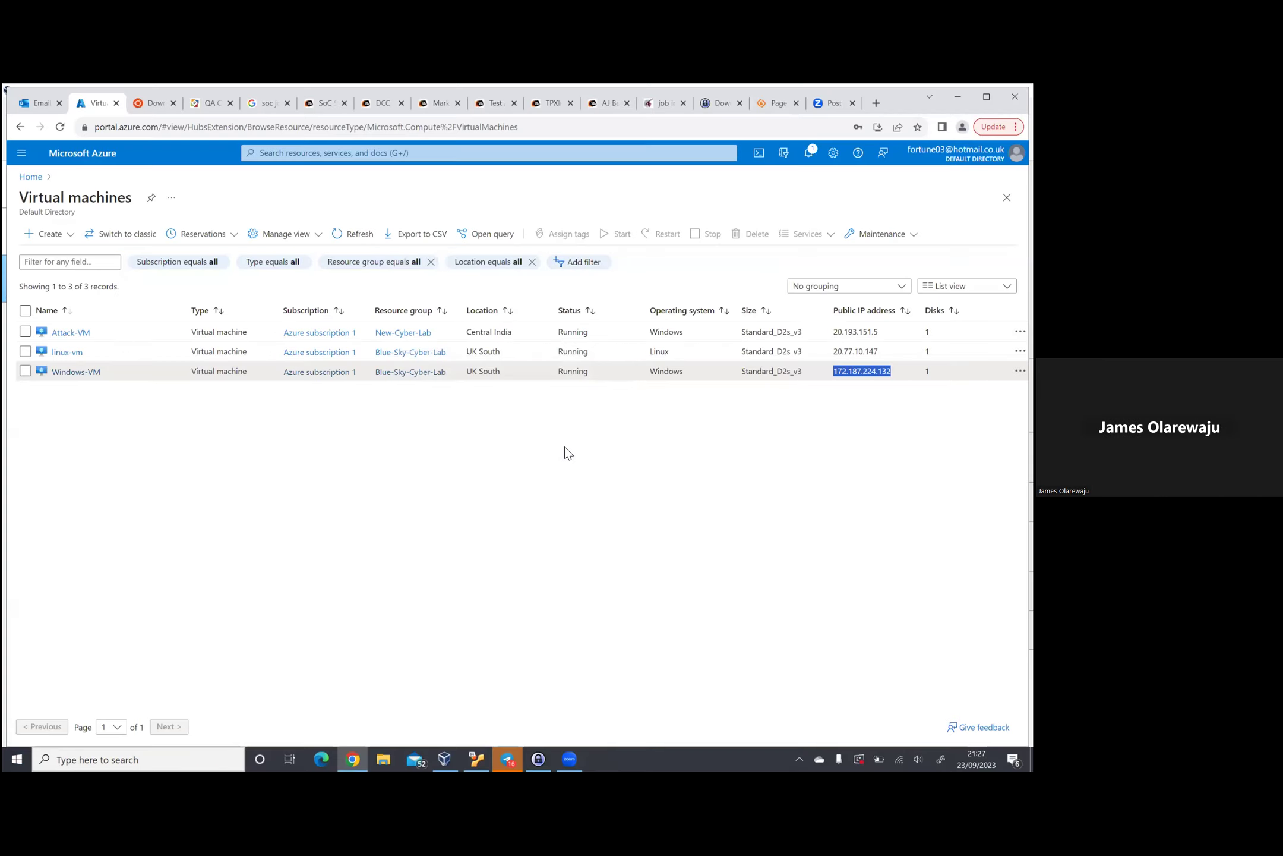
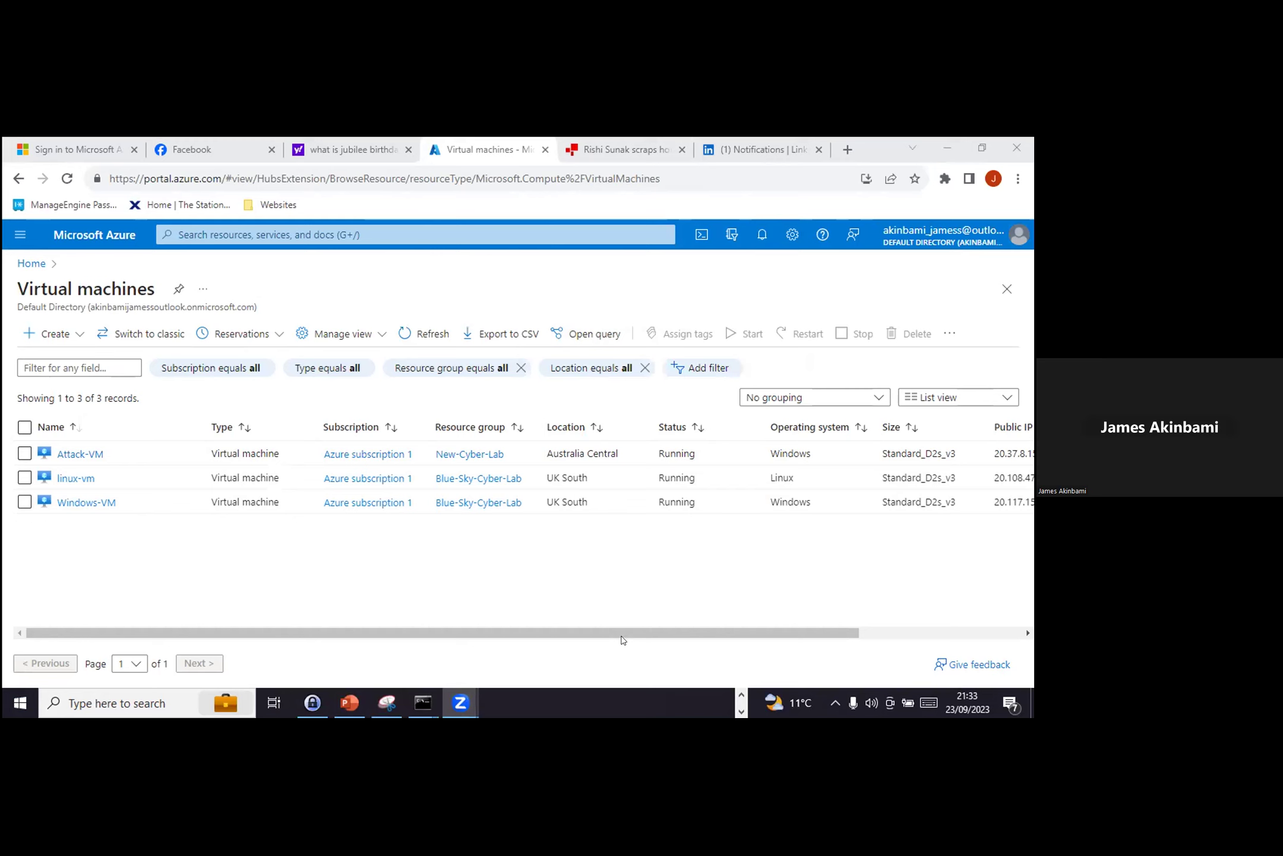
Step: Scroll the VM table to the Public IP column and select Windows-VM's address 20.117.158.185
drag(621, 627, 345, 631)
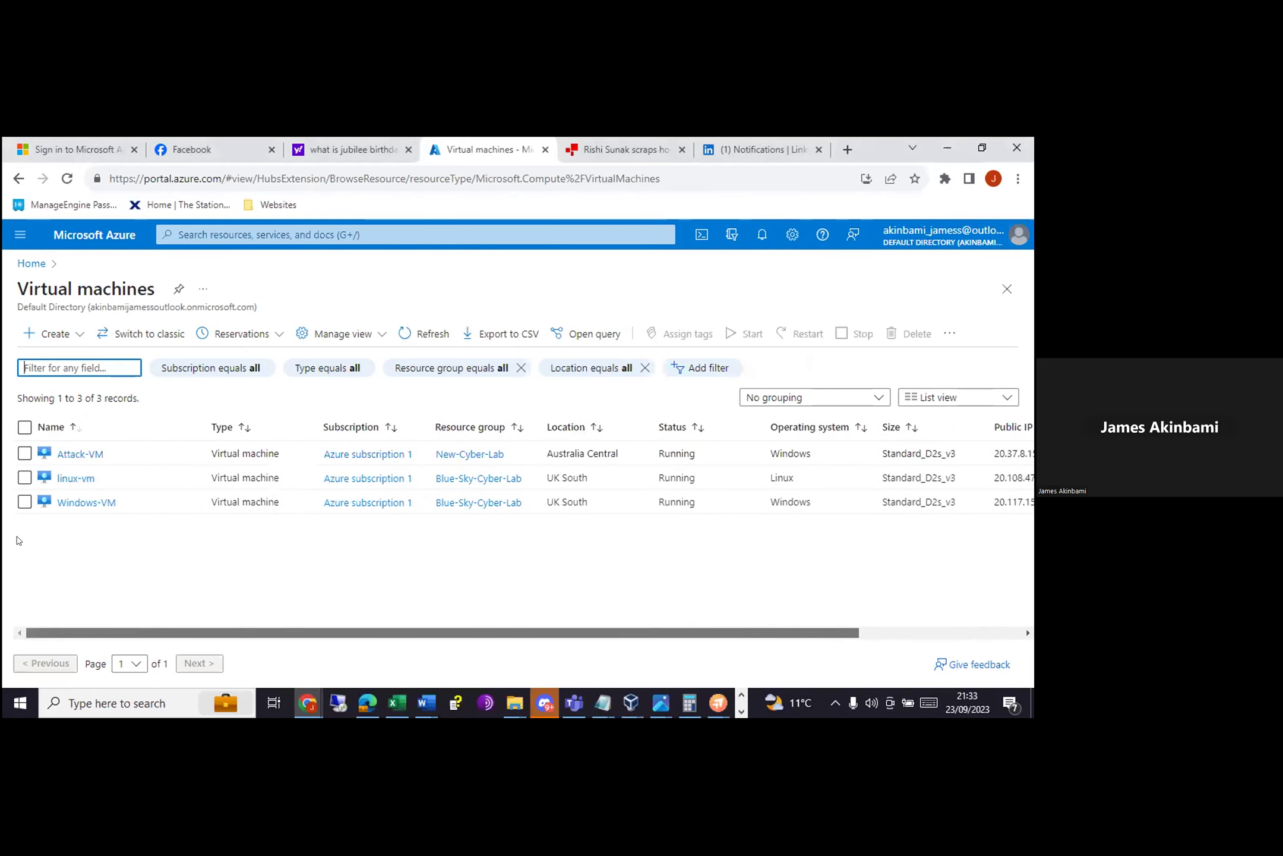
drag(499, 633, 228, 631)
drag(554, 624, 747, 635)
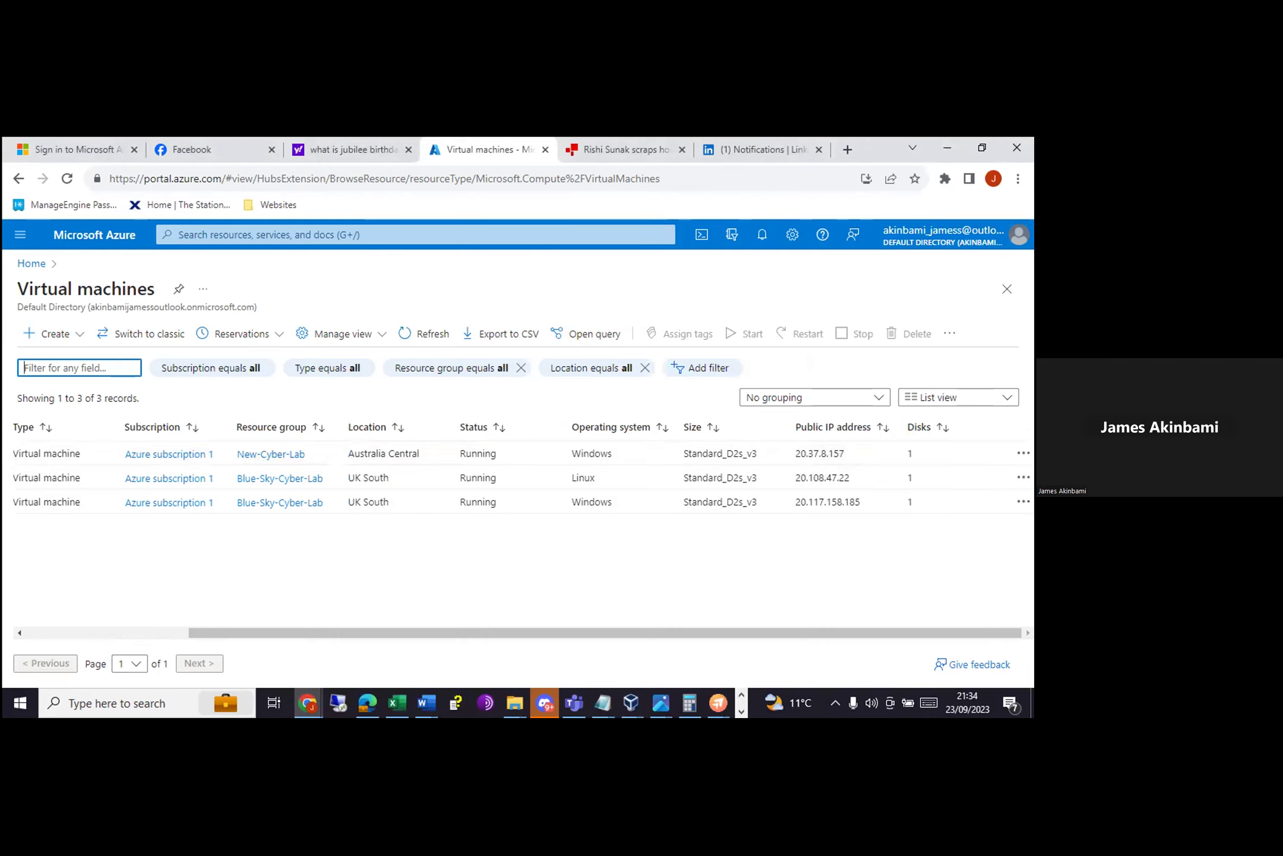
drag(863, 502, 791, 503)
key(ctrl+c)
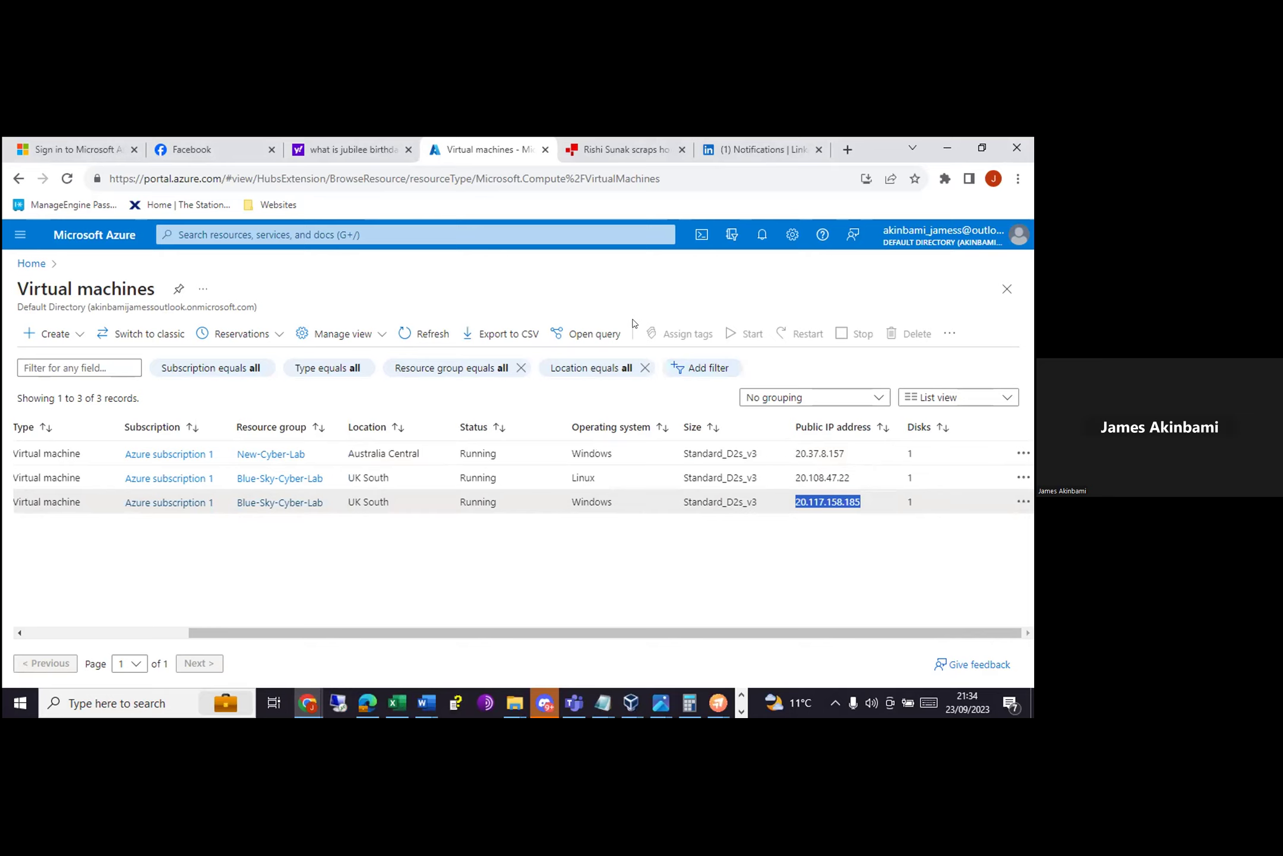
click(109, 703)
text(rdp)
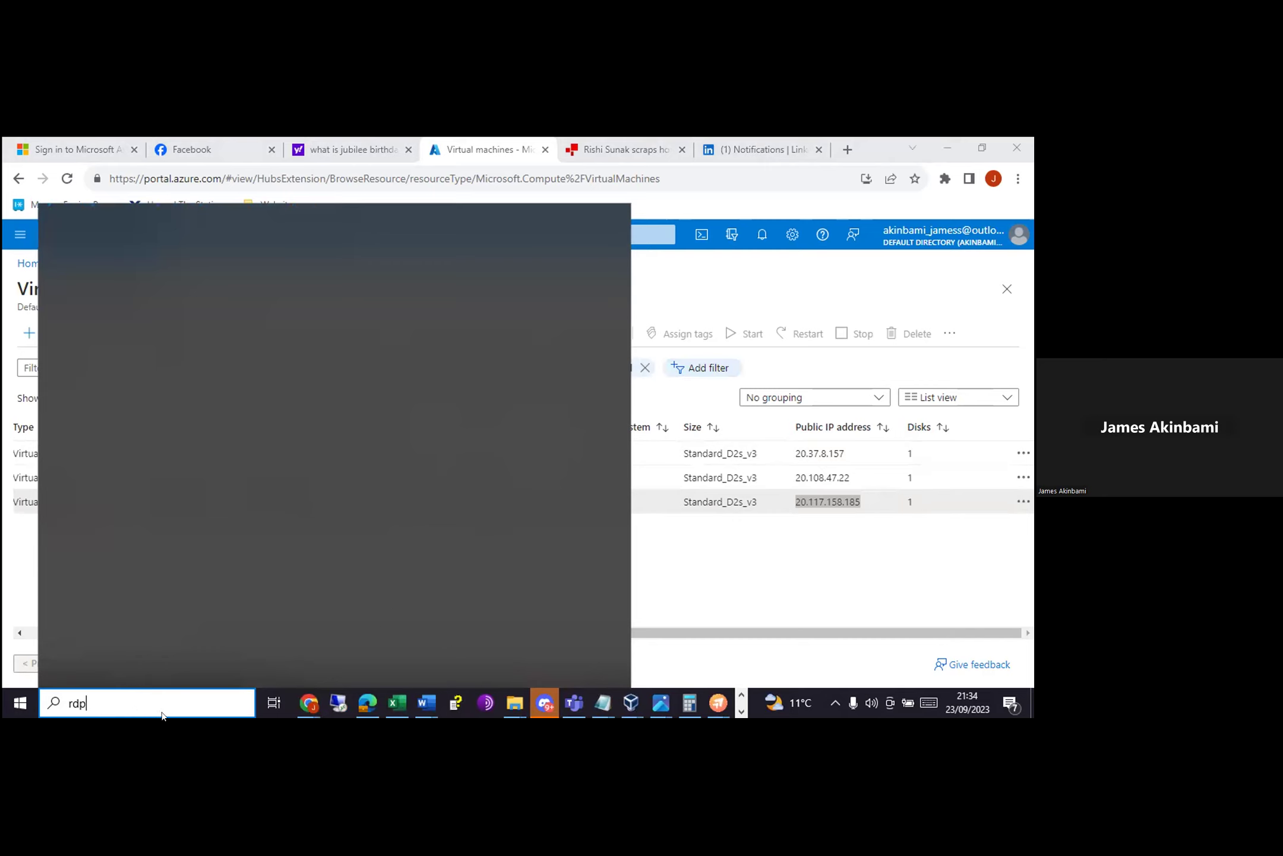
key(BackSpace)
key(BackSpace)
key(BackSpace)
click(289, 696)
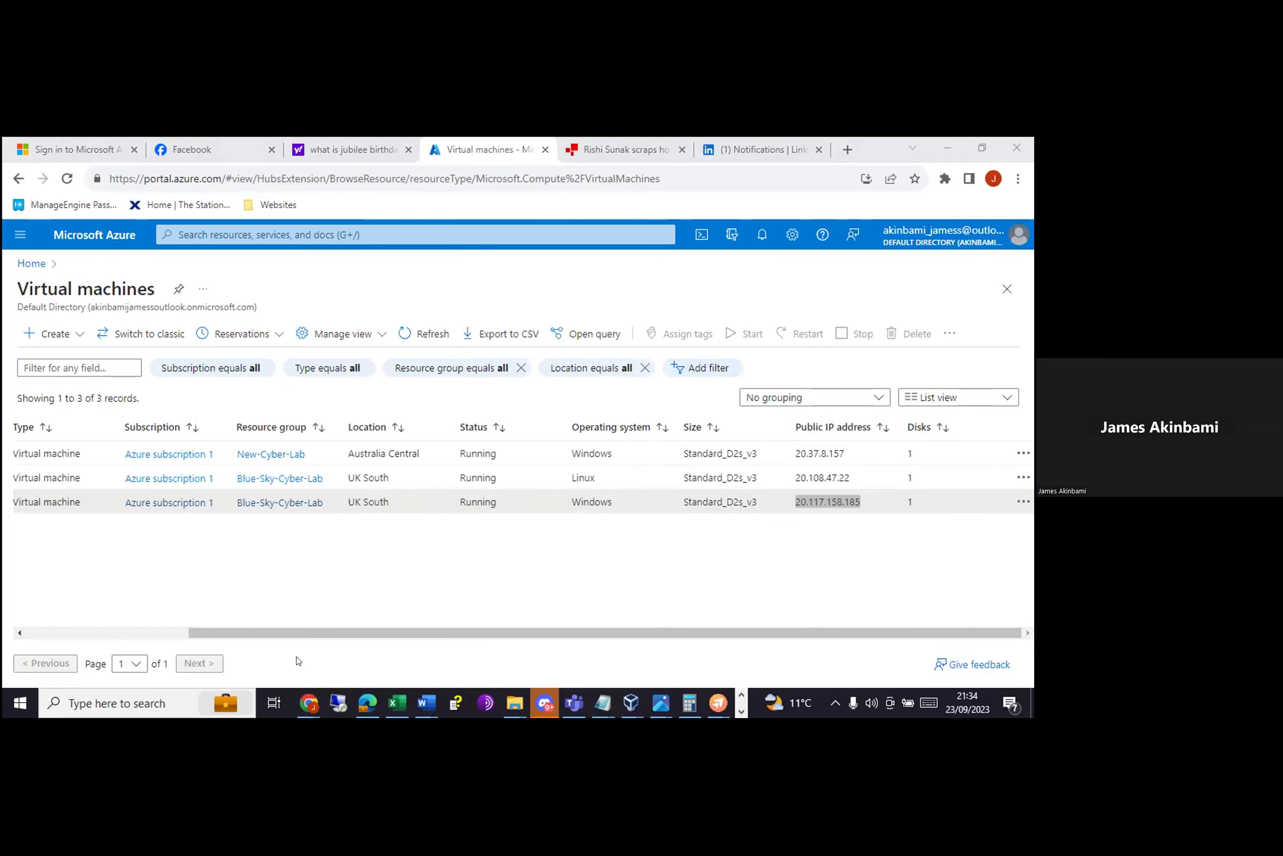
click(107, 703)
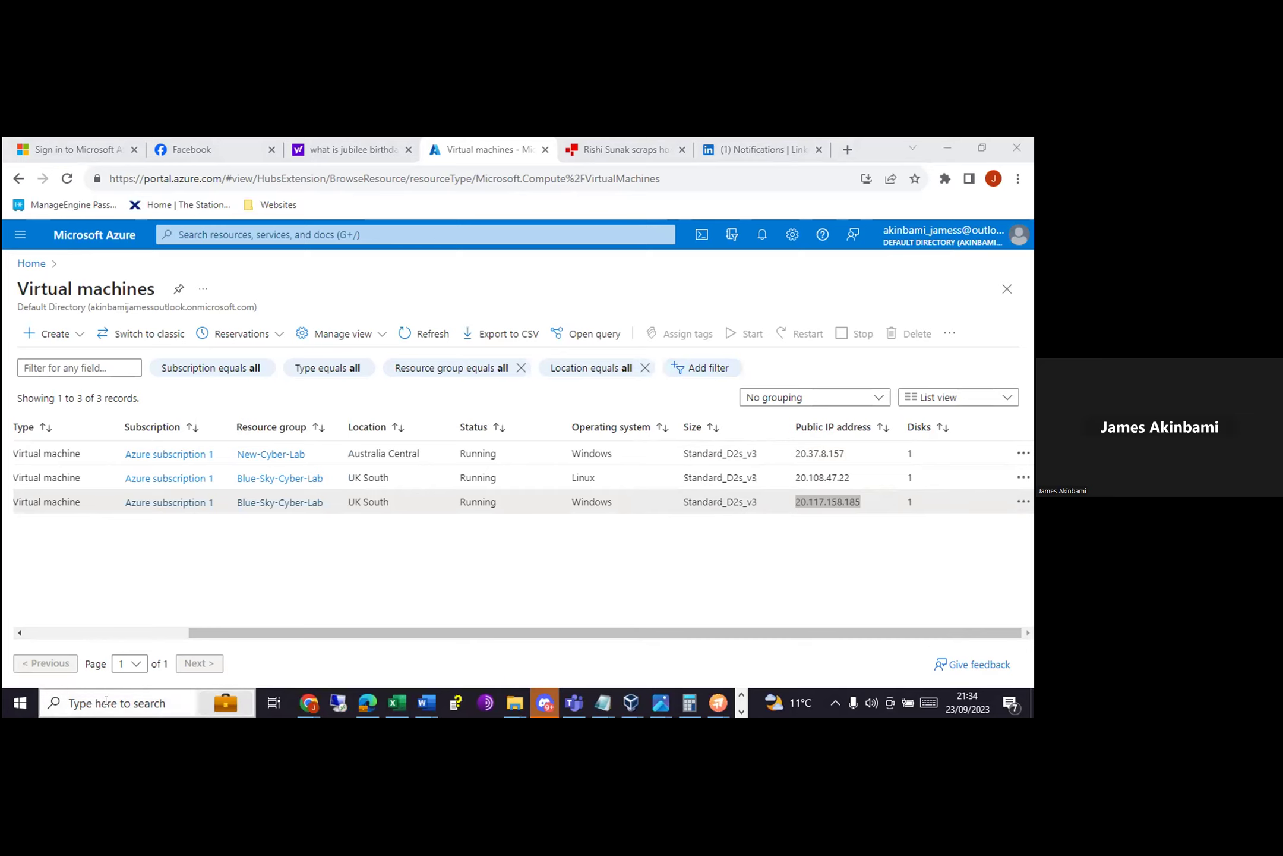
text(remote)
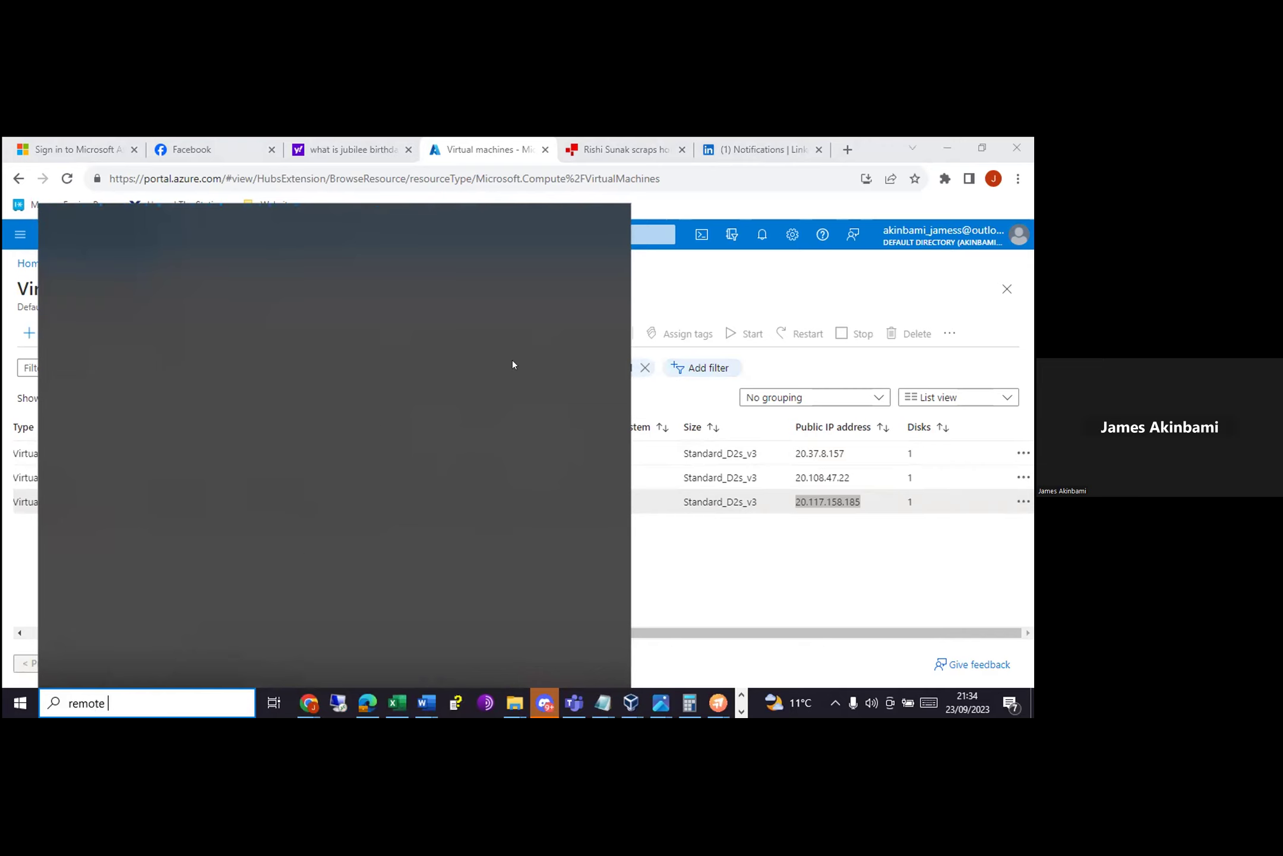
click(271, 553)
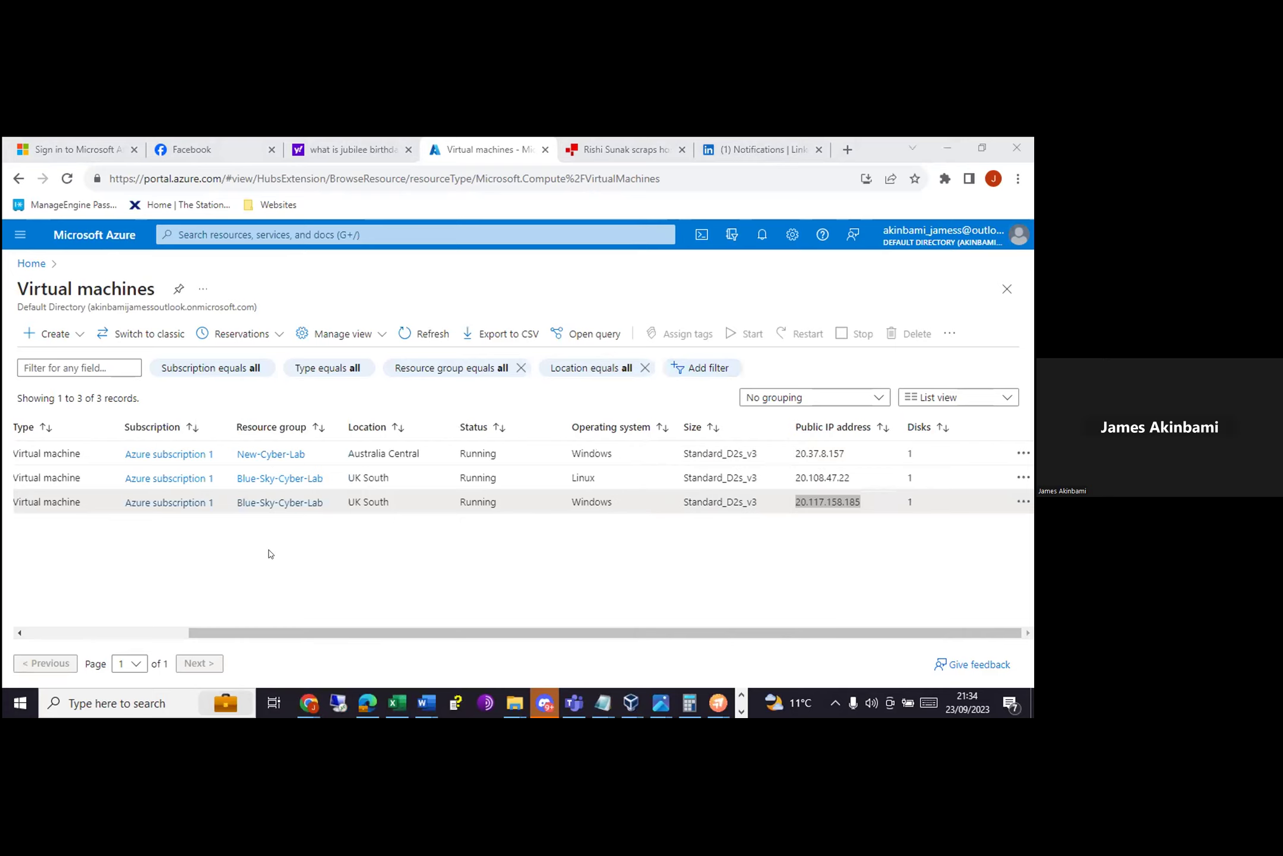
click(166, 701)
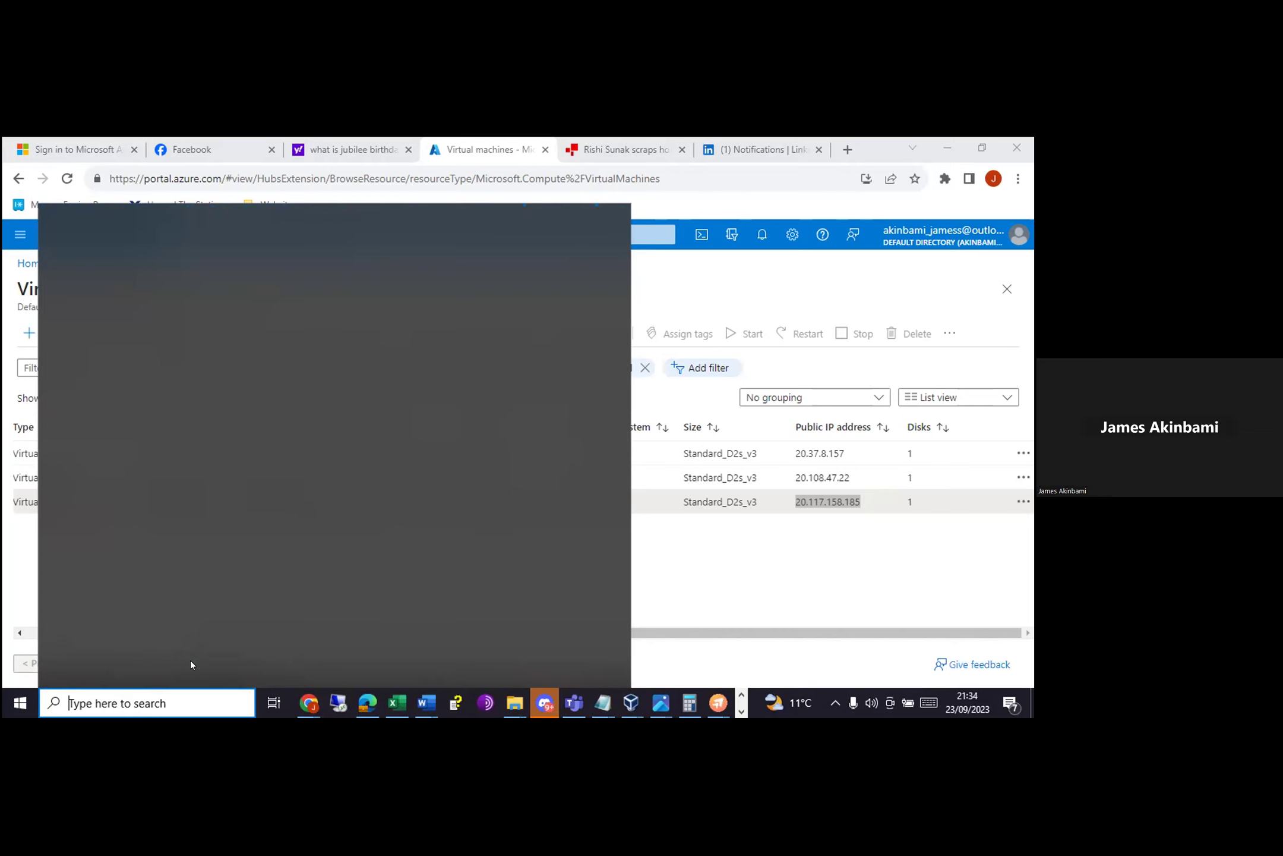
click(147, 701)
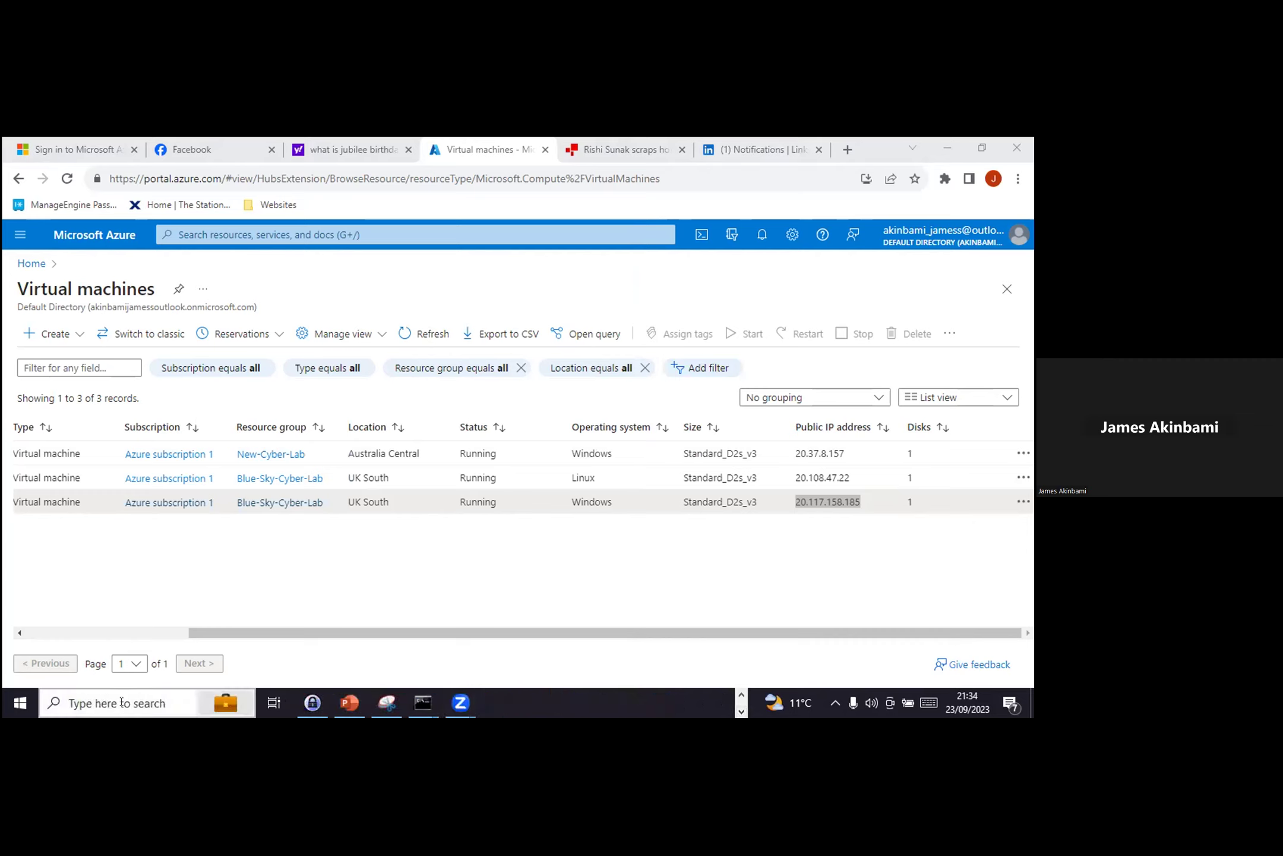
click(122, 703)
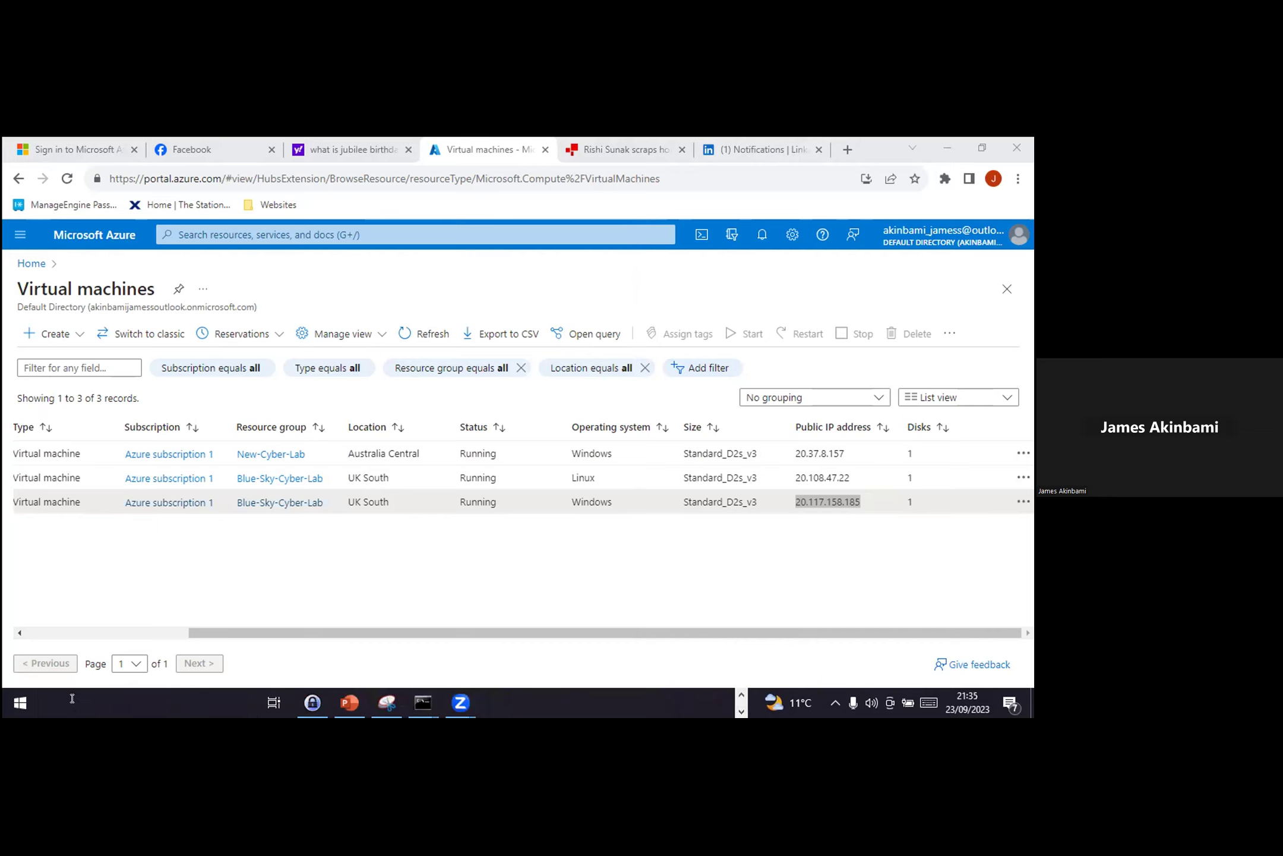
click(239, 622)
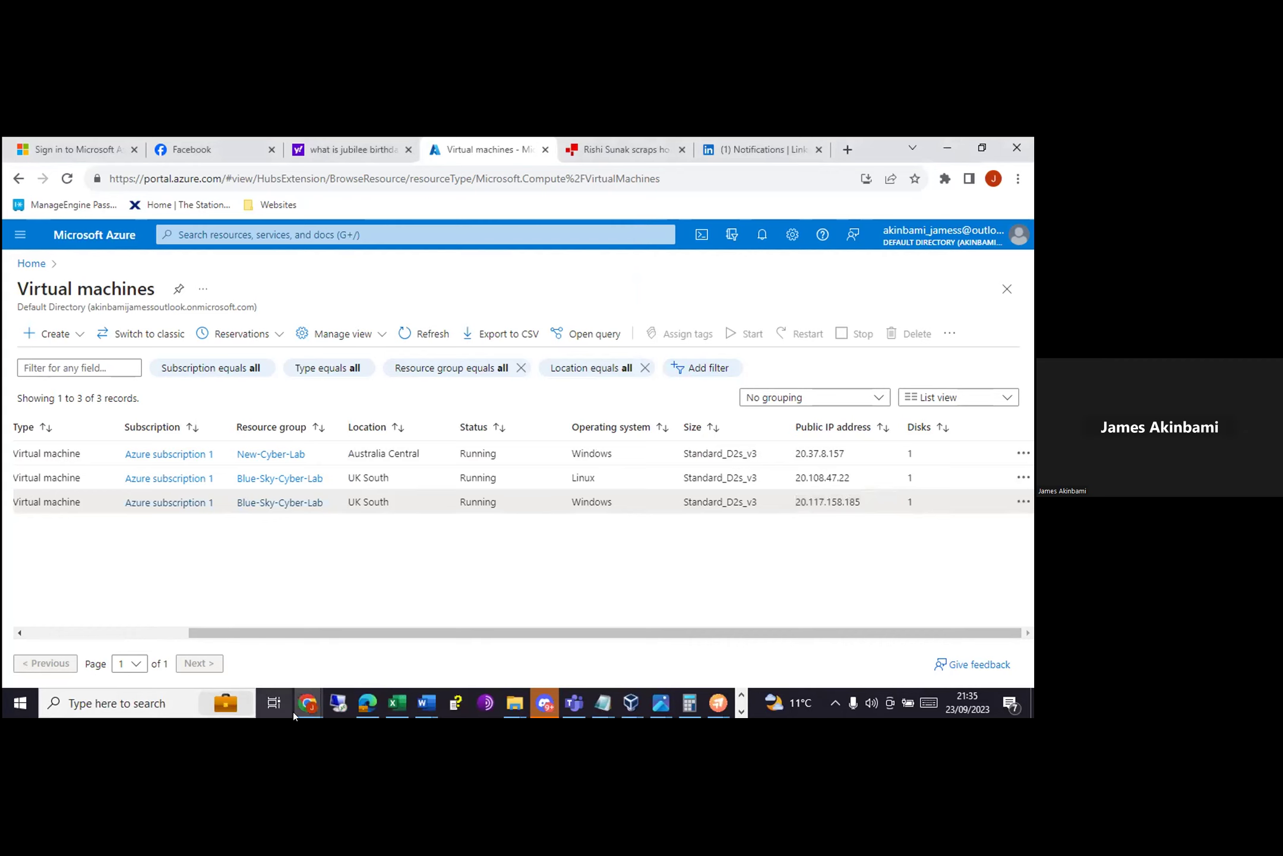
Step: Start a Remote Desktop Connection to the pasted address 20.117.158.185
click(331, 696)
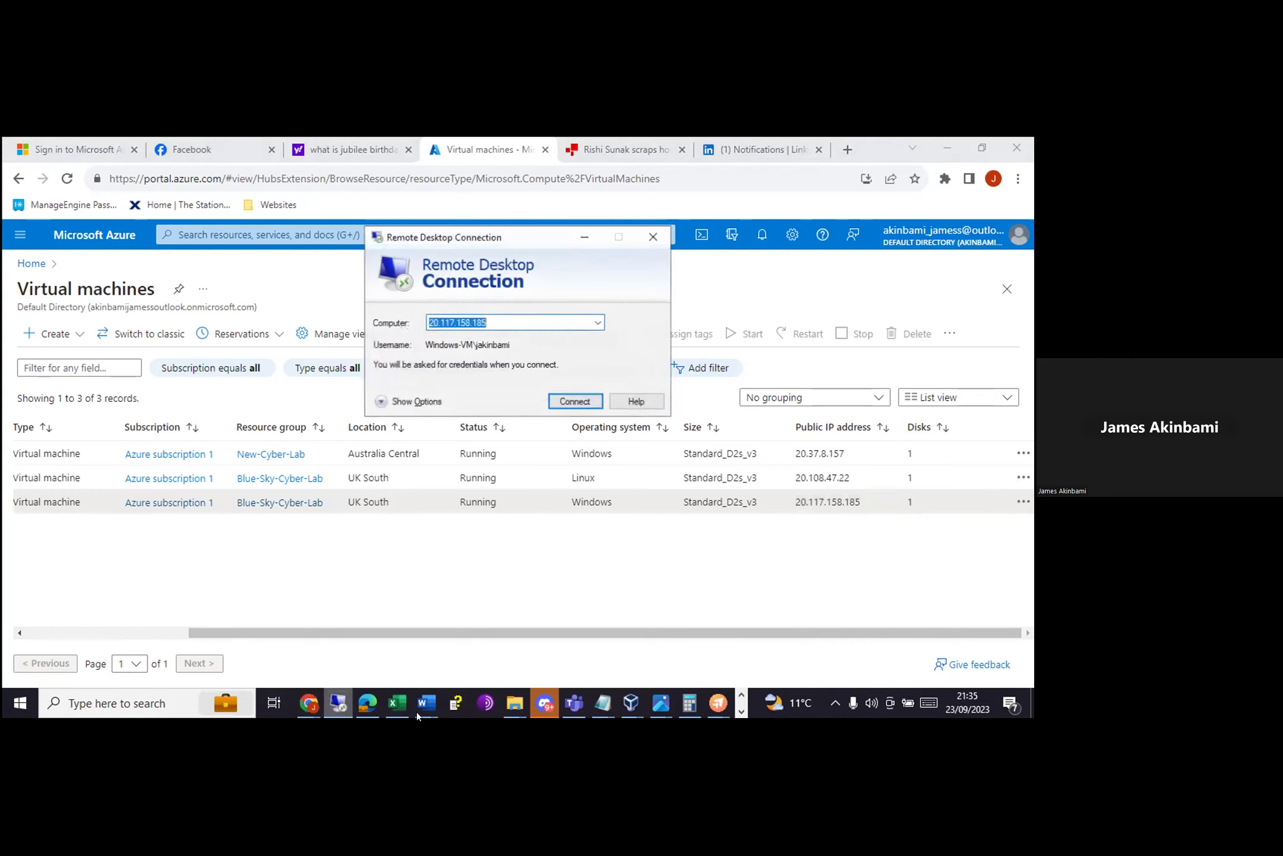
click(493, 318)
key(BackSpace)
key(BackSpace)
key(BackSpace)
key(BackSpace)
key(BackSpace)
key(BackSpace)
key(BackSpace)
key(BackSpace)
key(BackSpace)
key(BackSpace)
key(BackSpace)
key(BackSpace)
key(BackSpace)
key(BackSpace)
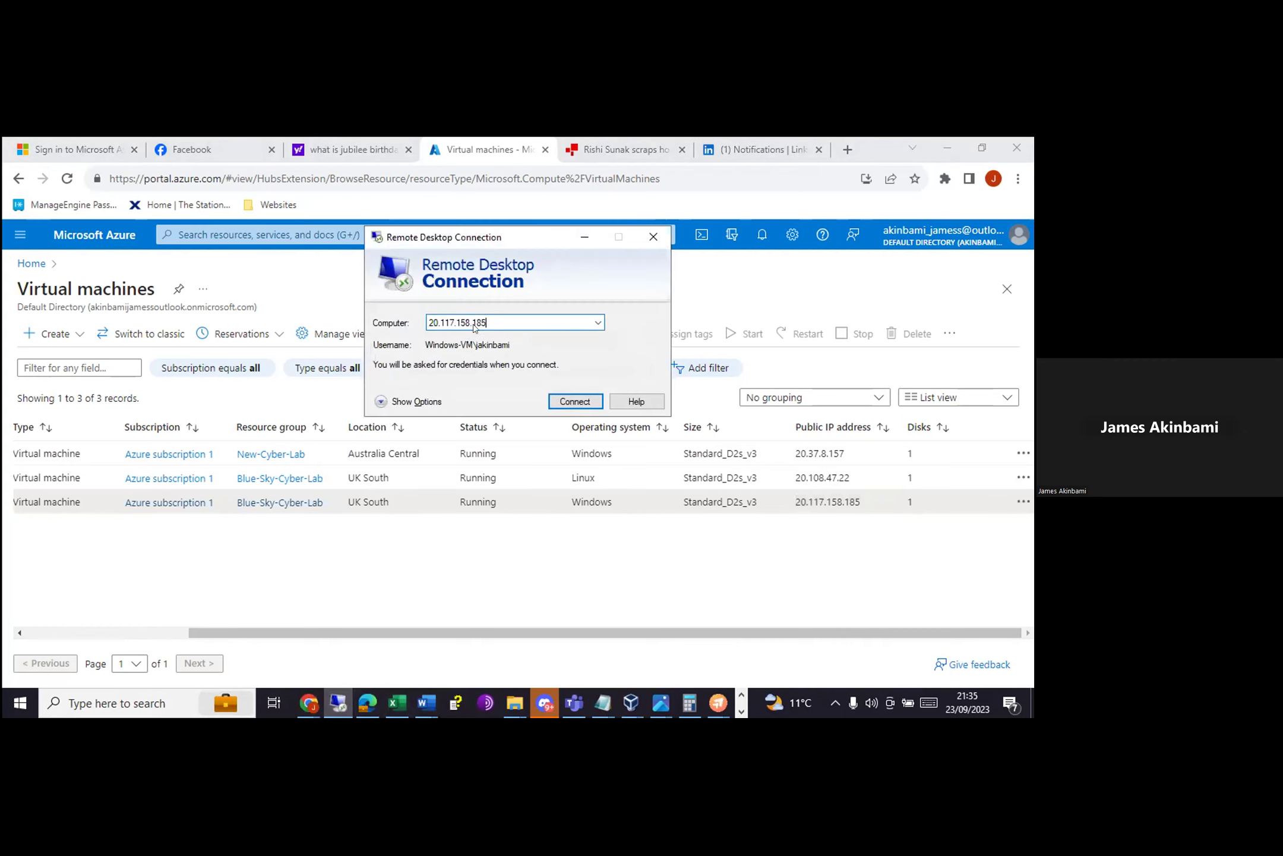
key(ctrl+v)
click(575, 402)
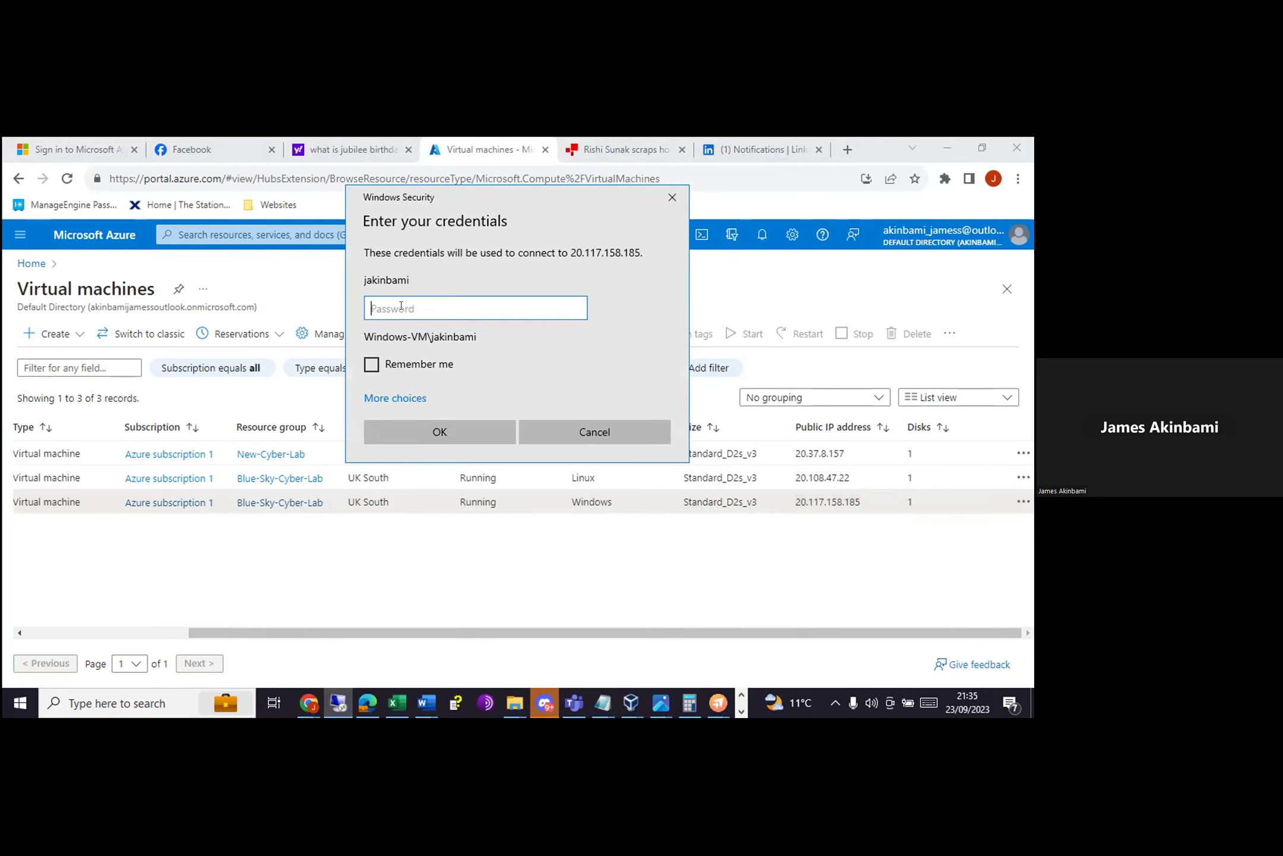
Step: Sign in with the account password and accept the unverified certificate
key(Caps_Lock)
text(•)
key(Caps_Lock)
text(•••••••••••)
key(Return)
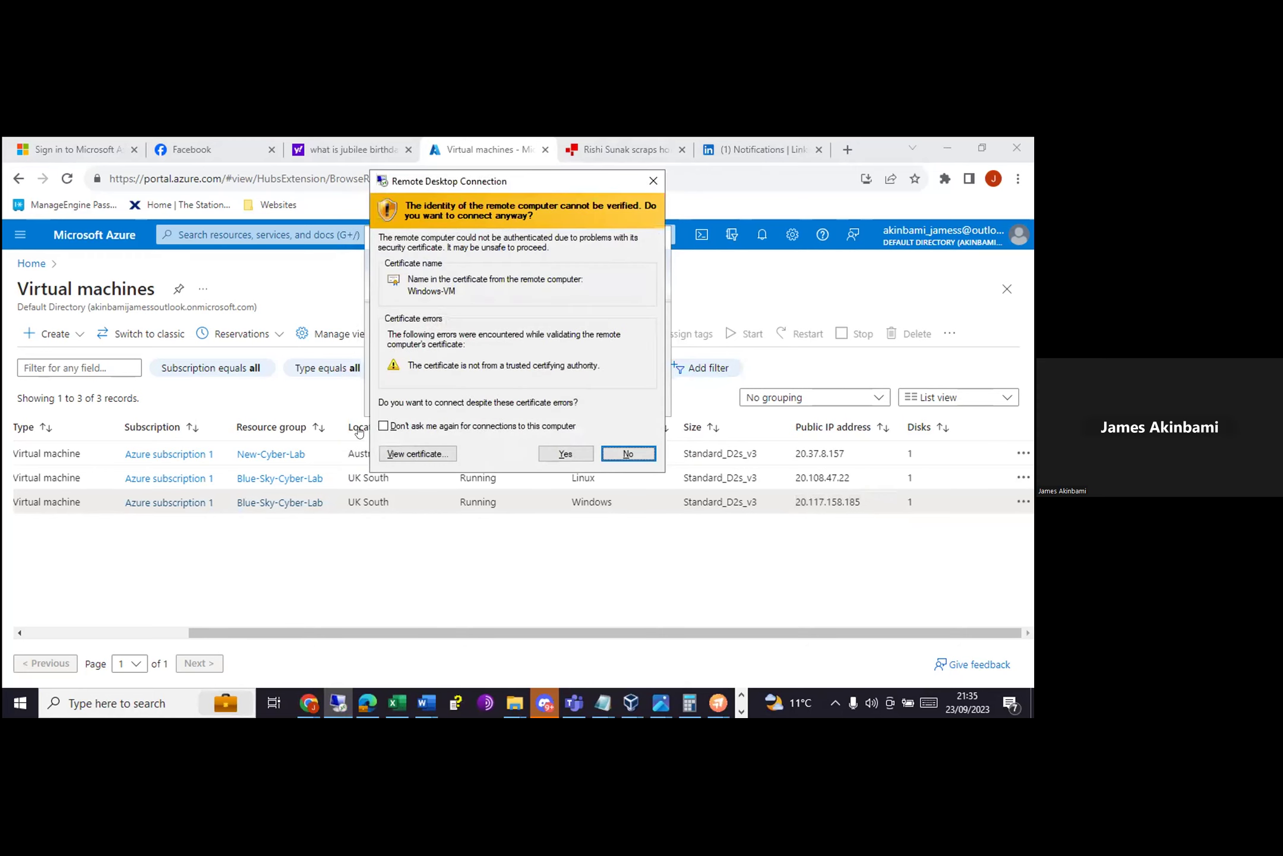
click(554, 455)
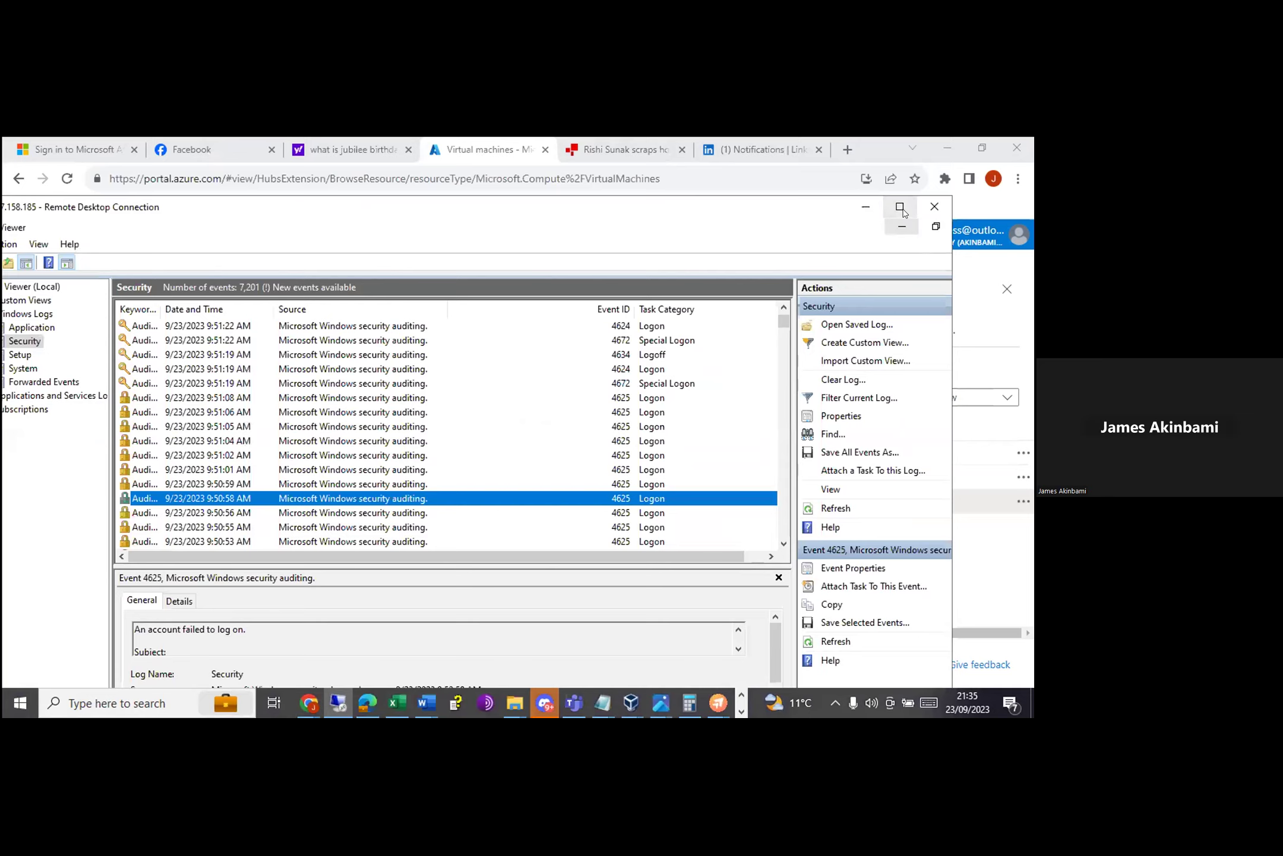
Step: Maximize the remote session, then close Event Viewer and relaunch it via a search for 'eve'
click(899, 206)
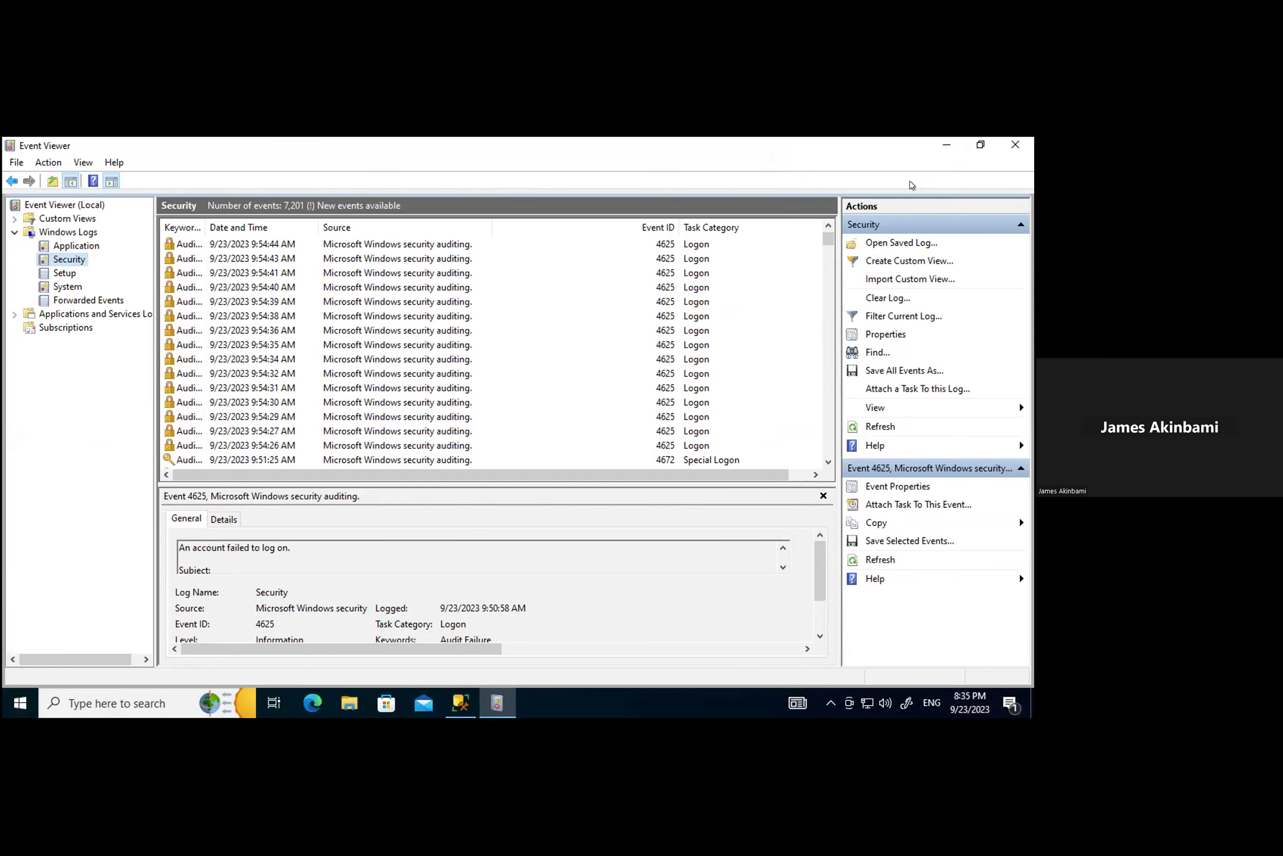
click(1015, 144)
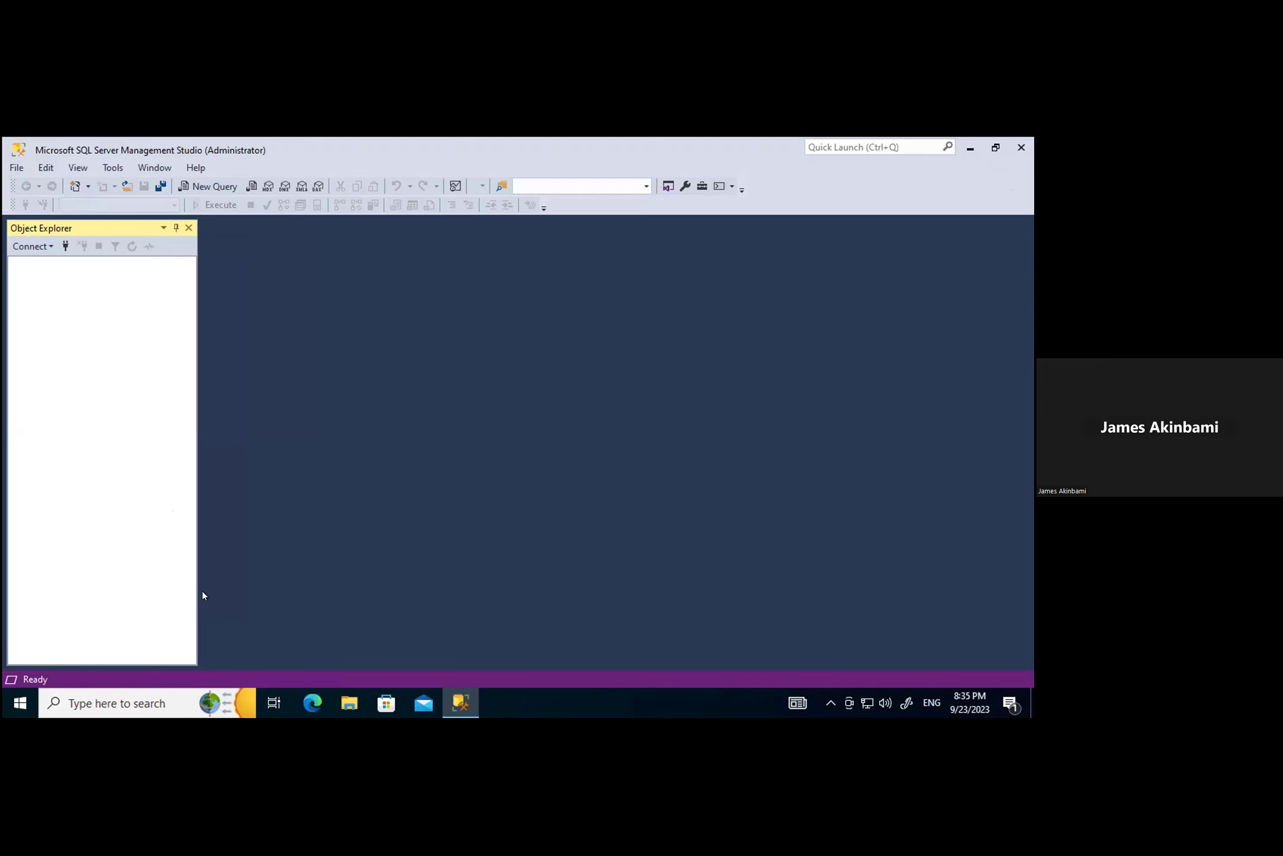
click(90, 703)
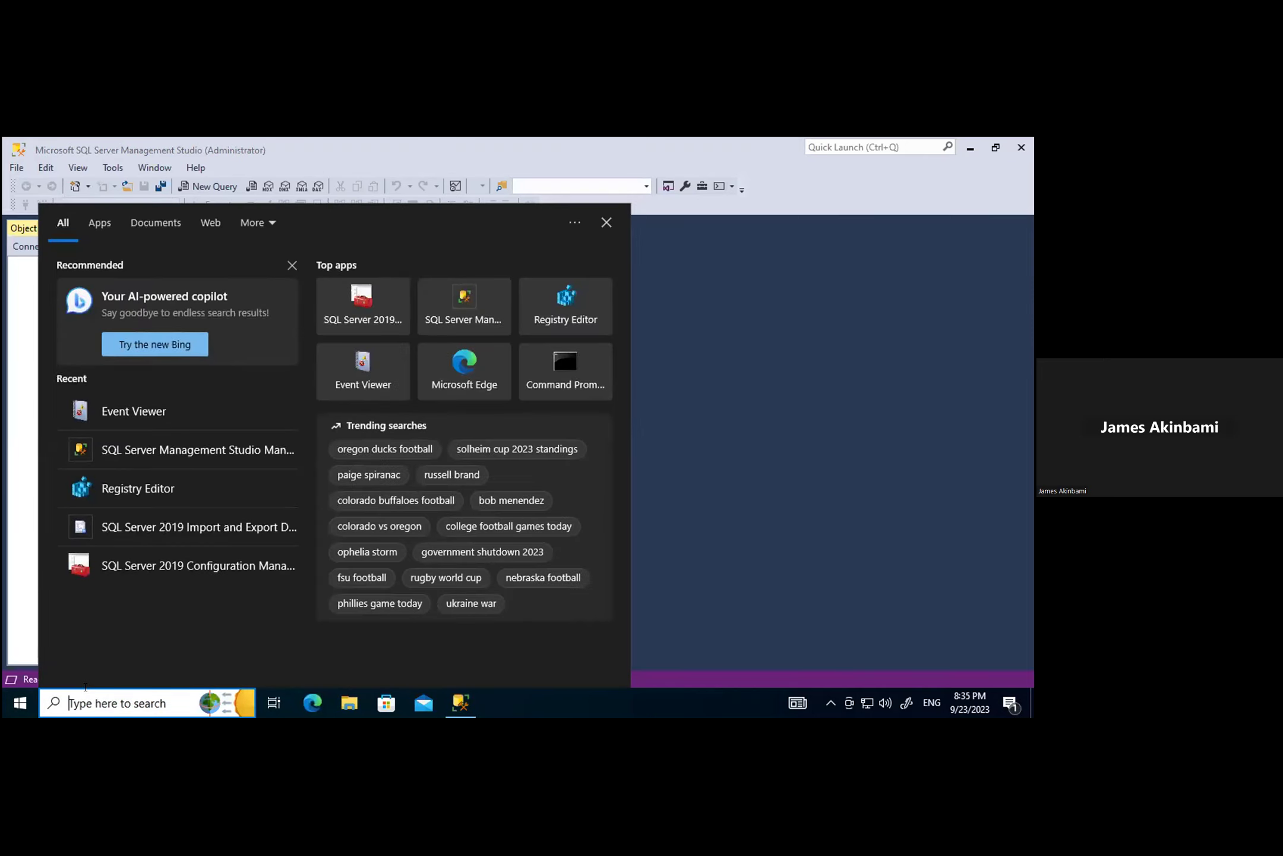
text(eve)
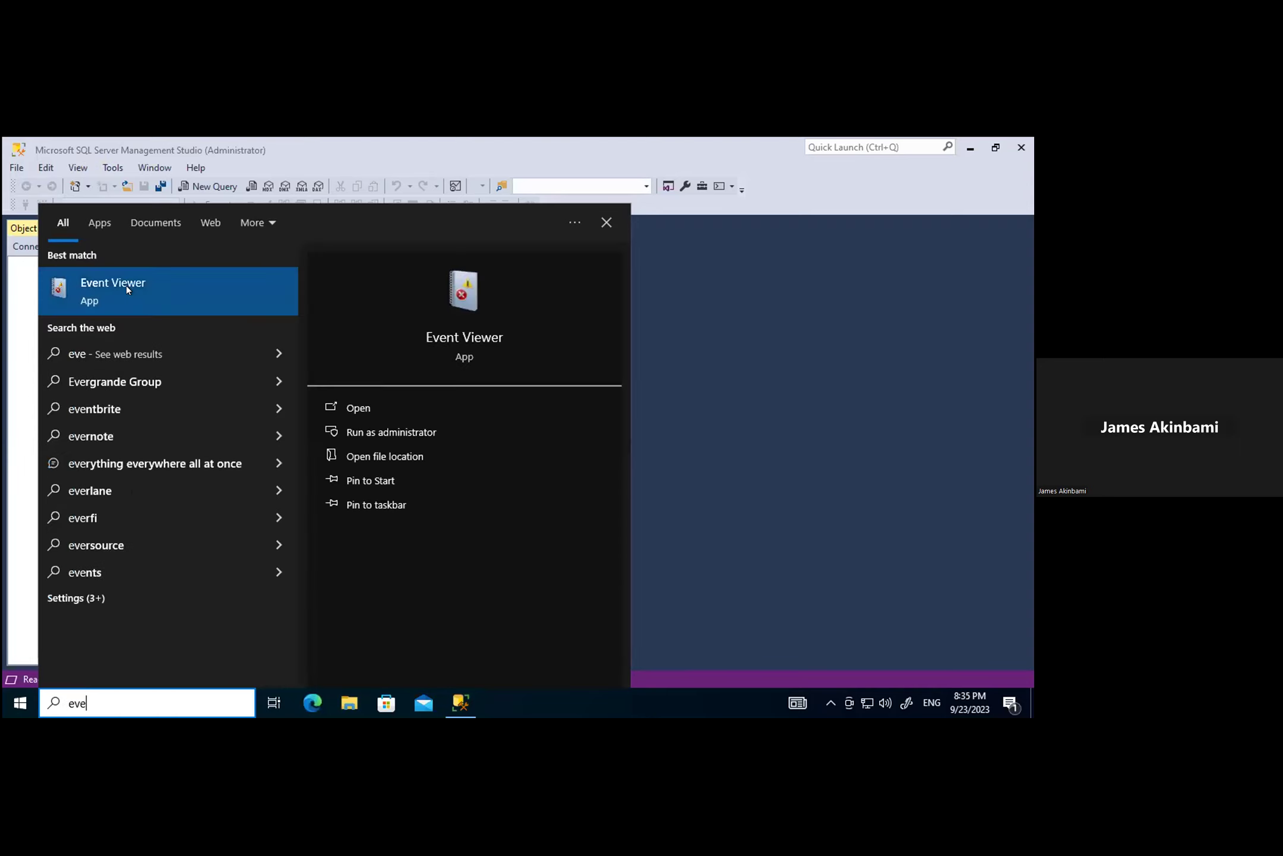
click(127, 286)
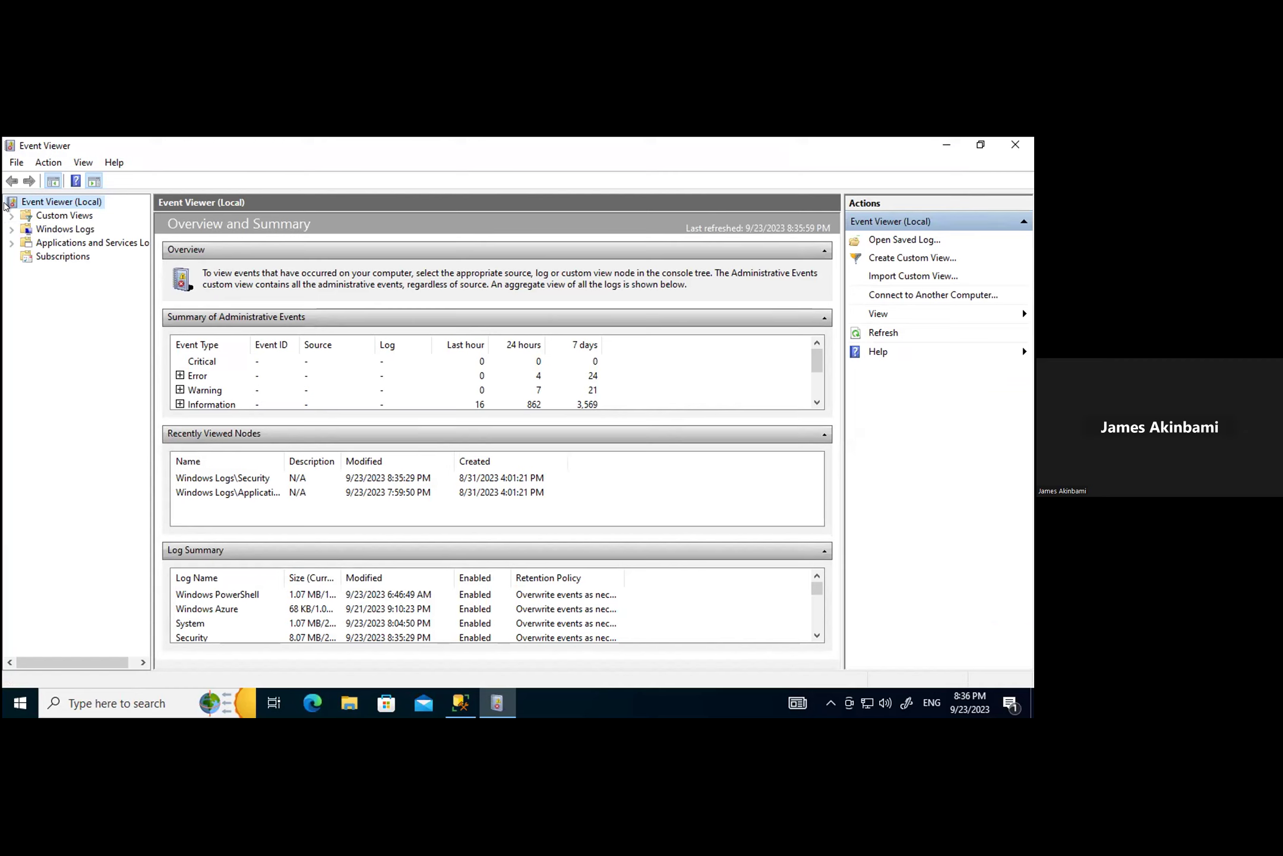
Step: Expand the Windows Logs node in Event Viewer's left console tree
mouse_move(5, 143)
click(10, 230)
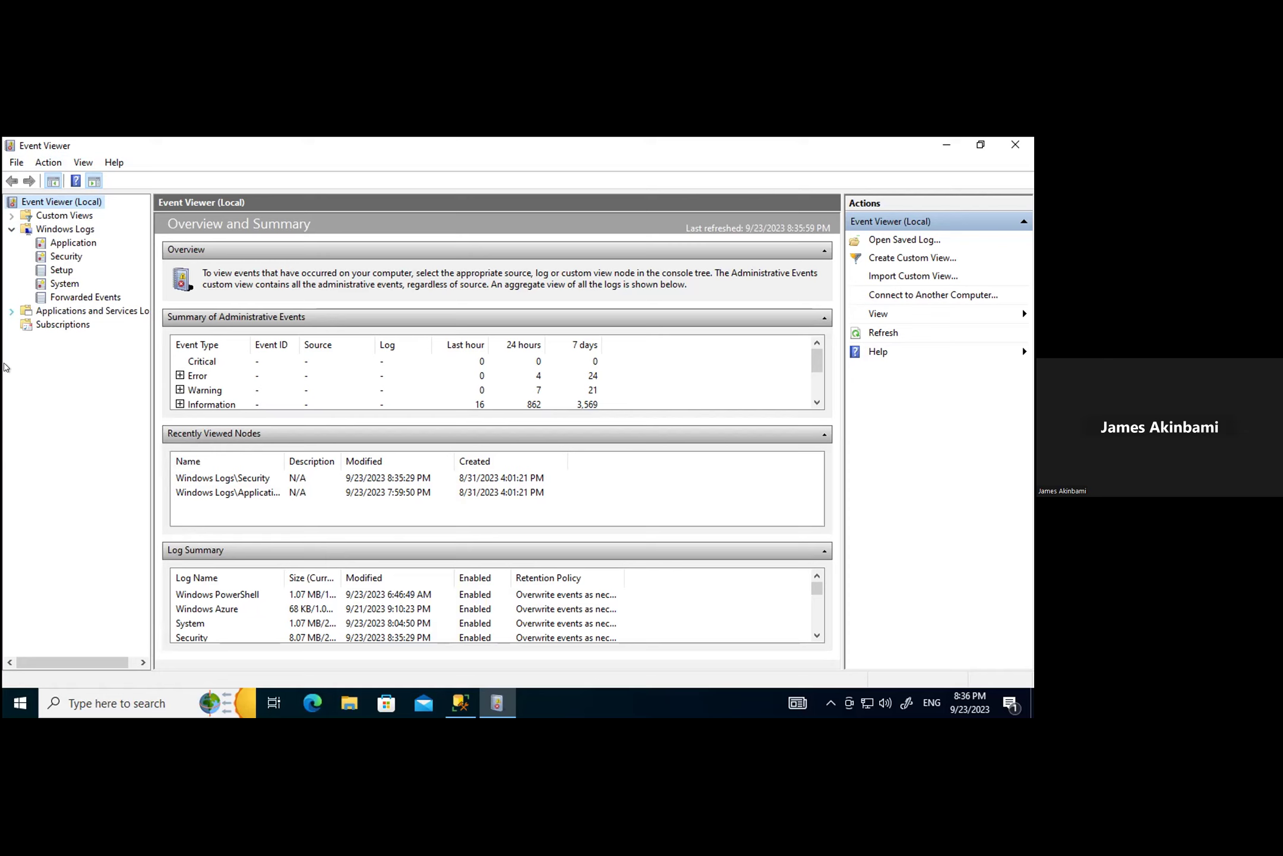
Step: Open the Security log, enlarge the event list, and widen the Event ID and Keywords columns
click(60, 256)
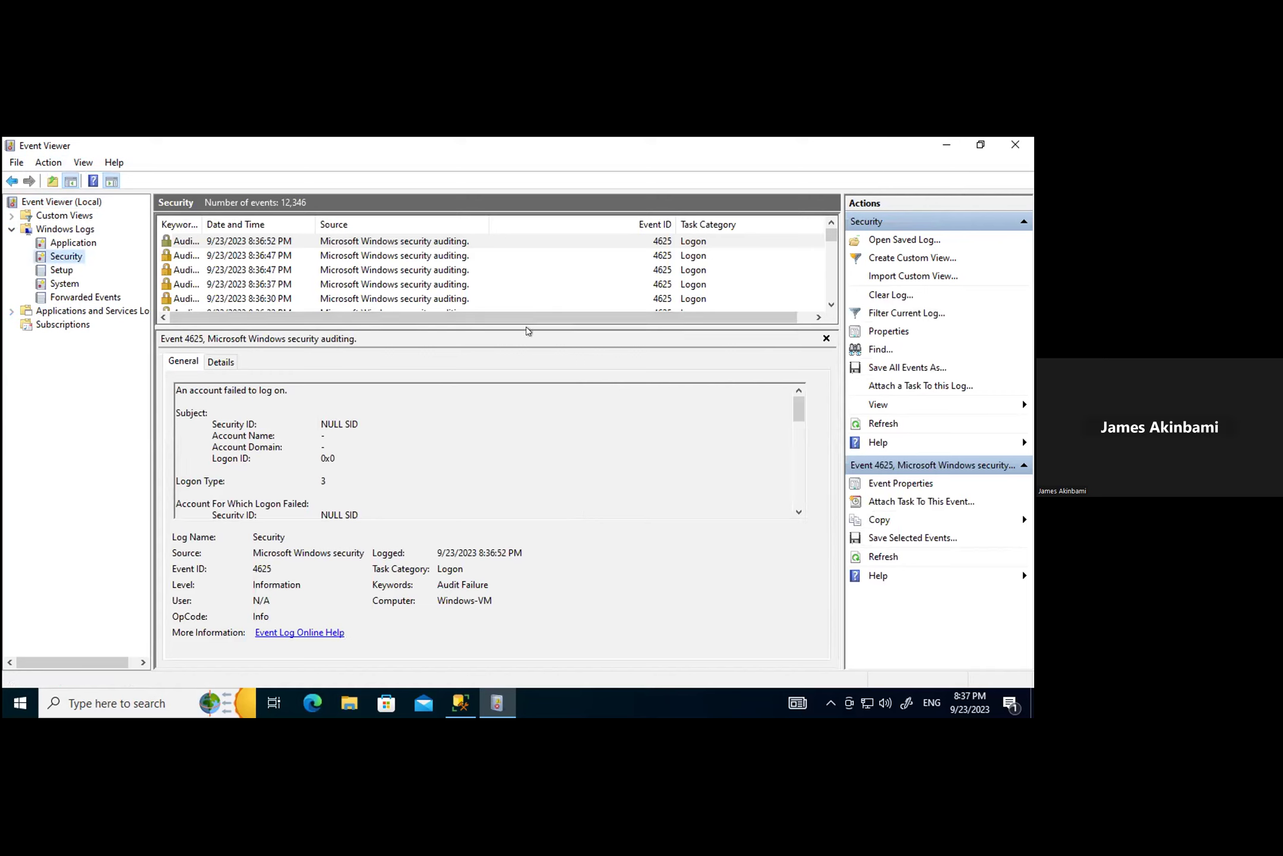
drag(523, 318, 584, 679)
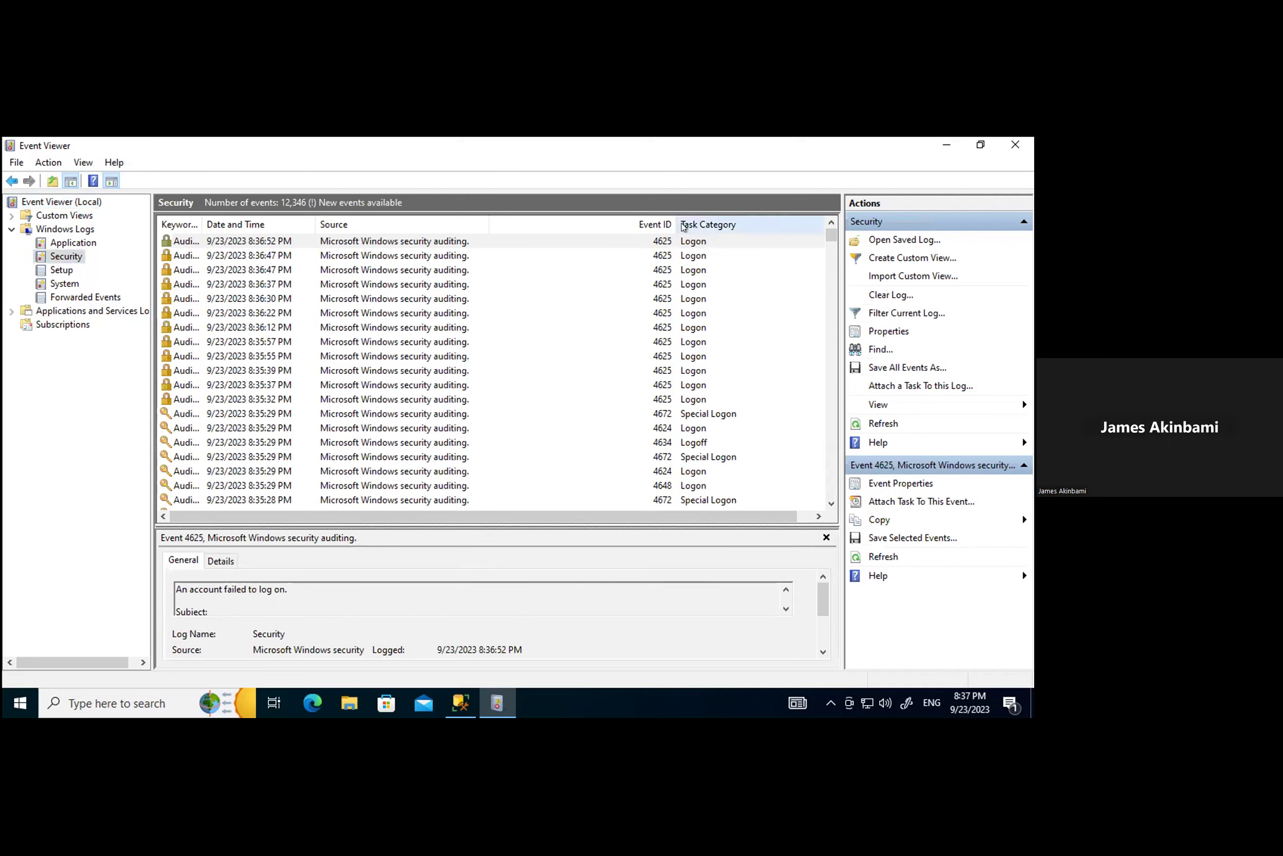
drag(674, 216, 732, 217)
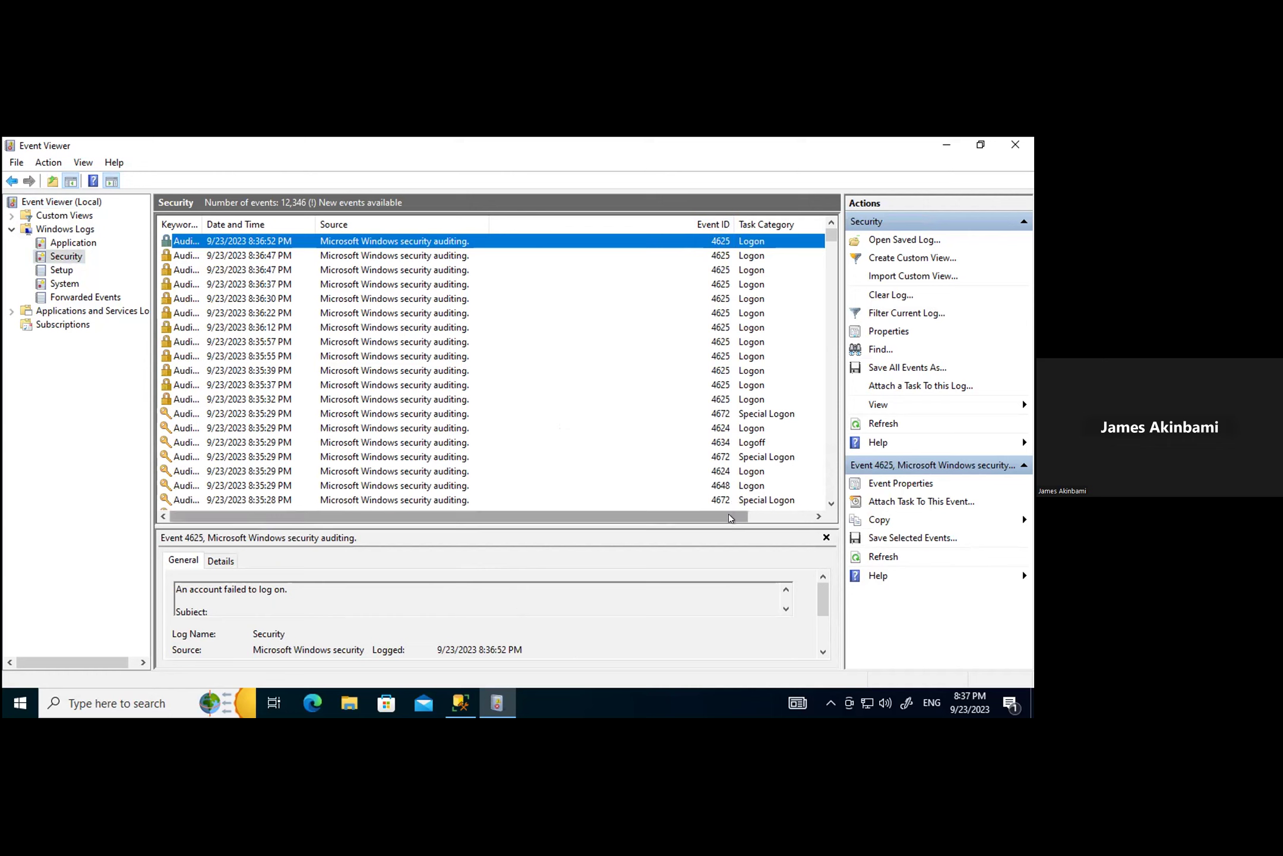
mouse_move(728, 520)
mouse_down()
mouse_move(808, 521)
mouse_move(743, 521)
mouse_up()
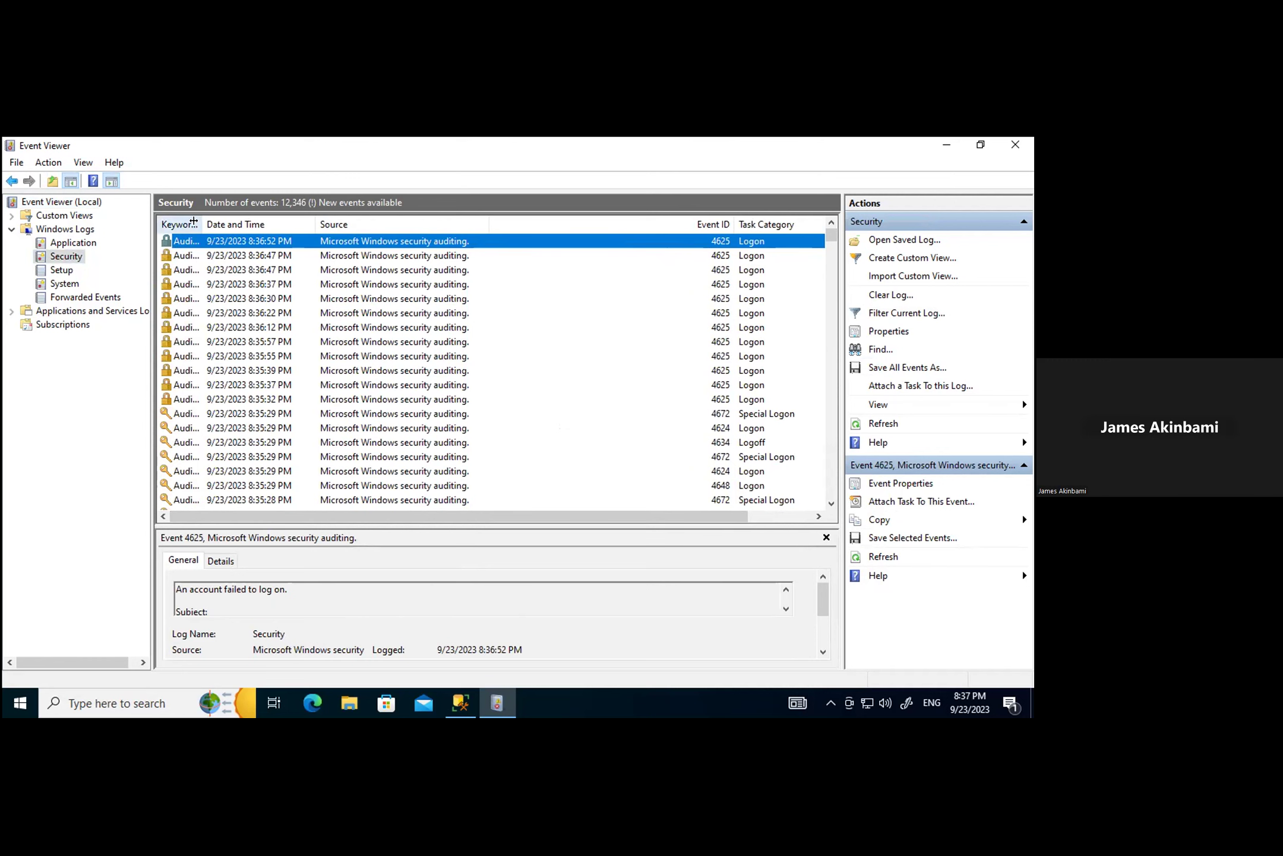
drag(202, 224, 327, 226)
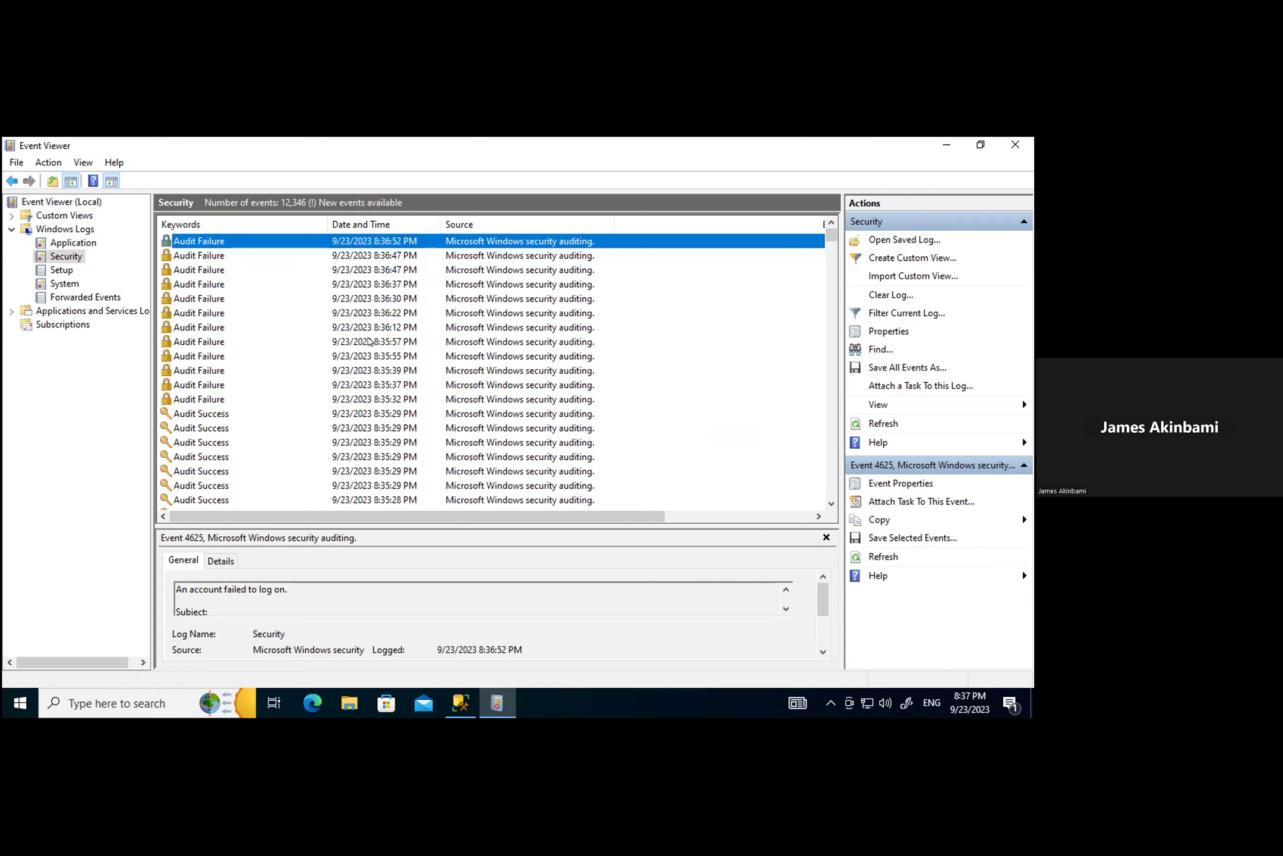
Step: Scroll the event list sideways to check the Event ID values, then open Filter Current Log
scroll(372, 356, down, 10)
scroll(372, 356, up, 10)
drag(493, 520, 736, 519)
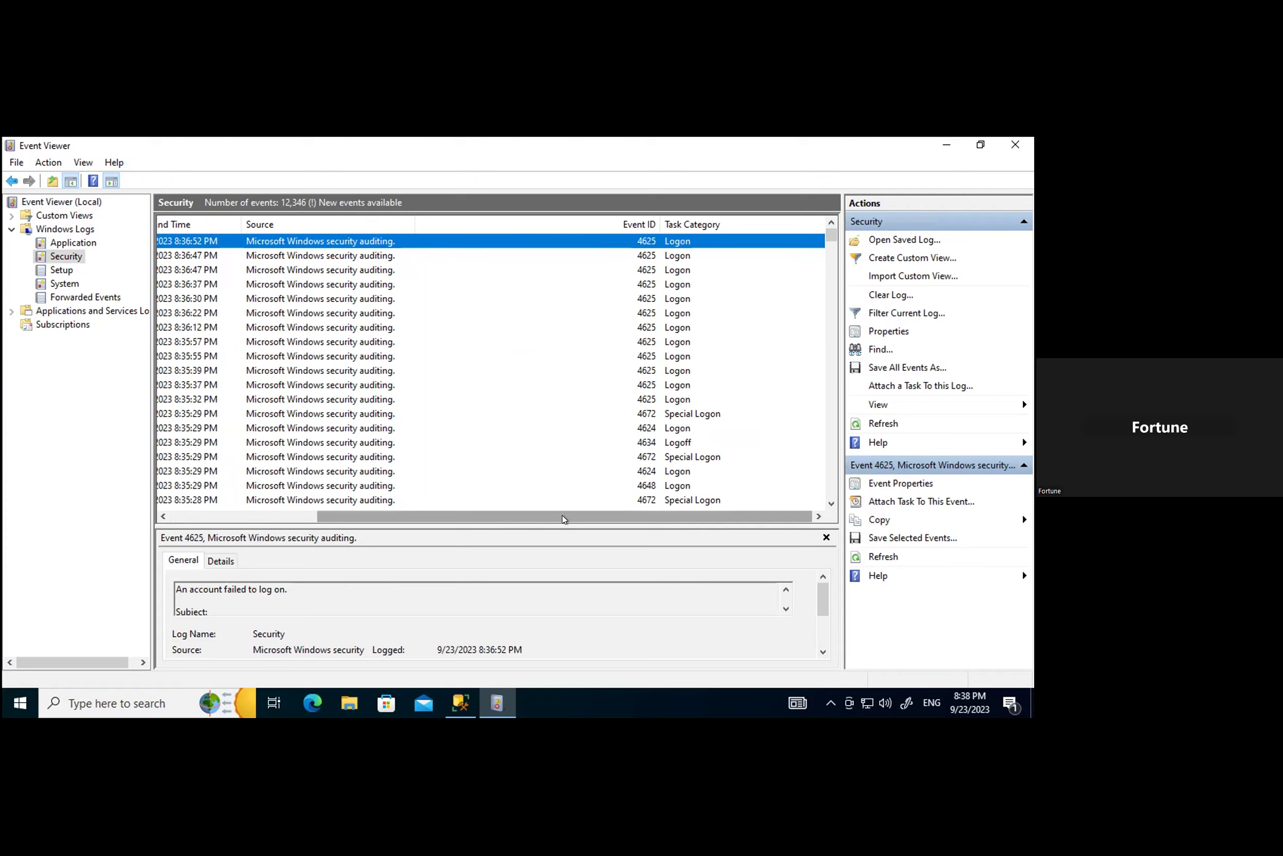
drag(563, 518, 383, 543)
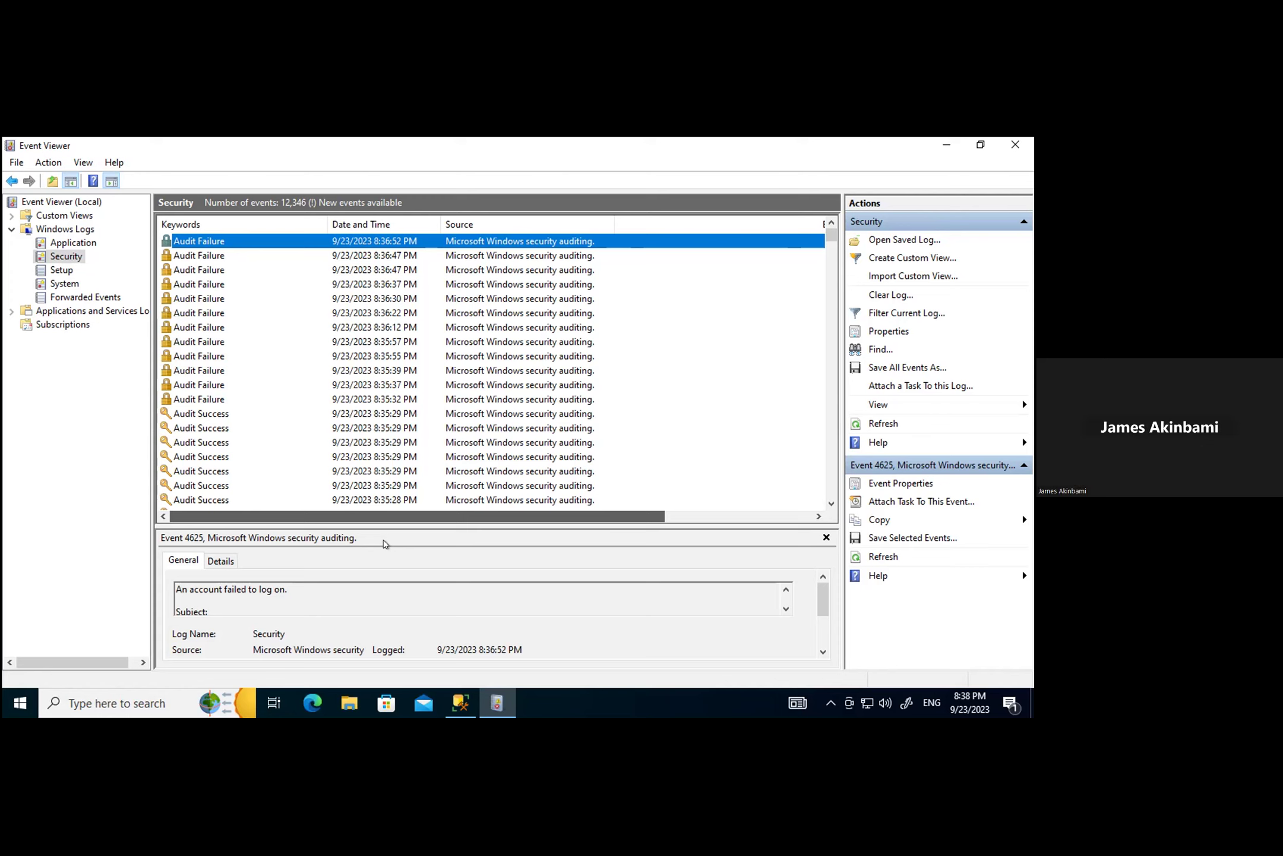
drag(432, 533, 688, 534)
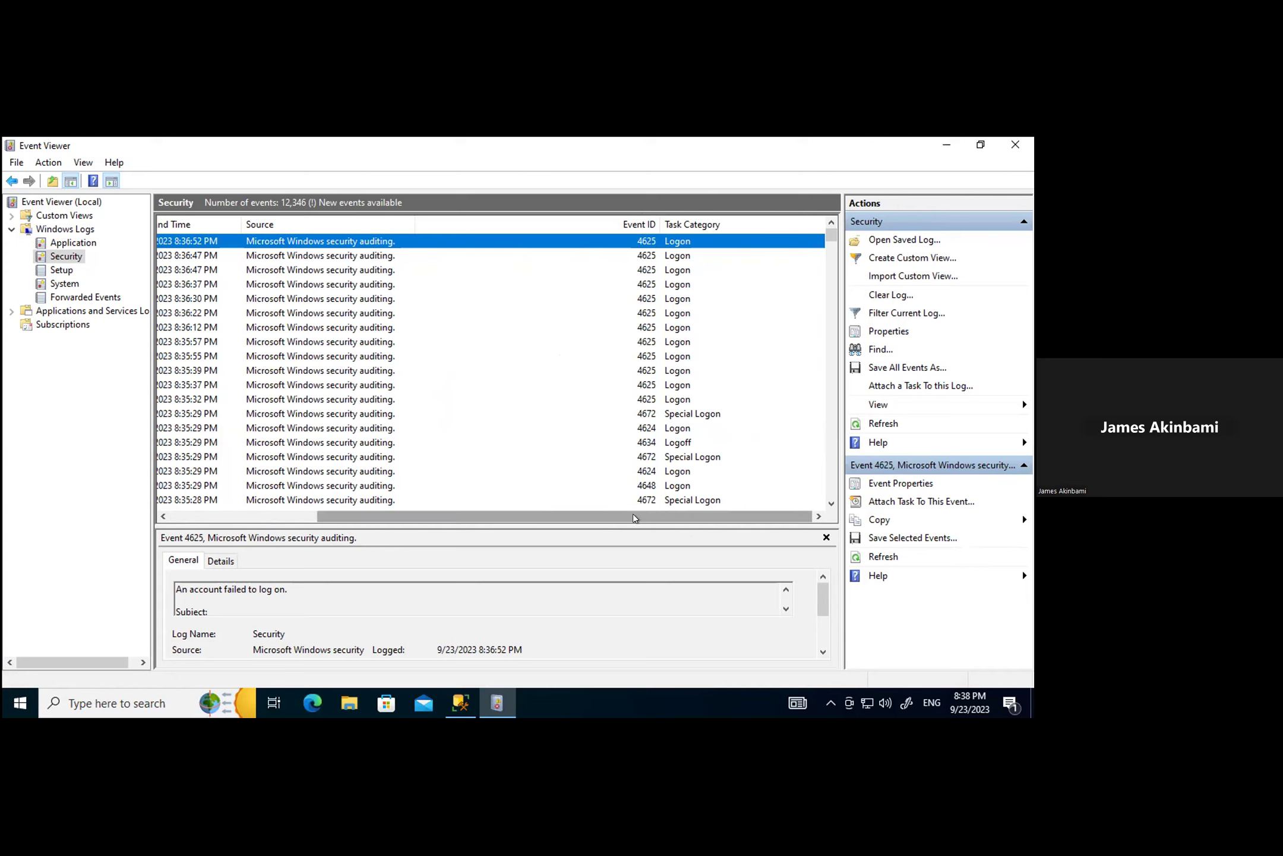
drag(634, 518, 475, 521)
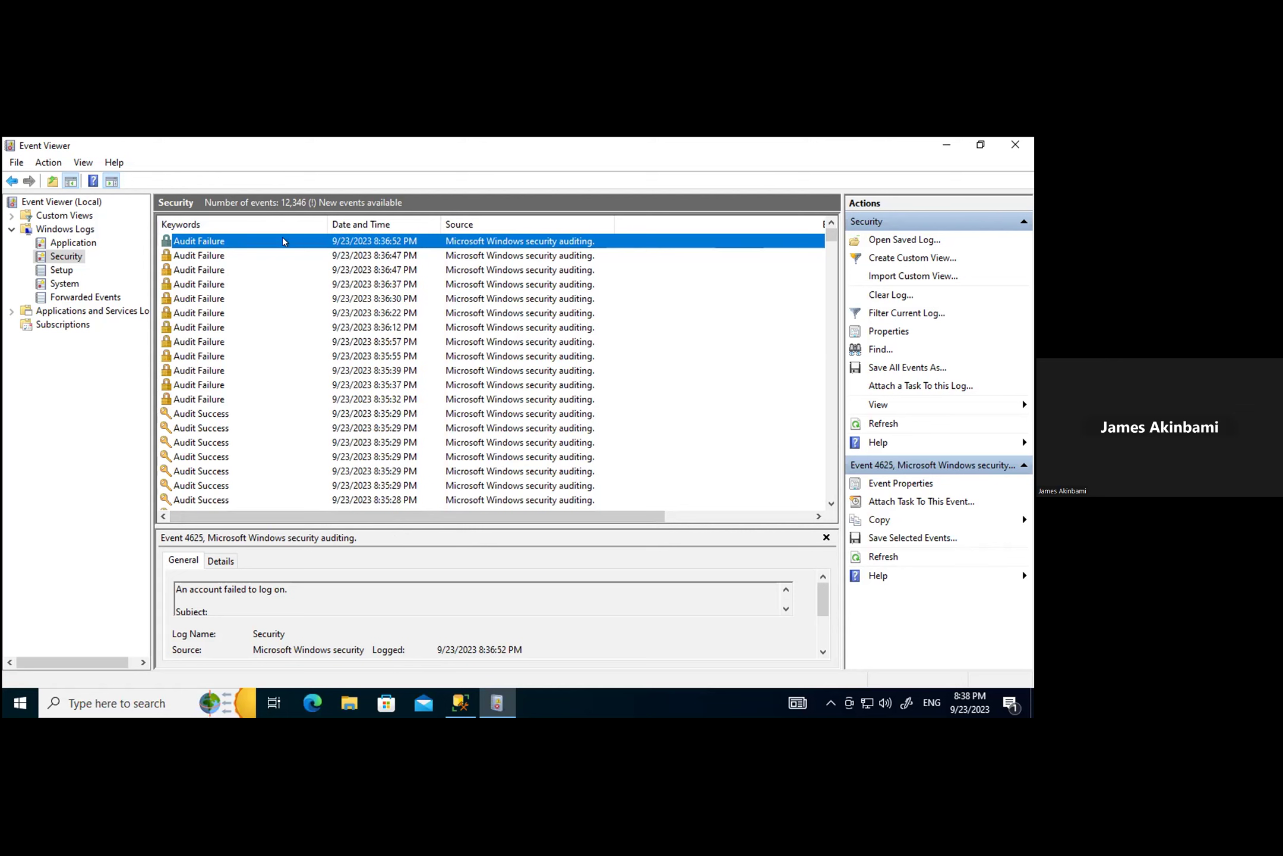
drag(541, 516, 699, 540)
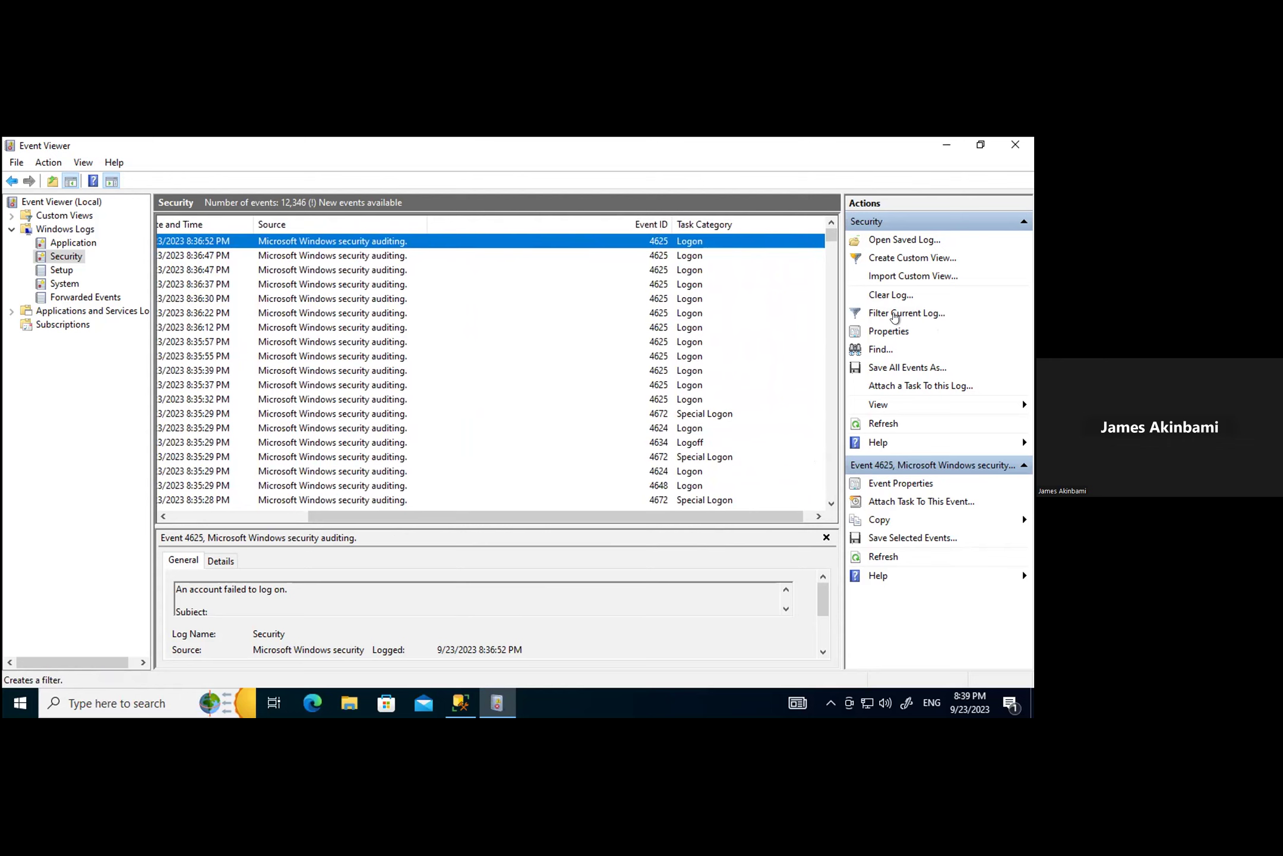
click(895, 314)
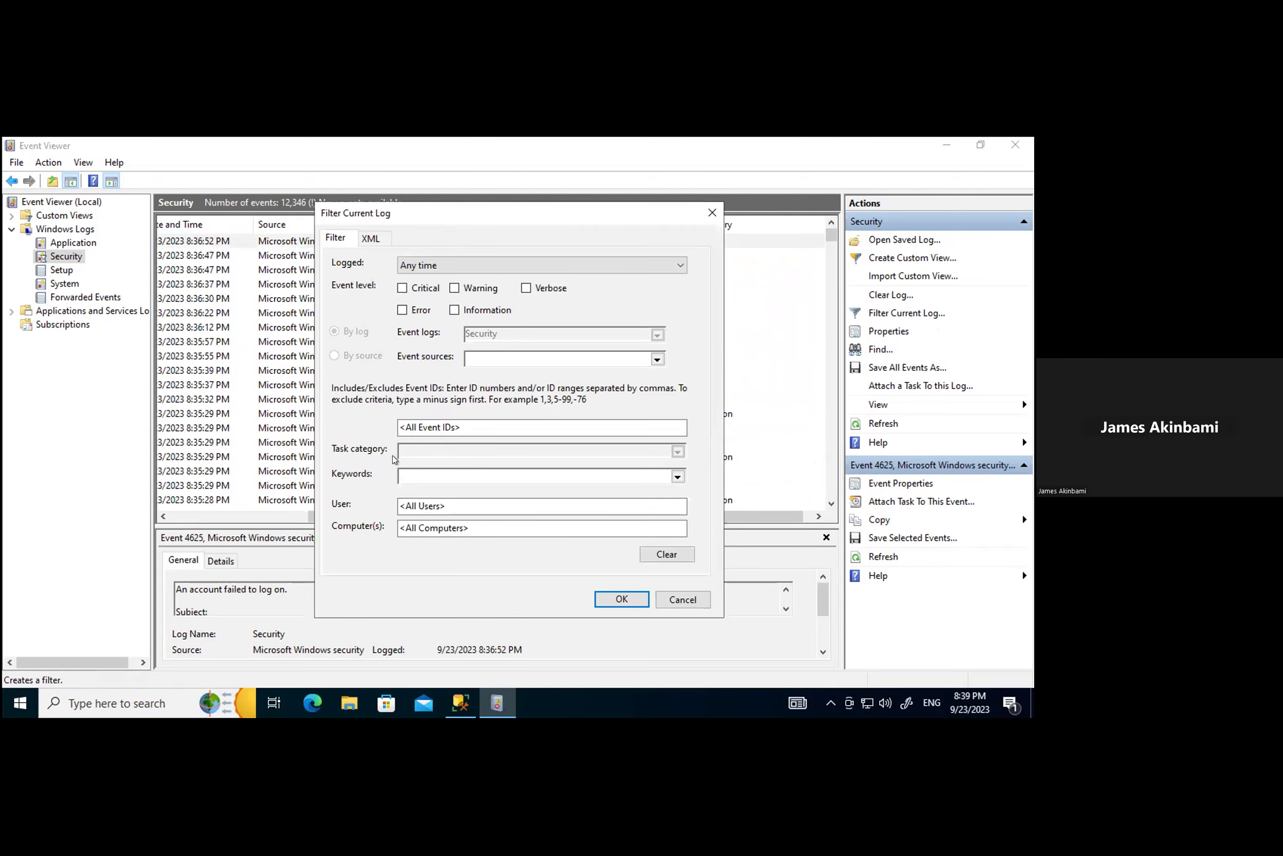
Step: Enter 4625 in the filter's Event IDs field and apply it to the Security log
click(472, 423)
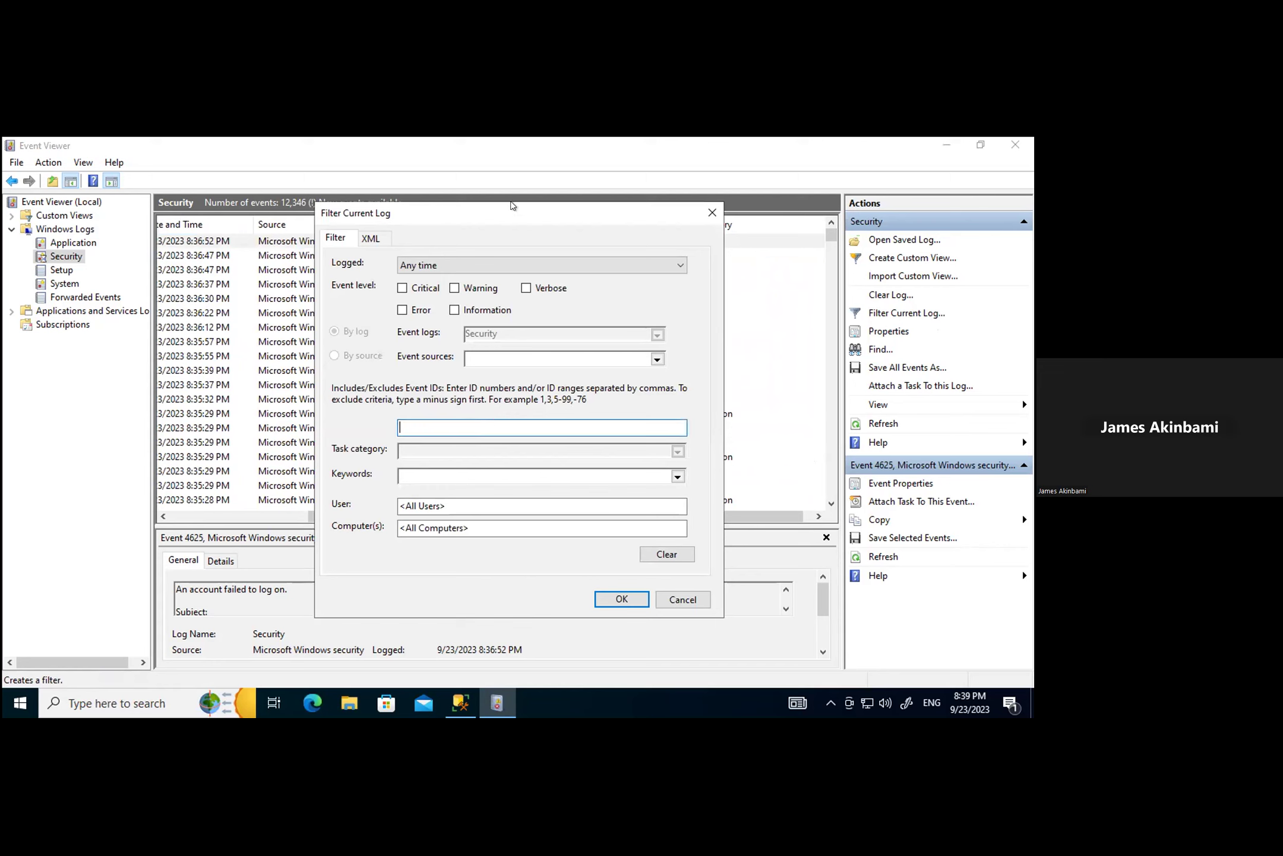
drag(481, 207, 541, 202)
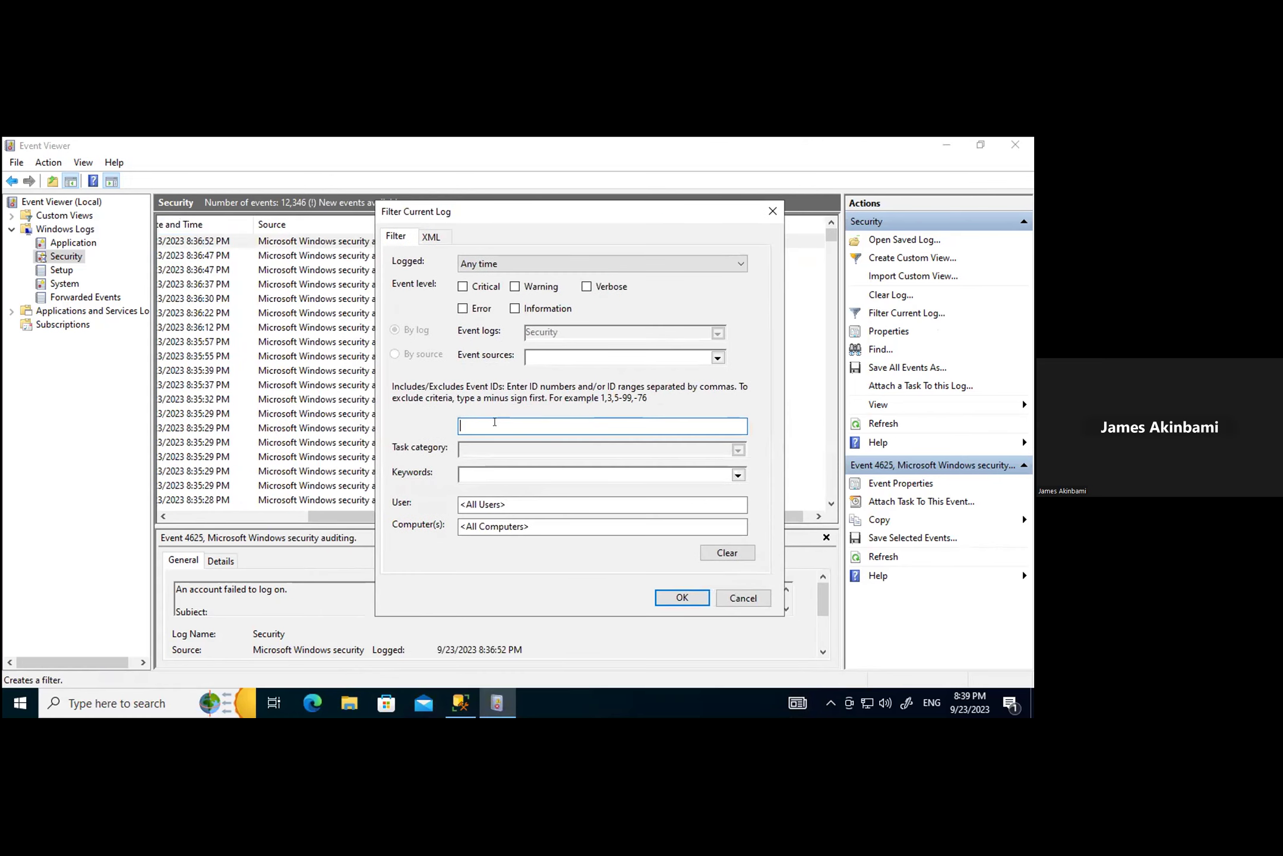
text(4625)
click(677, 589)
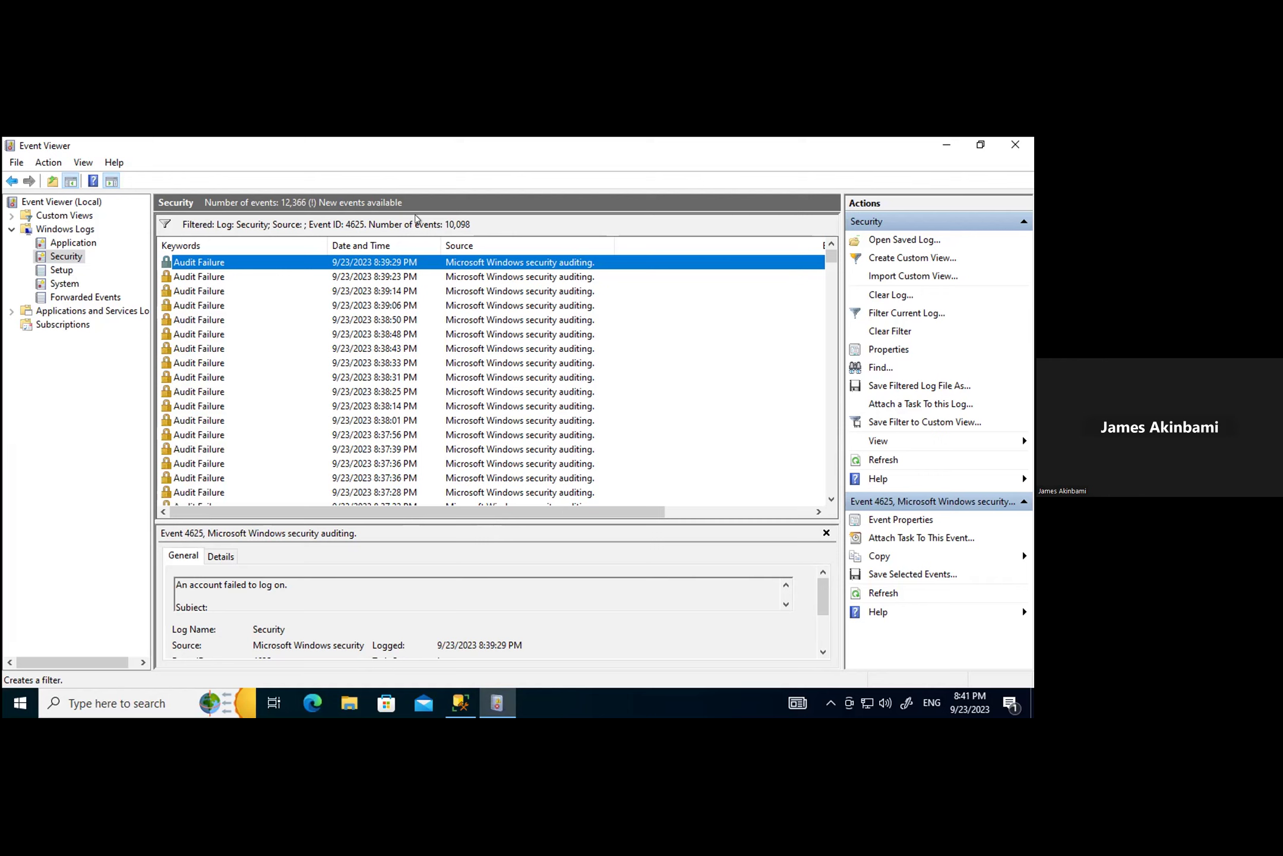
Step: Close Event Viewer and relaunch it through a search for 'eve'
click(1013, 143)
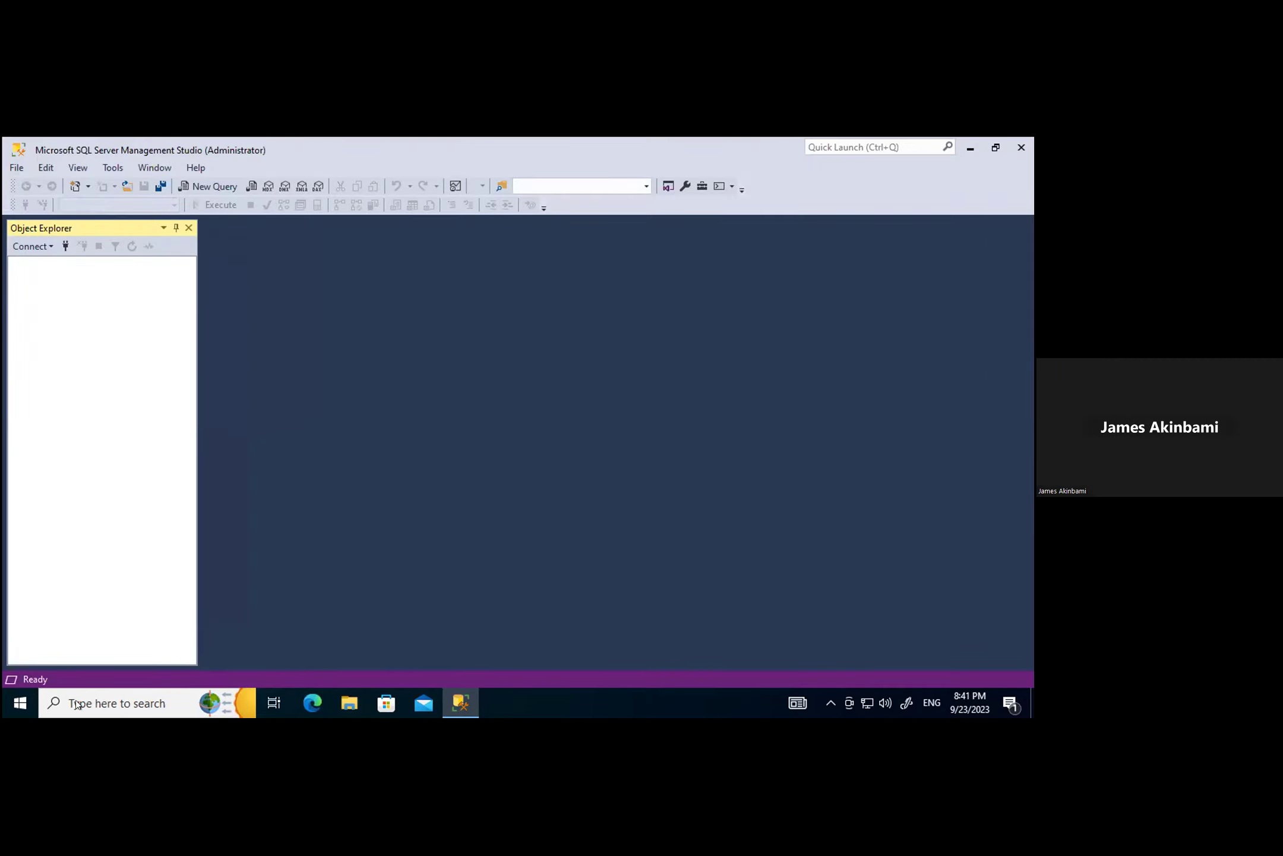
click(106, 701)
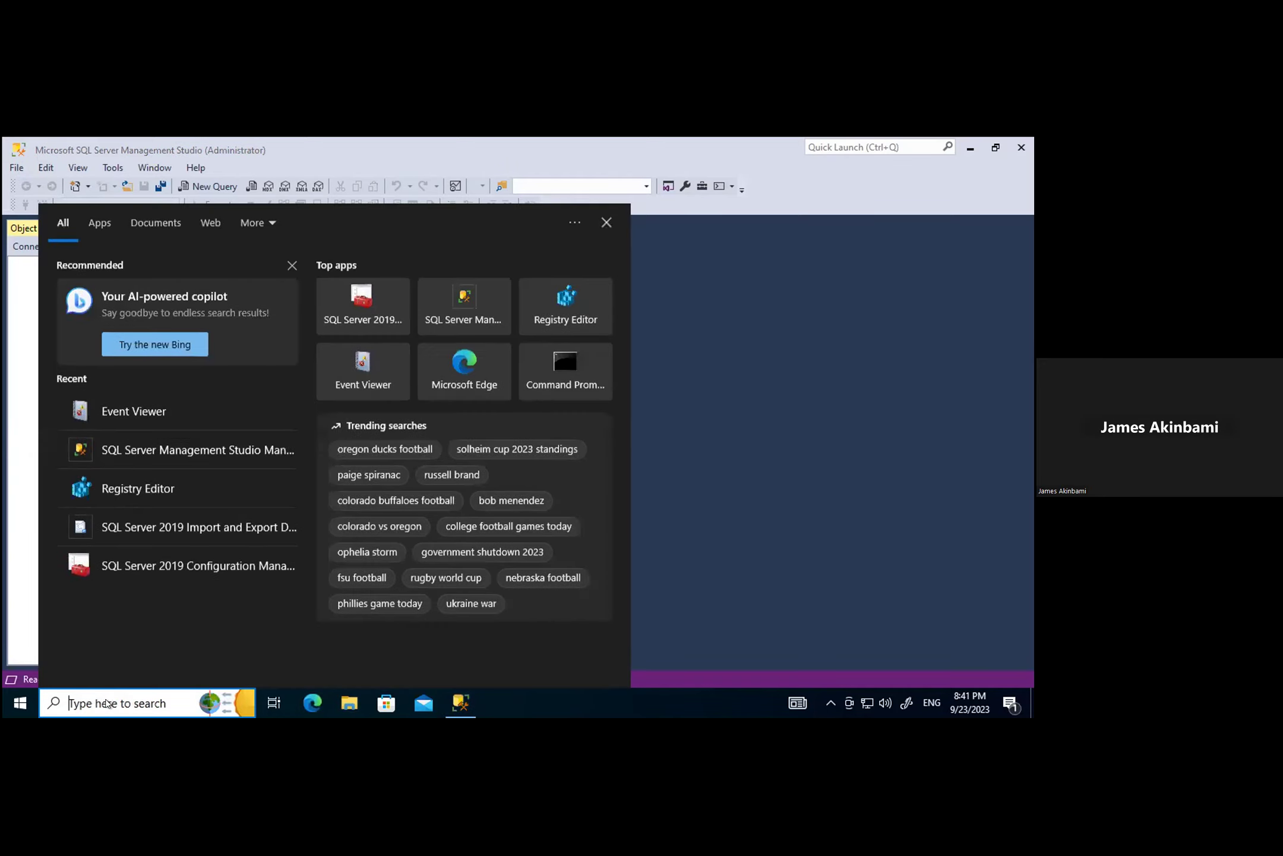
text(eve)
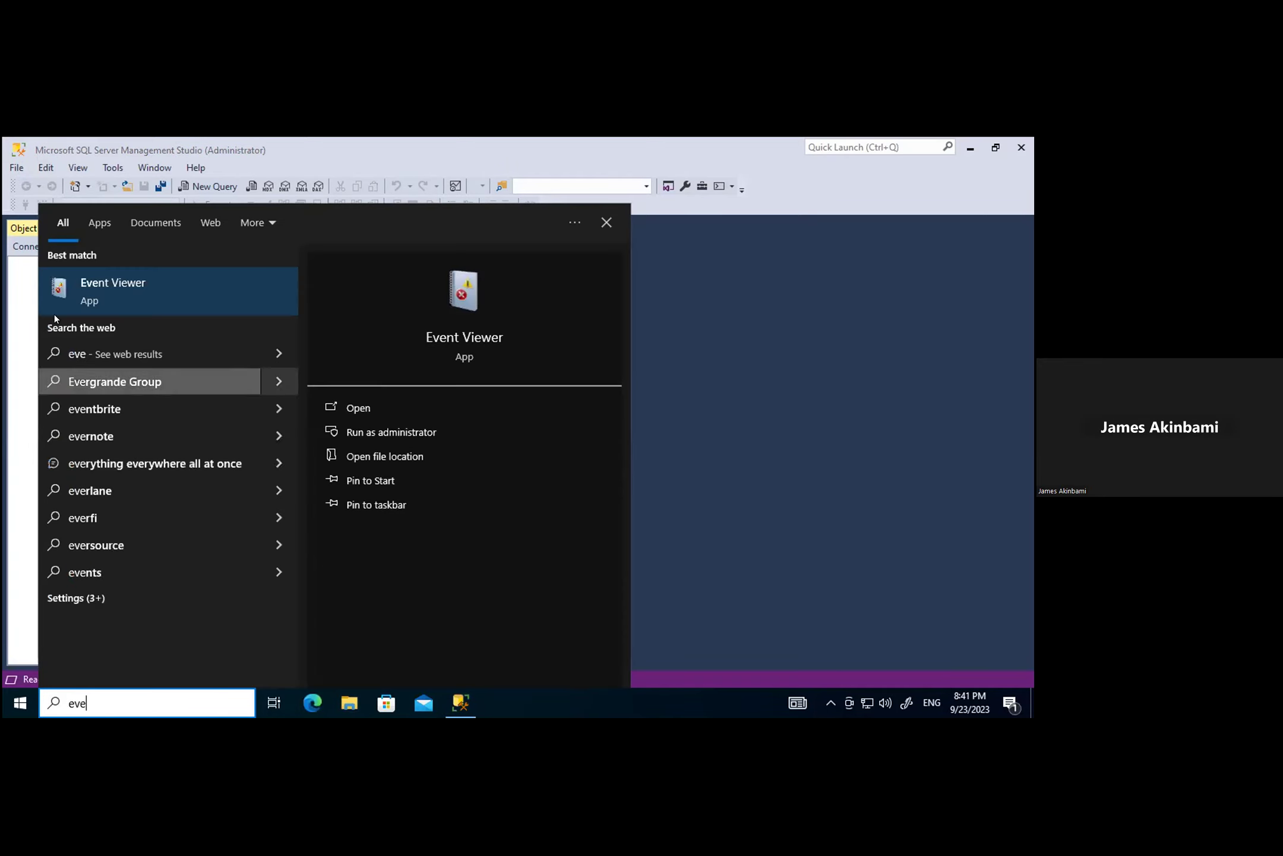
click(104, 284)
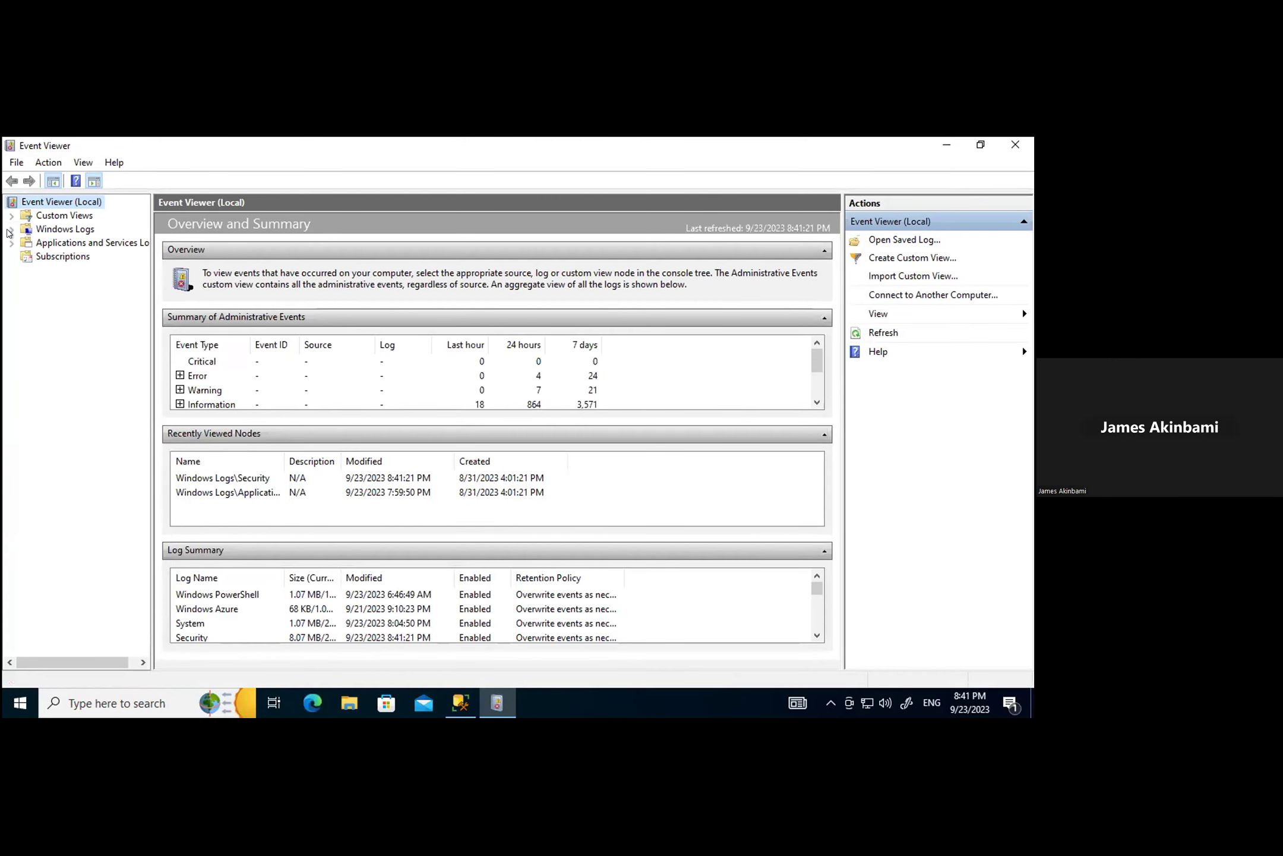
Step: Open the Security log, enlarge the event list, and select the newest failed-logon event
click(11, 229)
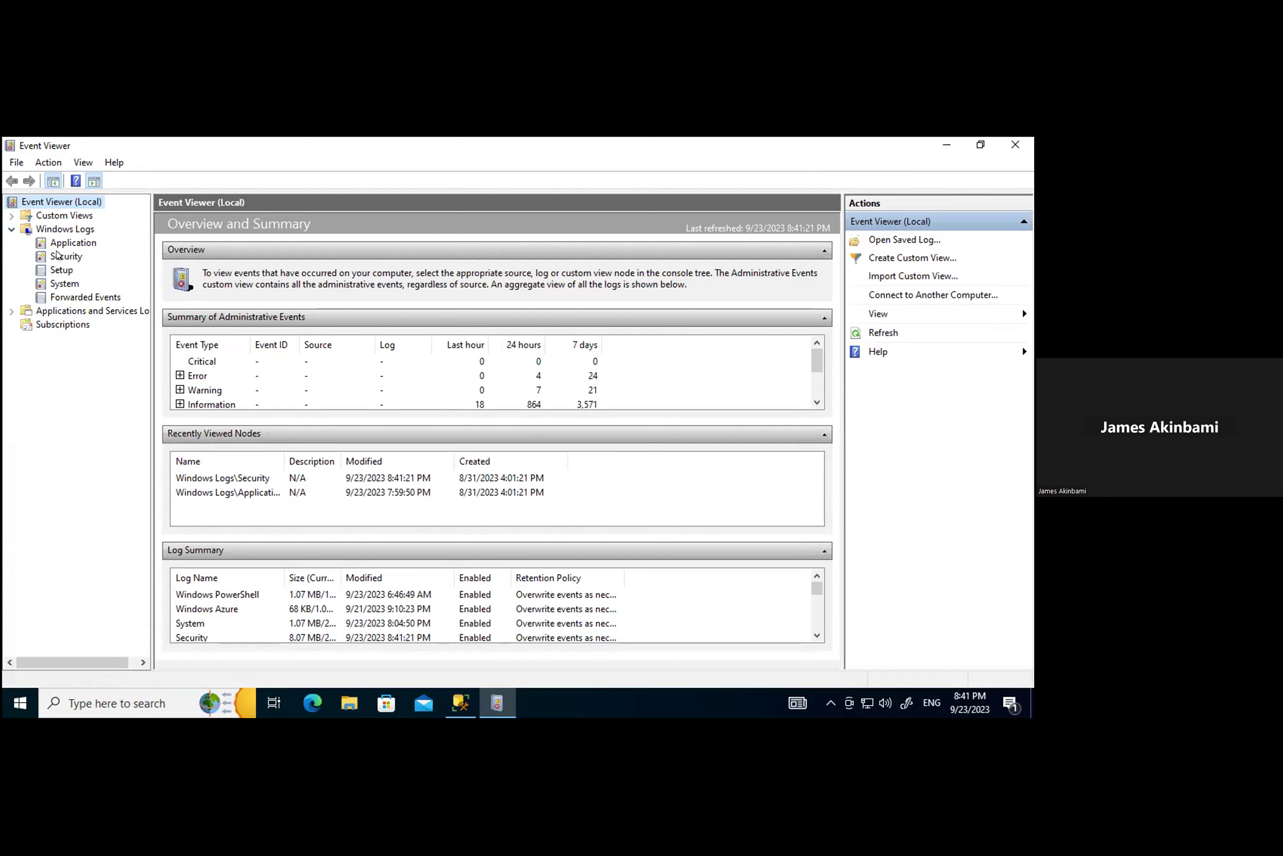
click(59, 256)
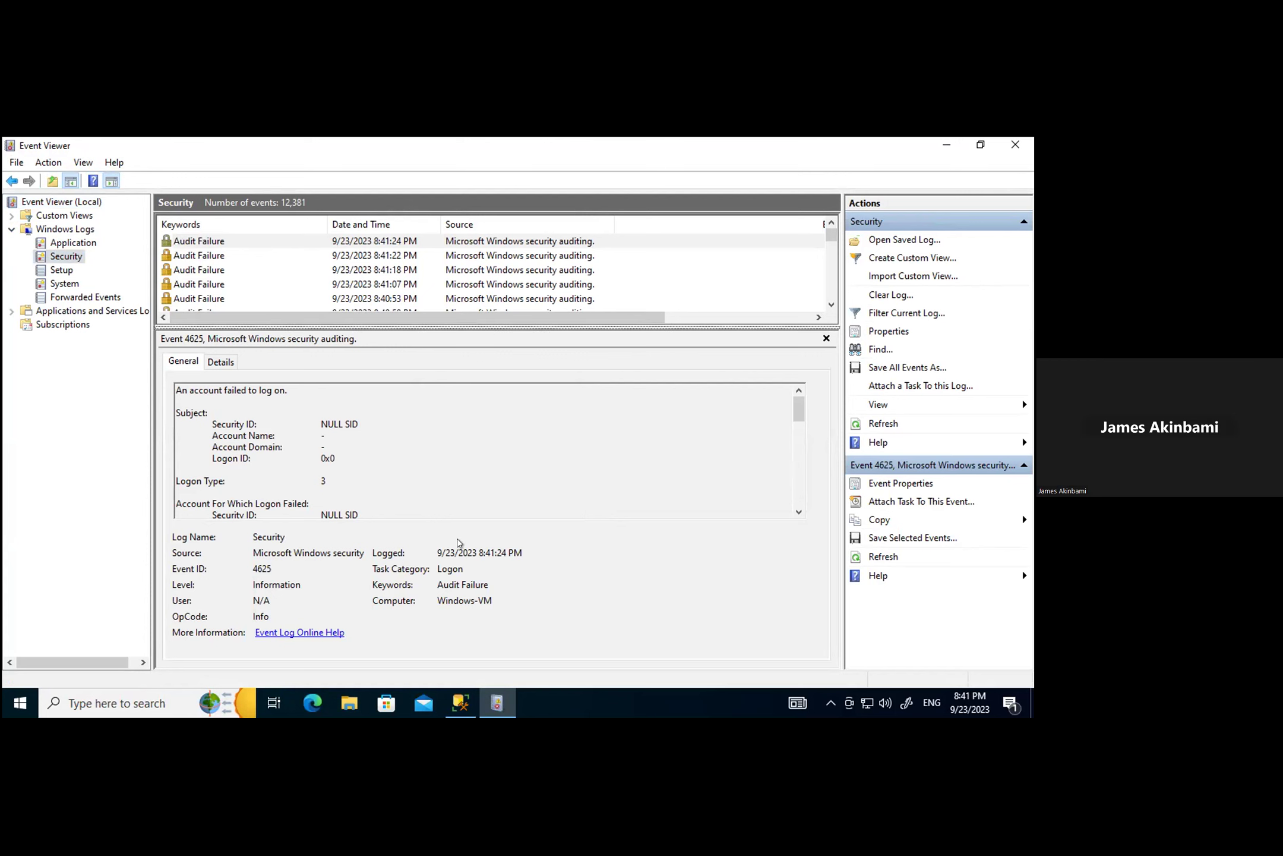
drag(458, 327, 458, 538)
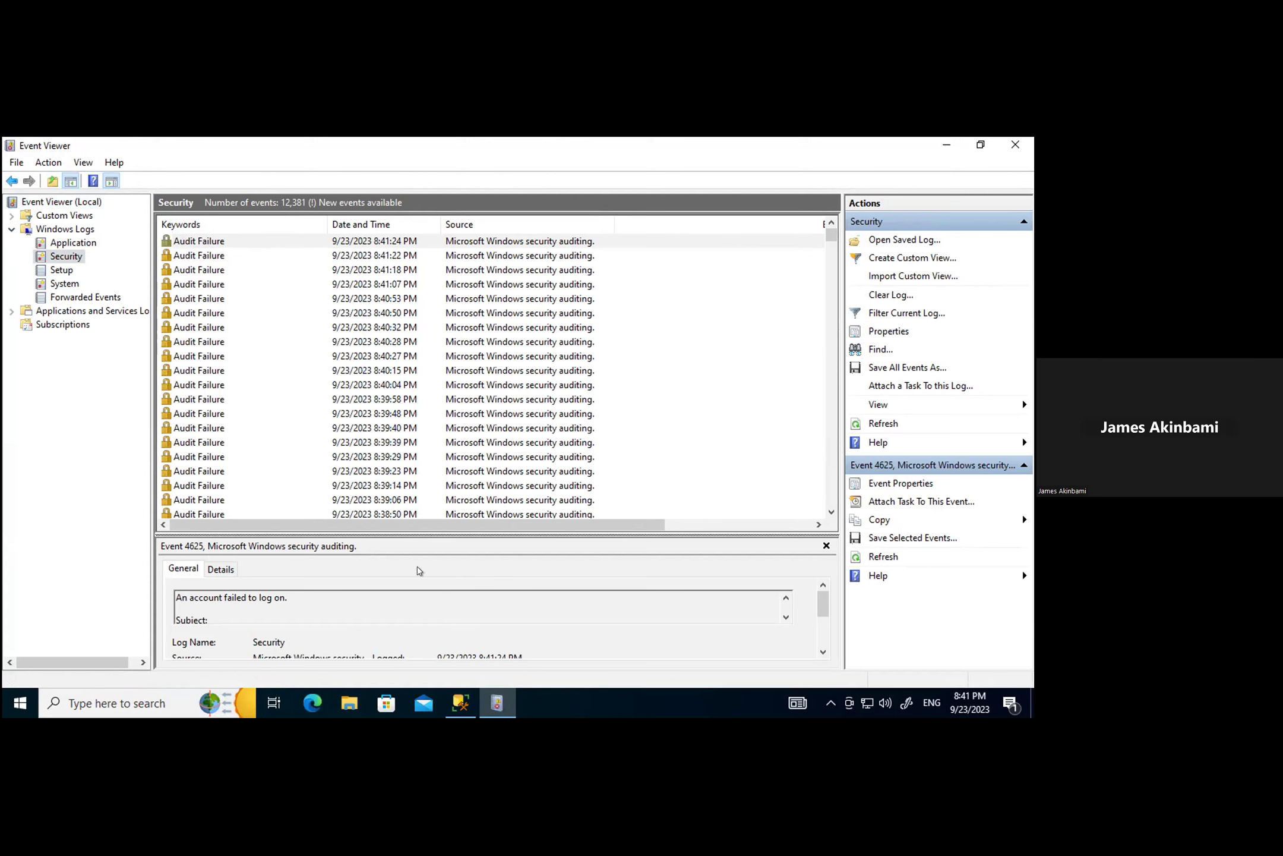
drag(616, 524, 782, 524)
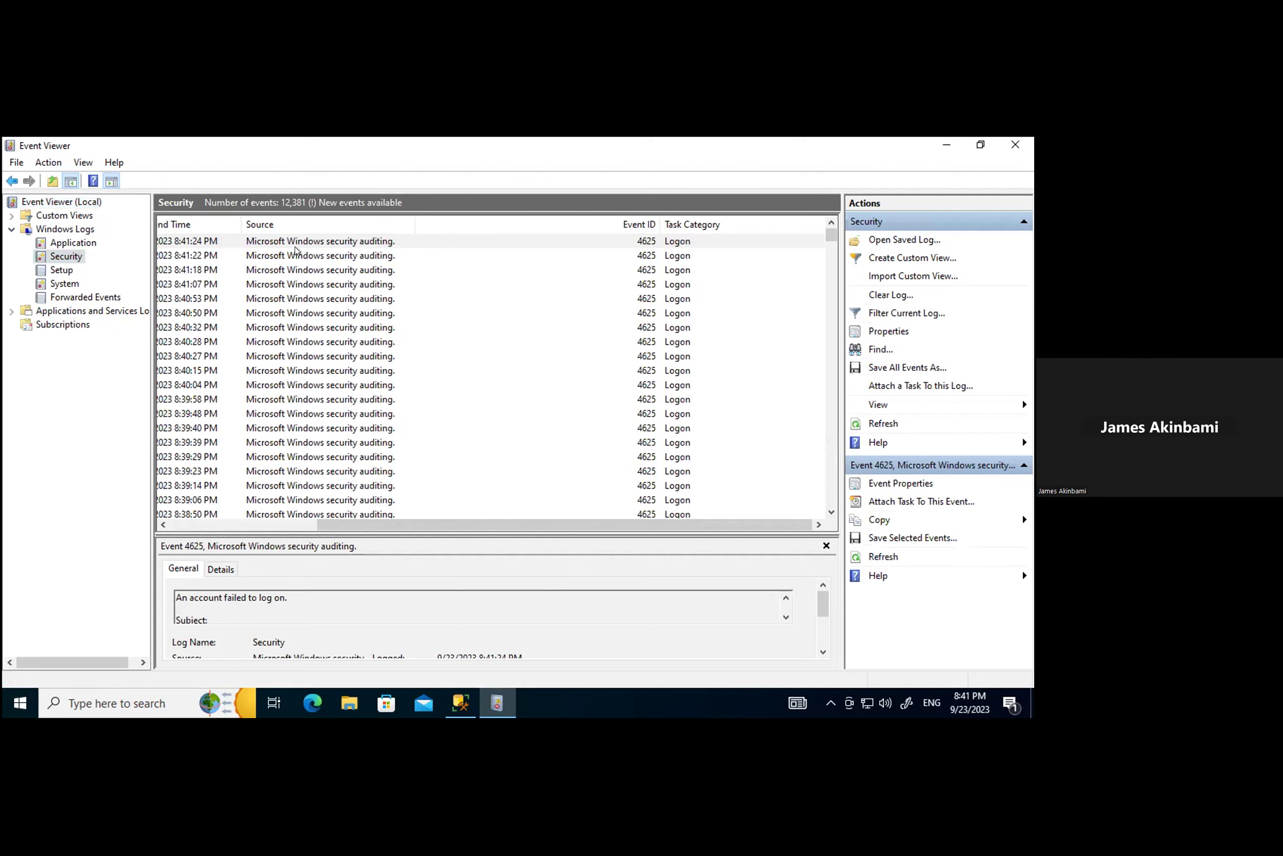
click(271, 242)
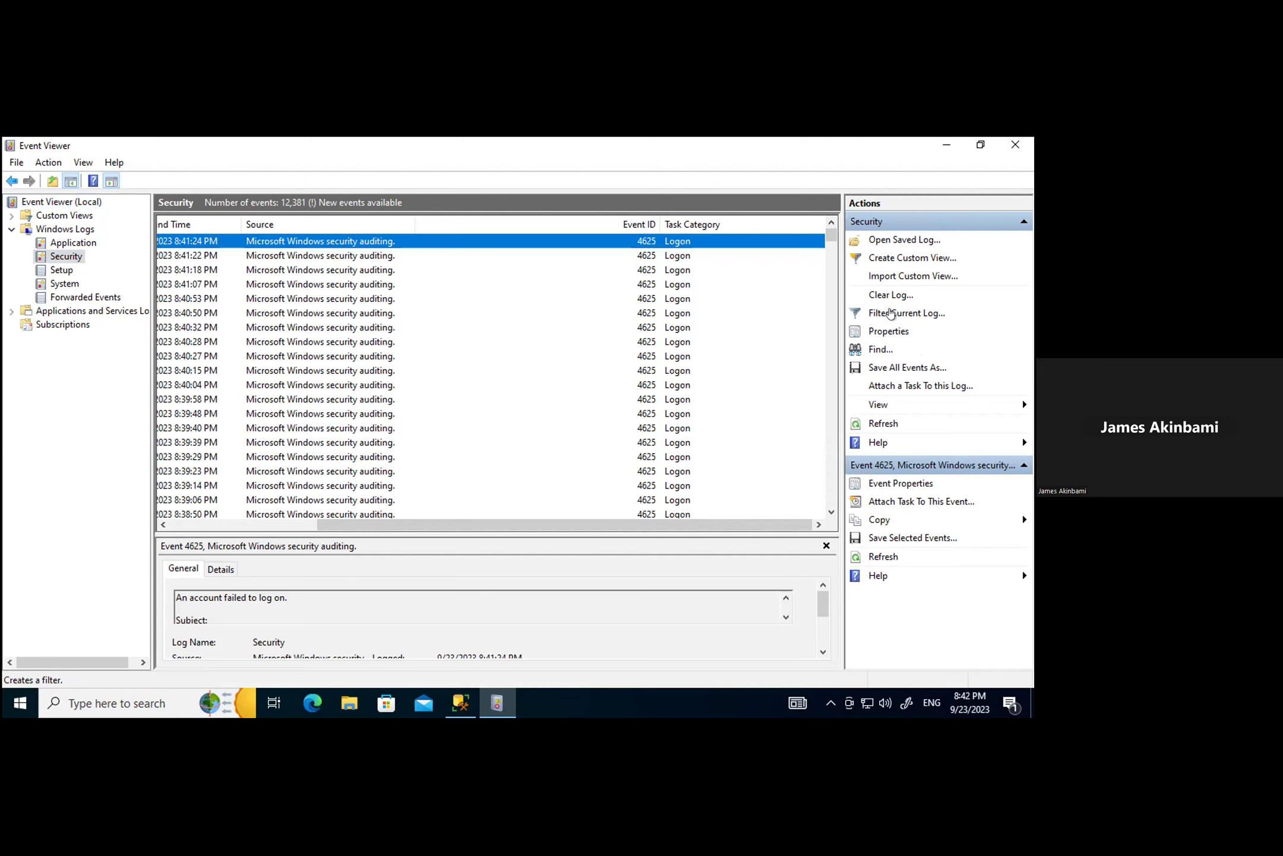
Step: Filter the Security log to Event ID 4625, correcting a mistyped 4624
click(892, 313)
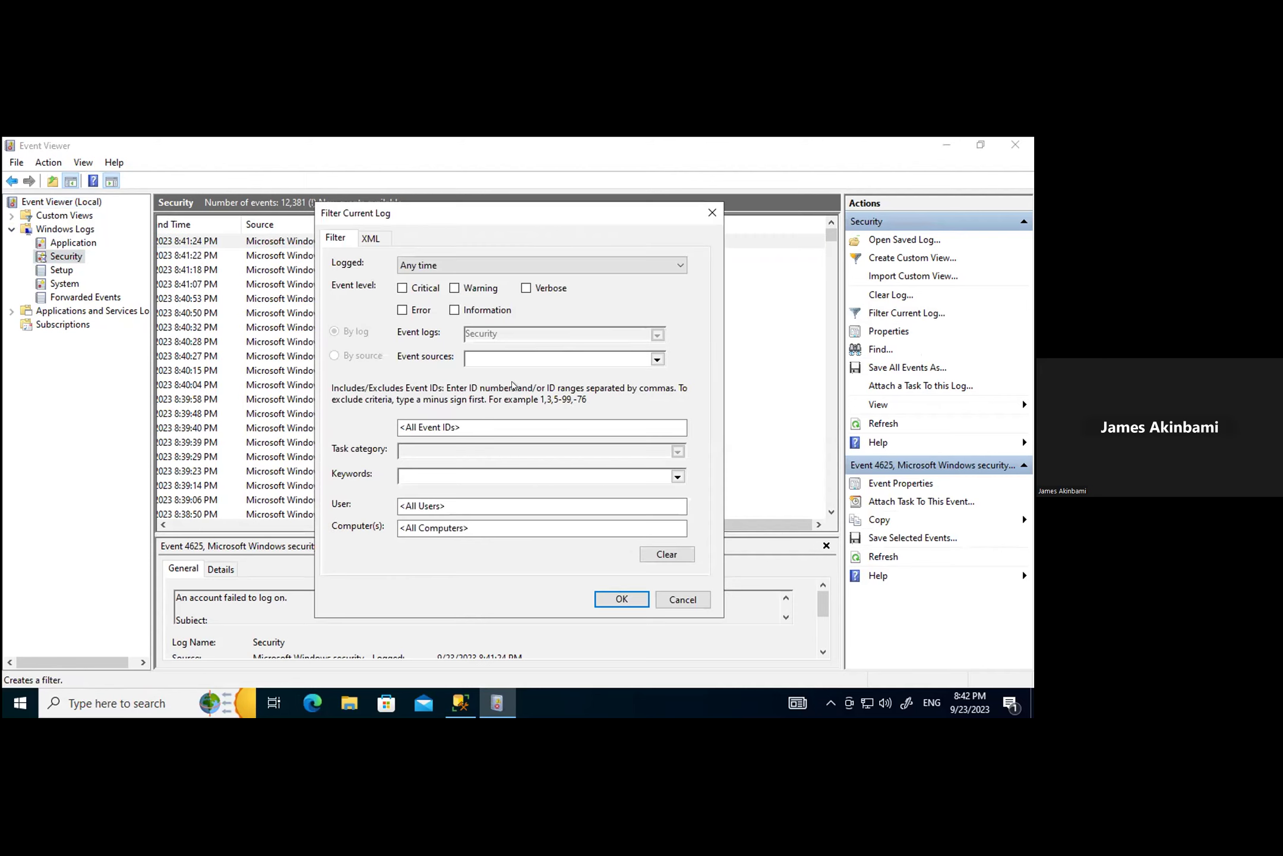
click(483, 425)
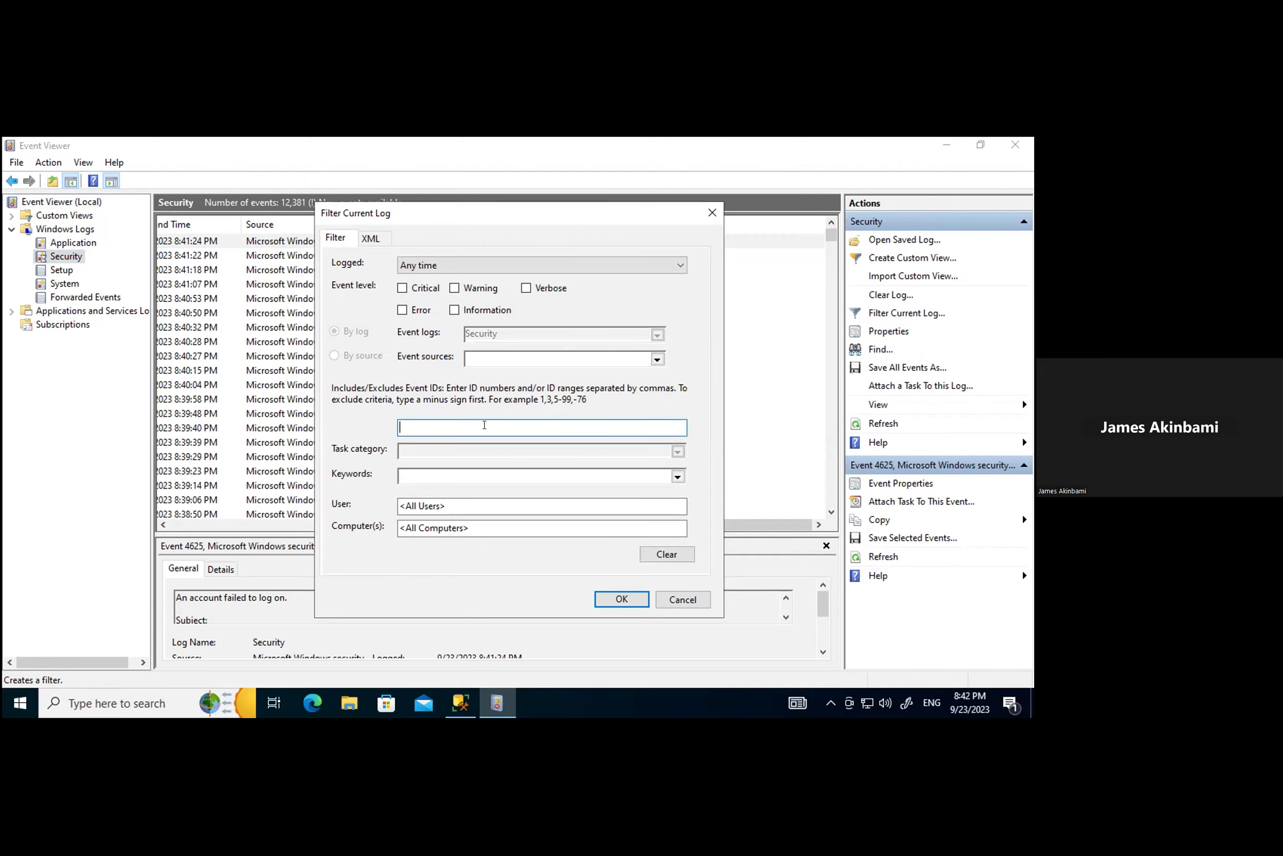
text(4624)
key(BackSpace)
text(5)
click(618, 596)
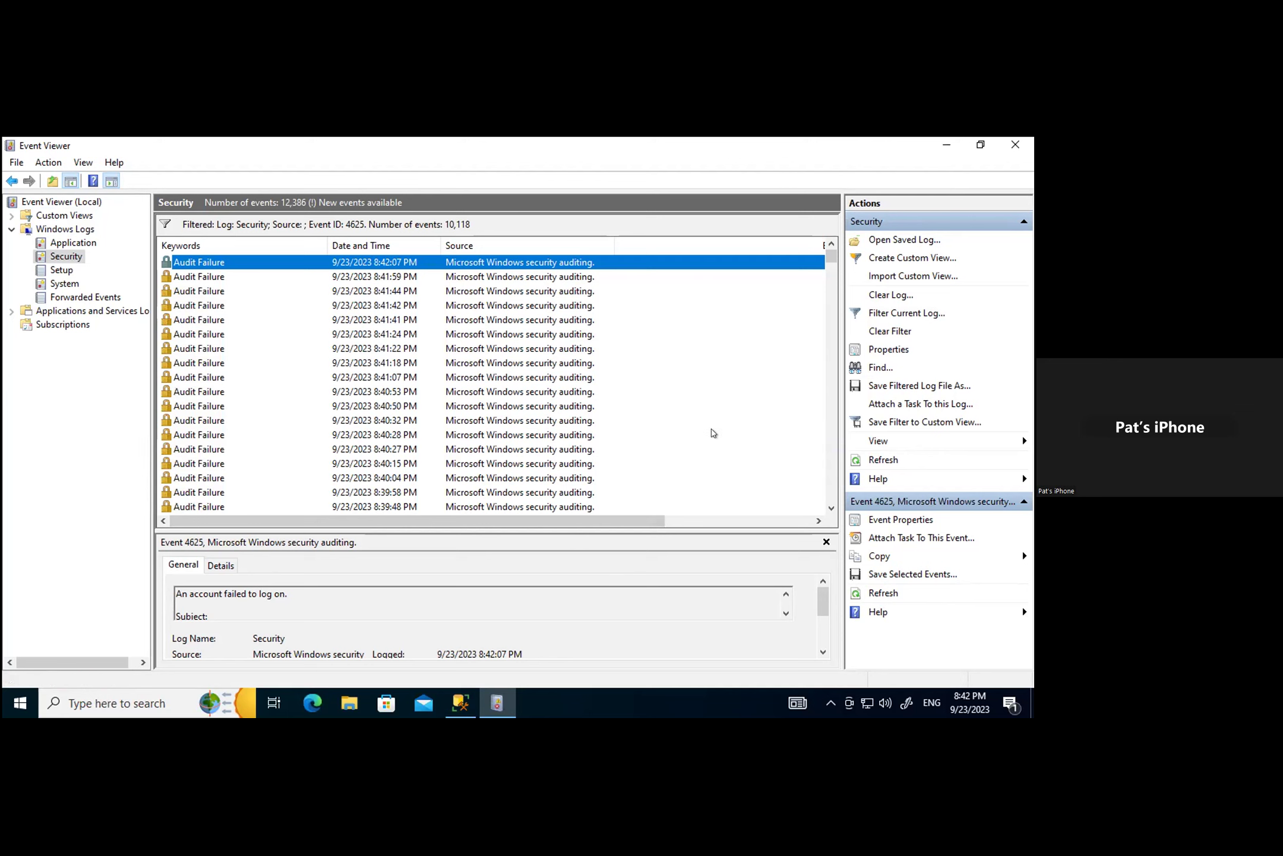
Step: Scroll the filtered event list sideways until the Keywords column shows Audit Failure
drag(639, 523, 834, 528)
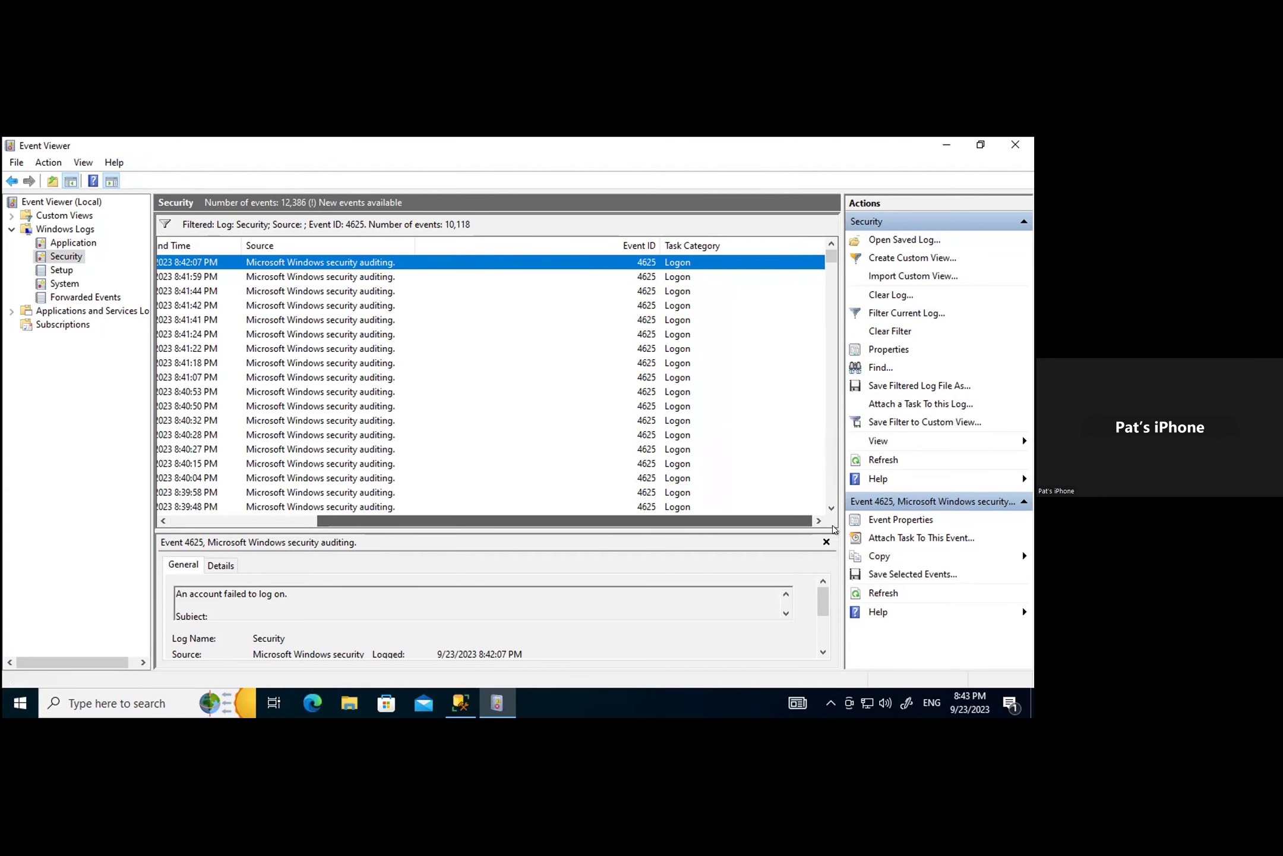
drag(809, 521, 475, 523)
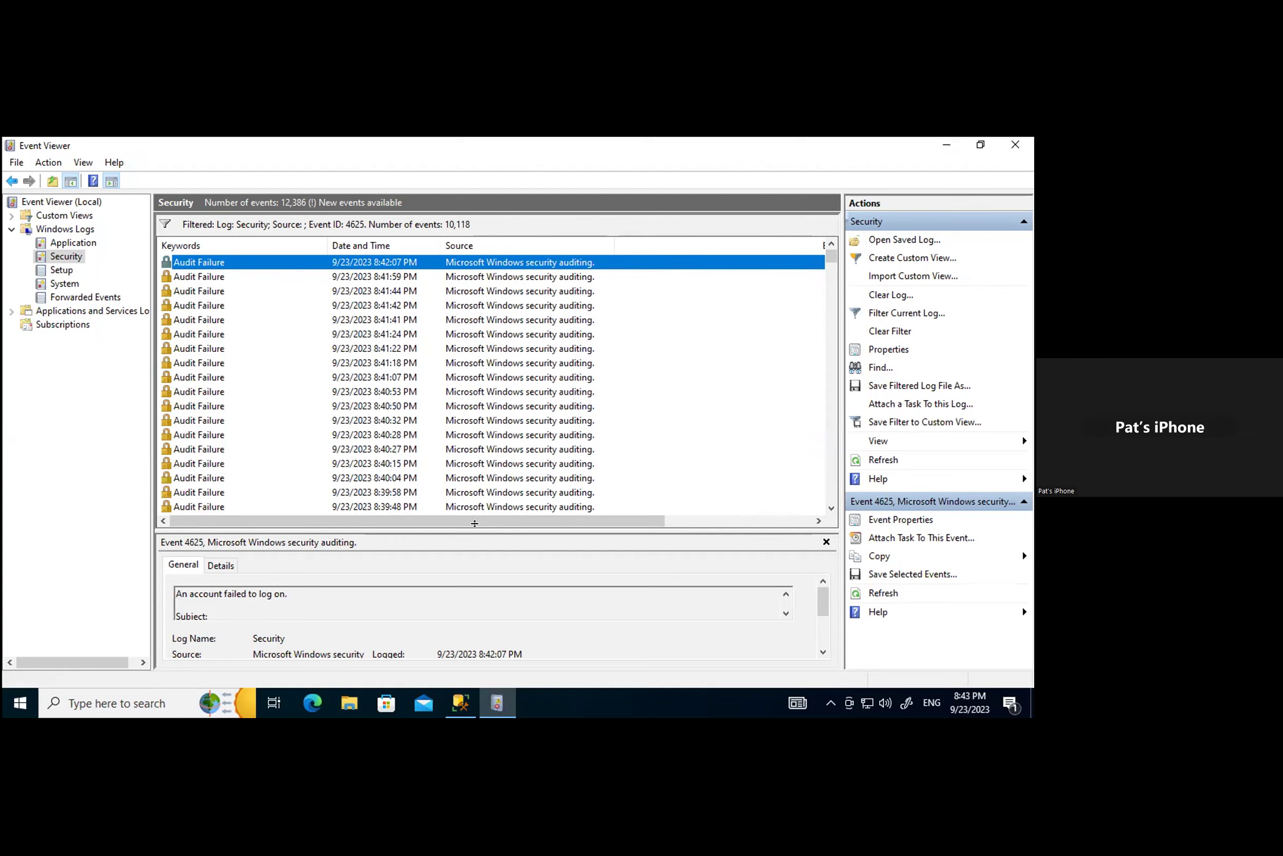
drag(576, 521, 803, 530)
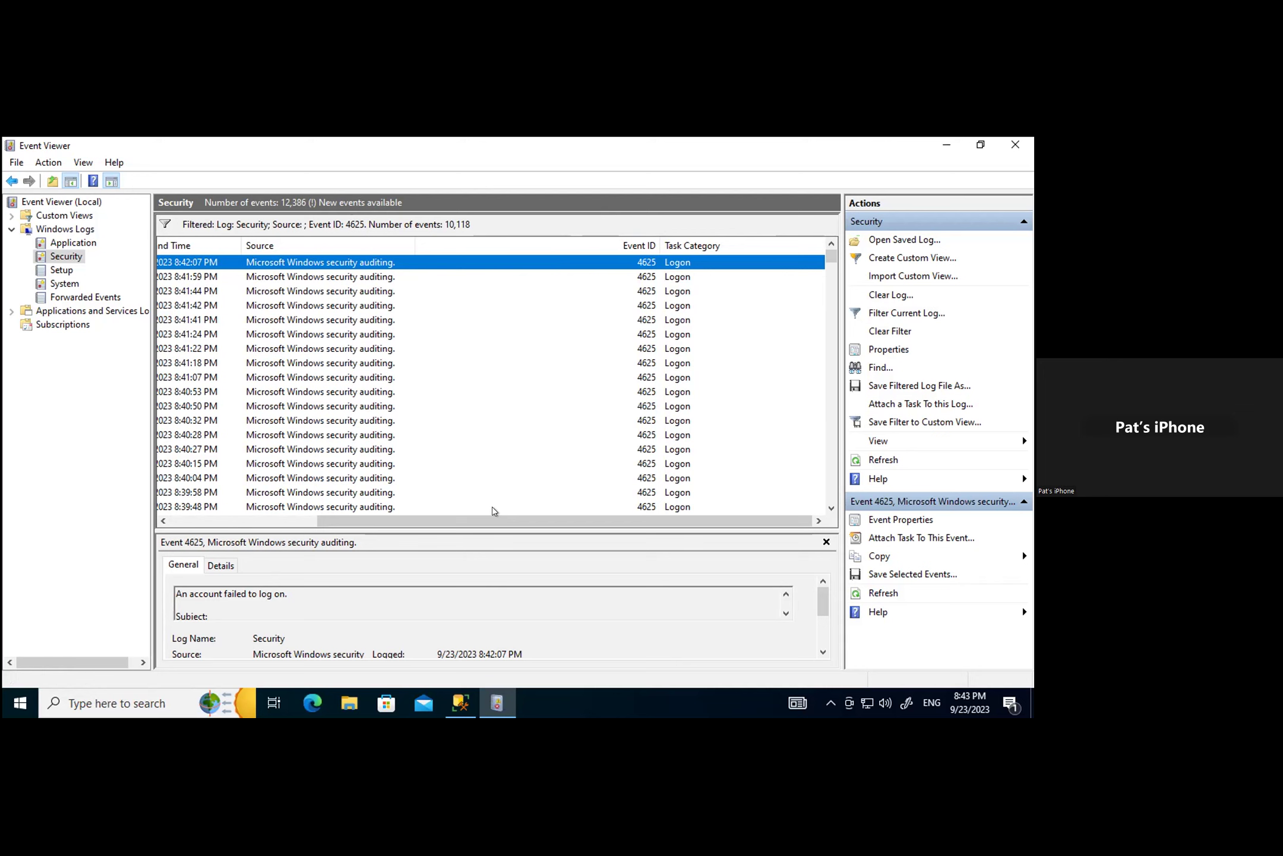
drag(529, 520, 355, 521)
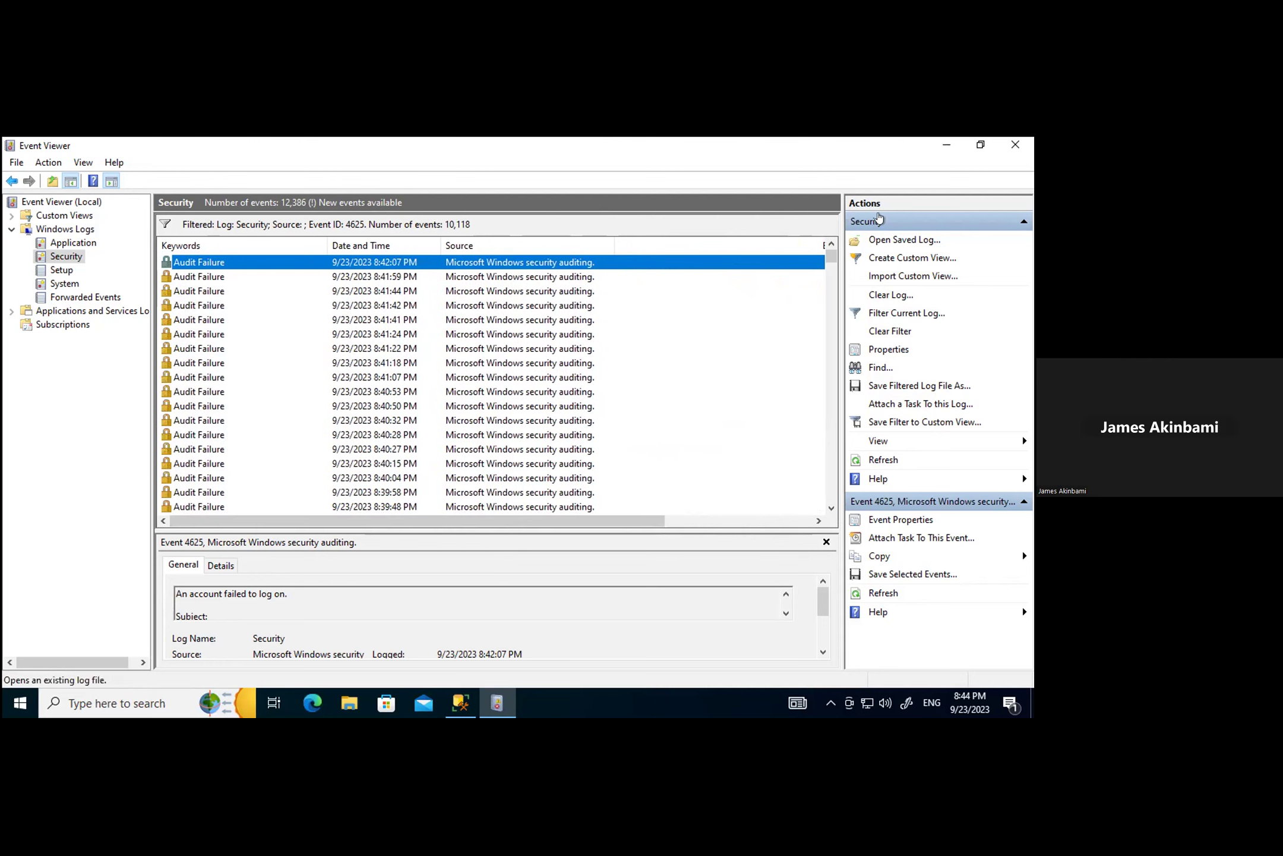
Step: Close Event Viewer and relaunch it through a taskbar search for 'eve'
click(1015, 145)
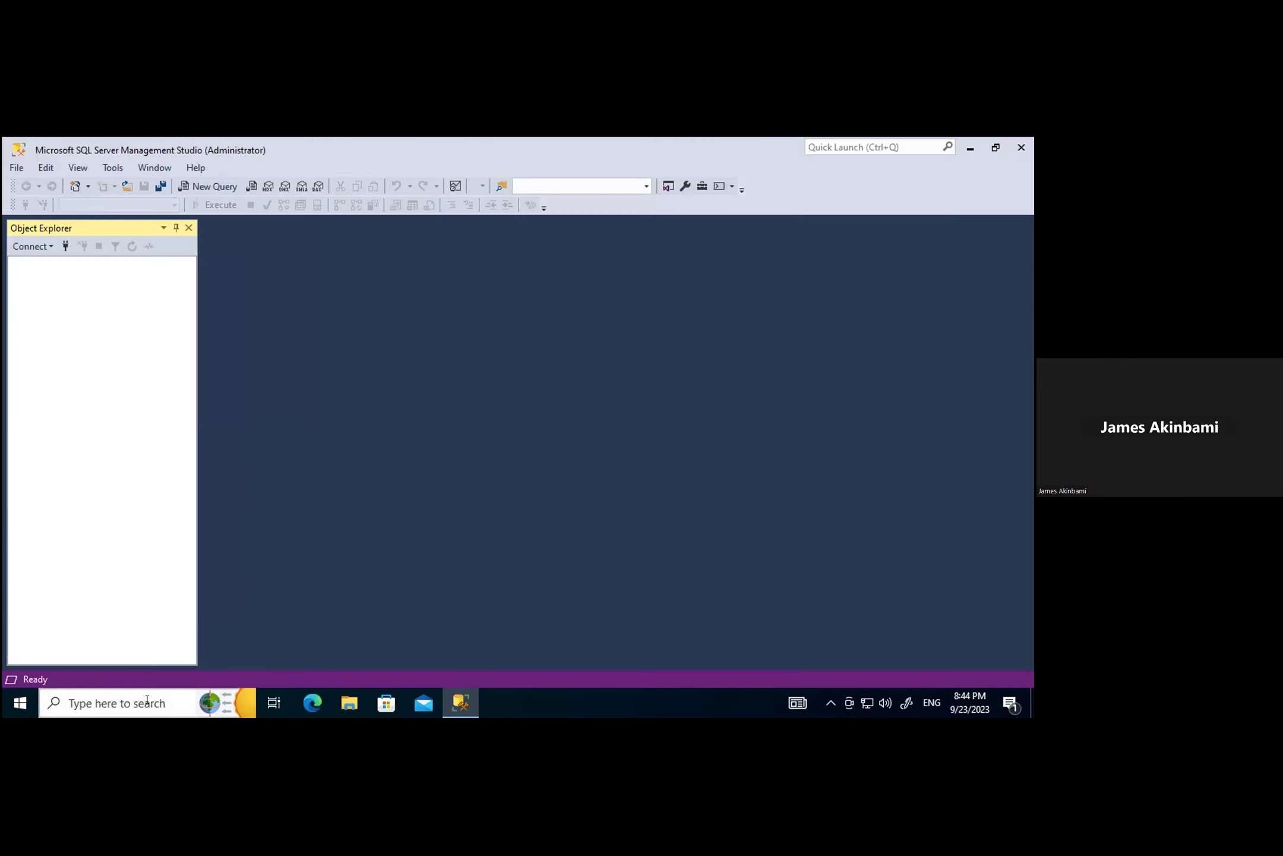
click(153, 693)
text(eve)
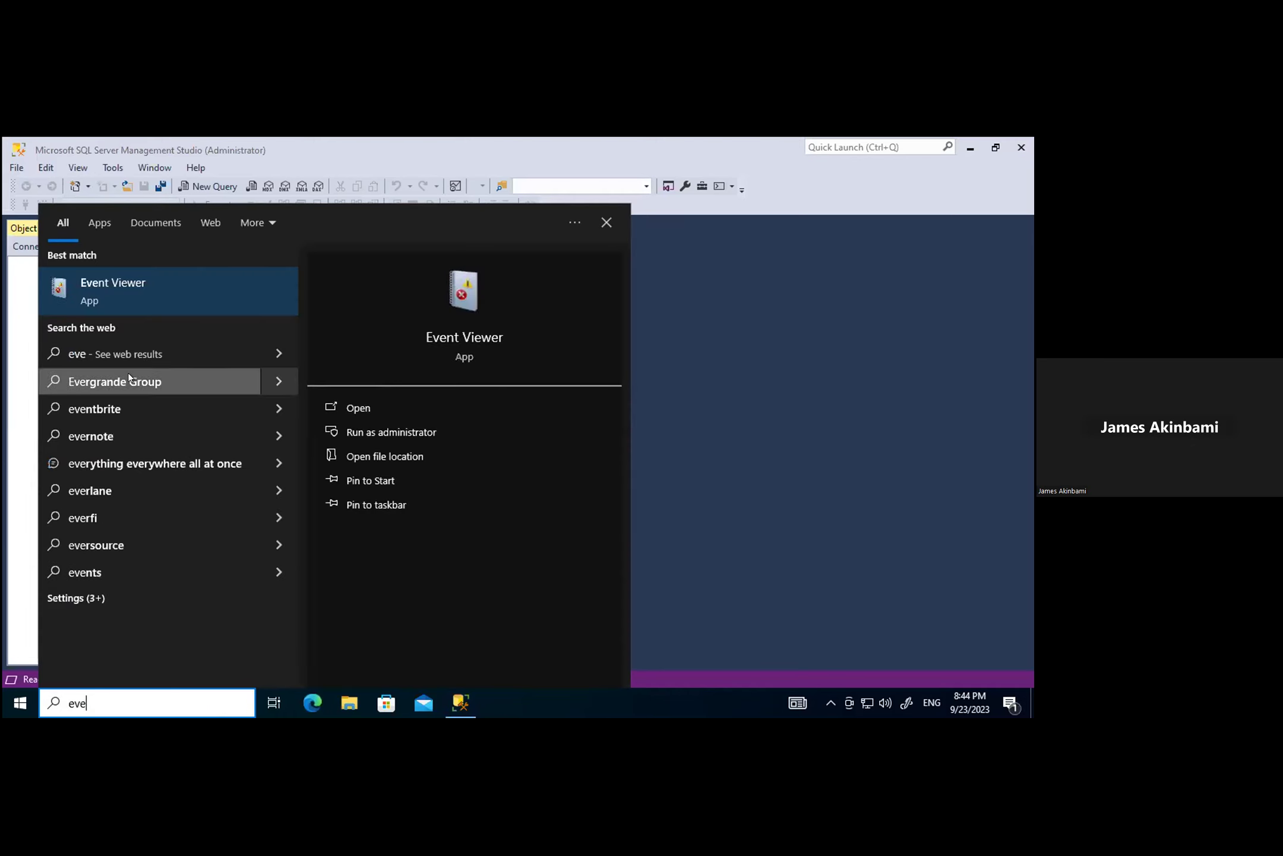
click(115, 280)
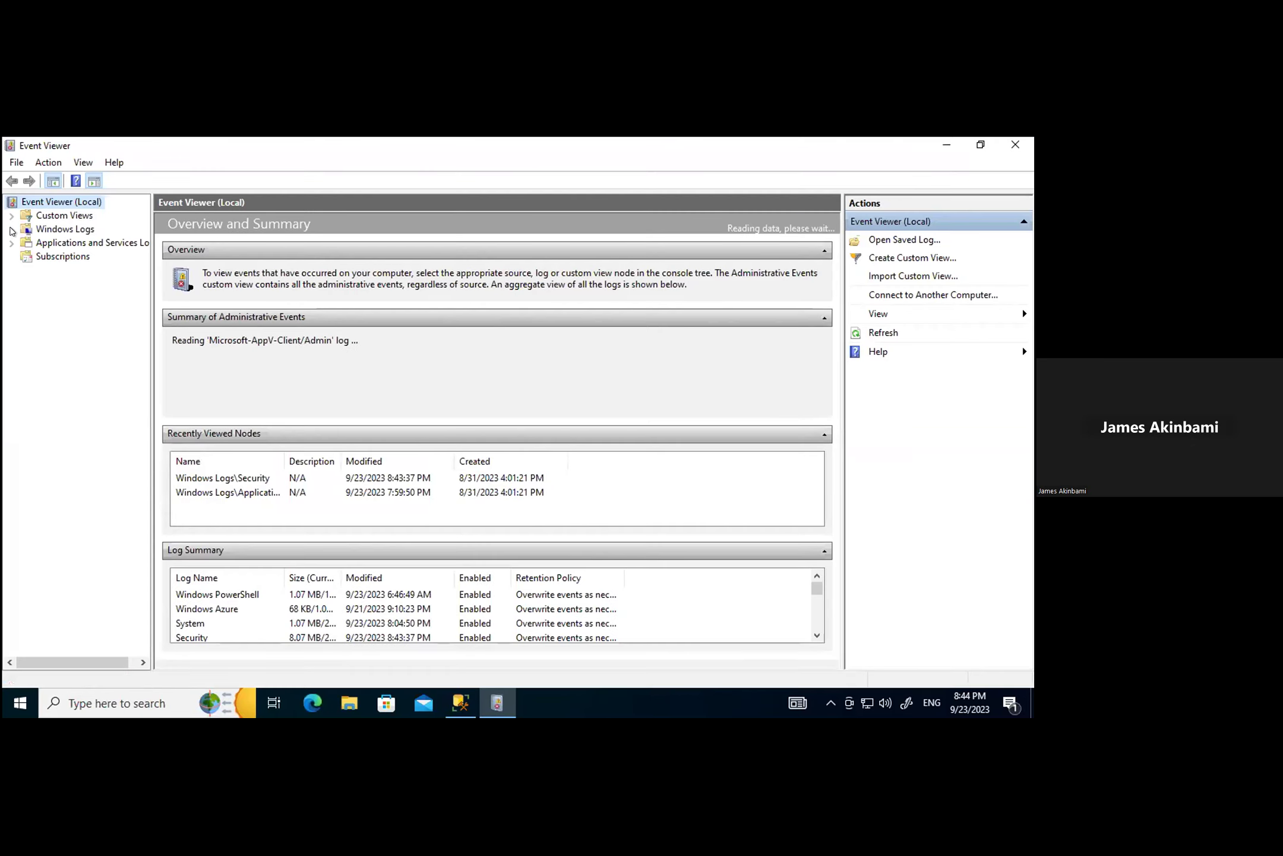
Step: Open the Security log, enlarge its event list, and select the 8:43:06 PM Audit Success event
click(10, 229)
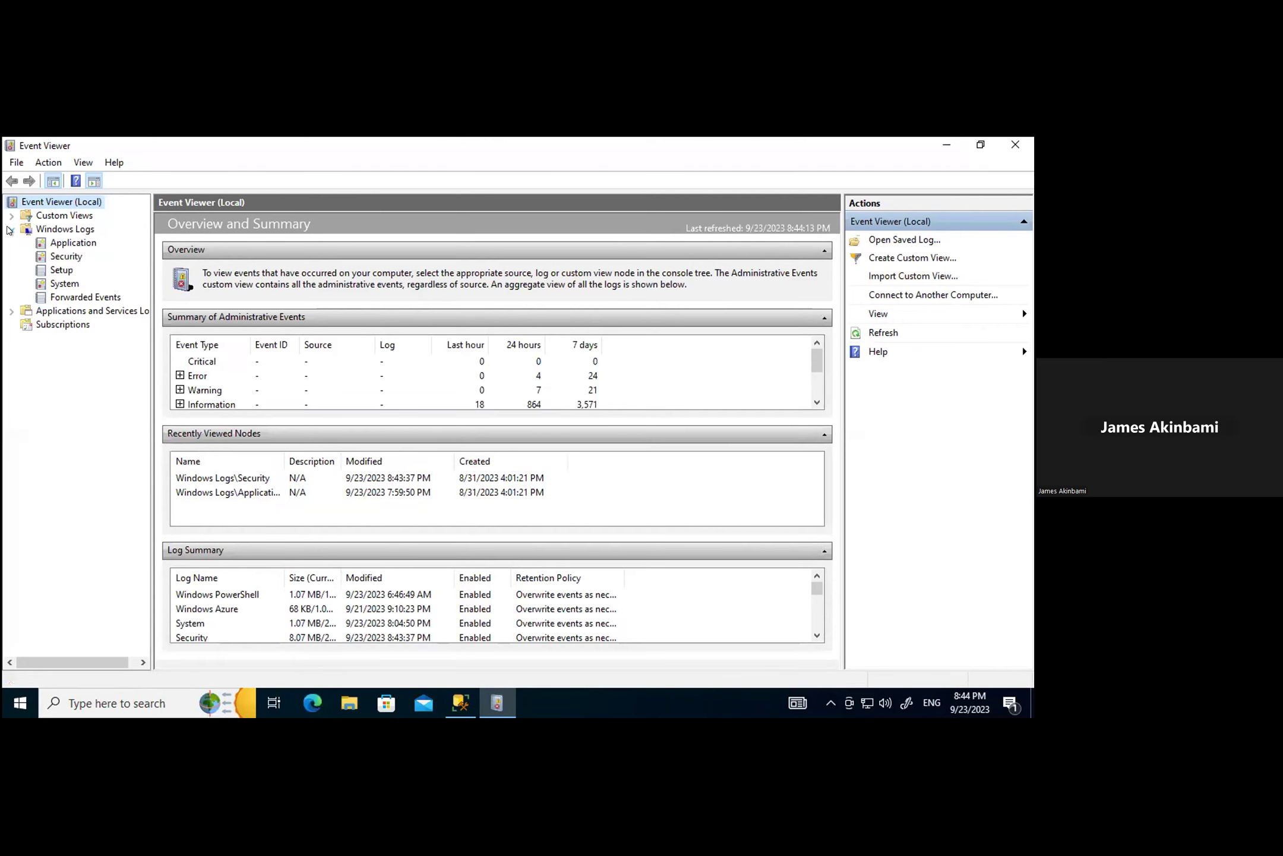
click(60, 259)
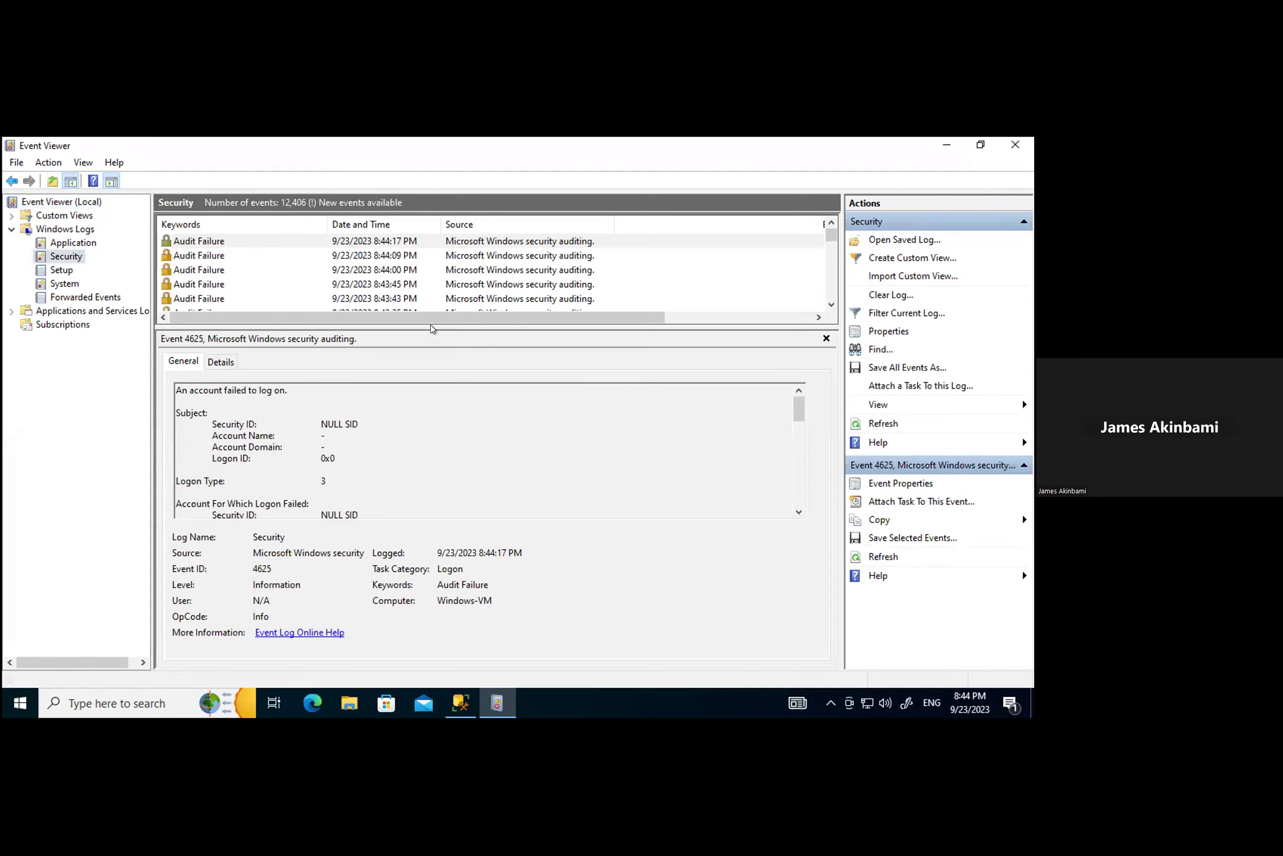
drag(439, 321, 493, 615)
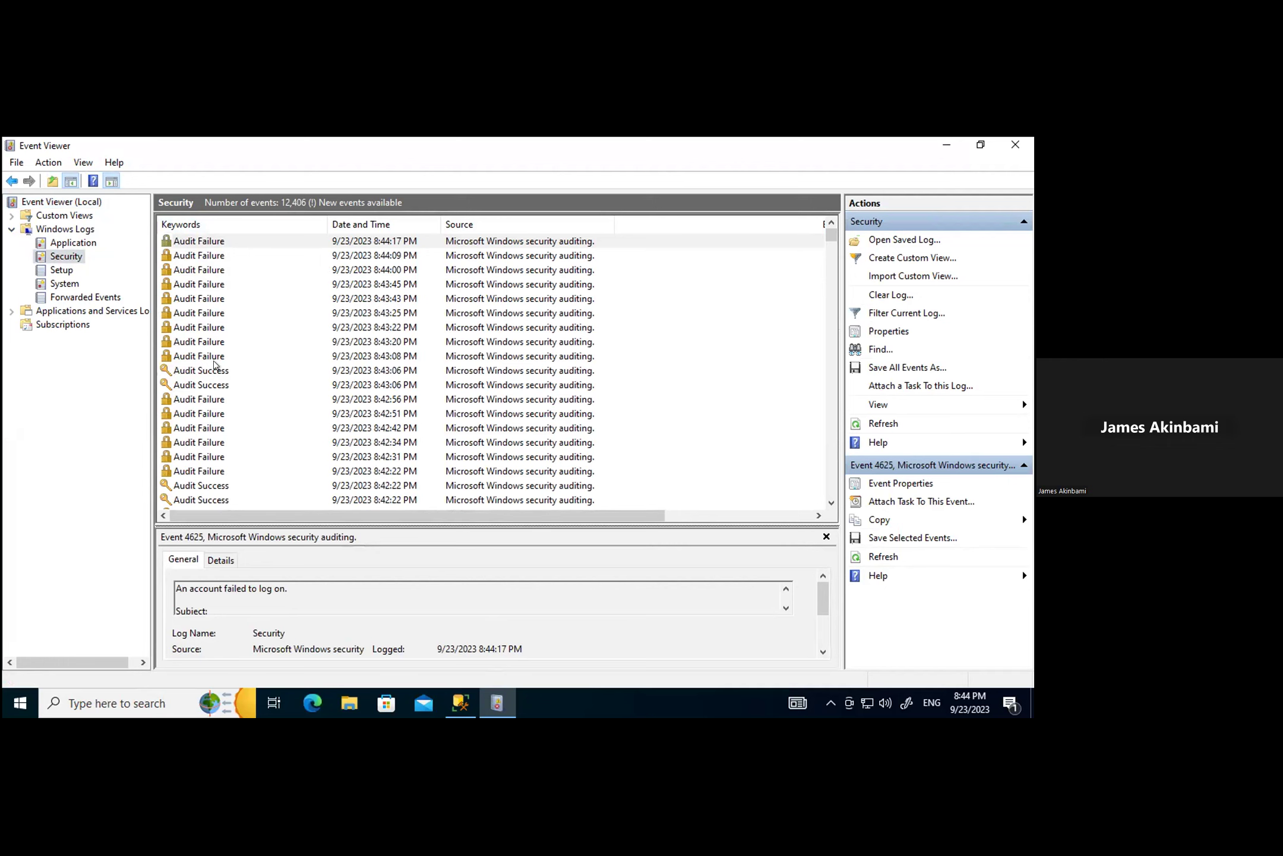
click(214, 366)
drag(513, 516, 580, 523)
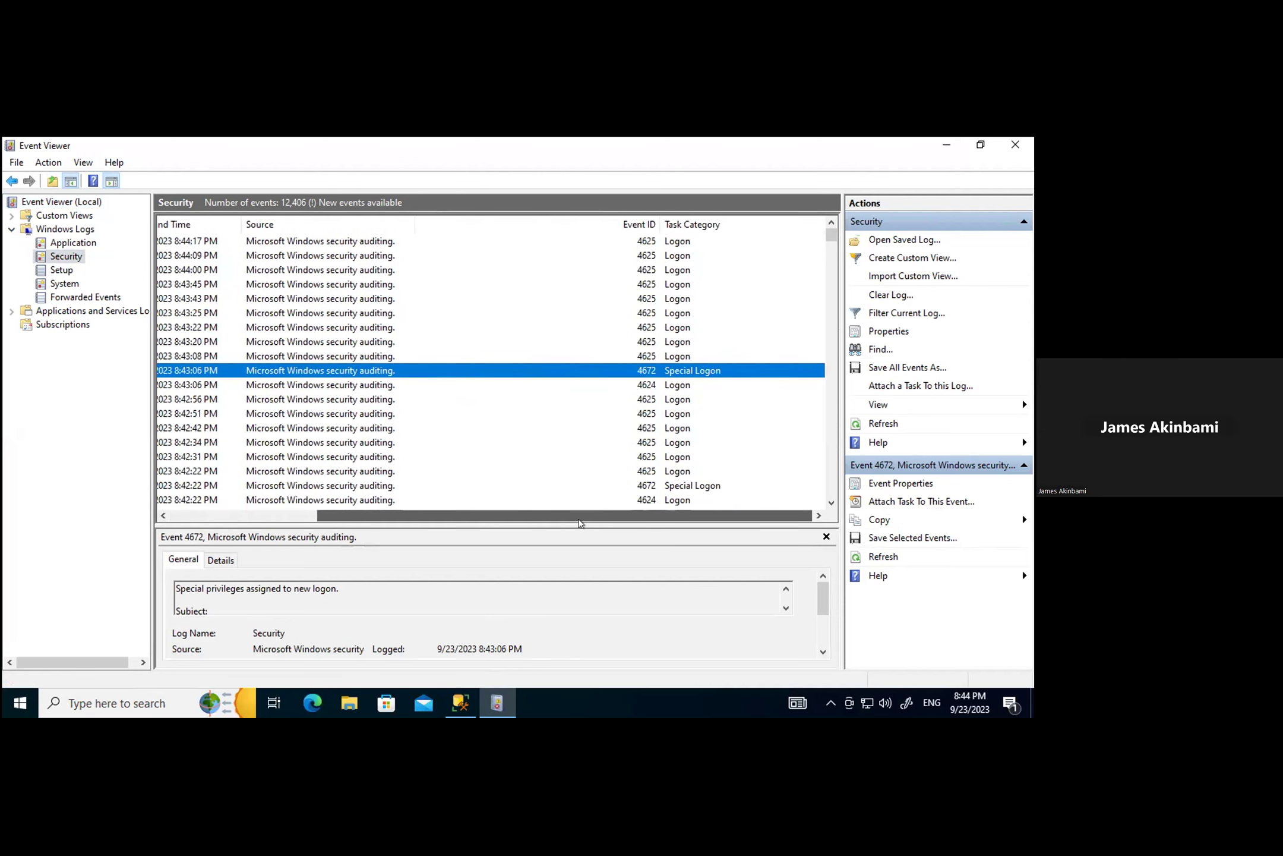
drag(580, 523, 381, 541)
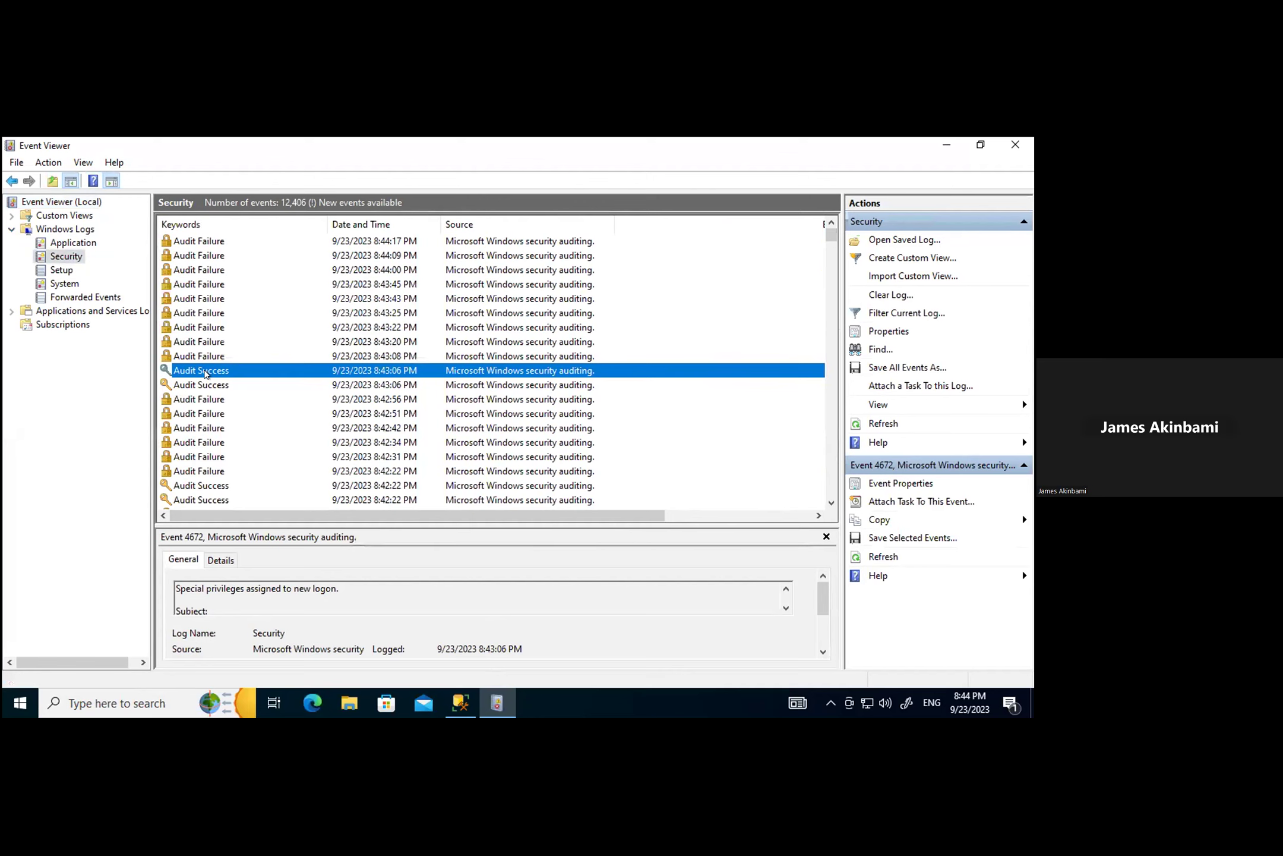
Step: Open event 4672's properties and highlight the SYSTEM account and Logon ID 0x3E7
double_click(205, 370)
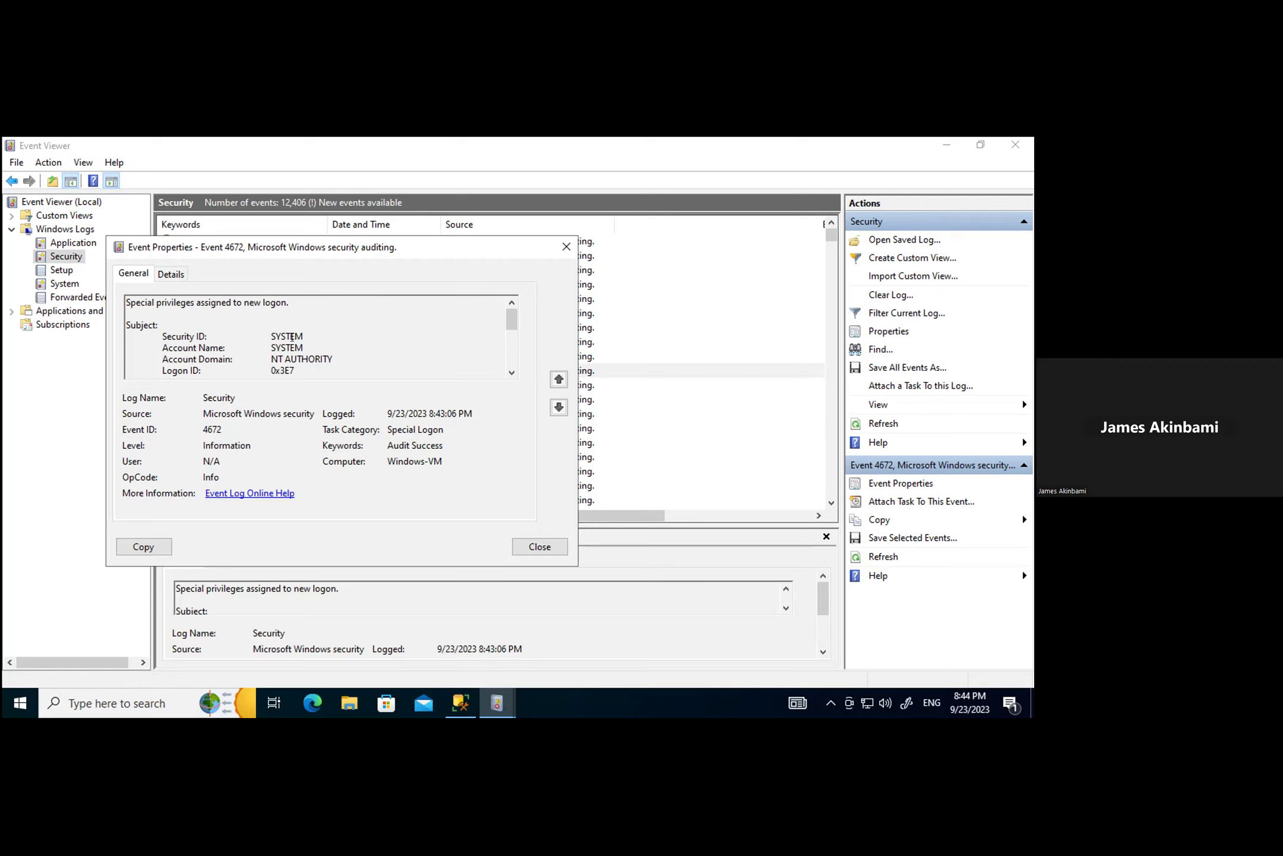
drag(299, 342, 262, 341)
drag(156, 366, 271, 368)
click(308, 365)
double_click(289, 365)
Step: Switch to the event's Details view and scroll through its privilege list
click(168, 276)
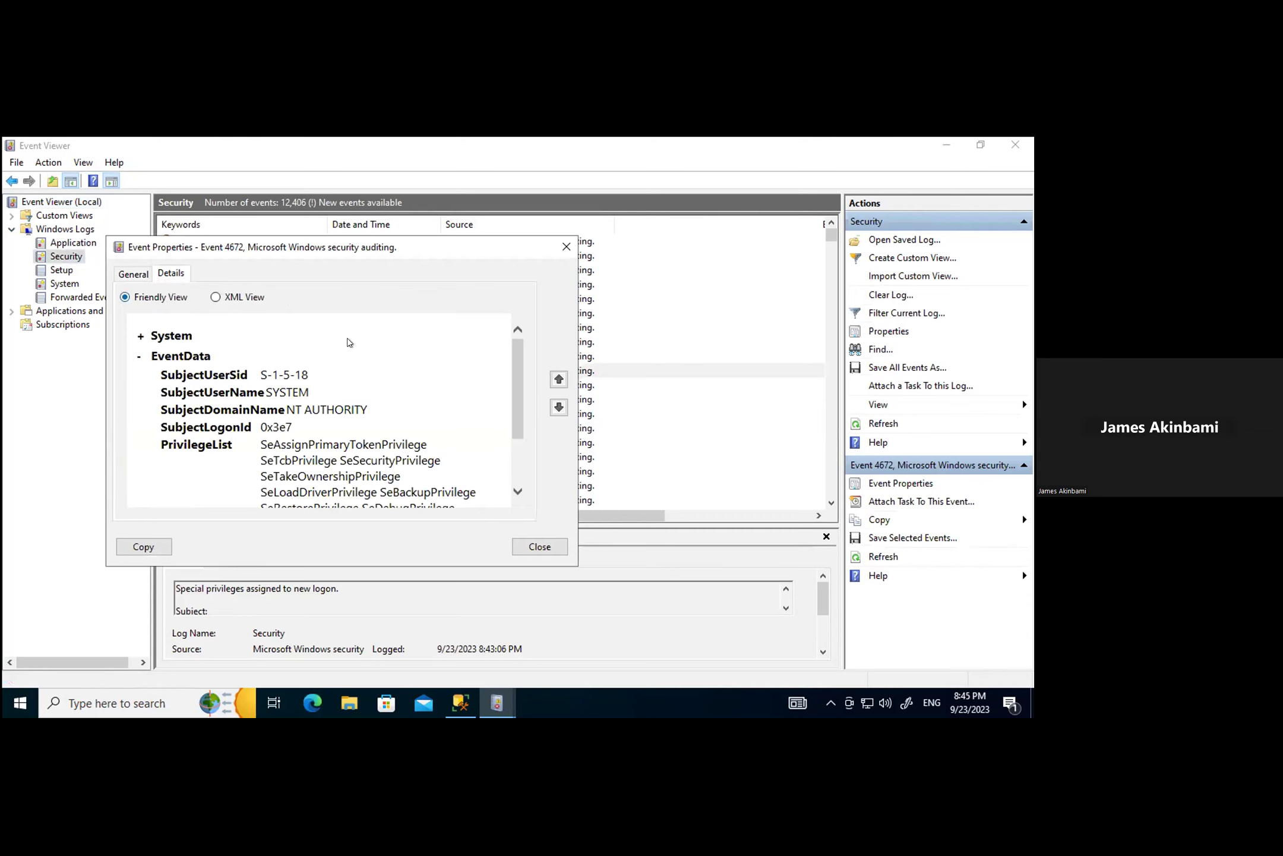
drag(515, 374, 515, 486)
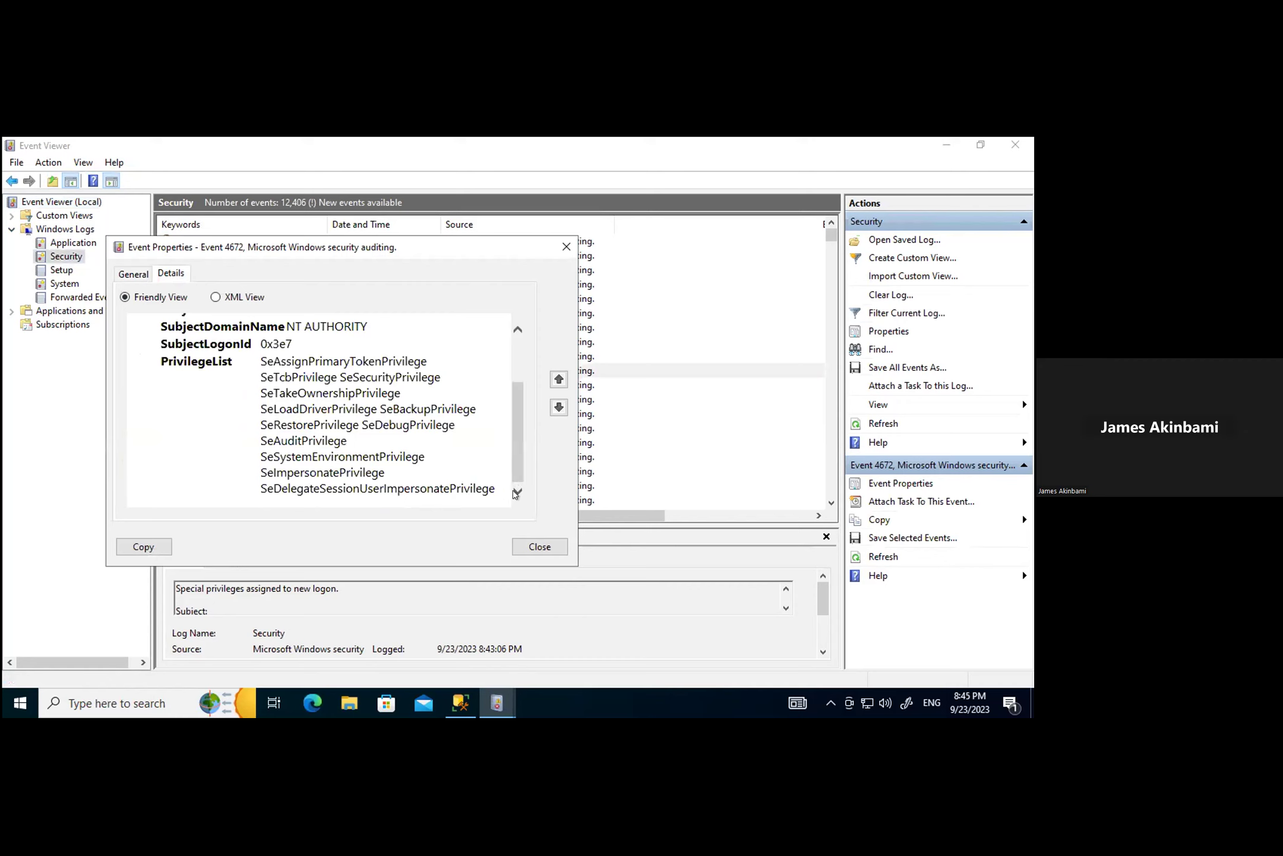
drag(515, 413, 516, 489)
Step: Close the 4672 properties and open the 4624 Audit Success event's properties
click(536, 546)
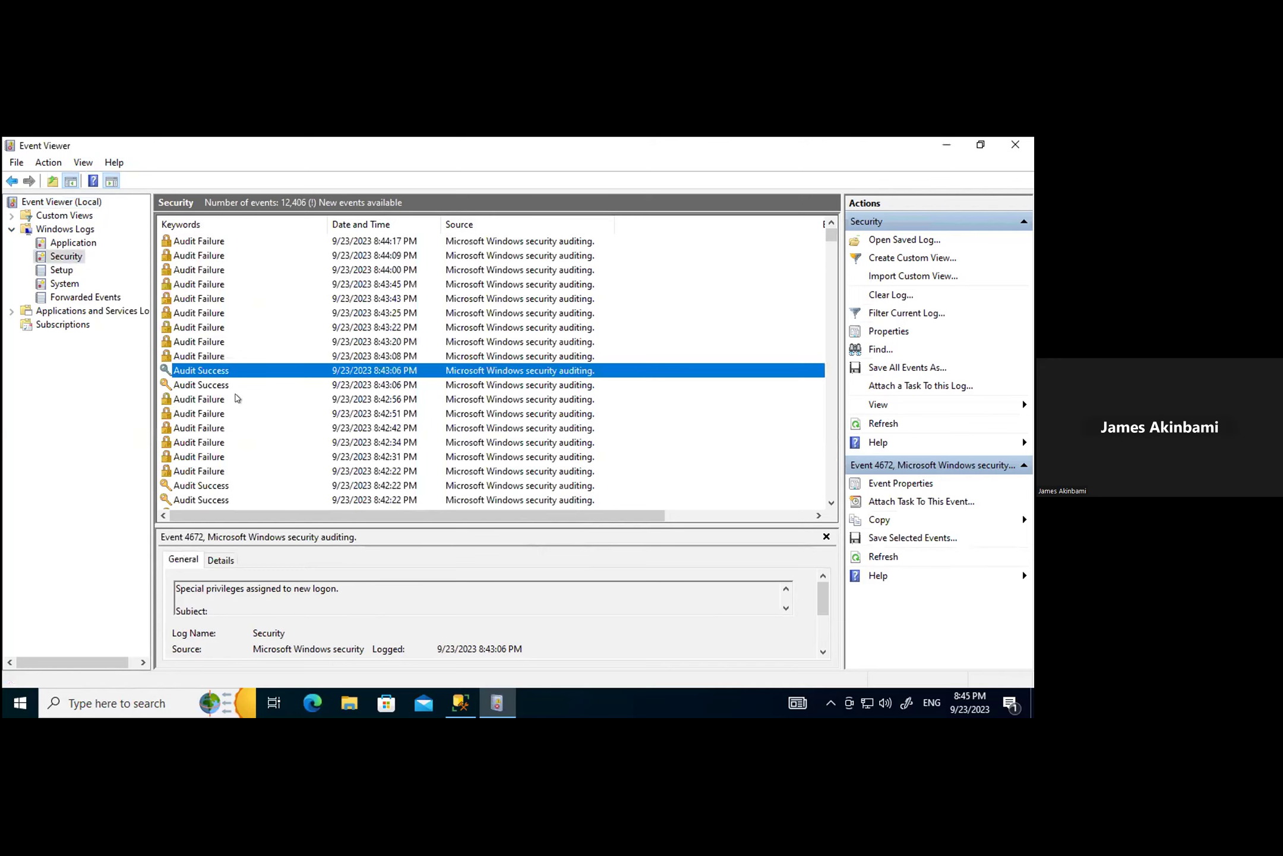
click(214, 385)
drag(485, 520, 205, 390)
double_click(202, 387)
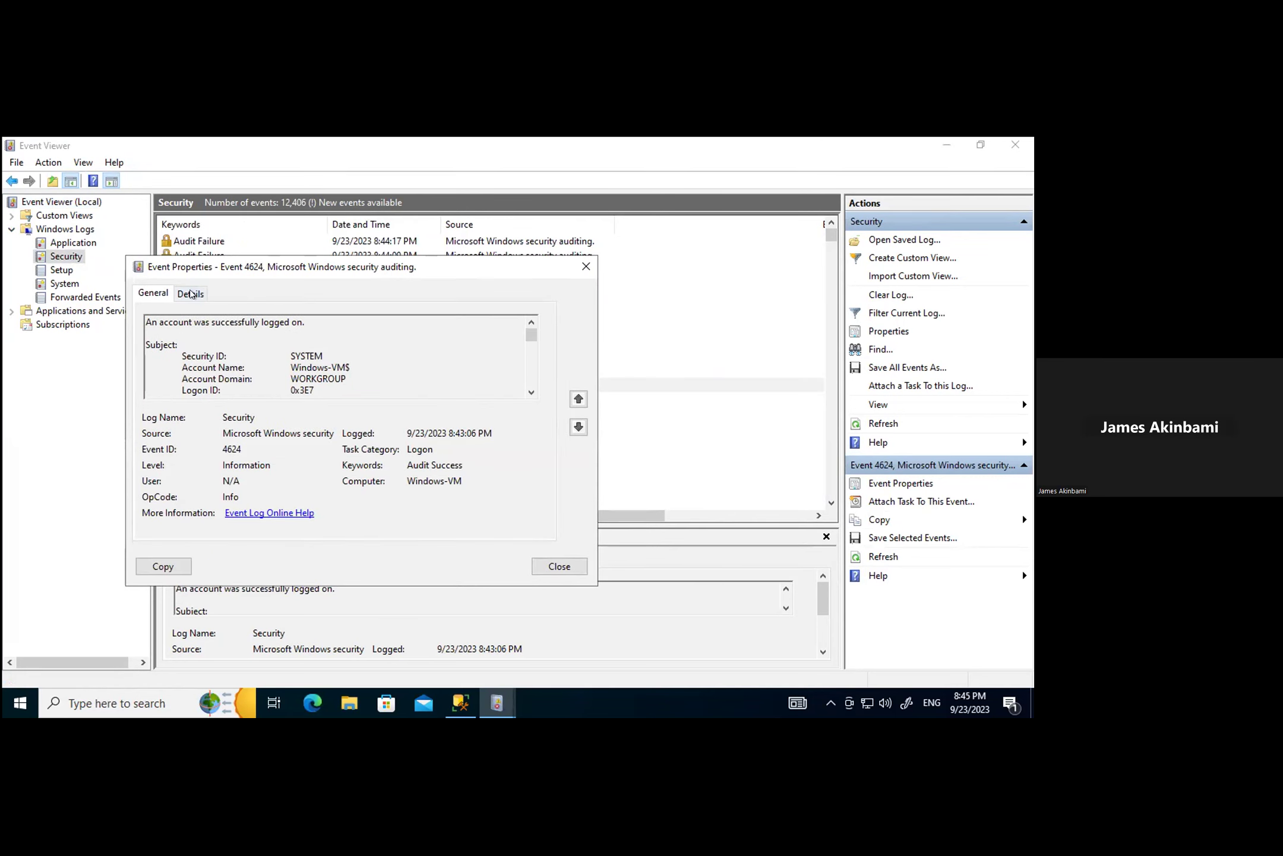
Step: Check the 4624 event's Details for an IpAddress value, find none, and close it
click(190, 292)
drag(537, 377, 555, 544)
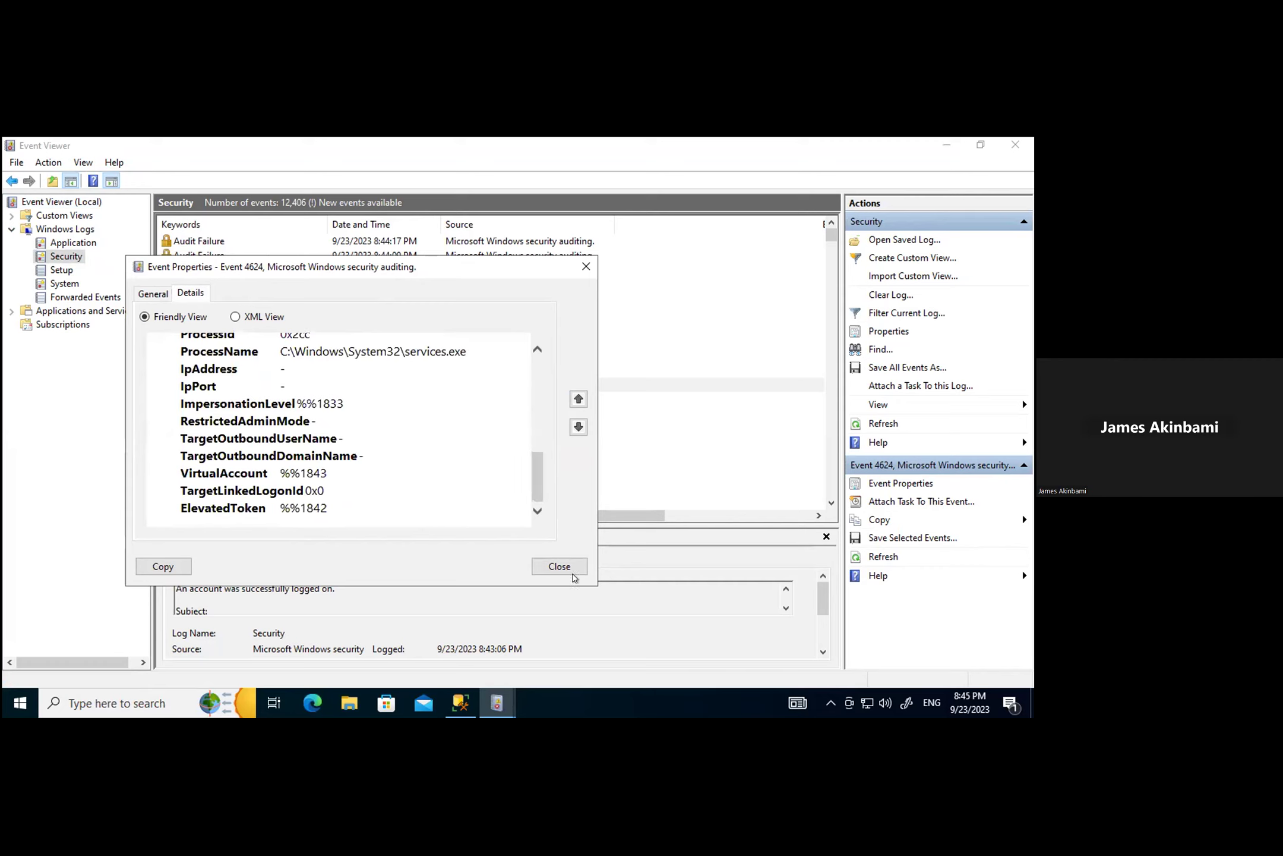
drag(172, 373, 283, 369)
click(318, 370)
scroll(351, 431, up, 1)
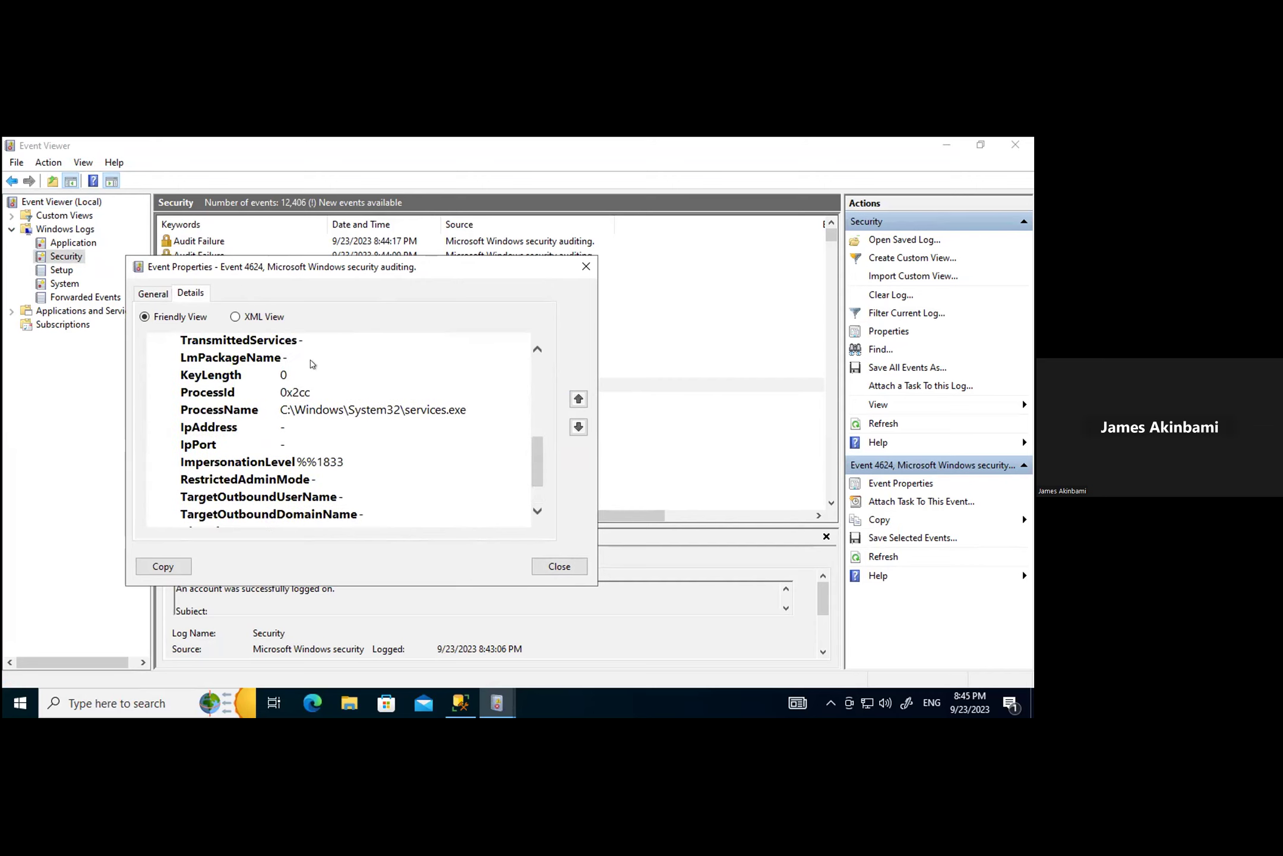
click(548, 564)
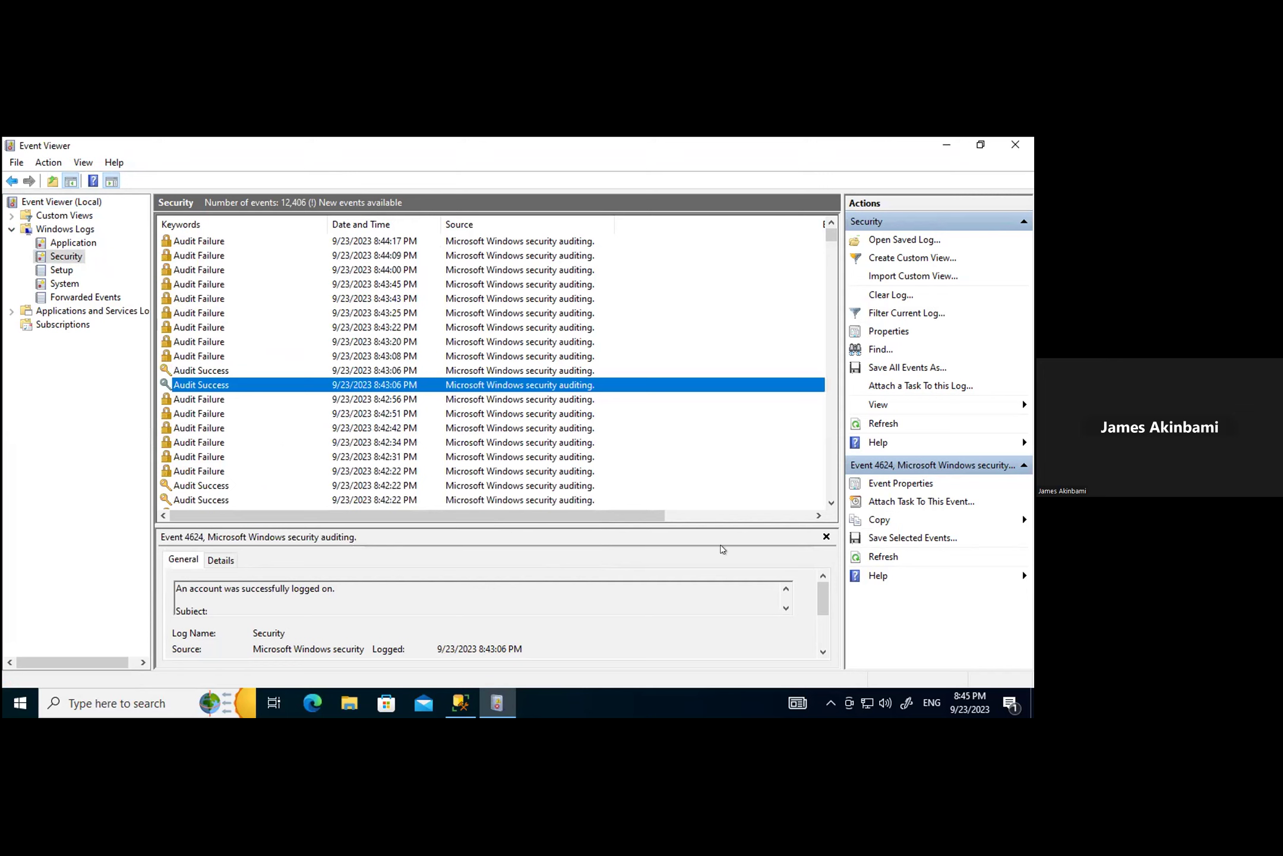
Step: Scroll the Security list and open the 8:42:56 PM failed-logon event's properties
drag(648, 517, 796, 522)
drag(505, 527, 193, 521)
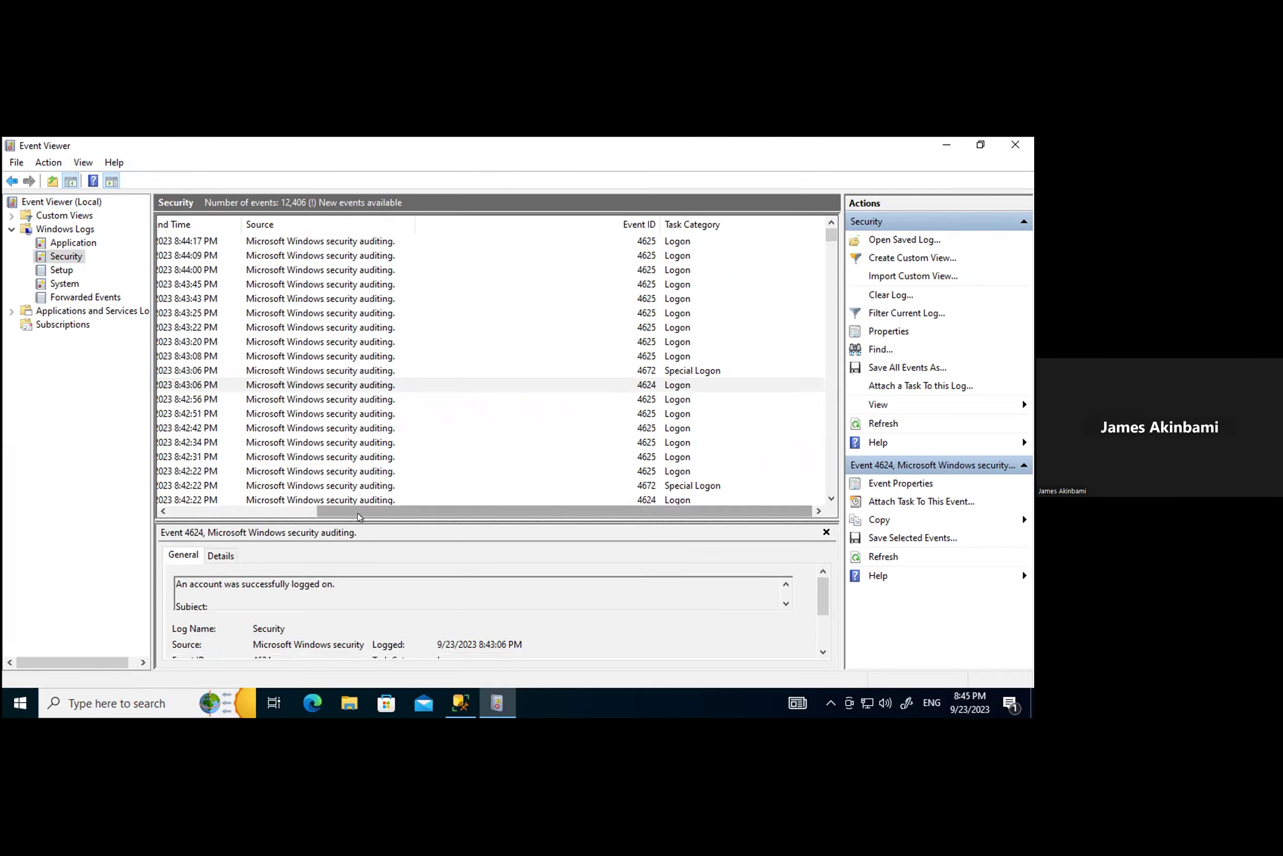
drag(355, 506, 185, 518)
double_click(201, 400)
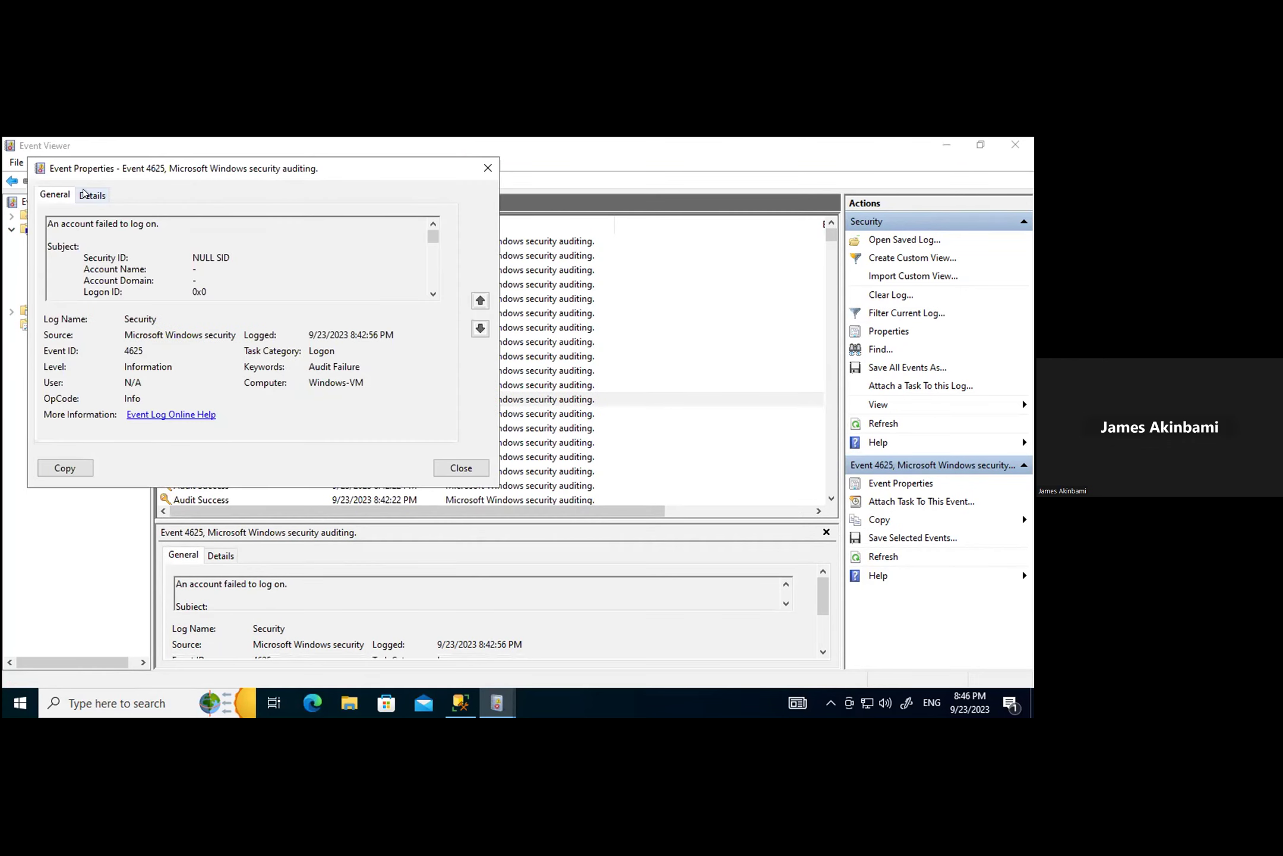
Step: Copy the attacker IP 87.251.75.120 from the event's Details view
click(87, 195)
drag(433, 291, 434, 367)
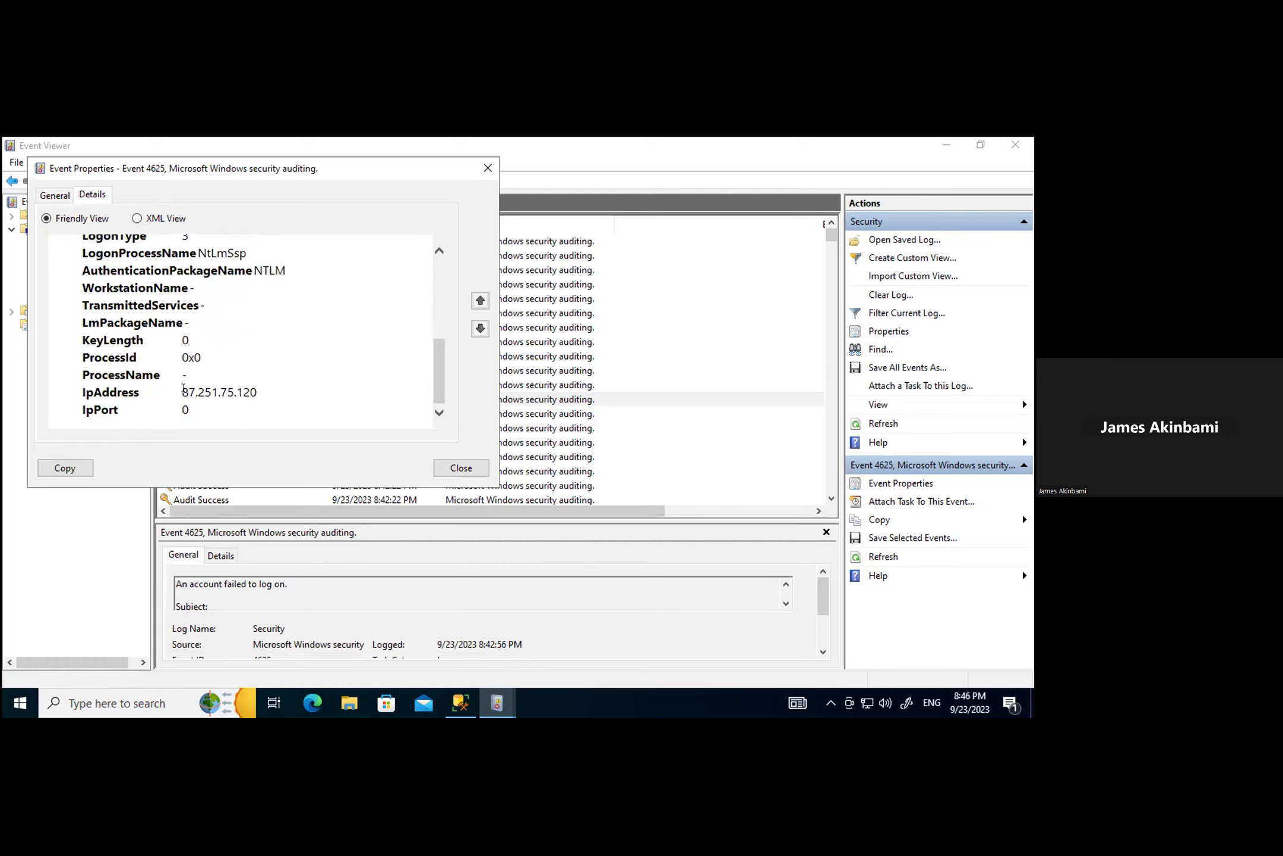
drag(179, 388, 253, 390)
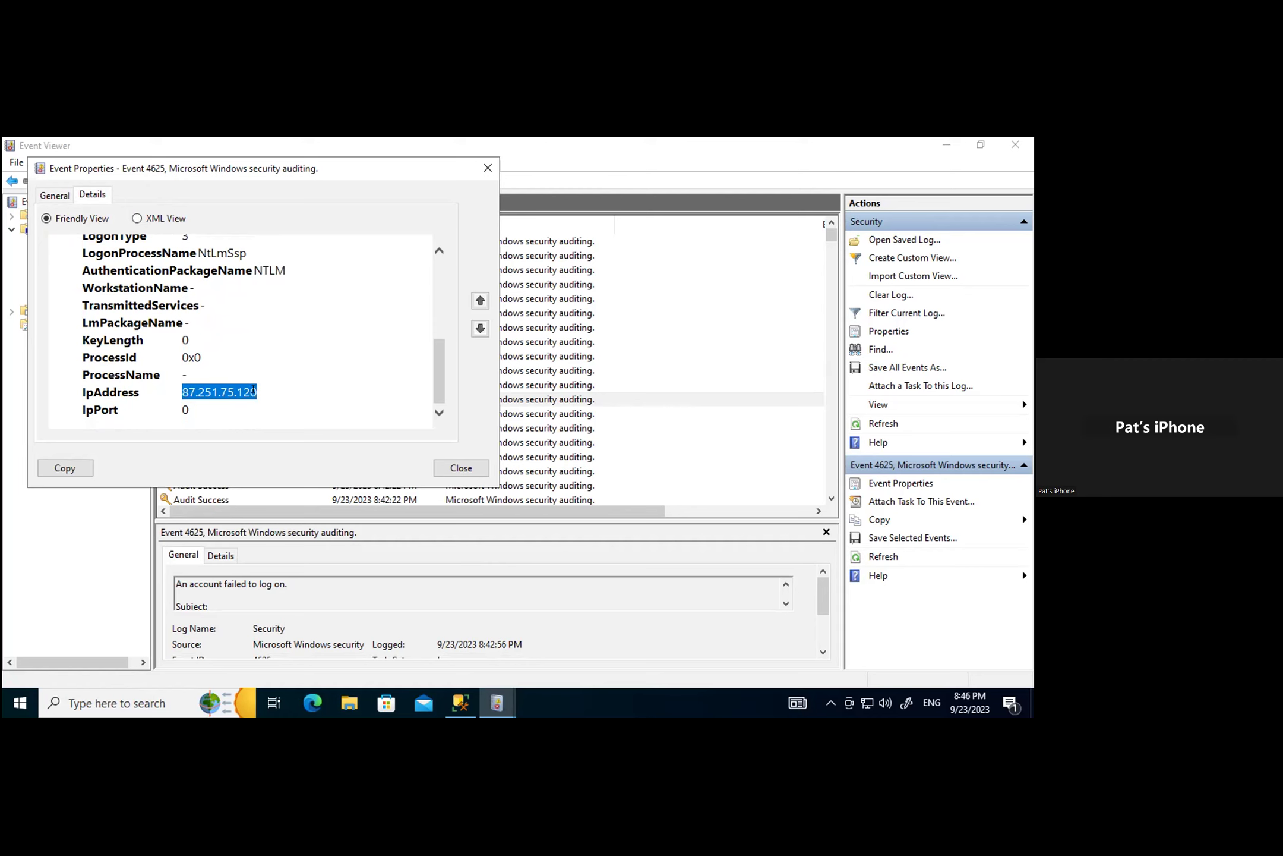
scroll(335, 352, up, 4)
scroll(336, 349, down, 3)
scroll(335, 350, down, 1)
right_click(213, 396)
click(239, 404)
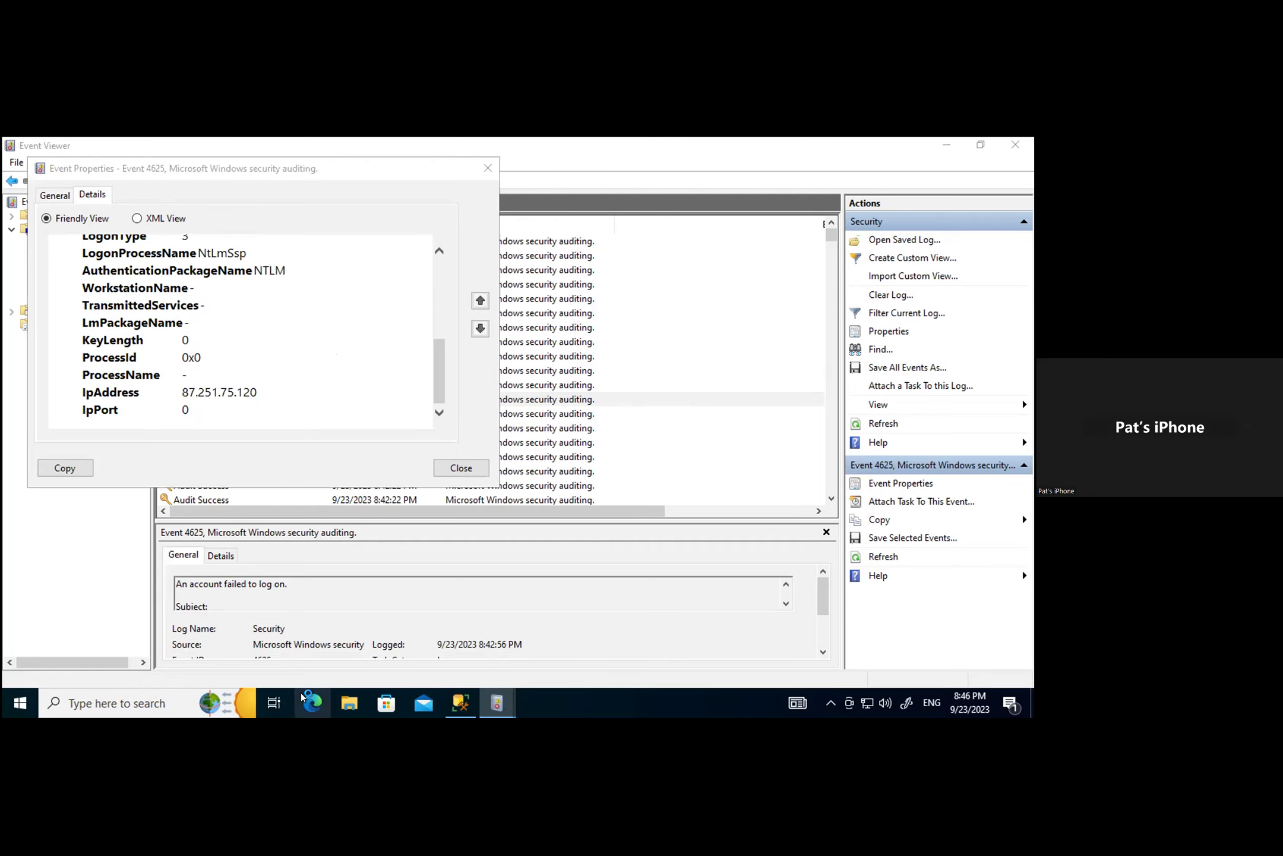
Step: Launch Edge, dismiss Restore pages, search Bing for 'ipvoid check', and accept cookies
click(304, 703)
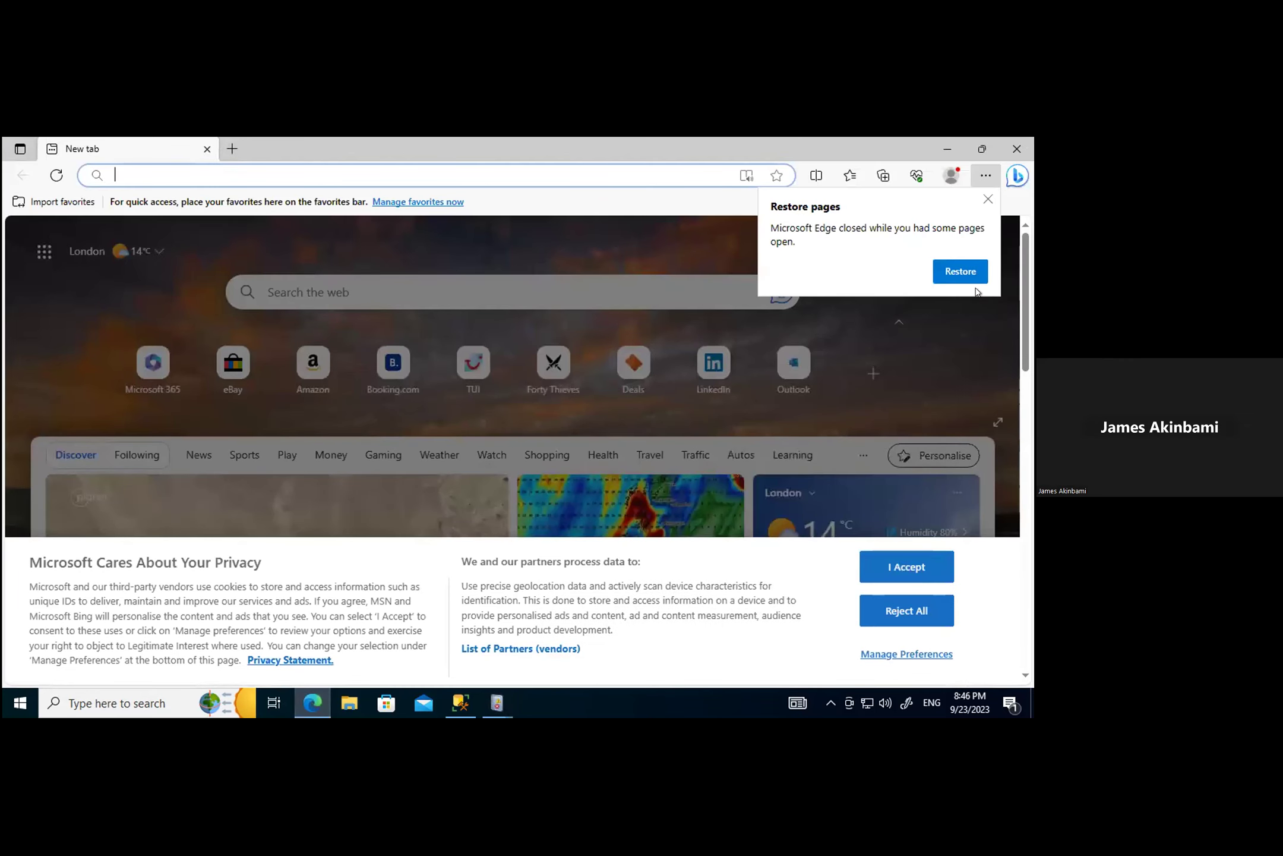
click(988, 199)
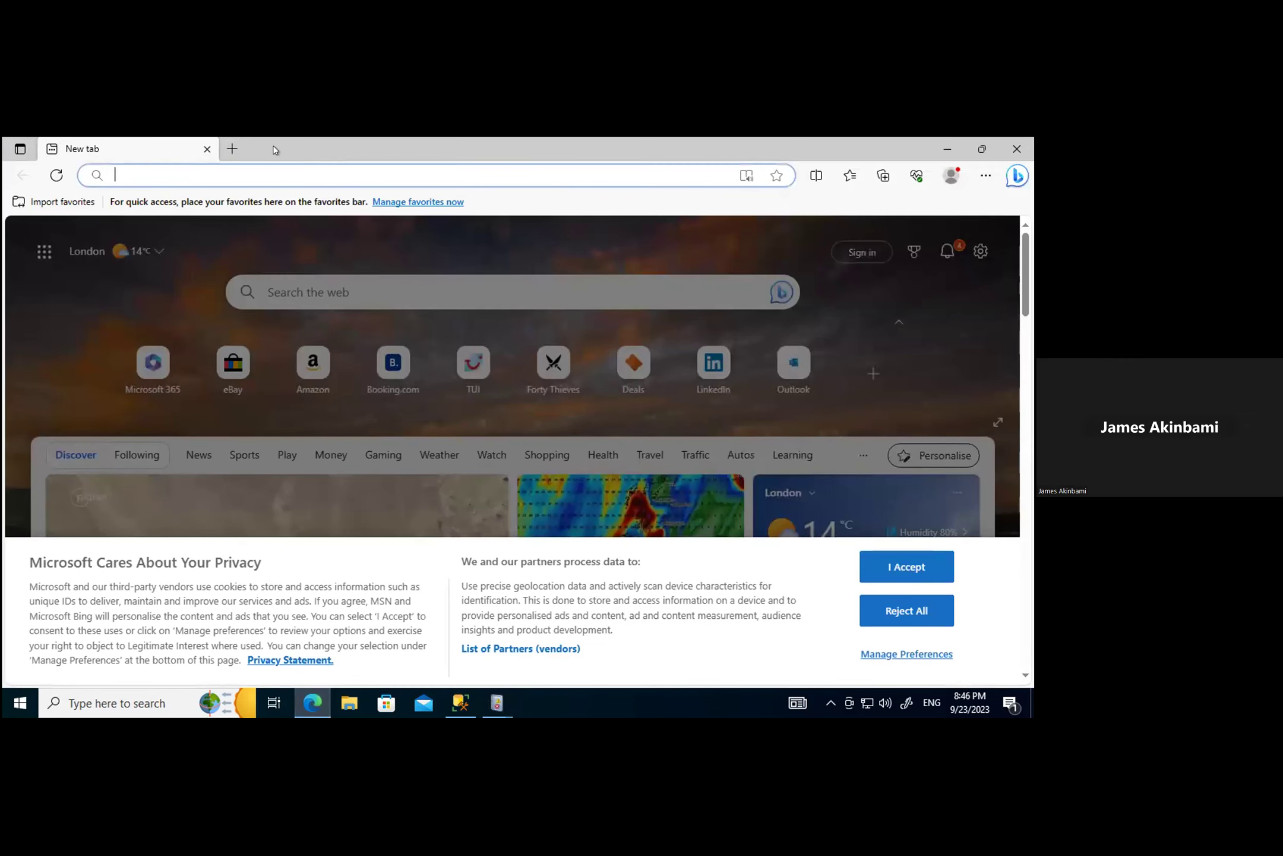
click(254, 170)
text(ipvoid)
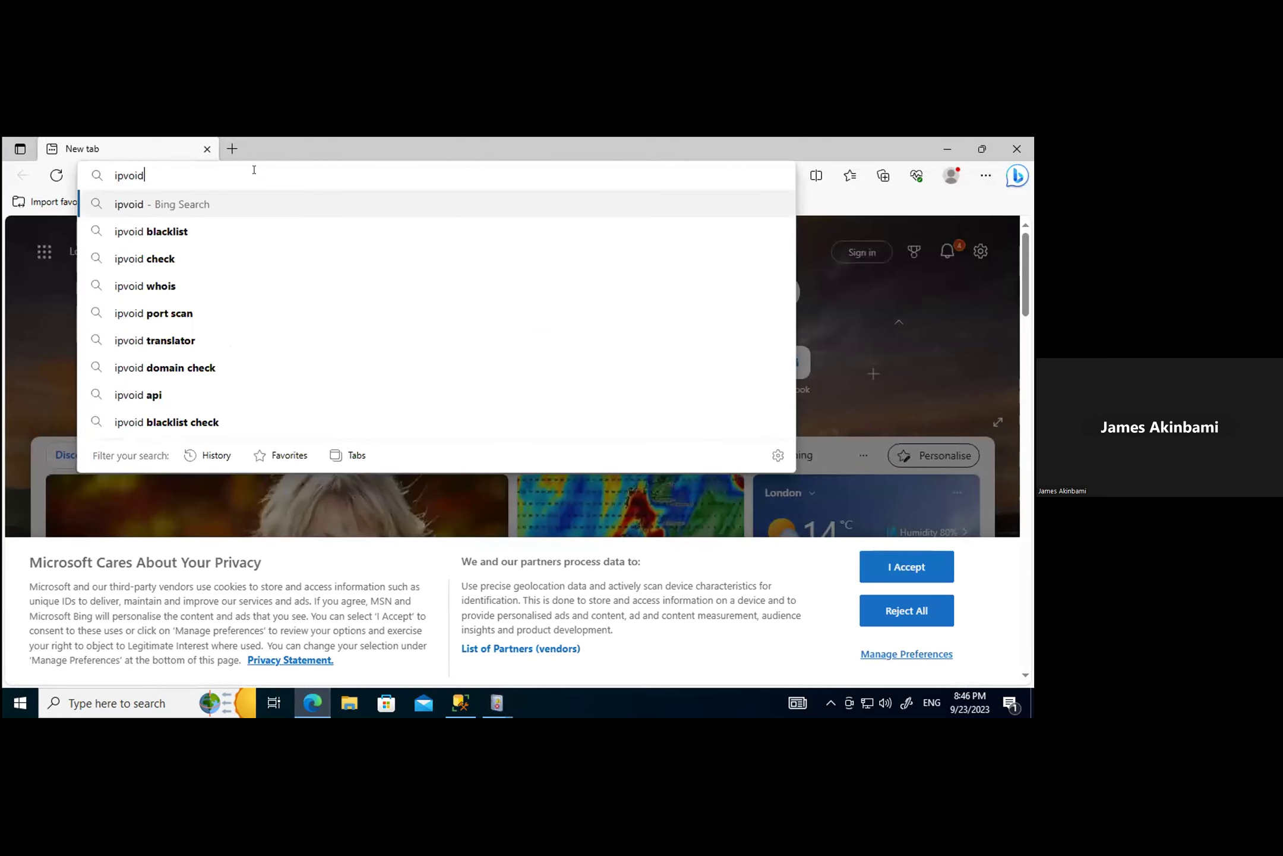
click(132, 256)
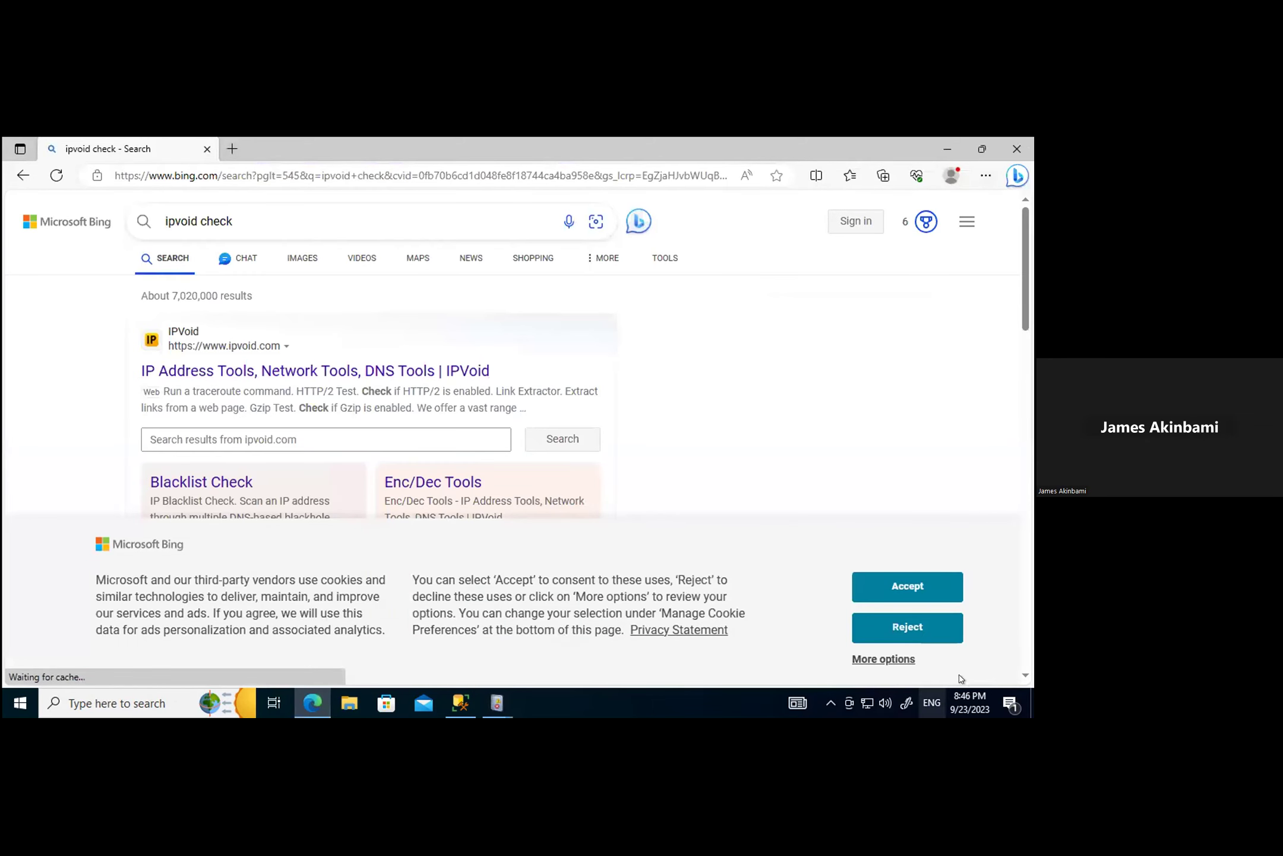
click(913, 588)
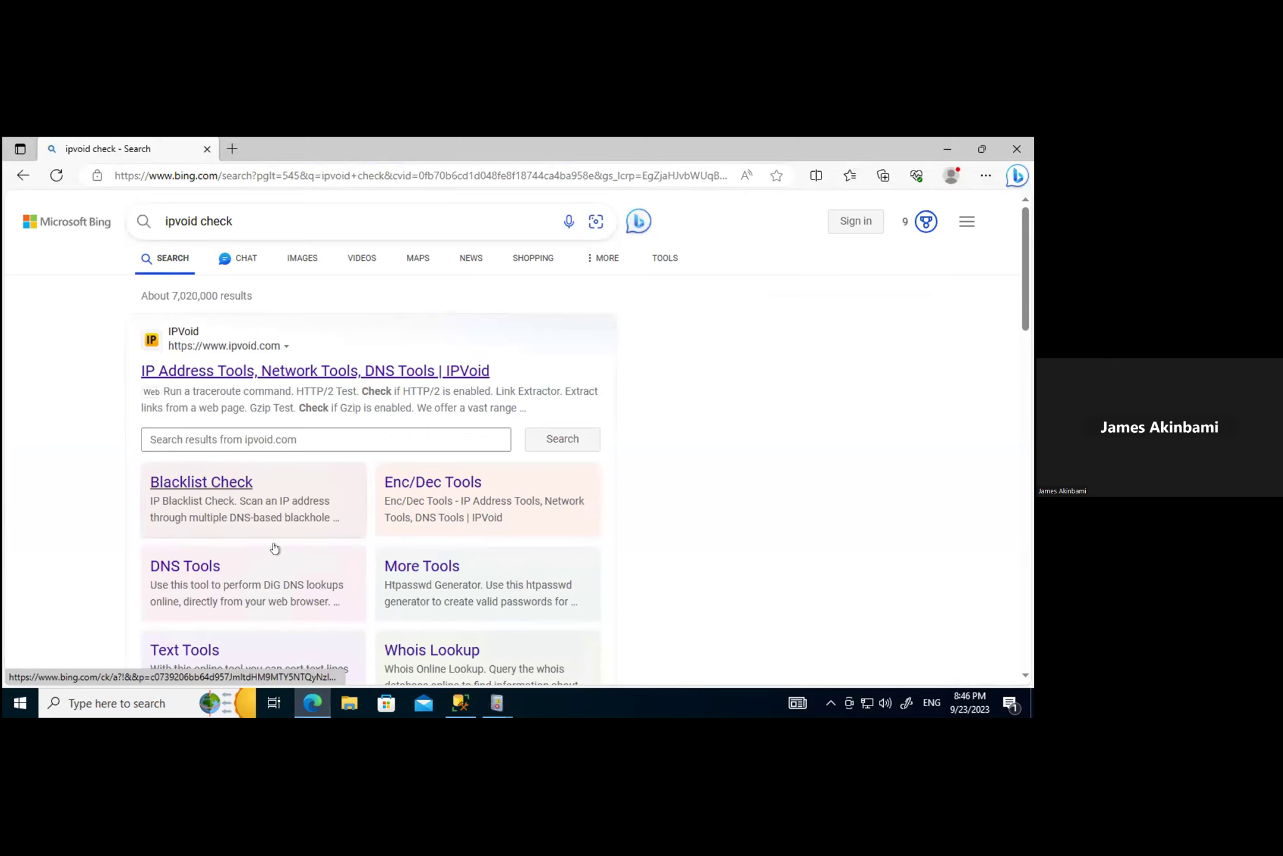
Step: Open IPVoid's Whois Lookup, accept its cookies, and run whois on the pasted 87.251.75.120
click(432, 650)
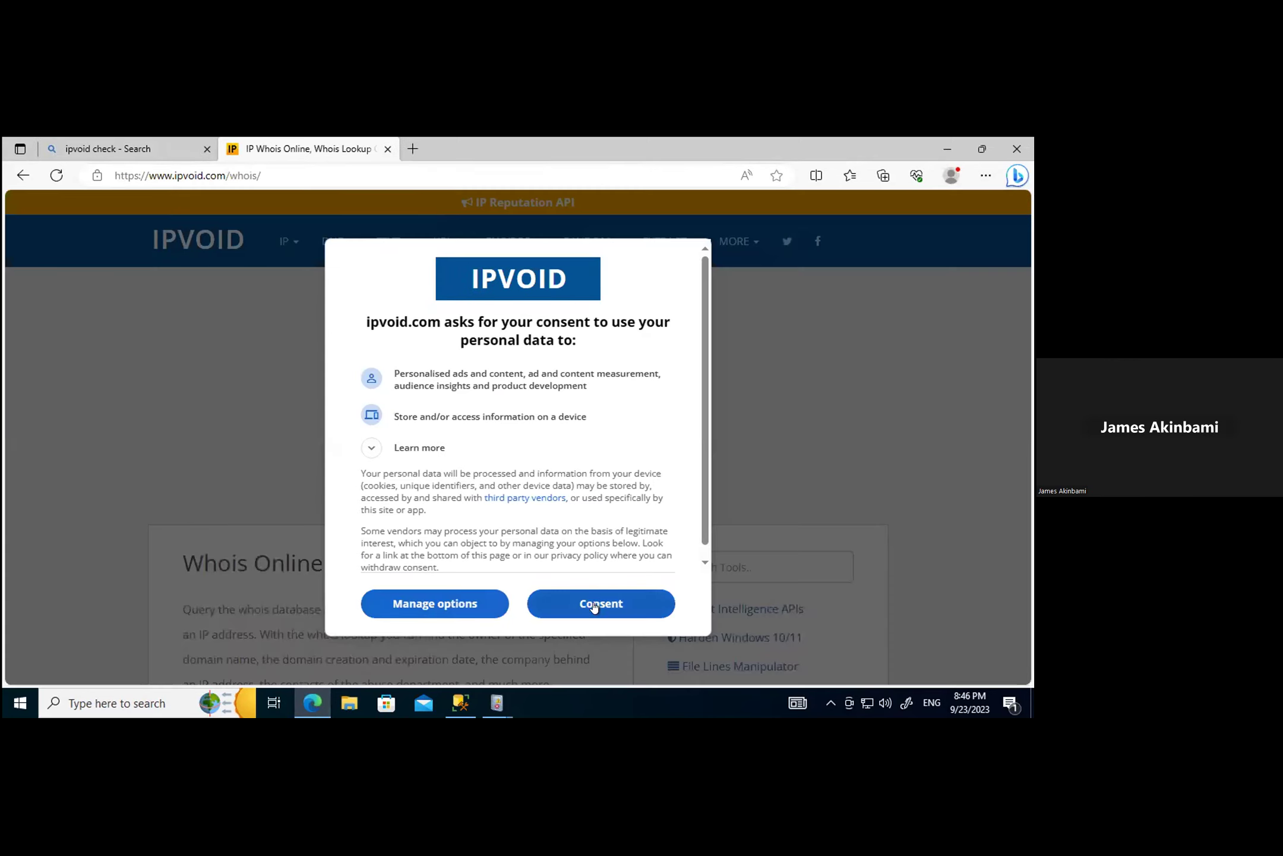
click(591, 605)
scroll(587, 597, down, 5)
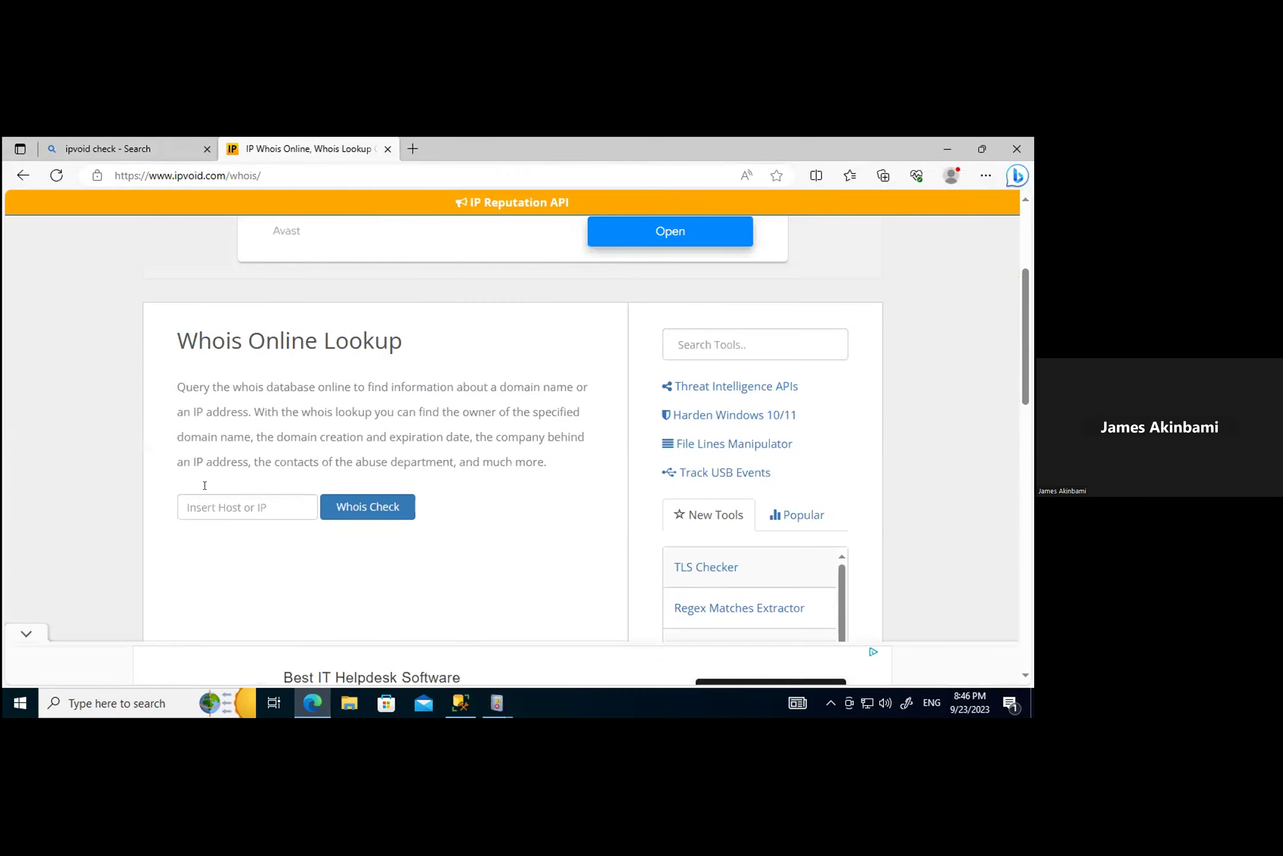
click(215, 500)
key(ctrl+v)
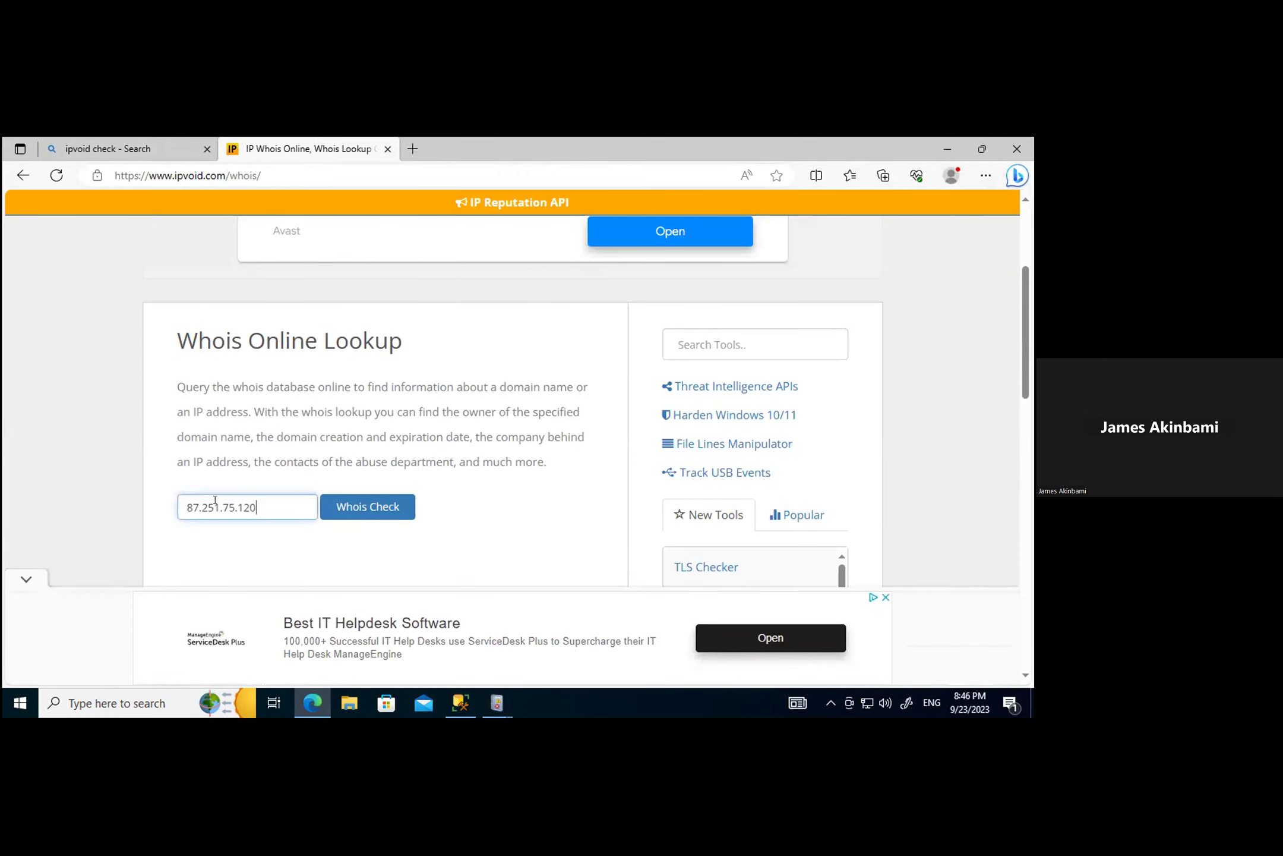
click(357, 502)
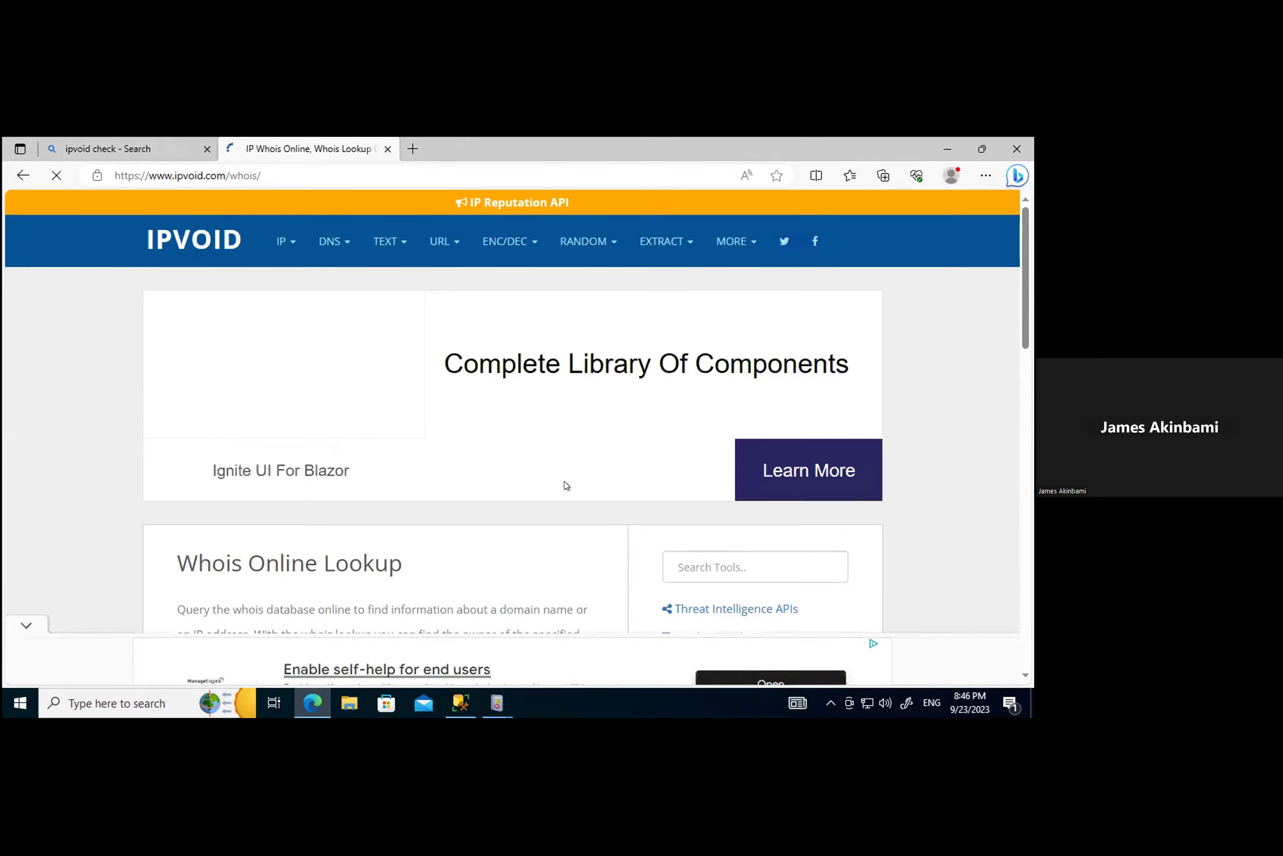
Step: Review the RIPE whois results showing XHOST INTERNET SOLUTIONS LP, country NL
scroll(565, 487, down, 5)
scroll(993, 426, down, 8)
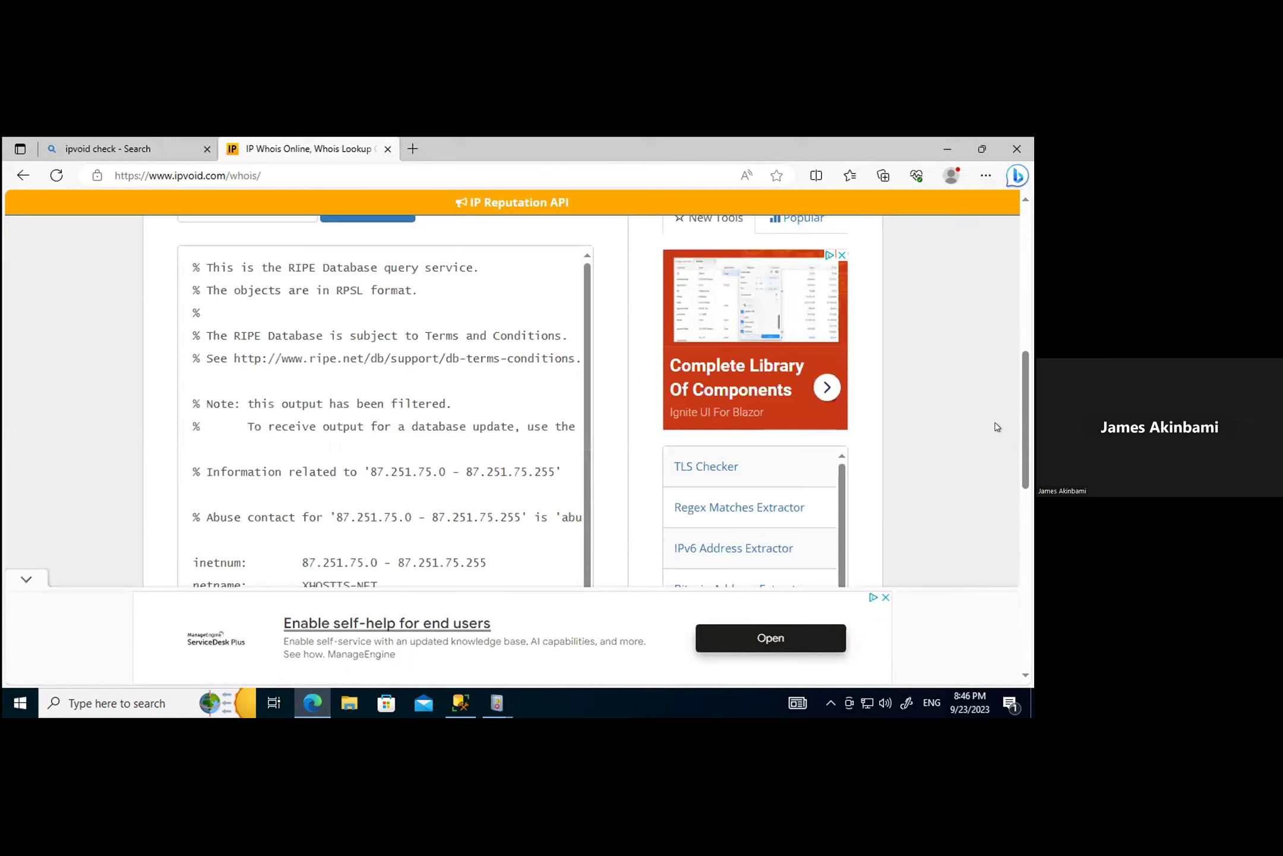
scroll(991, 426, down, 5)
scroll(991, 426, up, 2)
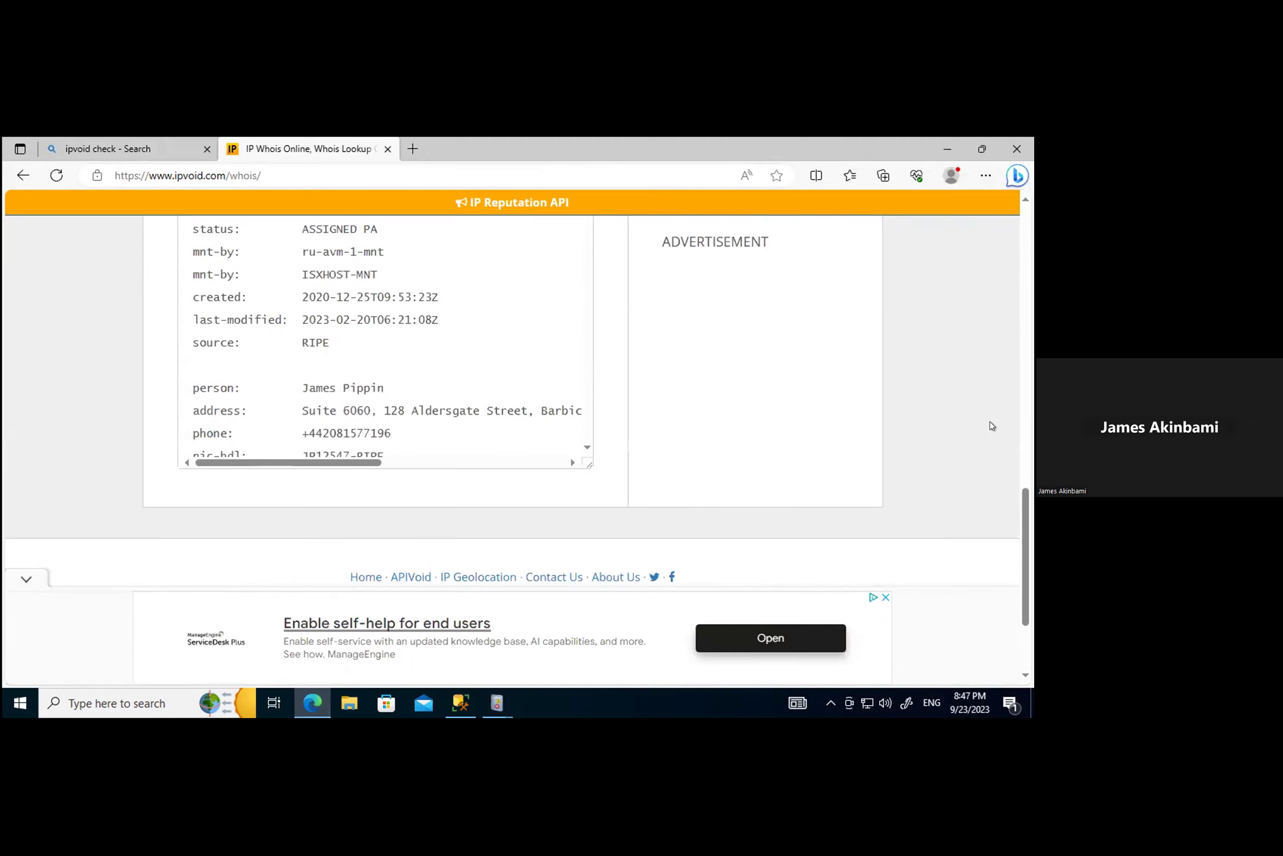
scroll(992, 425, up, 15)
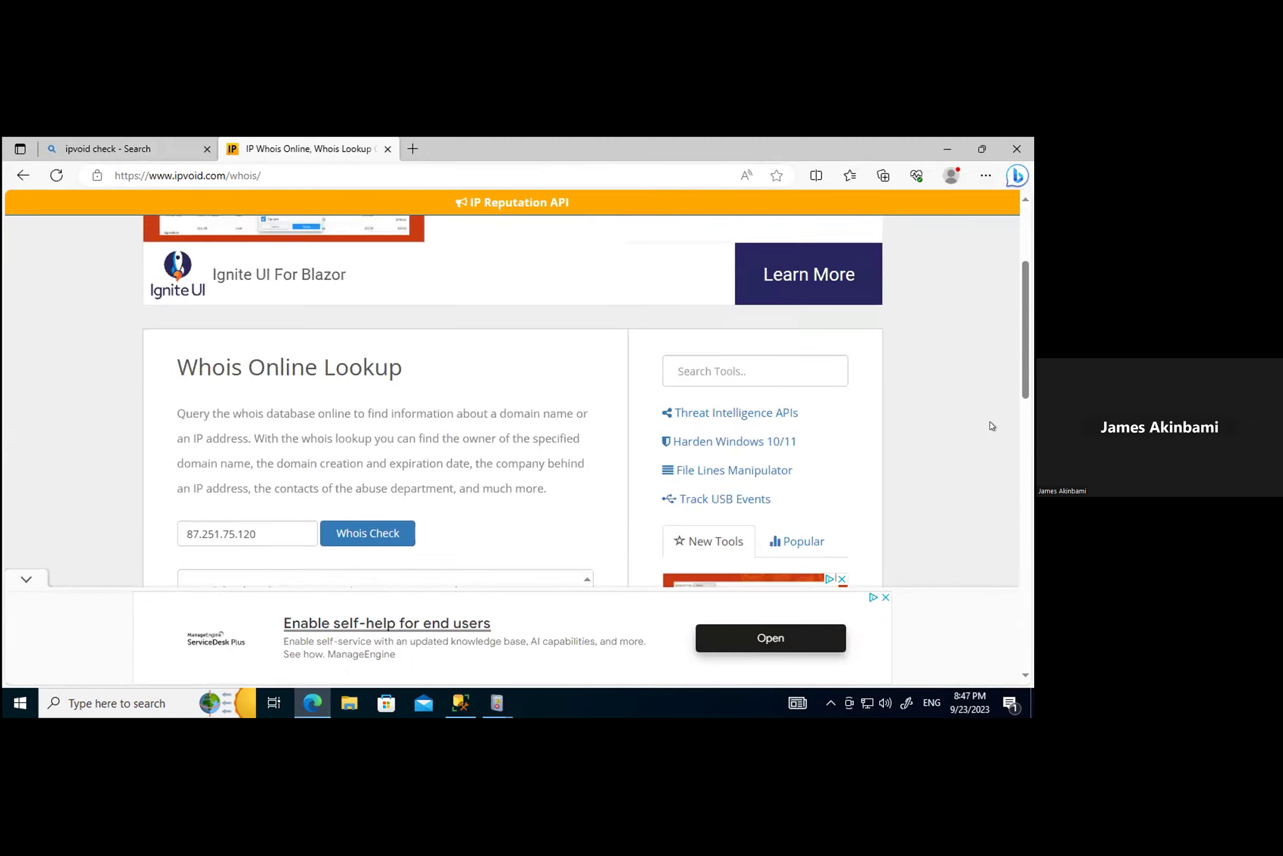
scroll(991, 426, down, 5)
scroll(991, 426, down, 2)
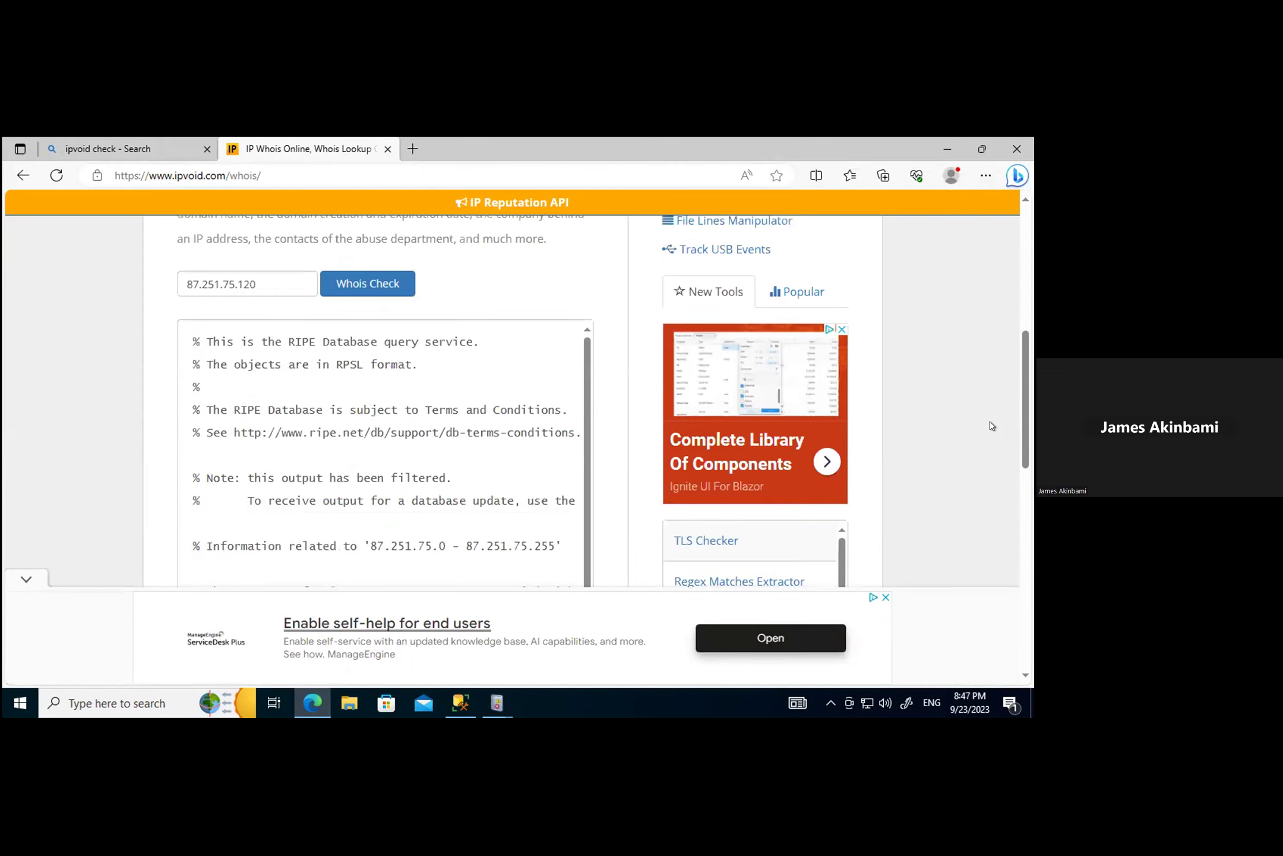
scroll(991, 425, down, 4)
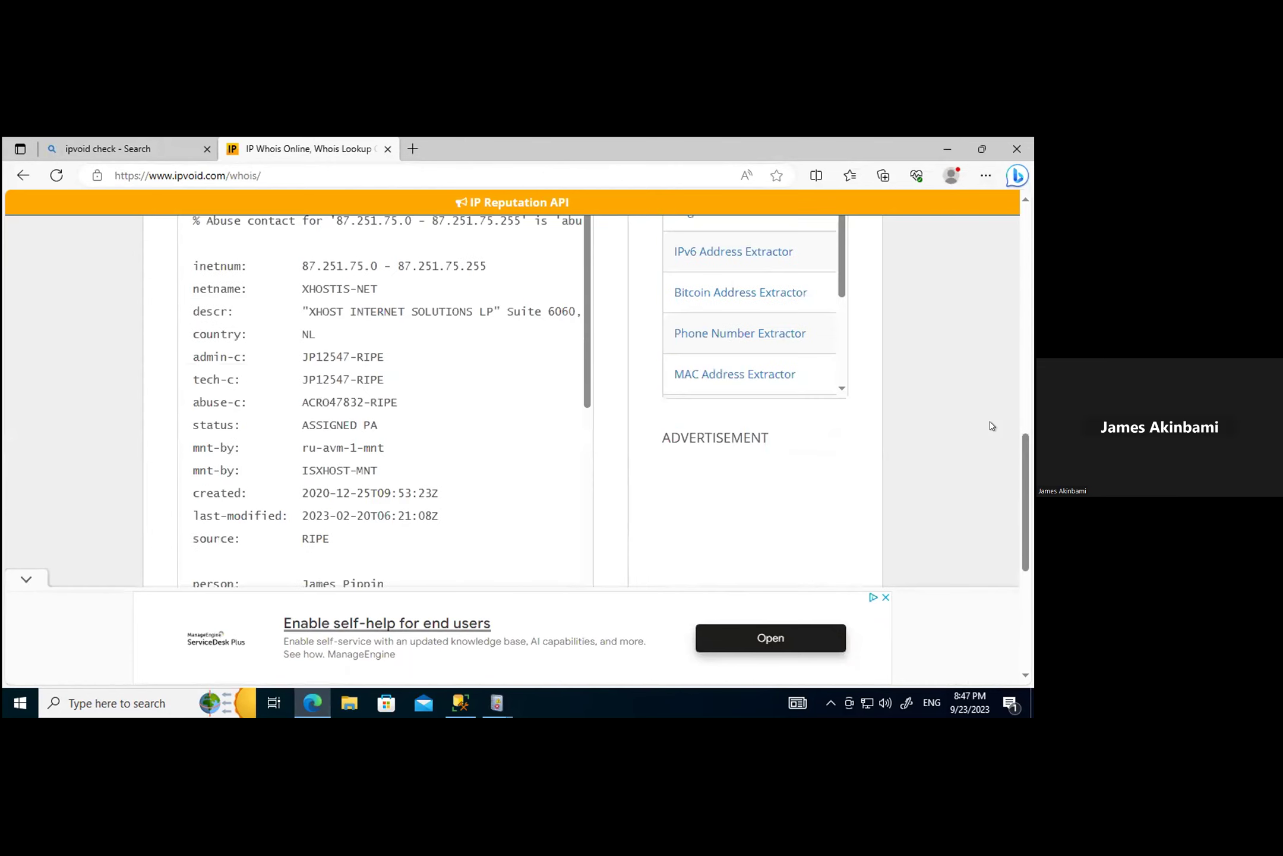
scroll(437, 472, up, 2)
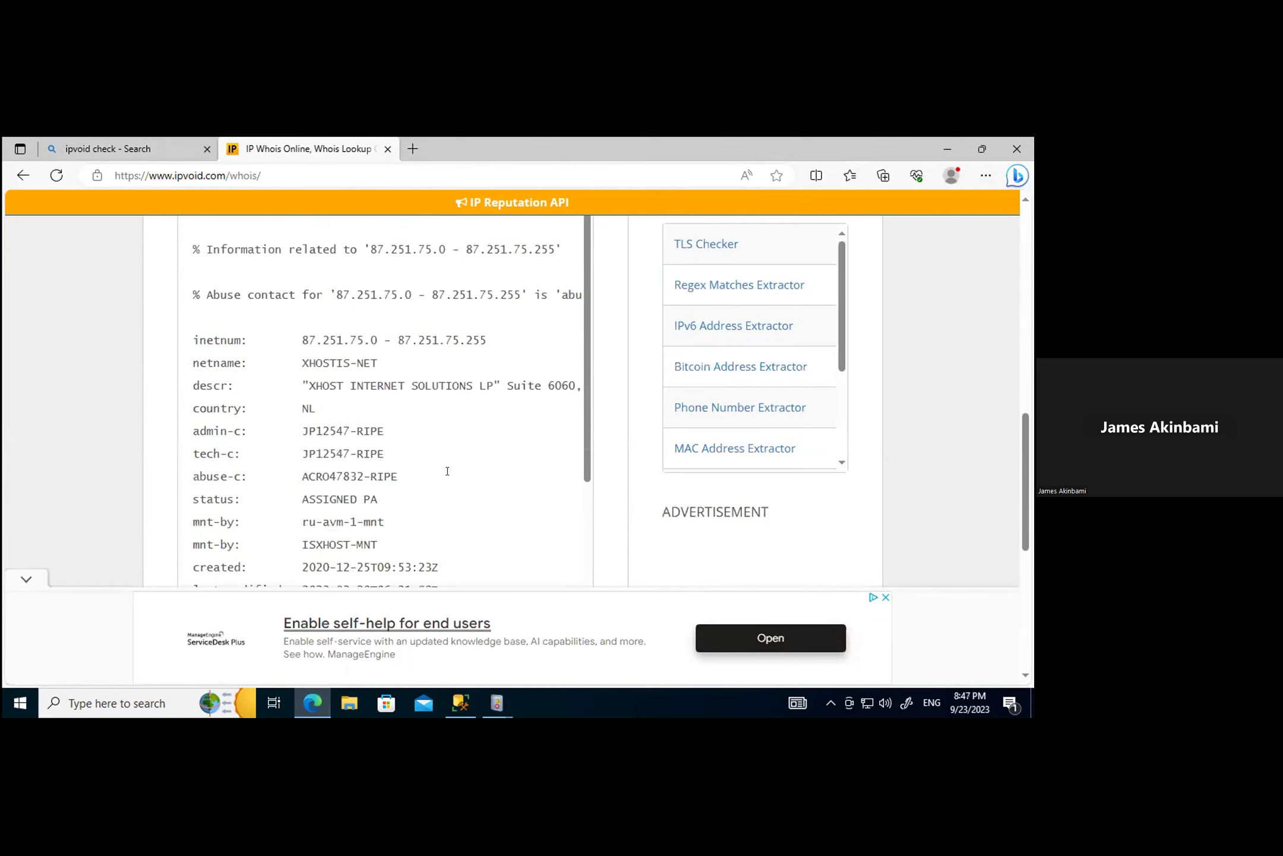
scroll(454, 469, up, 1)
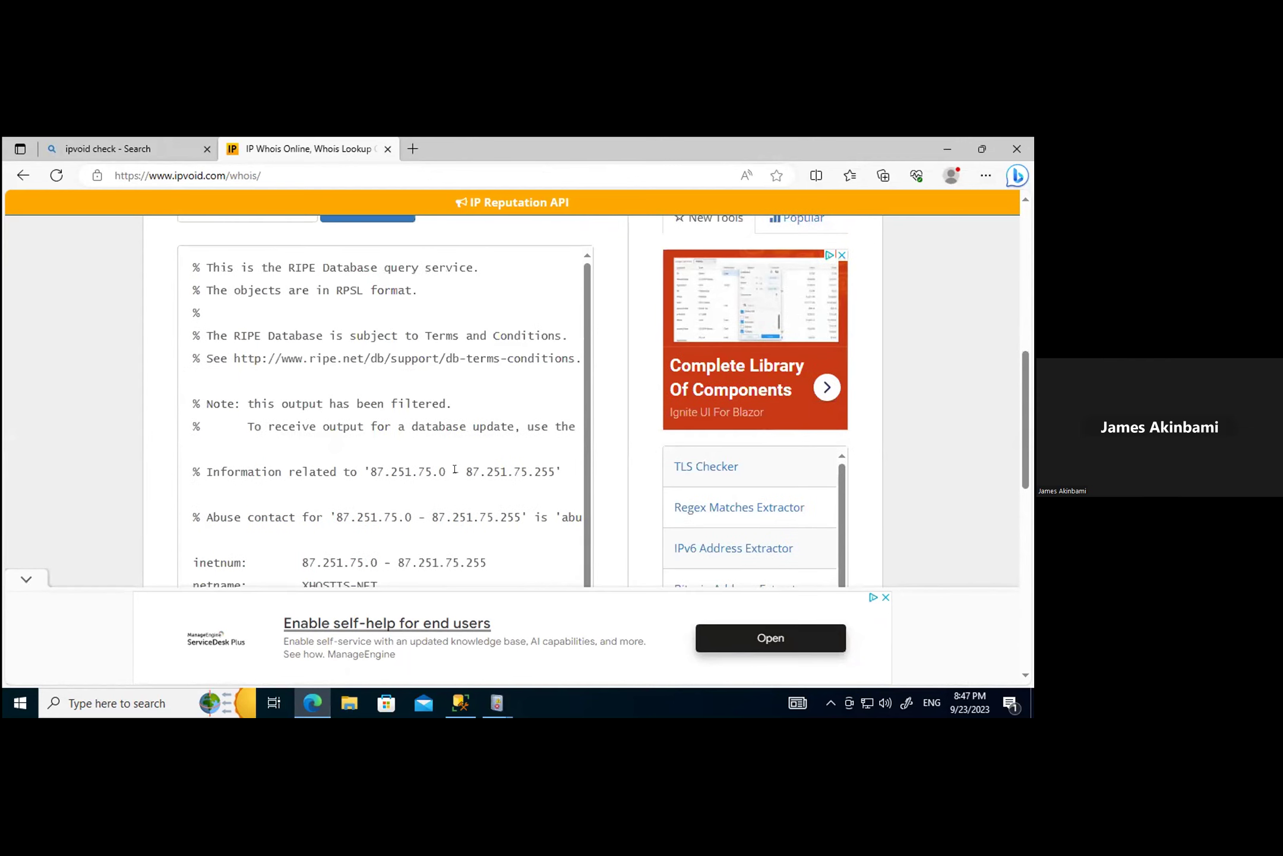
scroll(455, 469, down, 3)
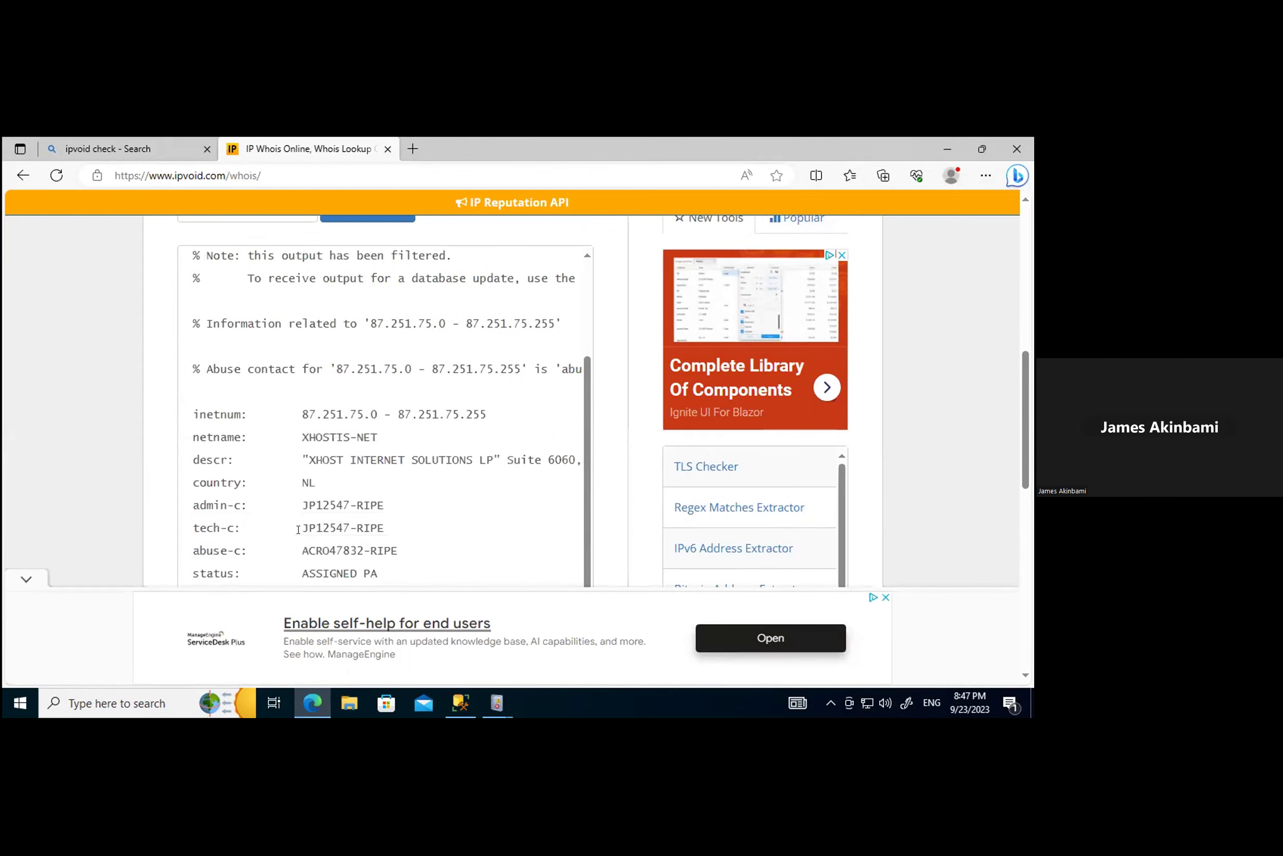
drag(323, 404, 293, 404)
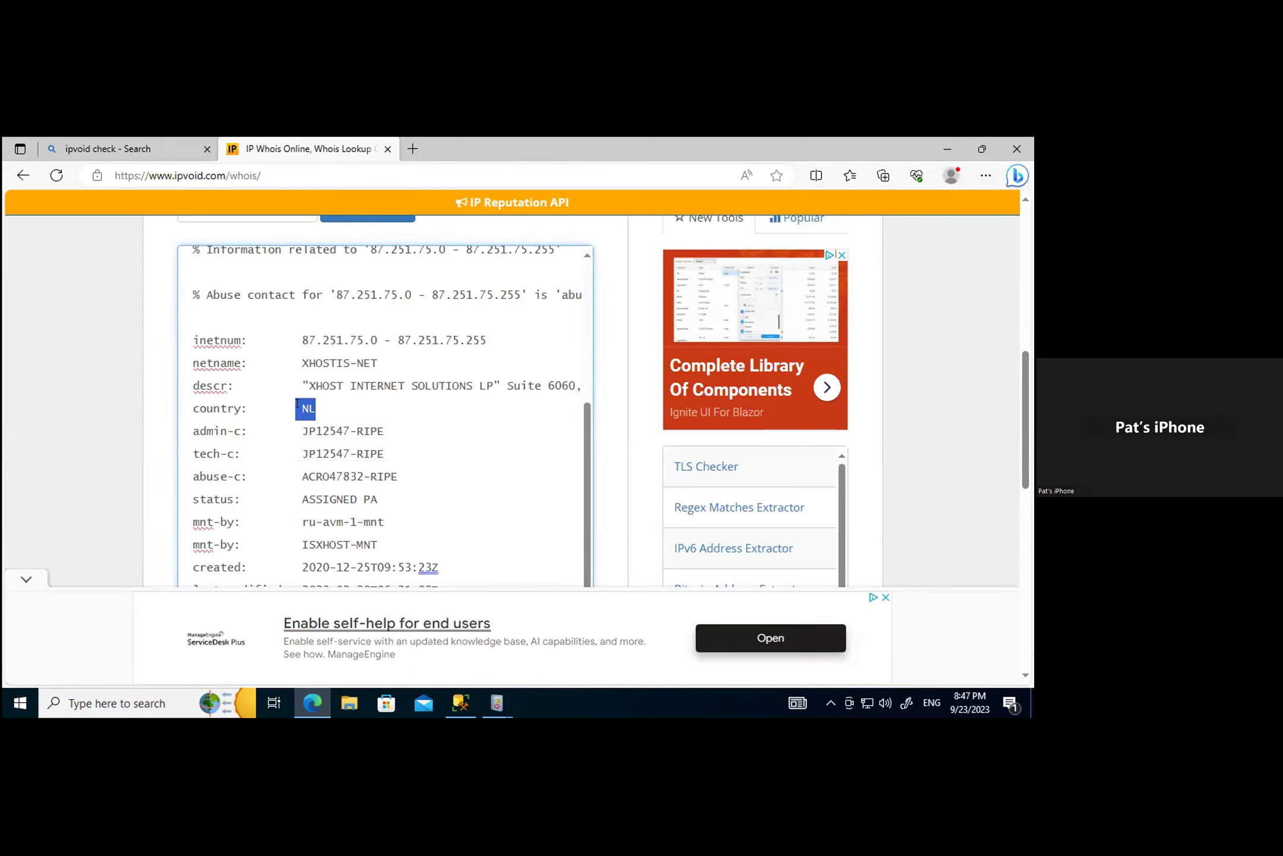
click(514, 464)
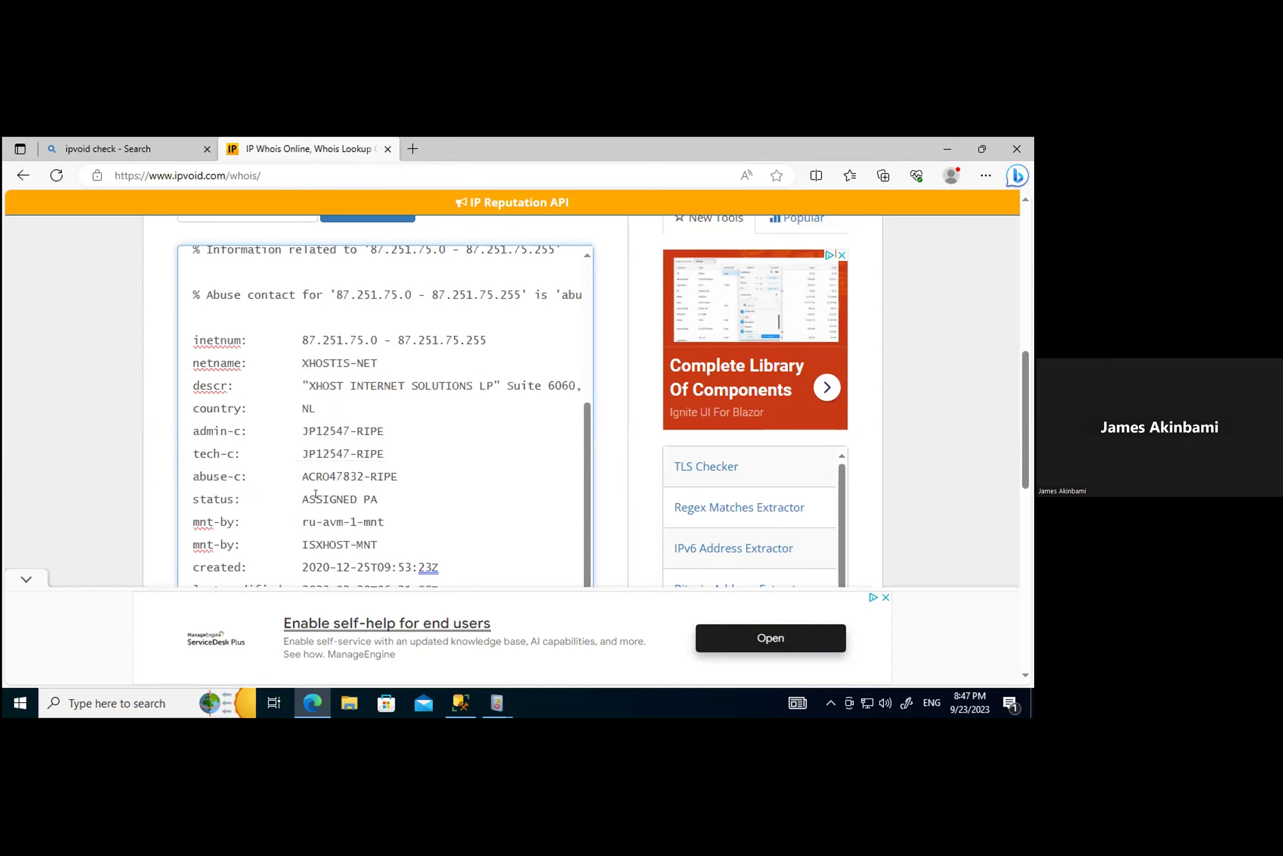
scroll(299, 505, down, 3)
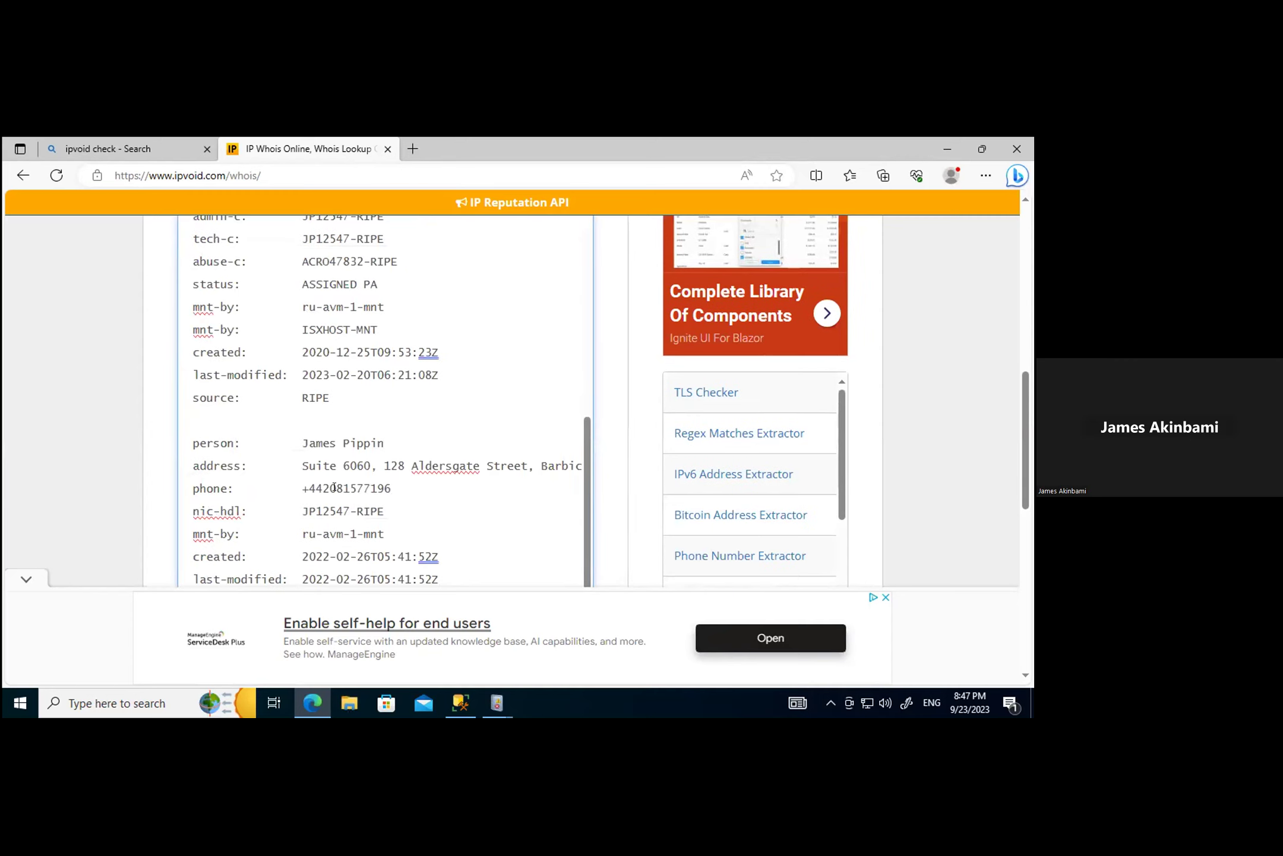
scroll(292, 507, down, 3)
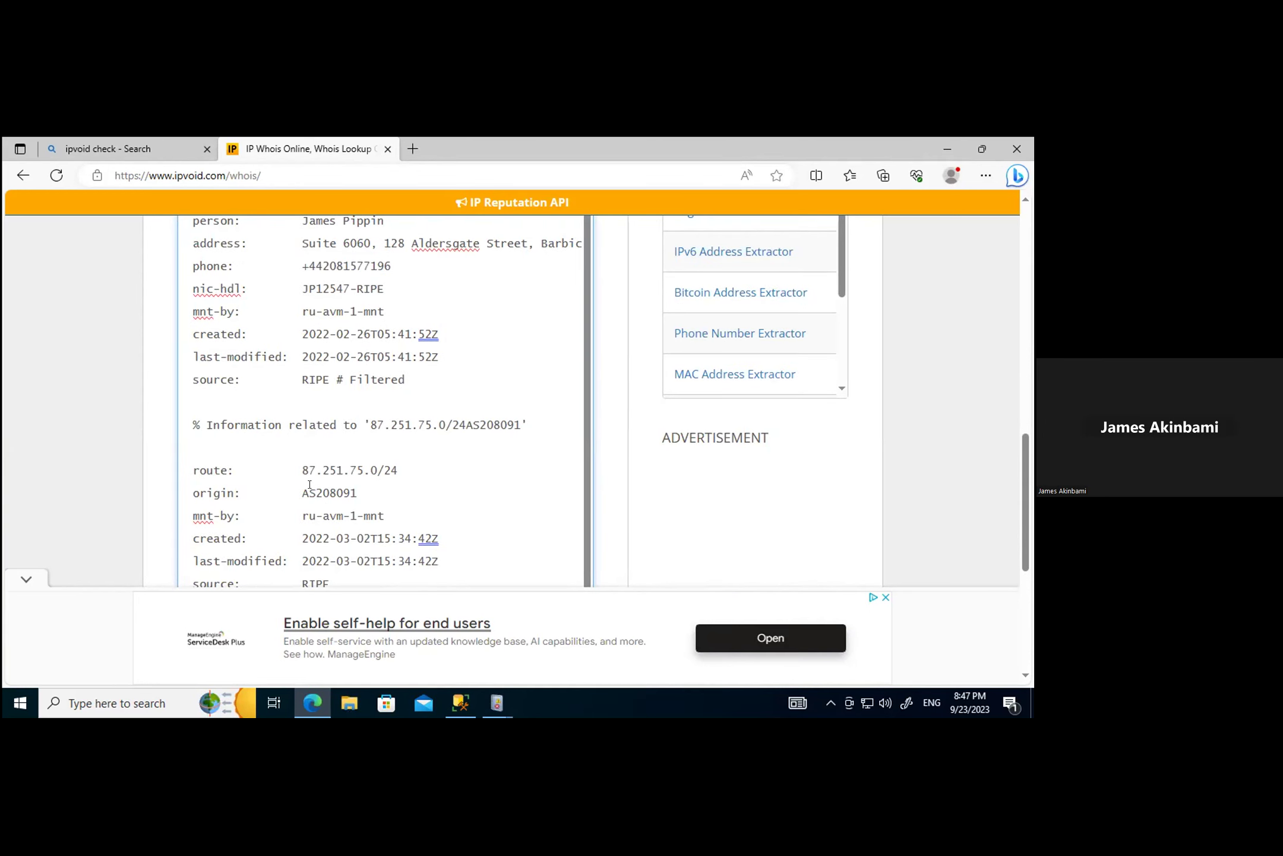
scroll(358, 530, down, 4)
scroll(359, 530, up, 3)
scroll(347, 496, up, 5)
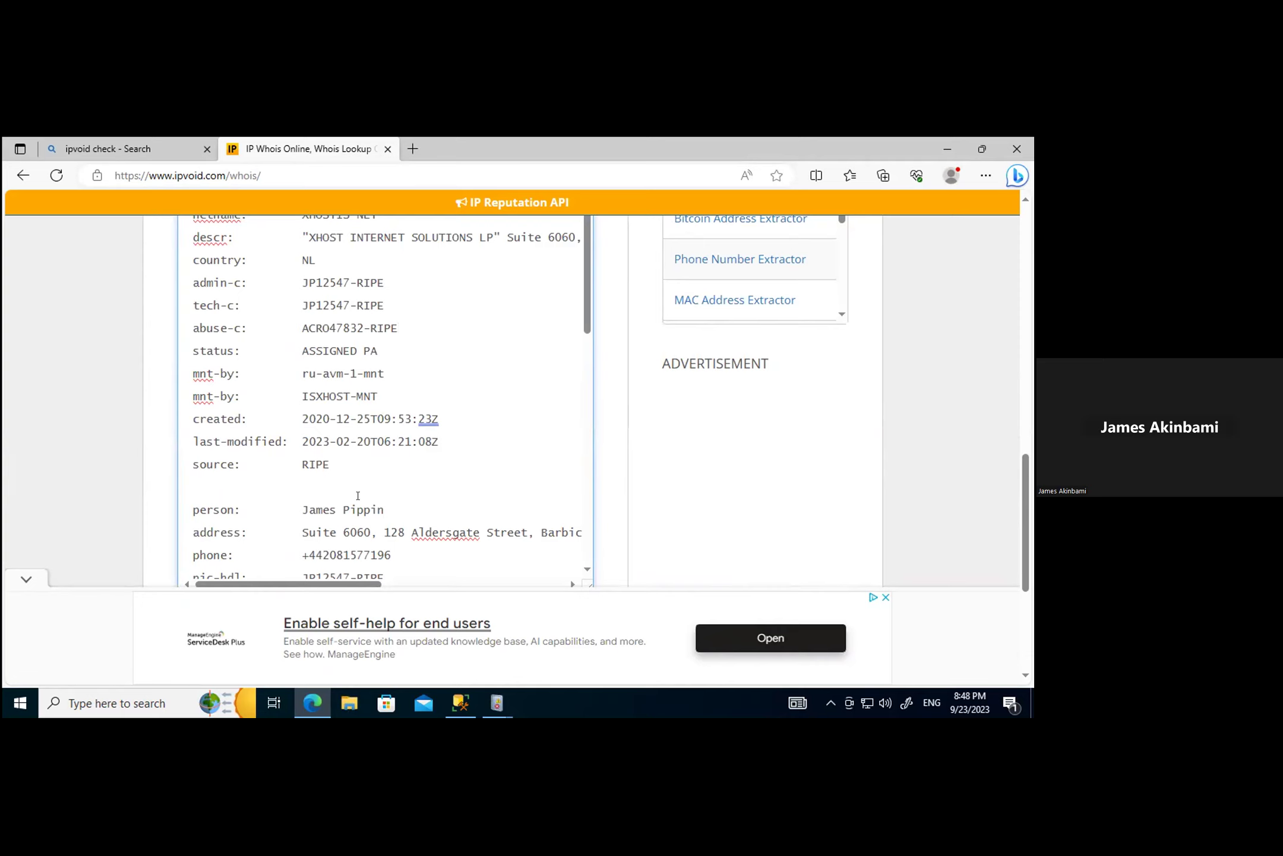
Step: Return to Event Viewer and open the 8:42:51 PM failed-logon event's properties
click(499, 703)
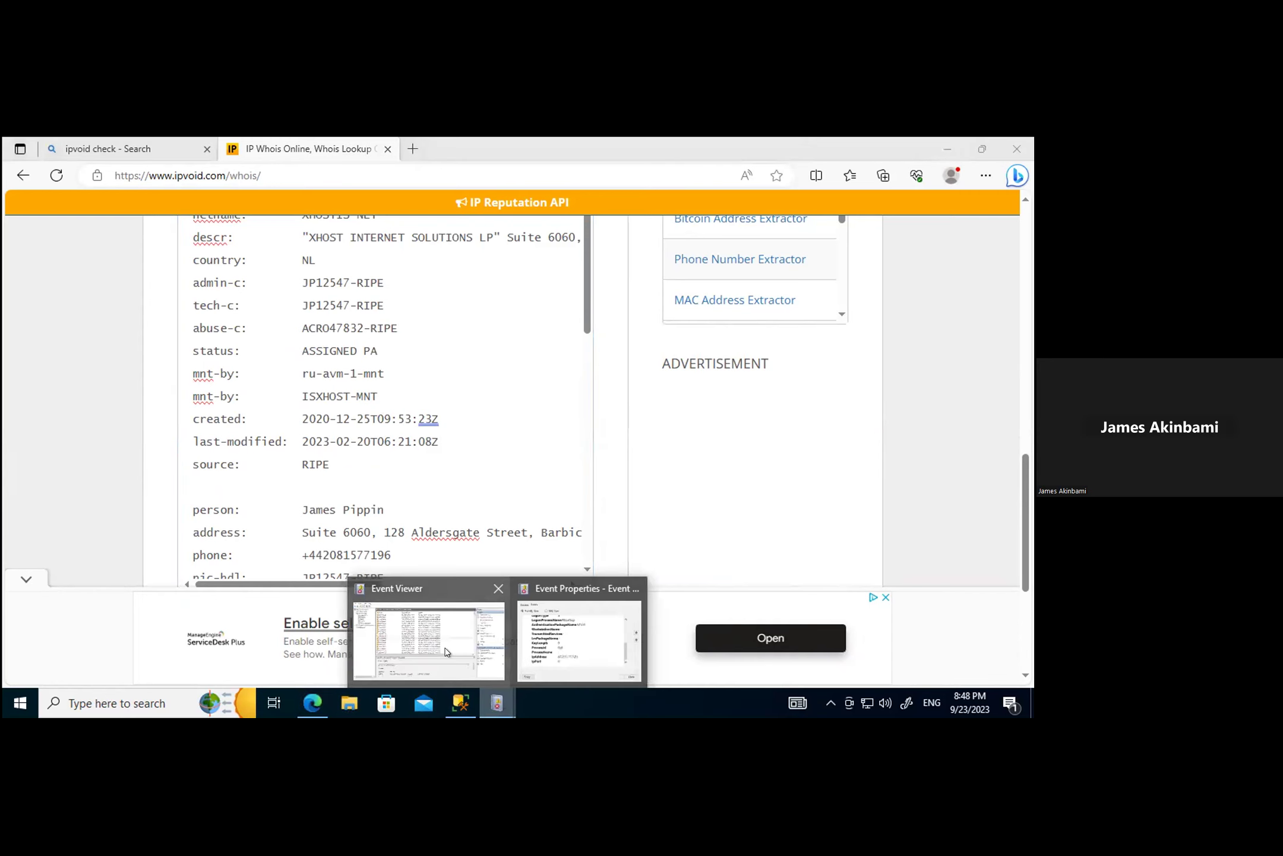
click(448, 645)
drag(600, 514, 514, 520)
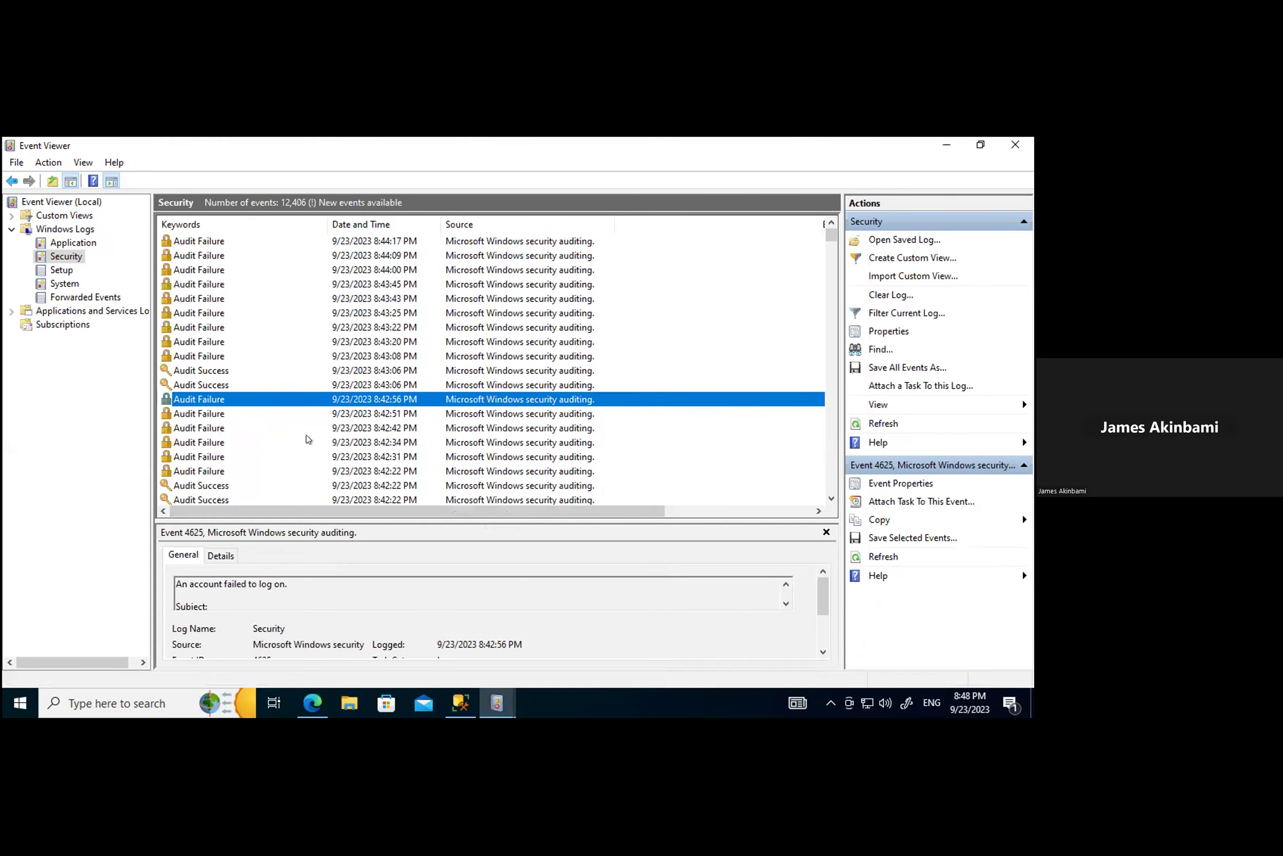
double_click(192, 414)
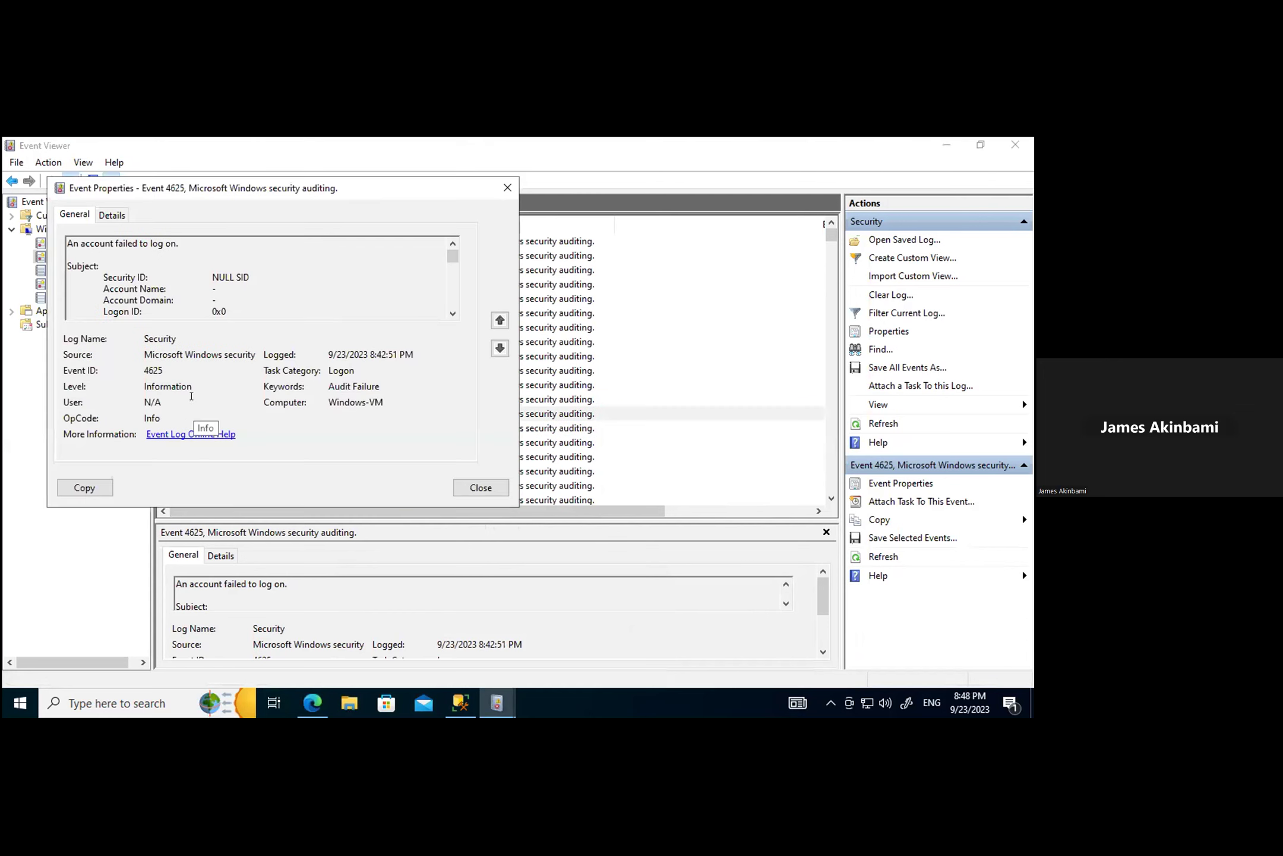
Step: Copy IP 87.251.75.120 from the 8:42:51 PM event's Details, then close its properties
click(108, 211)
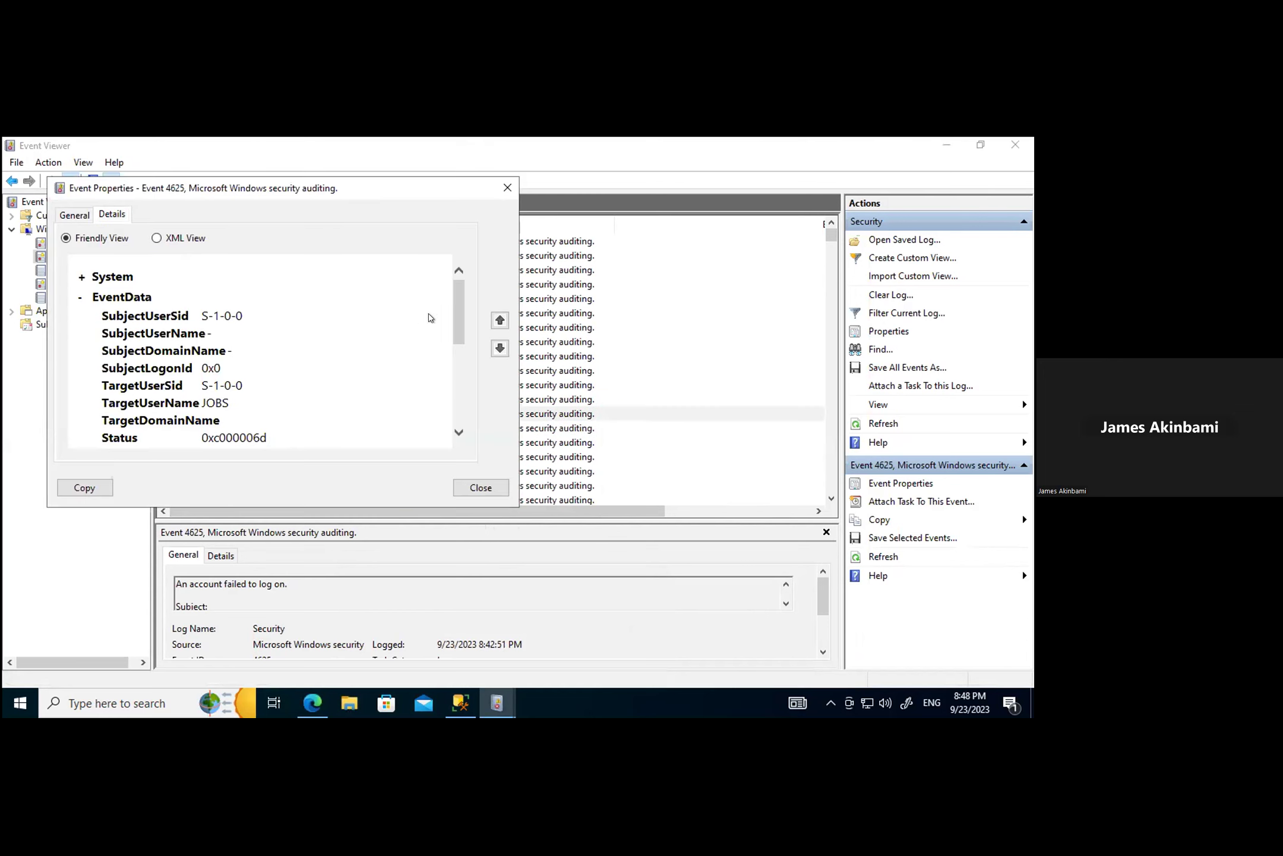
drag(457, 315, 482, 415)
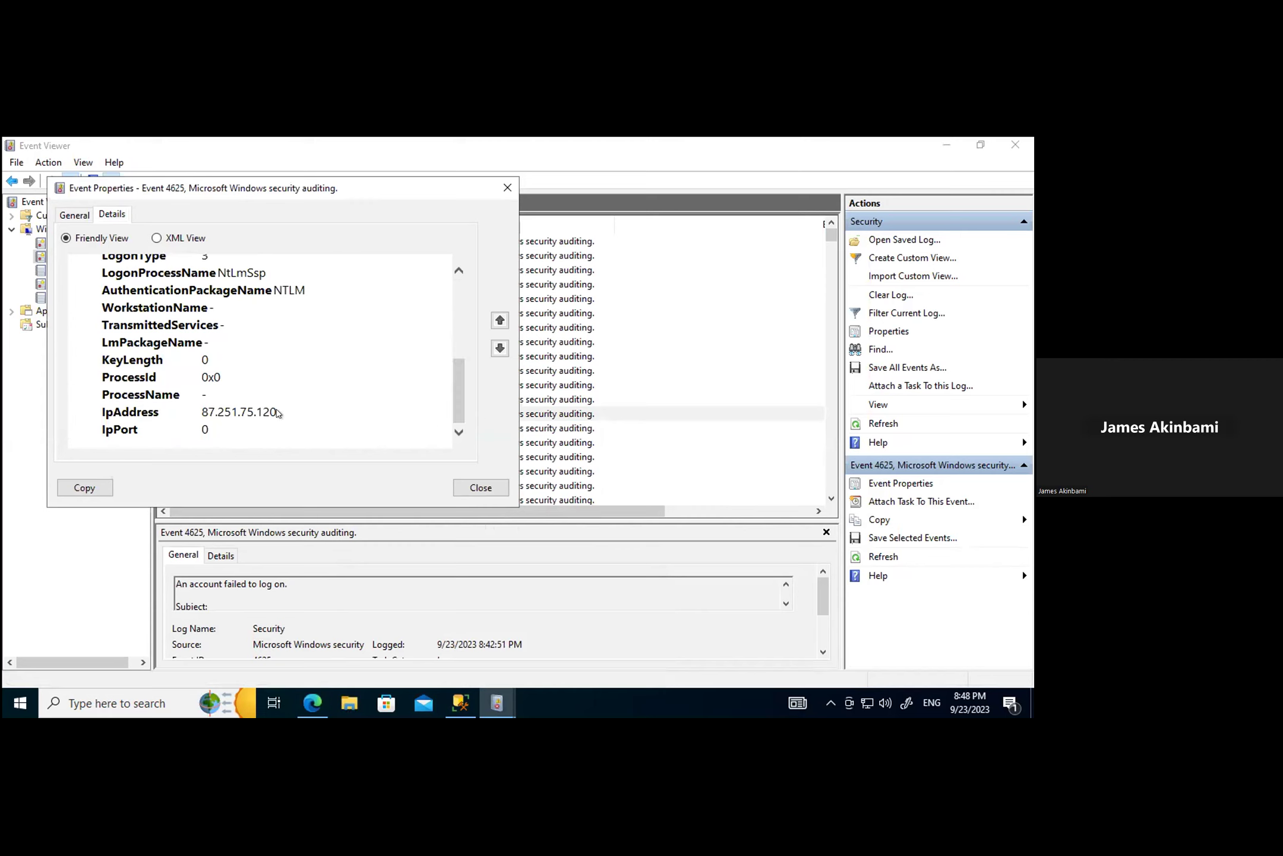
drag(277, 413, 229, 411)
right_click(229, 411)
click(264, 419)
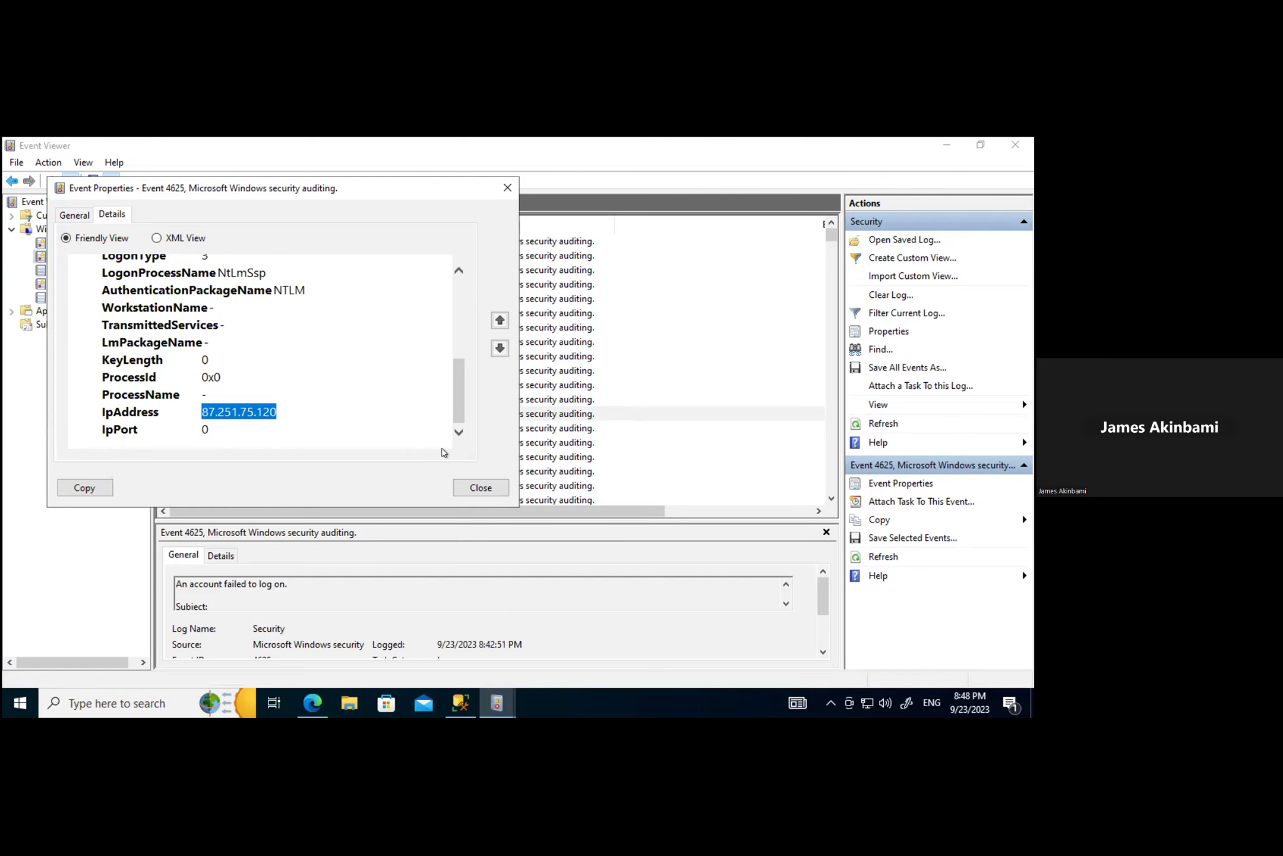
click(481, 491)
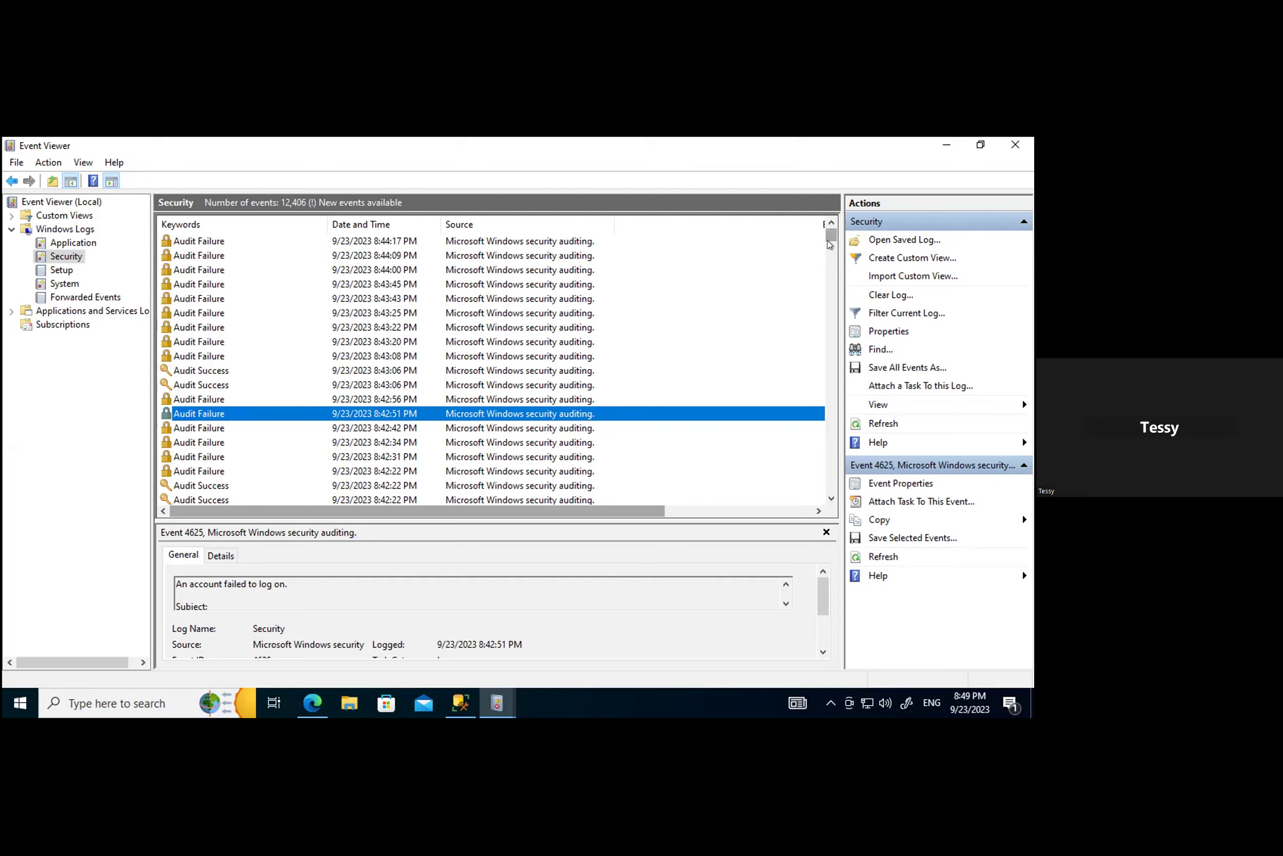
Step: Scroll the list to see Event IDs and select the 8:42:22 PM Audit Success 4672 event
drag(651, 511, 811, 530)
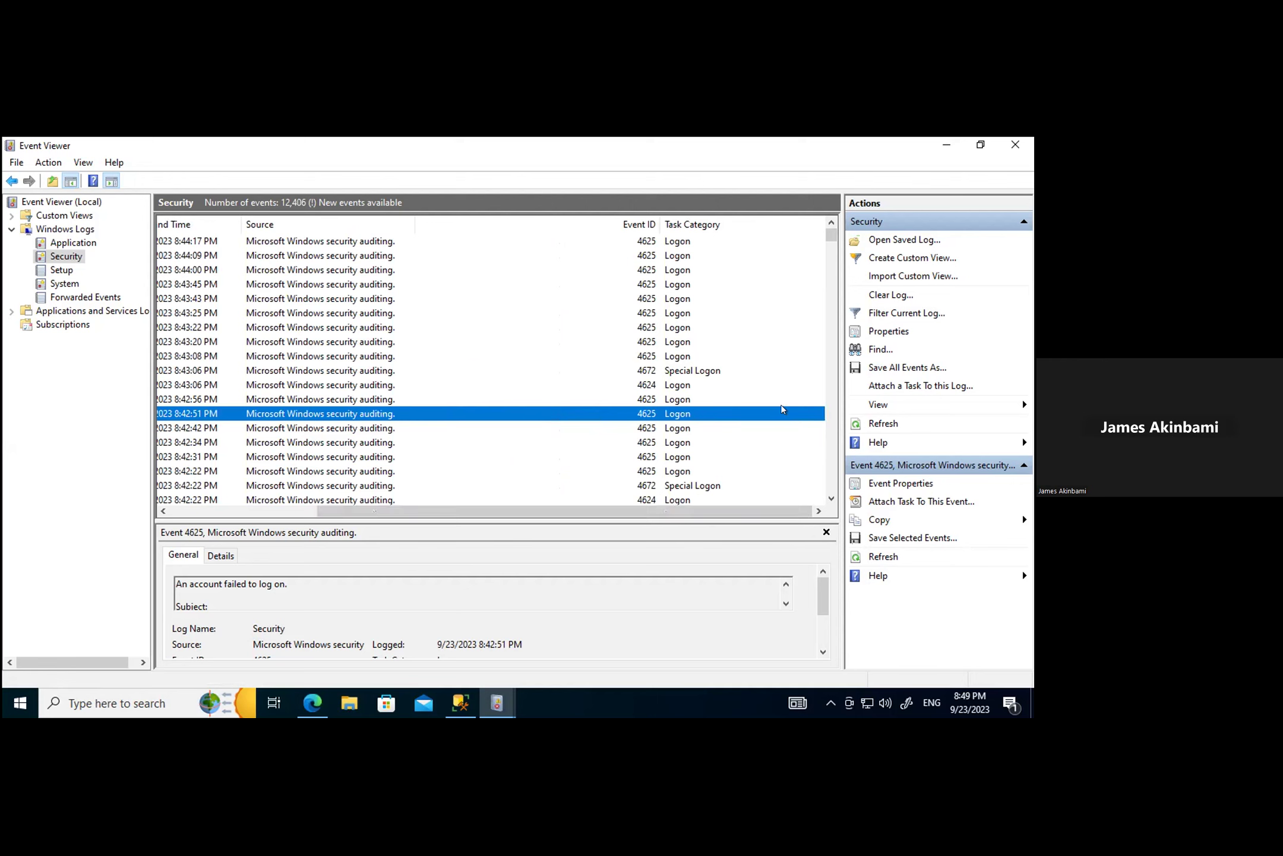
scroll(784, 428, down, 5)
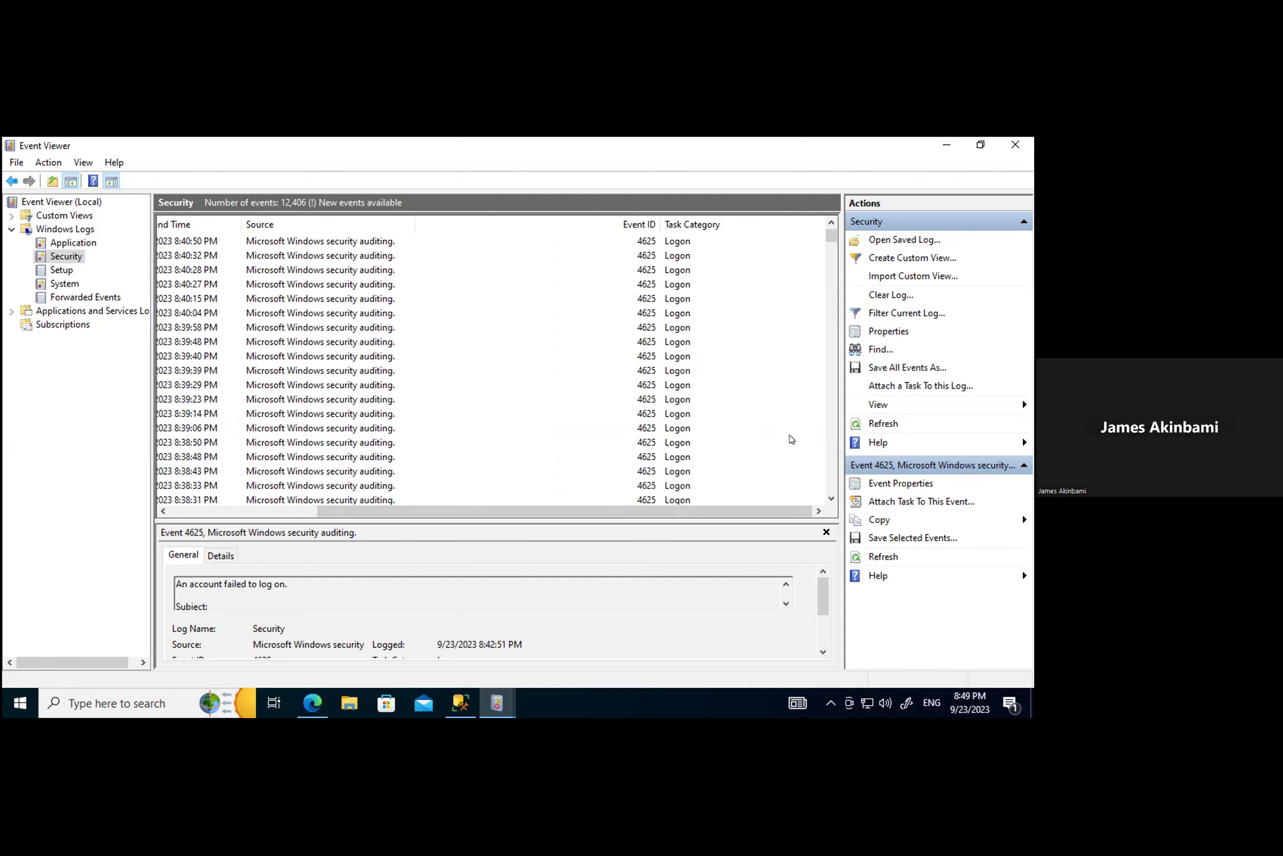
scroll(791, 434, up, 5)
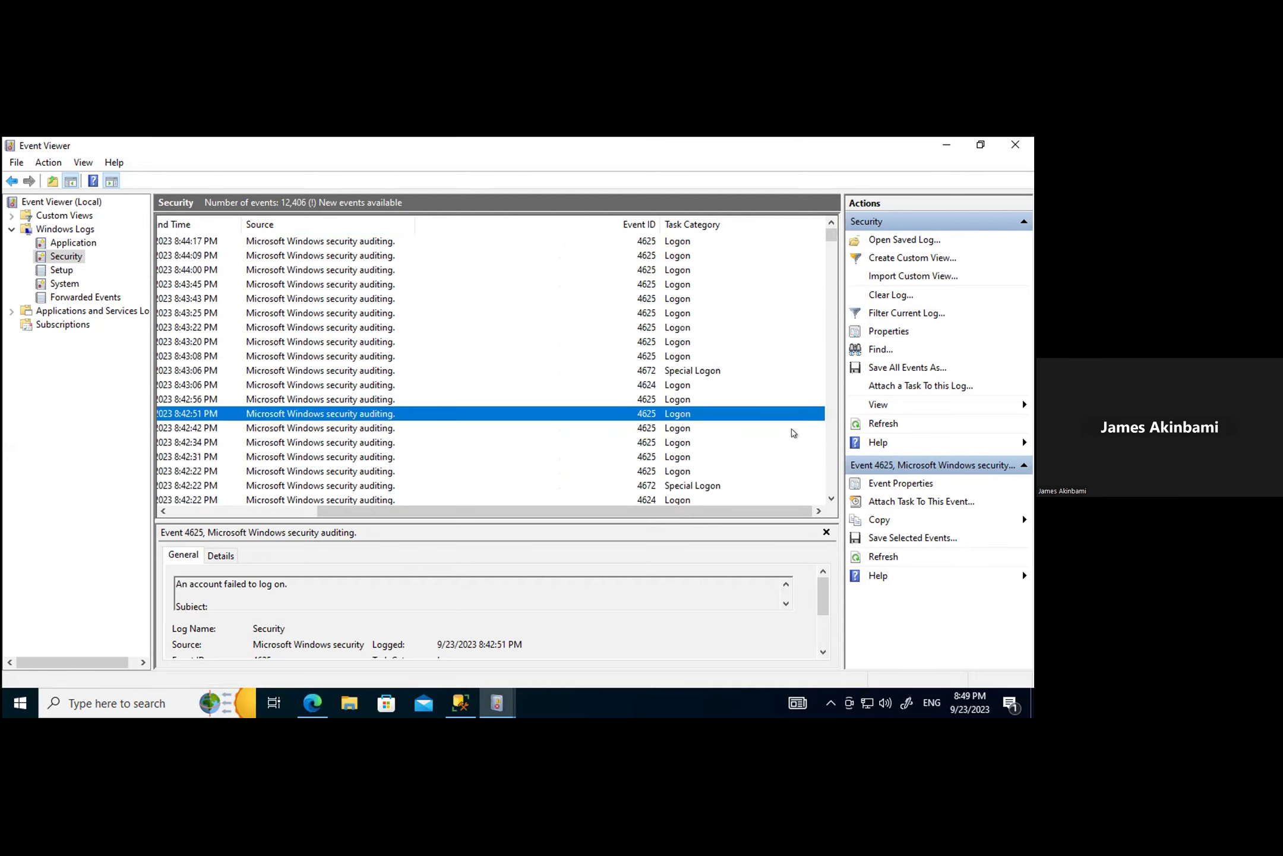
drag(648, 511, 504, 542)
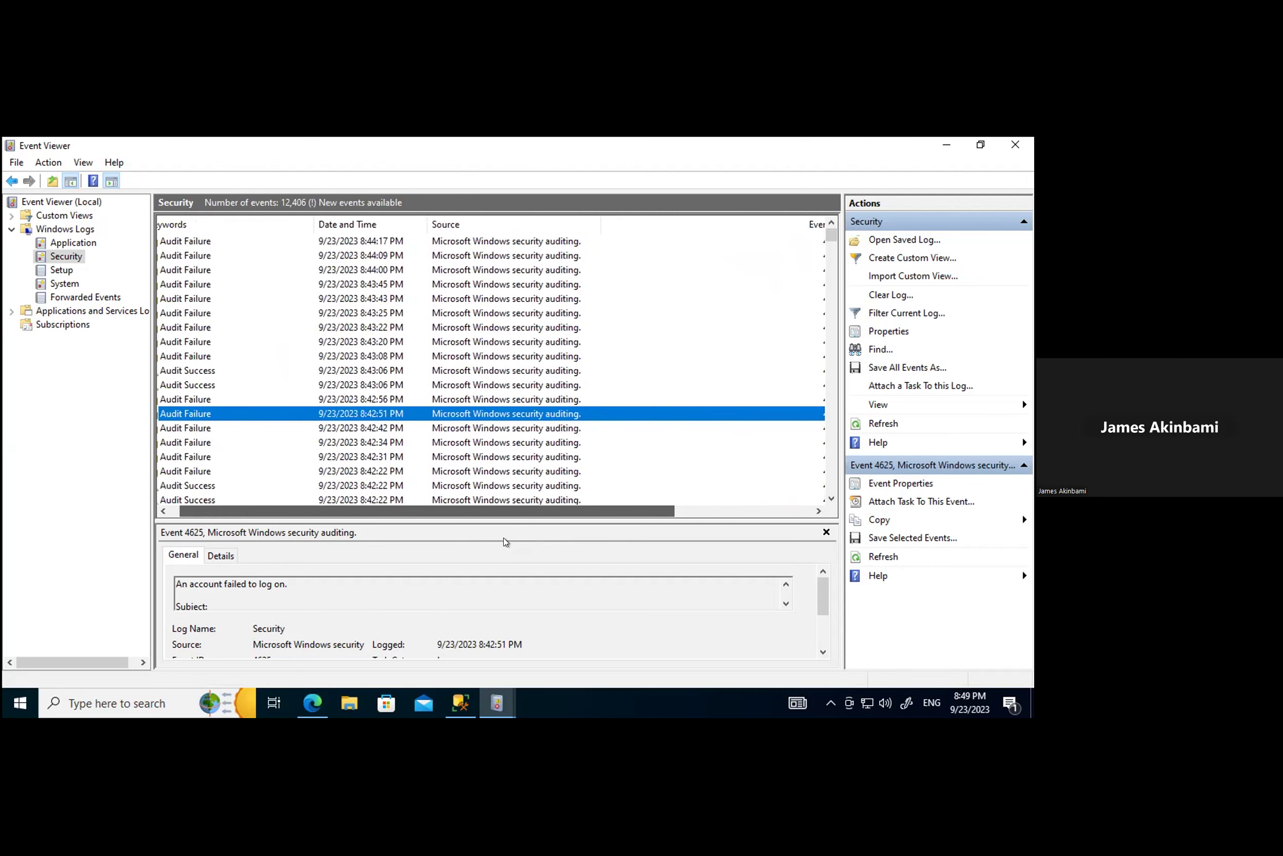
drag(505, 541, 504, 542)
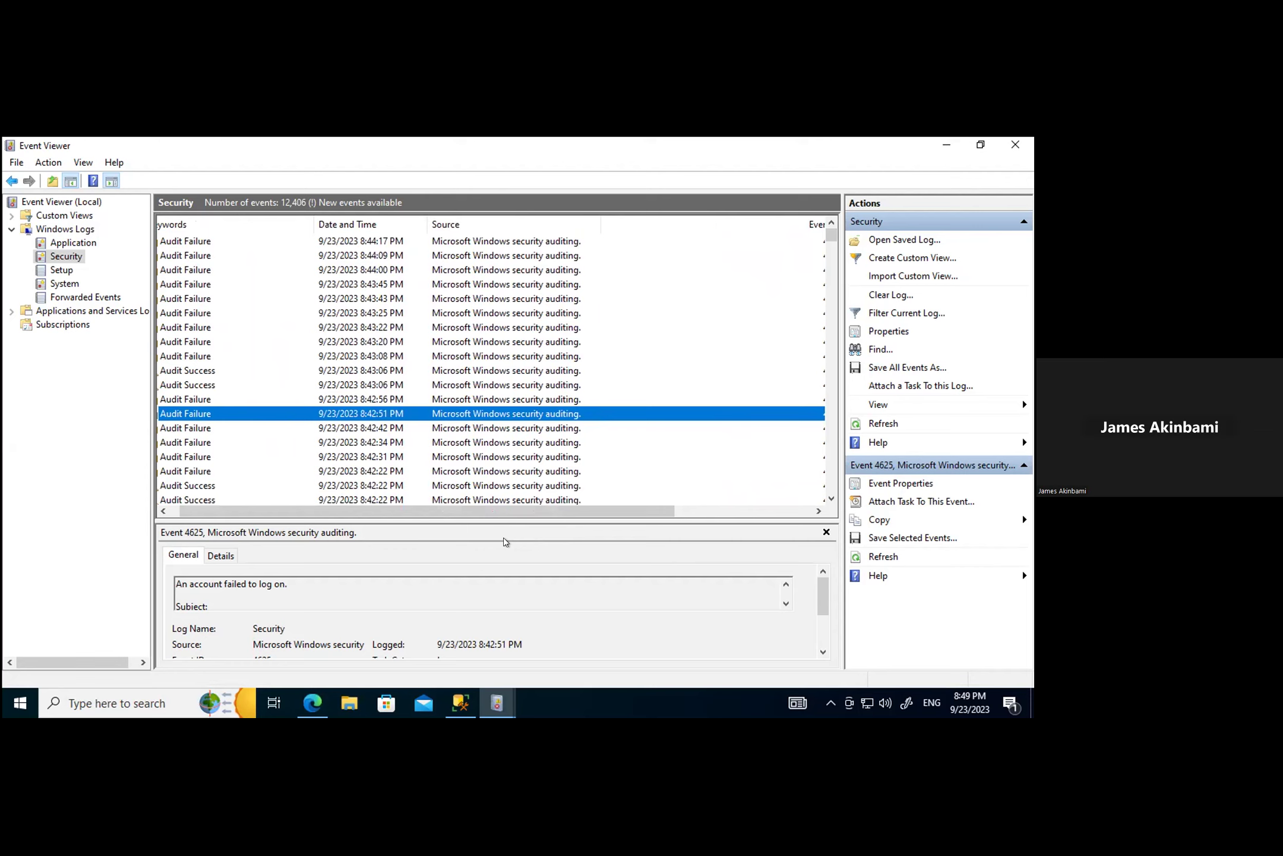
drag(553, 520, 526, 523)
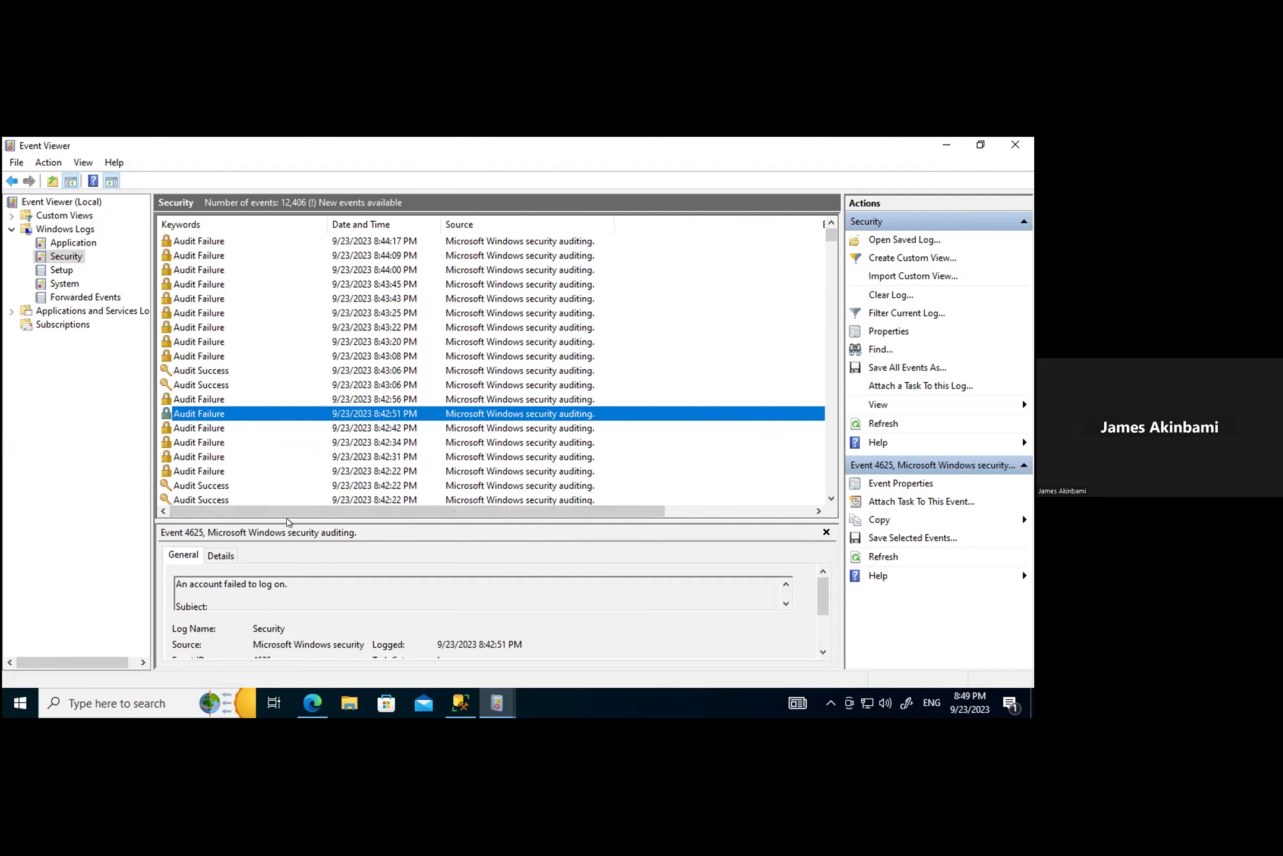
click(223, 484)
drag(447, 513, 610, 510)
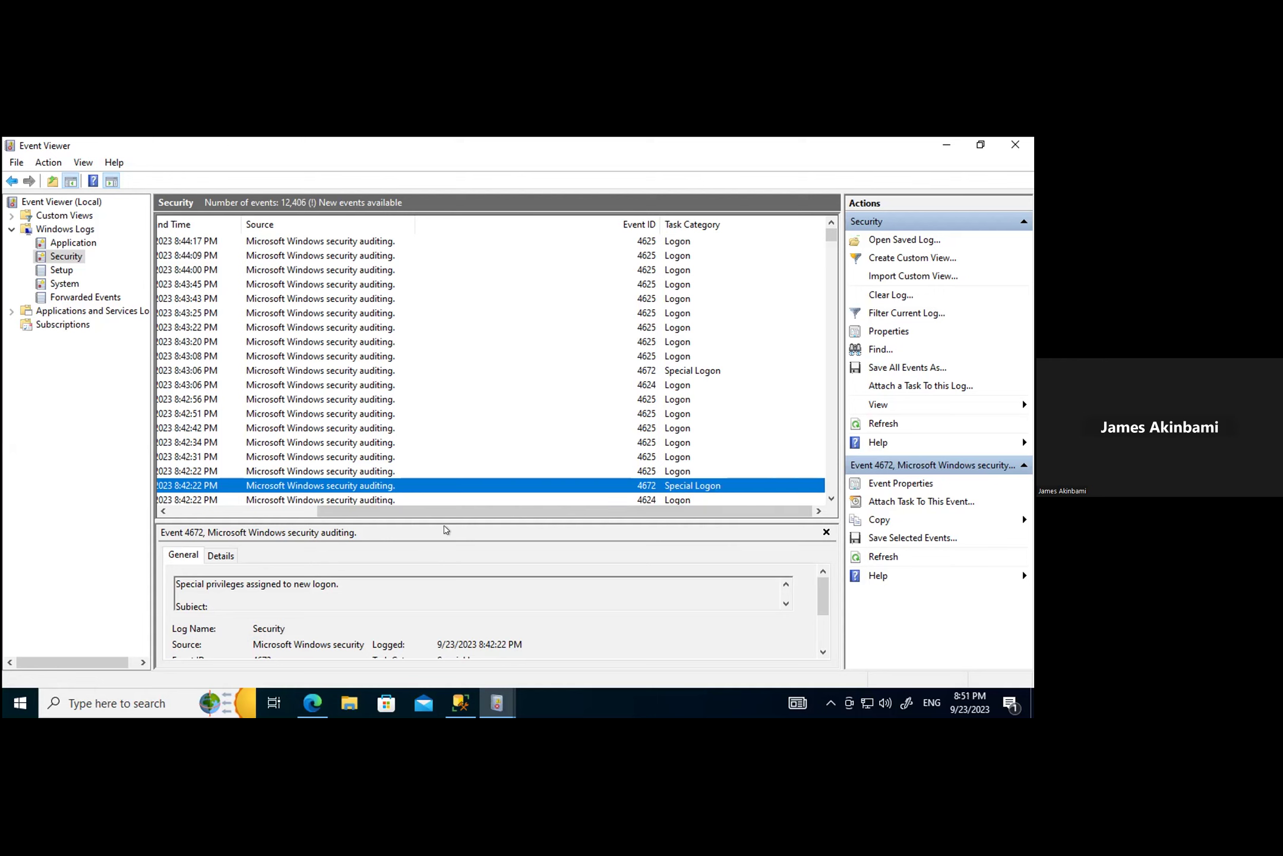
Step: Select the 8:44:09 PM Audit Failure row and confirm its Event ID is 4625
drag(462, 513, 198, 518)
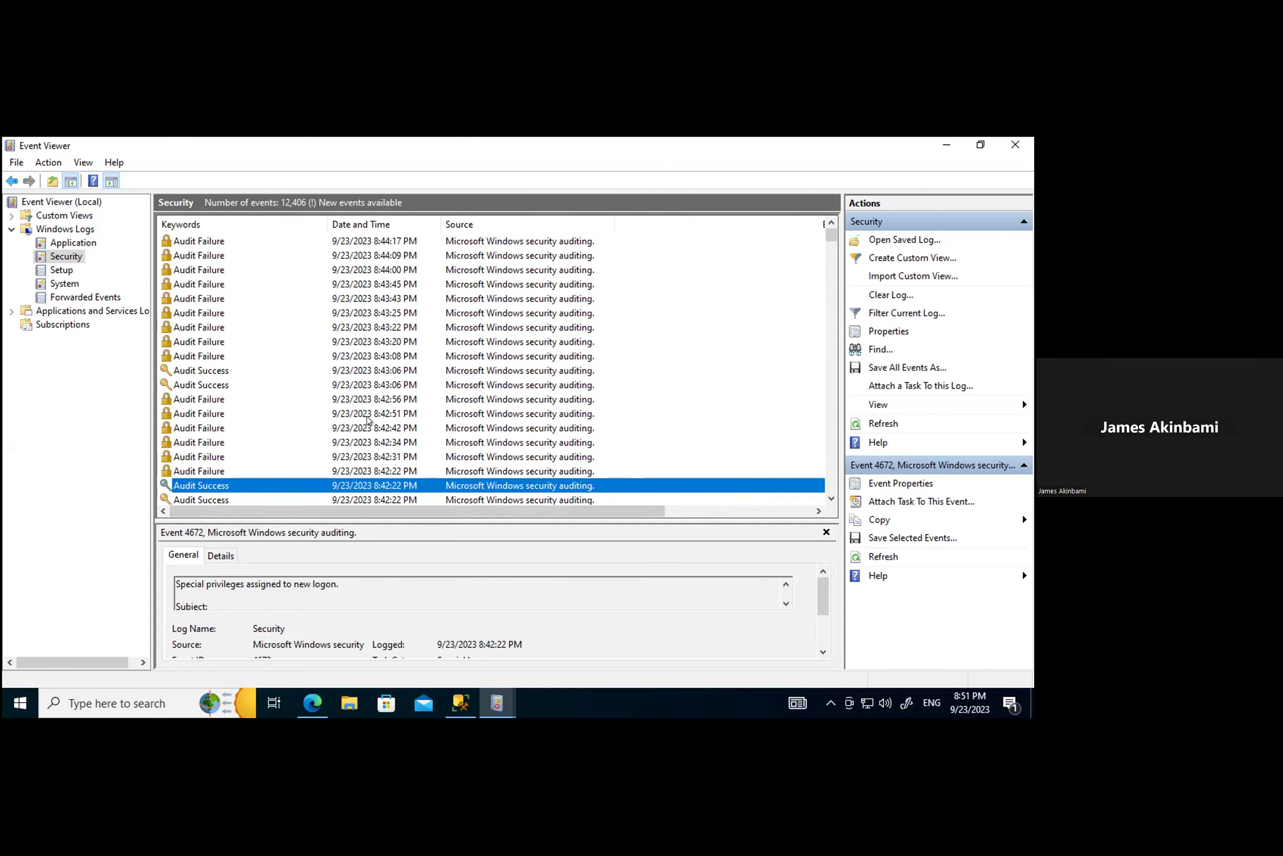
scroll(375, 428, down, 6)
scroll(381, 436, up, 6)
click(205, 255)
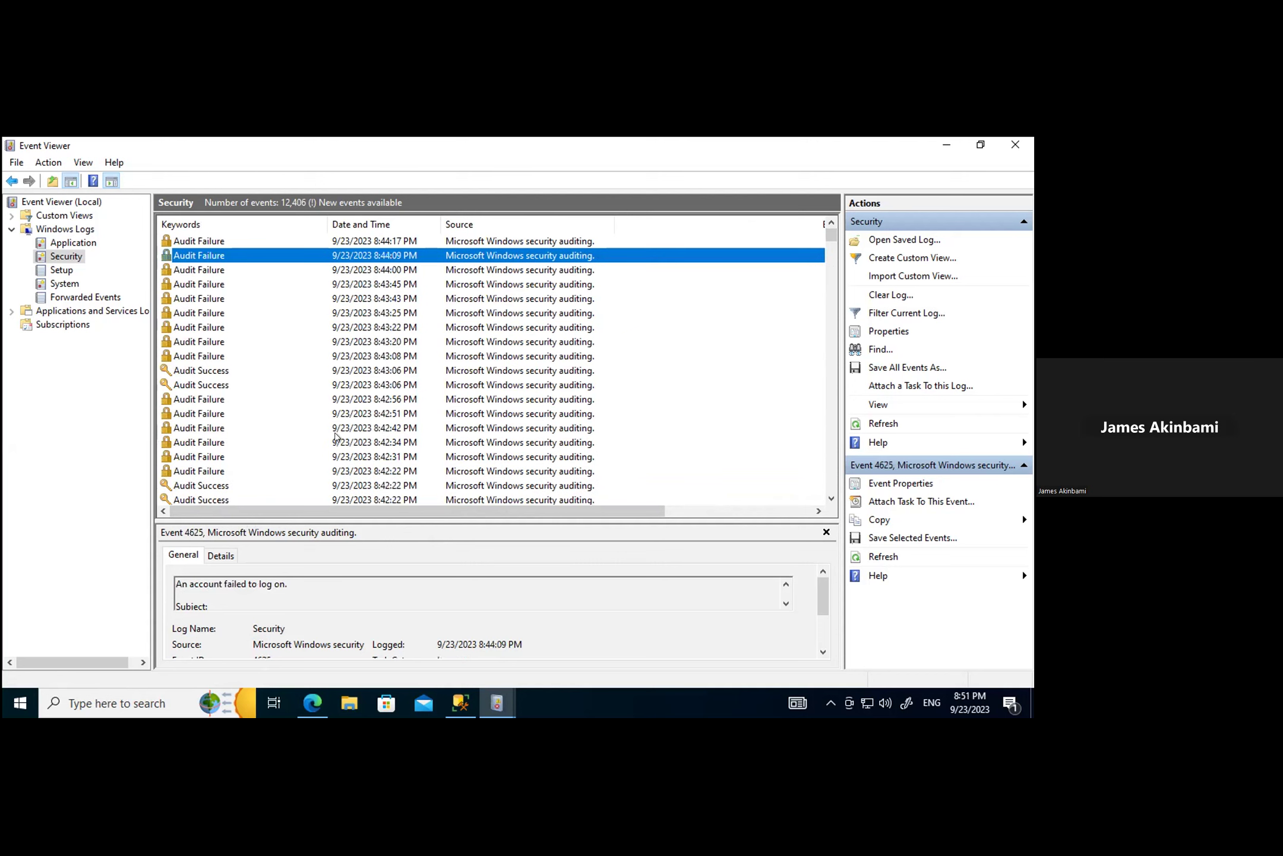
drag(392, 516, 659, 555)
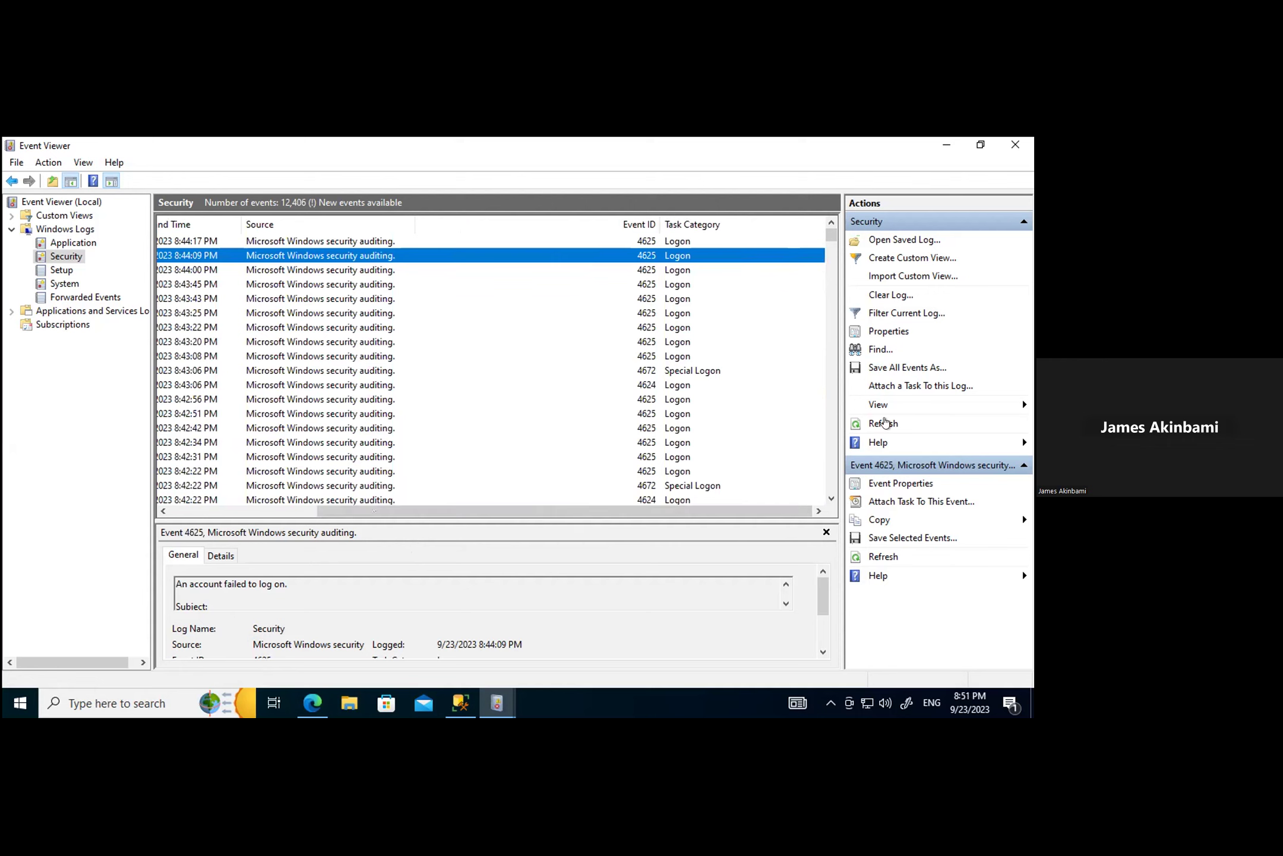
Step: Filter the Security log to Event ID 4625, leaving 10,236 failed-logon events
click(884, 313)
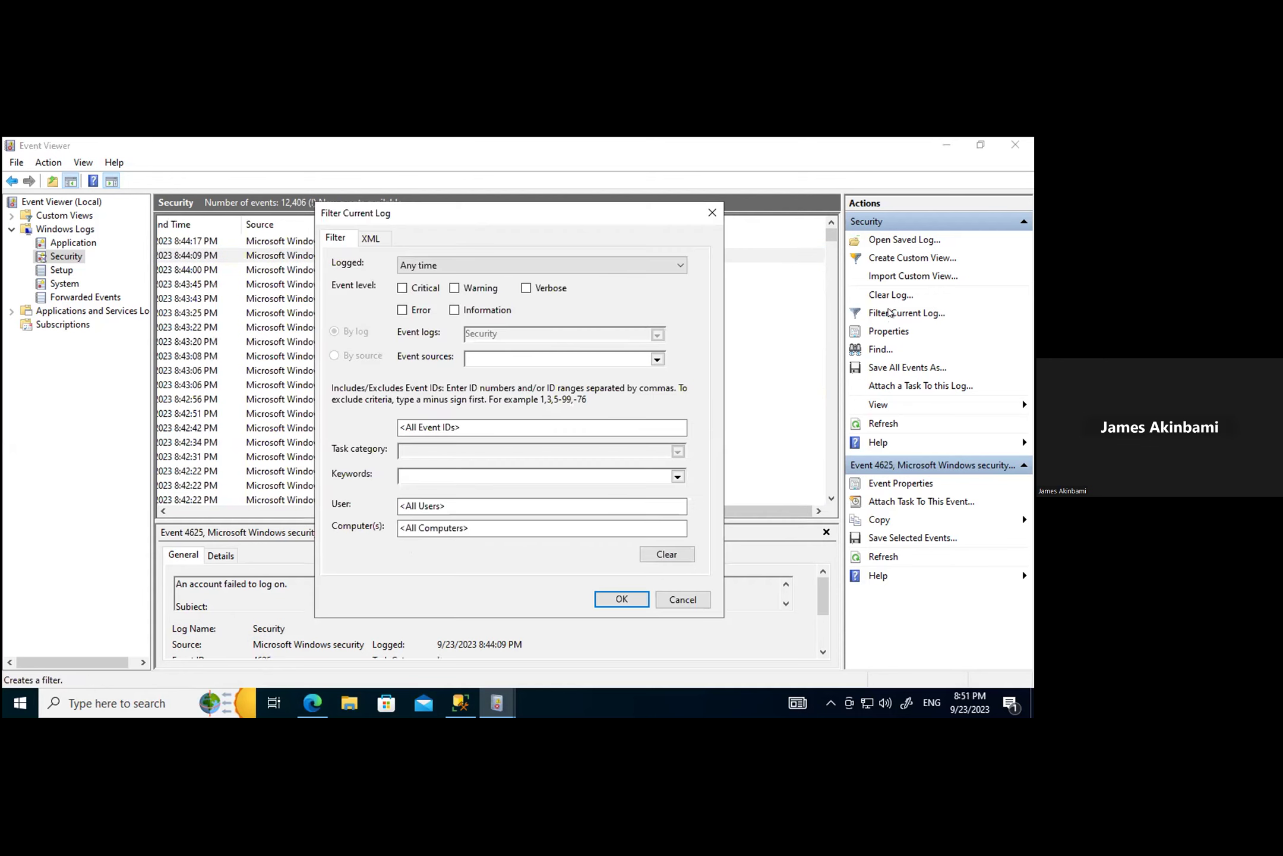
click(490, 426)
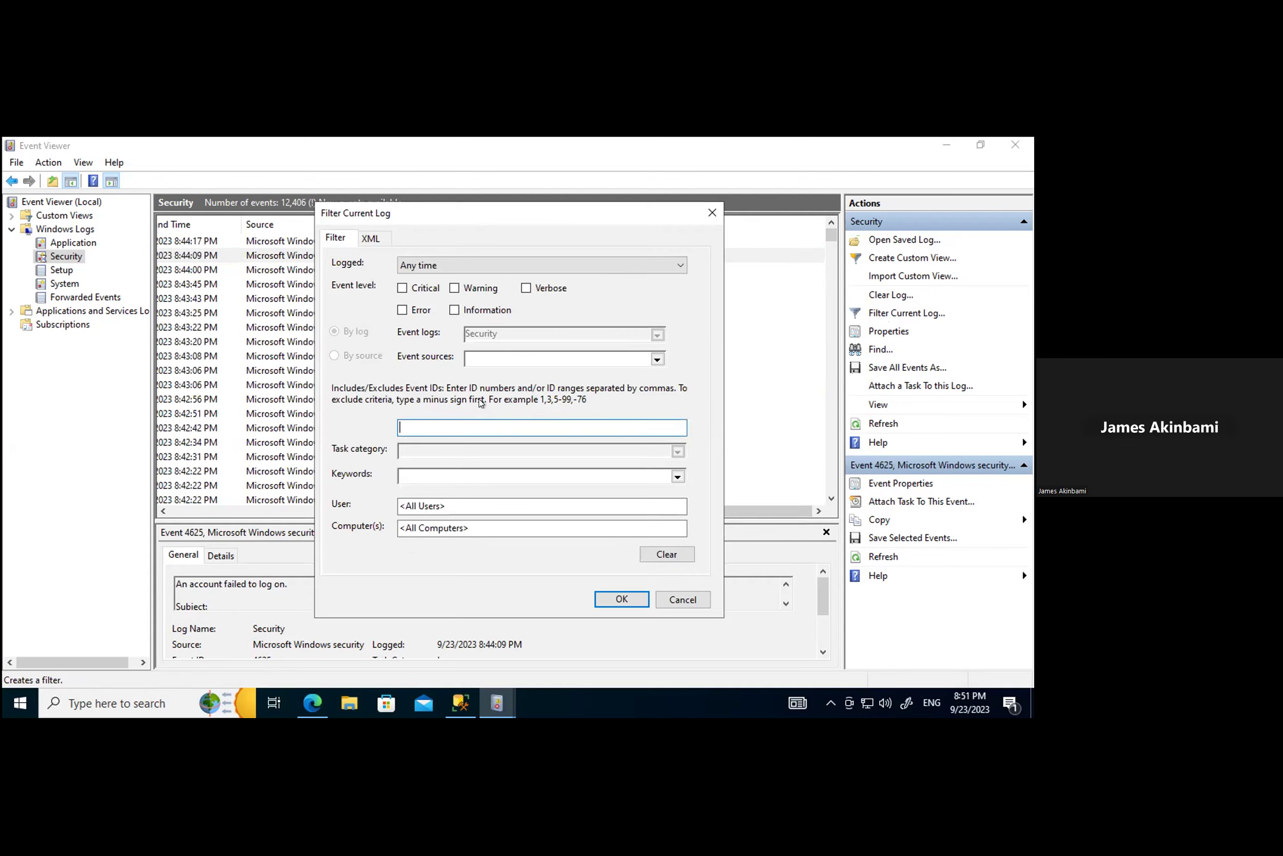
text(4625)
key(Return)
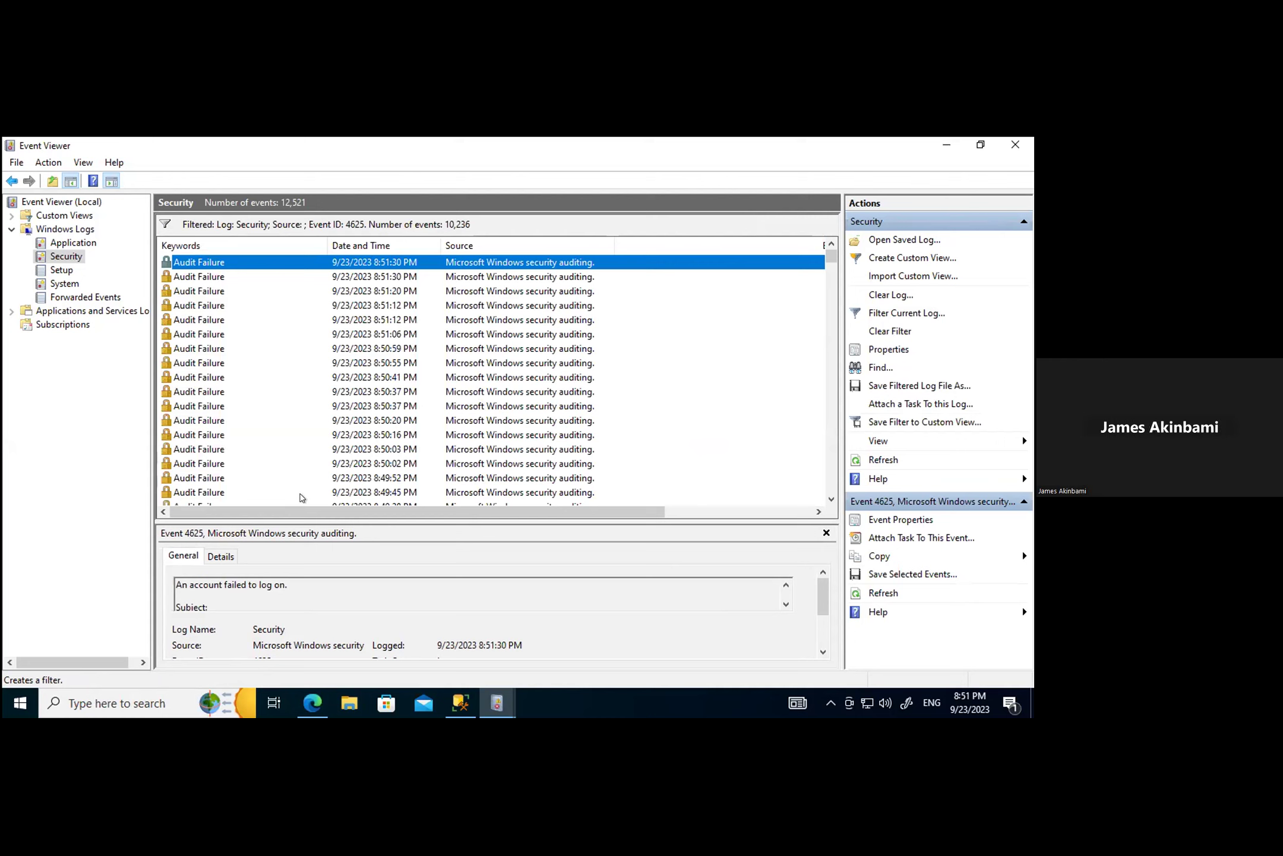
drag(493, 515, 633, 510)
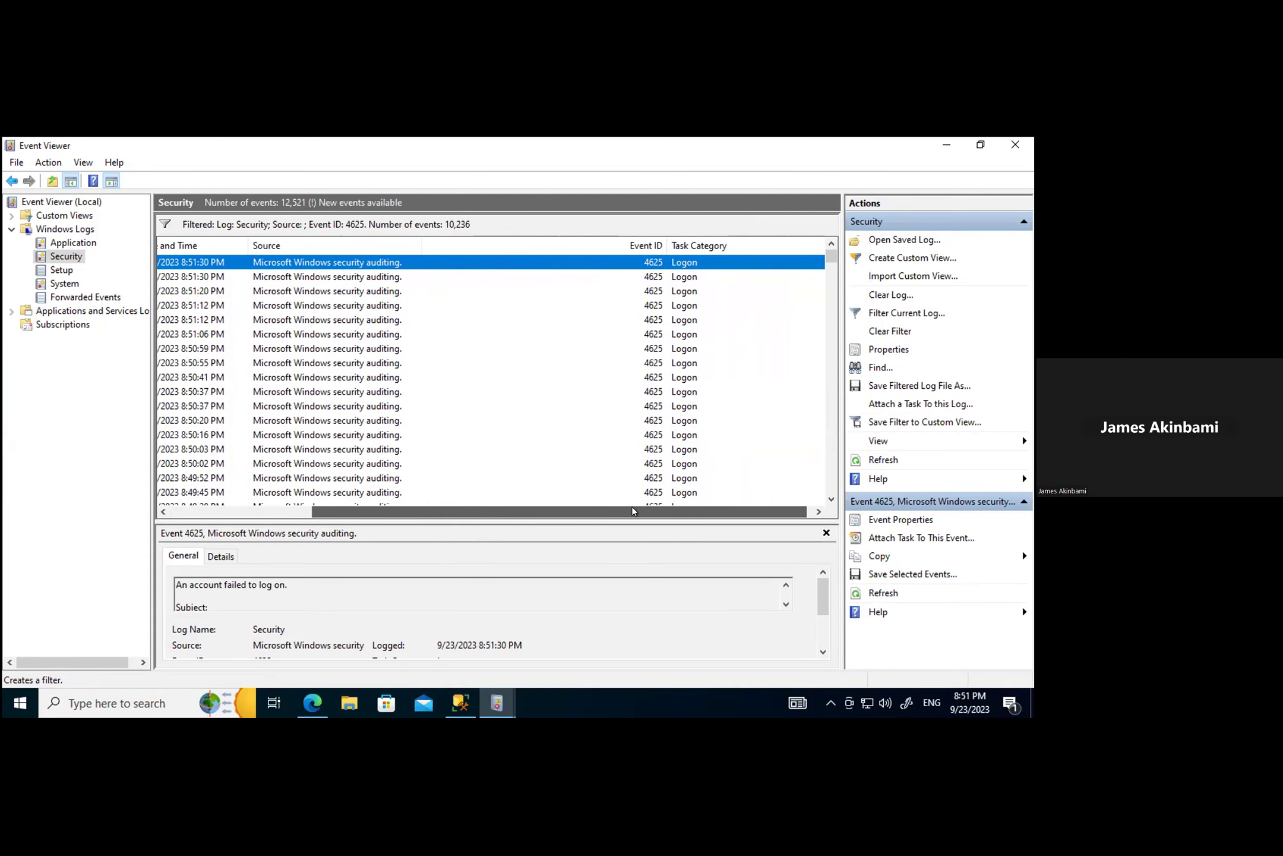
drag(633, 510, 509, 523)
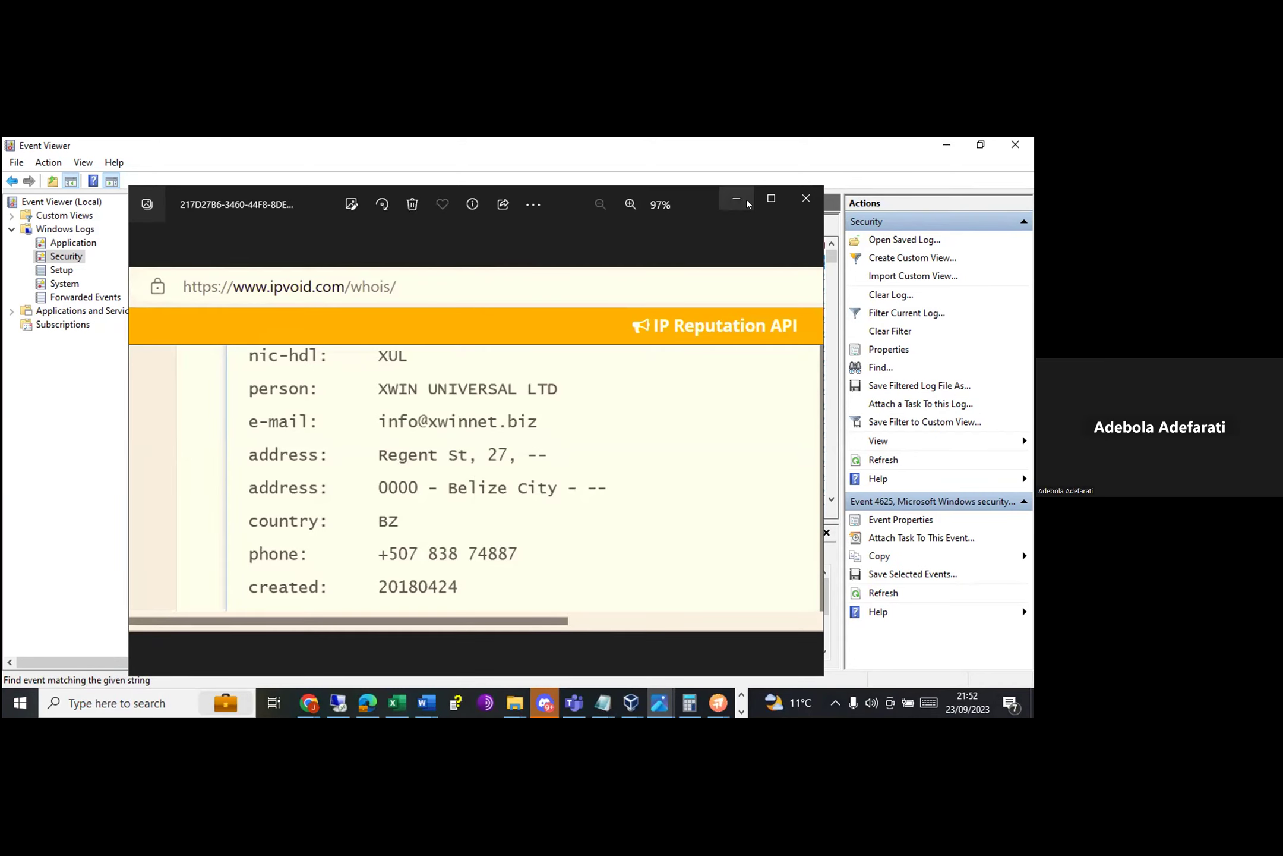
Step: Review IPVoid's whois results for the attacker IP, then show the Event Viewer window previews
key(Right)
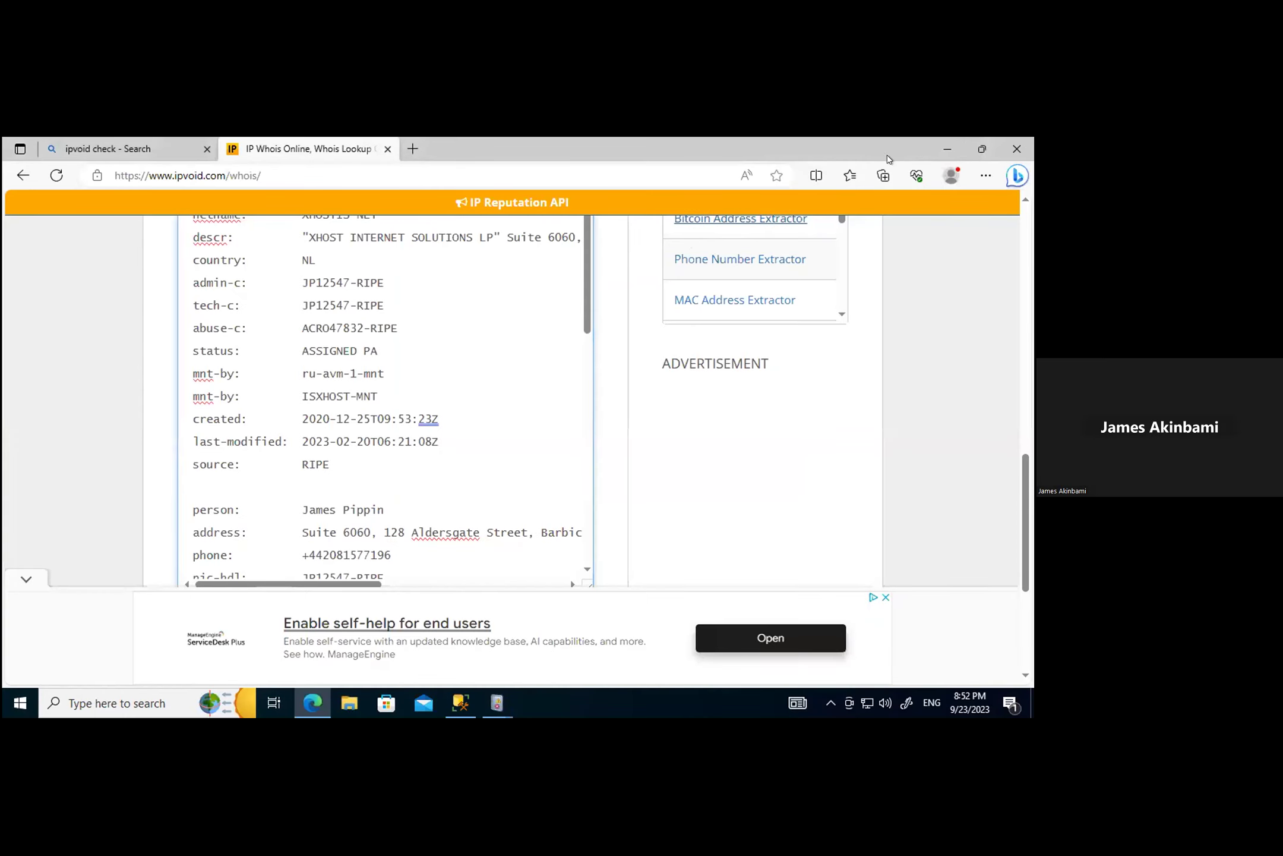
click(496, 703)
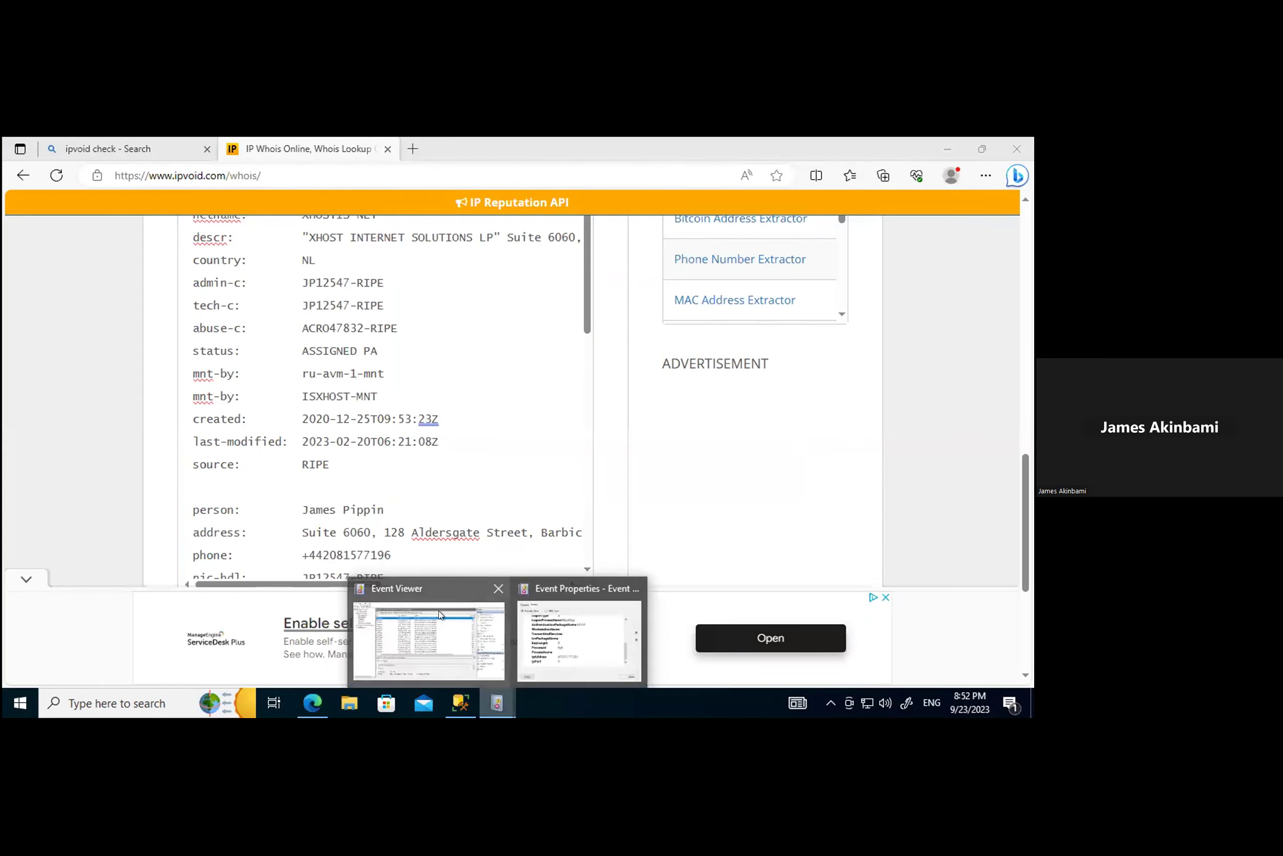
Step: Bring the Event Viewer window with the 4625-filtered Security log to the front
click(441, 631)
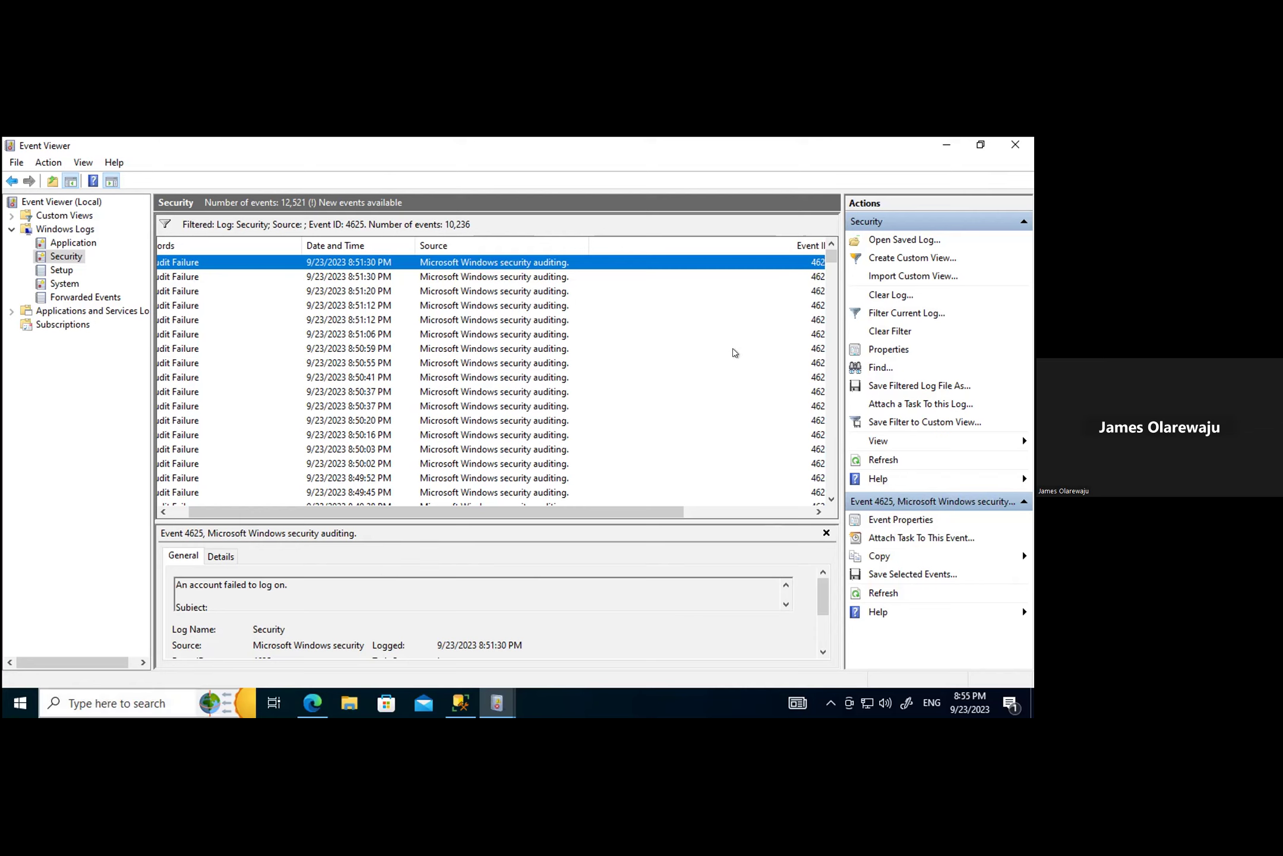
drag(660, 510, 819, 515)
scroll(603, 516, left, 6)
drag(564, 510, 675, 511)
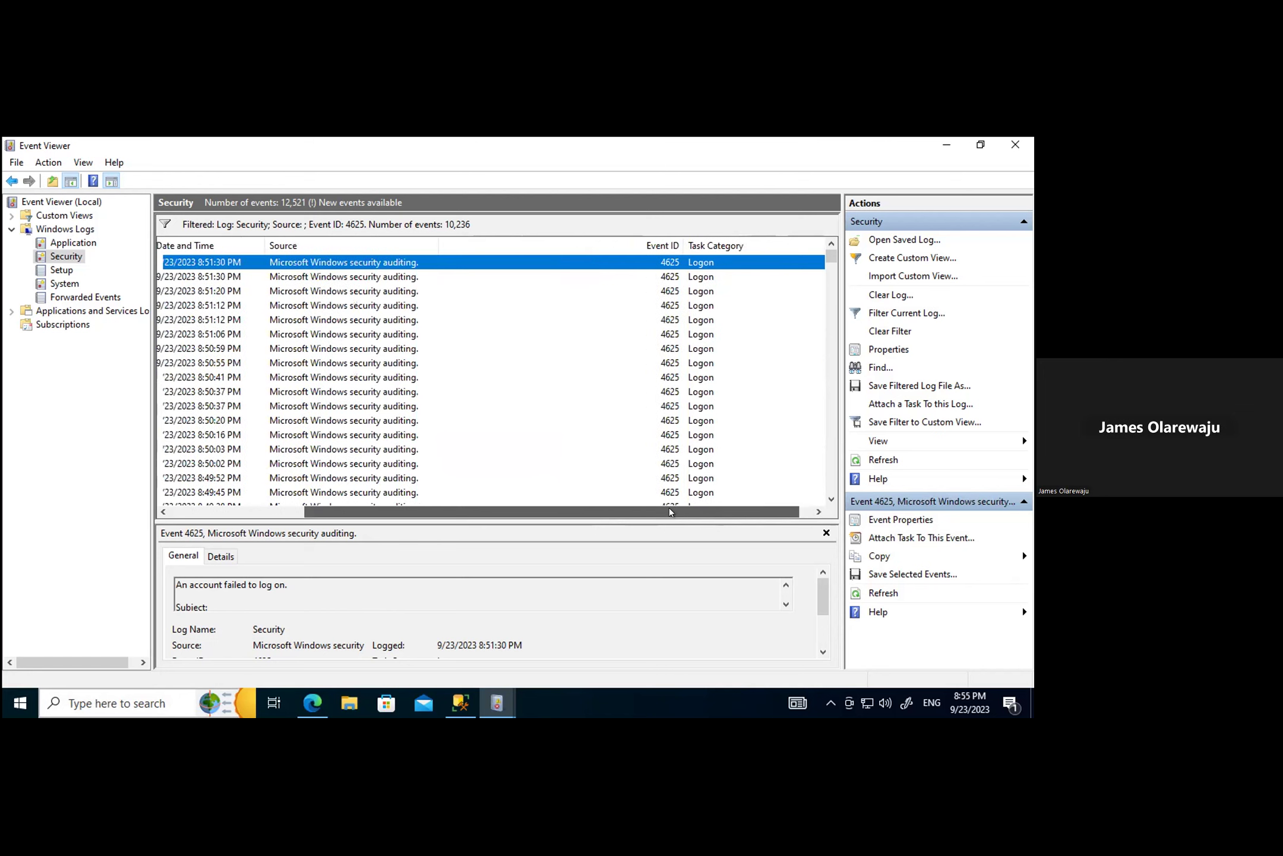
scroll(568, 513, left, 3)
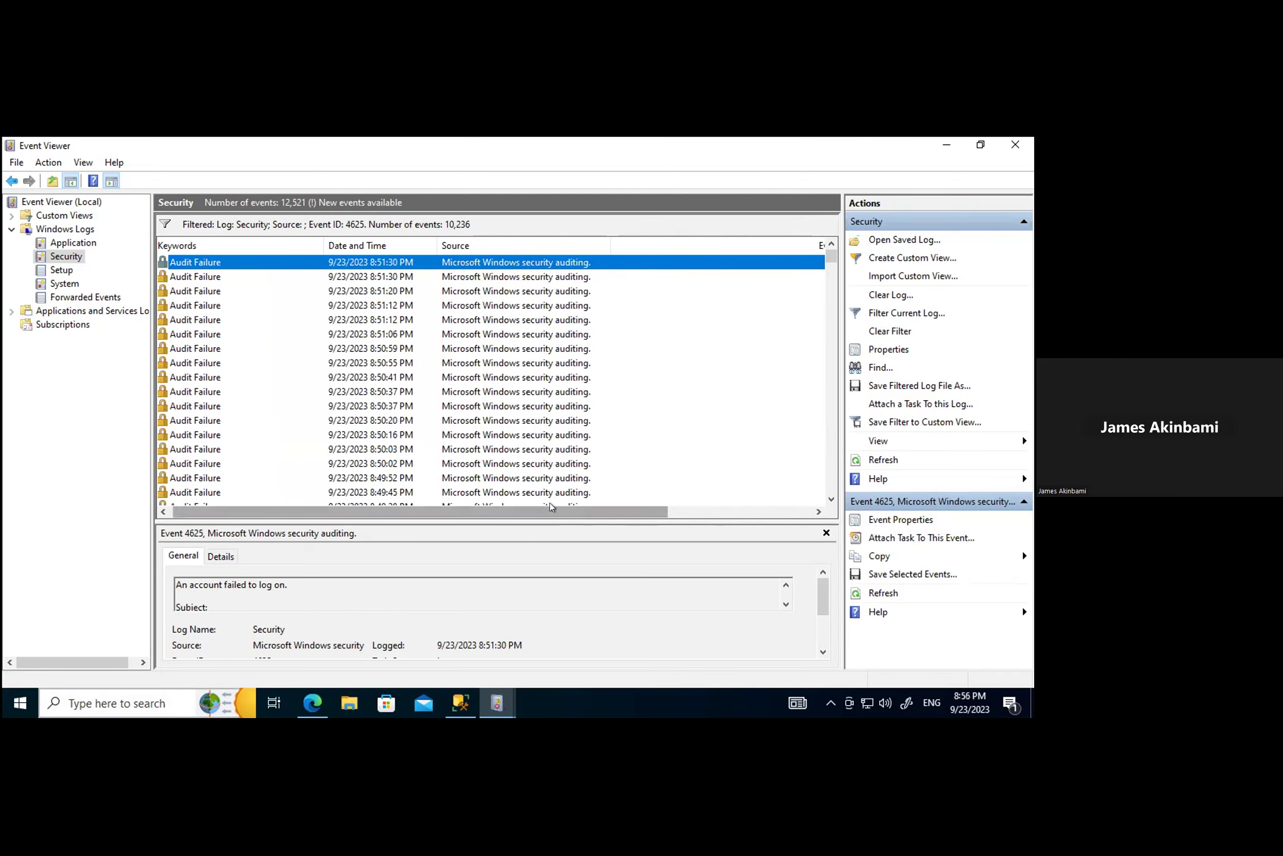
drag(548, 506, 708, 519)
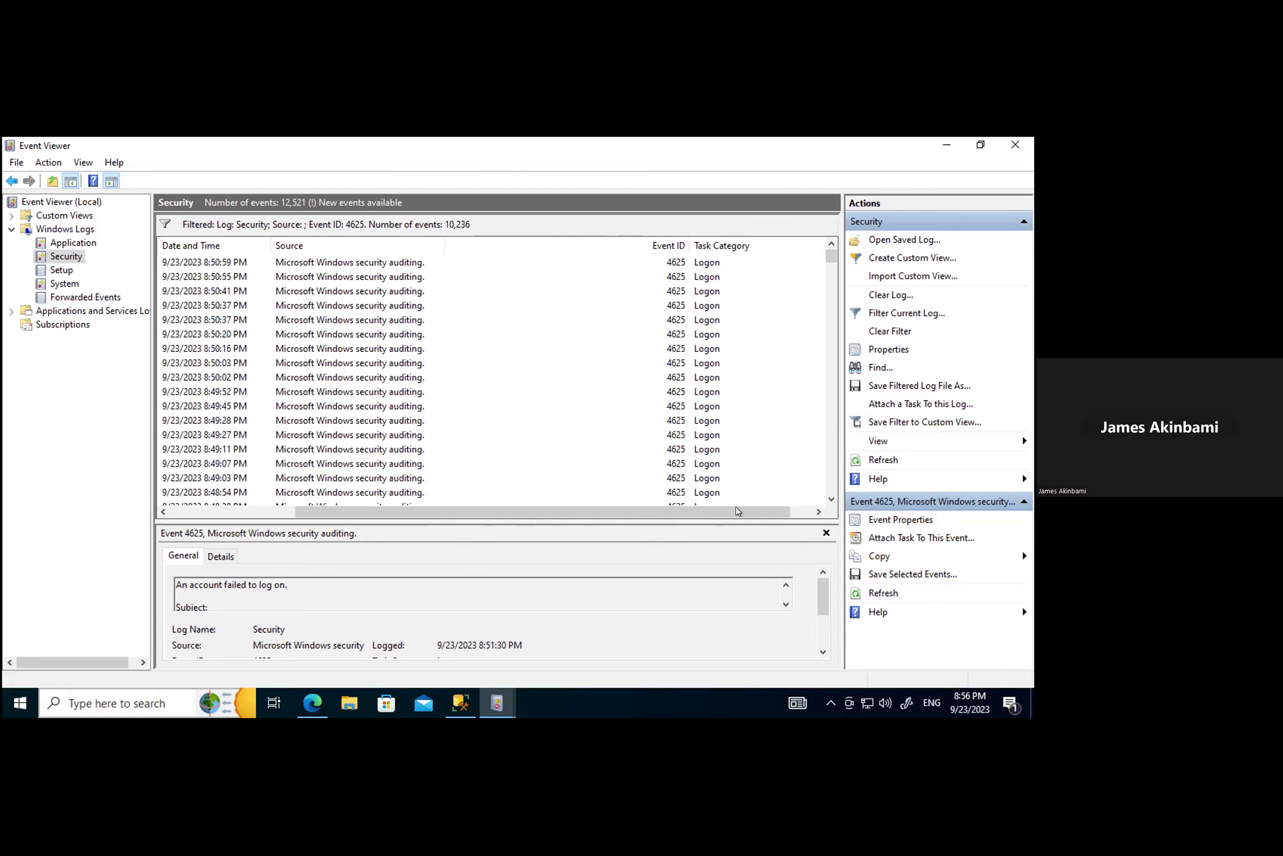
drag(569, 512, 386, 539)
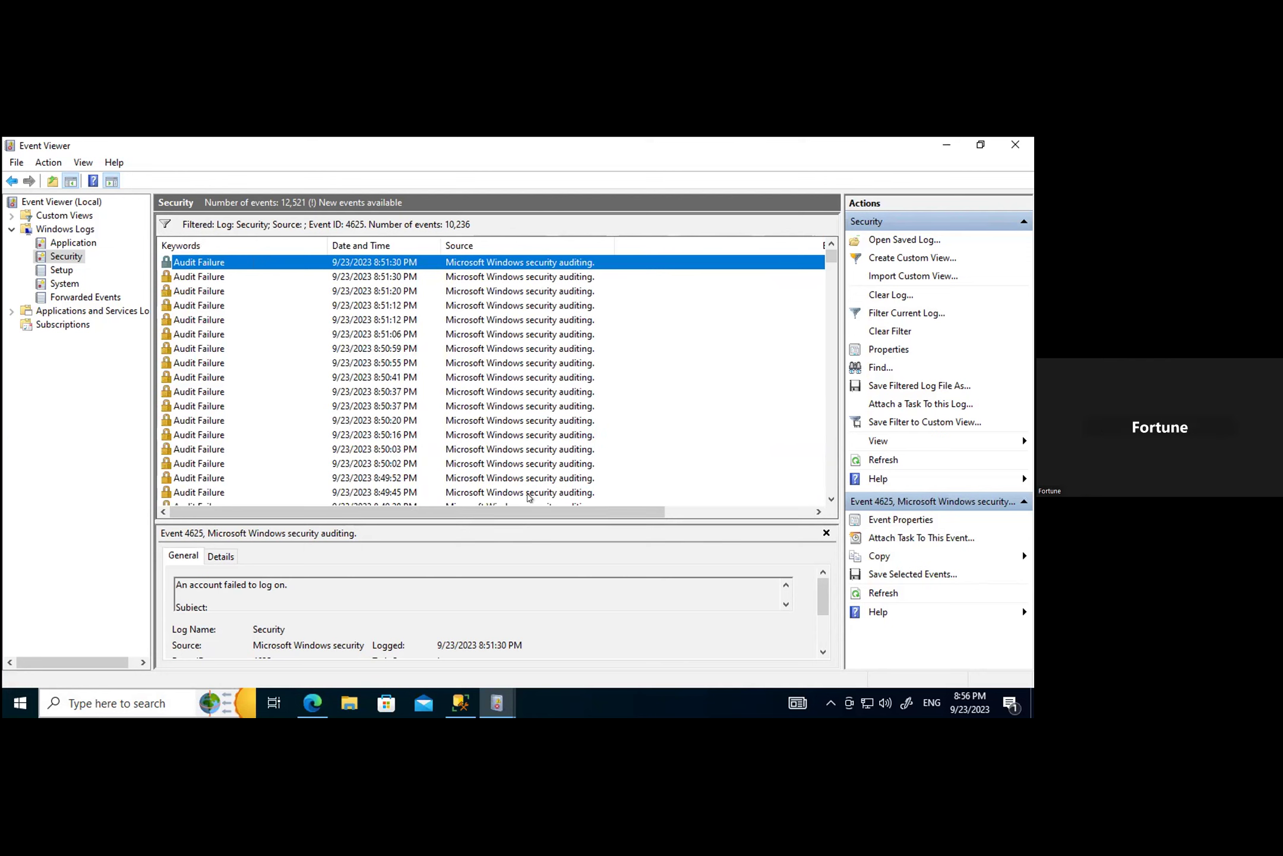
drag(515, 506, 146, 325)
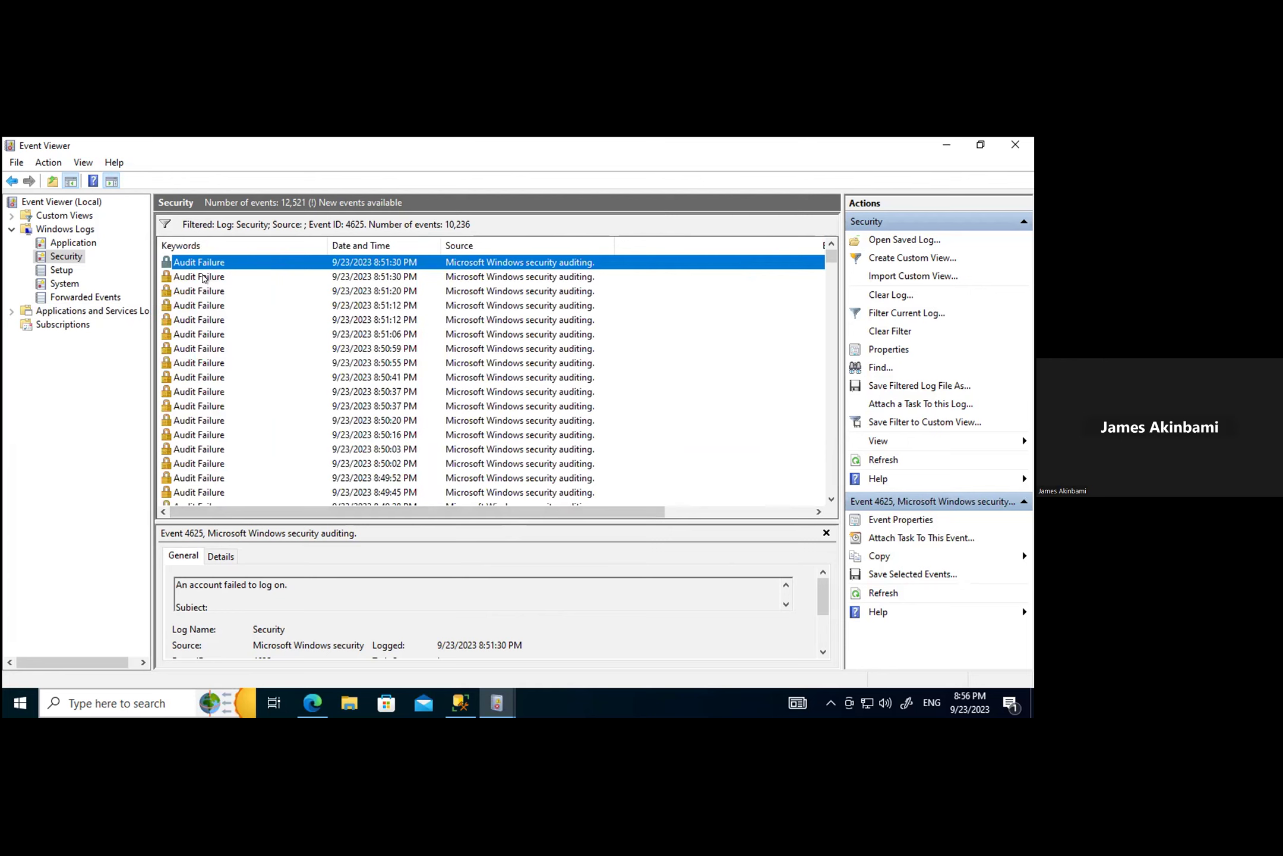
double_click(207, 316)
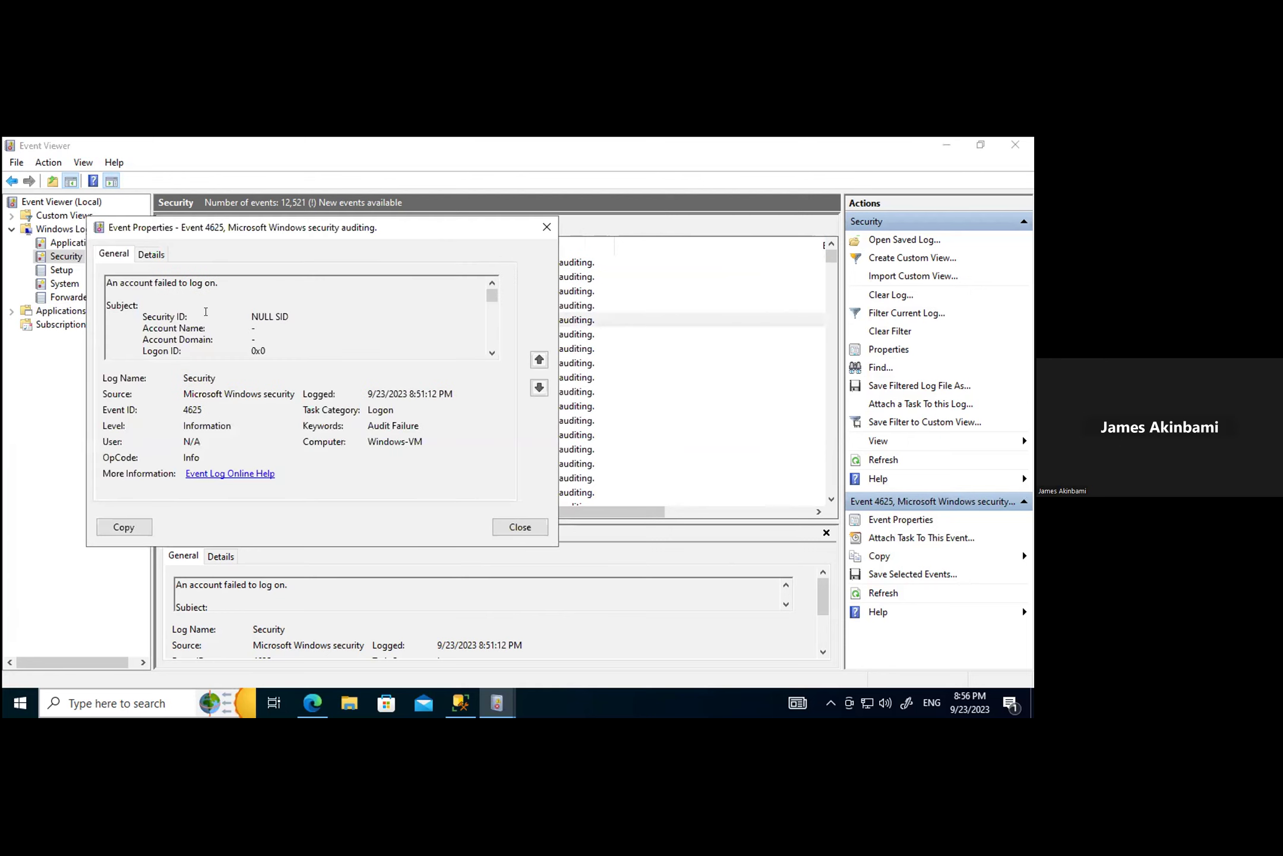
click(149, 255)
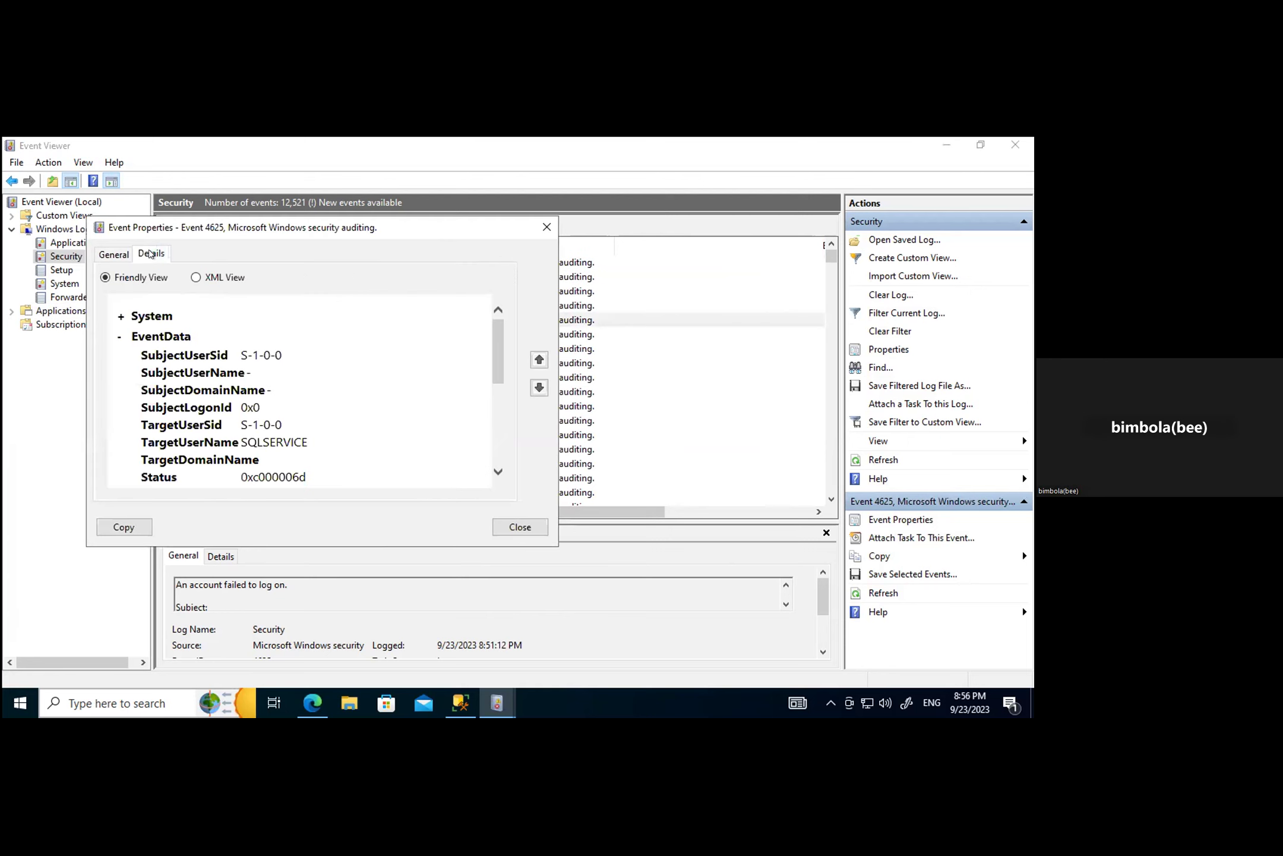
drag(493, 351, 495, 457)
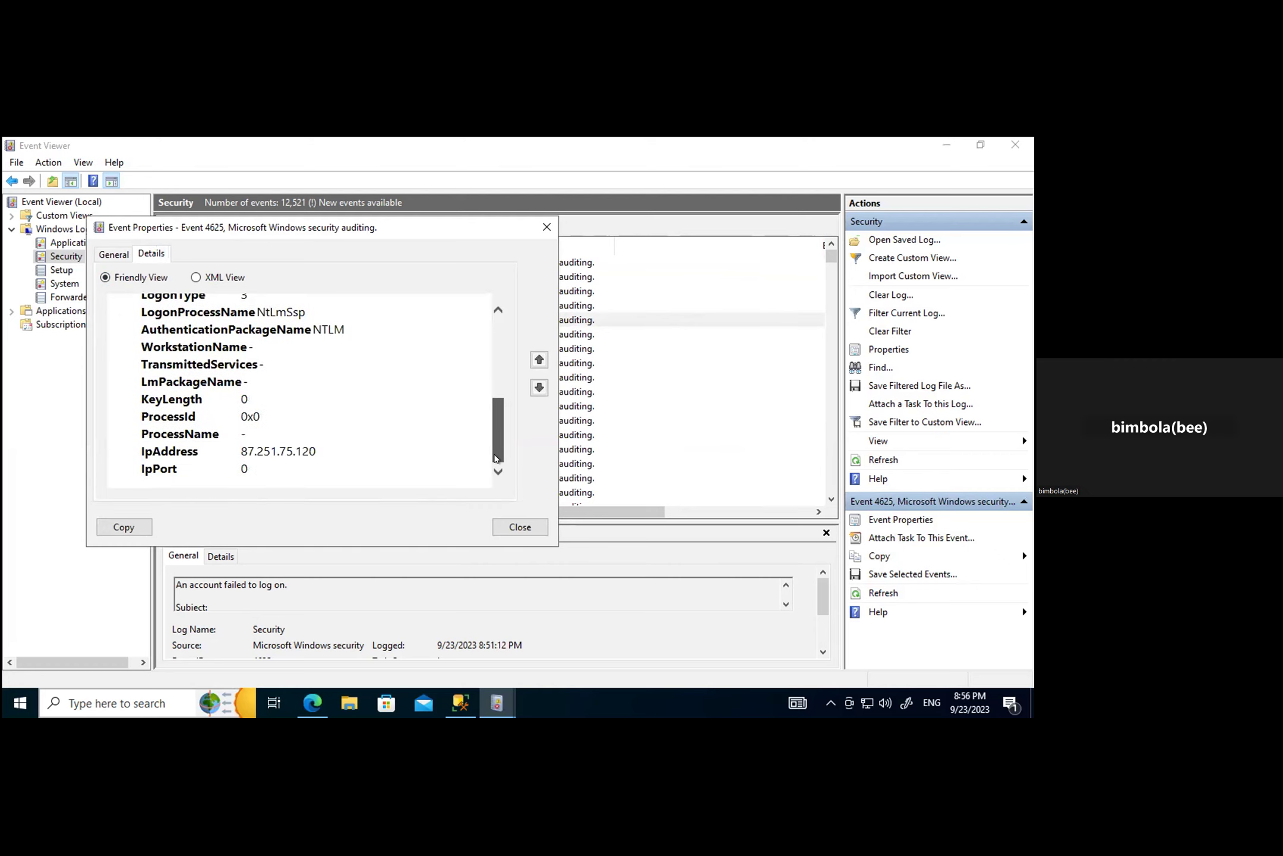
click(506, 528)
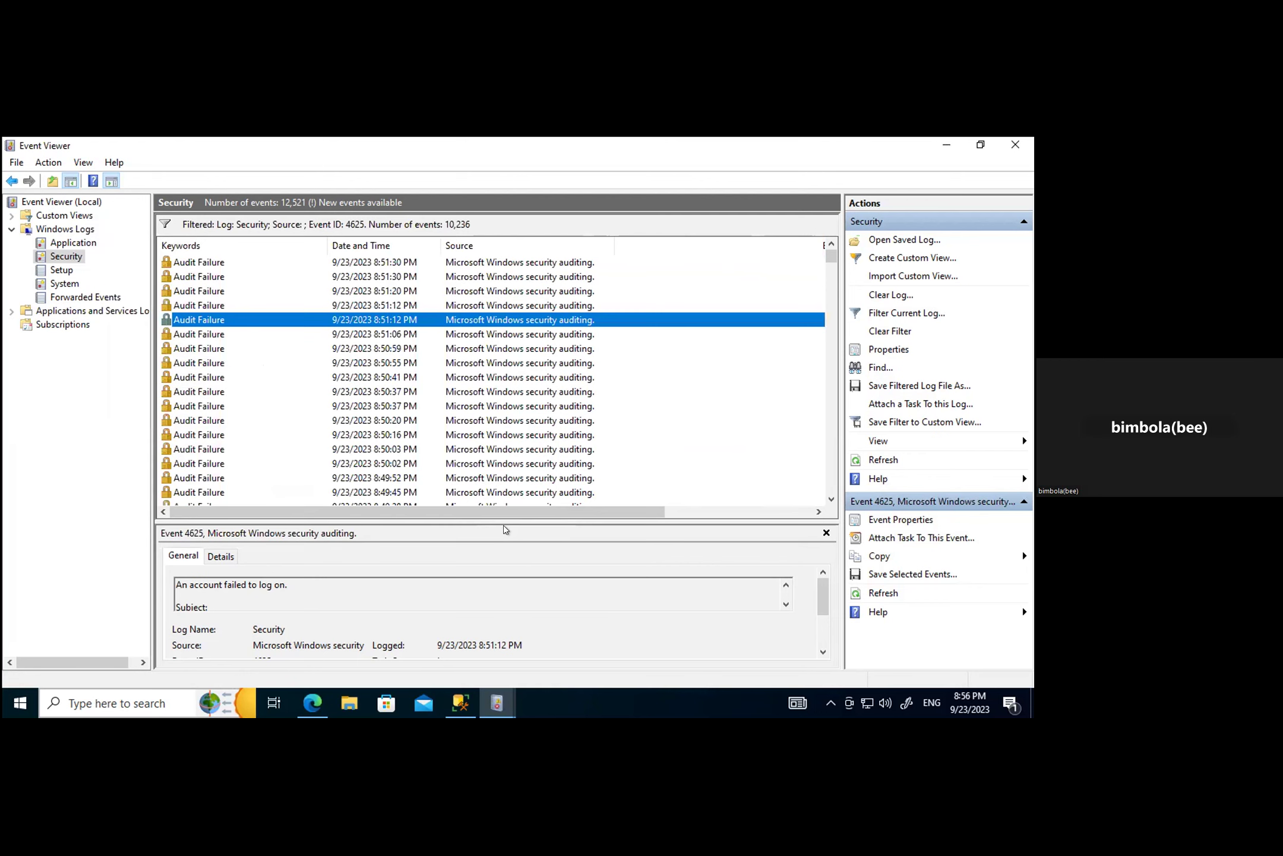
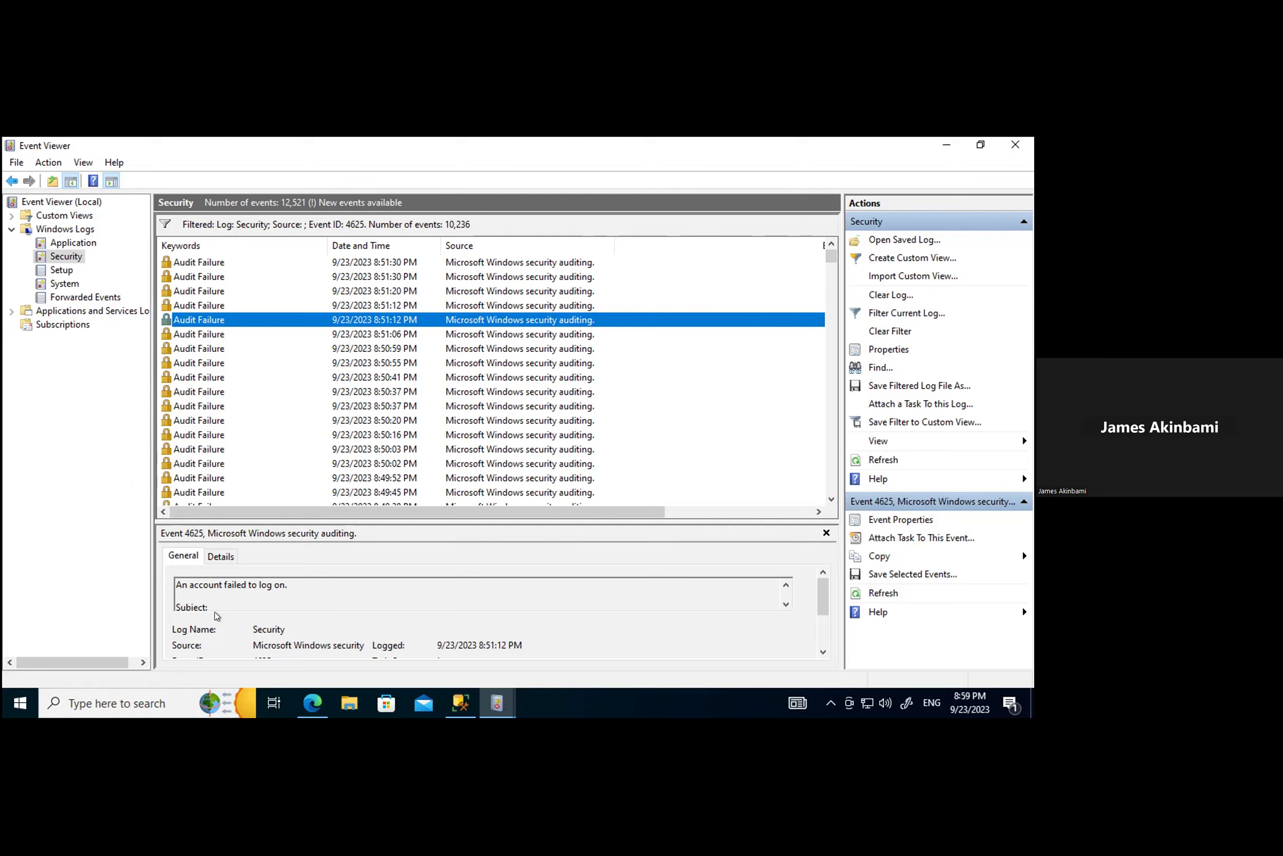
Step: Run netstat in an administrator Command Prompt to list active connections, then minimize the console
click(91, 702)
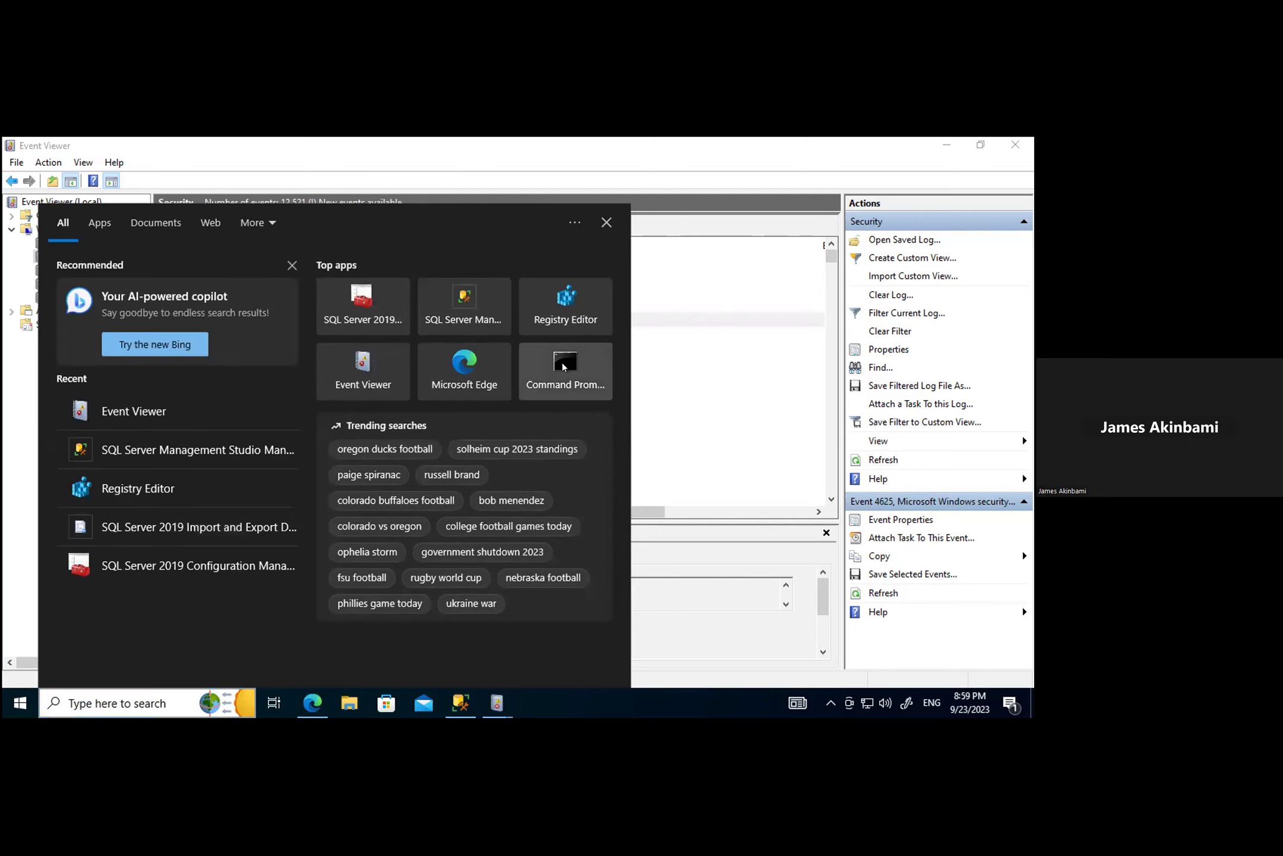
click(563, 362)
click(248, 301)
key(Escape)
text(netstat)
key(Return)
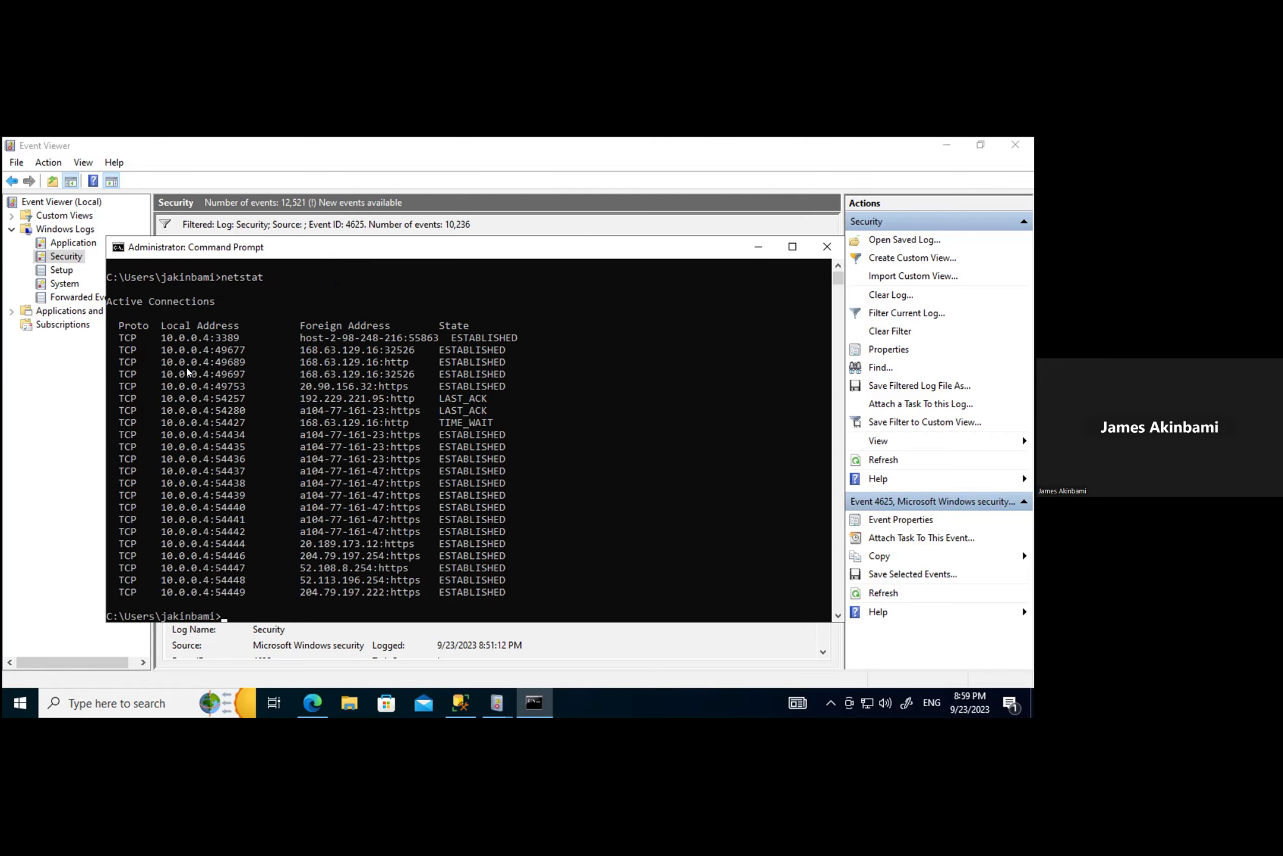
click(758, 246)
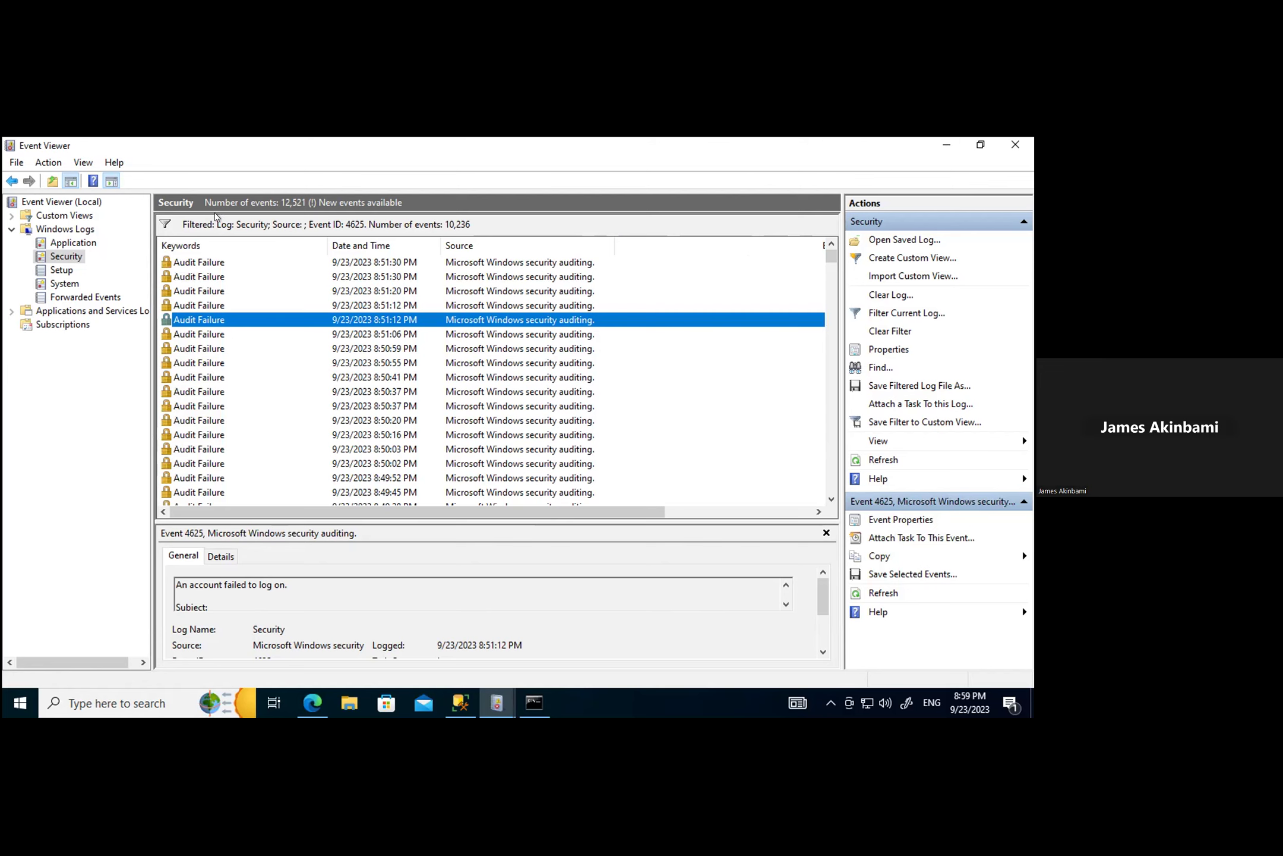
Step: Scroll the filtered 4625 event list right to show the Event ID and Task Category columns
drag(571, 510, 748, 530)
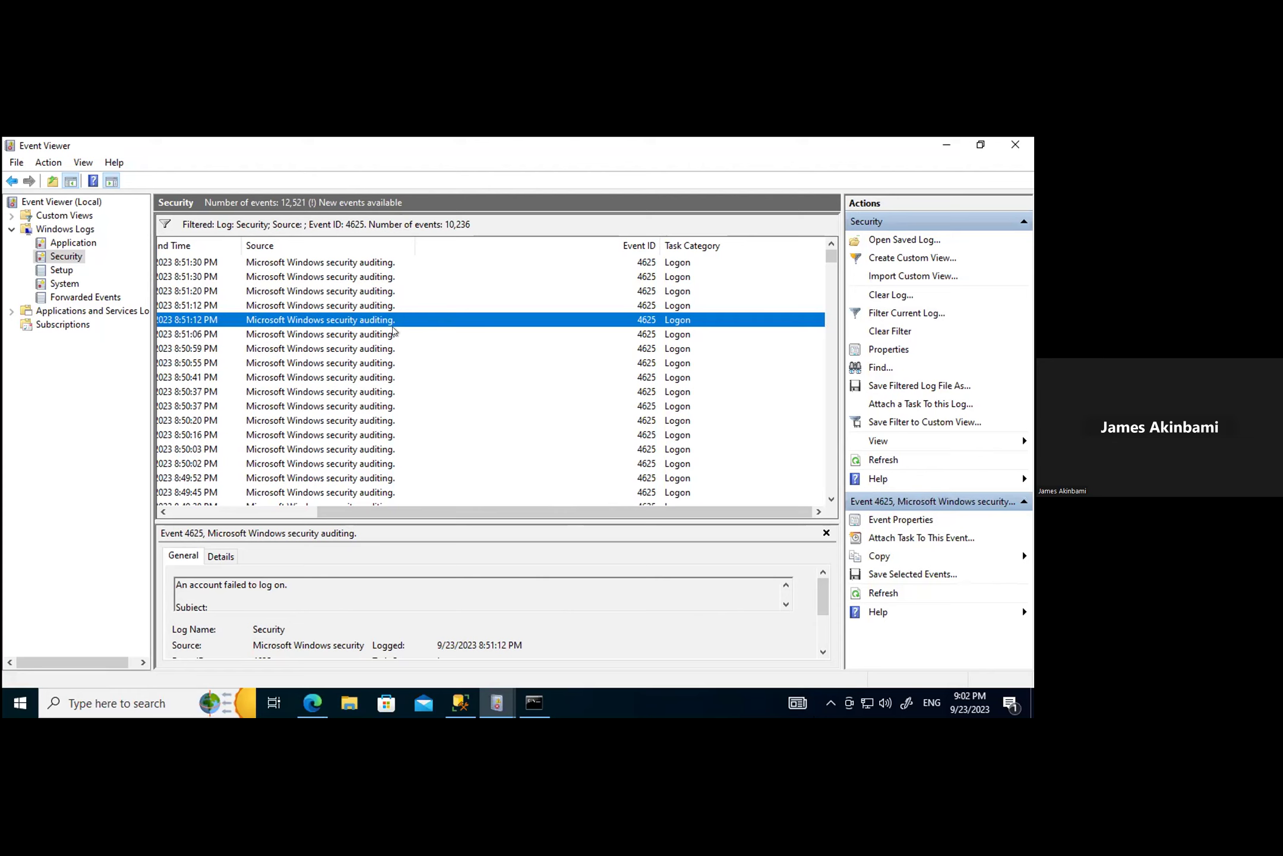
Step: Inspect the detailed fields of the 8:51:06 PM failed logon event
click(658, 336)
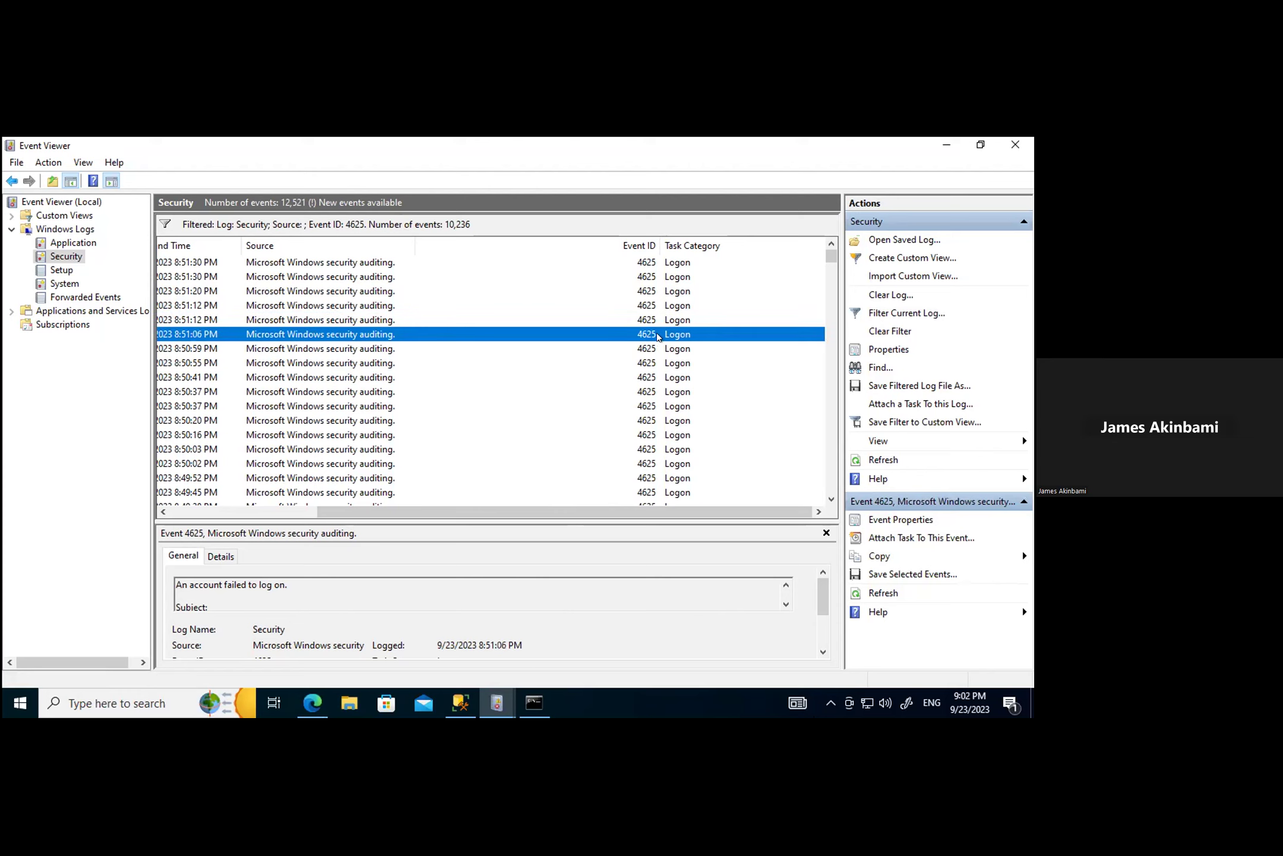
double_click(309, 336)
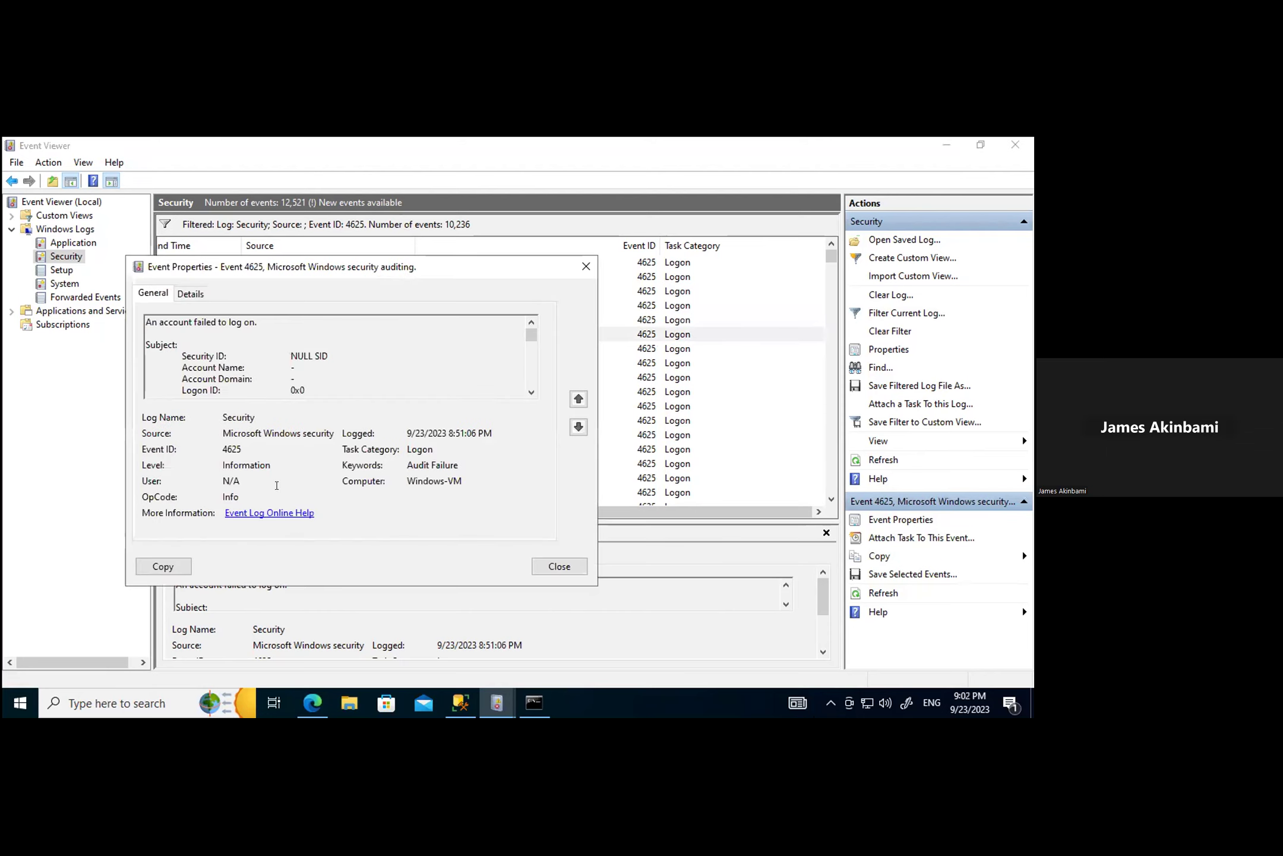
click(192, 293)
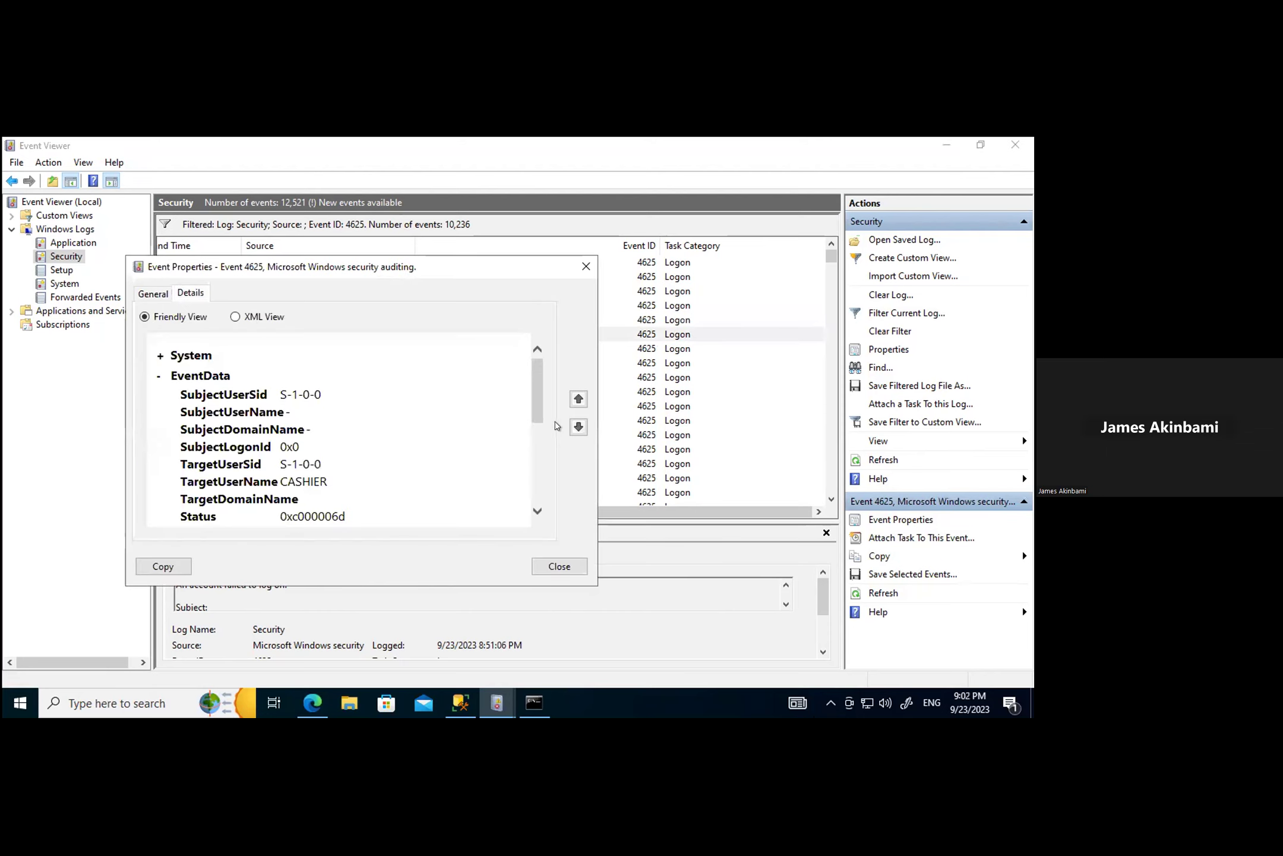
scroll(531, 384, down, 5)
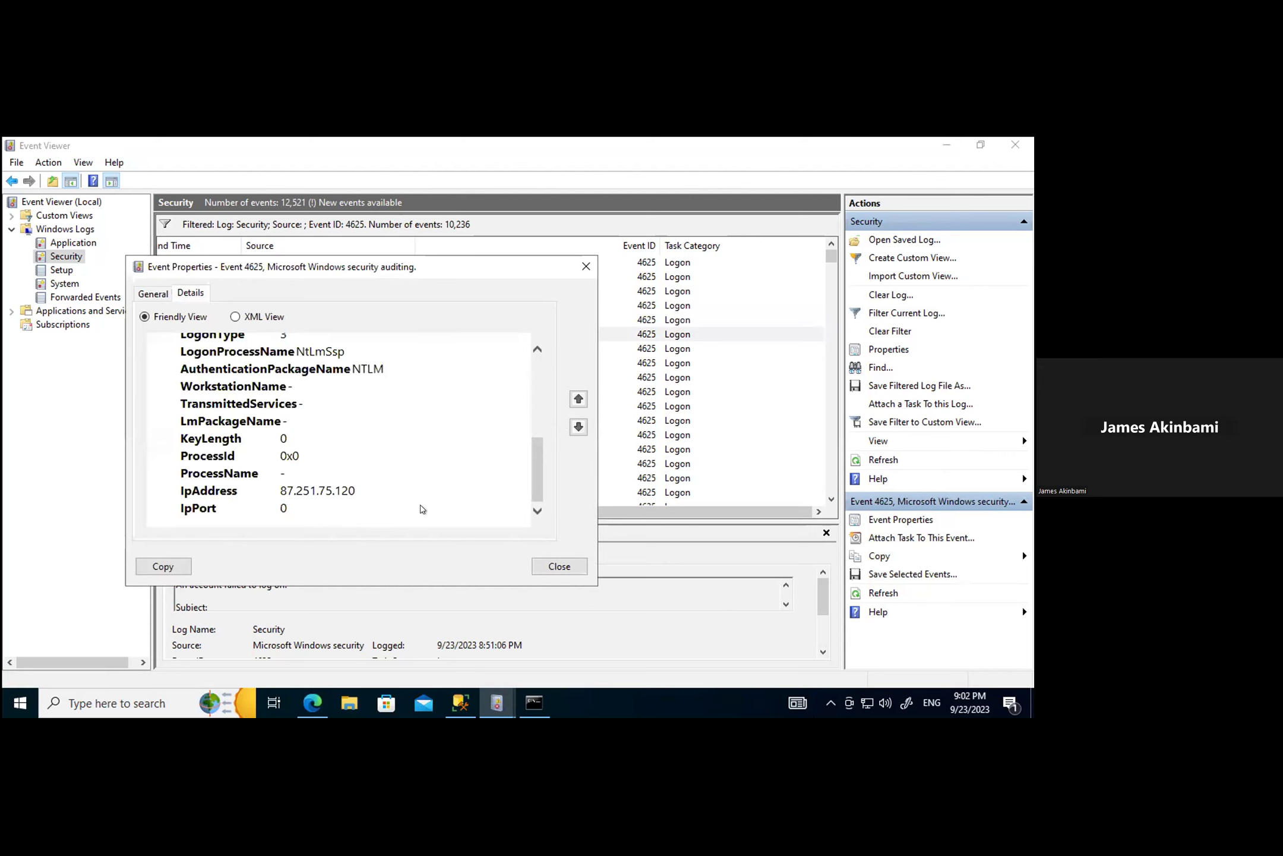
click(560, 566)
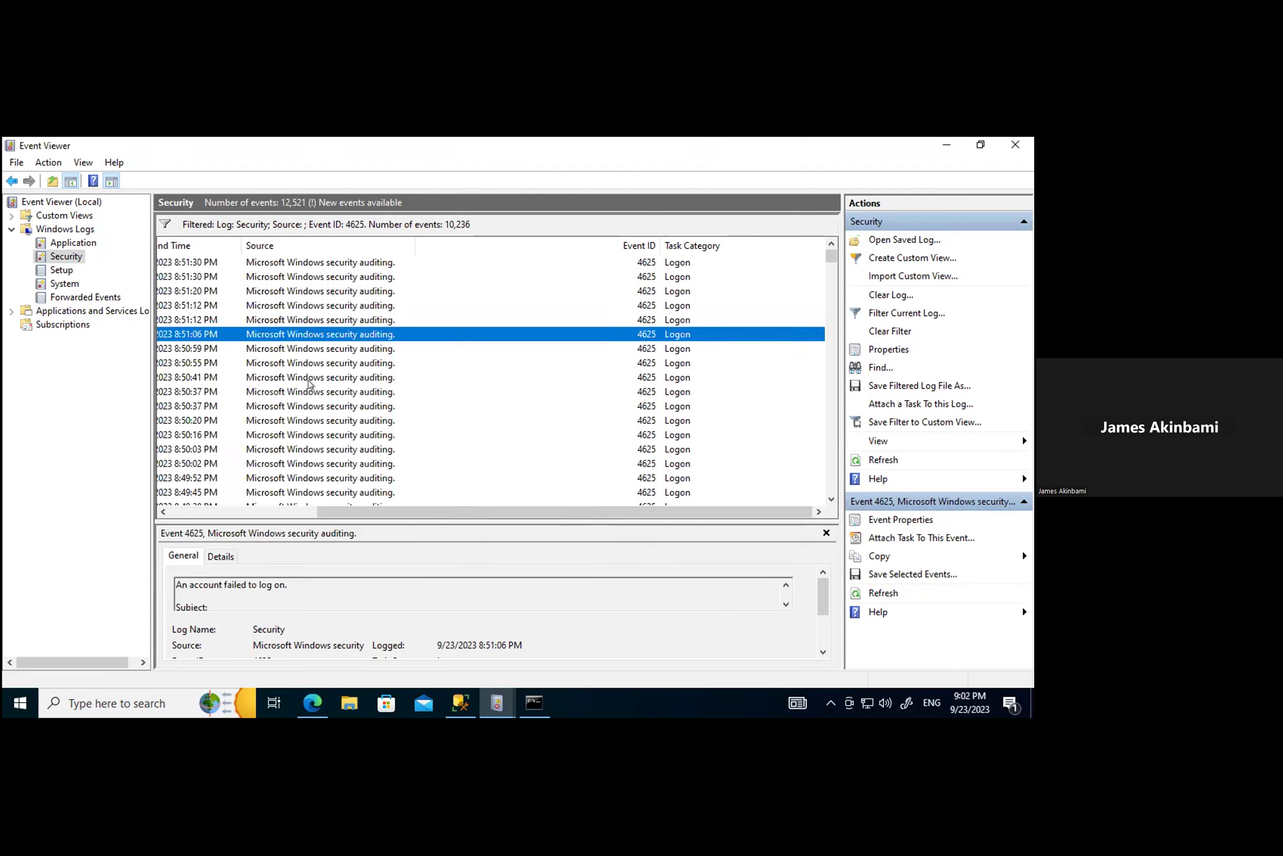
double_click(277, 351)
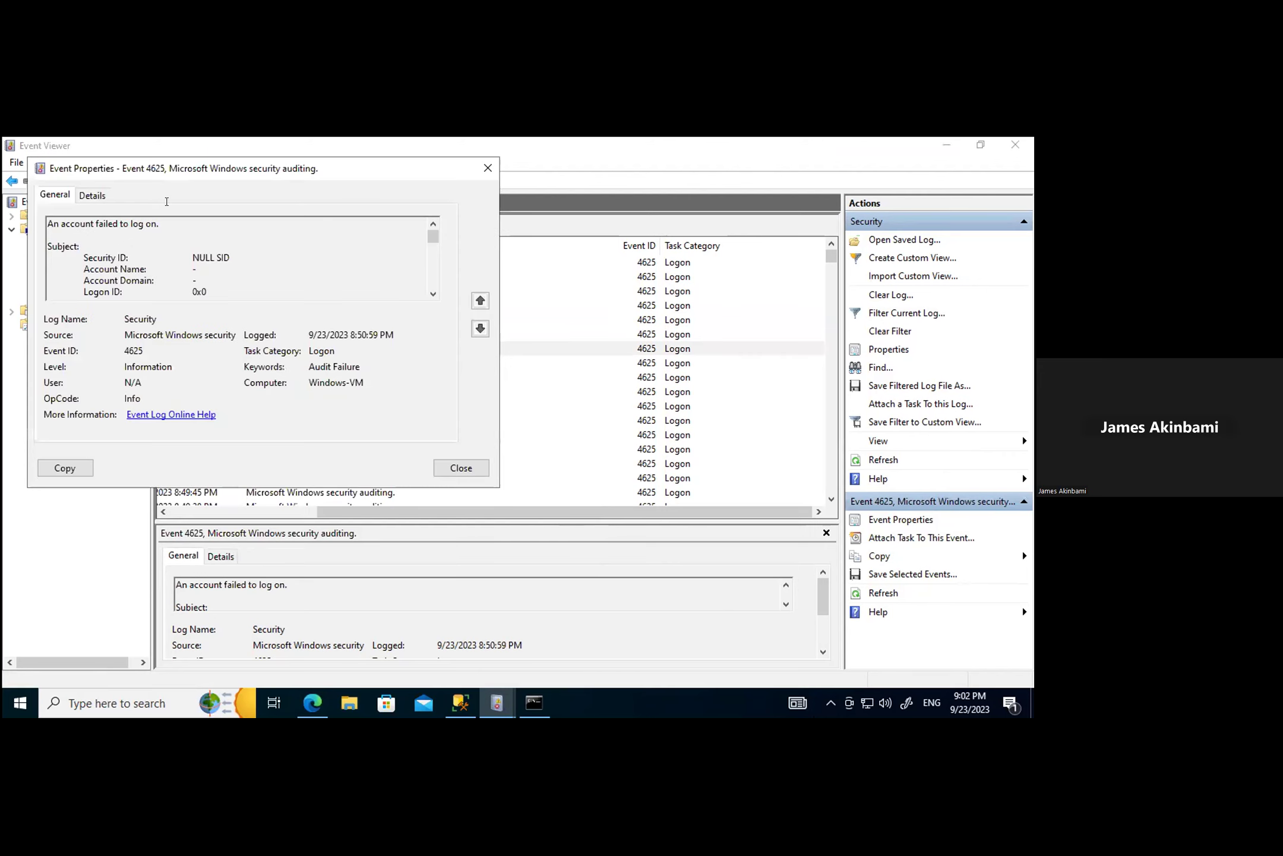
click(86, 198)
scroll(410, 374, down, 5)
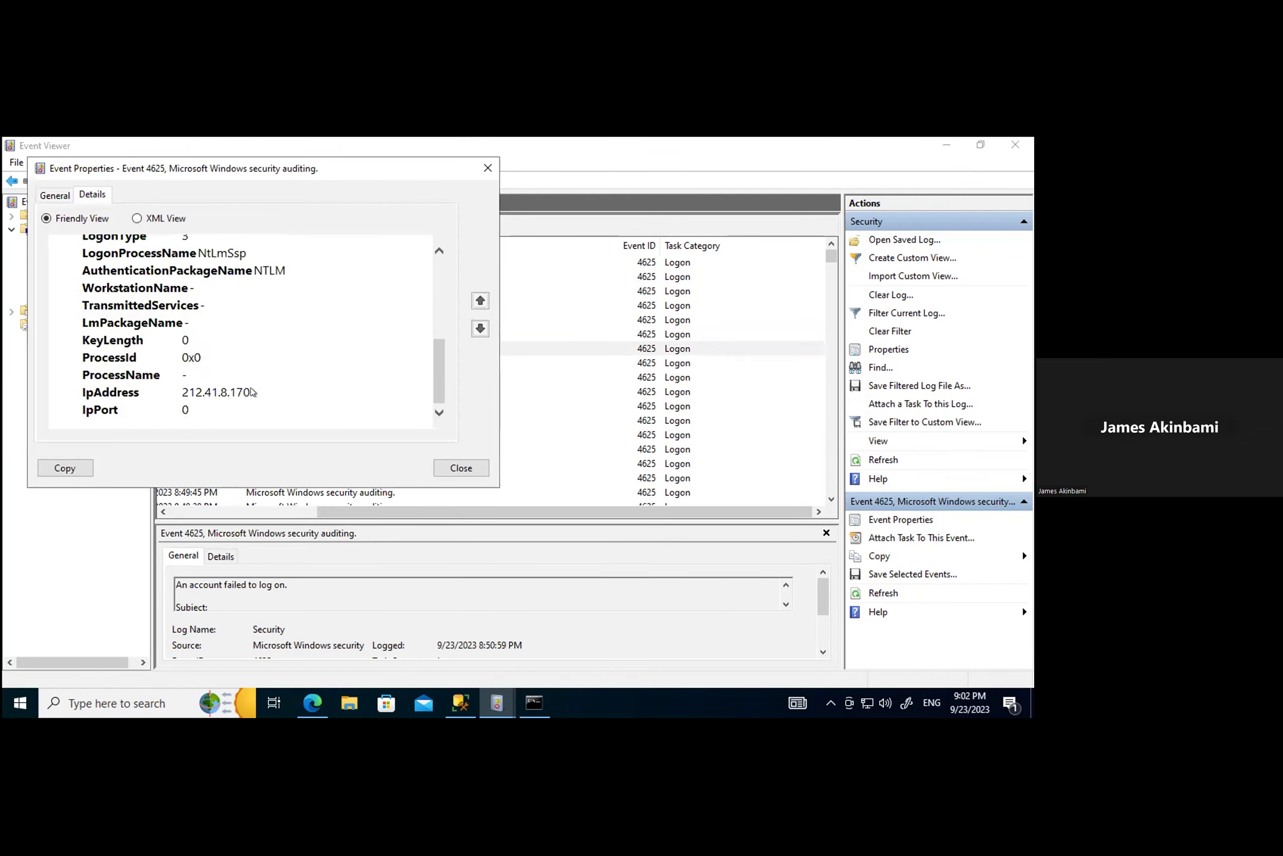
drag(249, 392, 179, 392)
right_click(225, 390)
click(255, 401)
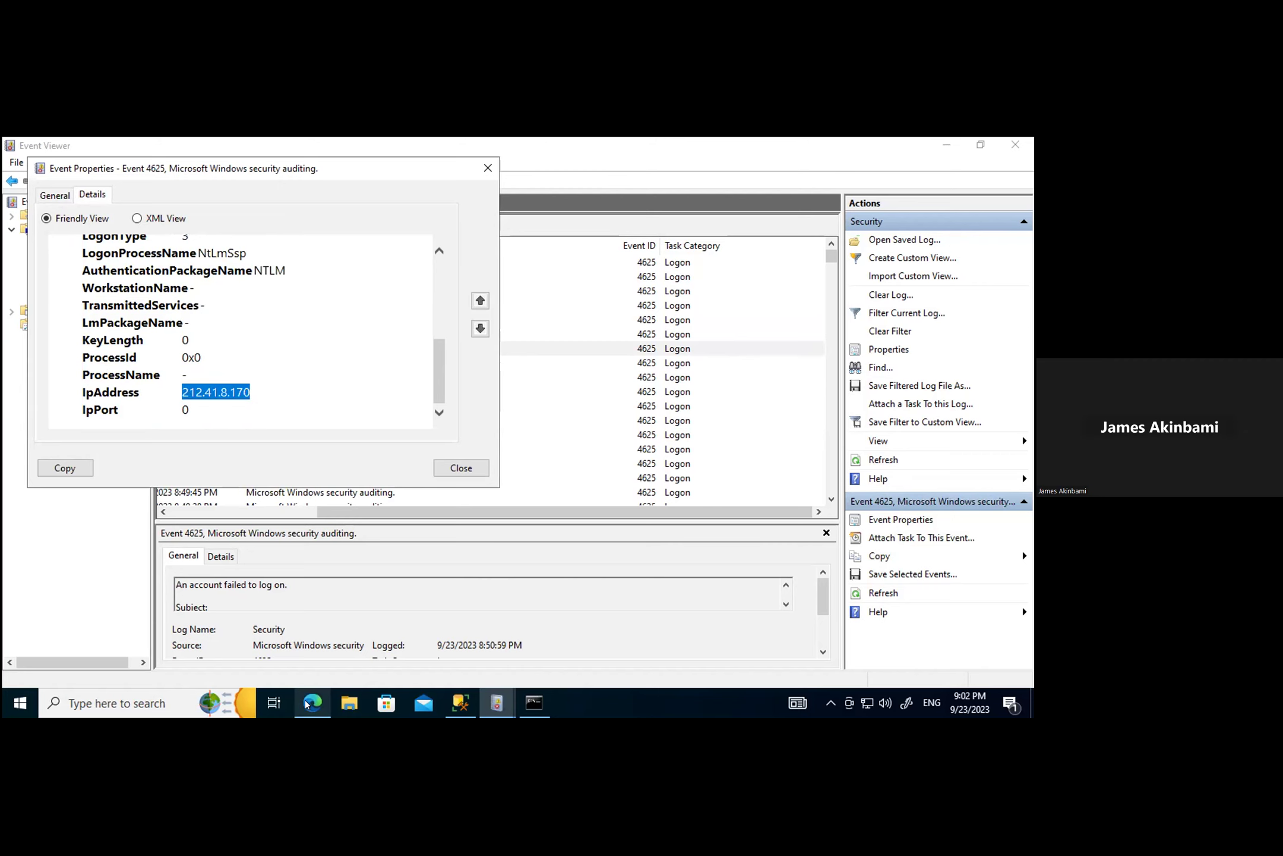
click(306, 704)
Step: Replace 87.251.75.120 with 212.41.8.170 in IPVoid's Whois field and run the lookup
scroll(530, 349, up, 10)
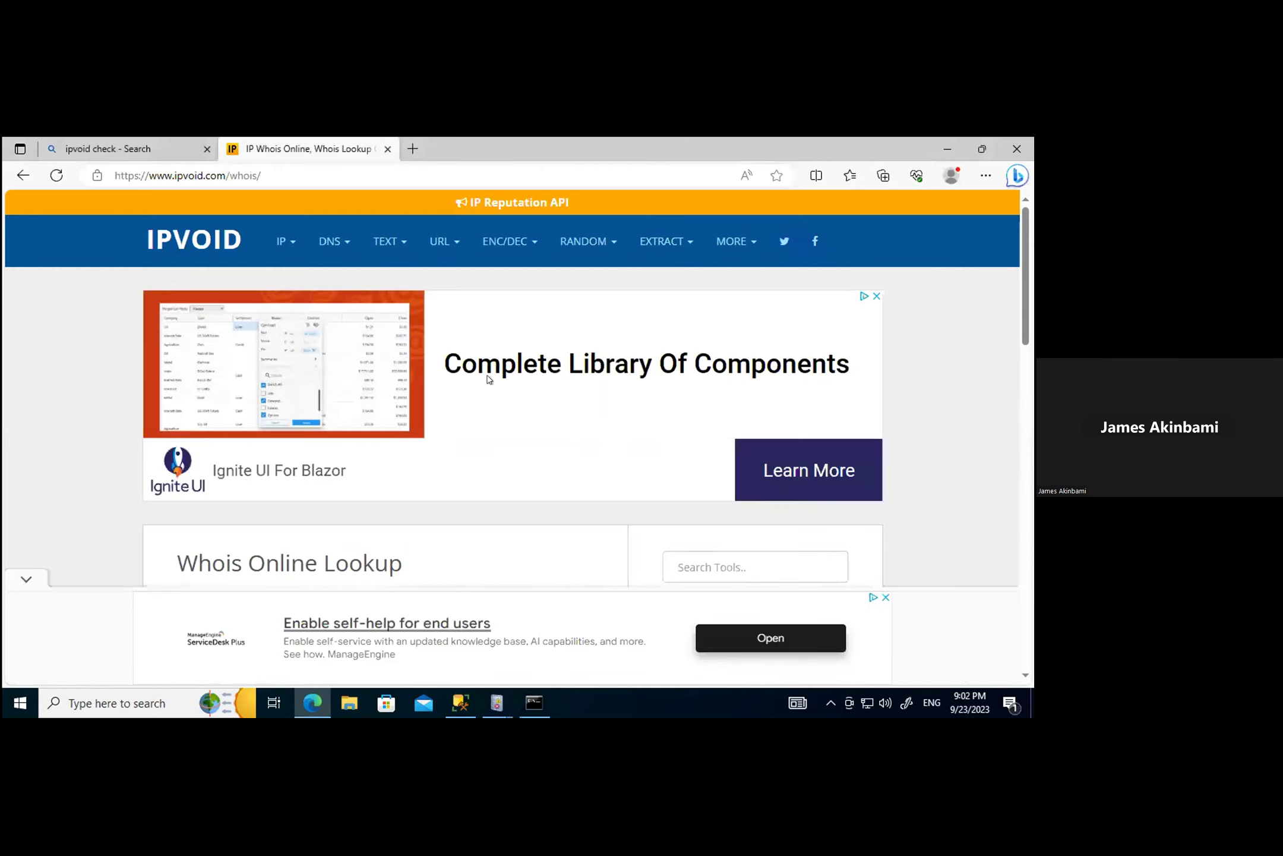
scroll(530, 349, down, 5)
drag(257, 360, 107, 376)
key(ctrl+v)
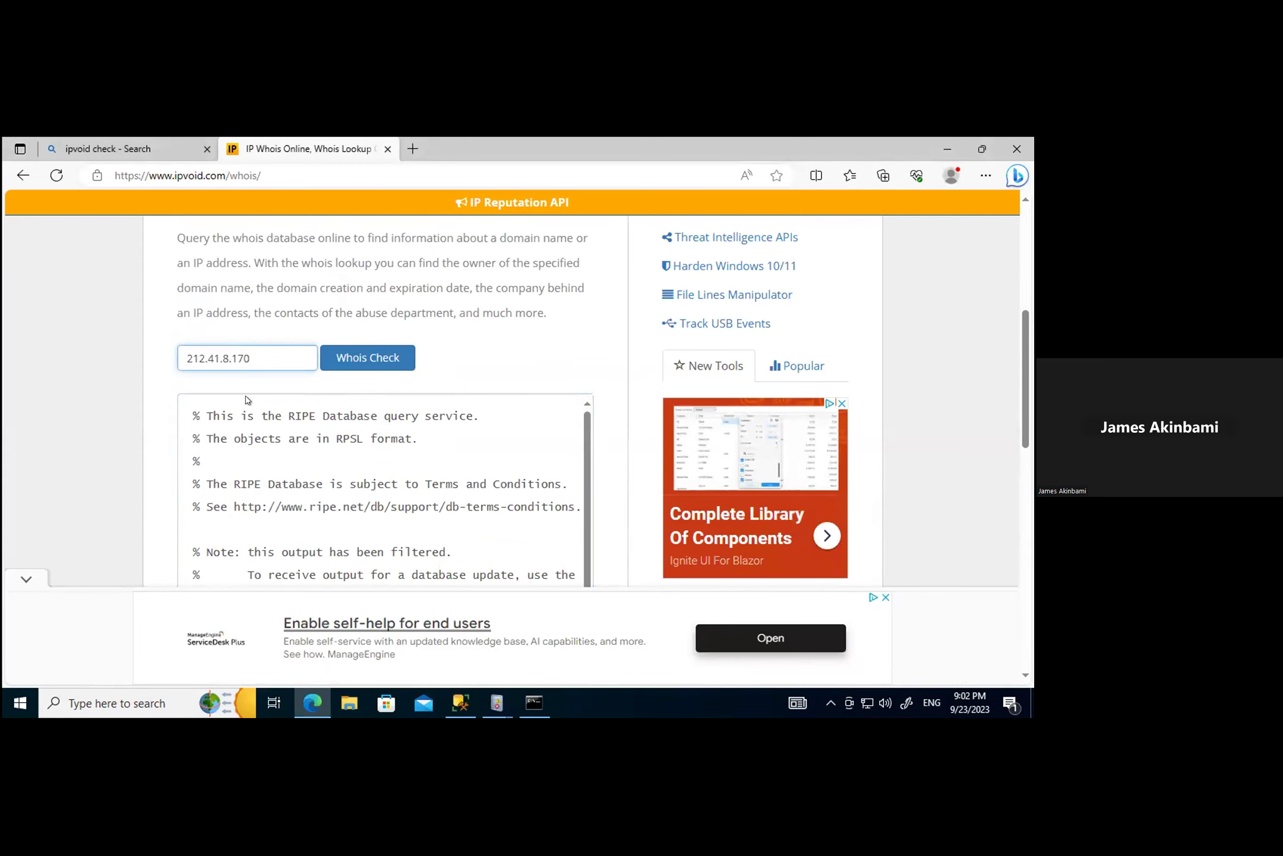
click(348, 356)
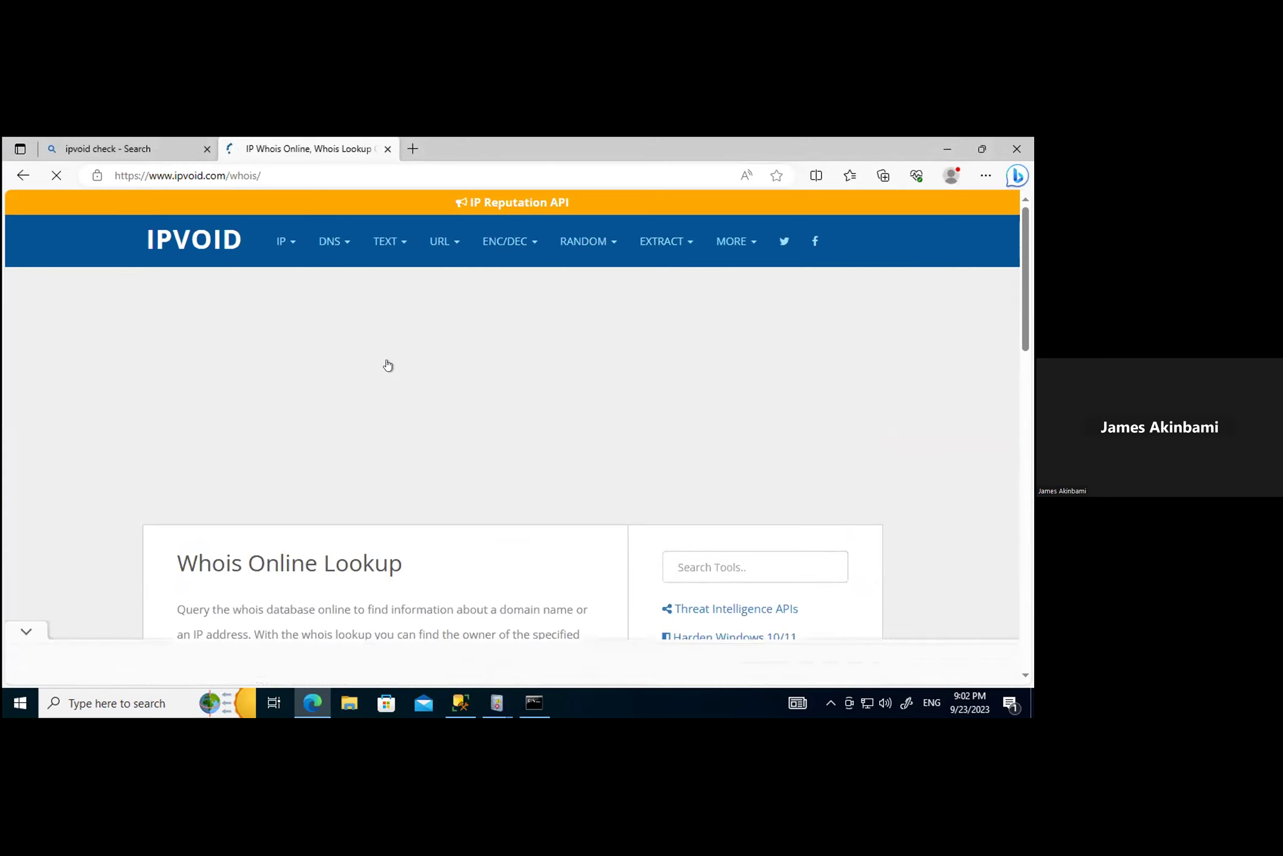
Step: Highlight the country RU line and review the Selectel Network whois results
scroll(454, 428, up, 5)
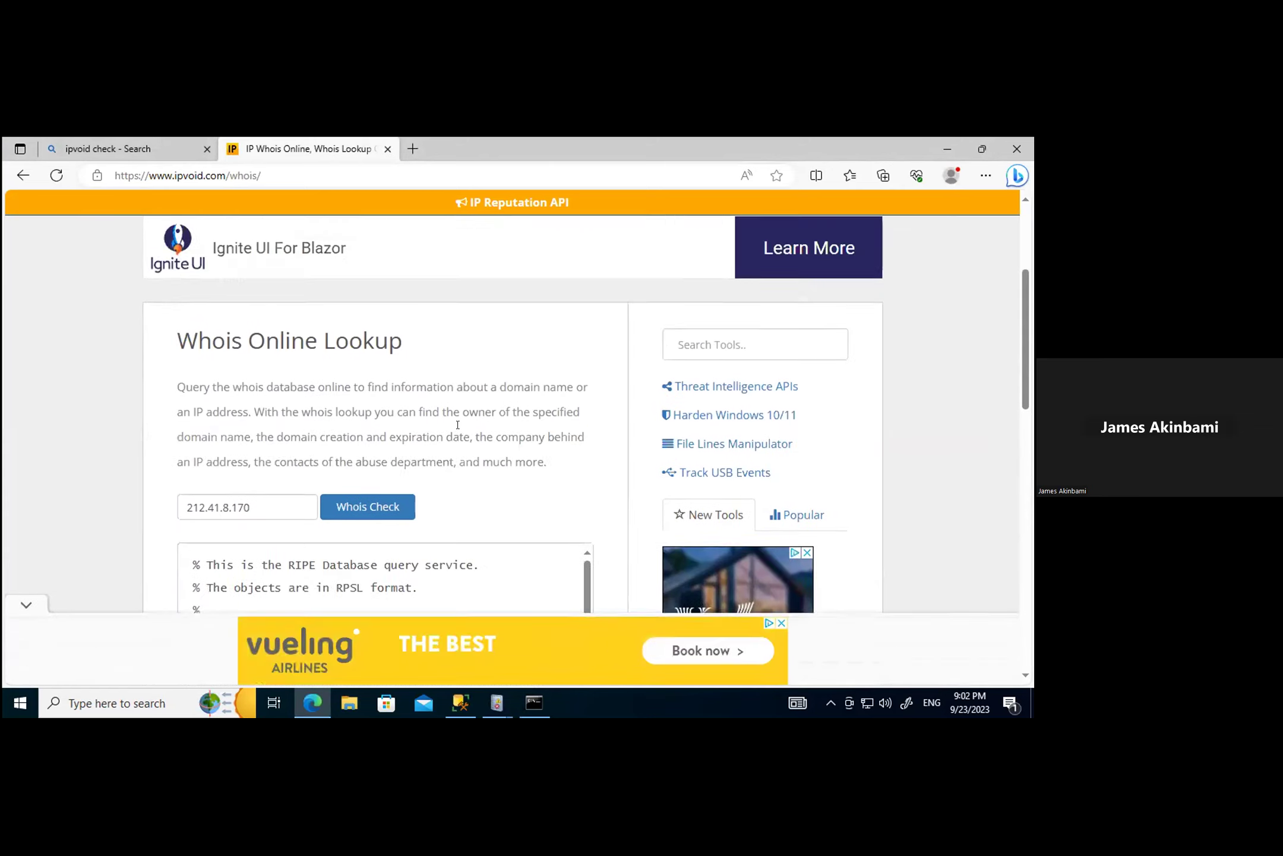
scroll(461, 430, down, 8)
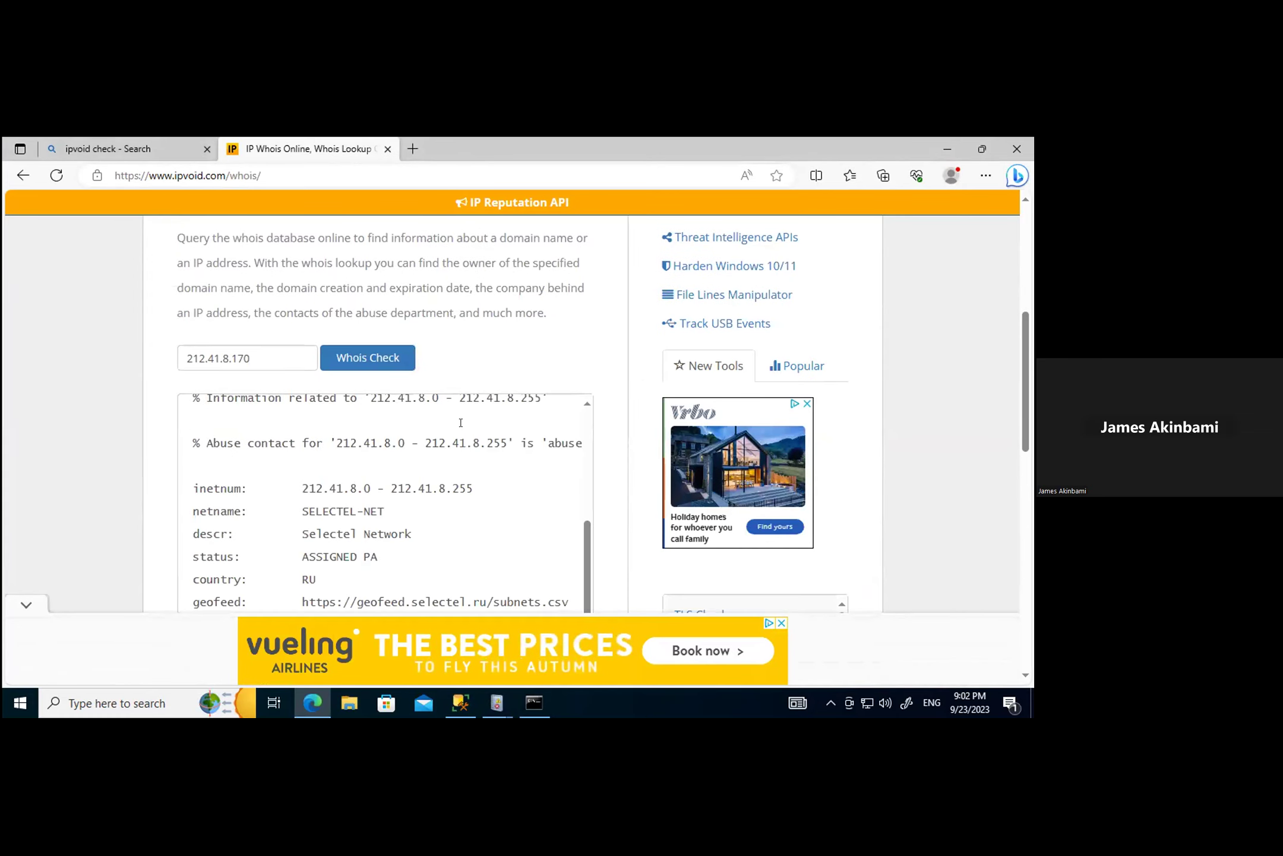
scroll(440, 469, down, 2)
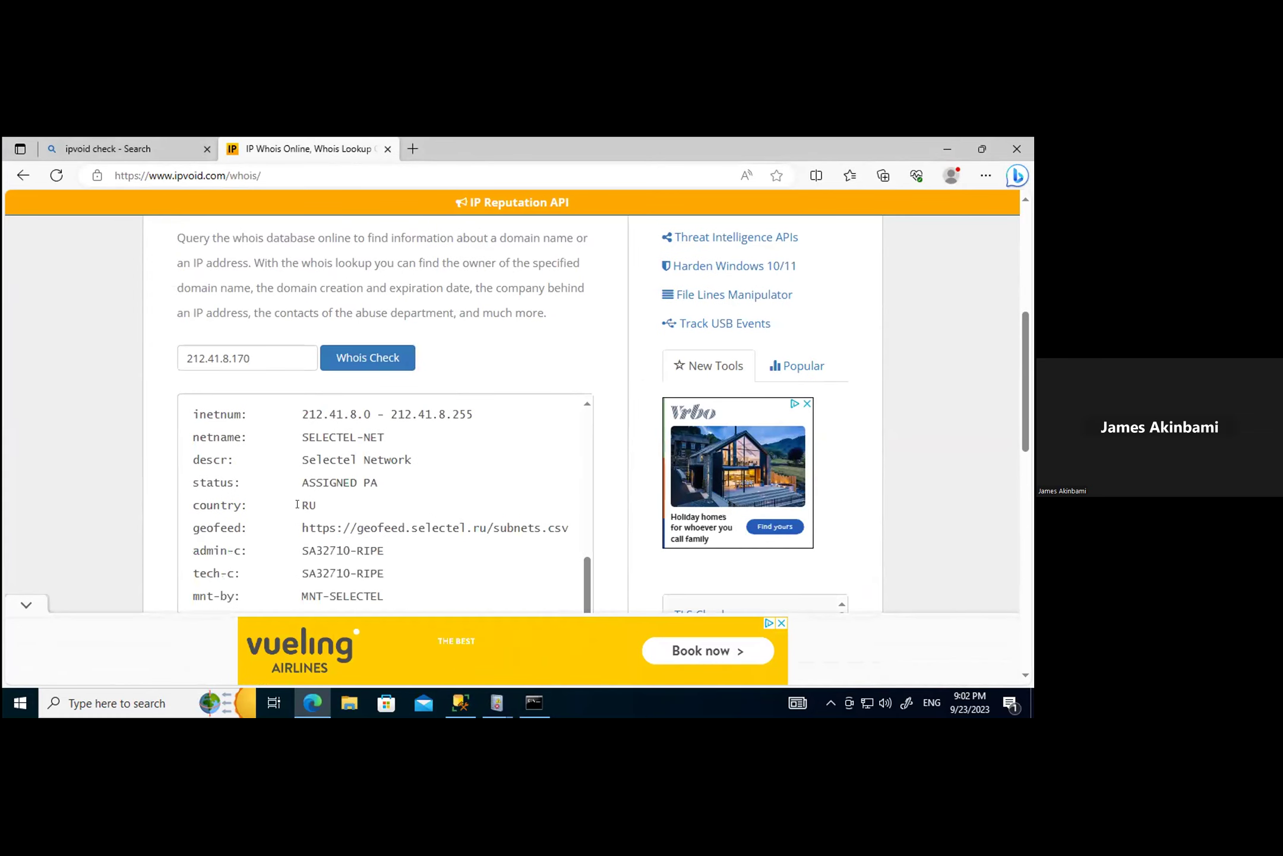
drag(324, 500, 182, 500)
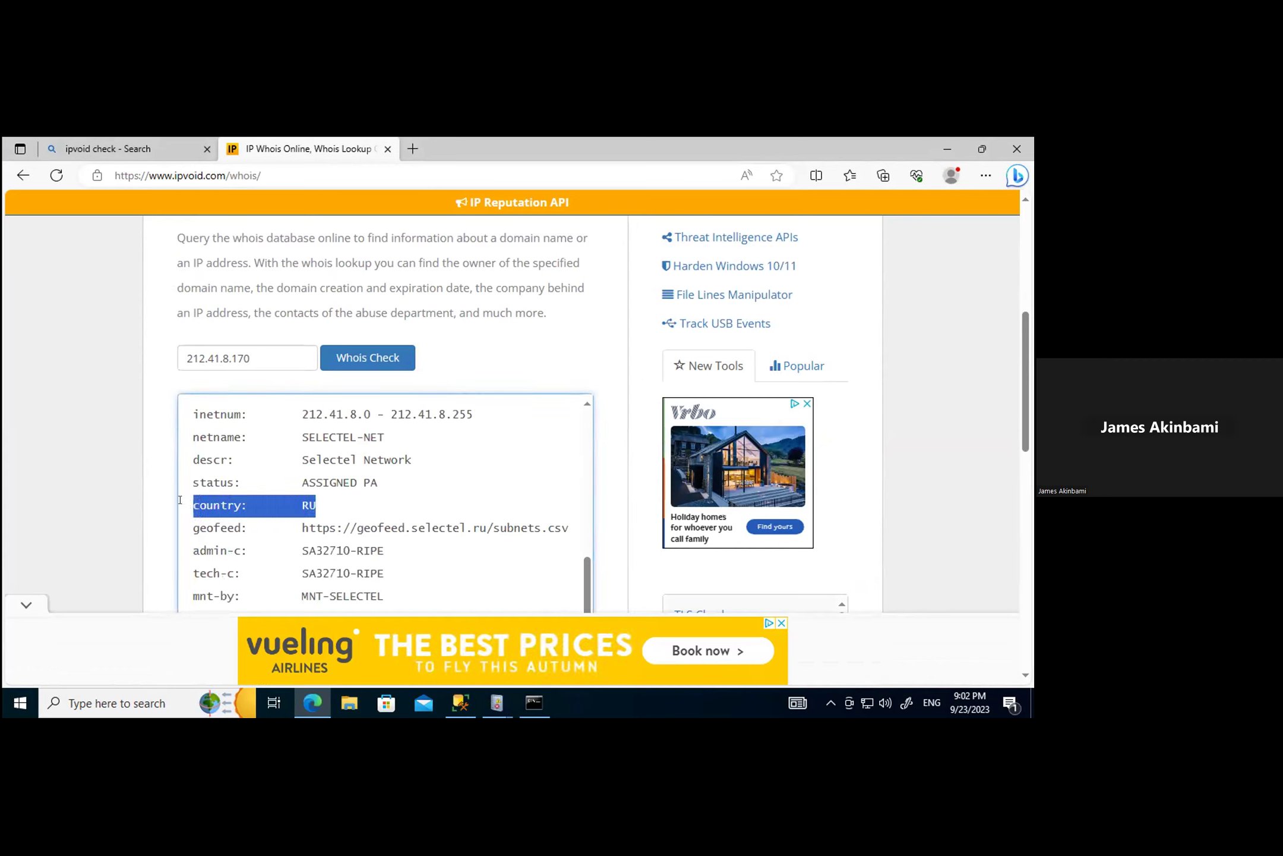
drag(323, 499, 297, 505)
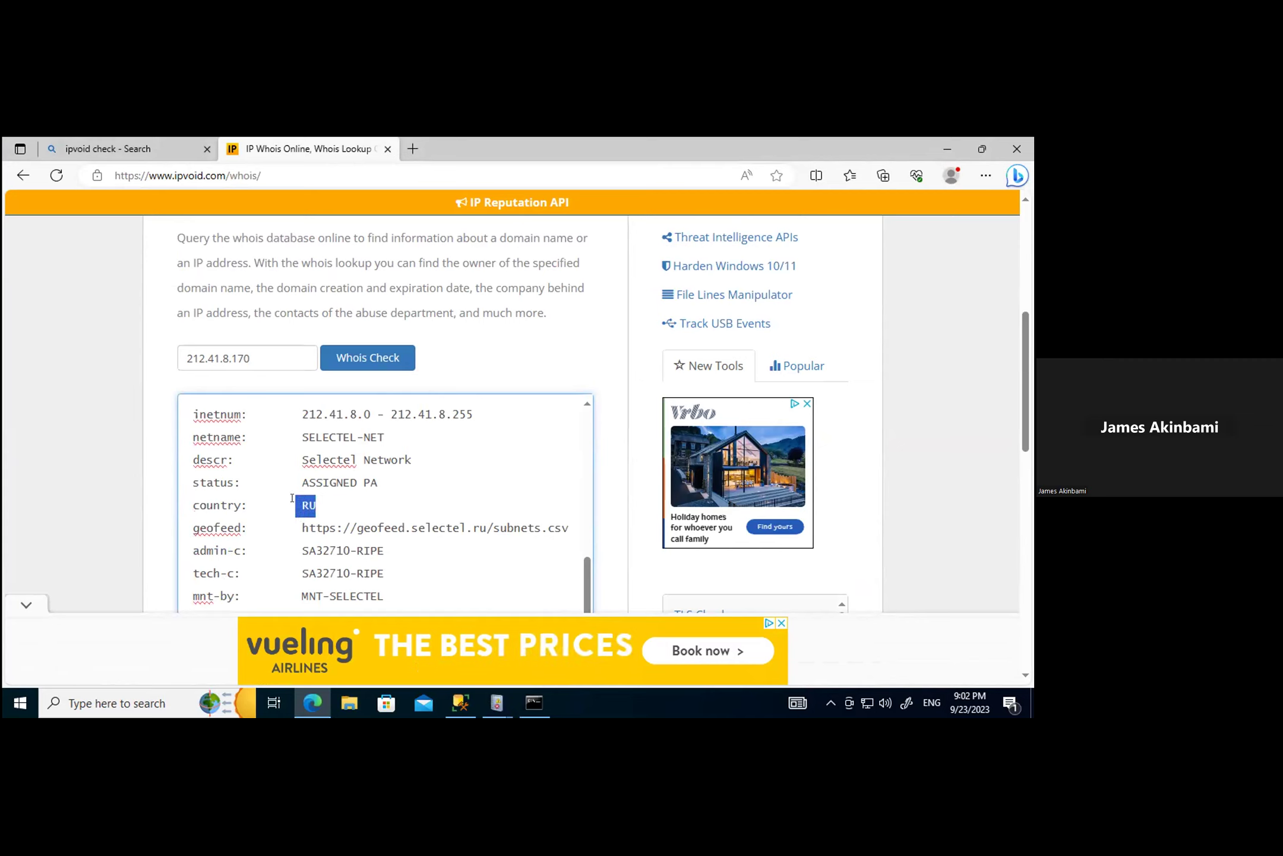
click(376, 497)
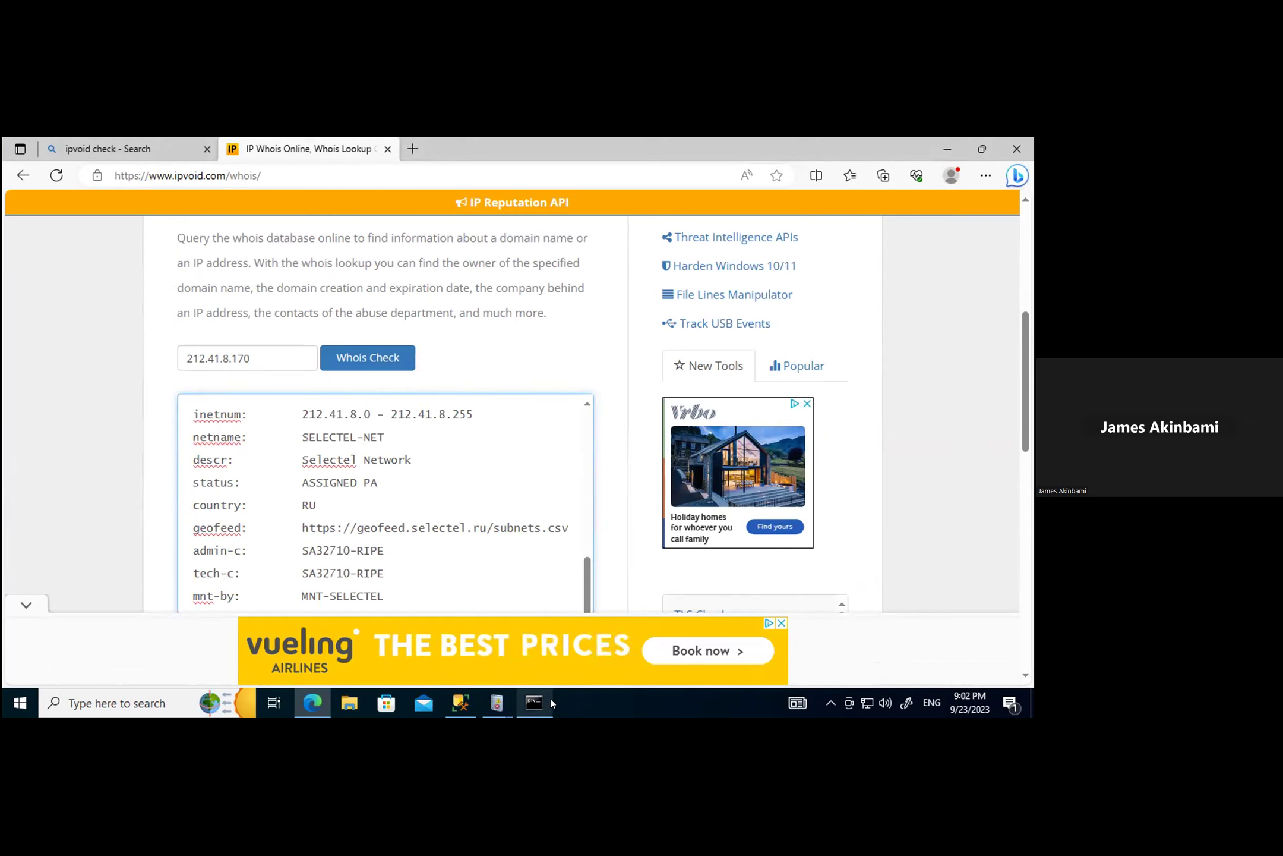
double_click(306, 505)
shift+click(191, 499)
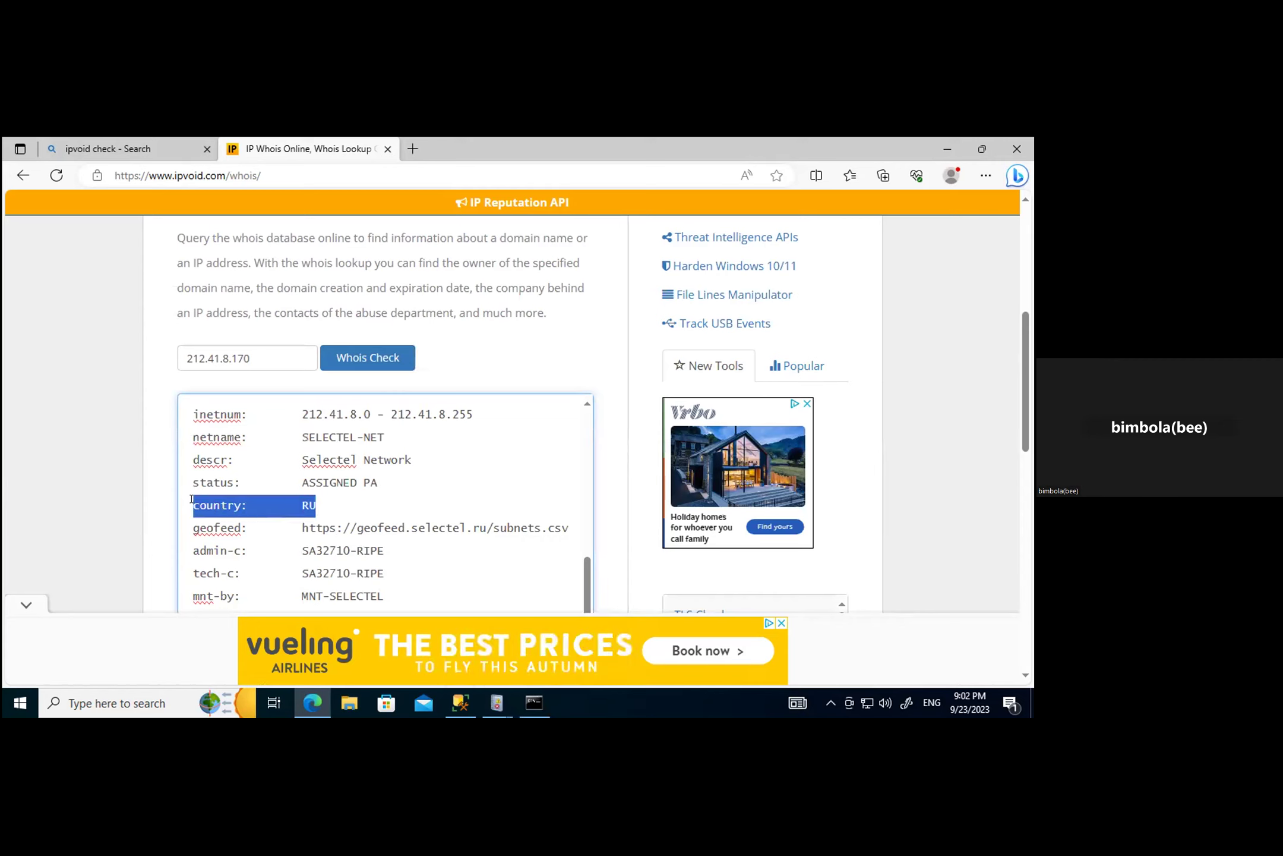
click(406, 482)
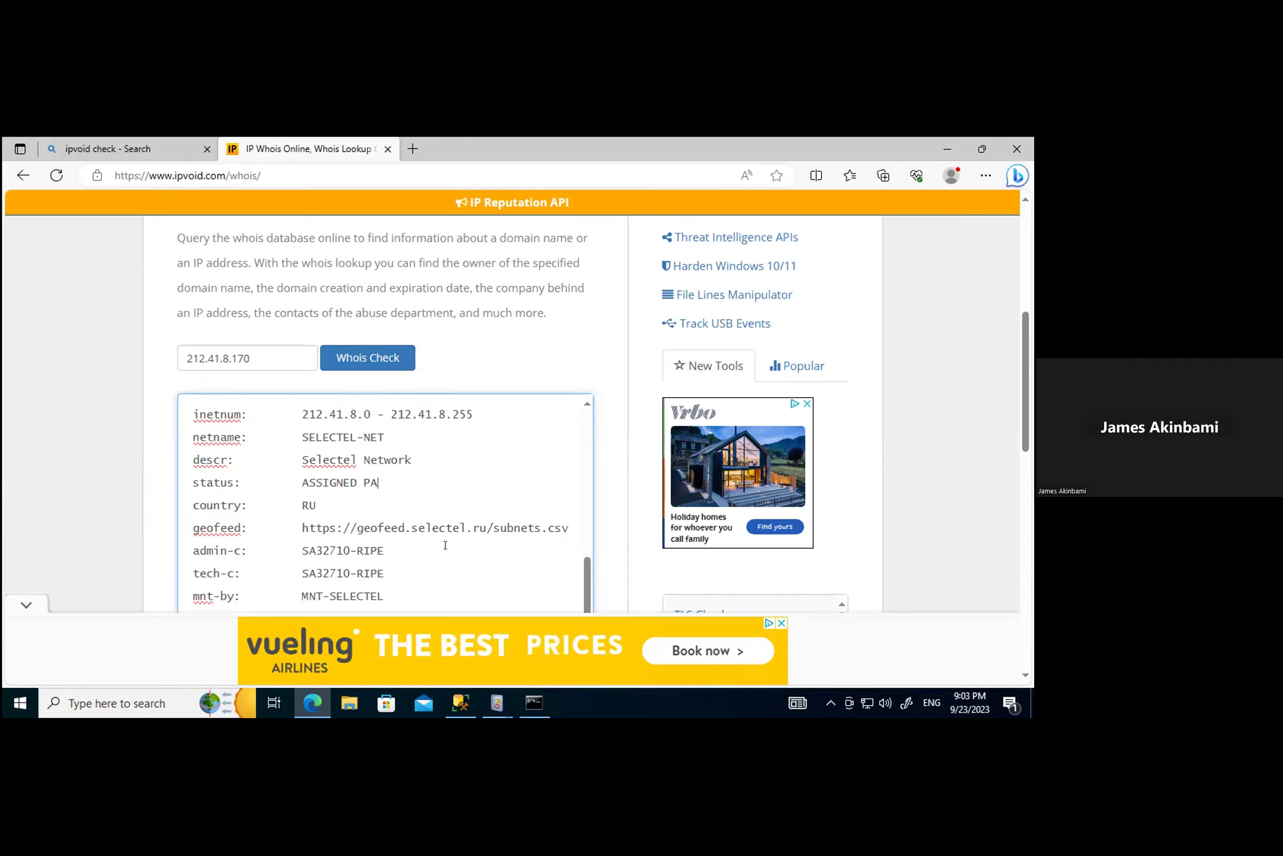
scroll(445, 545, down, 5)
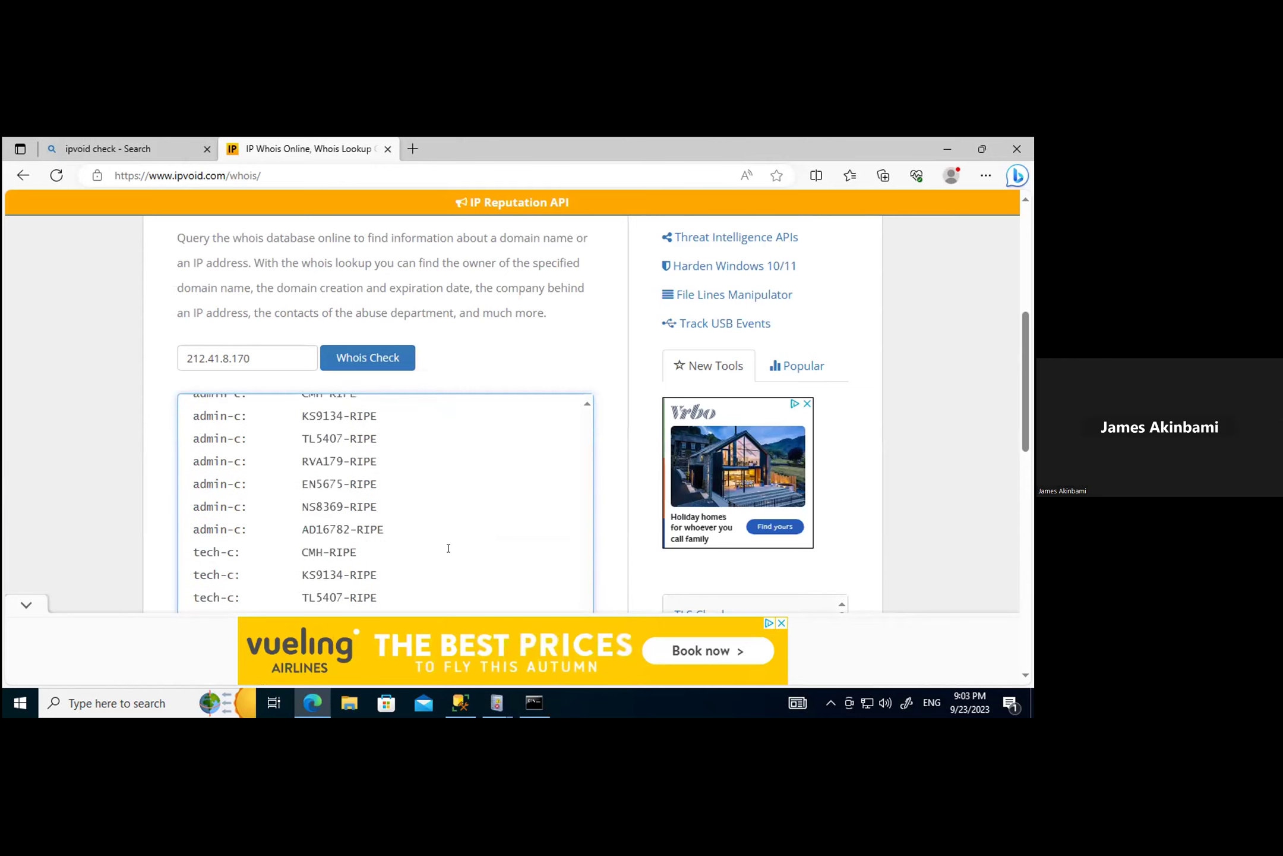
scroll(448, 548, down, 5)
scroll(449, 557, down, 5)
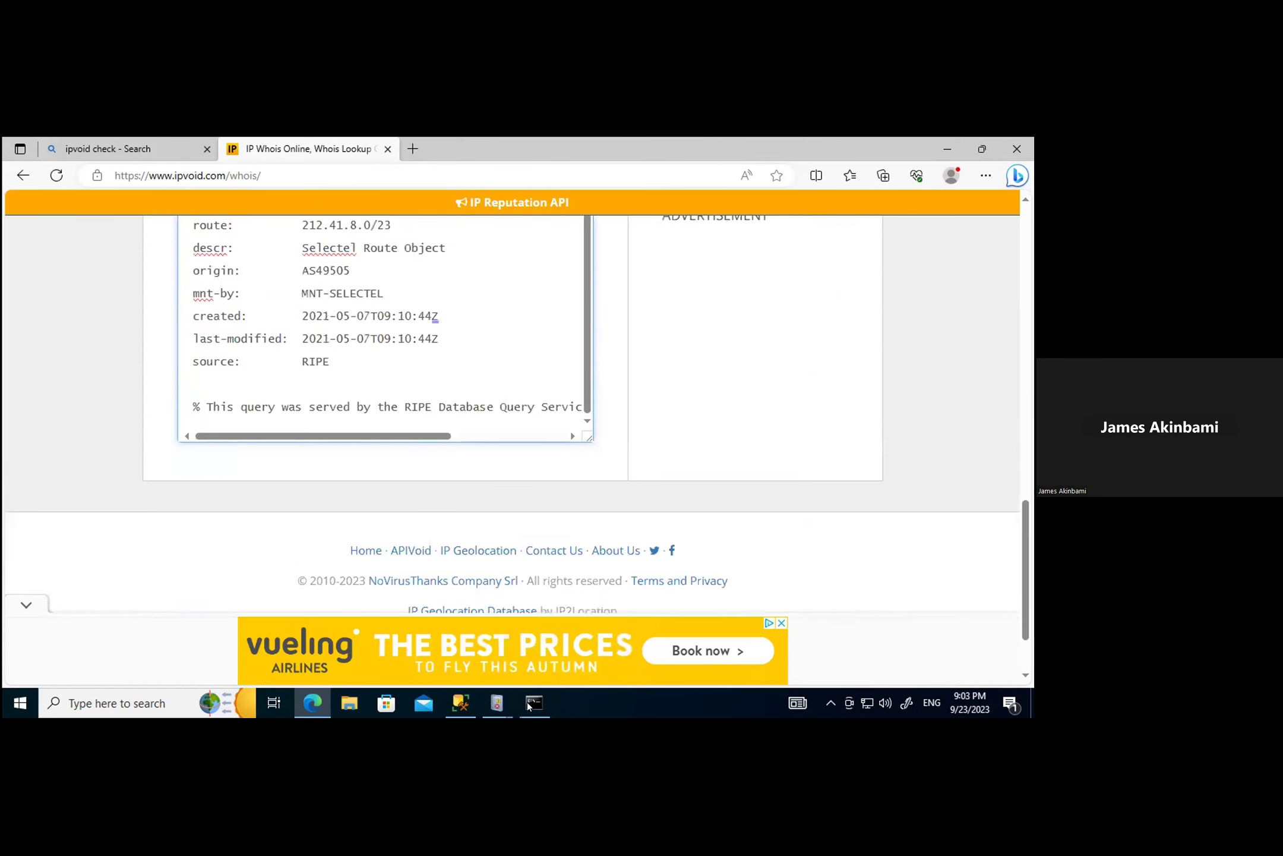
Step: Back in Event Viewer, confirm the 8:50:55 PM failed logon came from 87.251.75.120
mouse_move(494, 705)
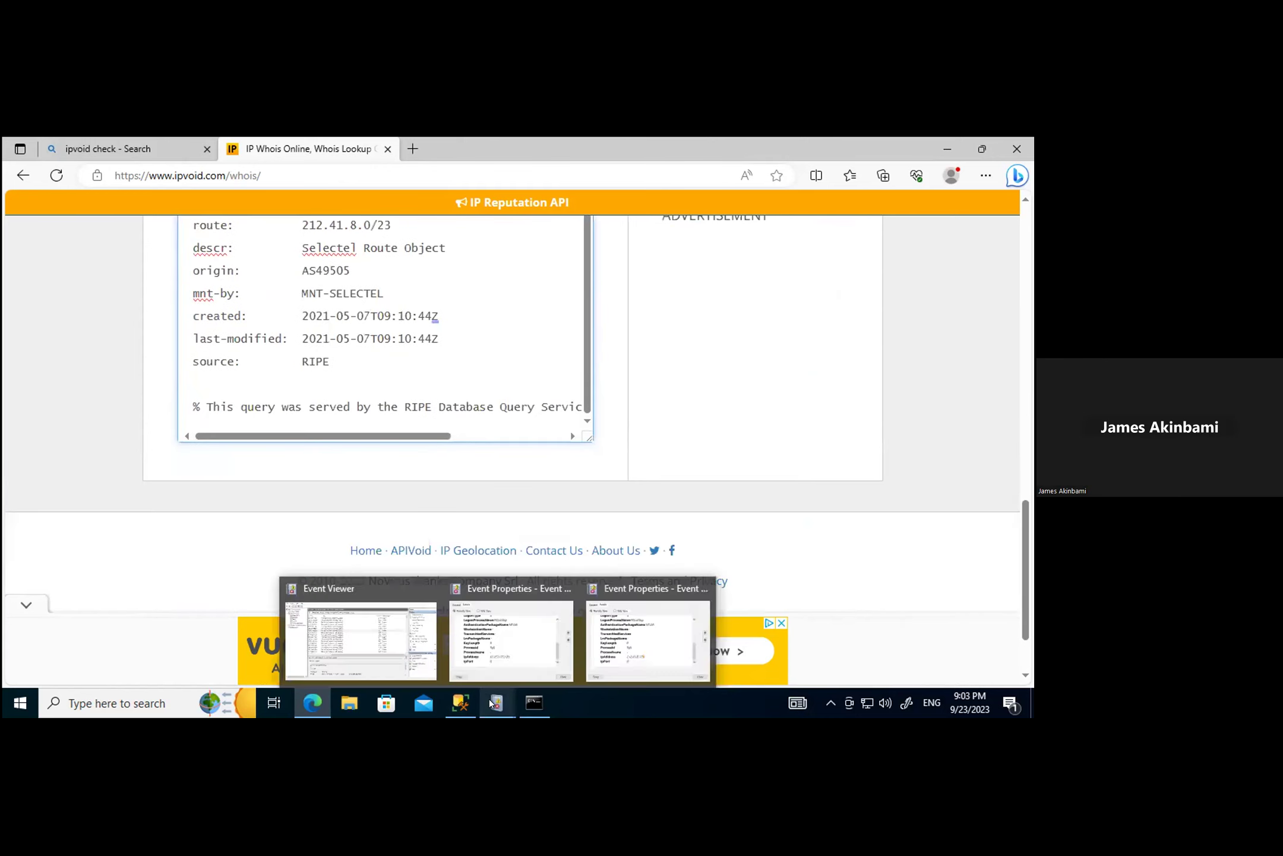
click(359, 639)
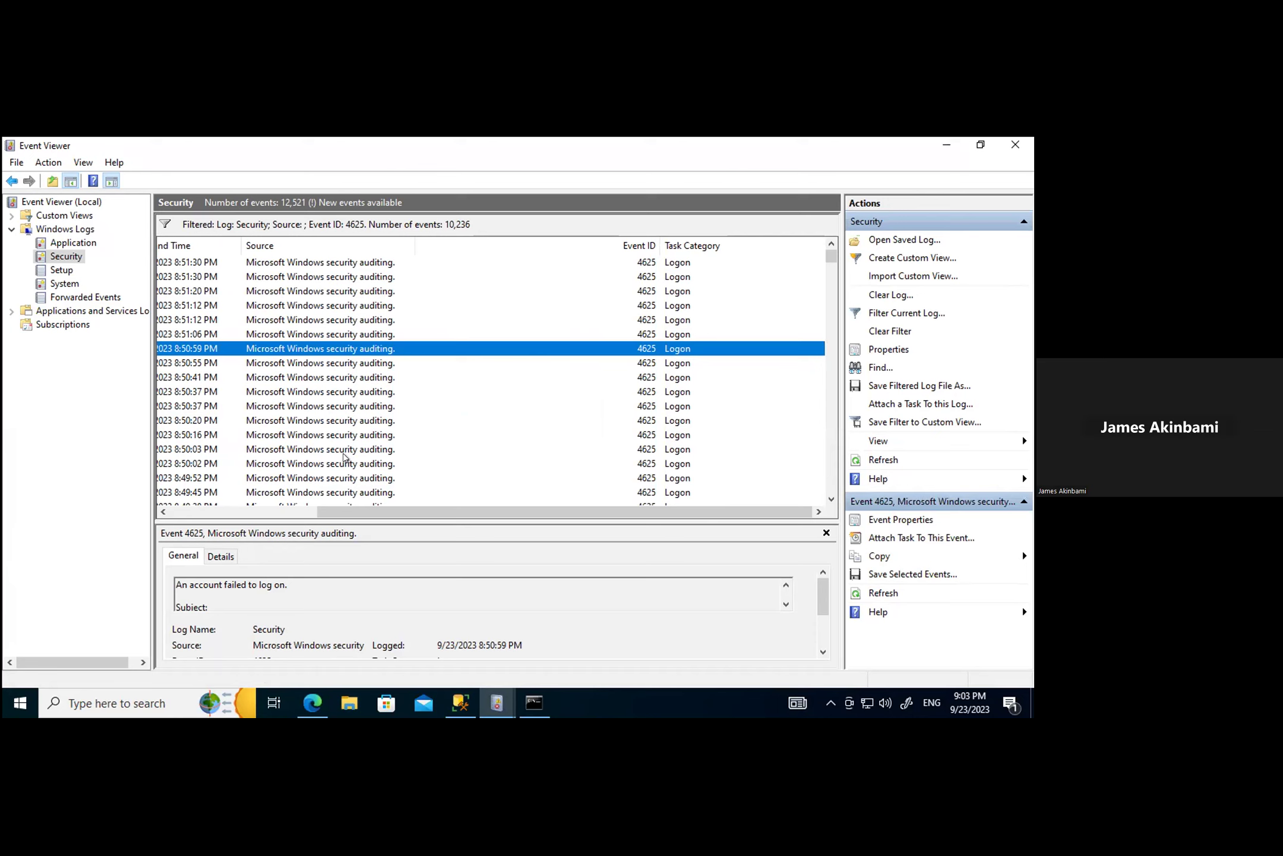
double_click(300, 363)
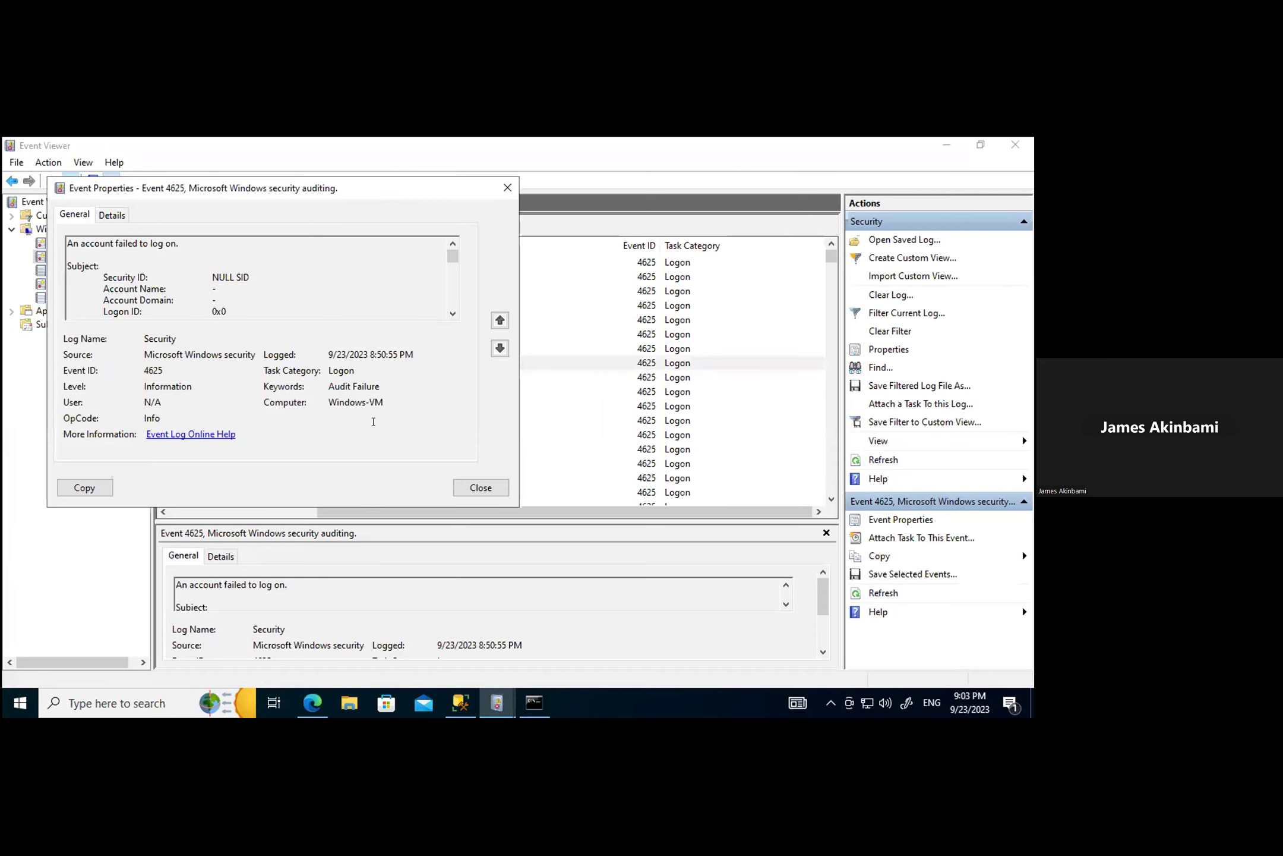
click(107, 211)
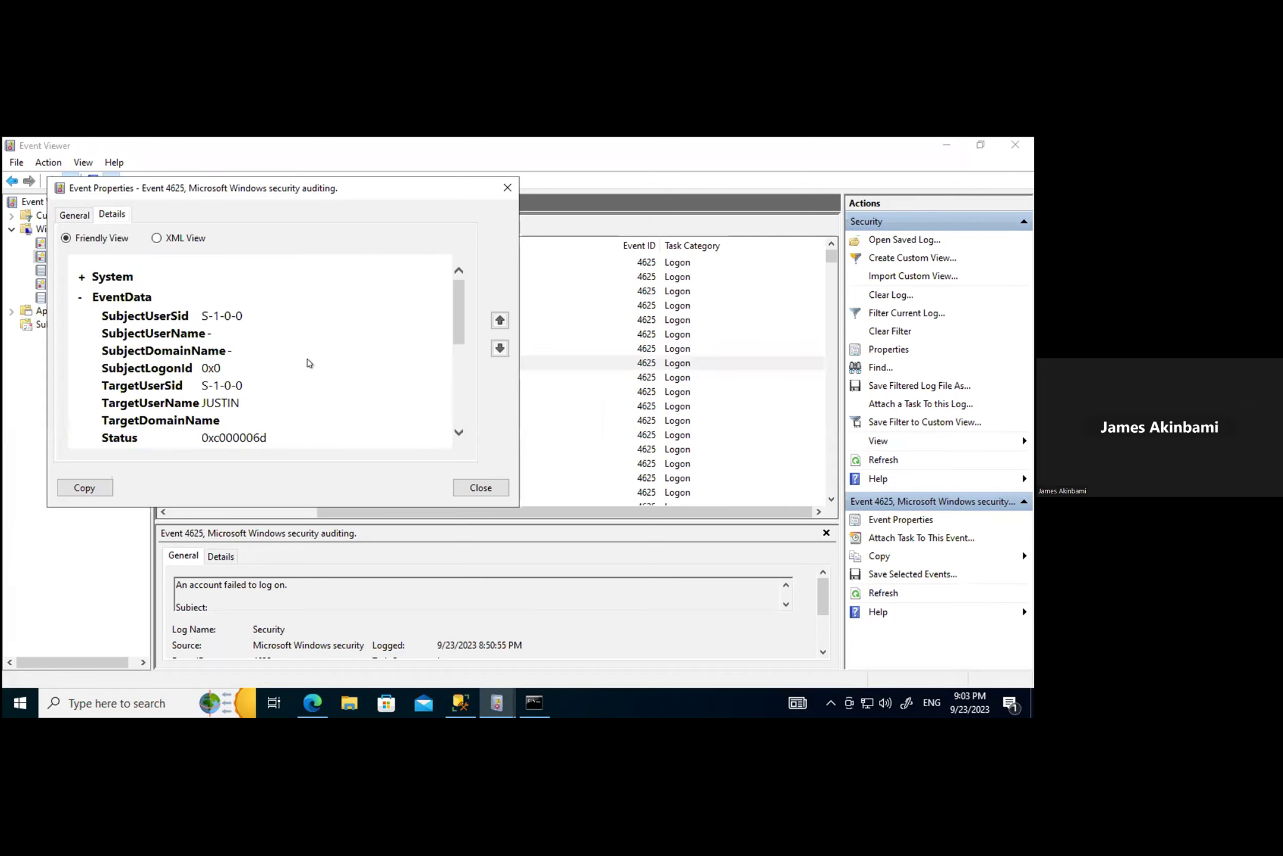
scroll(315, 366, down, 4)
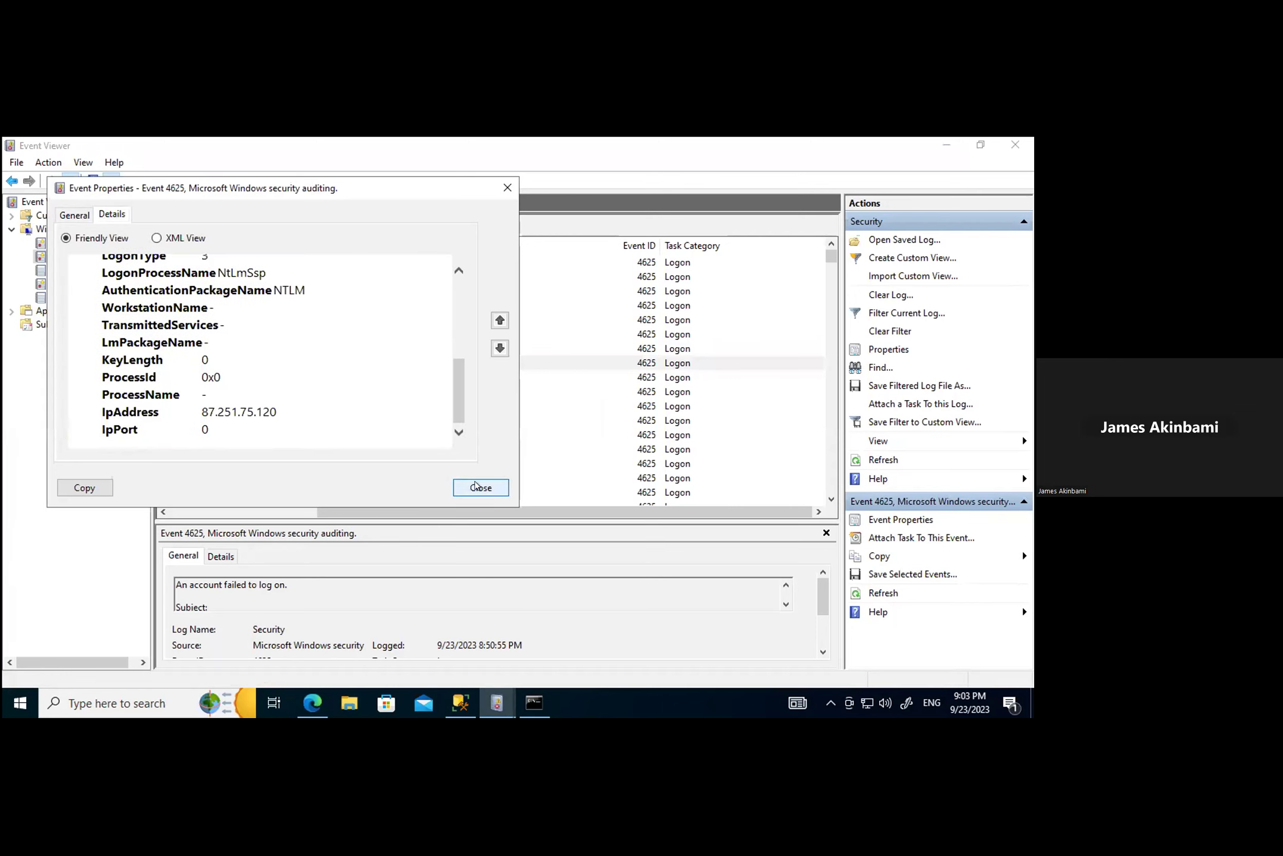
click(469, 491)
Step: Confirm the 8:50:41 PM and 8:50:37 PM failed logons also came from 87.251.75.120
double_click(267, 377)
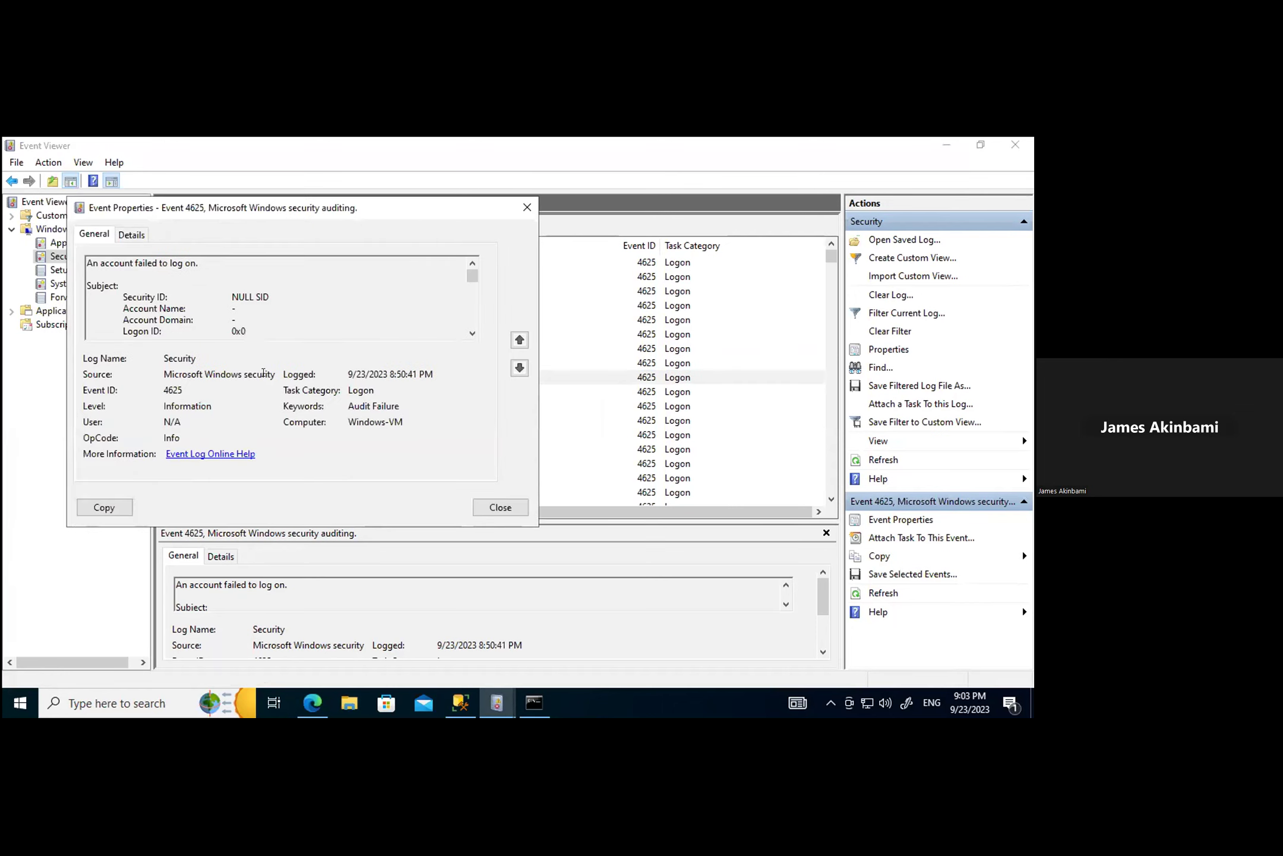
click(122, 234)
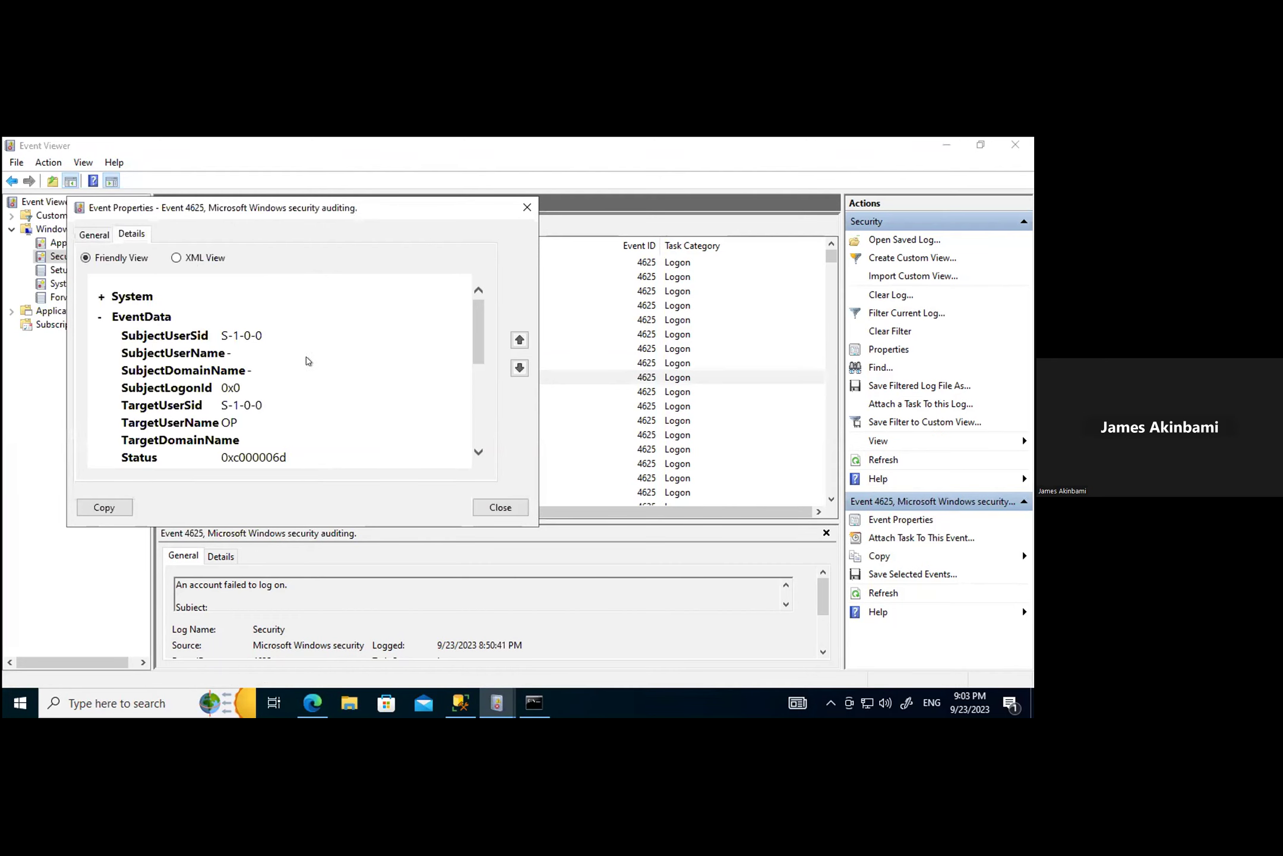
scroll(321, 386, down, 4)
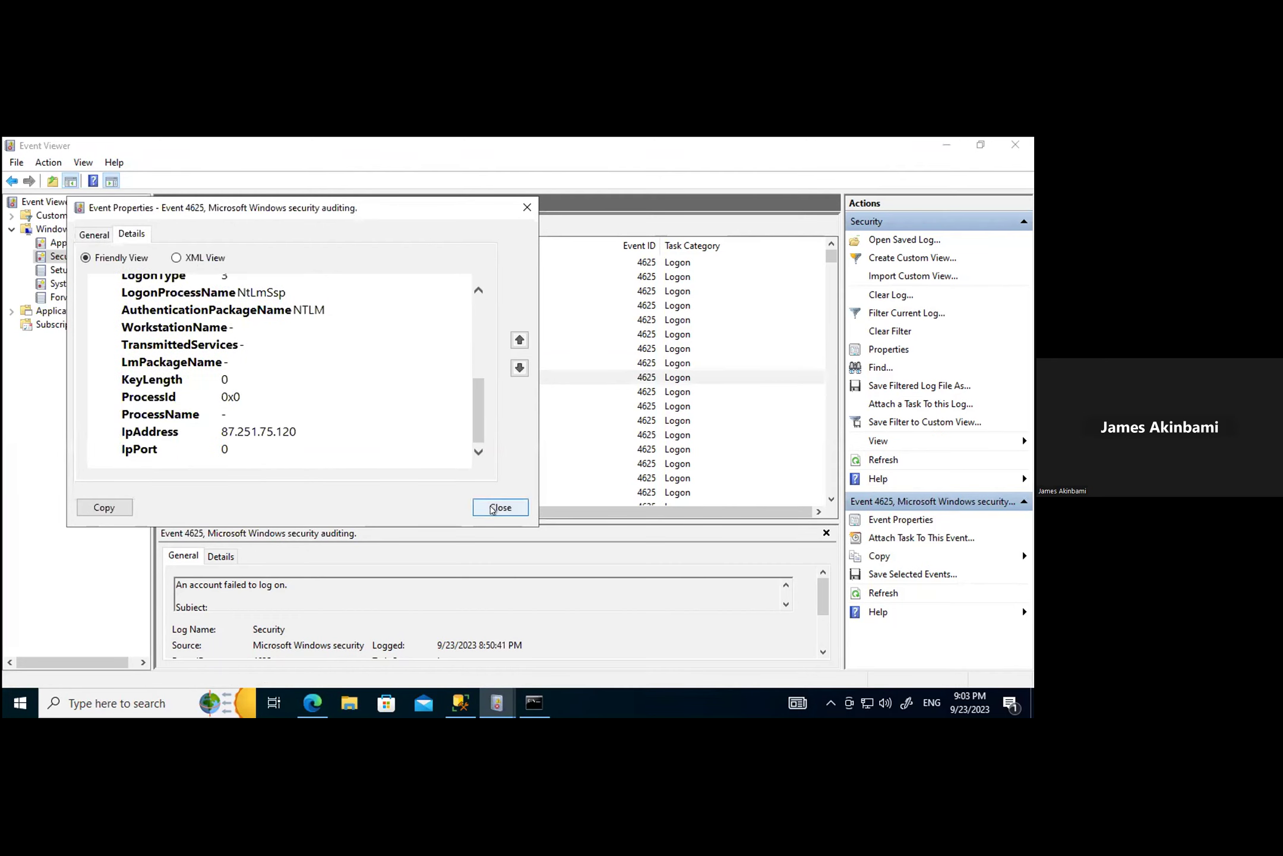
click(500, 507)
double_click(274, 390)
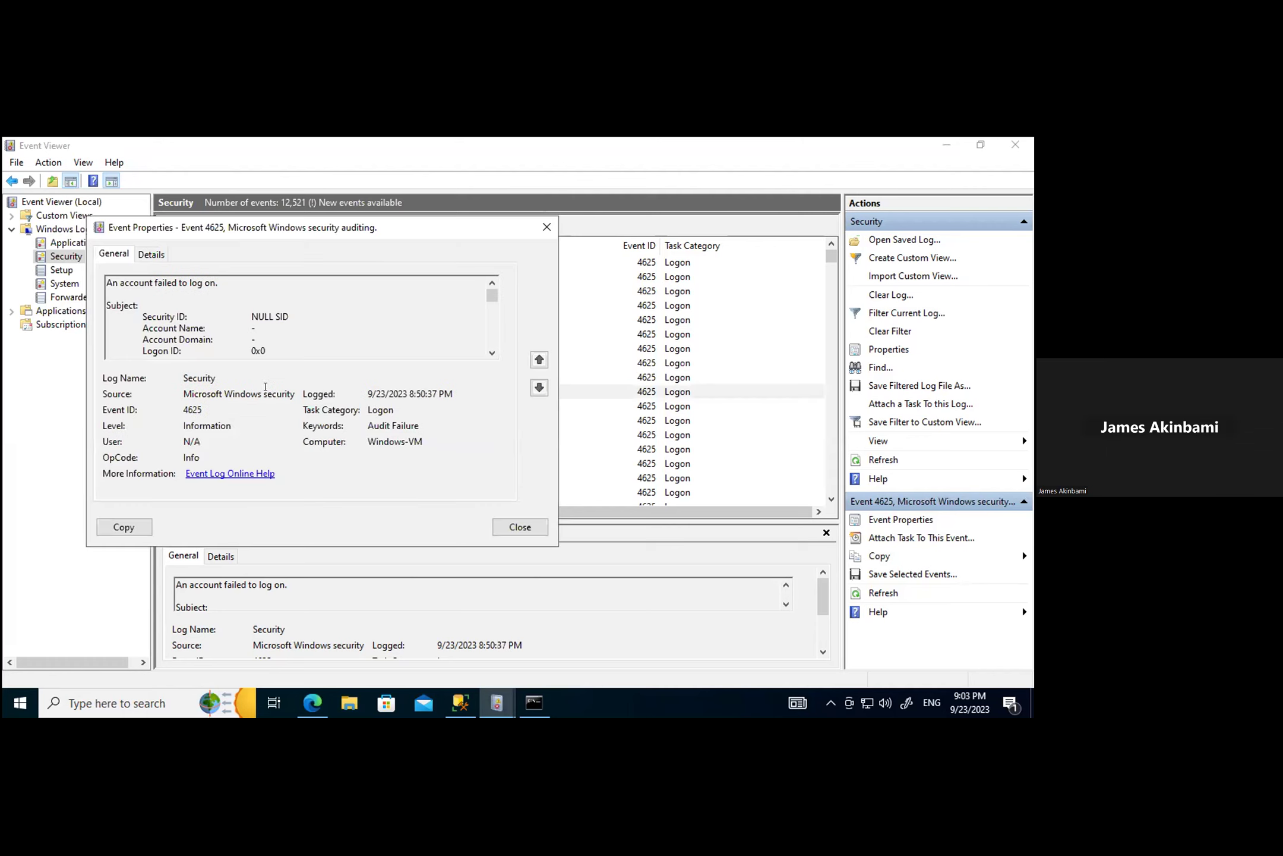
click(148, 254)
scroll(342, 410, down, 5)
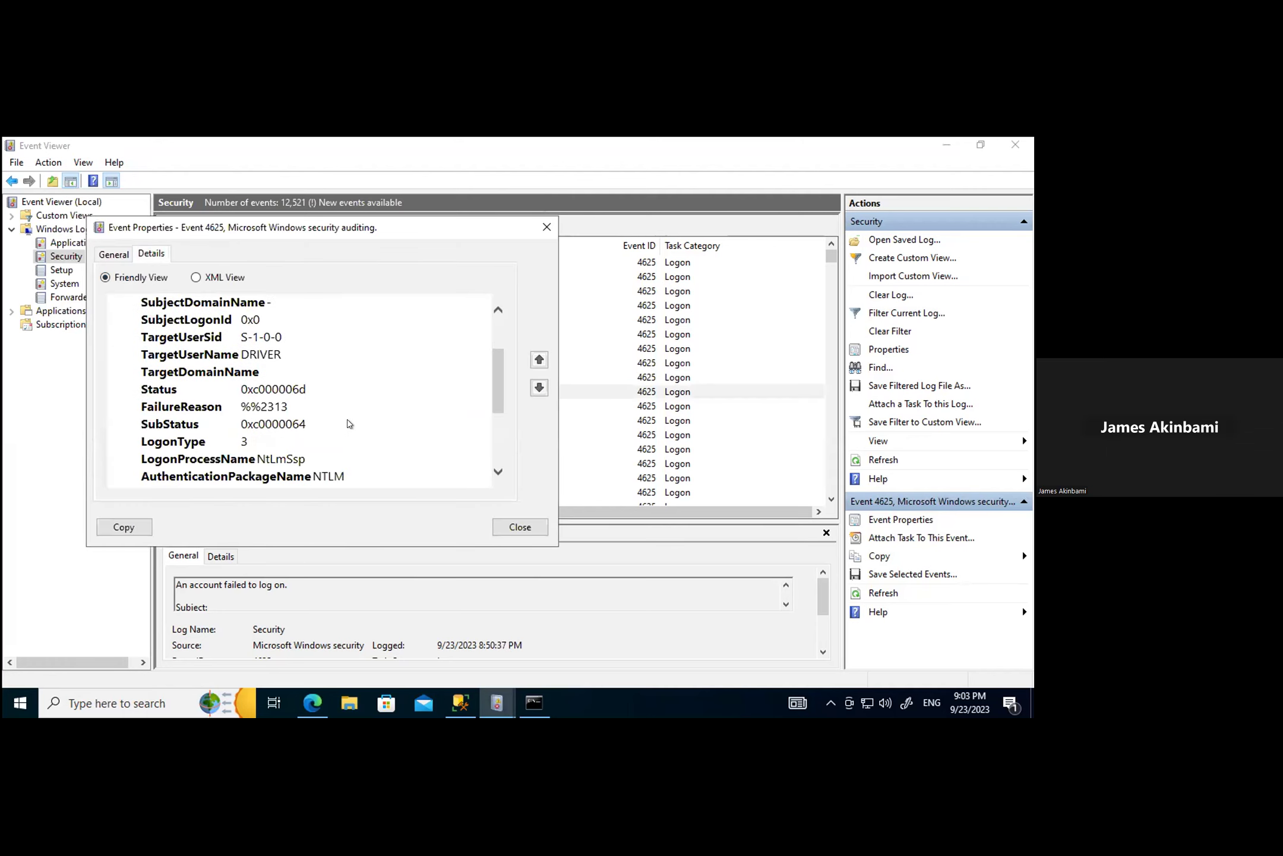
click(514, 527)
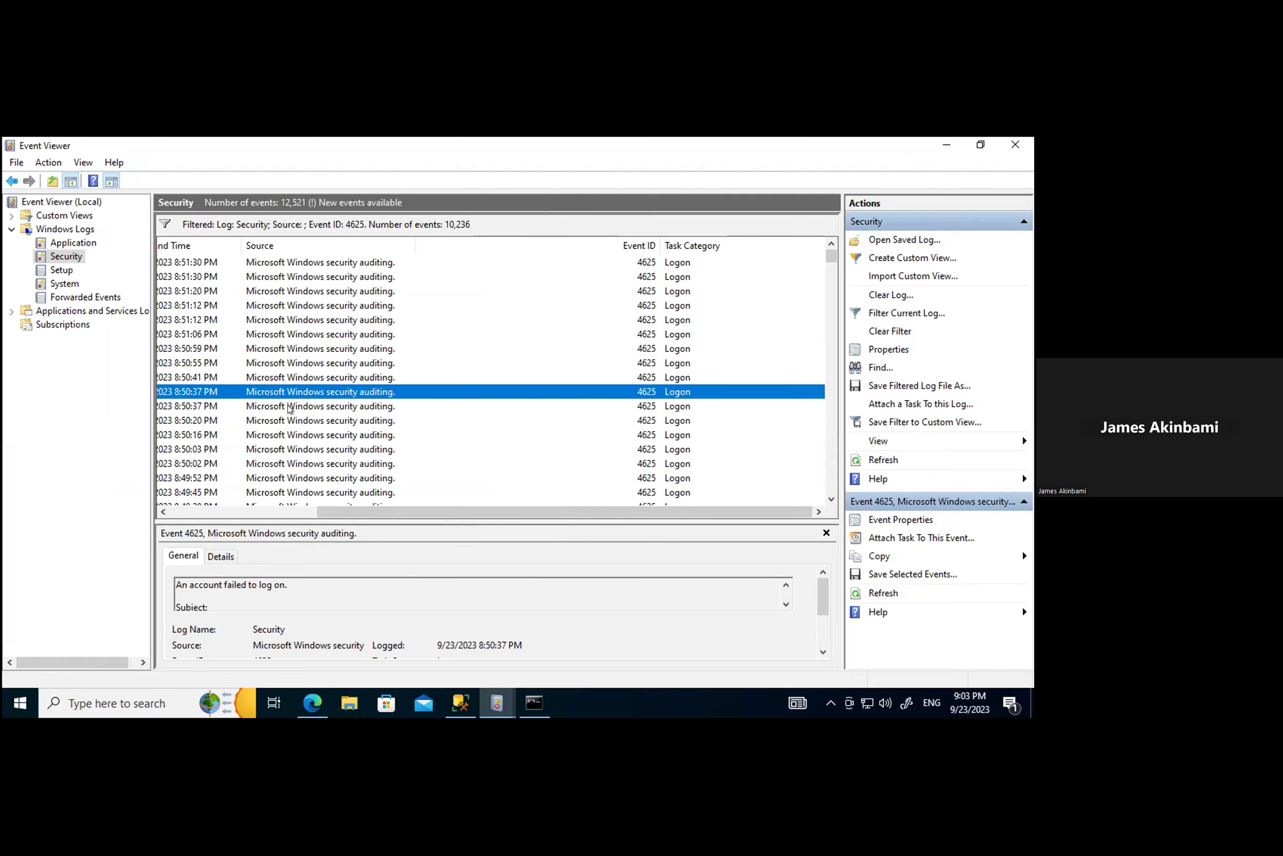
Step: Copy source IP 64.227.174.89 from the next failed logon event's details
double_click(289, 407)
click(160, 268)
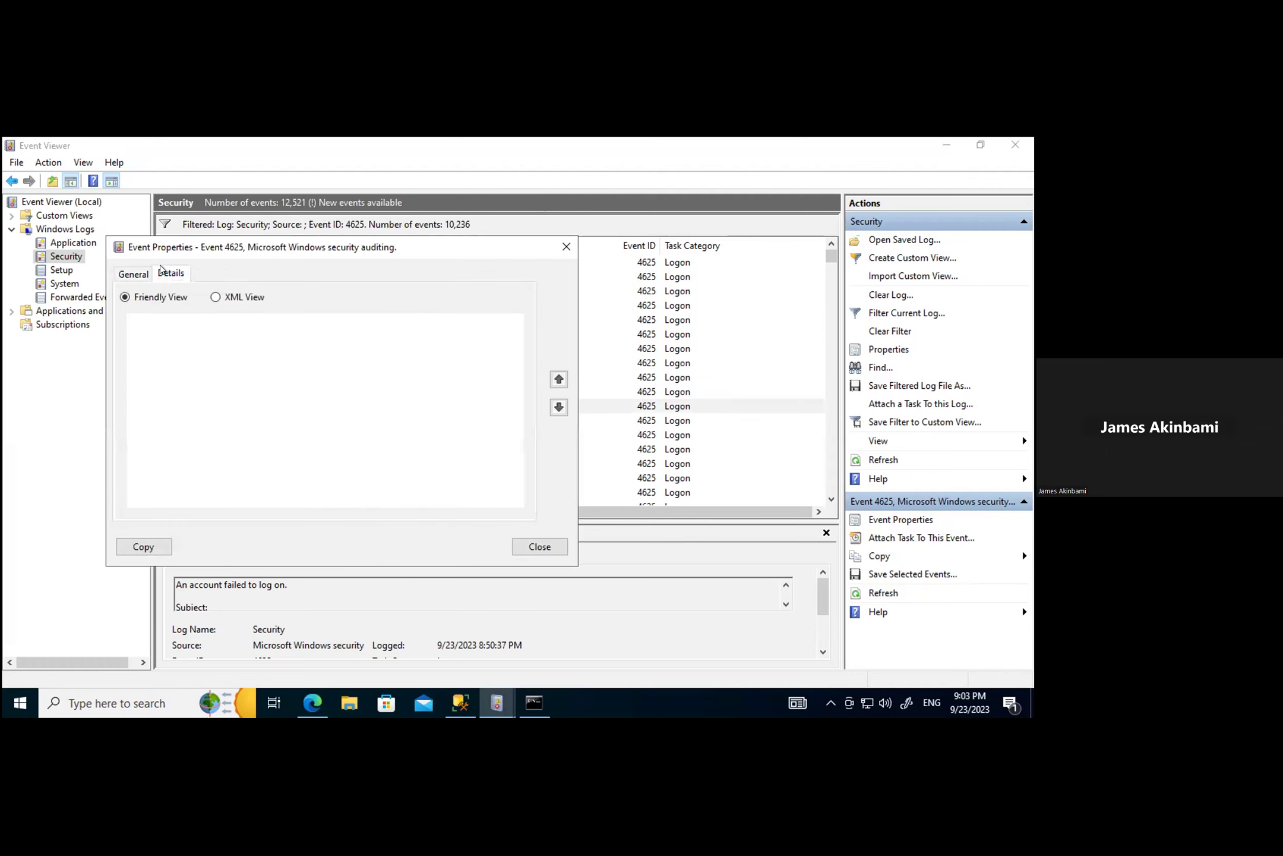
scroll(373, 409, down, 6)
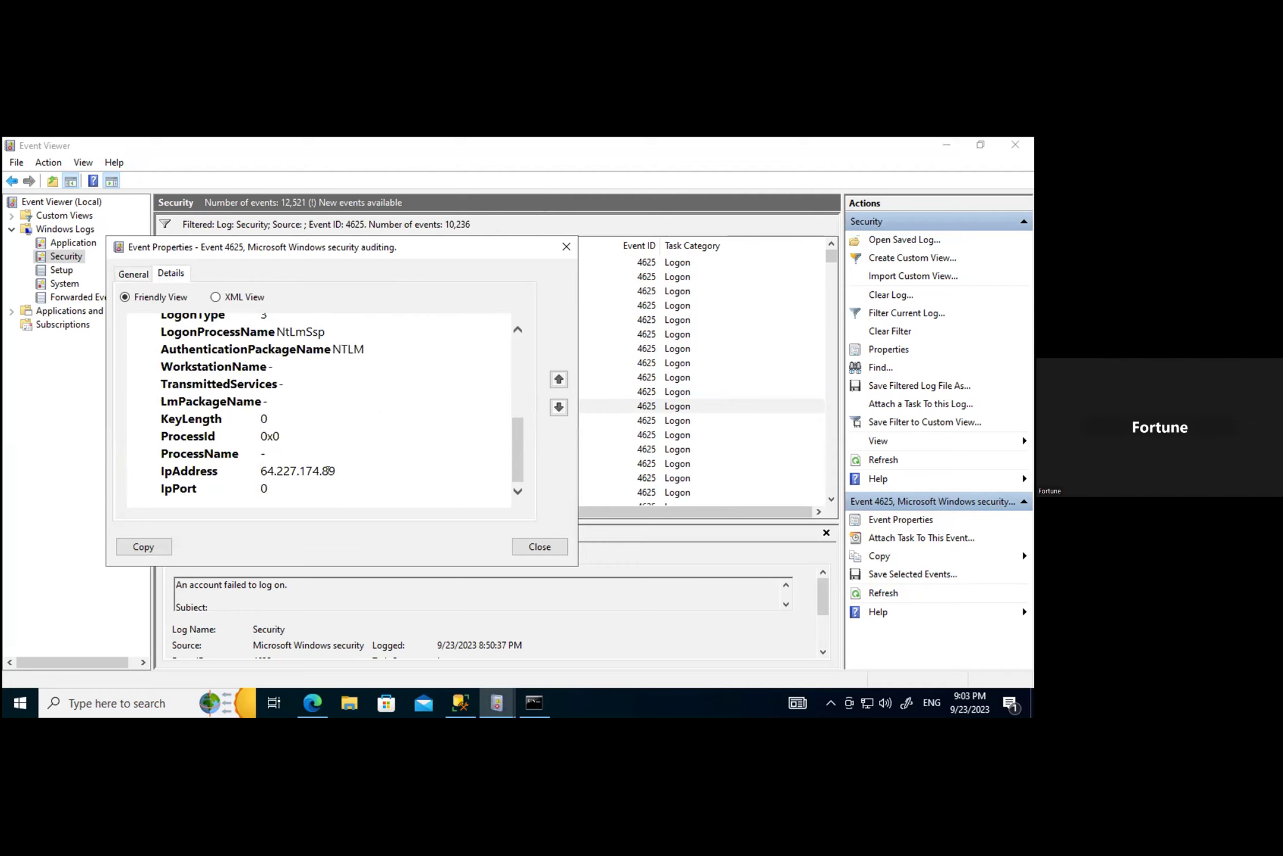
drag(329, 471, 260, 471)
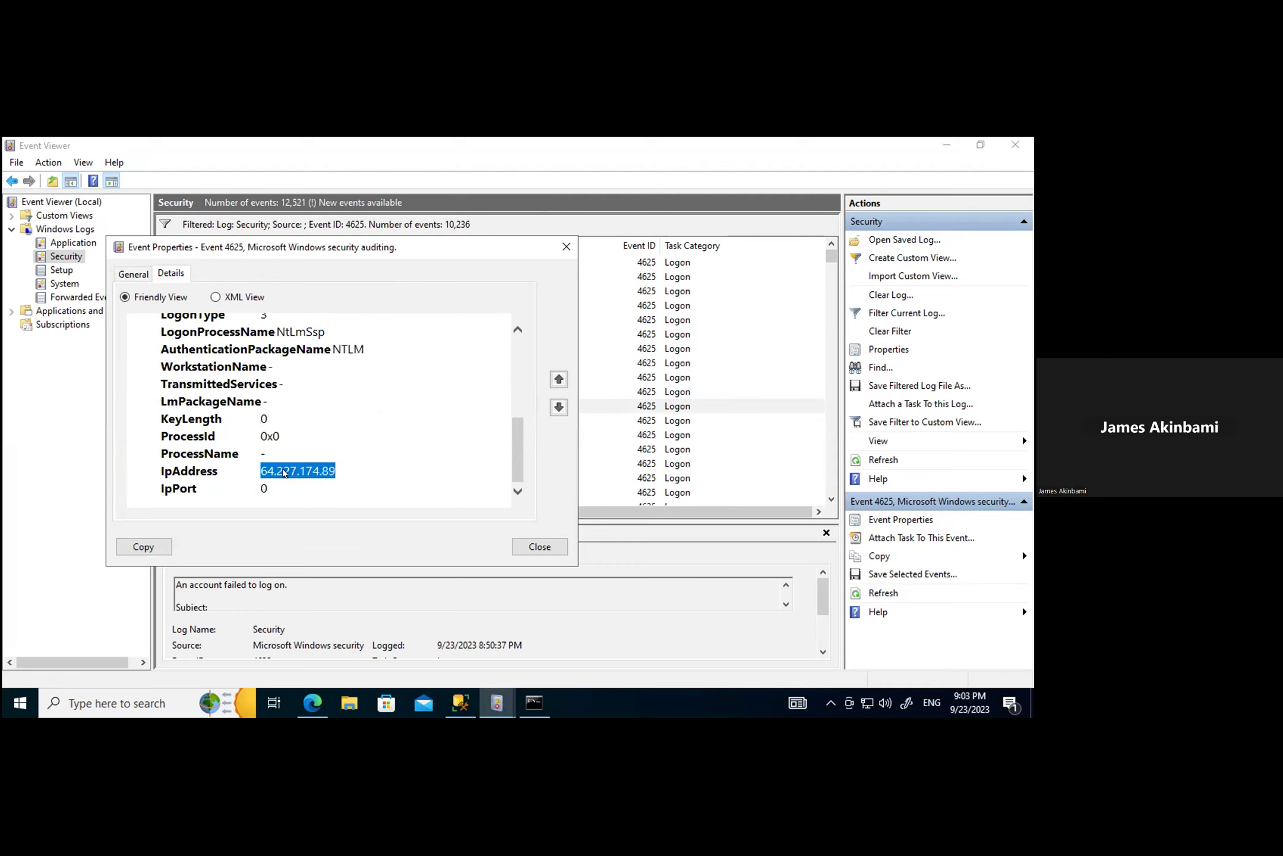
right_click(284, 472)
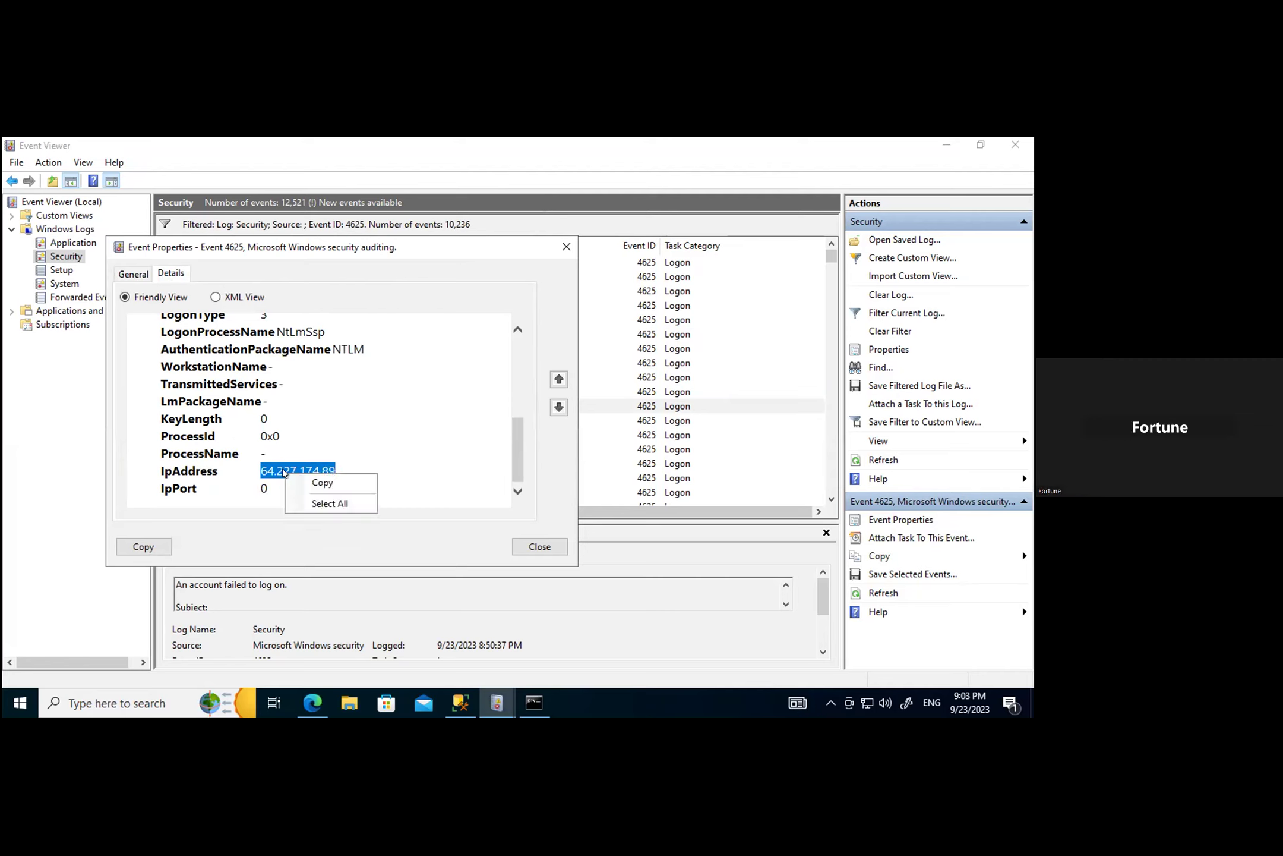
click(313, 485)
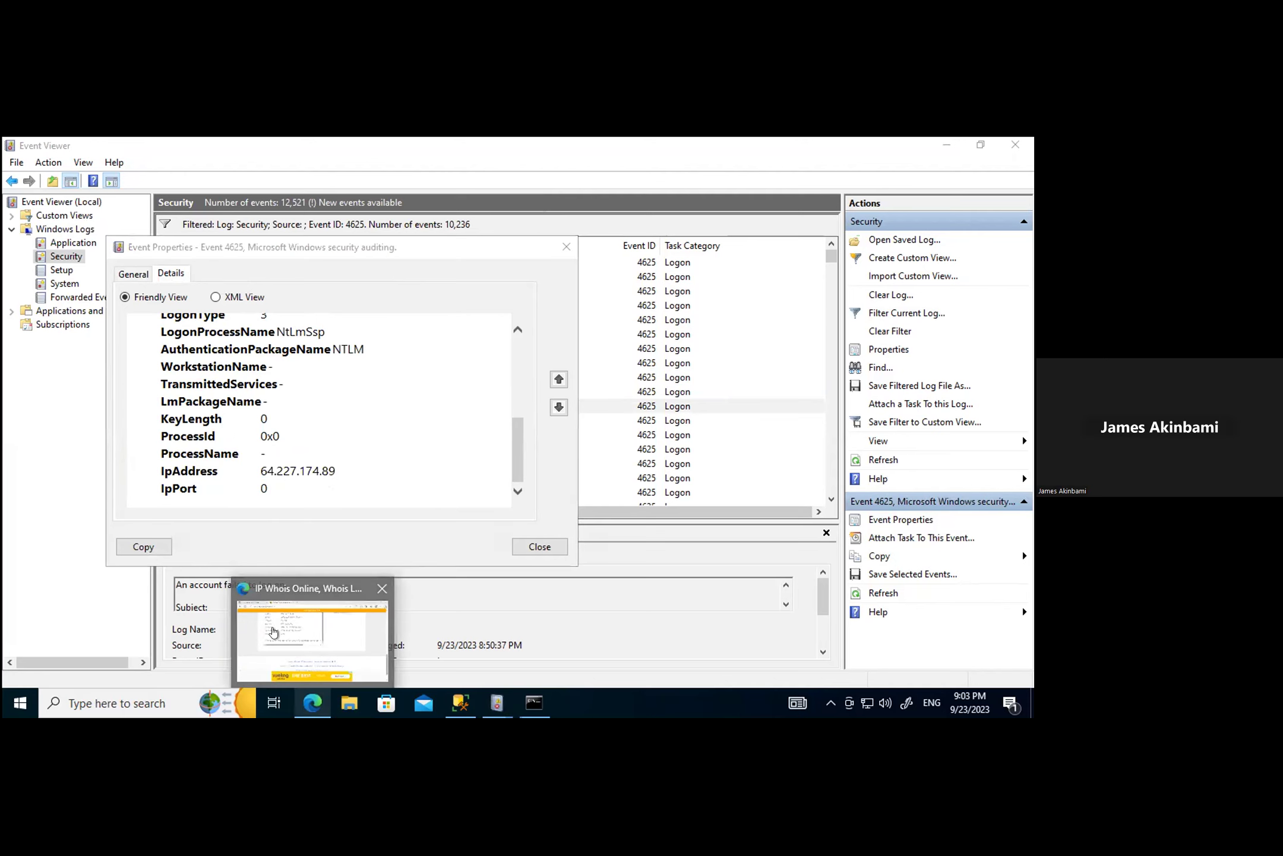
click(280, 642)
scroll(334, 385, up, 10)
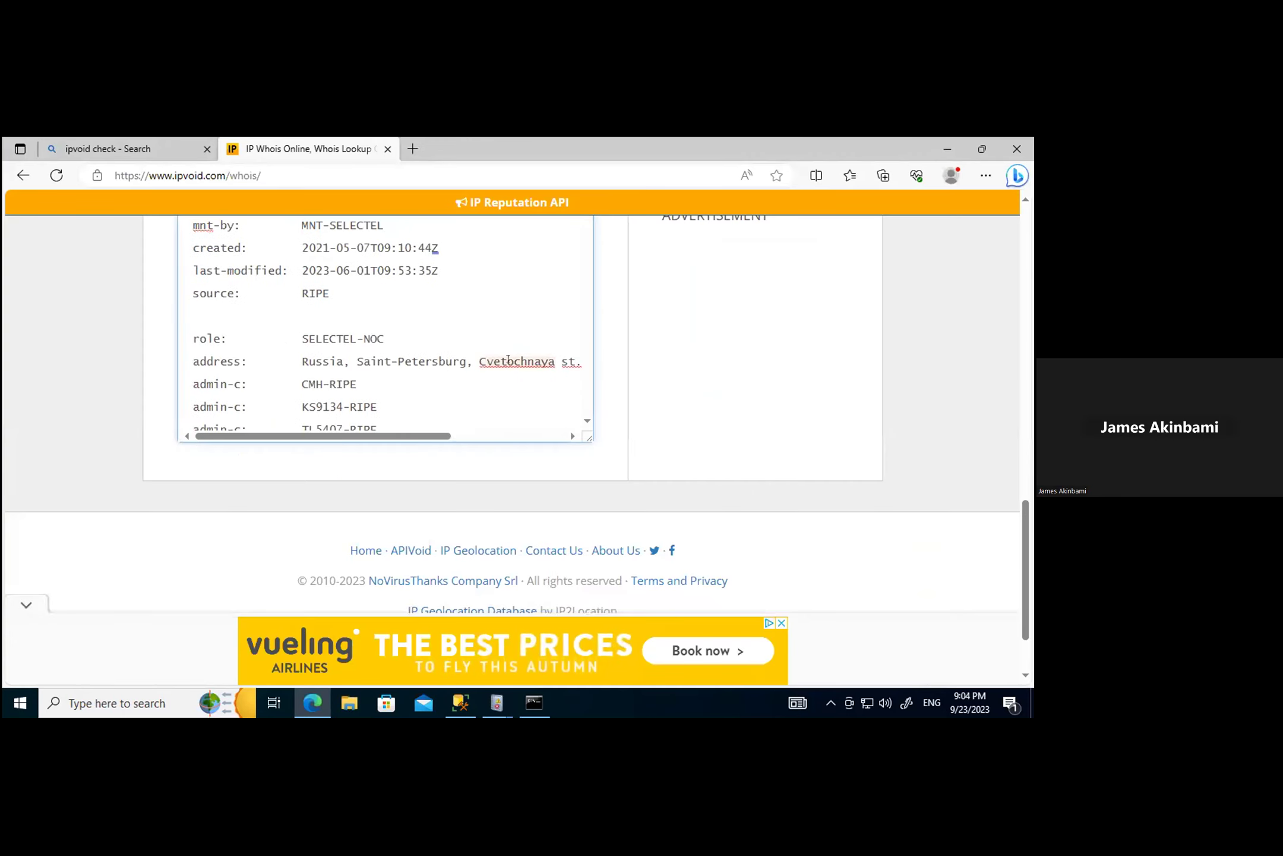
Step: Whois 64.227.174.89 on IPVoid, tracing it to DigitalOcean, LLC in New York, US, then return to Event Viewer
scroll(627, 375, up, 4)
scroll(627, 375, up, 4)
drag(276, 361, 54, 372)
key(ctrl+v)
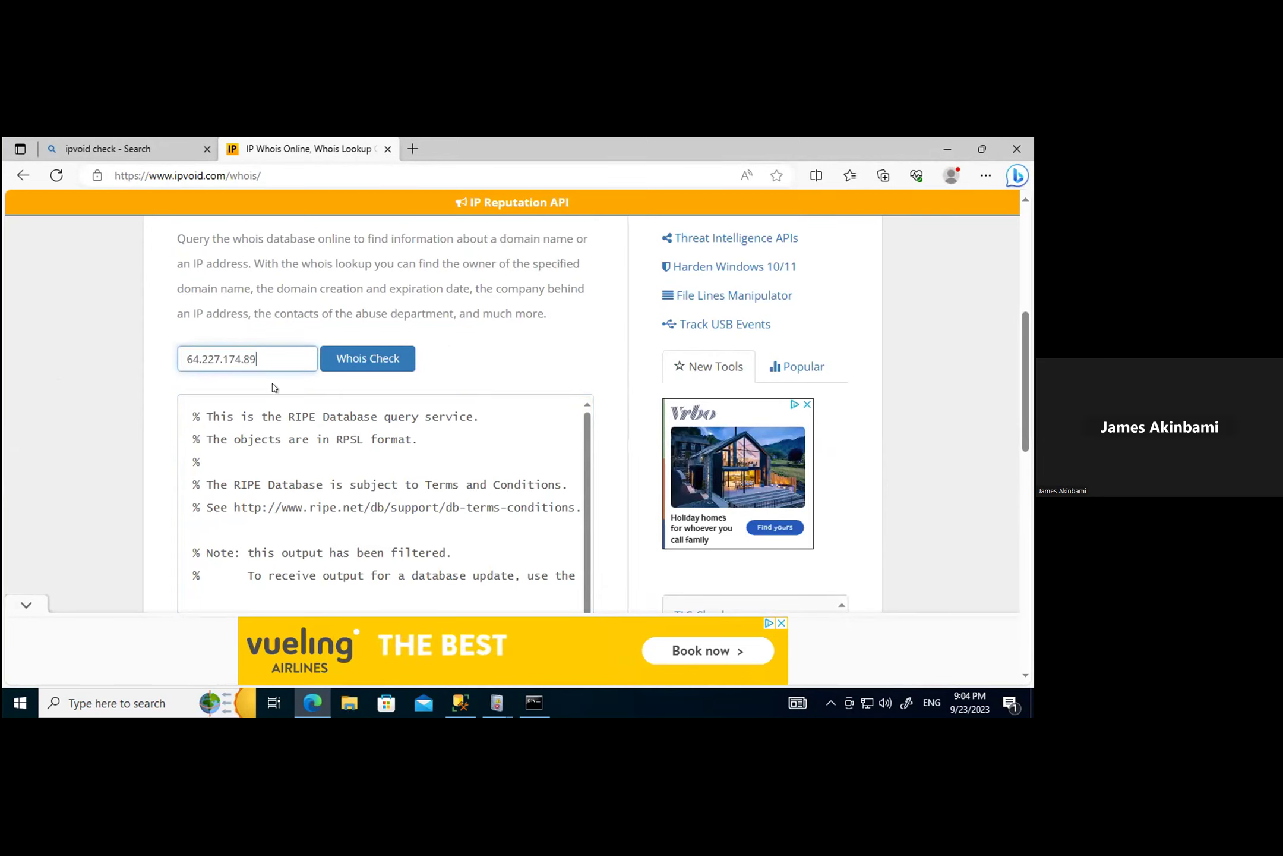
click(357, 359)
scroll(599, 461, down, 10)
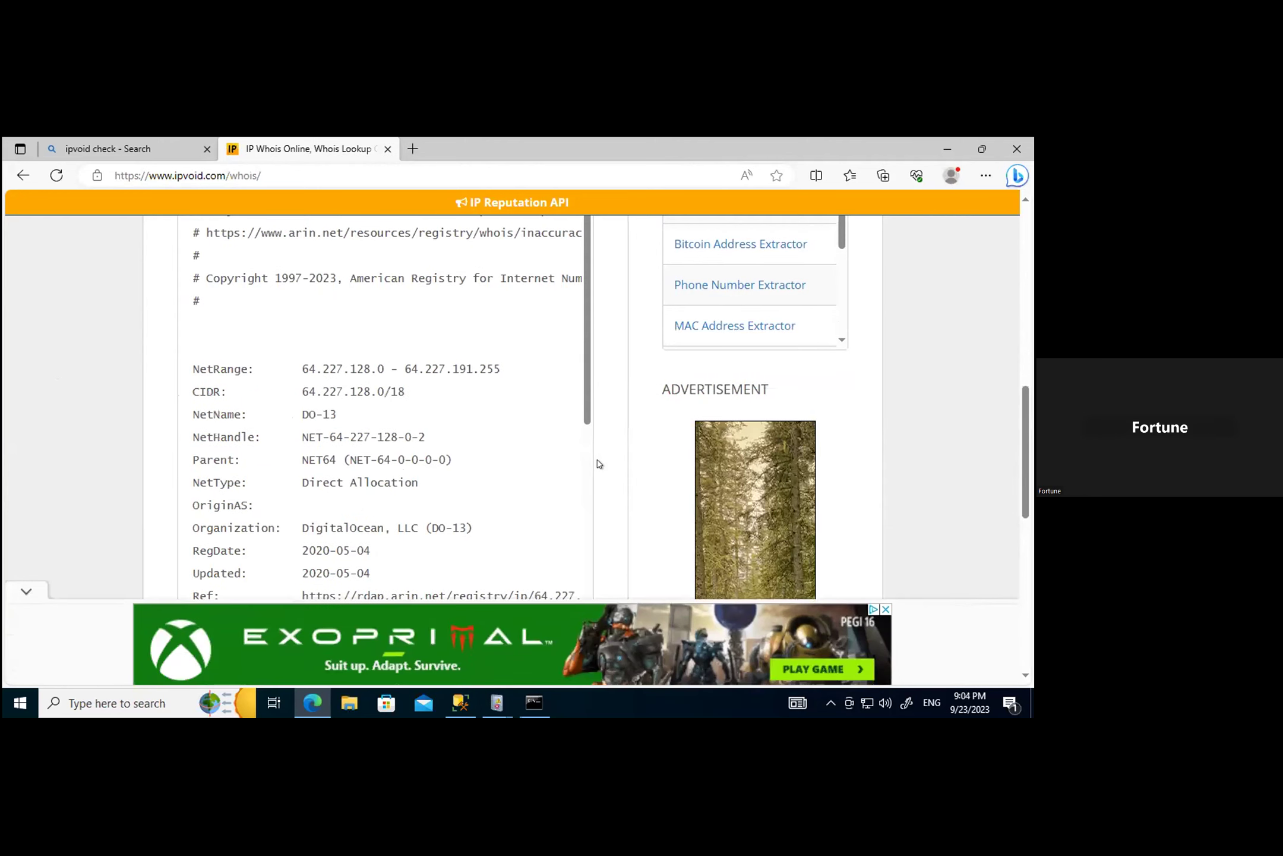
scroll(598, 463, down, 5)
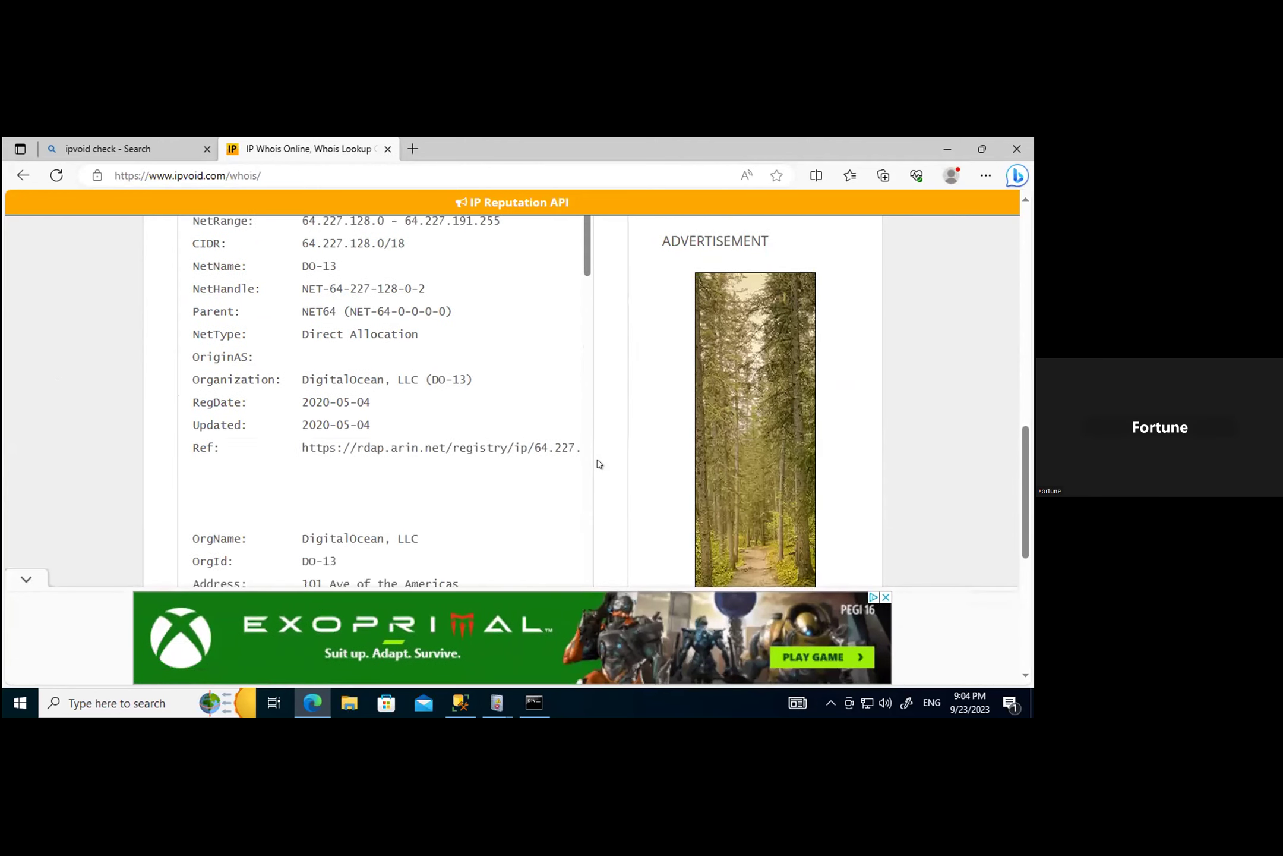
scroll(407, 482, down, 1)
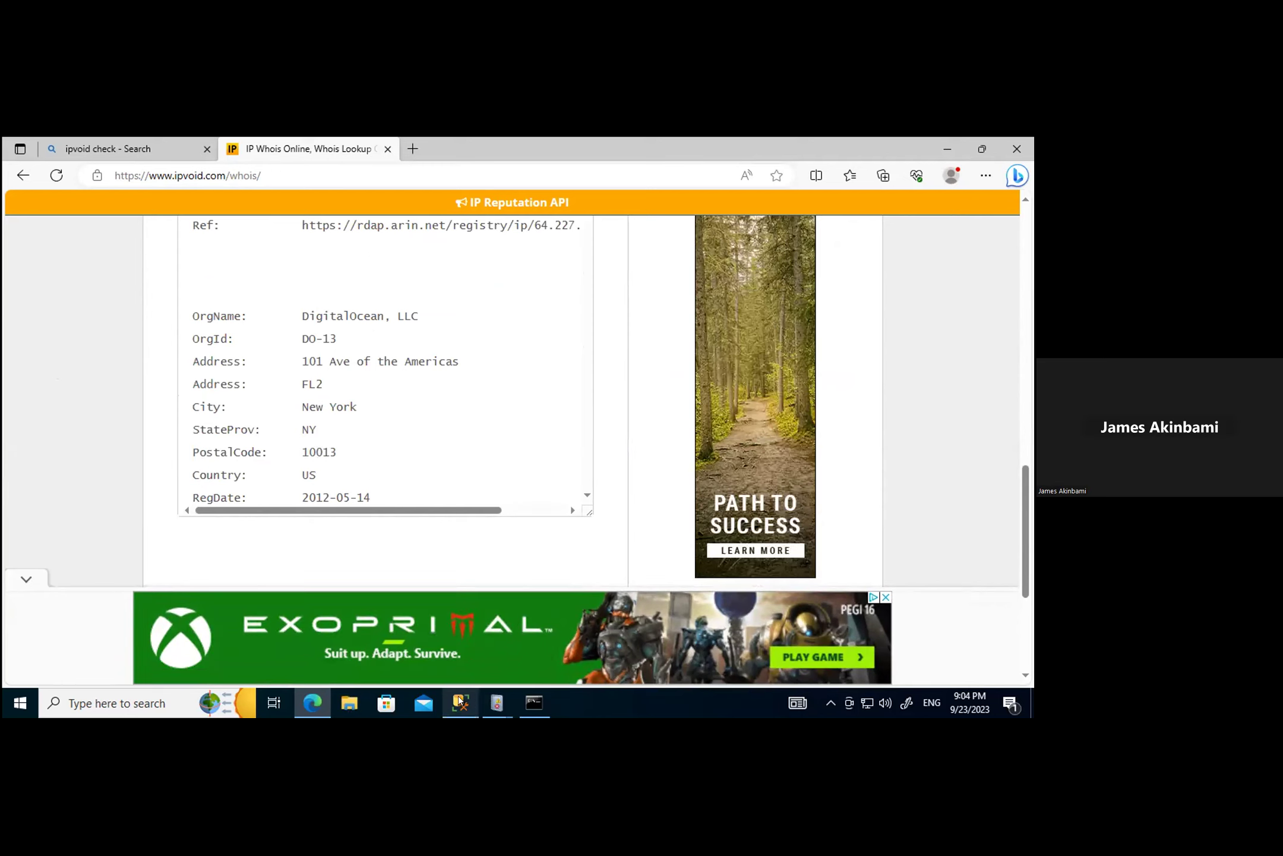
click(497, 703)
click(298, 627)
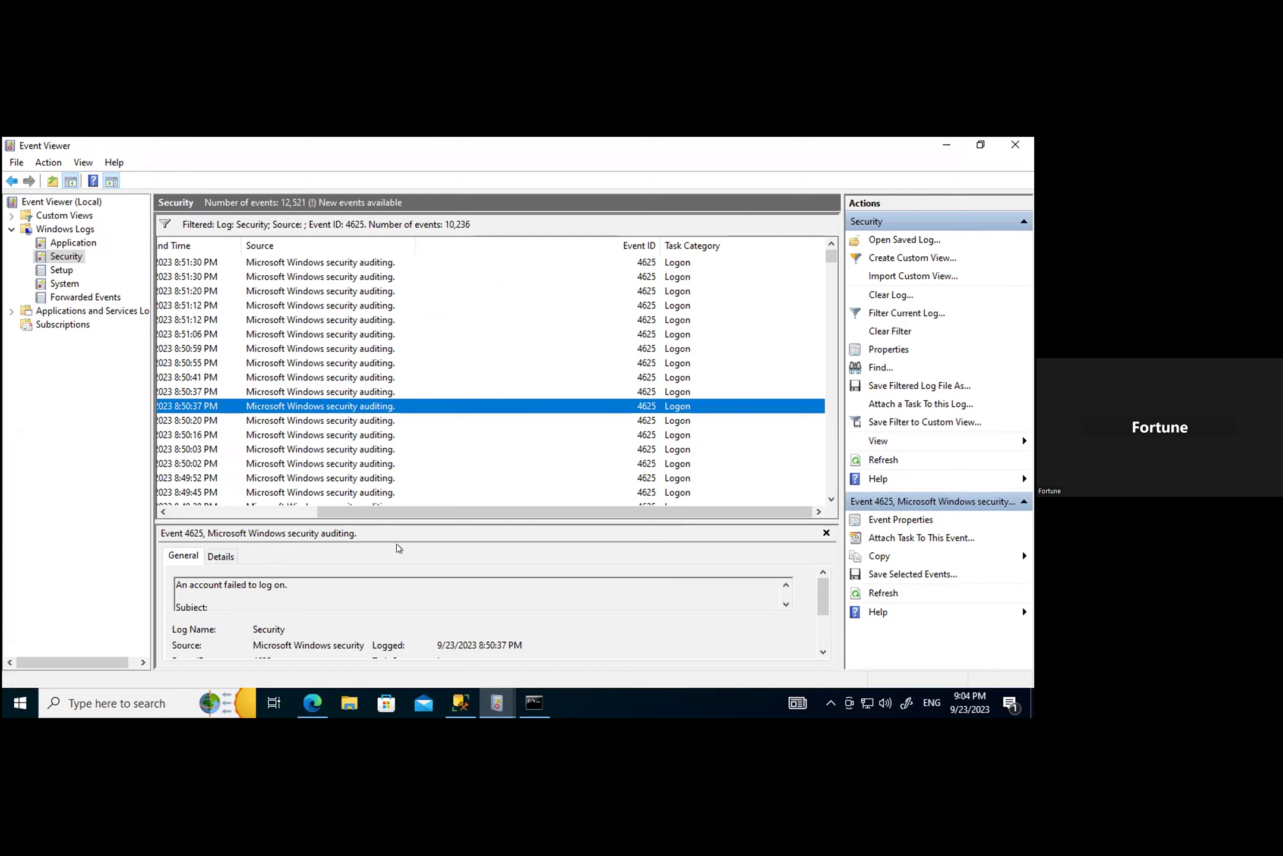
drag(381, 506, 206, 512)
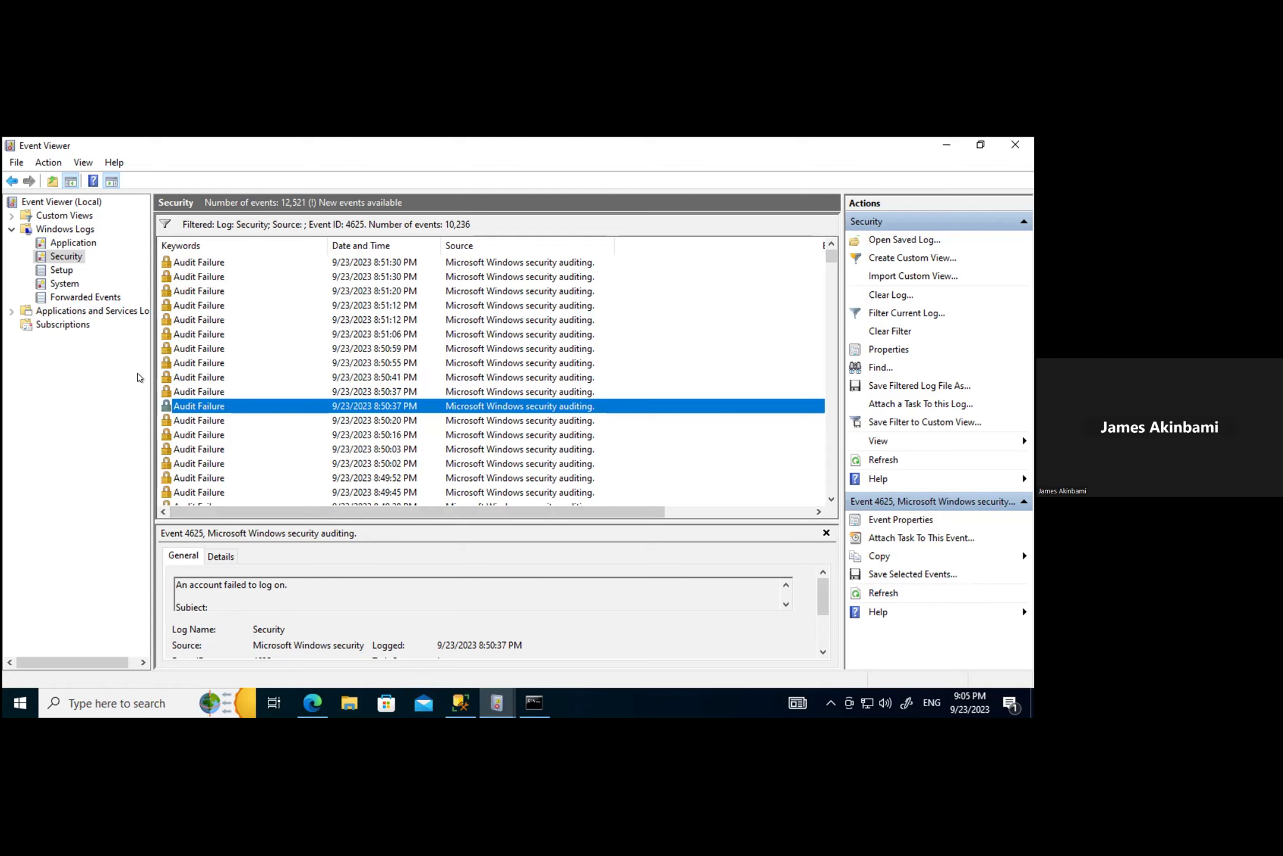
Step: Inspect the source details of the 8:50:20 PM and 8:50:16 PM failed logons
click(193, 420)
double_click(193, 421)
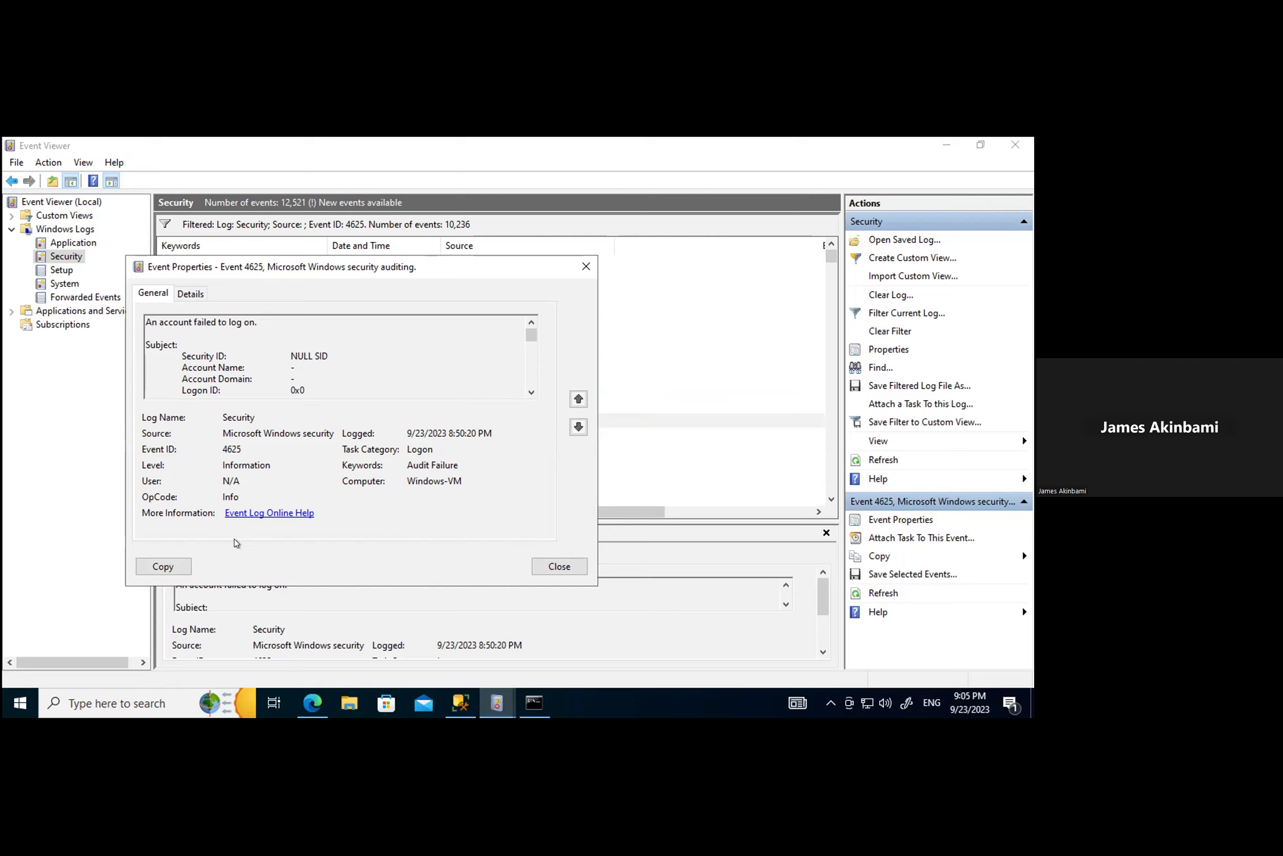
click(191, 293)
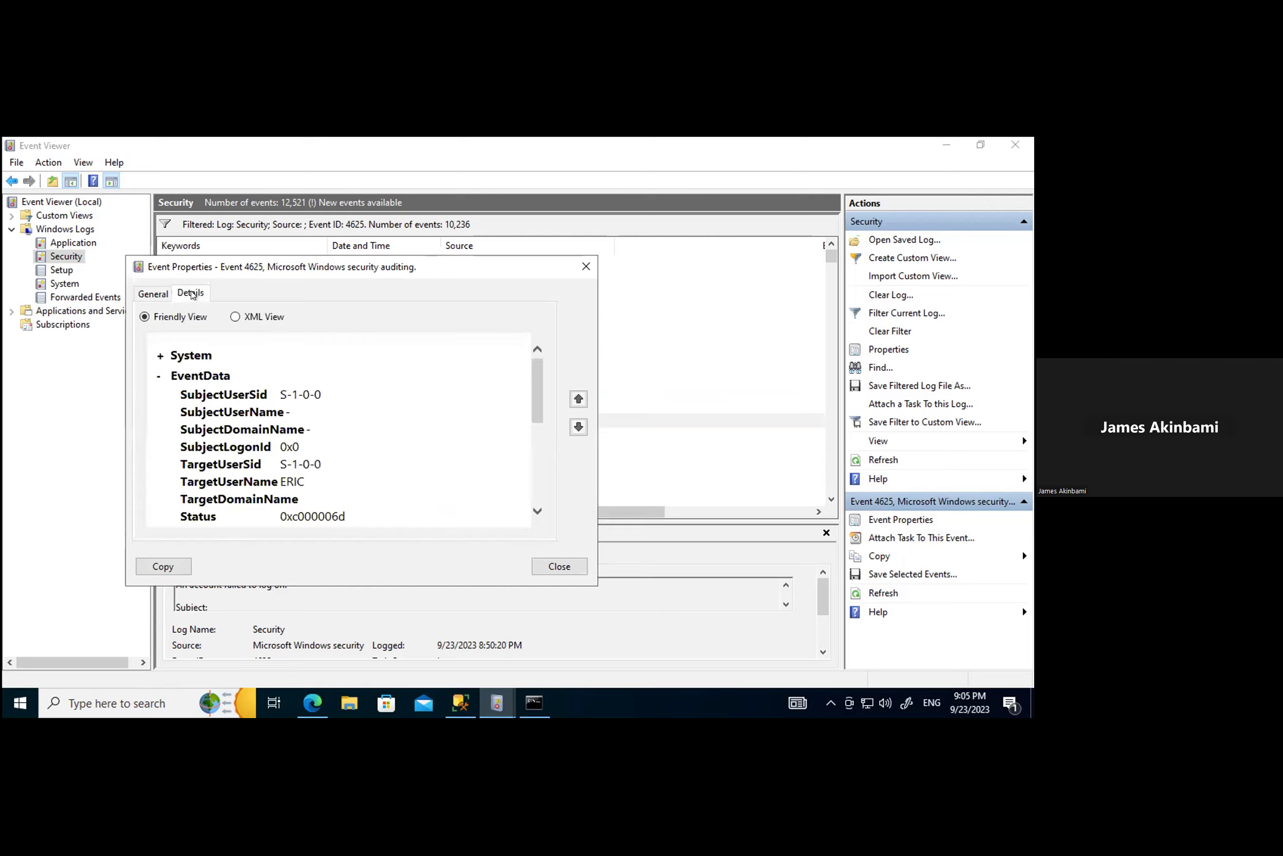
scroll(321, 400, down, 5)
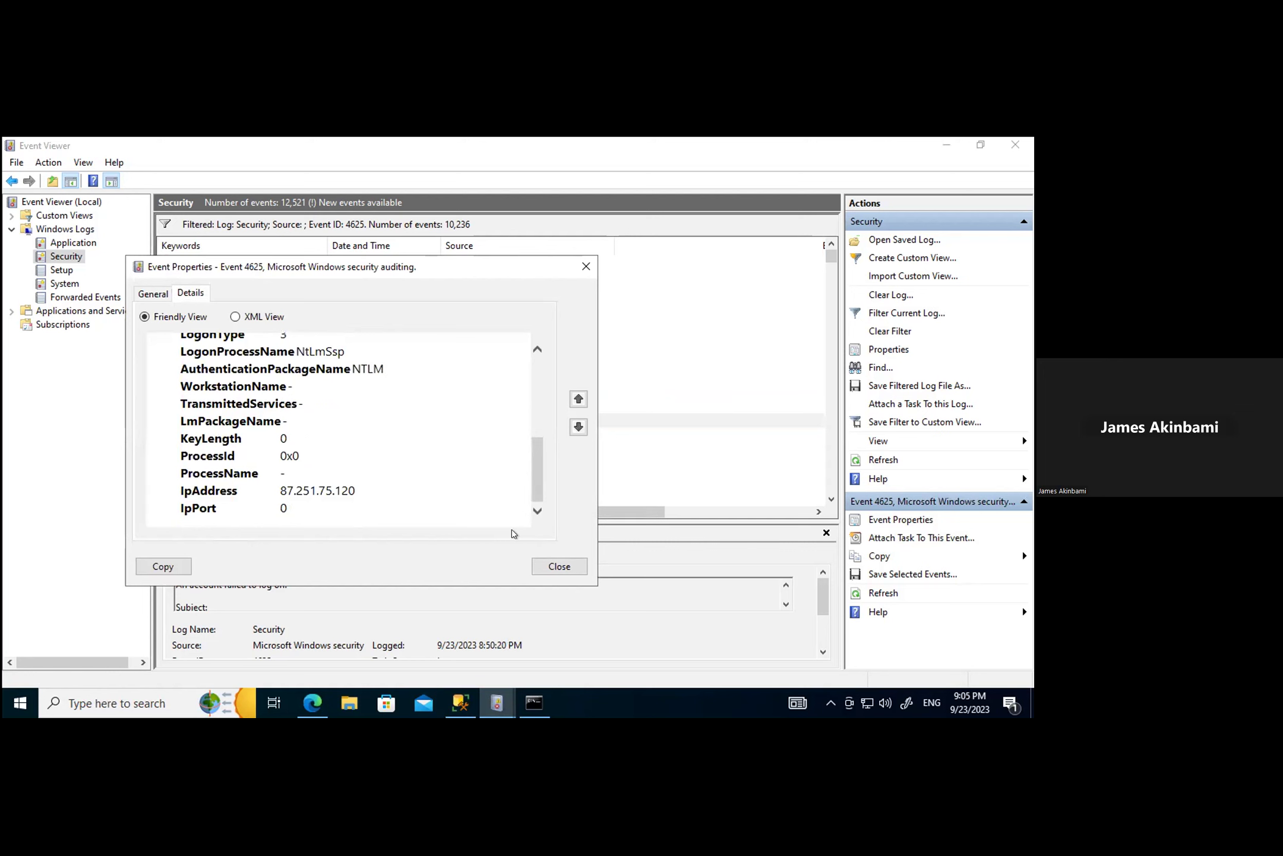
click(542, 567)
double_click(188, 434)
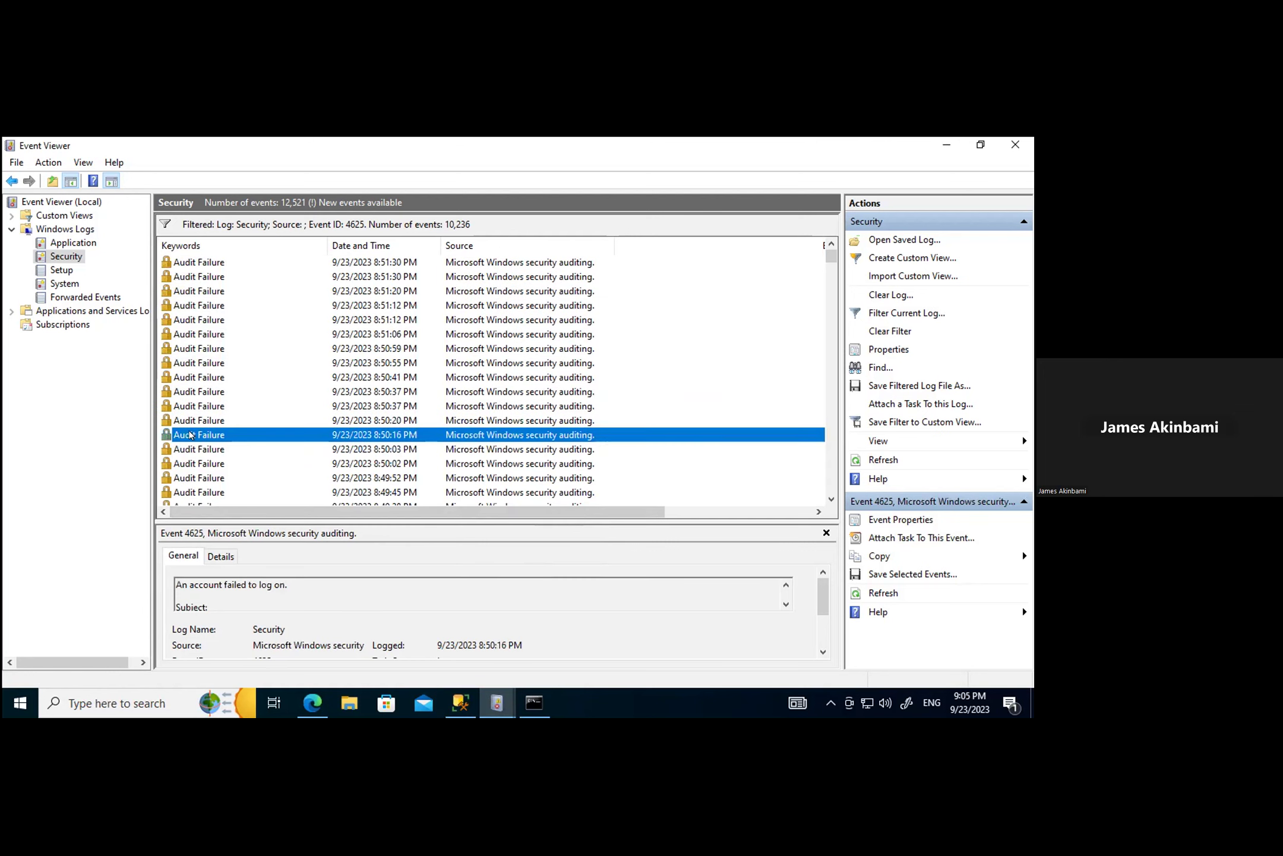
click(93, 199)
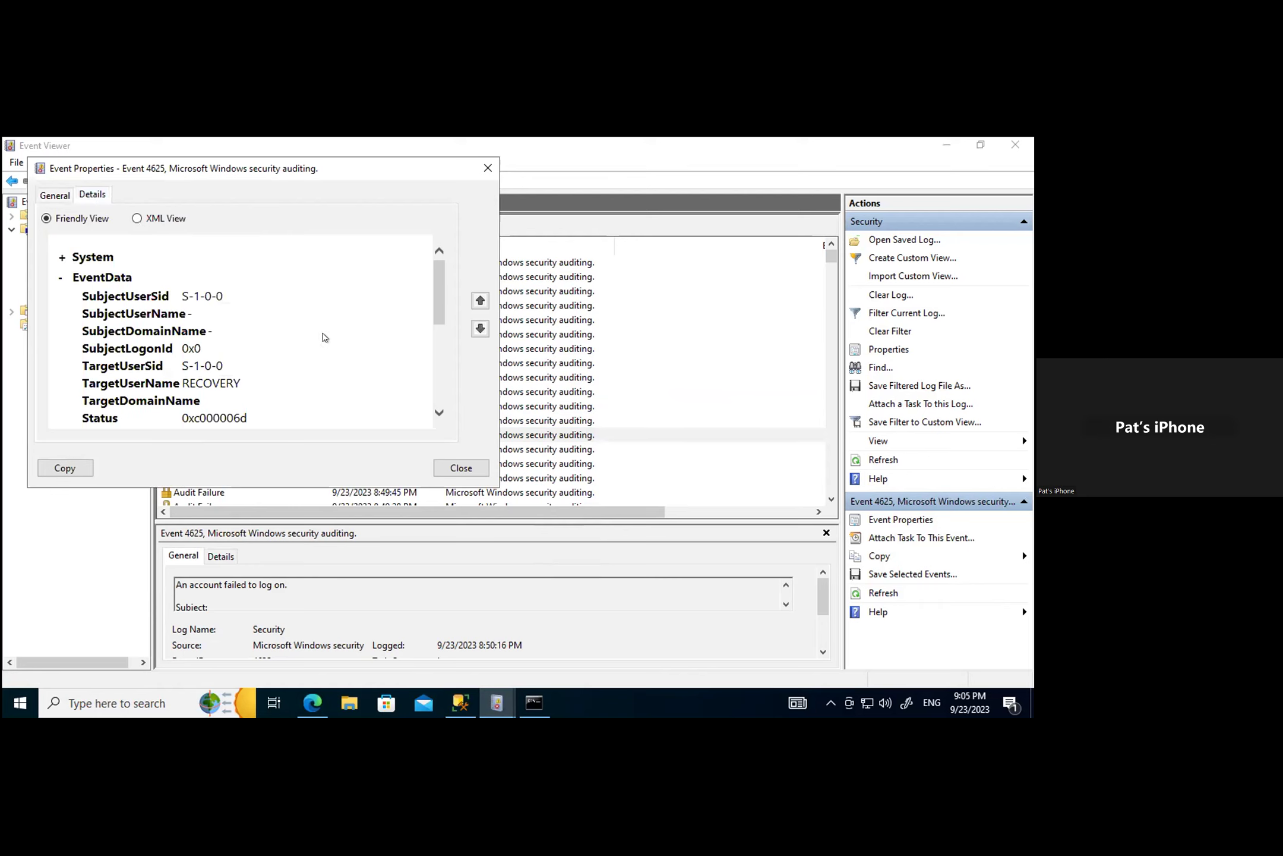
drag(434, 279, 438, 393)
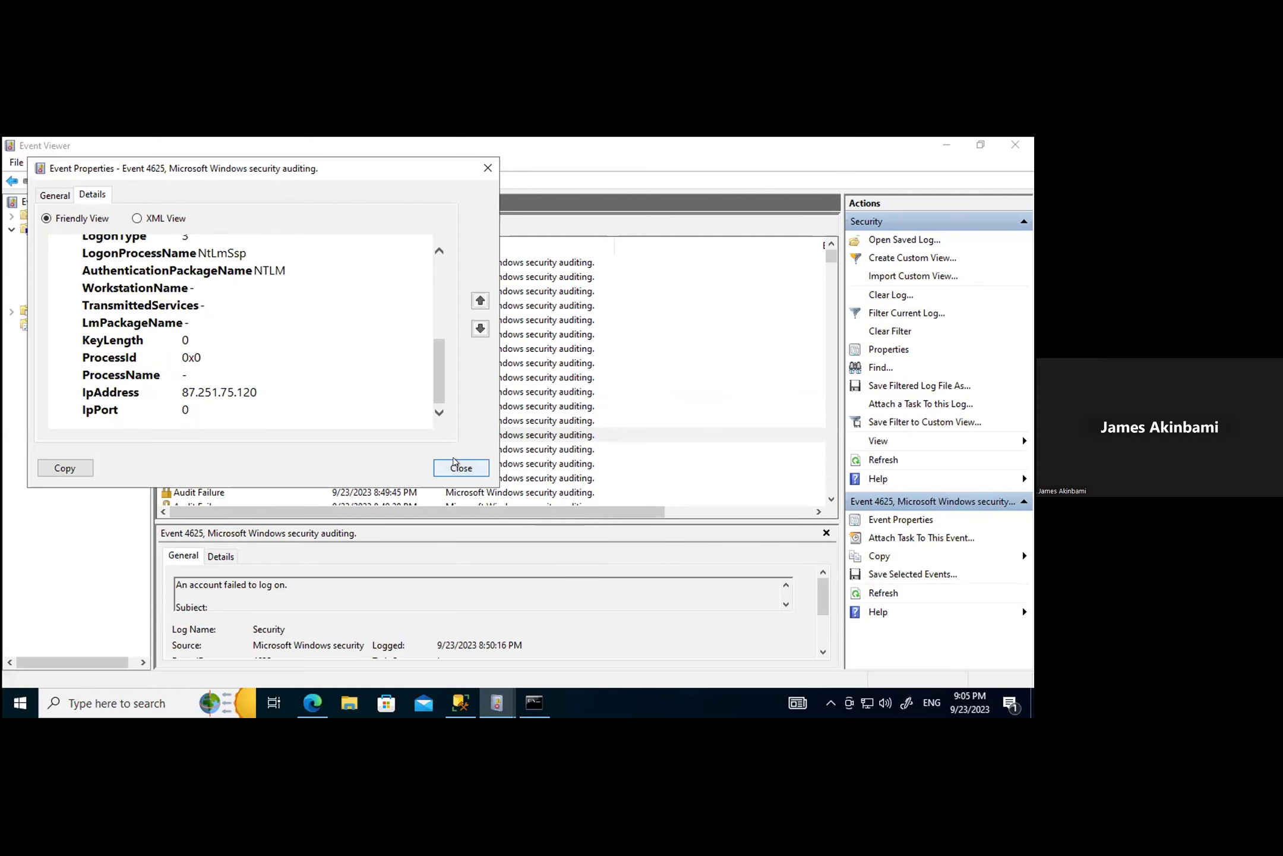
click(461, 467)
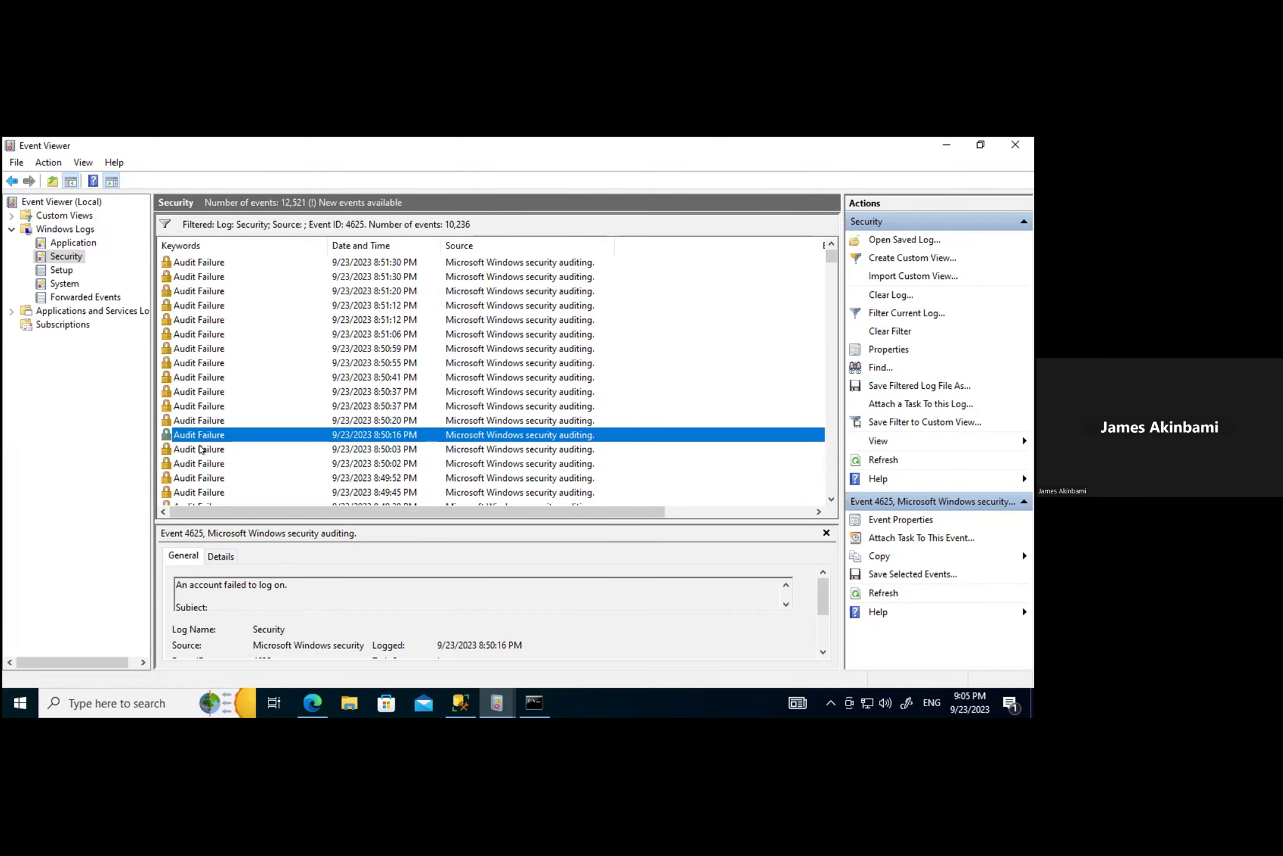
Step: Check the 8:50:03 PM logon (87.251.75.120) and 8:50:02 PM logon (212.41.8.170)
double_click(205, 452)
click(107, 216)
scroll(297, 416, down, 6)
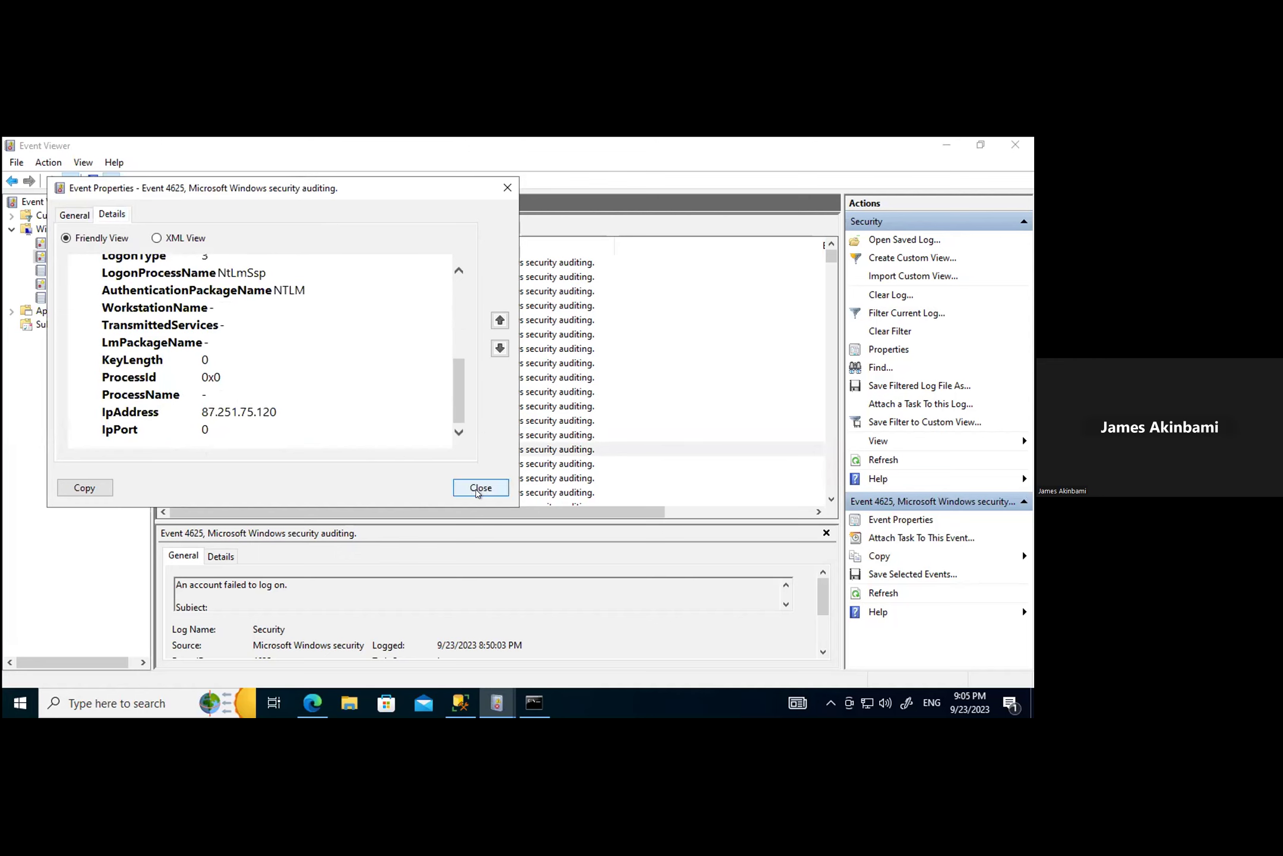
click(468, 486)
click(200, 464)
double_click(201, 464)
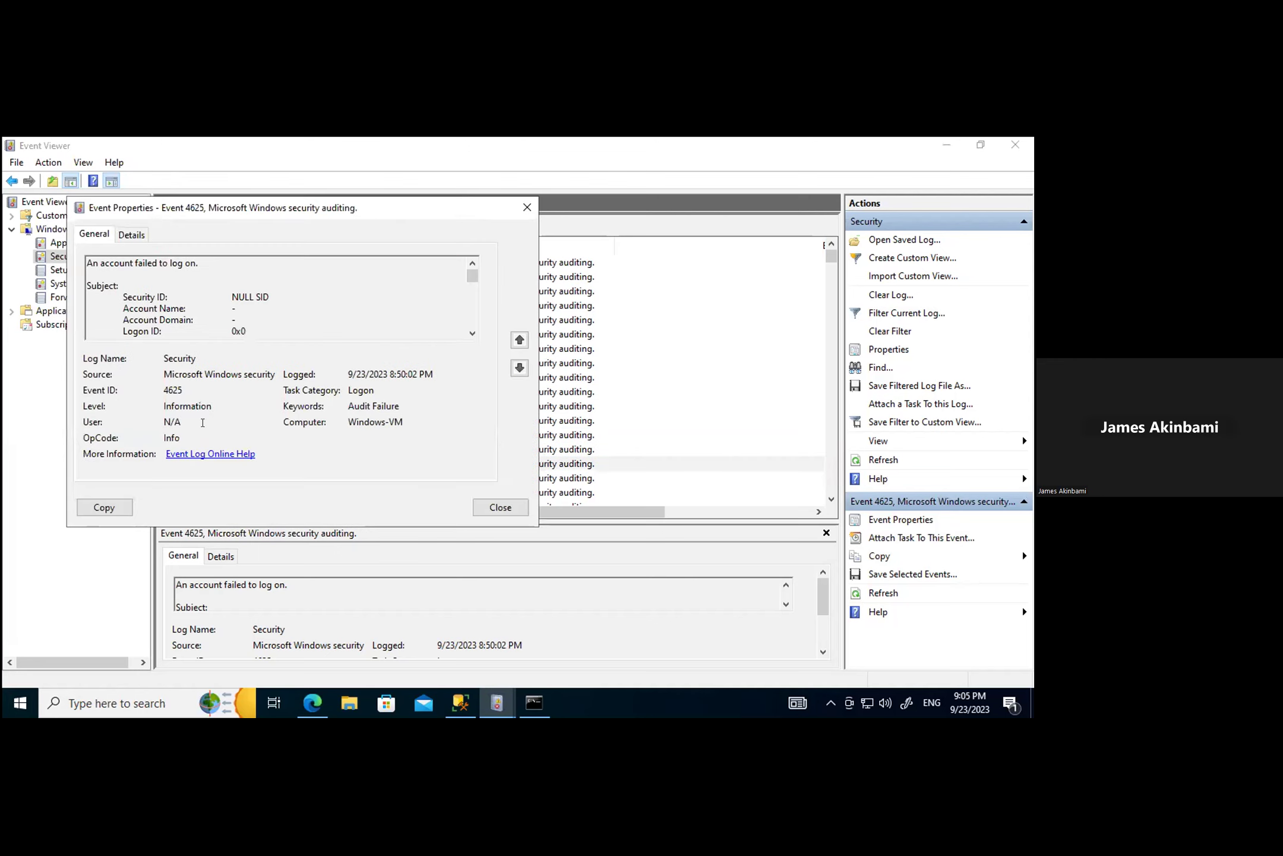
click(131, 233)
scroll(268, 357, down, 5)
scroll(285, 379, down, 2)
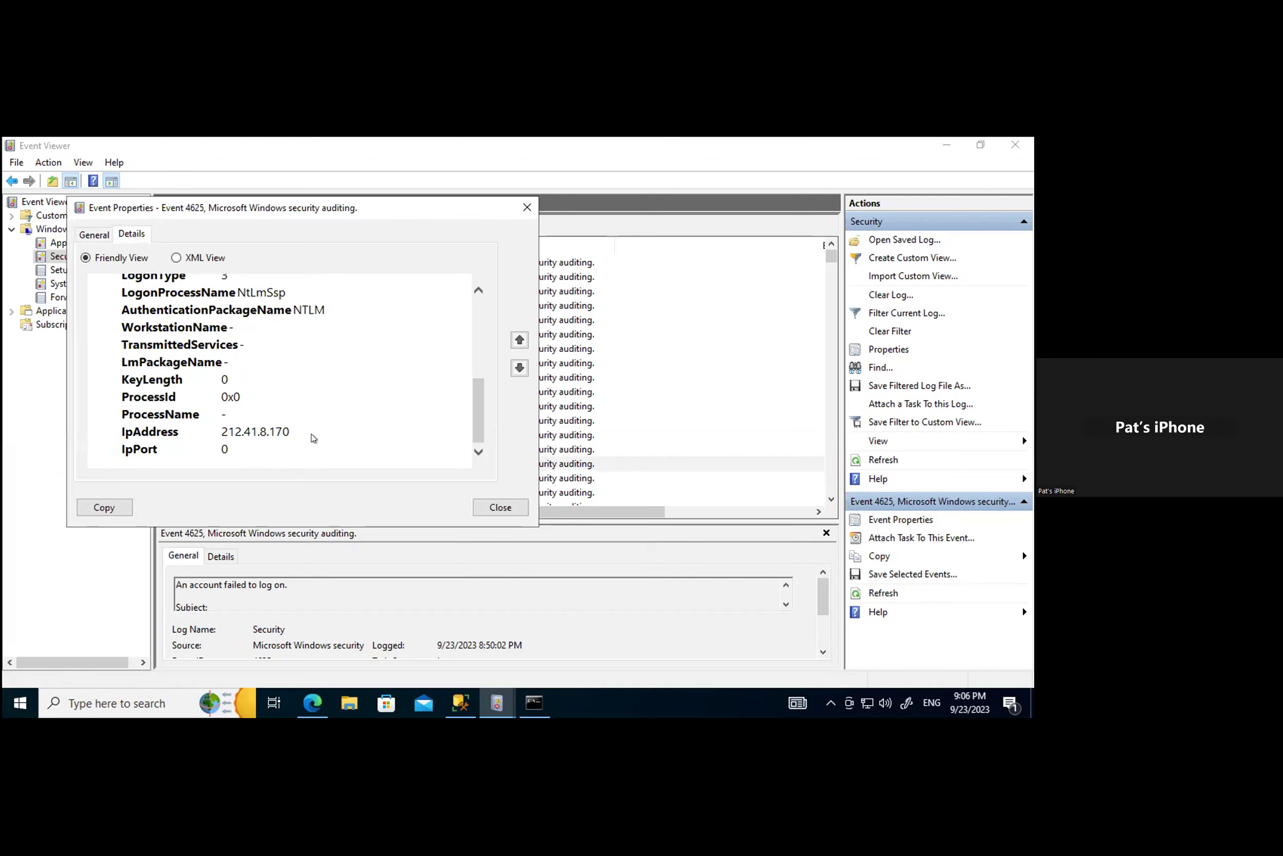
click(478, 501)
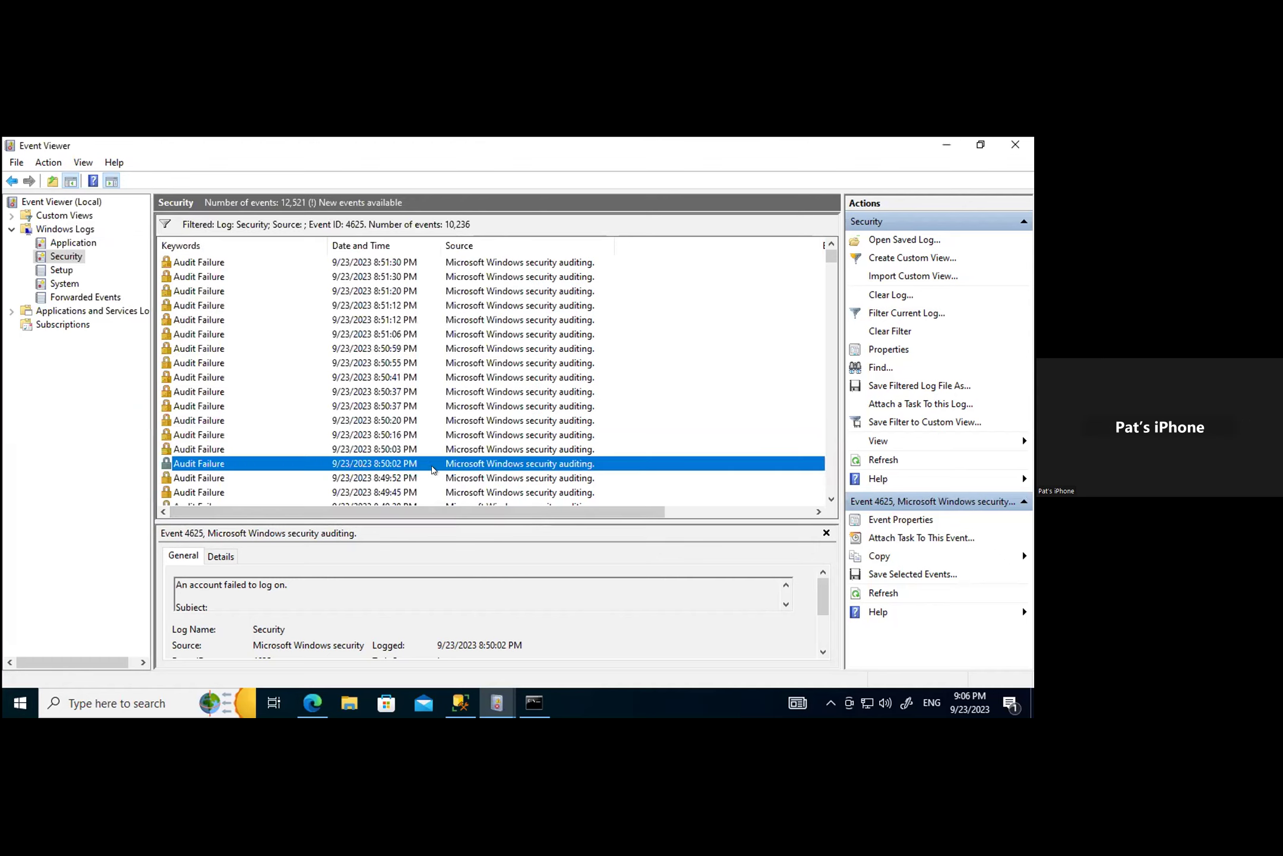
scroll(374, 466, down, 3)
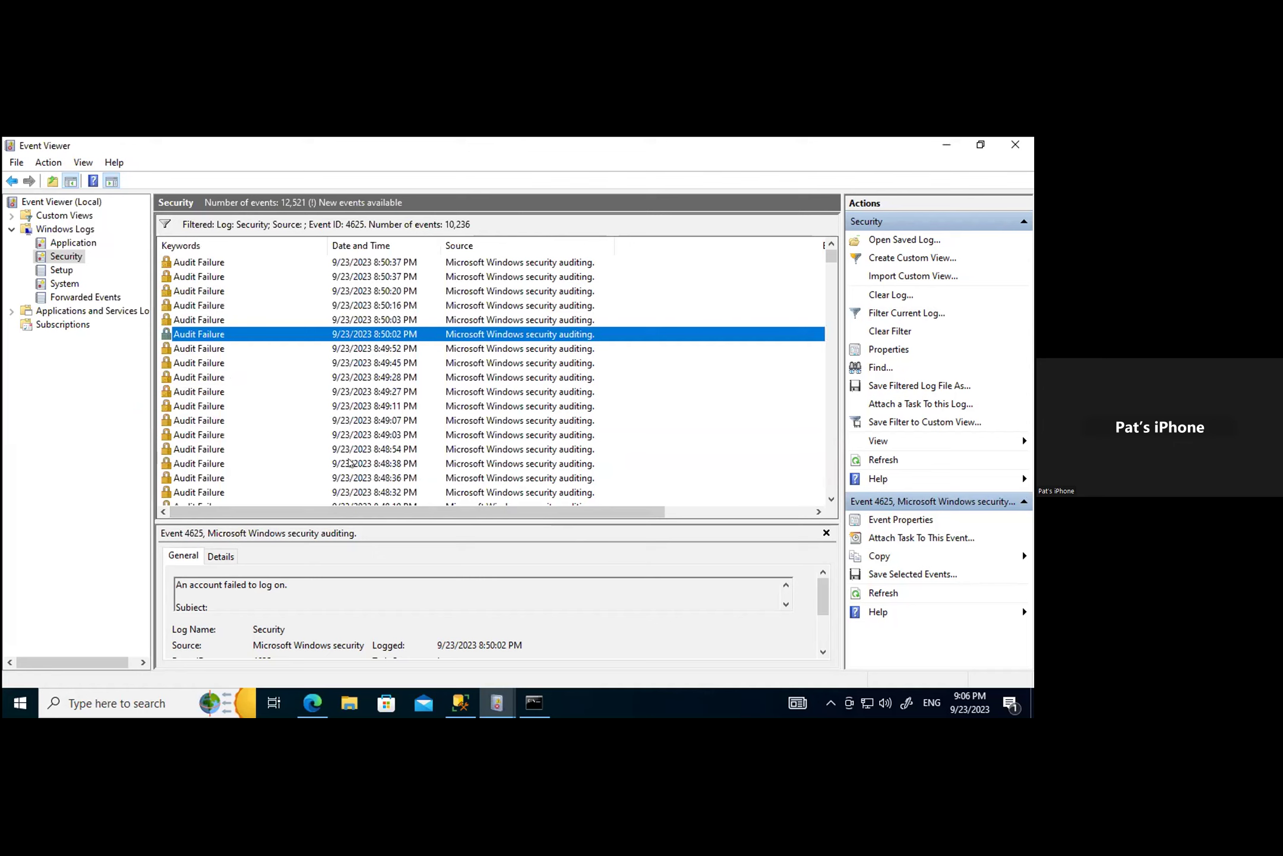
Step: Check the source IPs of the 8:49:52 PM and 8:49:45 PM failed logons
double_click(206, 349)
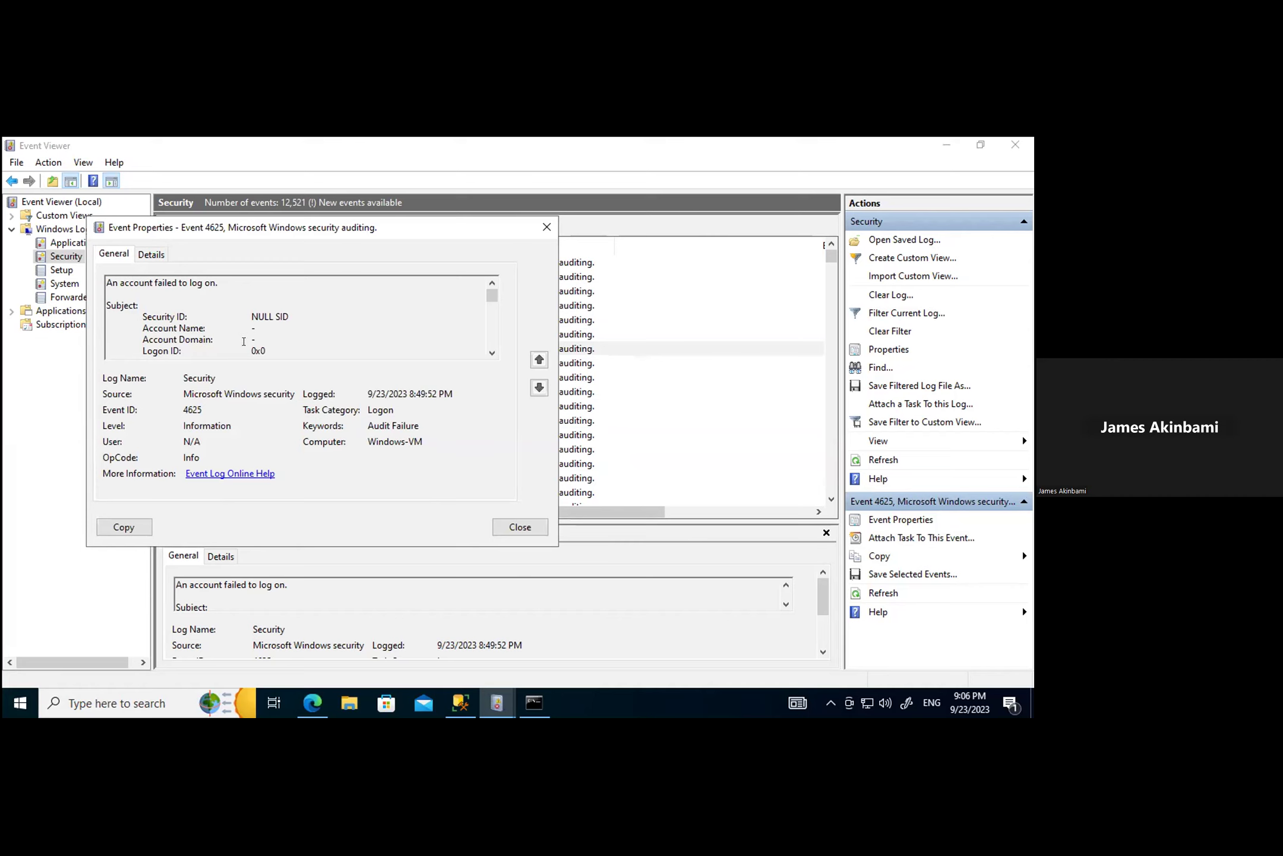
click(143, 254)
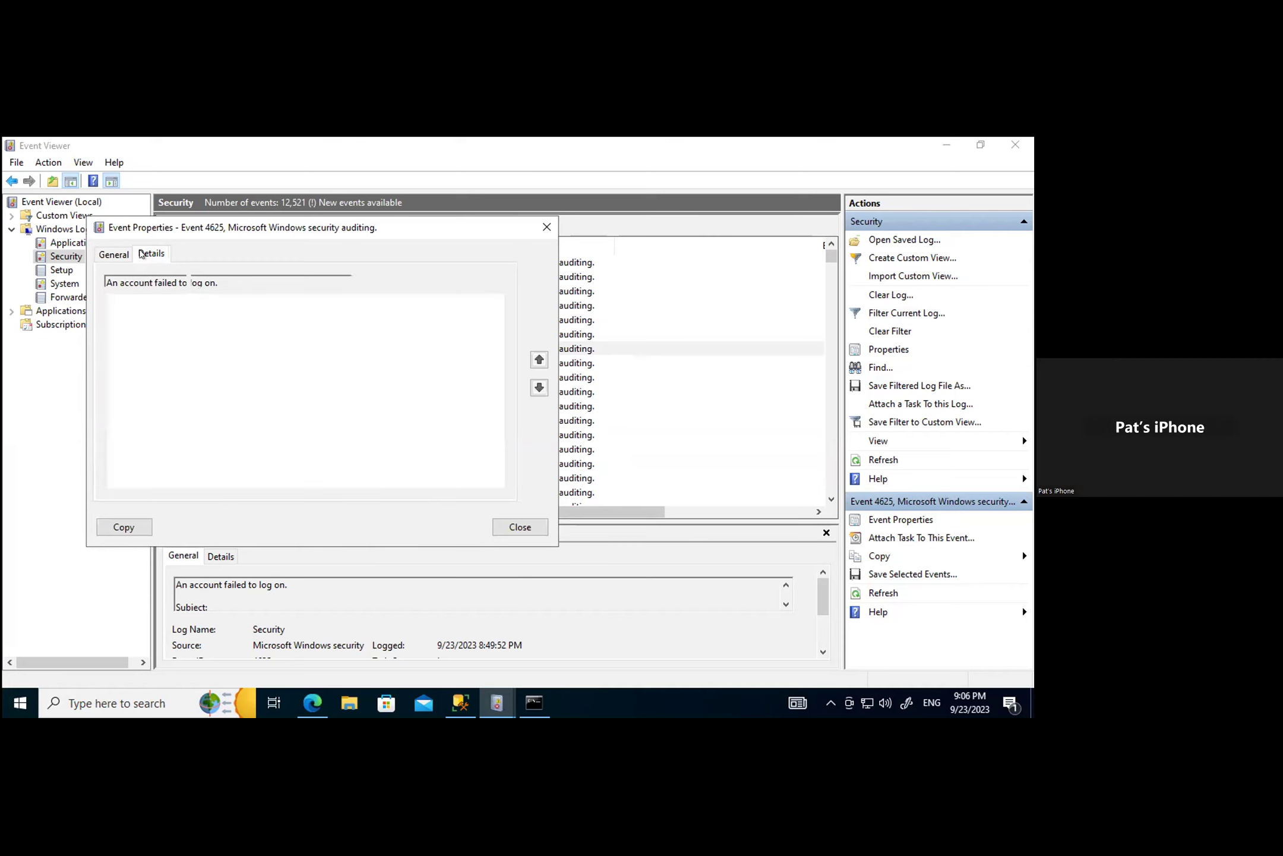
scroll(312, 399, down, 3)
scroll(324, 408, down, 2)
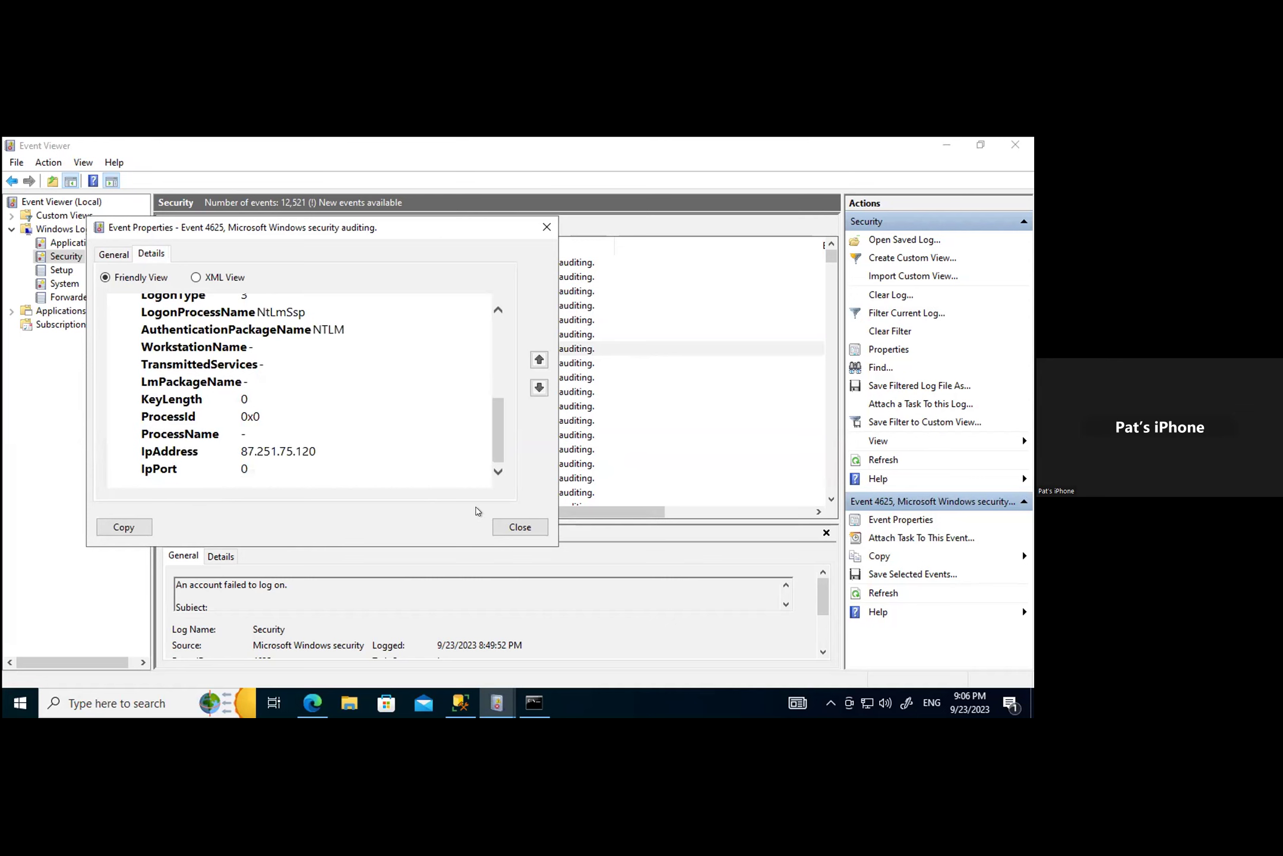
click(520, 526)
double_click(201, 362)
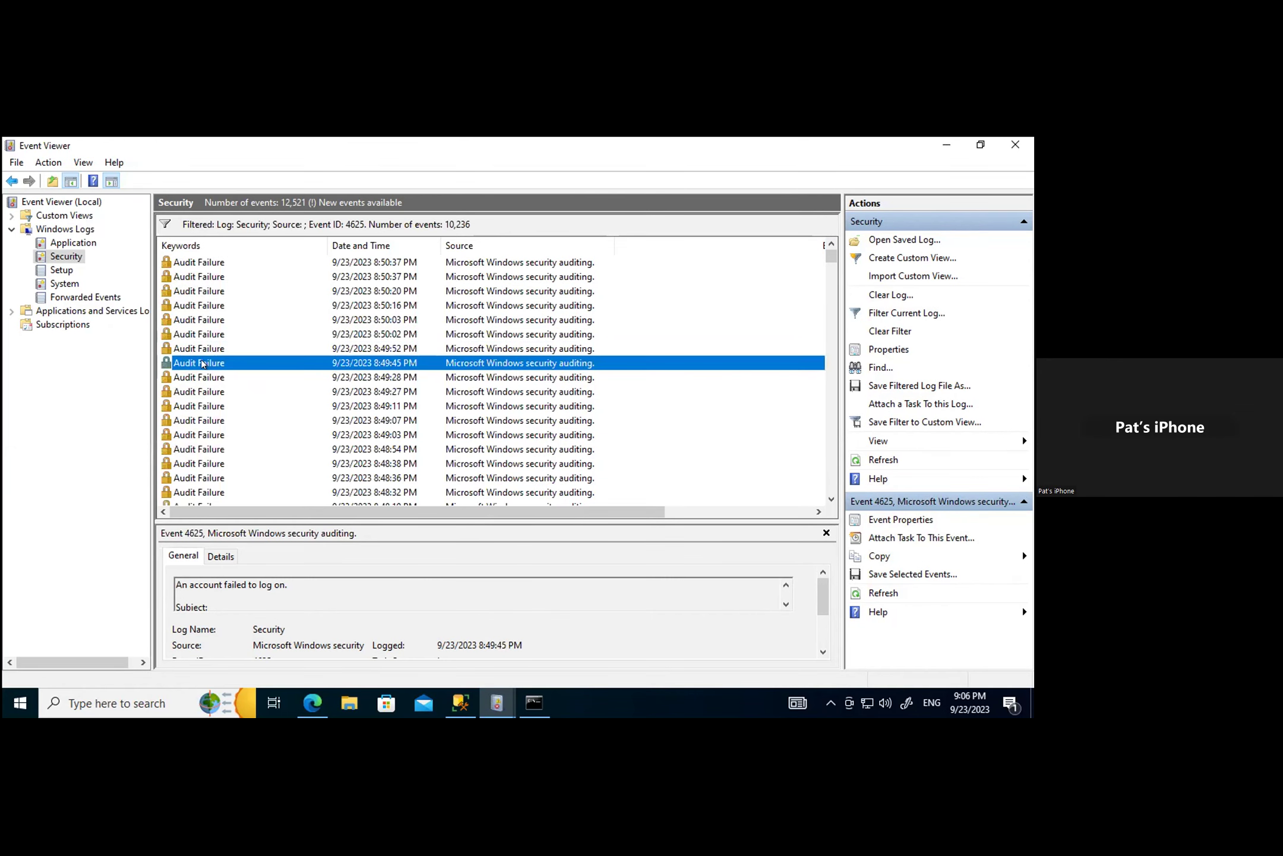
click(171, 274)
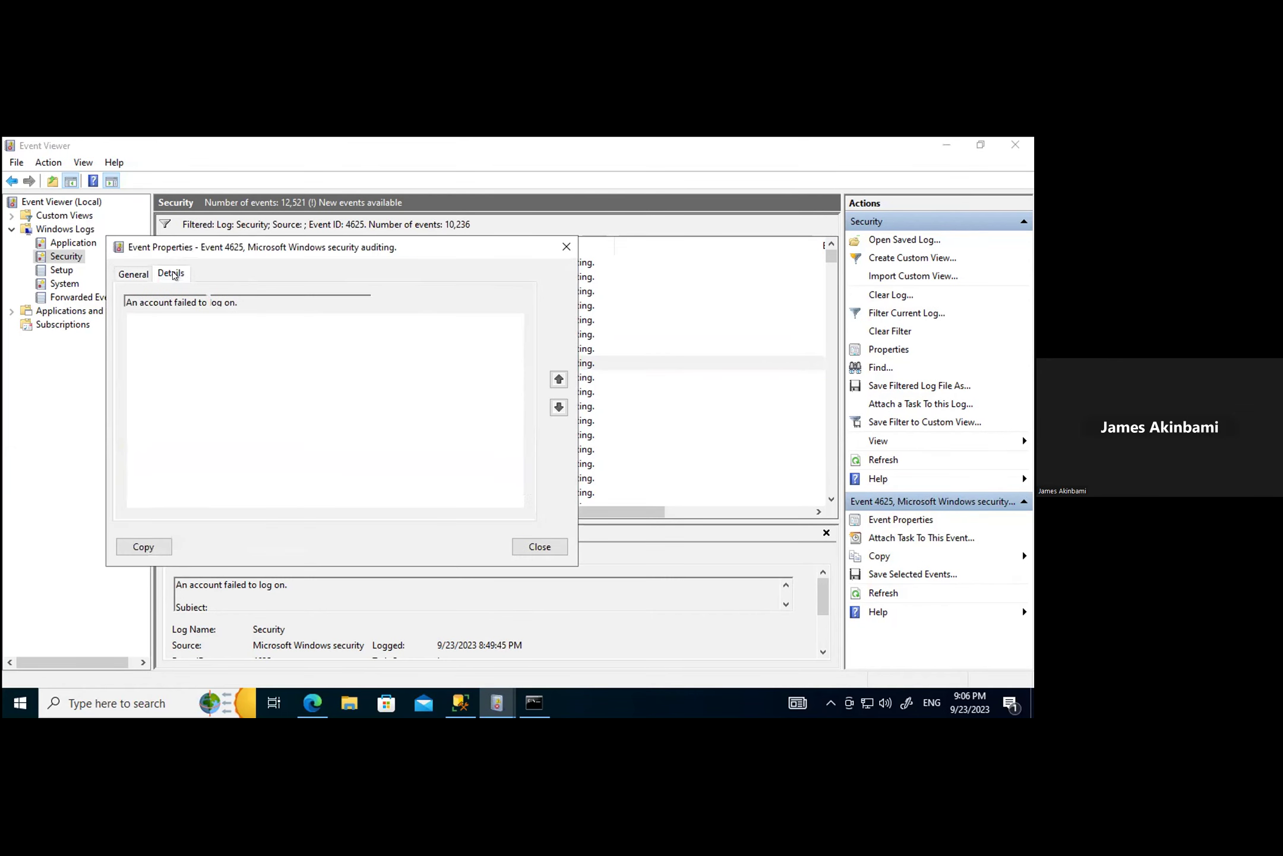
scroll(380, 401, down, 5)
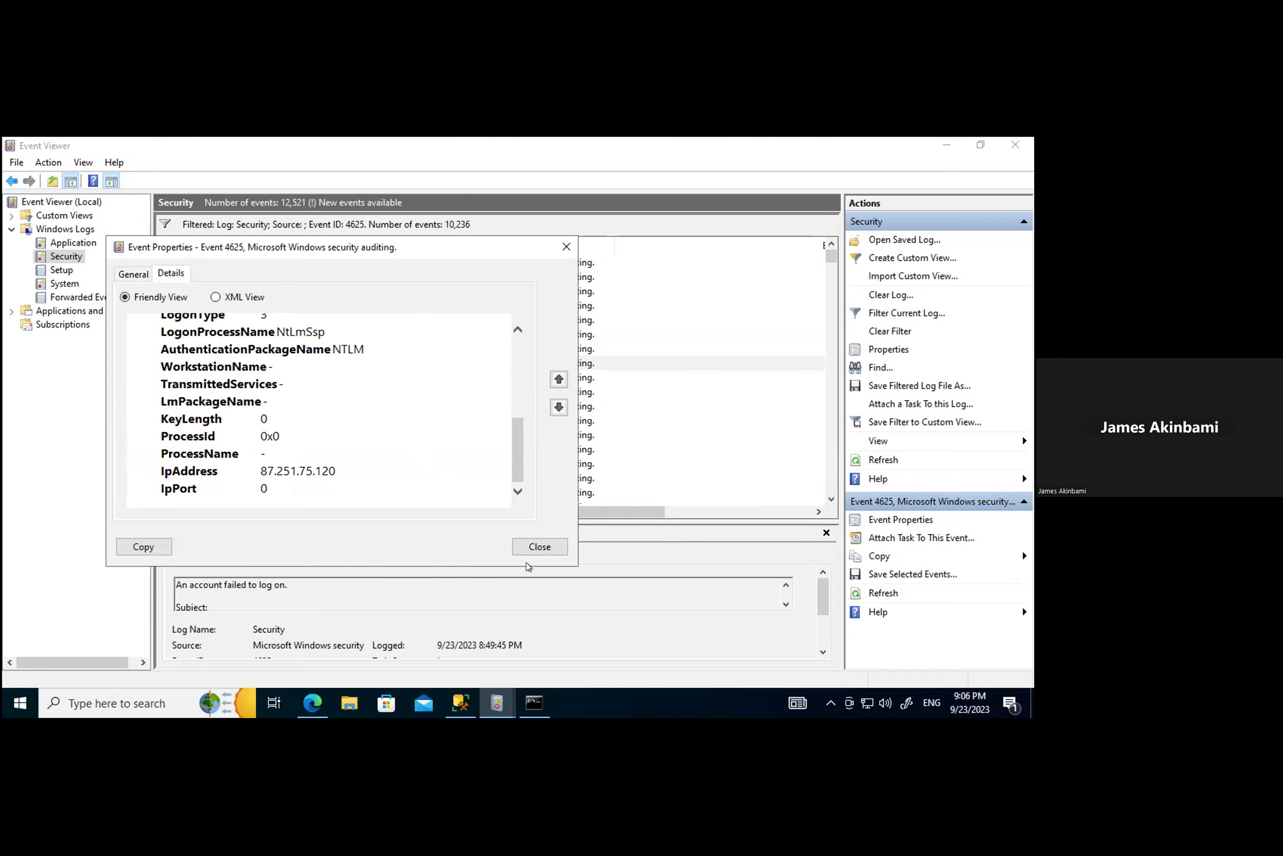
click(537, 547)
Step: Confirm the 12:20:18 PM and 12:20:07 PM failed logons came from 87.251.75.120
drag(832, 257, 832, 359)
double_click(193, 377)
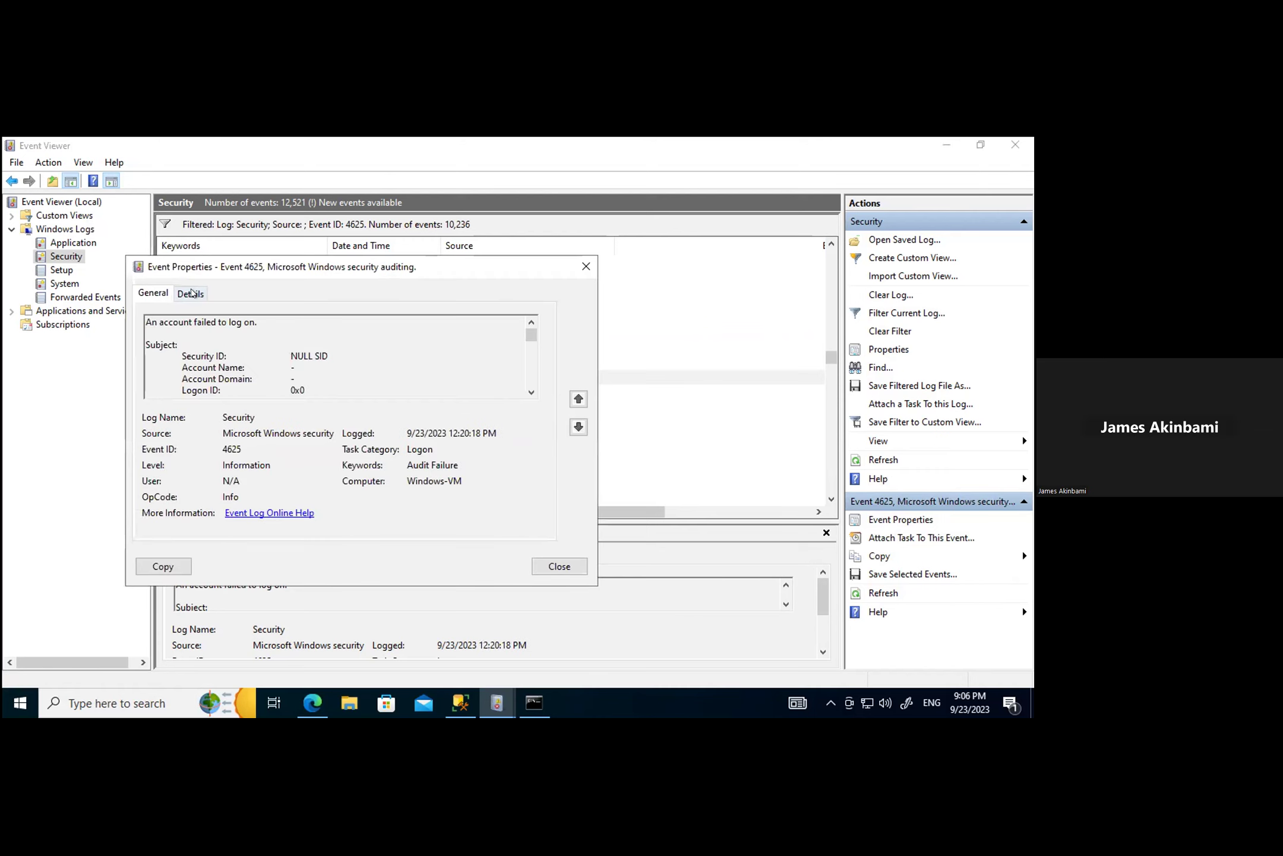
click(191, 293)
scroll(374, 373, down, 2)
scroll(440, 424, down, 3)
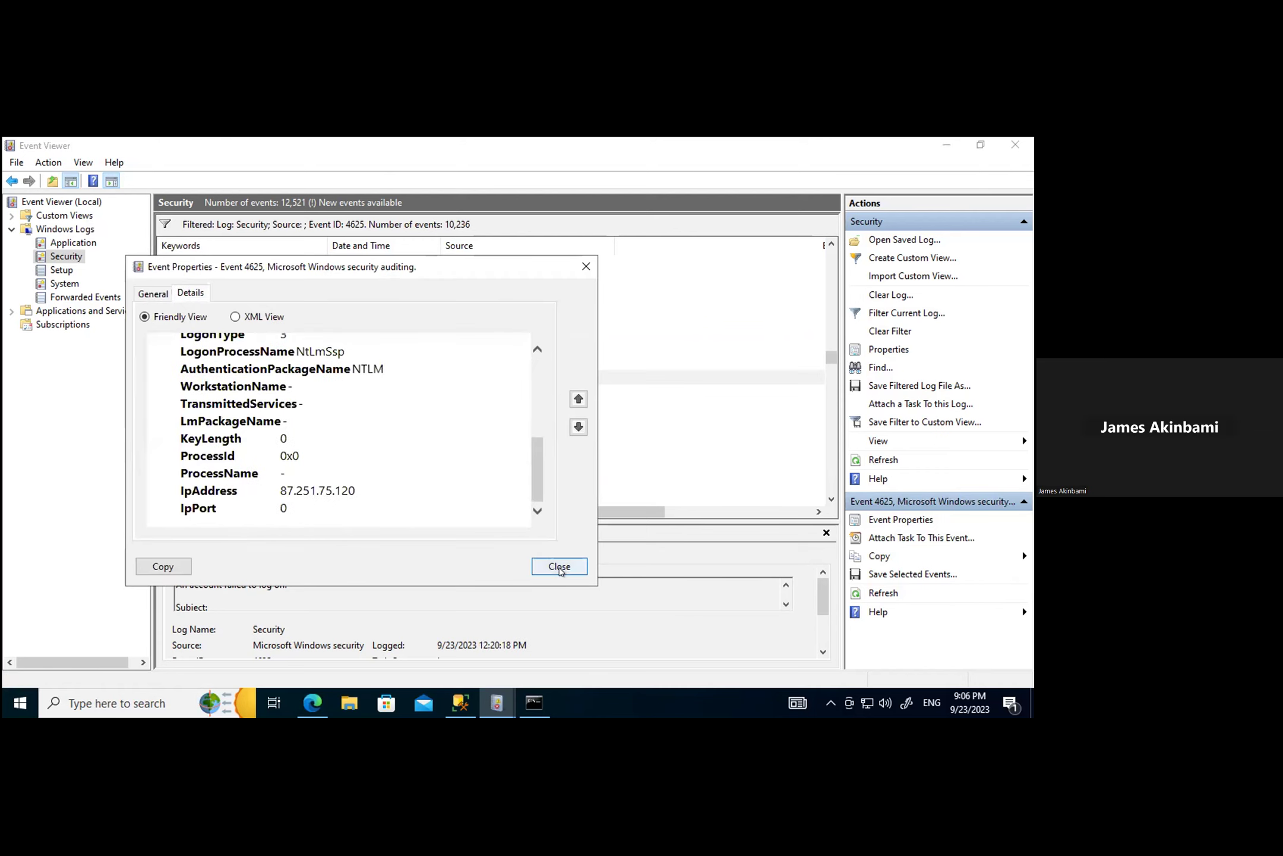
click(559, 565)
double_click(214, 393)
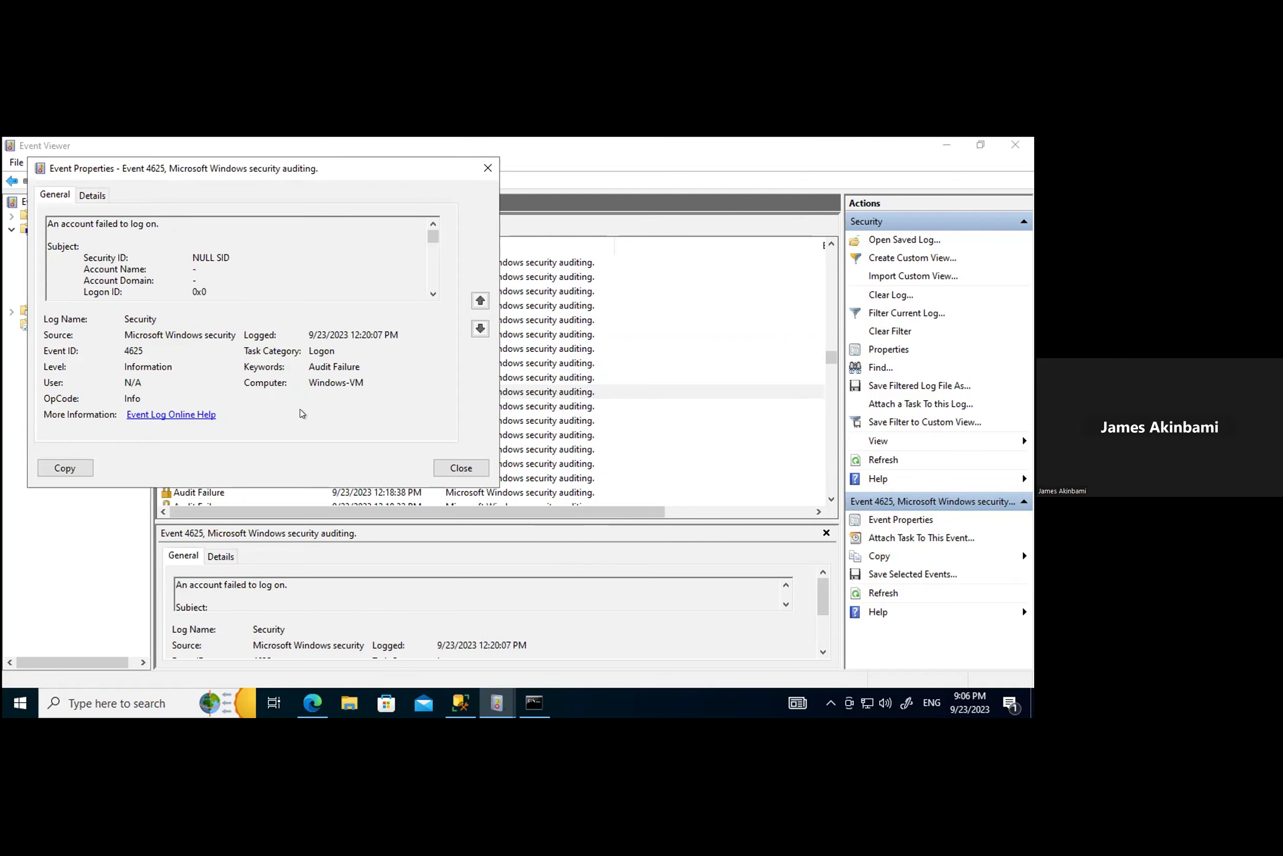
click(92, 195)
scroll(311, 407, down, 3)
scroll(309, 398, down, 2)
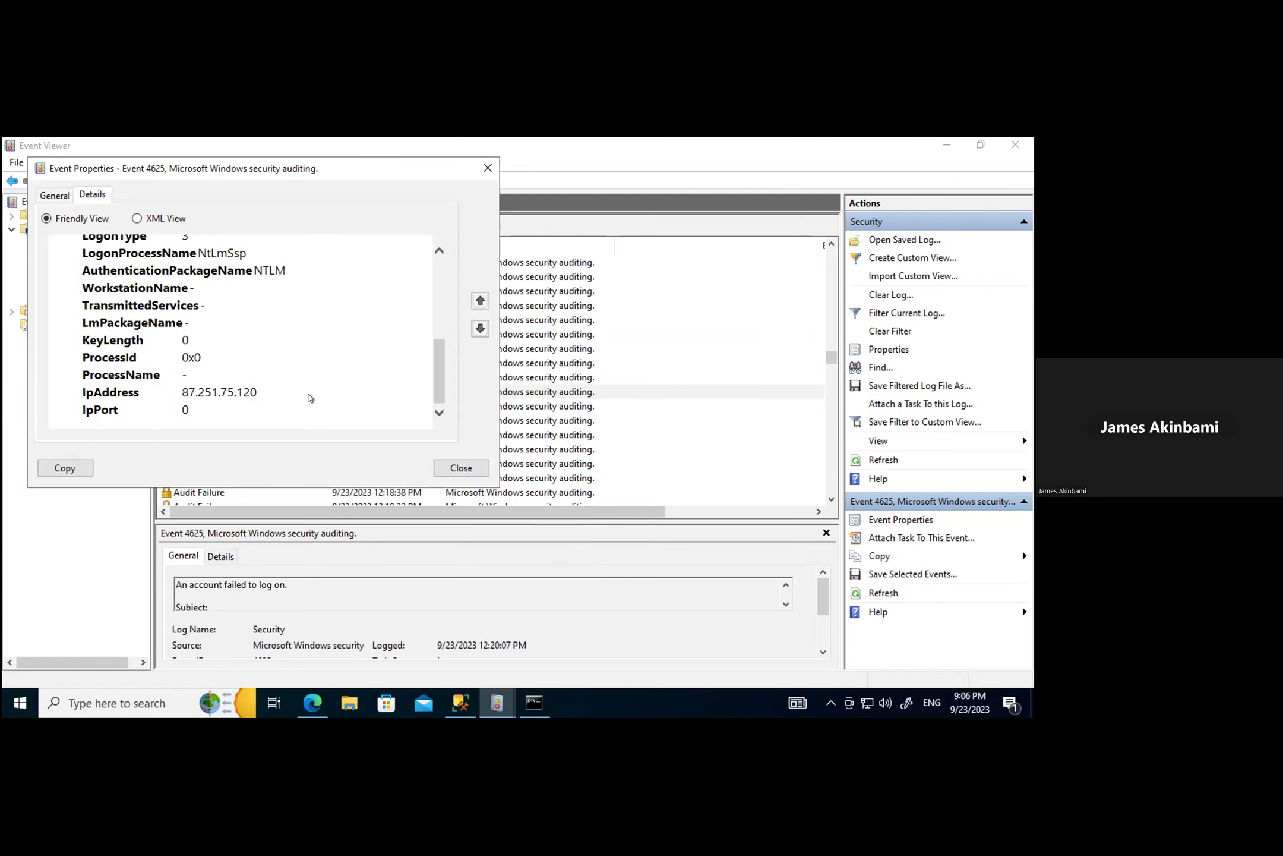
click(469, 470)
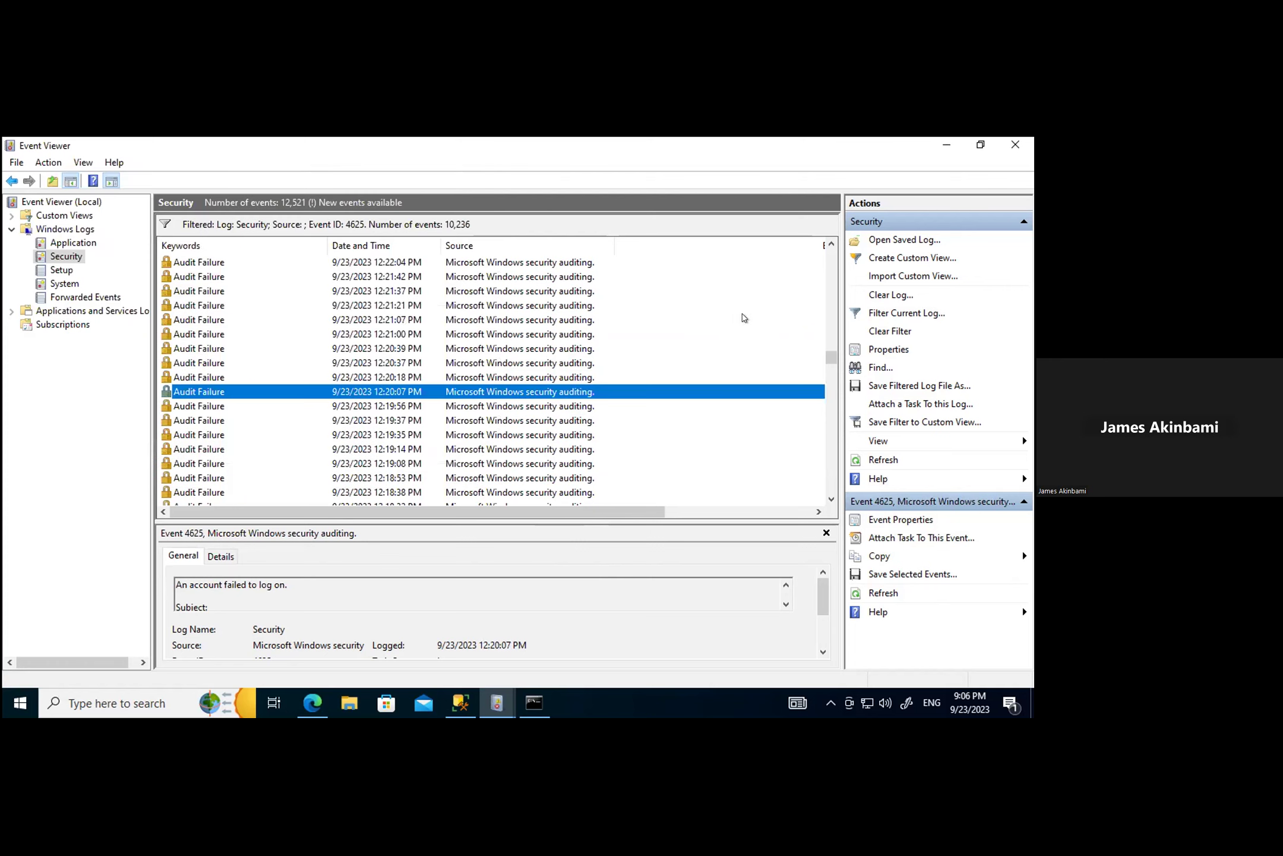
Step: Scroll down to the 9/21 failed logons and open the 7:01:58 PM event
drag(827, 398, 829, 498)
click(830, 499)
click(831, 499)
click(830, 498)
click(830, 498)
scroll(535, 473, down, 10)
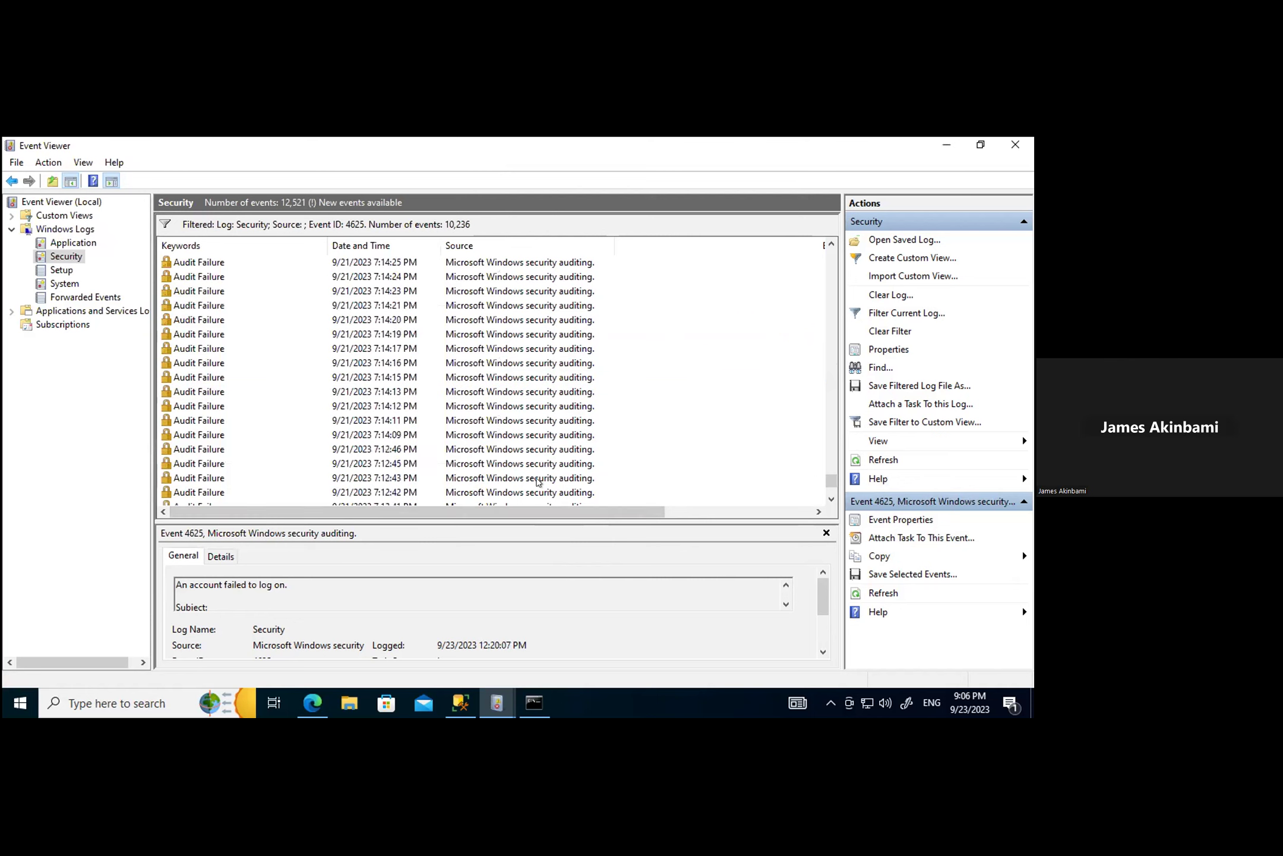
click(199, 492)
double_click(199, 492)
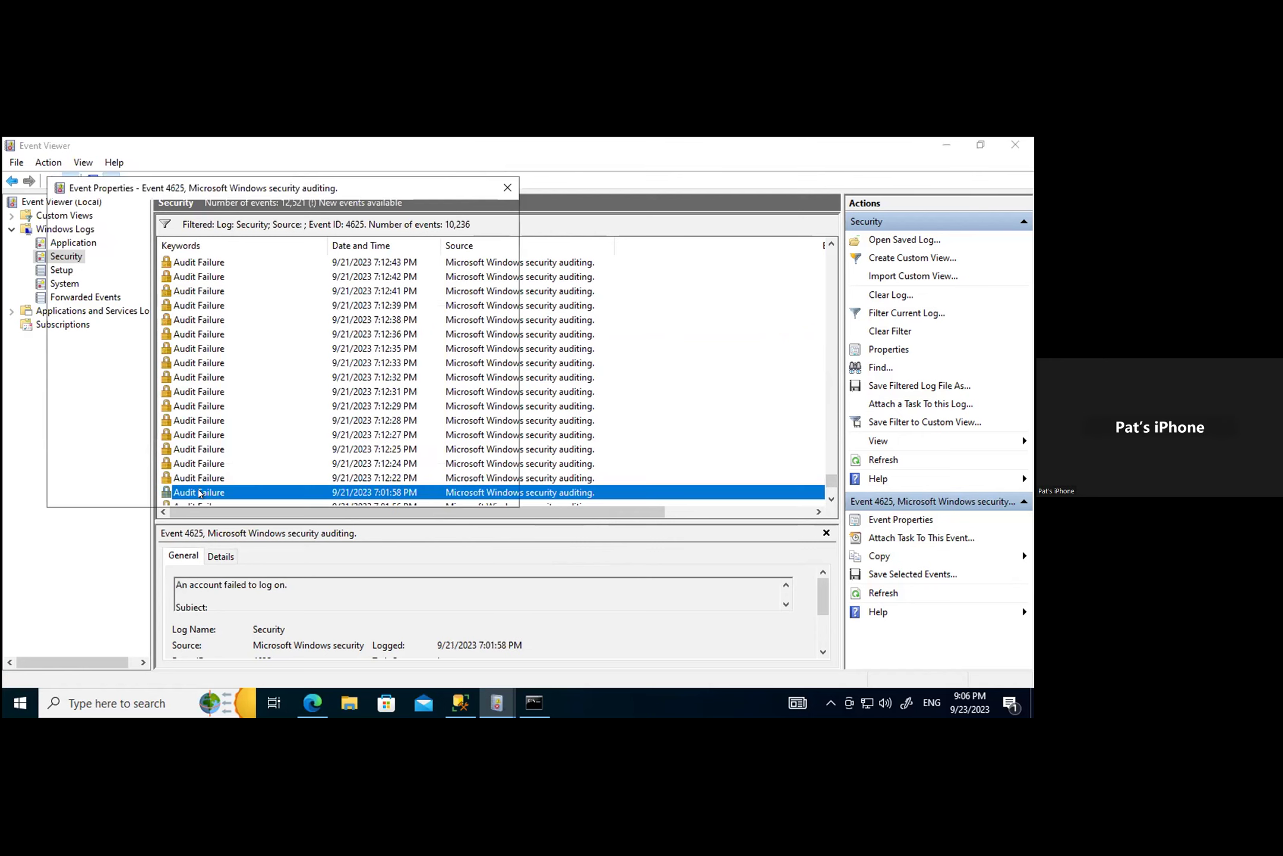
Step: Select the event's source IP 194.165.16.73 in its details, then bring the IPVoid whois page forward
click(111, 216)
scroll(275, 422, down, 5)
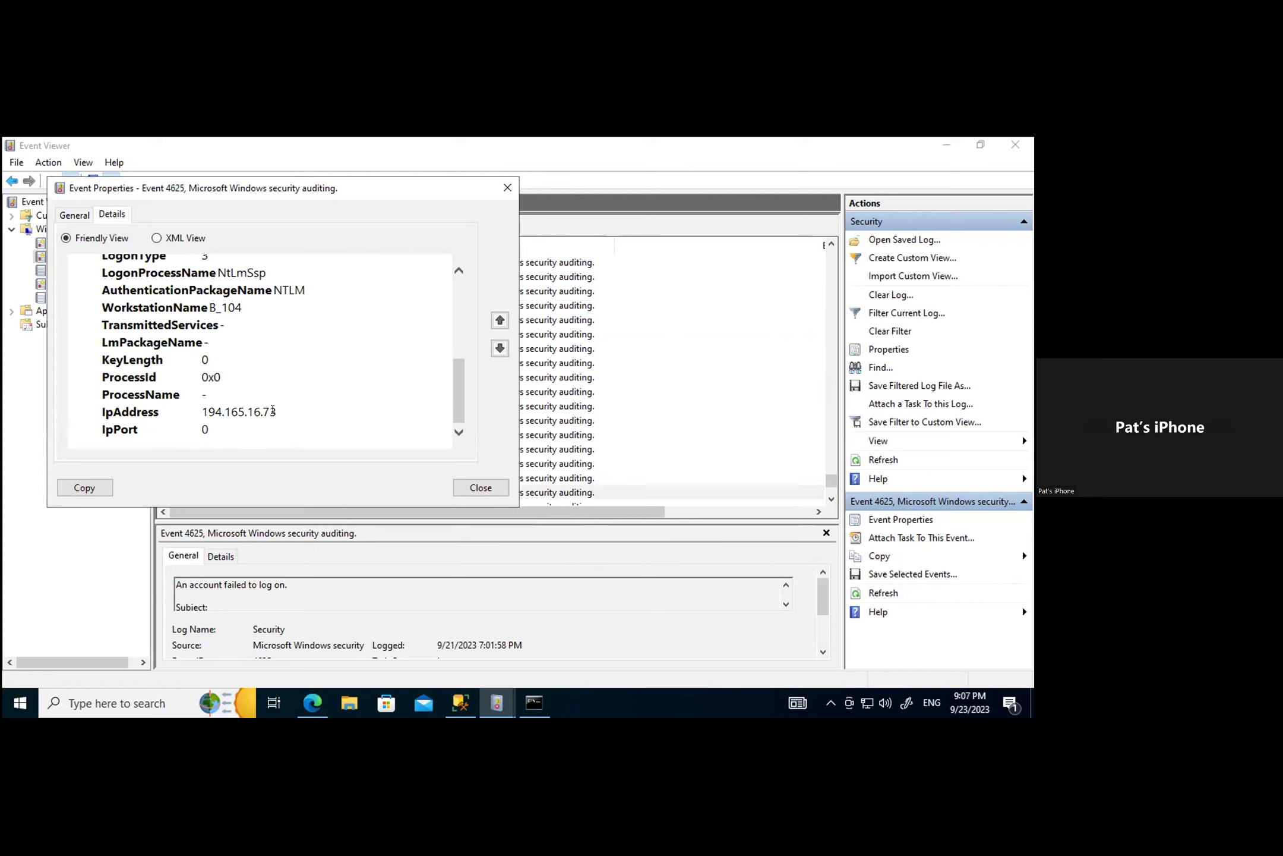
drag(277, 411, 206, 402)
key(ctrl+c)
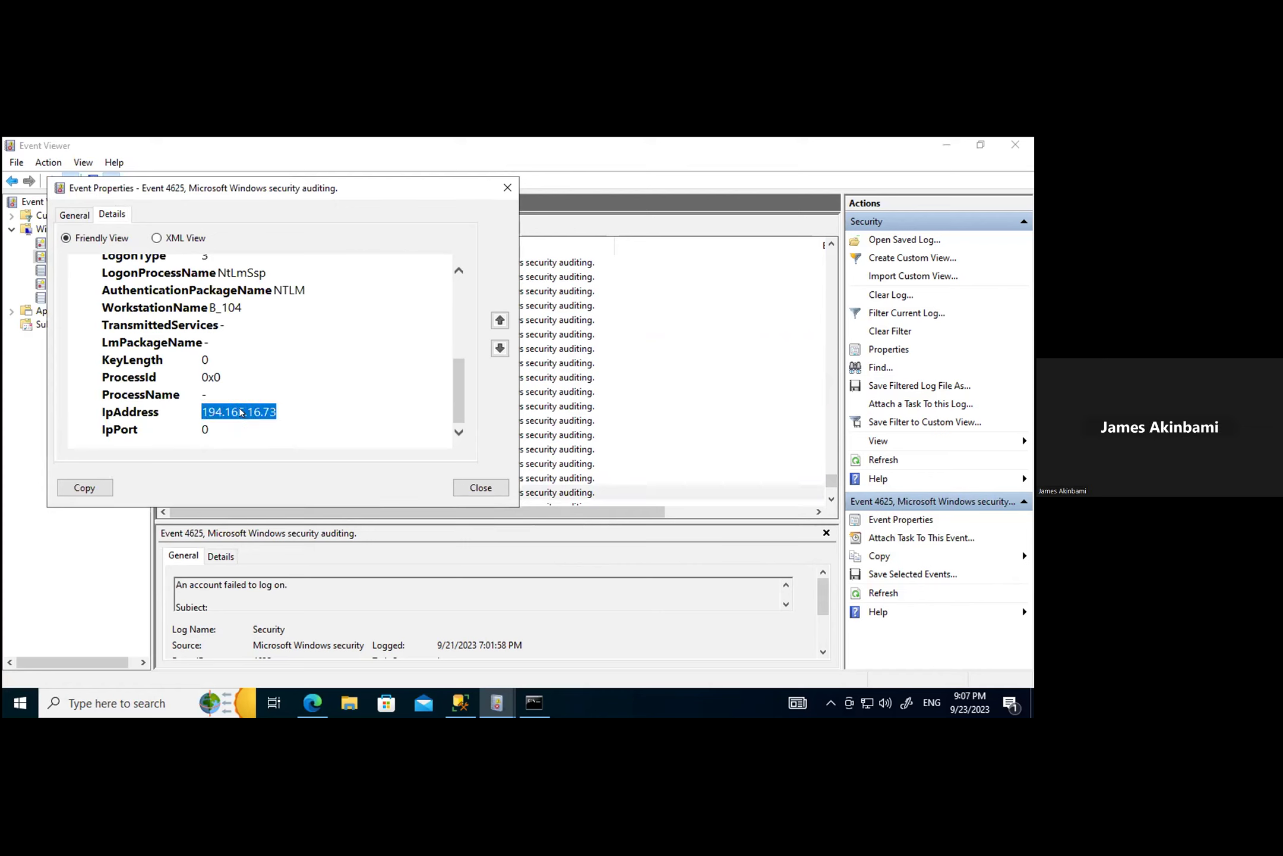
mouse_move(314, 707)
click(265, 651)
Step: Run an IPVoid Whois lookup on the pasted IP 194.165.16.73
scroll(422, 337, up, 10)
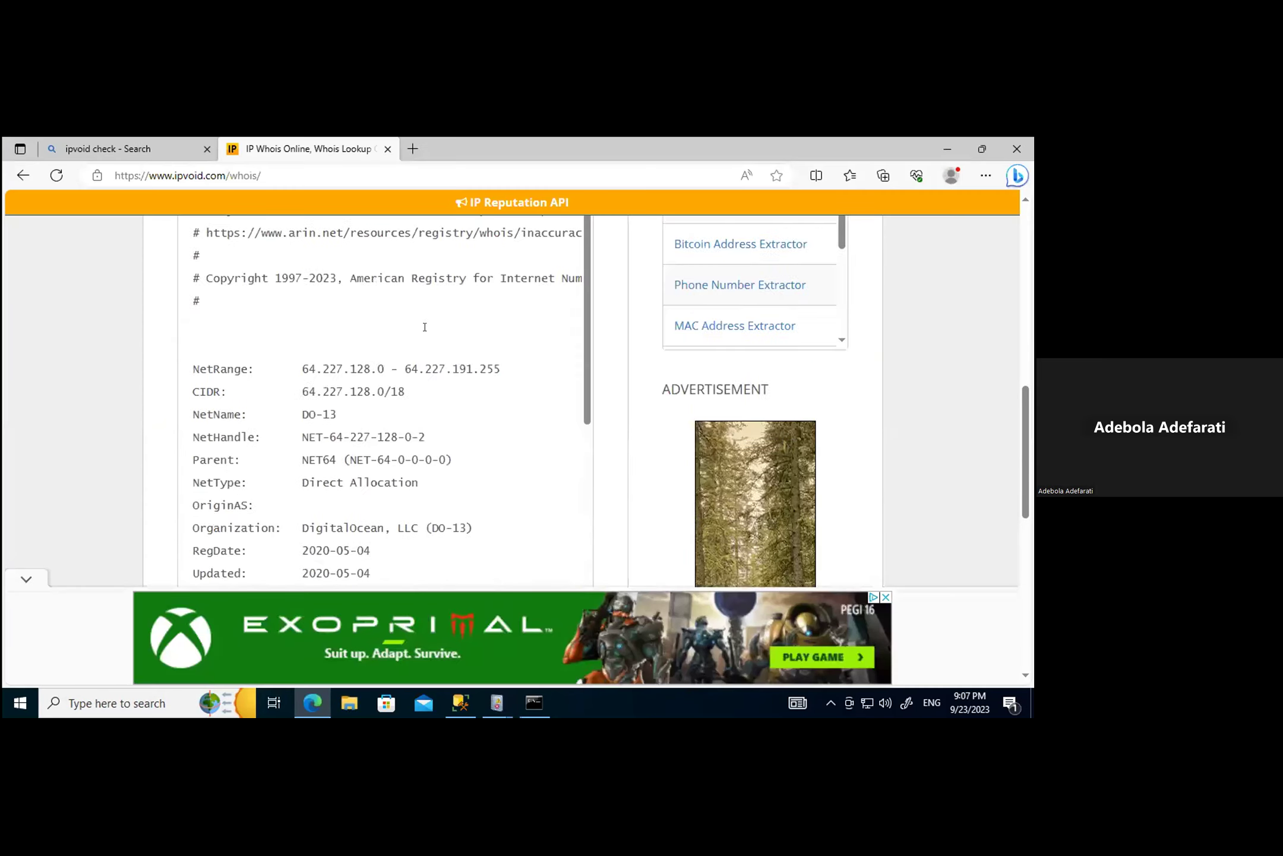
scroll(378, 450, down, 3)
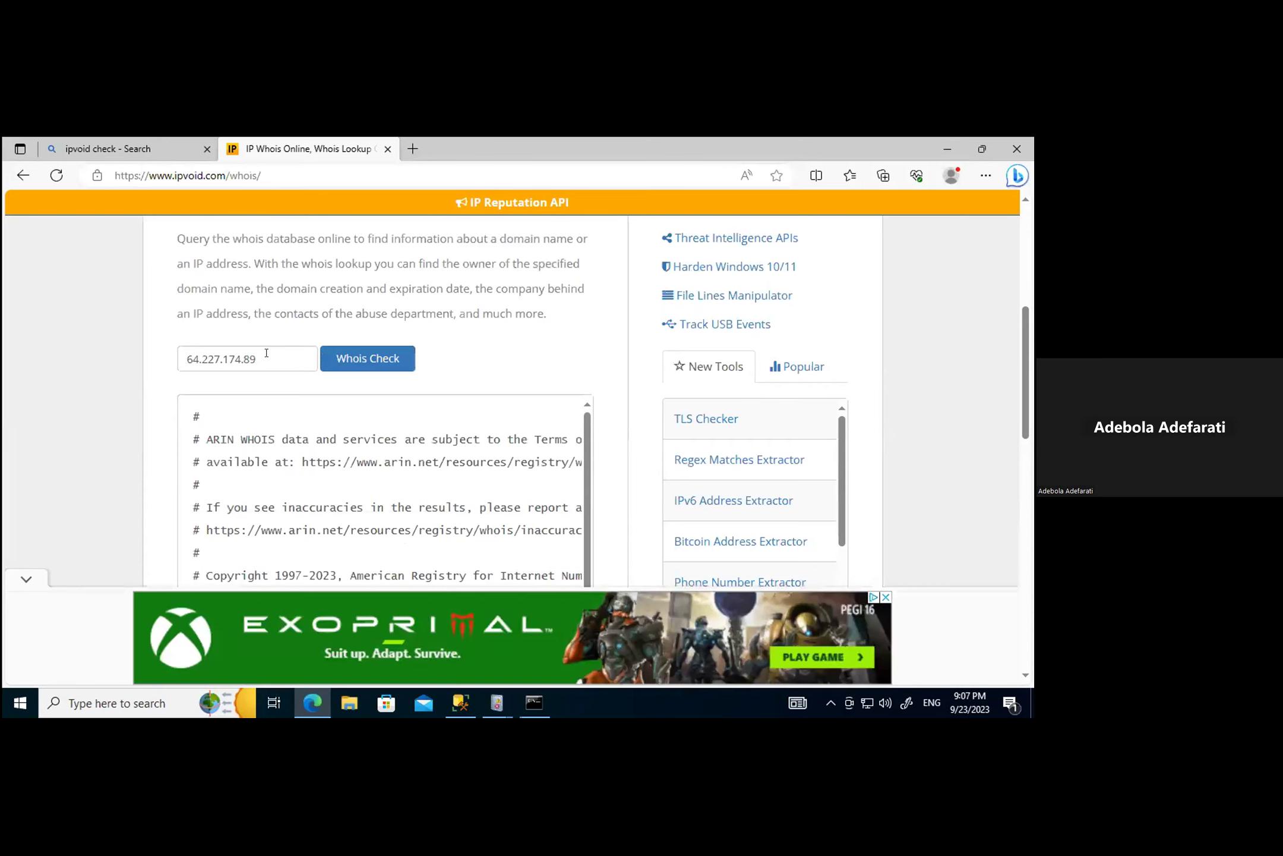
drag(266, 352, 172, 358)
key(ctrl+v)
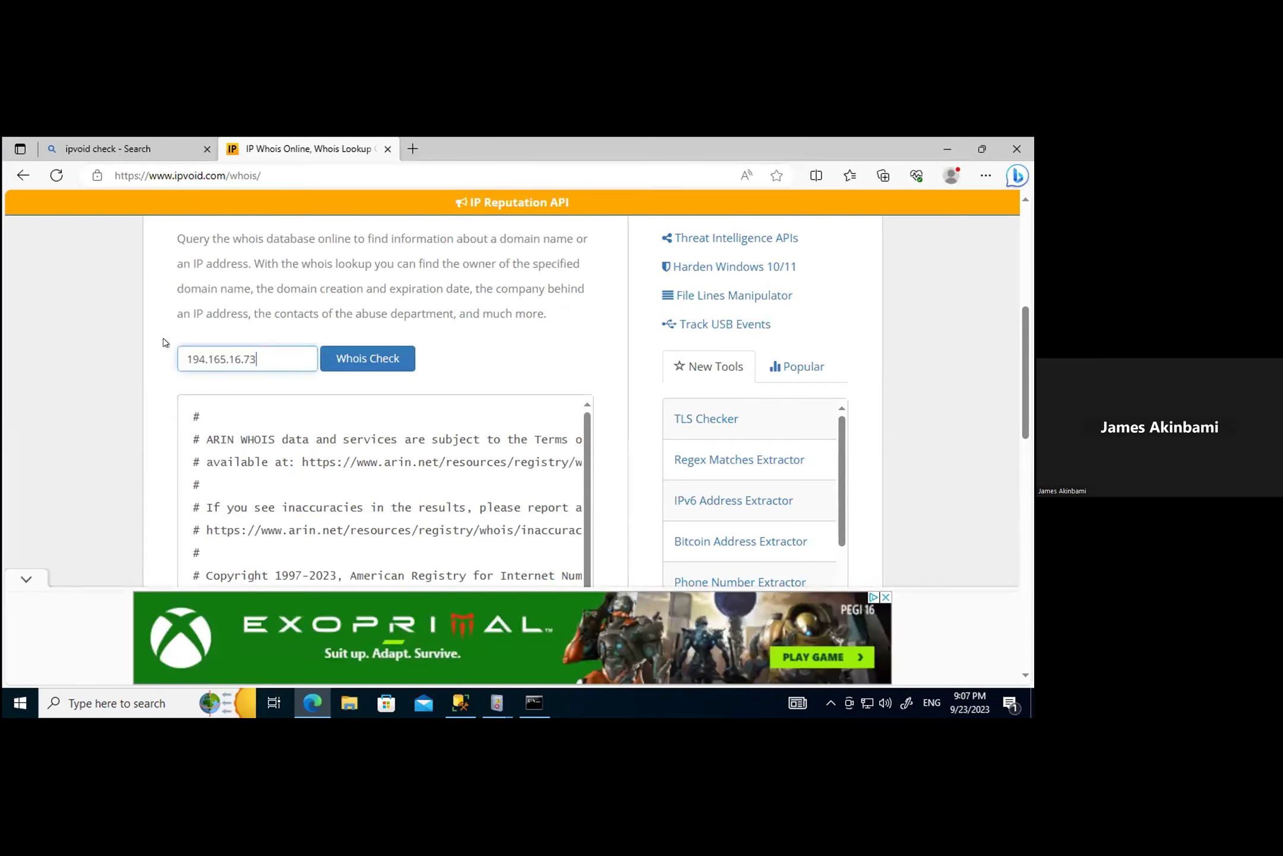
click(346, 359)
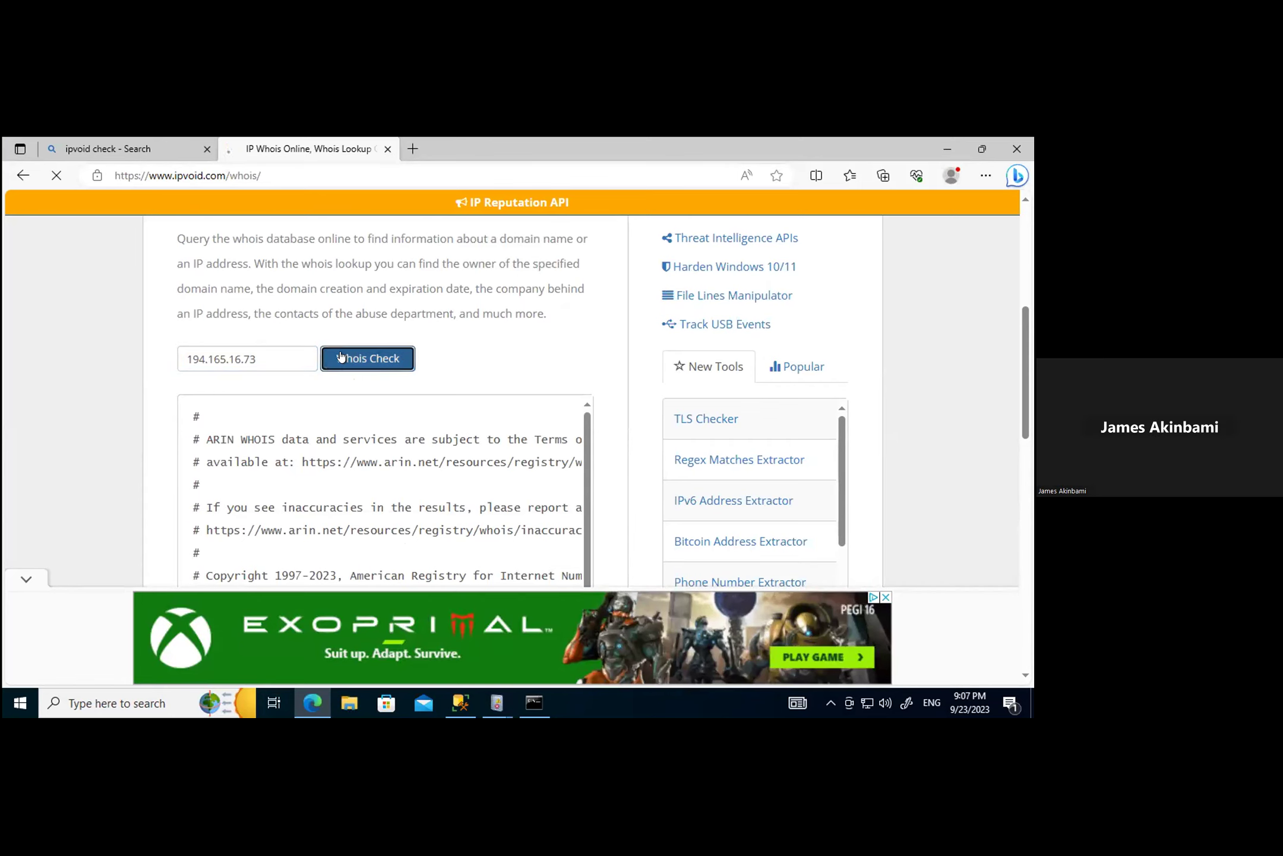
scroll(538, 450, down, 5)
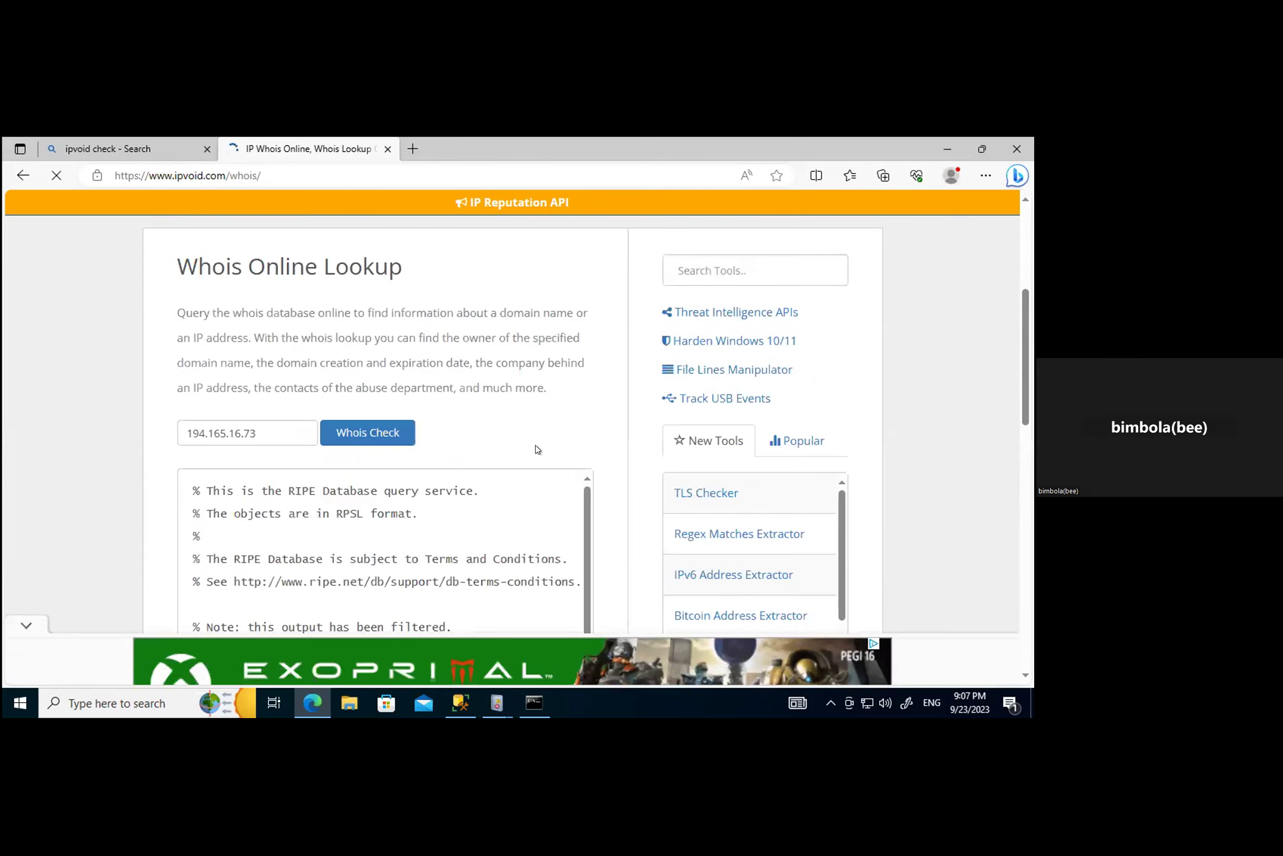
scroll(532, 446, down, 4)
scroll(532, 445, down, 1)
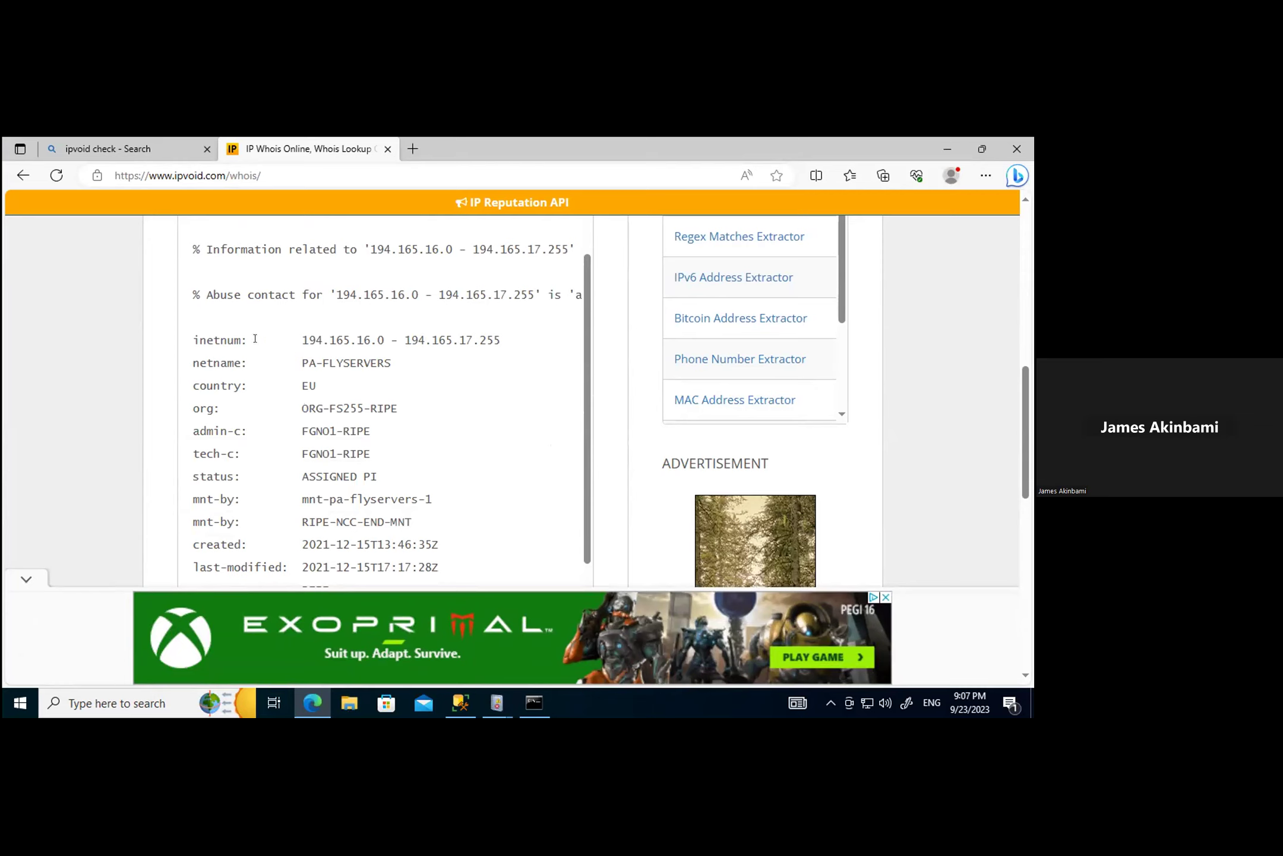
Step: Review the PA-FLYSERVERS result, country EU, owned by Flyservers S.A. in Panama, then return to Event Viewer
drag(325, 385, 289, 385)
scroll(387, 400, down, 6)
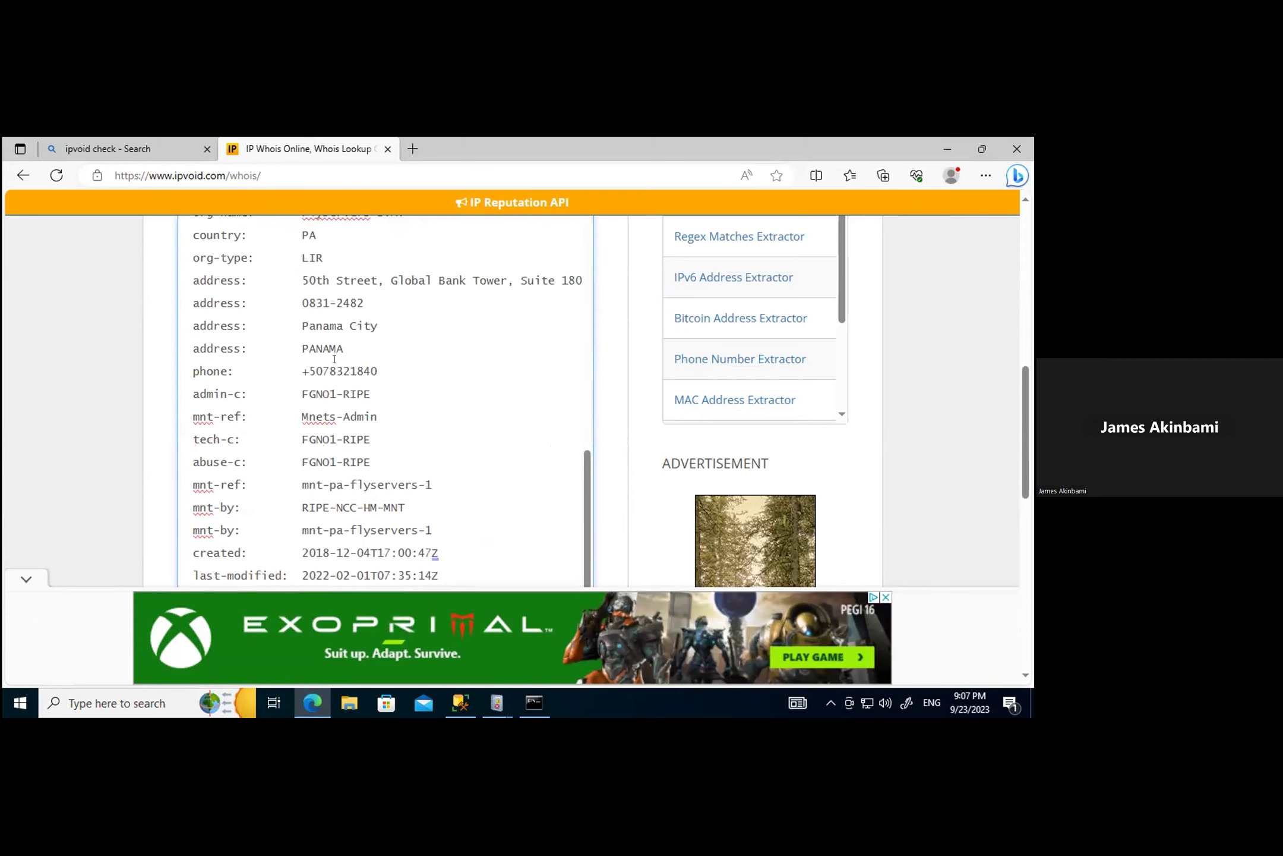
scroll(334, 358, up, 3)
scroll(395, 421, up, 5)
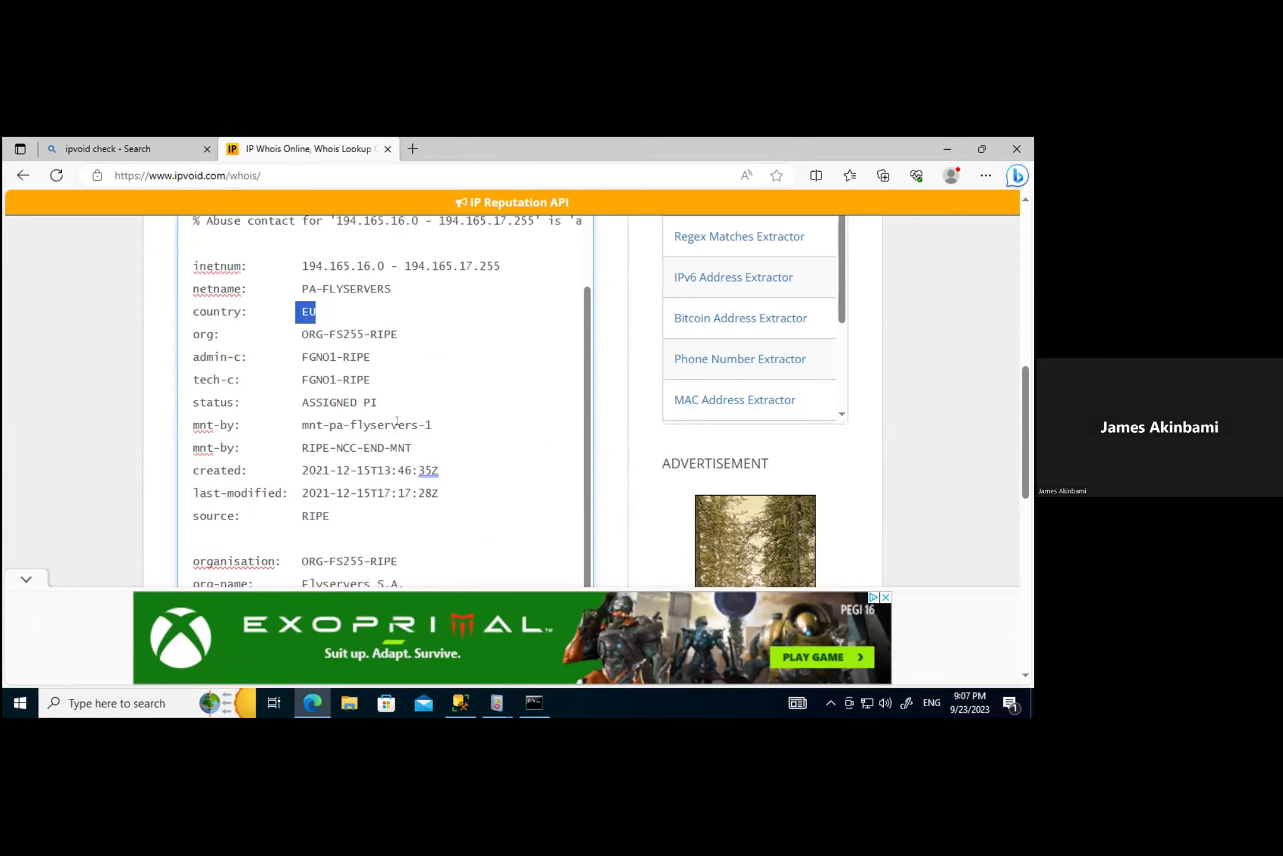
scroll(397, 421, down, 8)
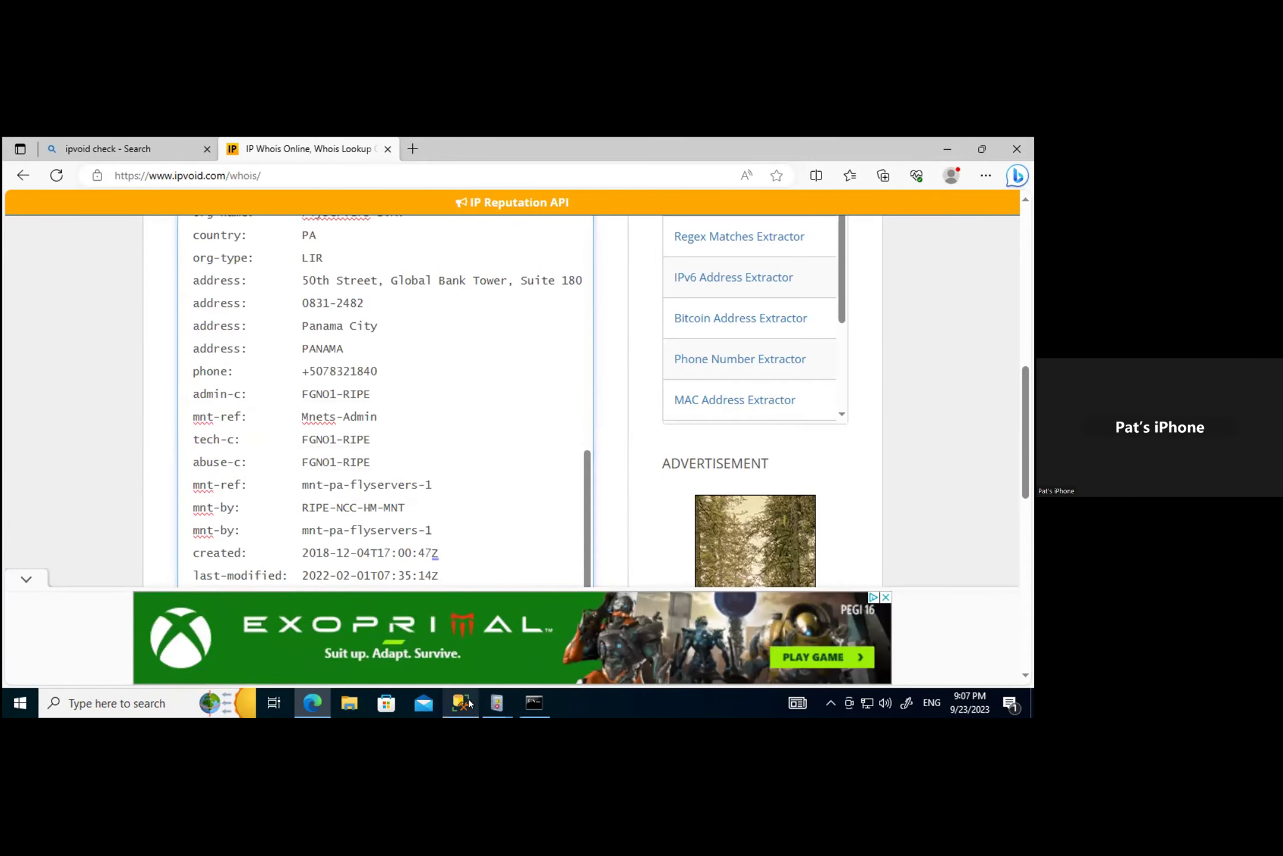
click(495, 703)
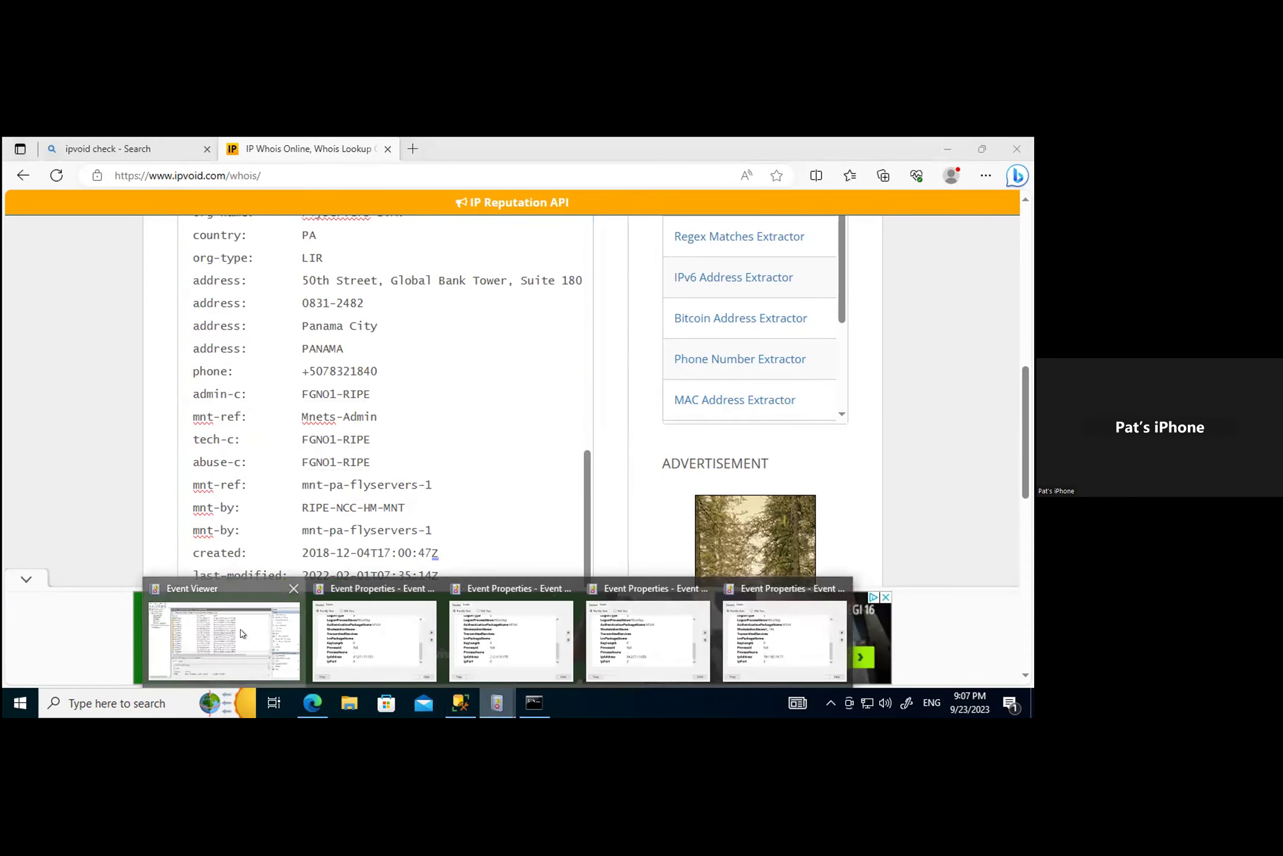
click(238, 617)
Step: Copy source IP 80.66.88.203 from the 5:47:26 PM failed-logon event's details, then go back to IPVoid Whois
scroll(480, 496, down, 8)
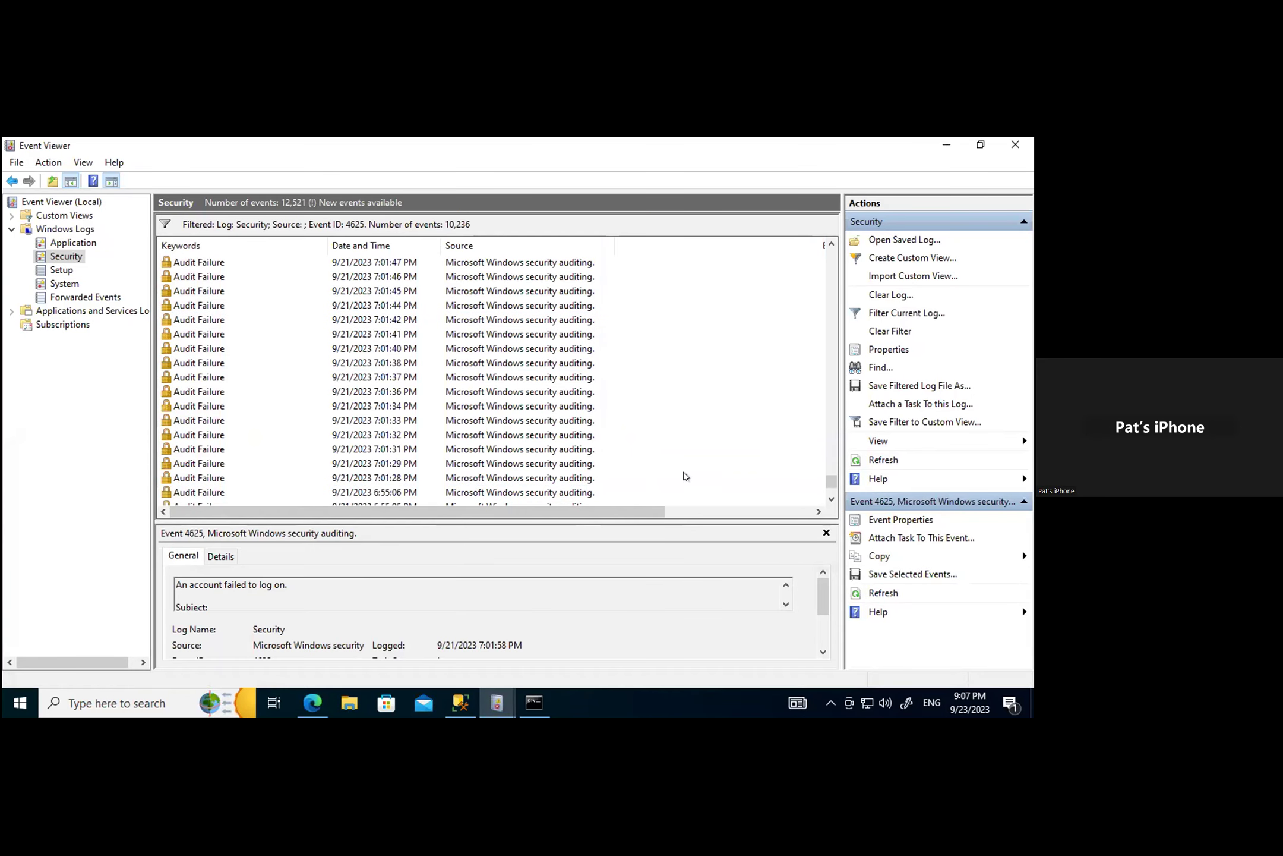
drag(830, 482, 832, 508)
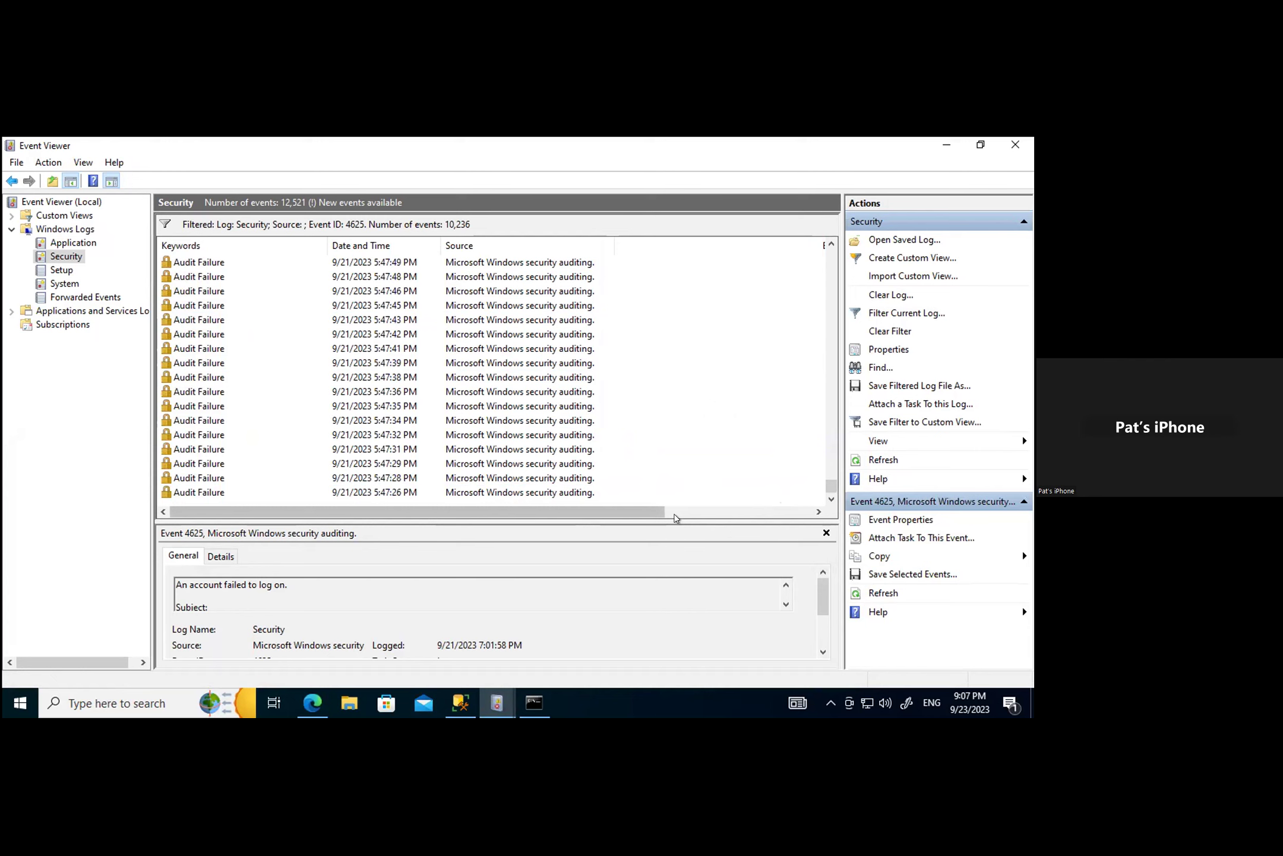
click(200, 493)
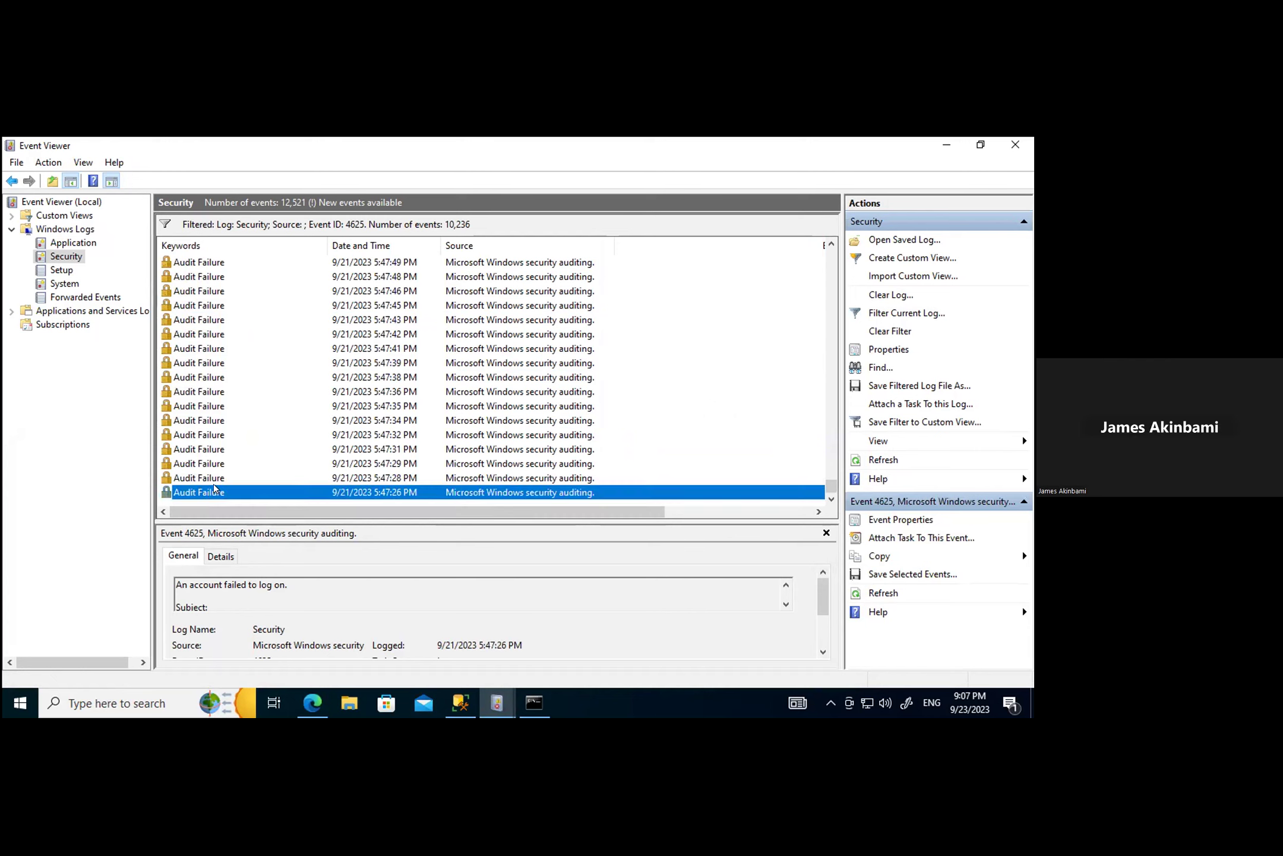
double_click(214, 486)
click(131, 236)
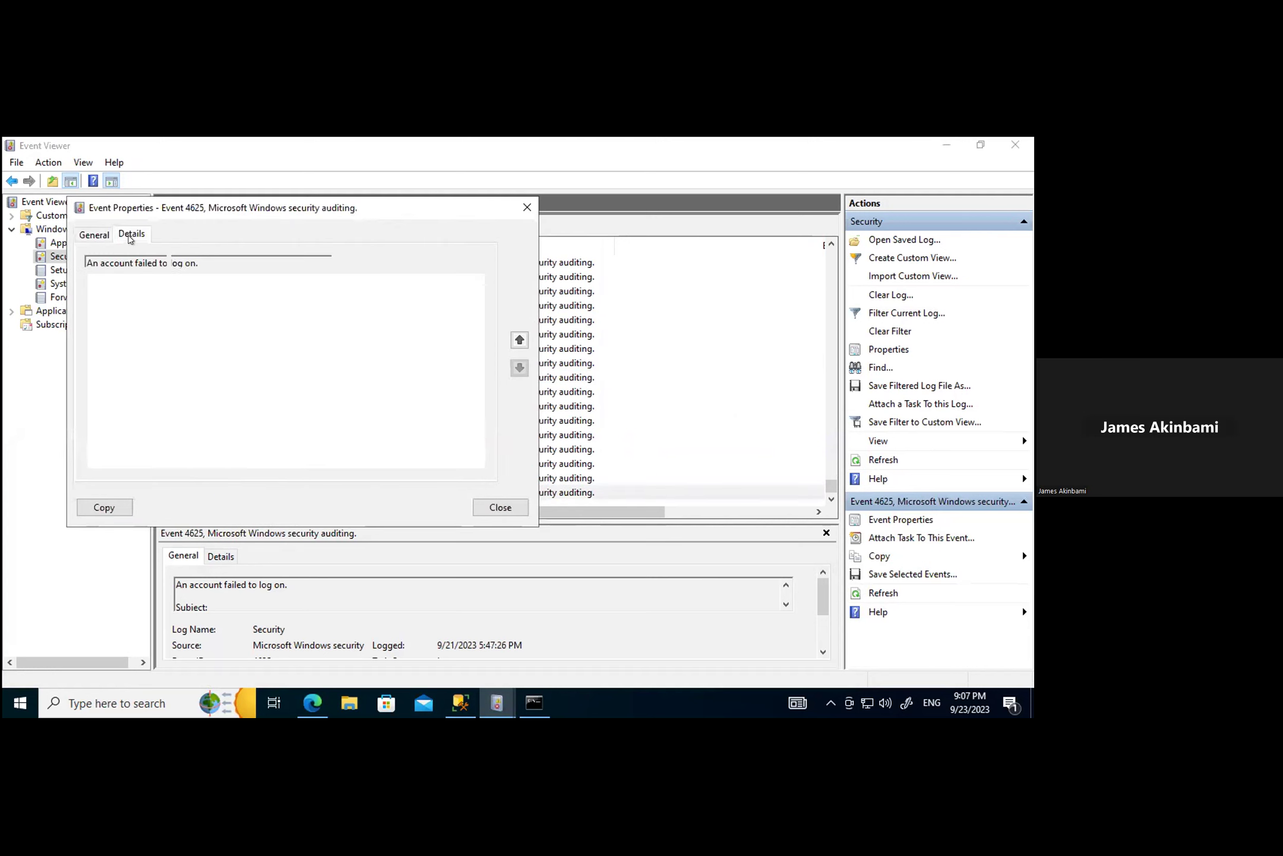
scroll(359, 431, down, 4)
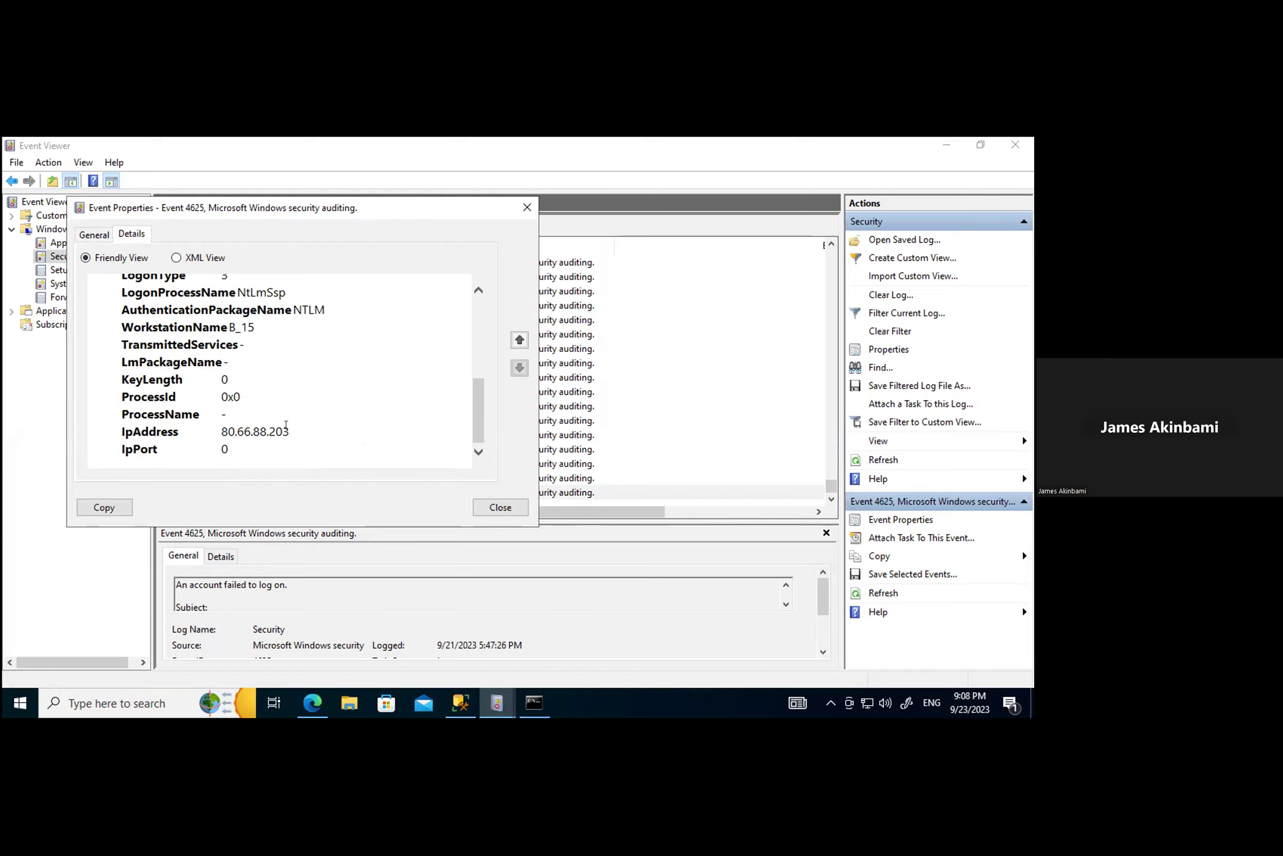
drag(289, 432, 218, 431)
key(ctrl+c)
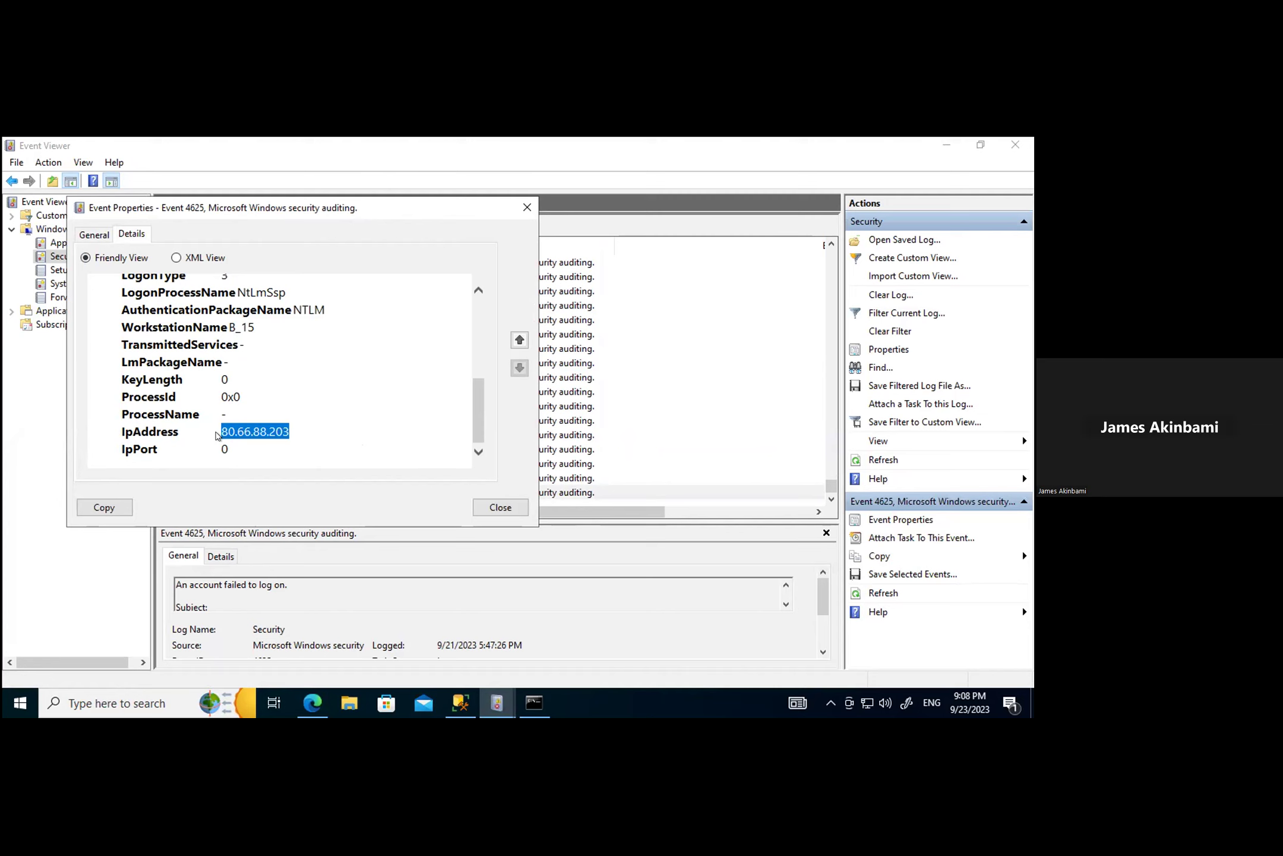
click(313, 703)
scroll(180, 317, up, 10)
scroll(300, 449, down, 3)
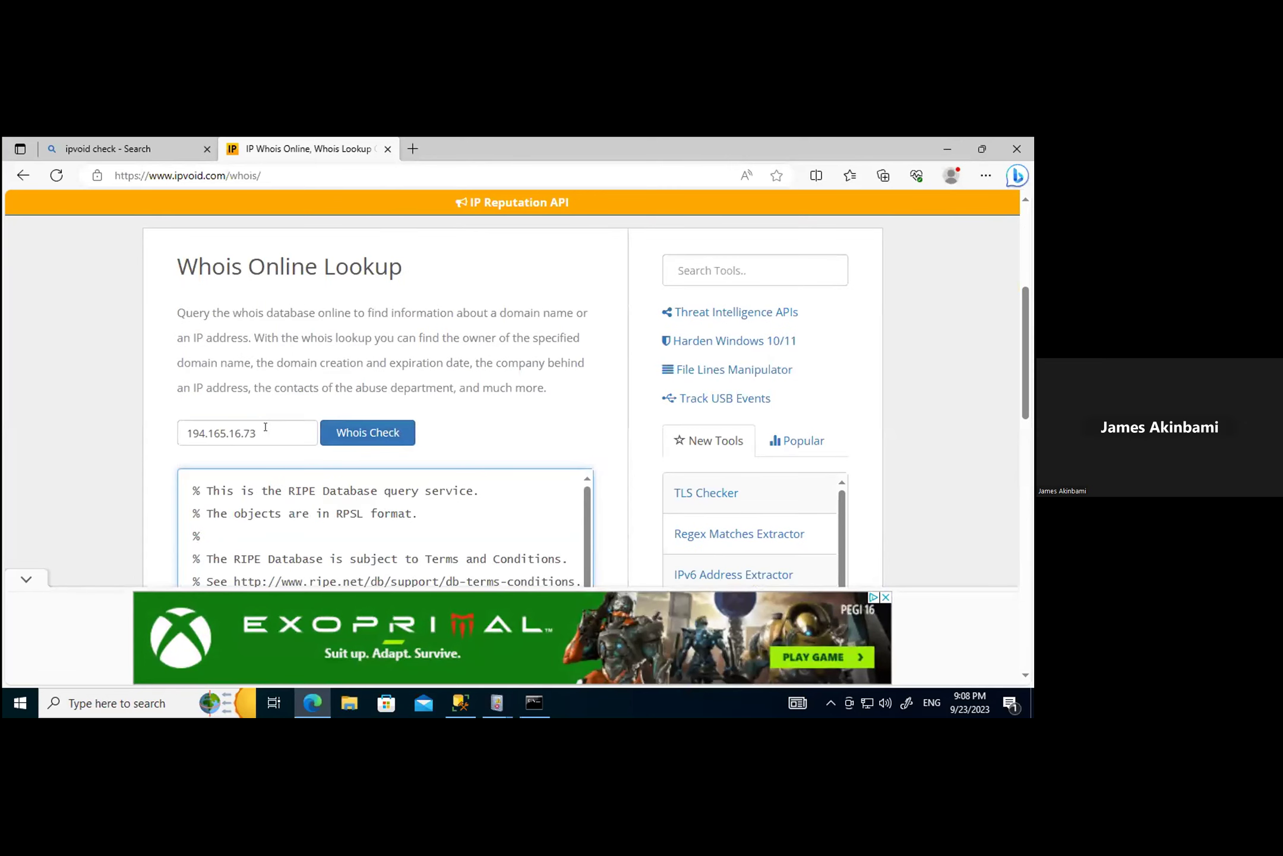
Step: Whois 80.66.88.203, revealing range 80.66.88.0–80.66.88.255, XHOSTIS-NET, XHOST INTERNET SOLUTIONS LP, country NL
drag(266, 432, 103, 435)
key(ctrl+v)
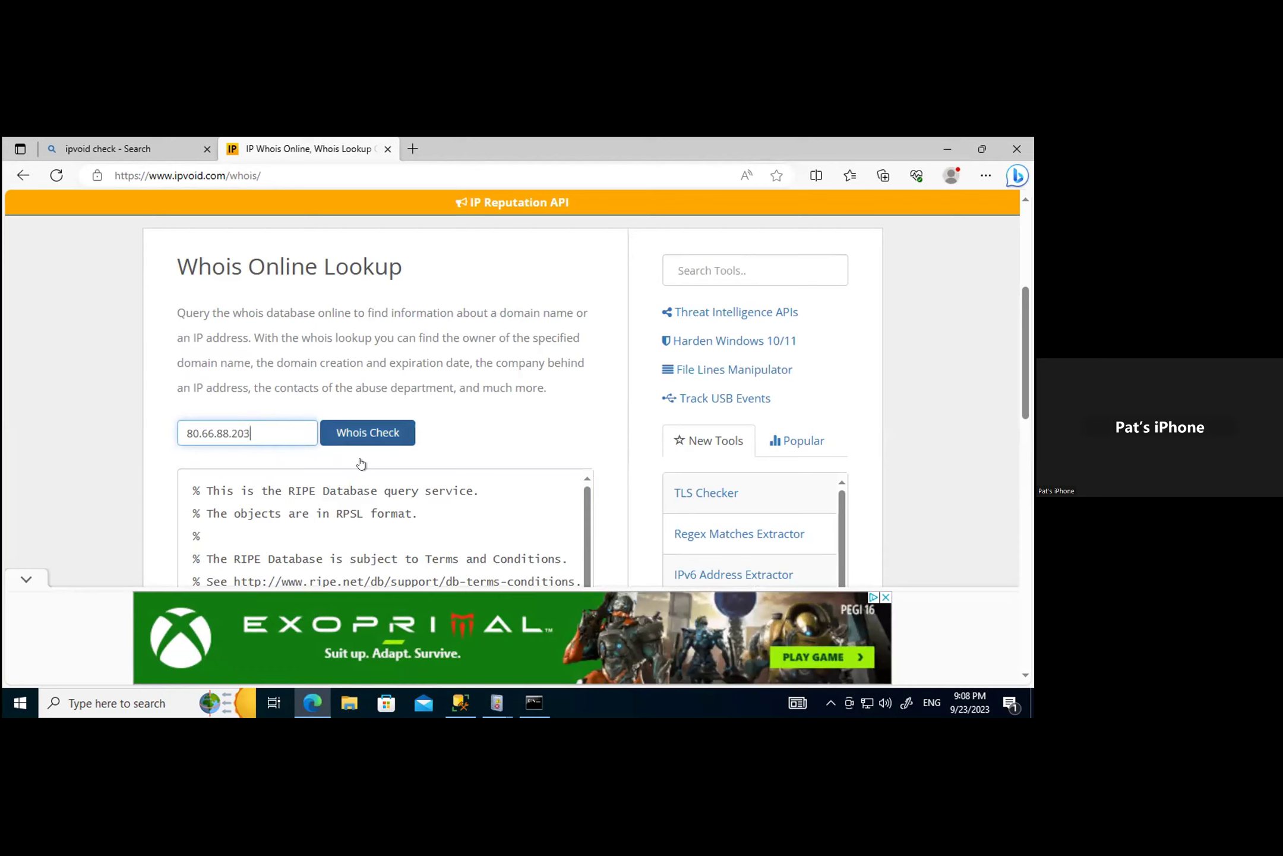
click(358, 429)
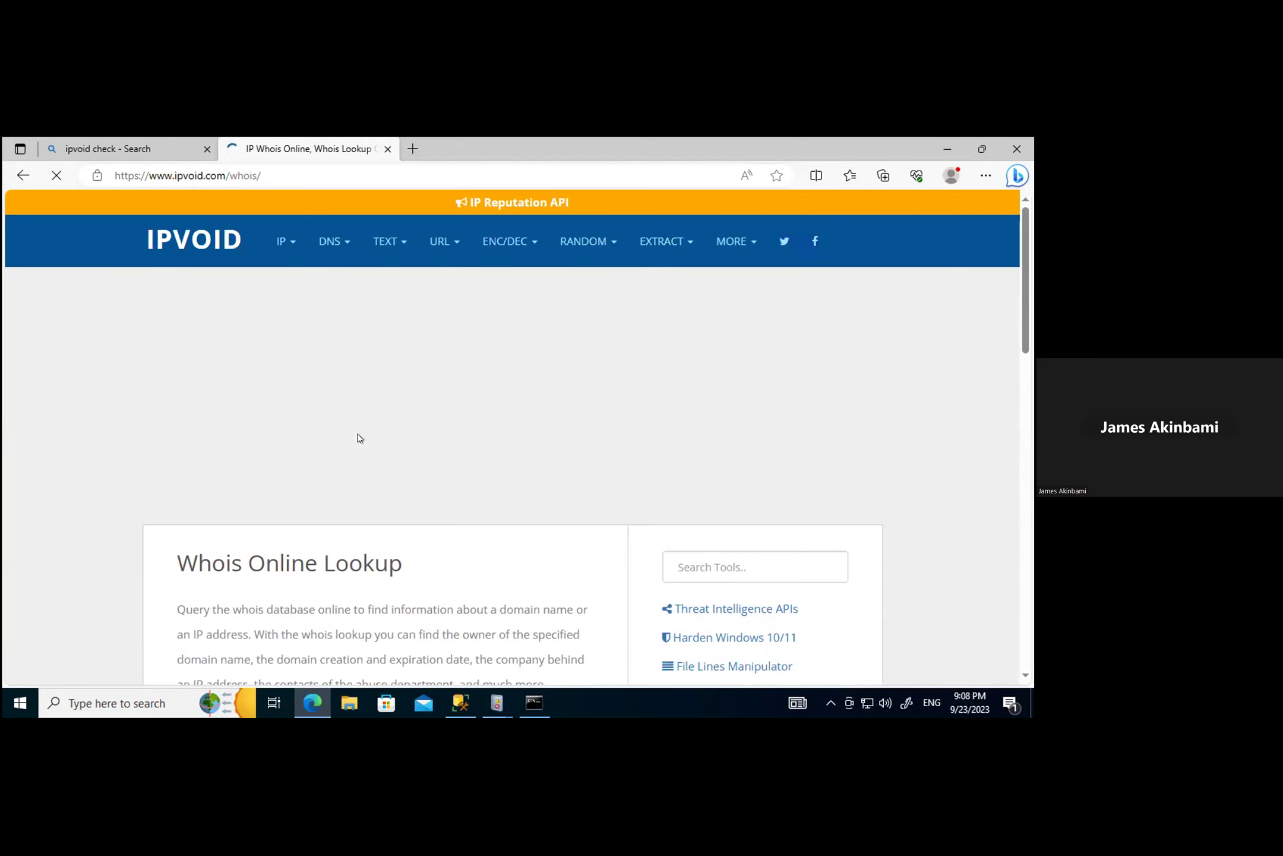
scroll(478, 478, down, 10)
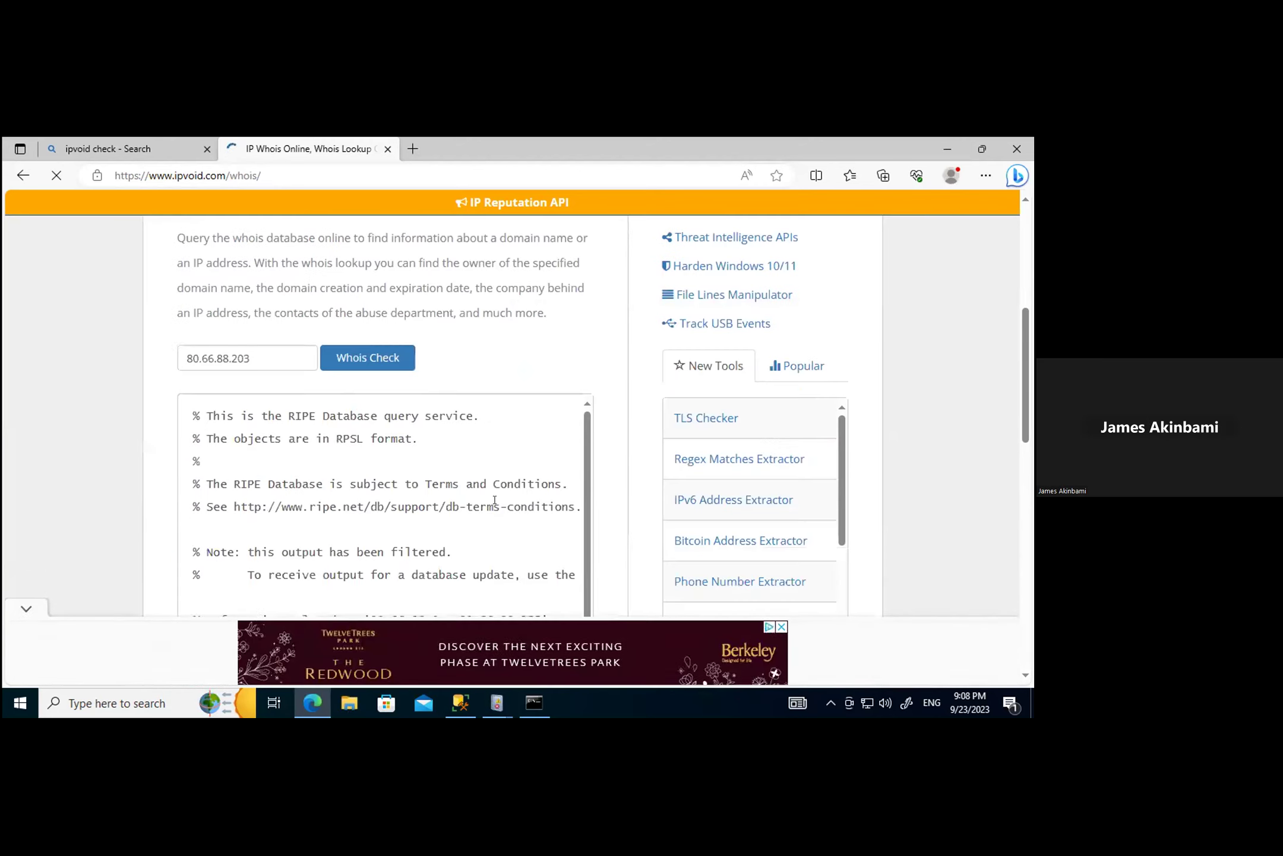
scroll(494, 502, down, 5)
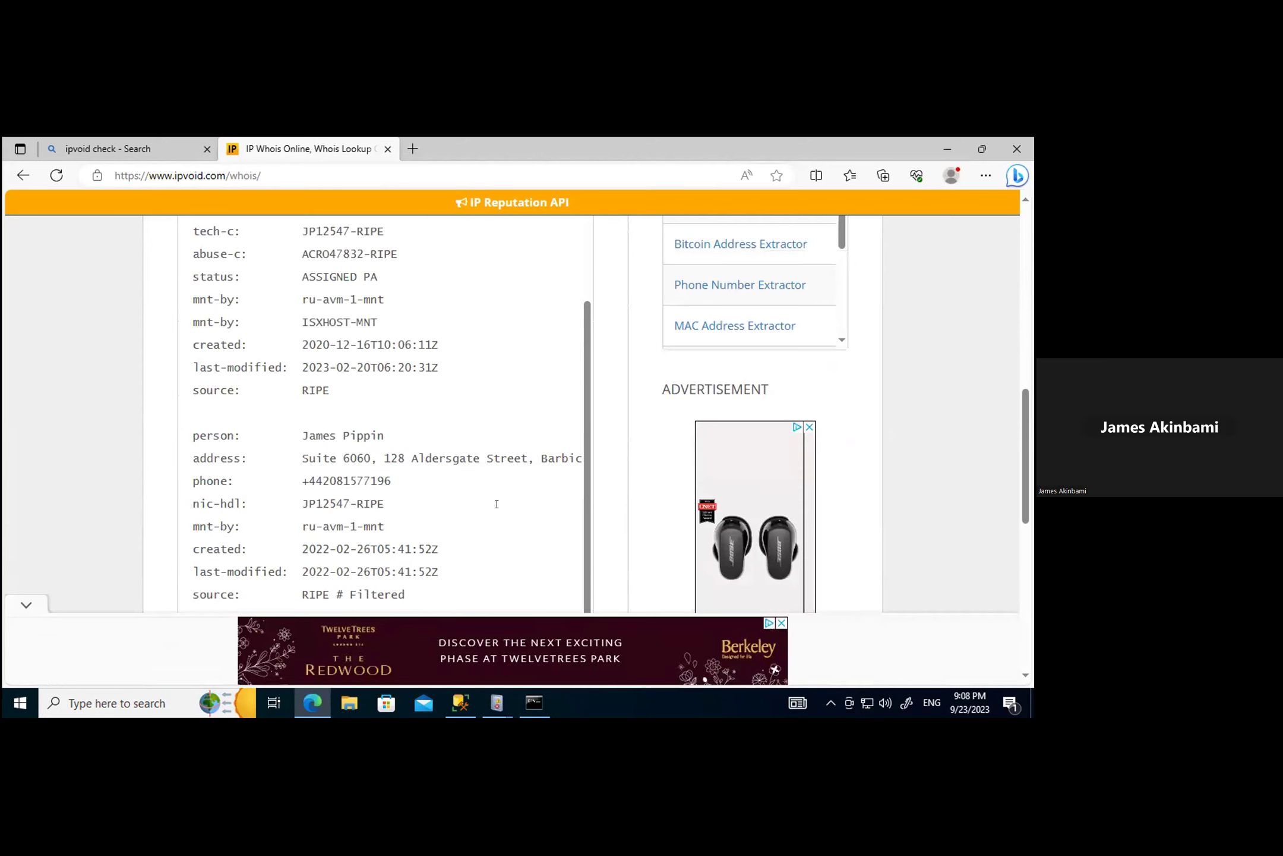
scroll(497, 504, up, 3)
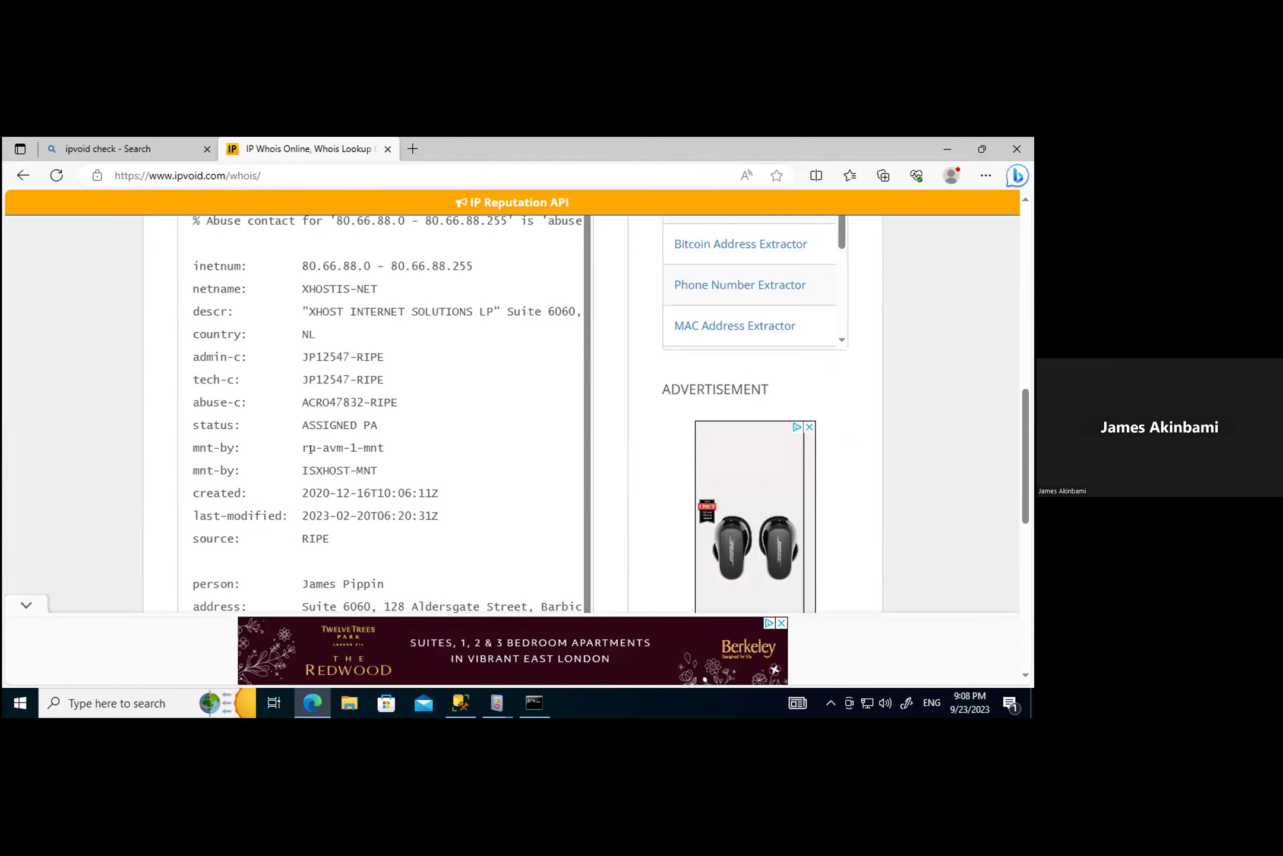
double_click(313, 337)
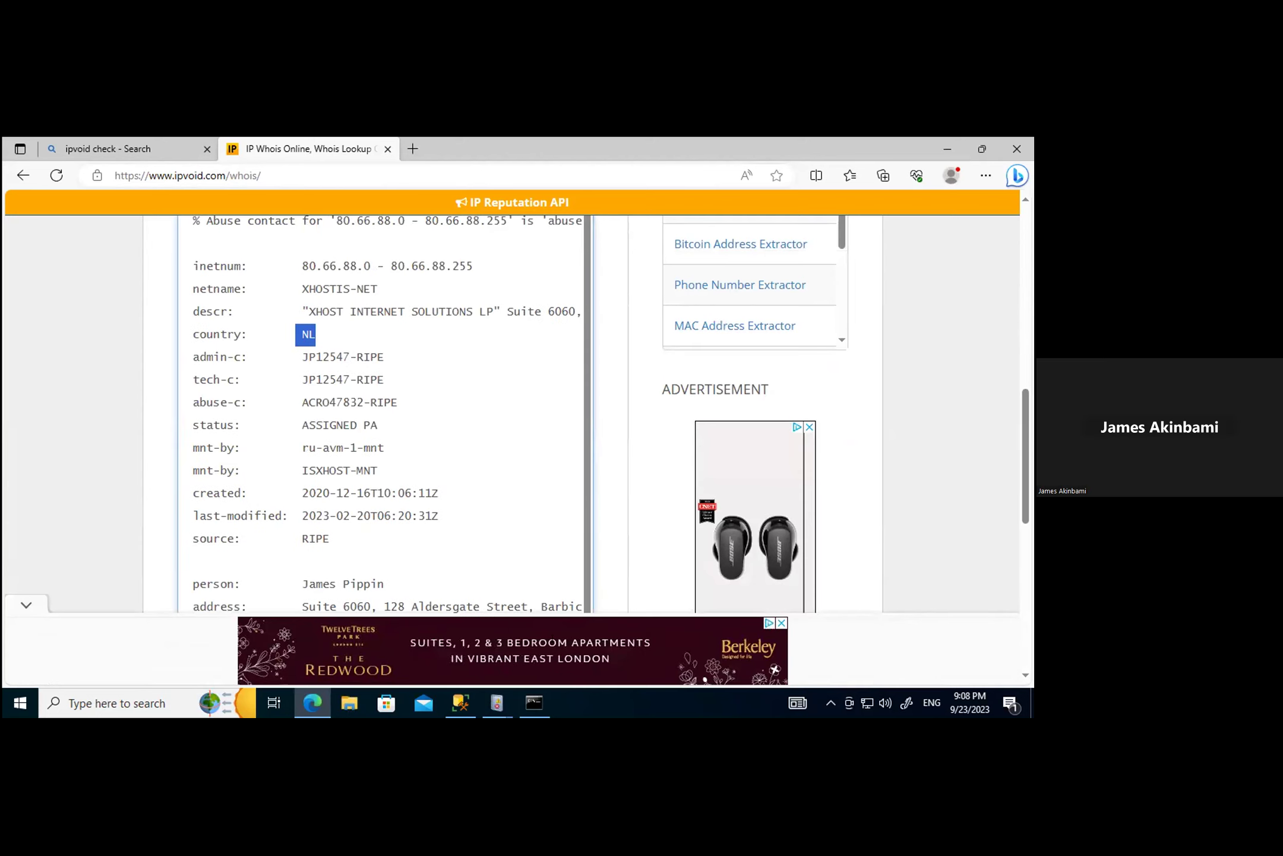
click(489, 689)
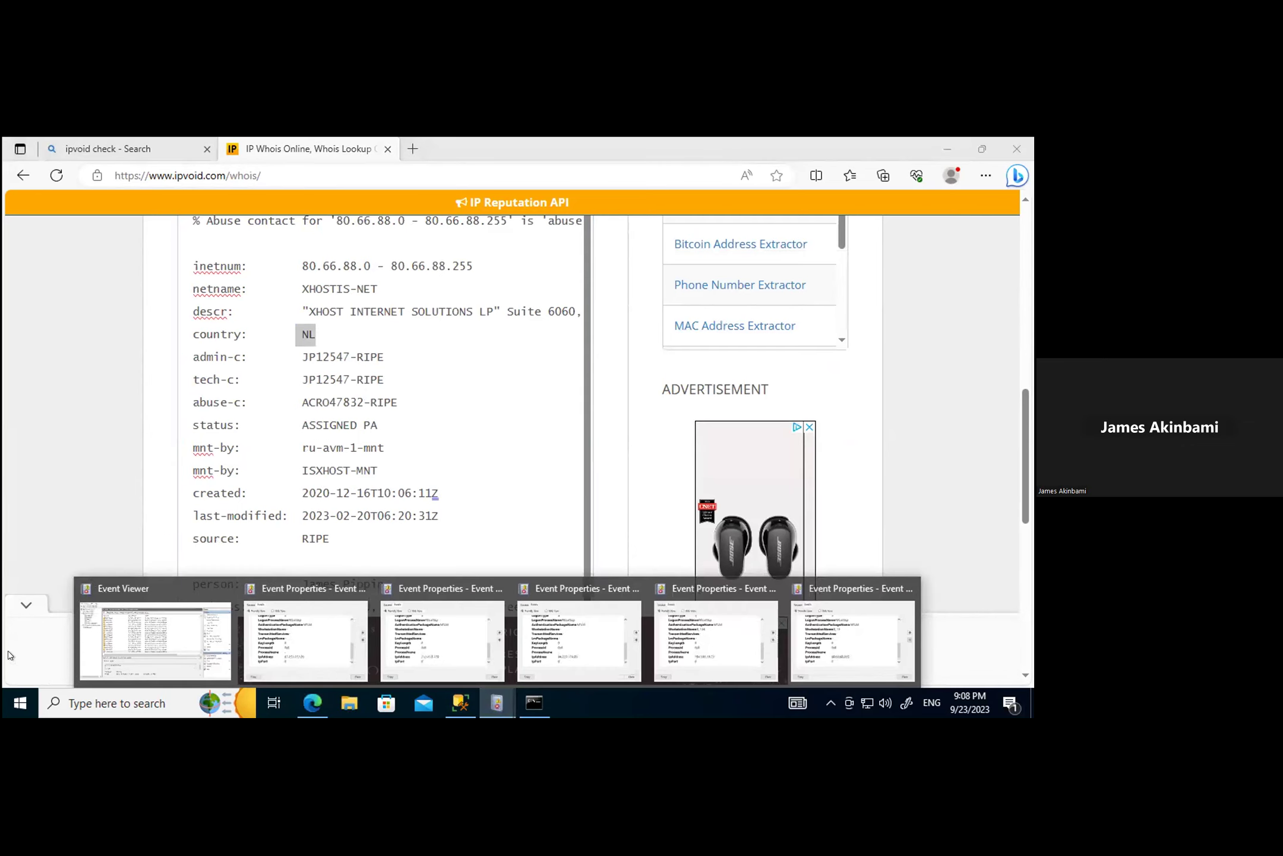
Step: Verify the 5:47:28 PM failed logon's IpAddress is also 80.66.88.203, then close its properties
click(180, 640)
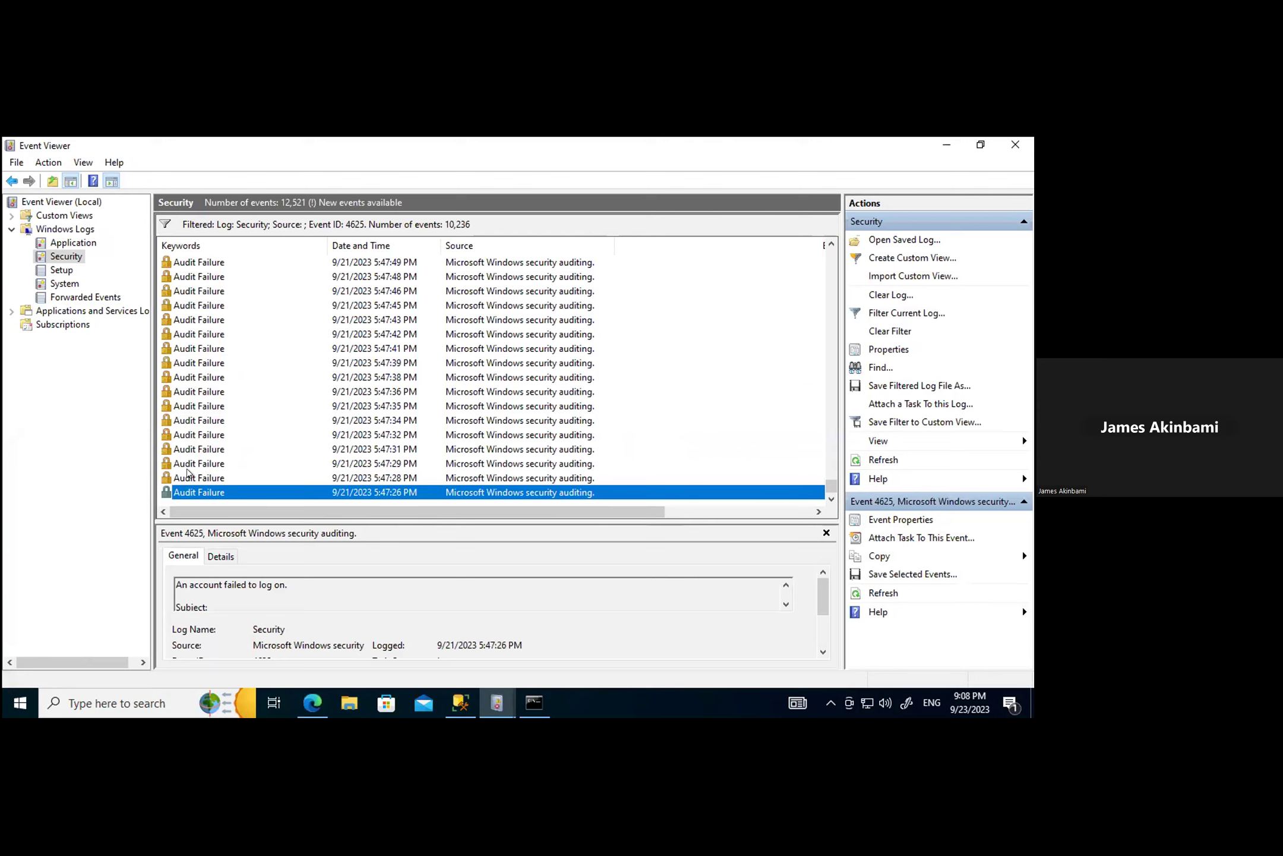
double_click(188, 473)
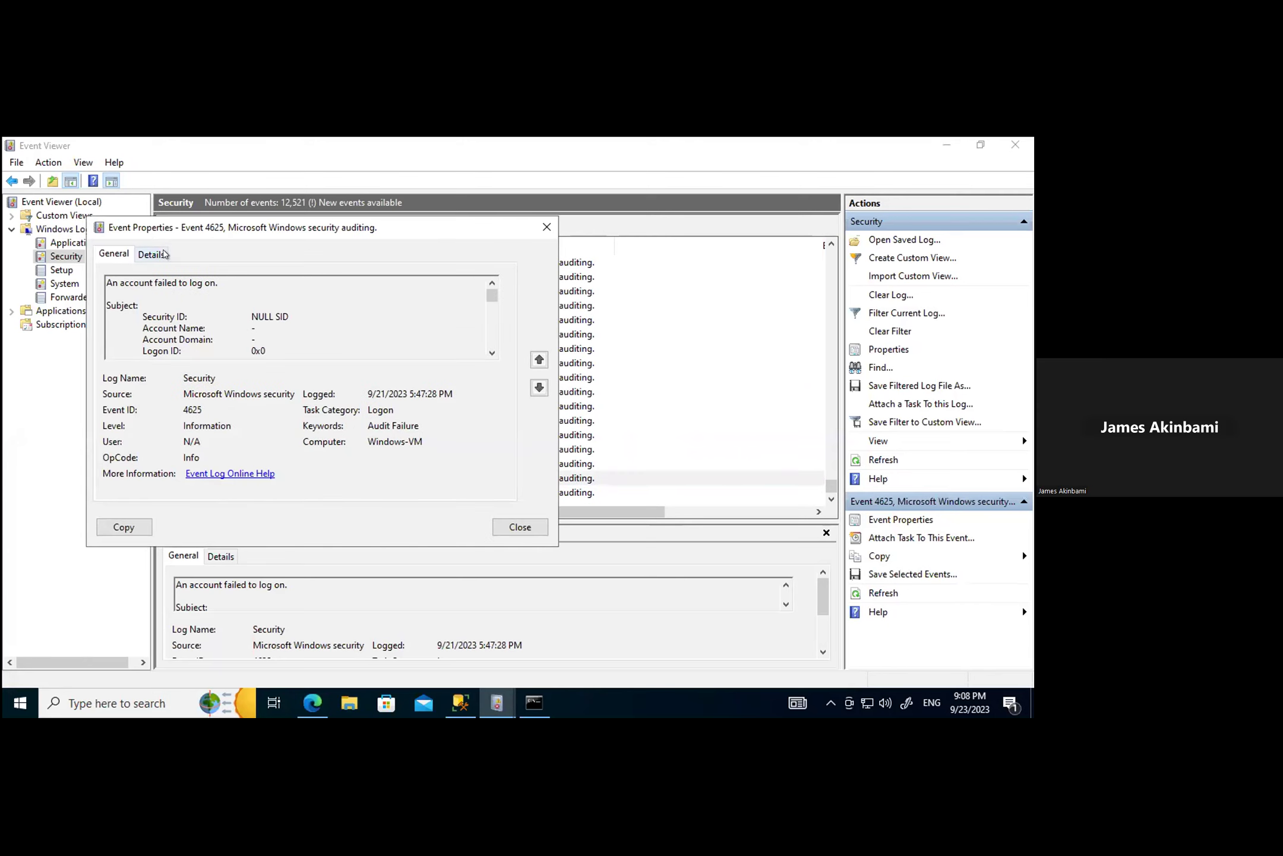
click(150, 254)
scroll(309, 433, down, 5)
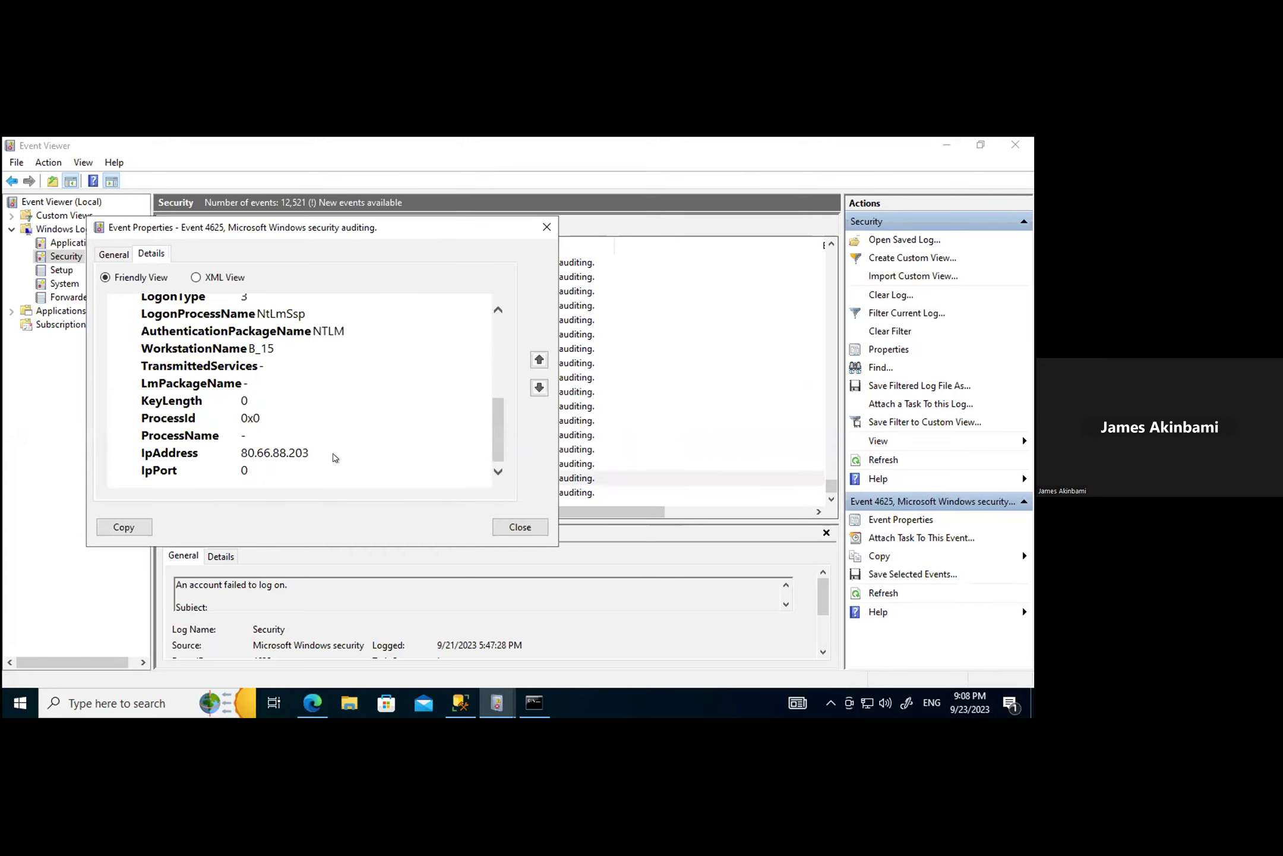
scroll(327, 455, down, 1)
drag(309, 452, 229, 447)
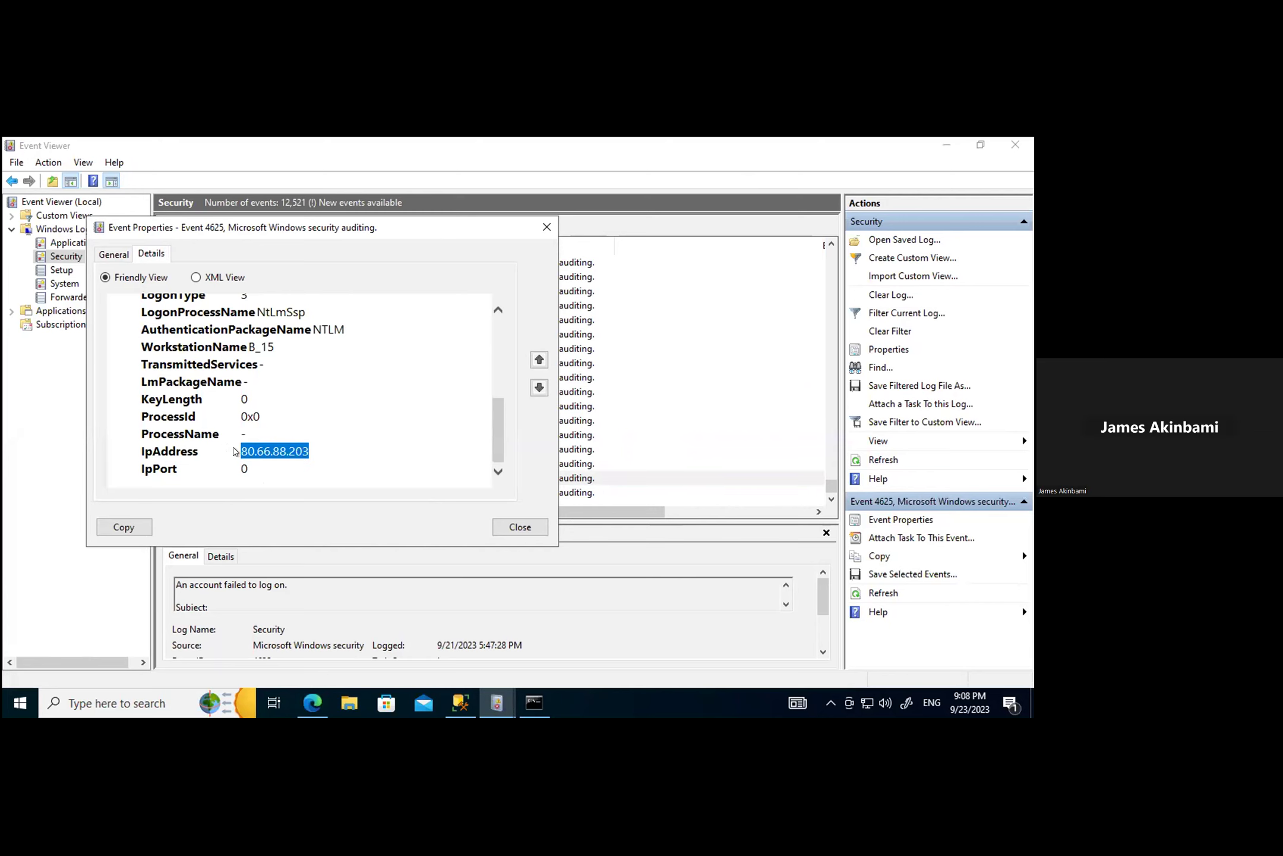
click(546, 229)
Step: Rerun the IPVoid Whois check for 80.66.88.203, which returns 'Captcha is not valid.'
mouse_move(311, 702)
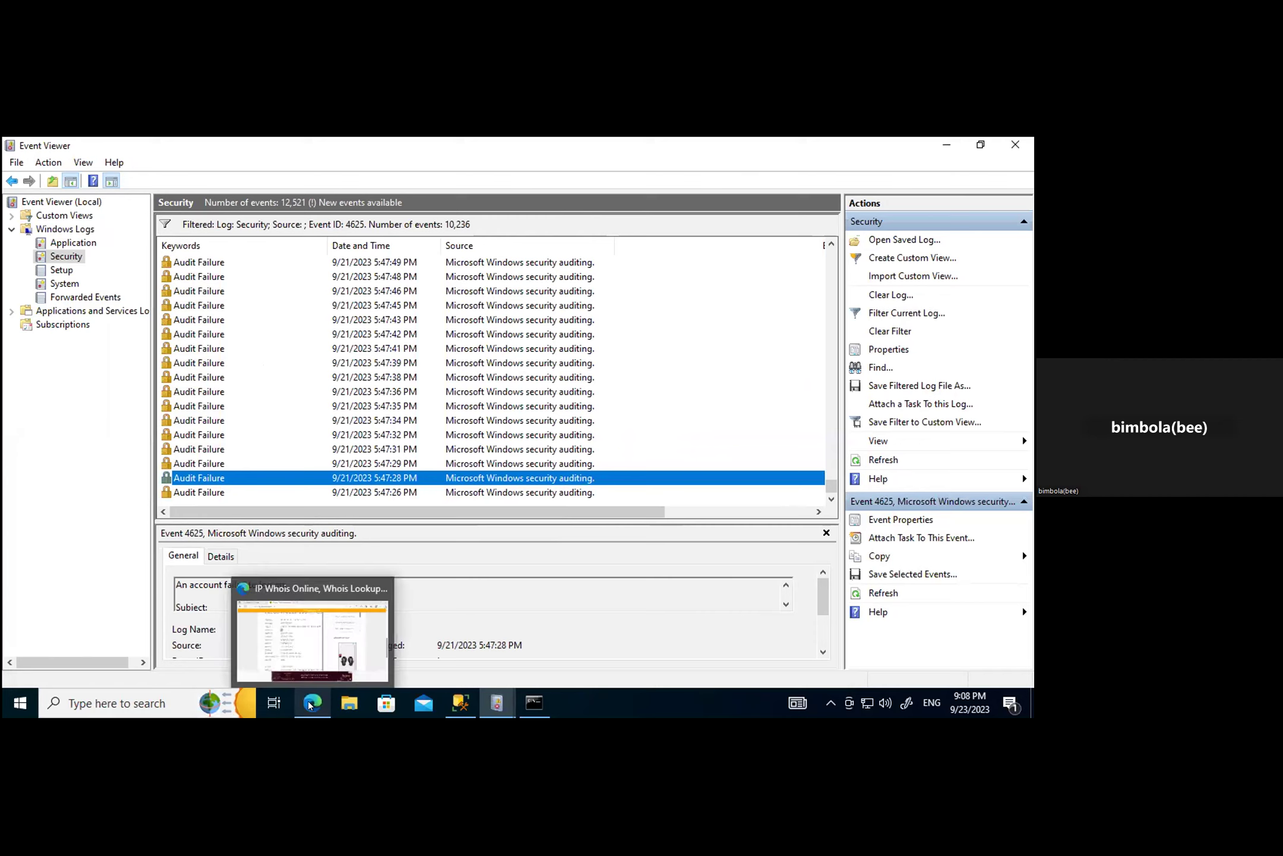
click(297, 632)
scroll(371, 437, up, 2)
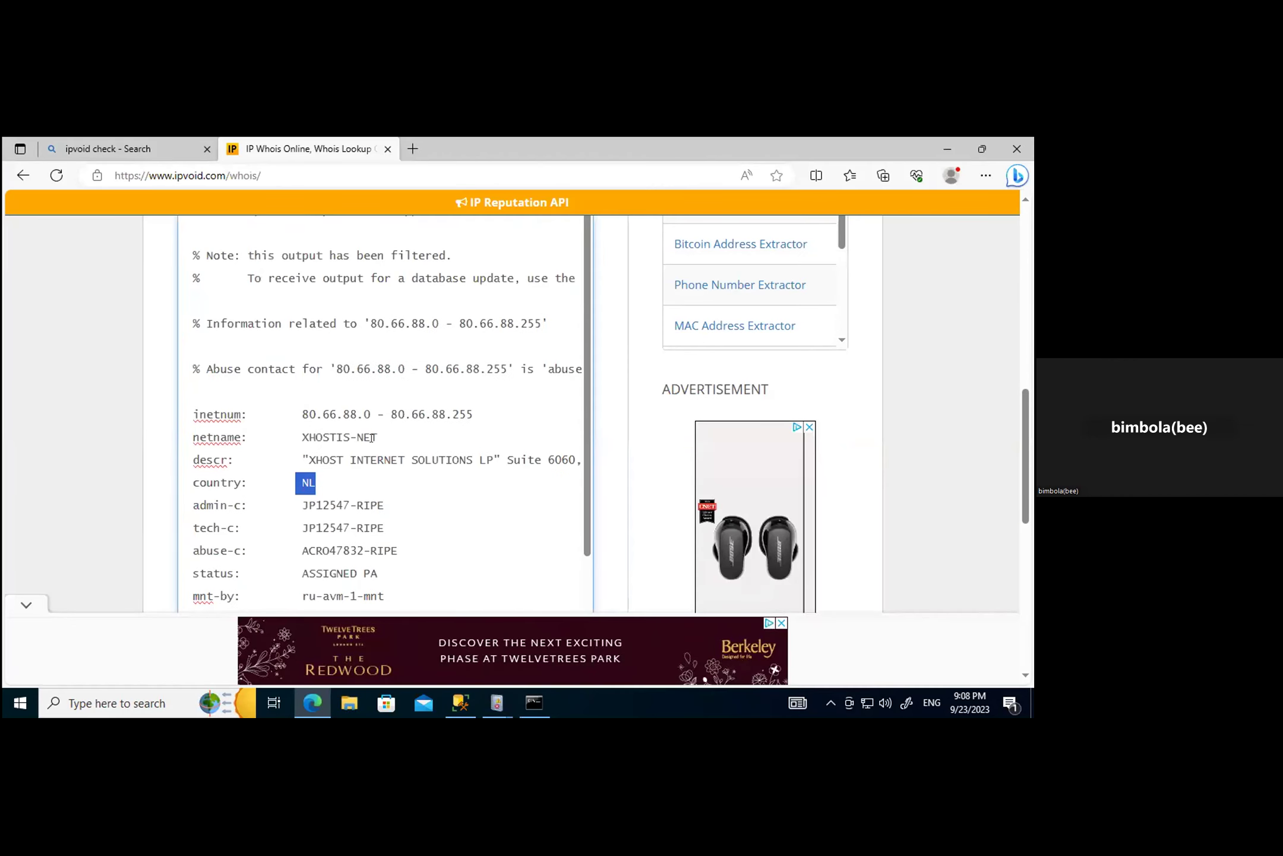
scroll(365, 437, up, 10)
scroll(415, 461, down, 4)
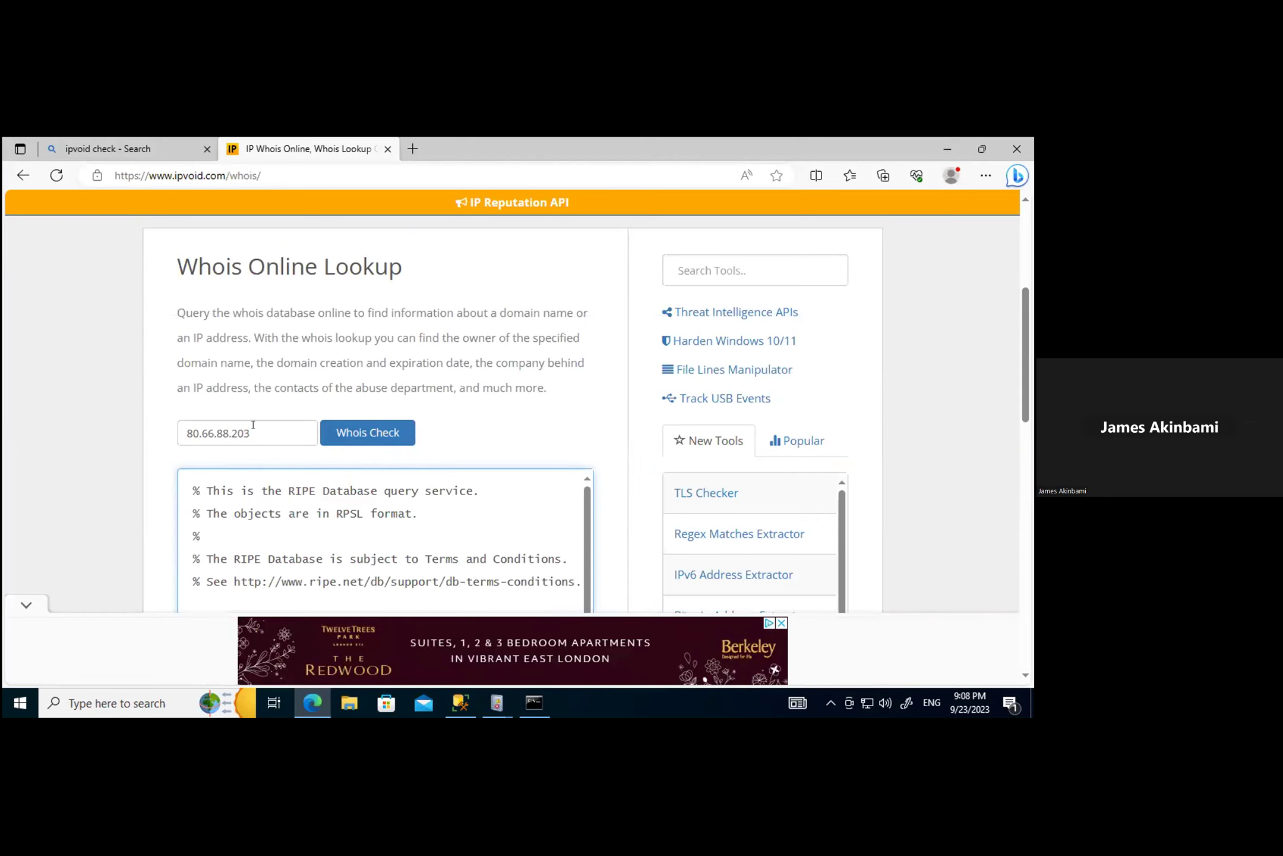
drag(253, 425, 143, 432)
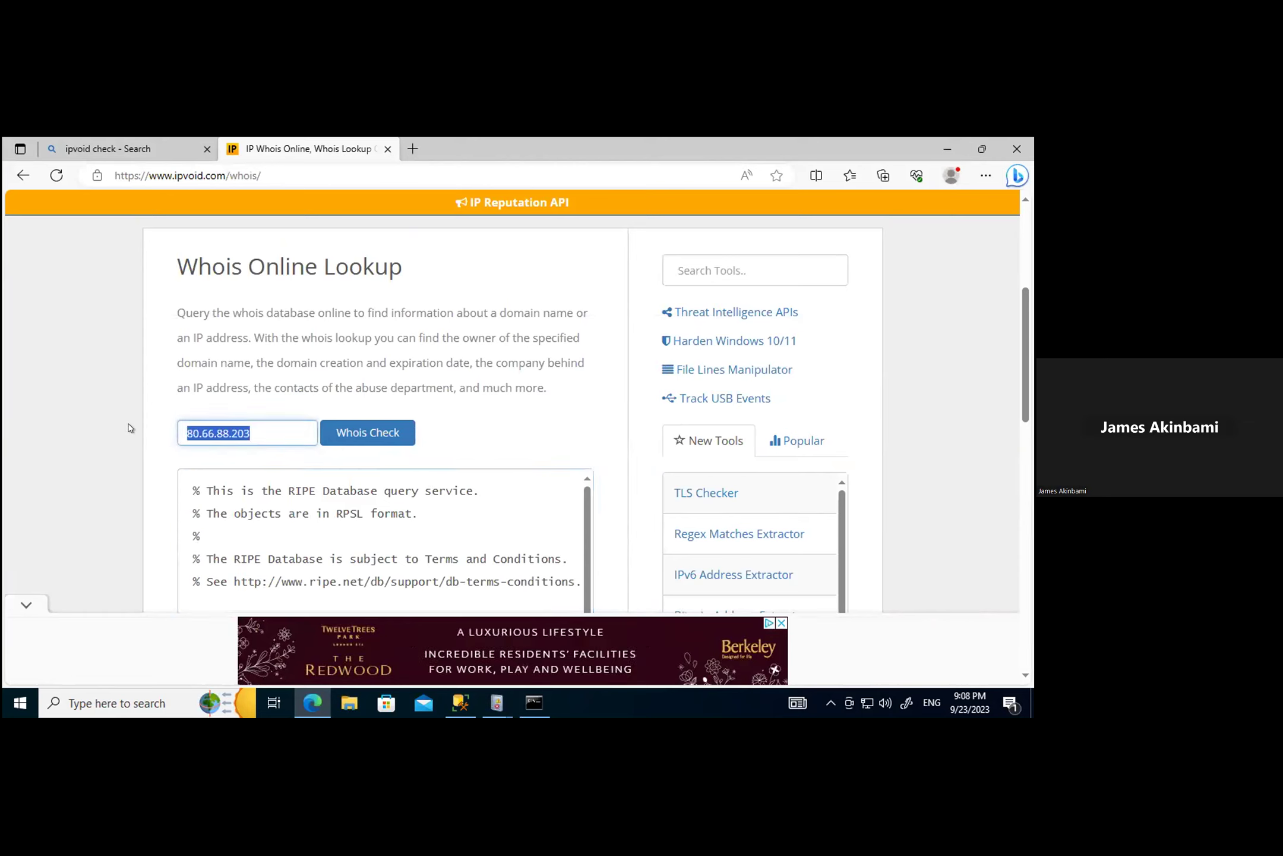
click(348, 434)
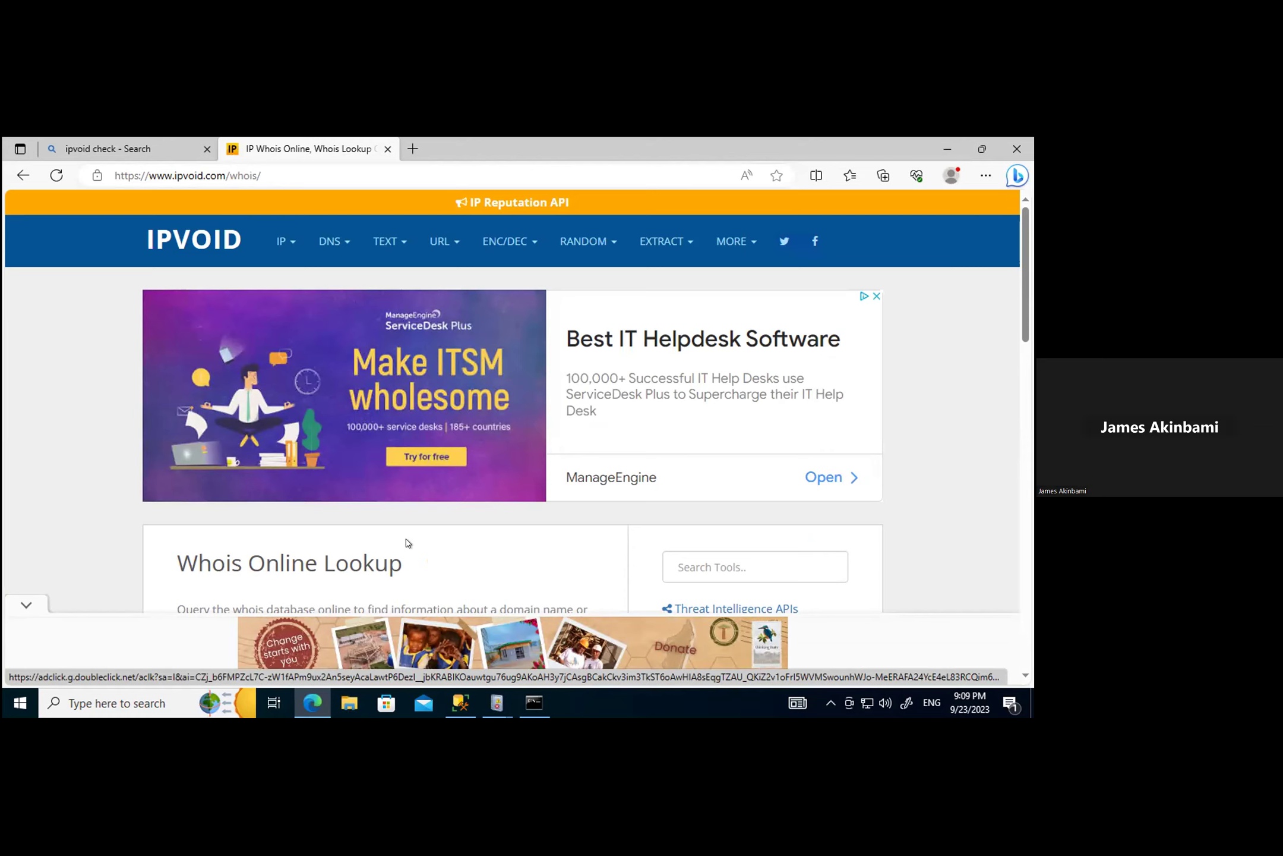
scroll(624, 605, down, 5)
scroll(624, 604, down, 4)
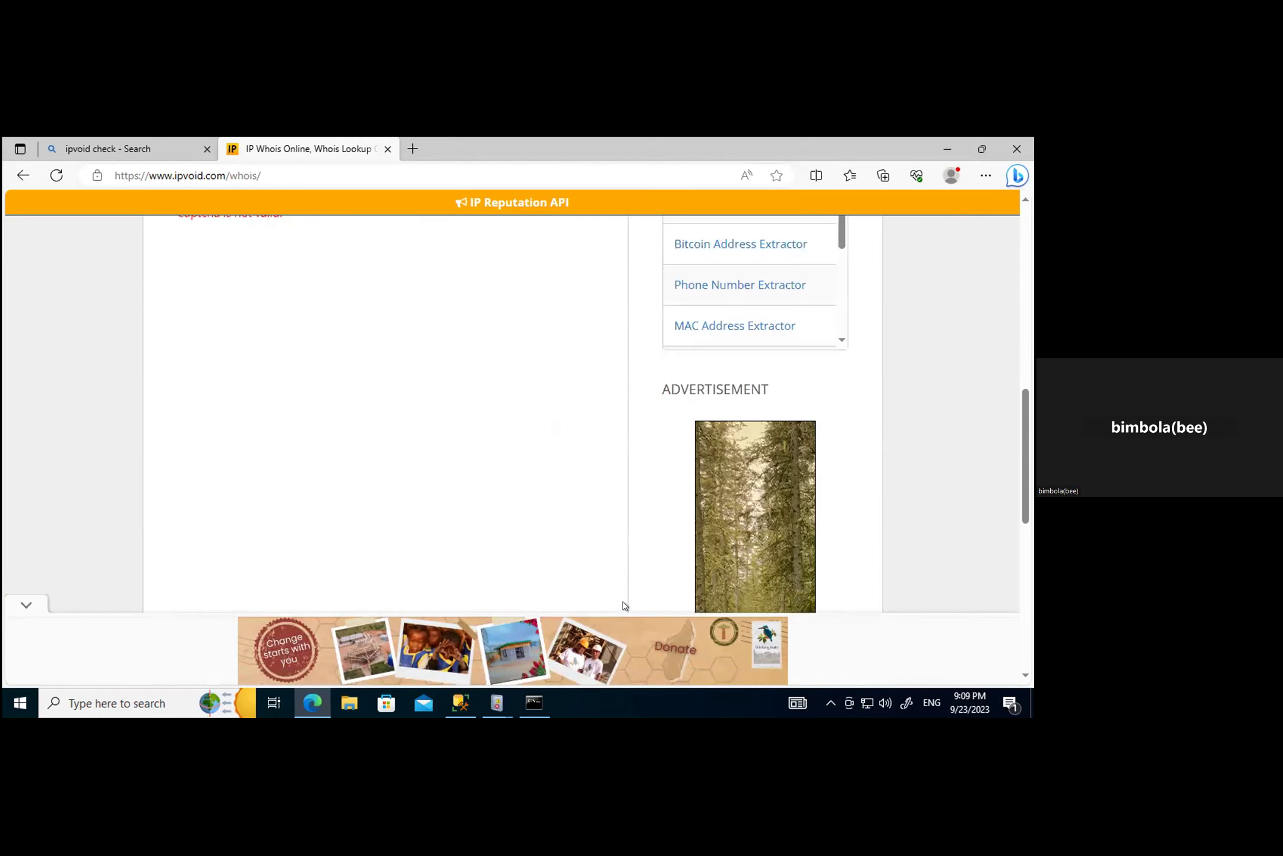
scroll(624, 605, up, 5)
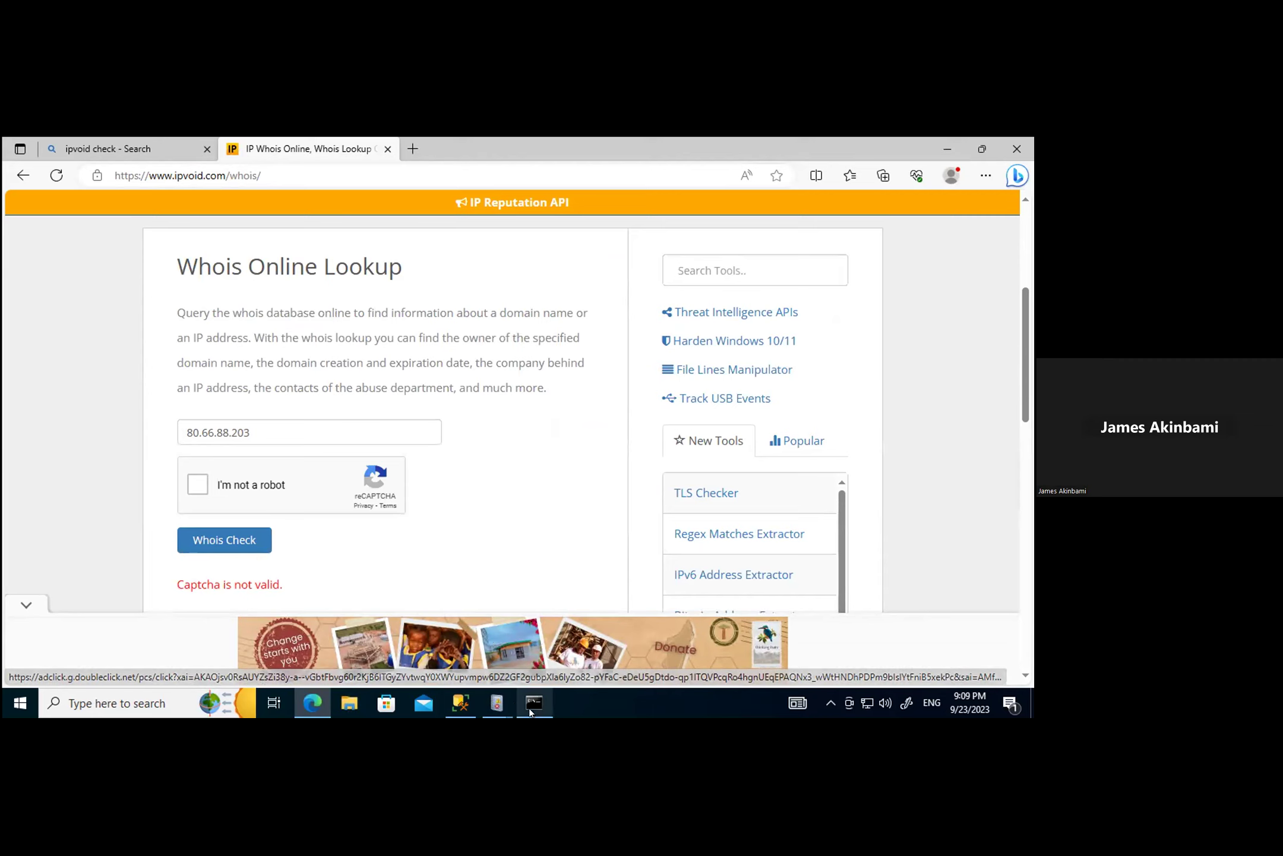
click(495, 701)
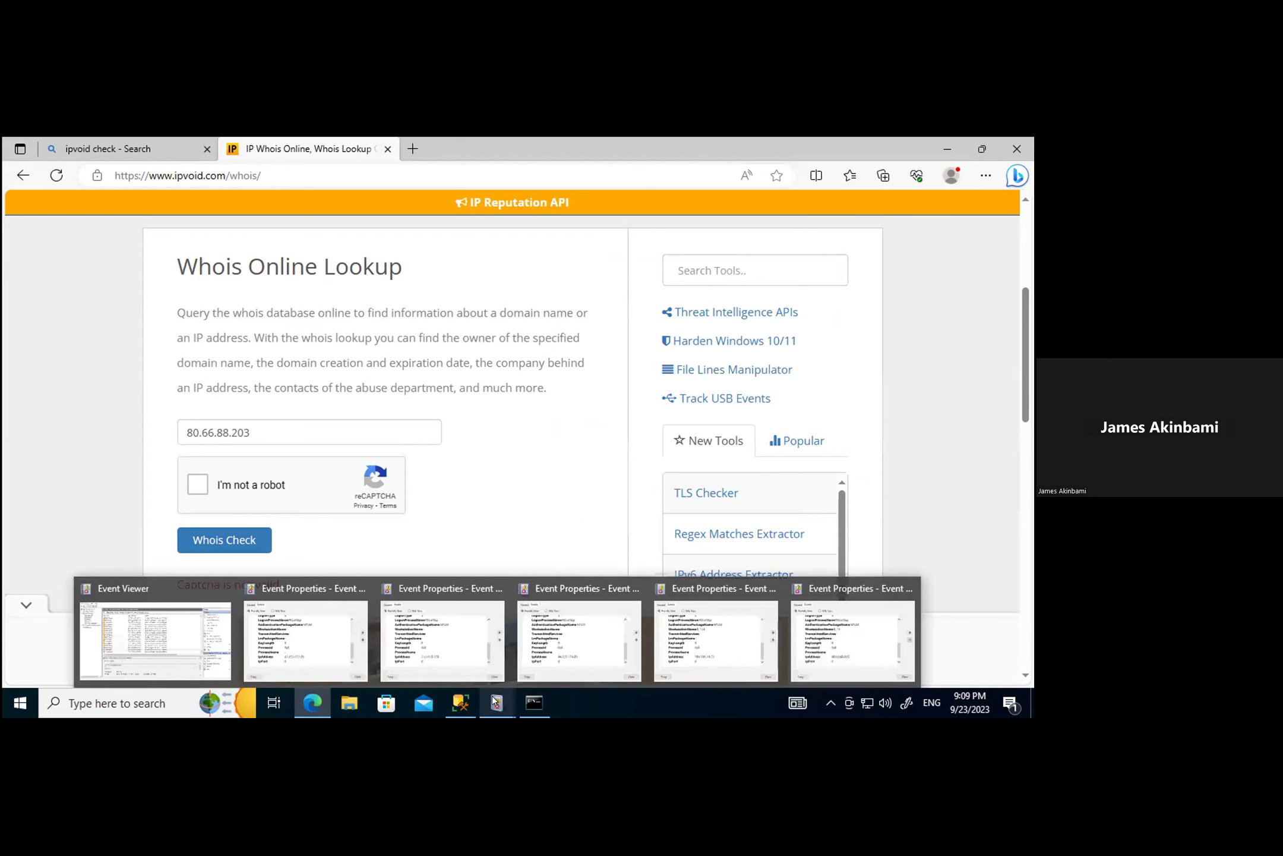
Step: Check the source IP in the 5:47:29, 5:47:31 and 5:47:32 PM failed-logon events
click(168, 639)
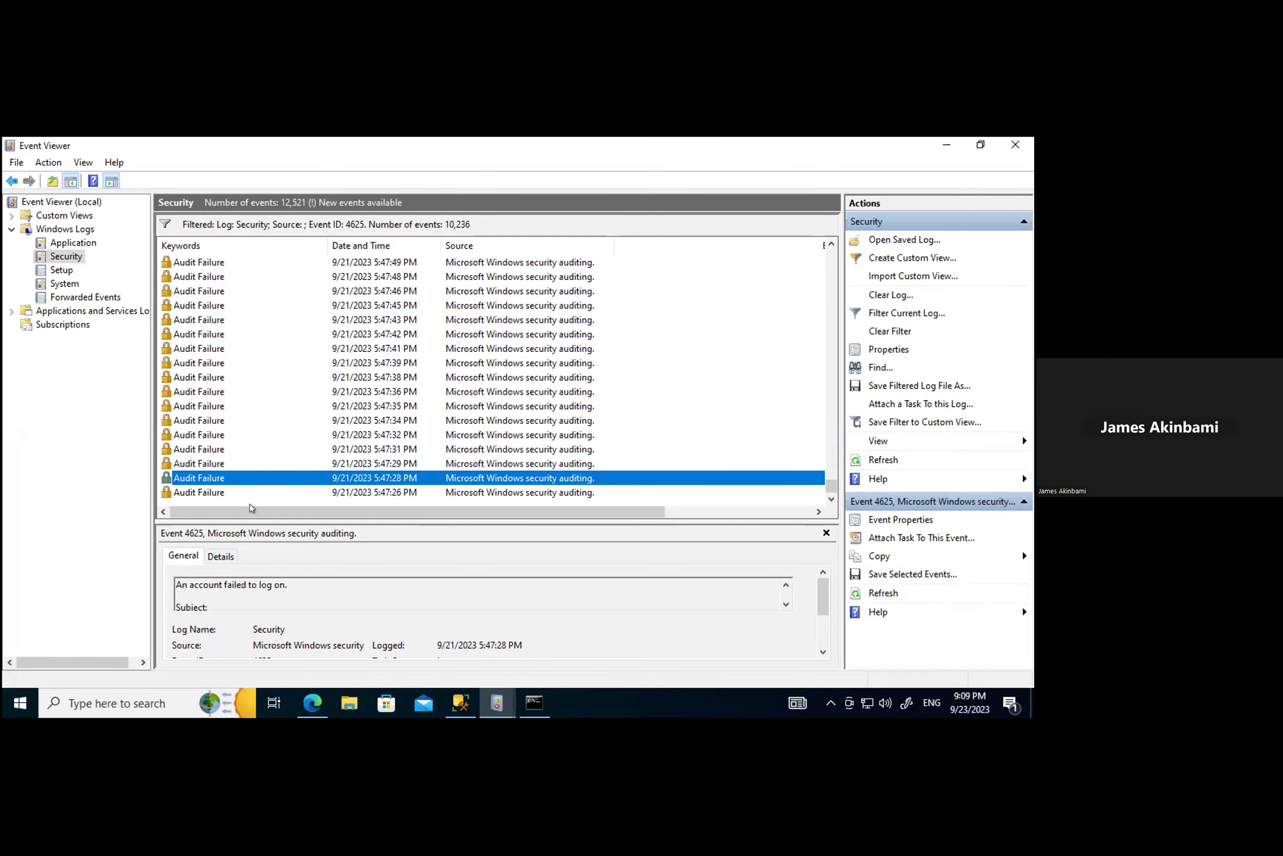
double_click(202, 462)
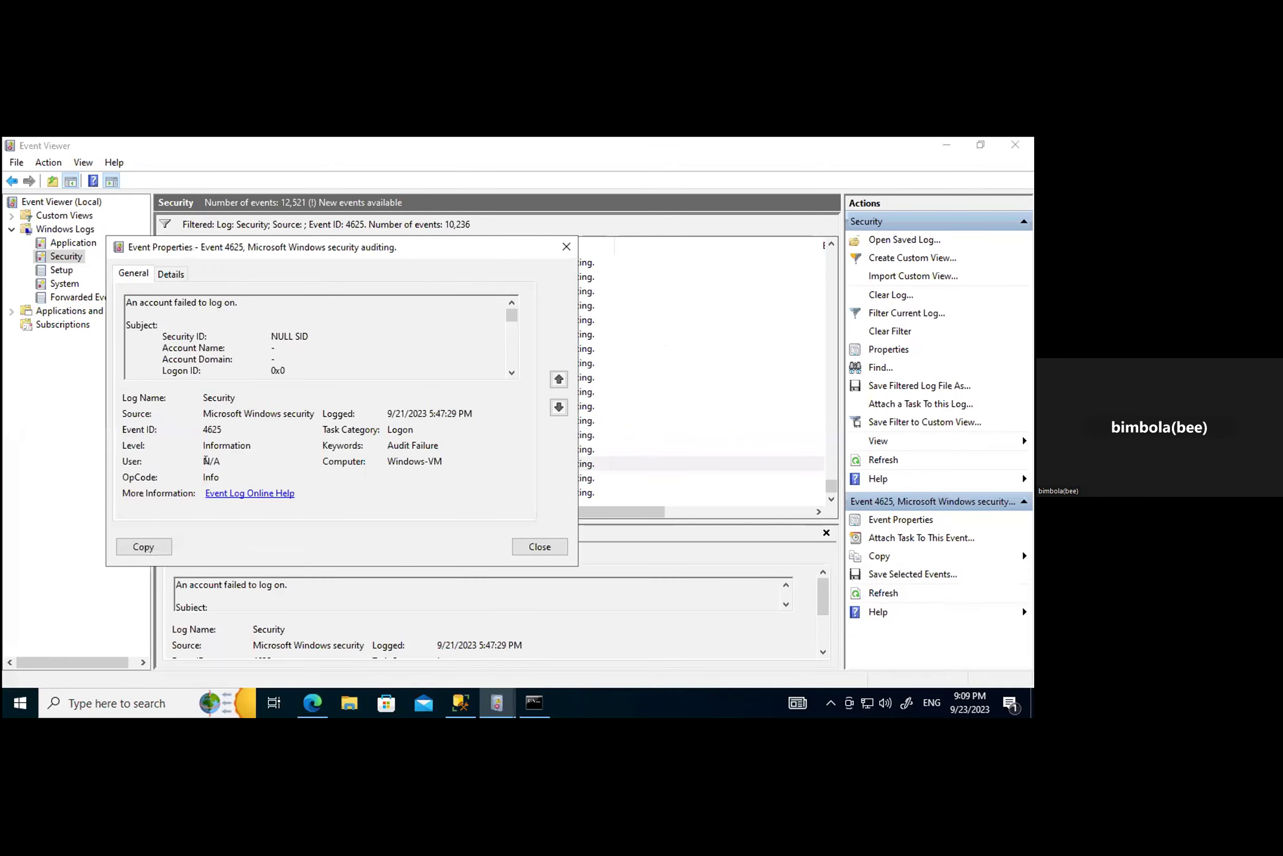
click(160, 274)
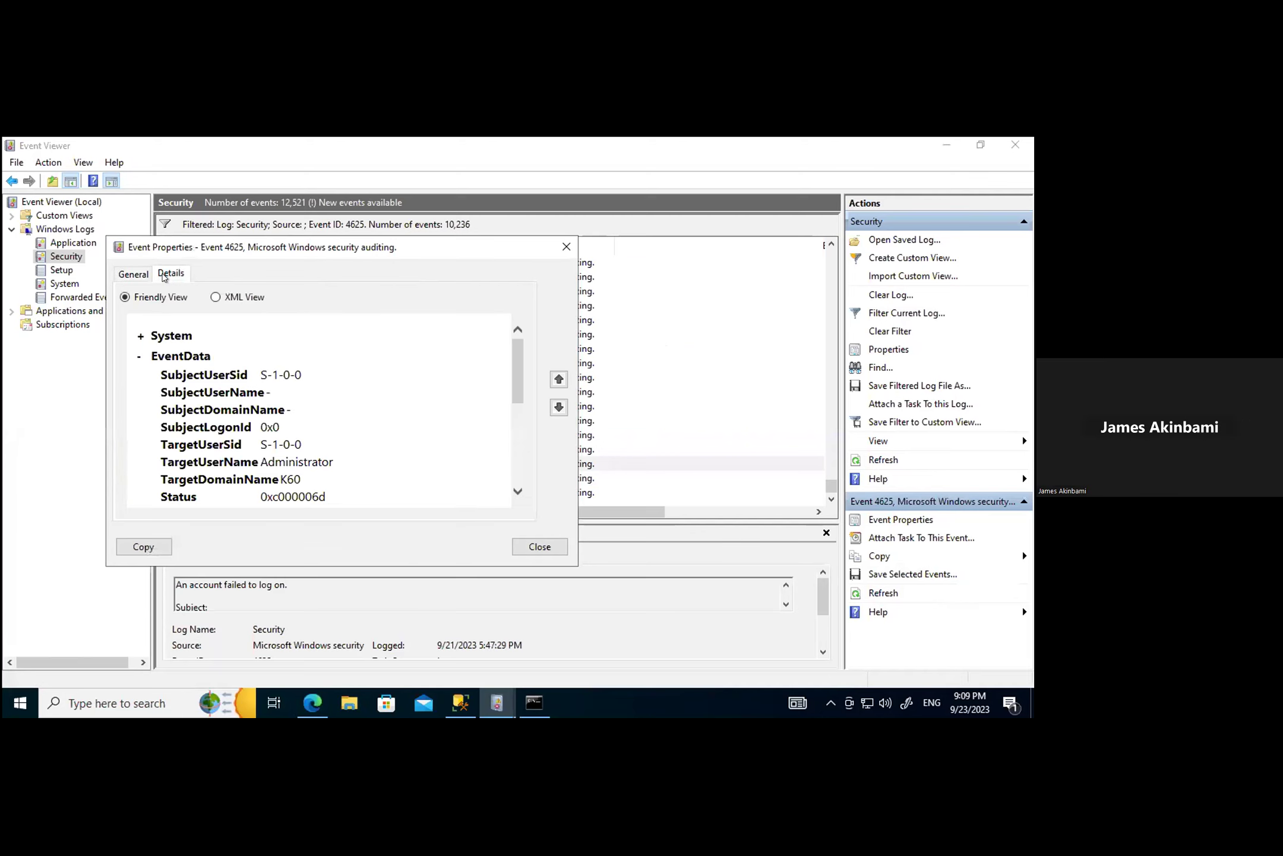
scroll(313, 423, down, 5)
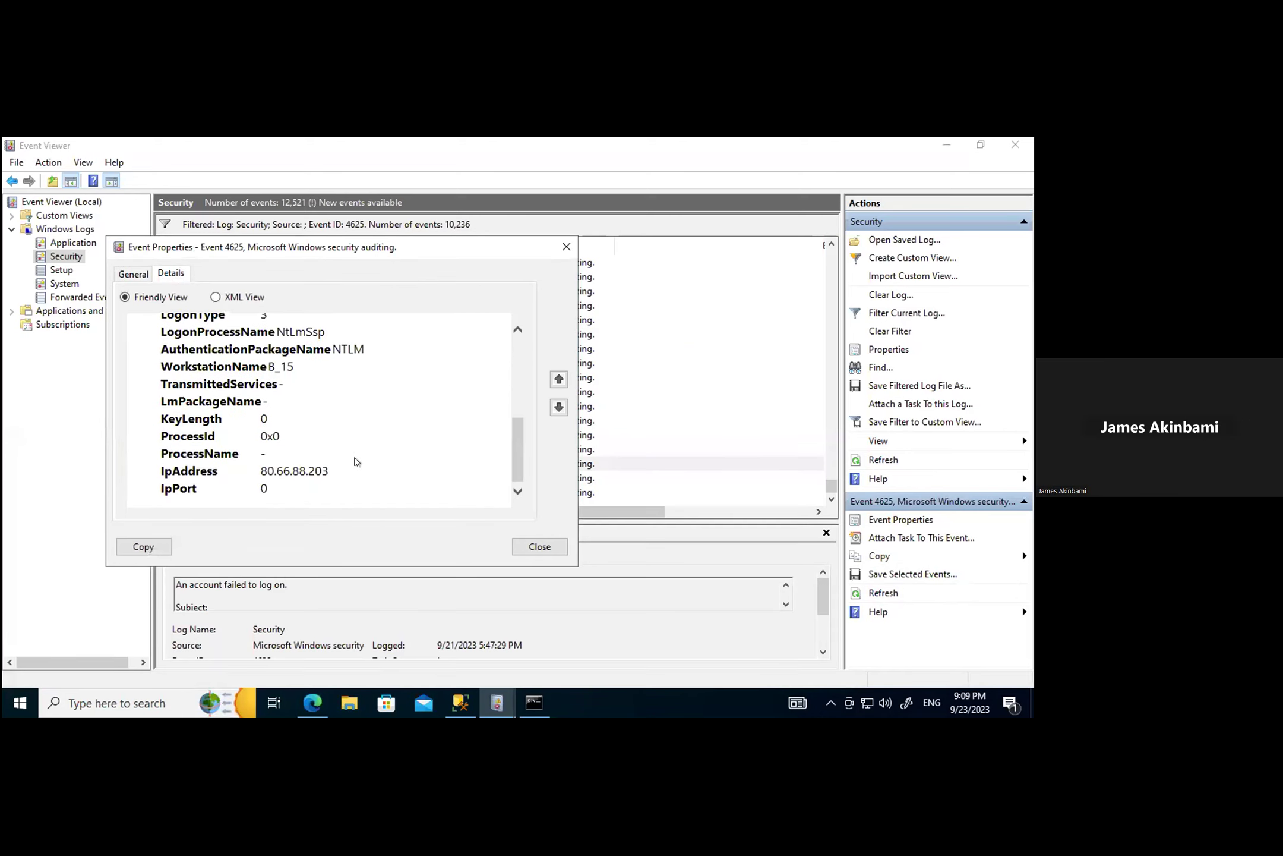
click(538, 547)
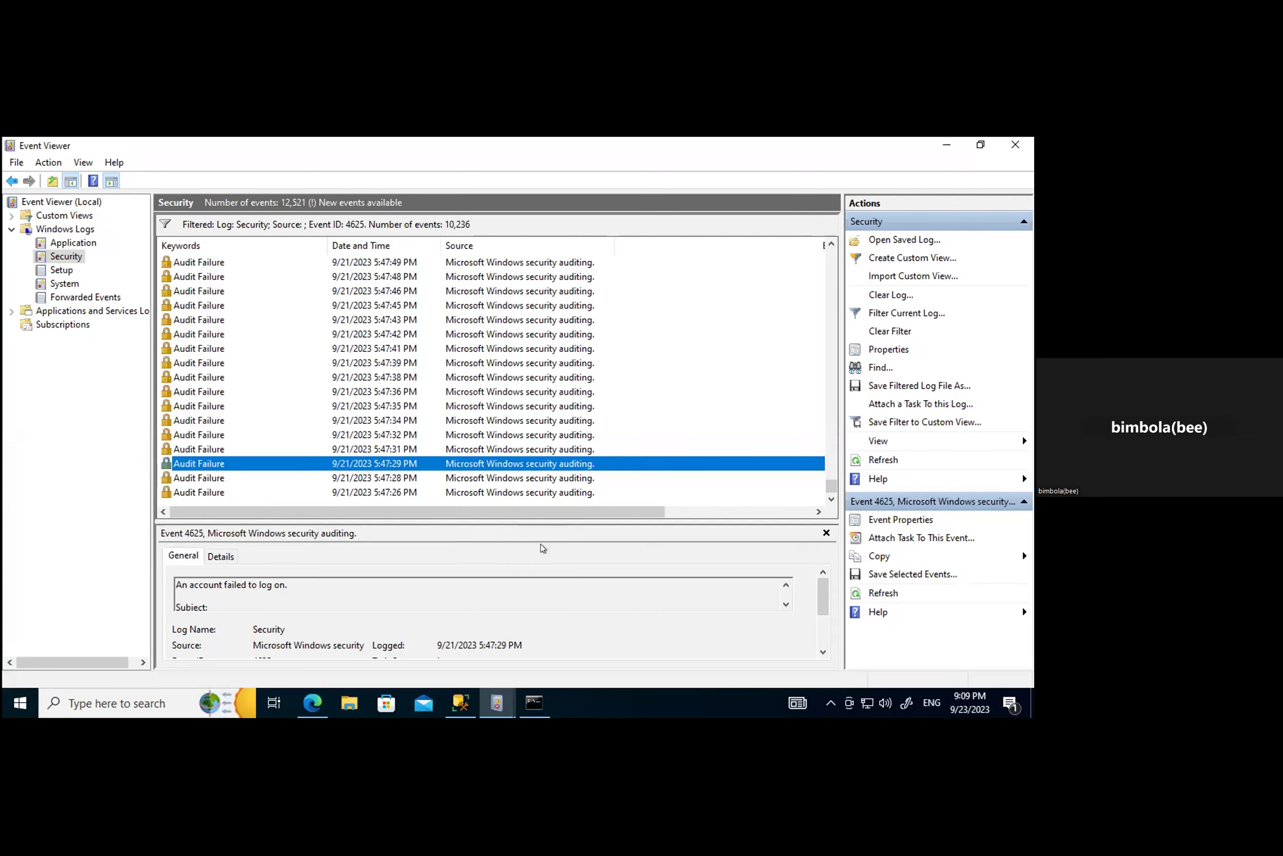
double_click(208, 449)
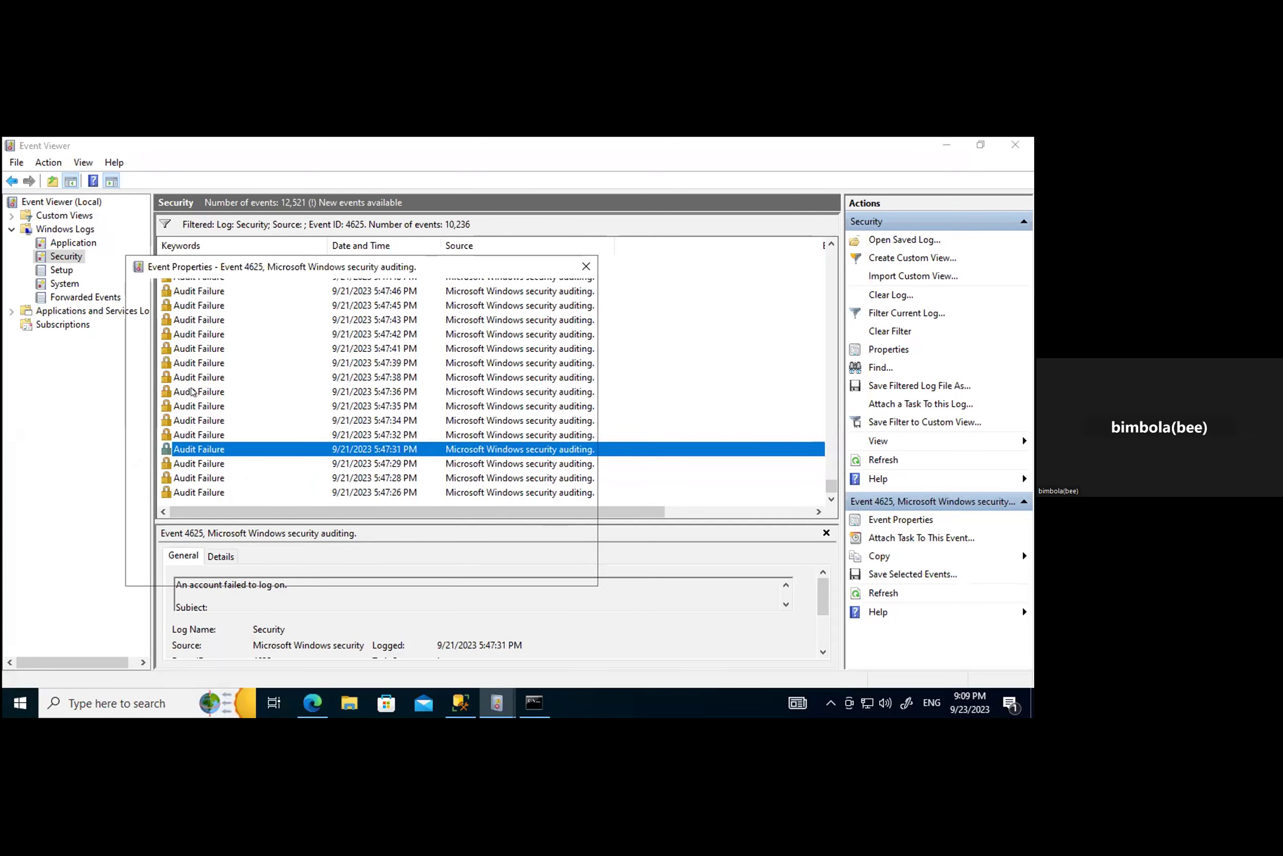
click(197, 295)
scroll(347, 455, down, 5)
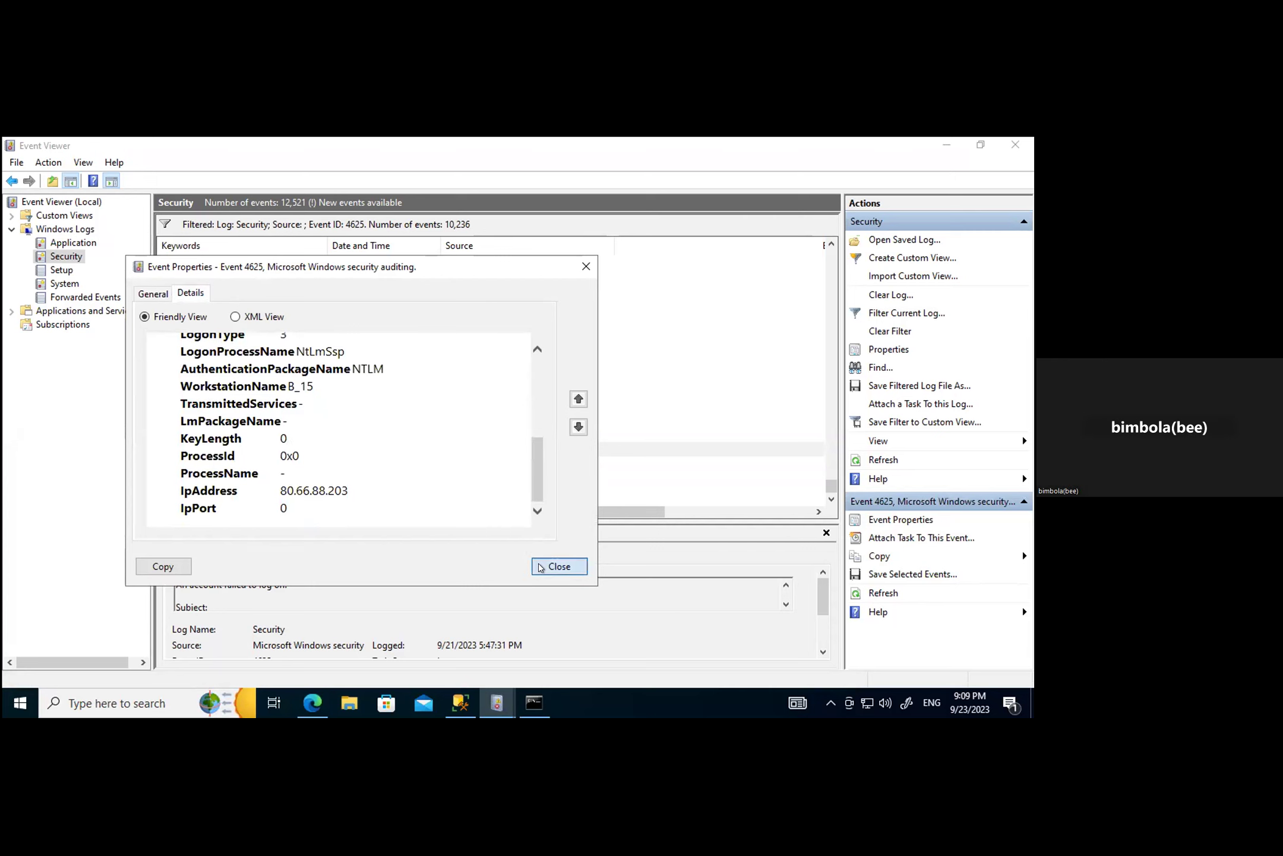
click(541, 566)
double_click(197, 433)
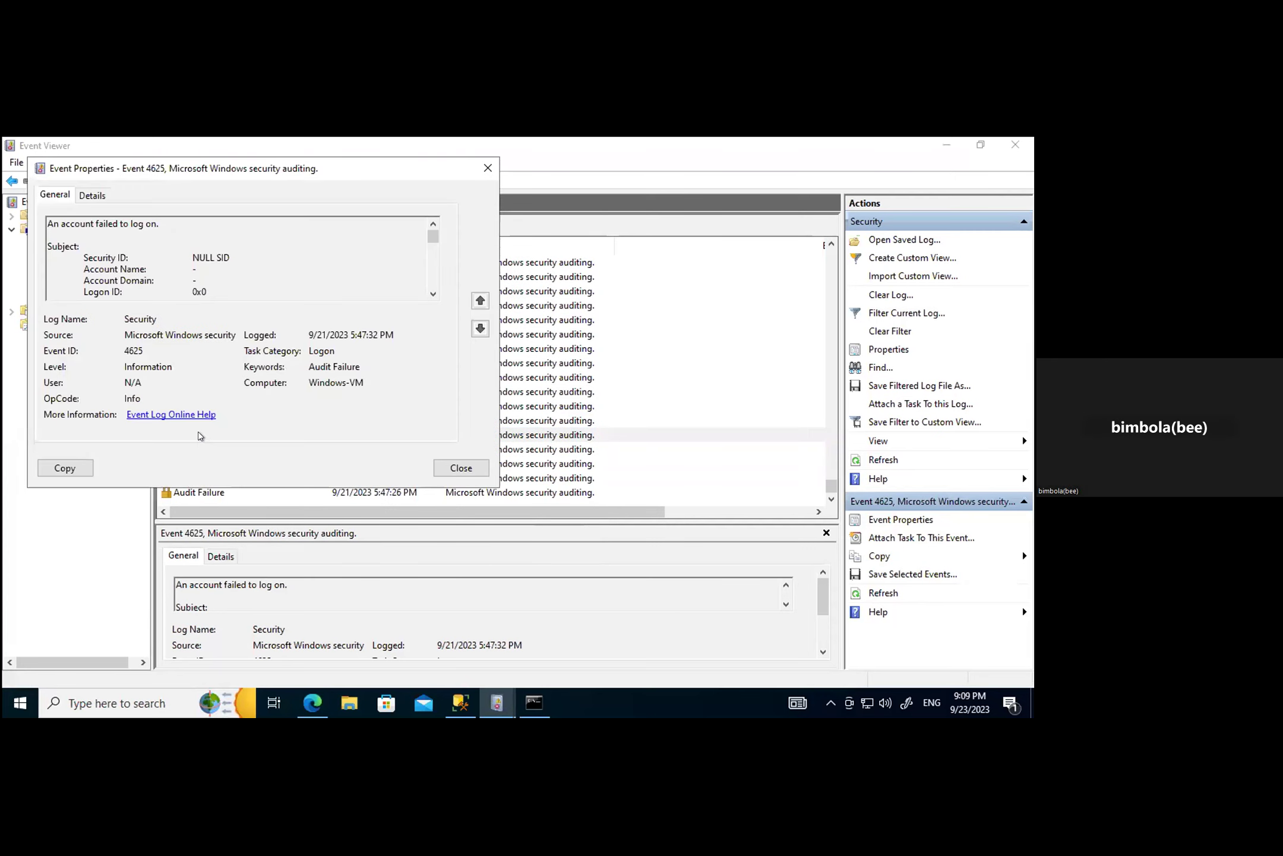
click(91, 196)
scroll(307, 414, down, 5)
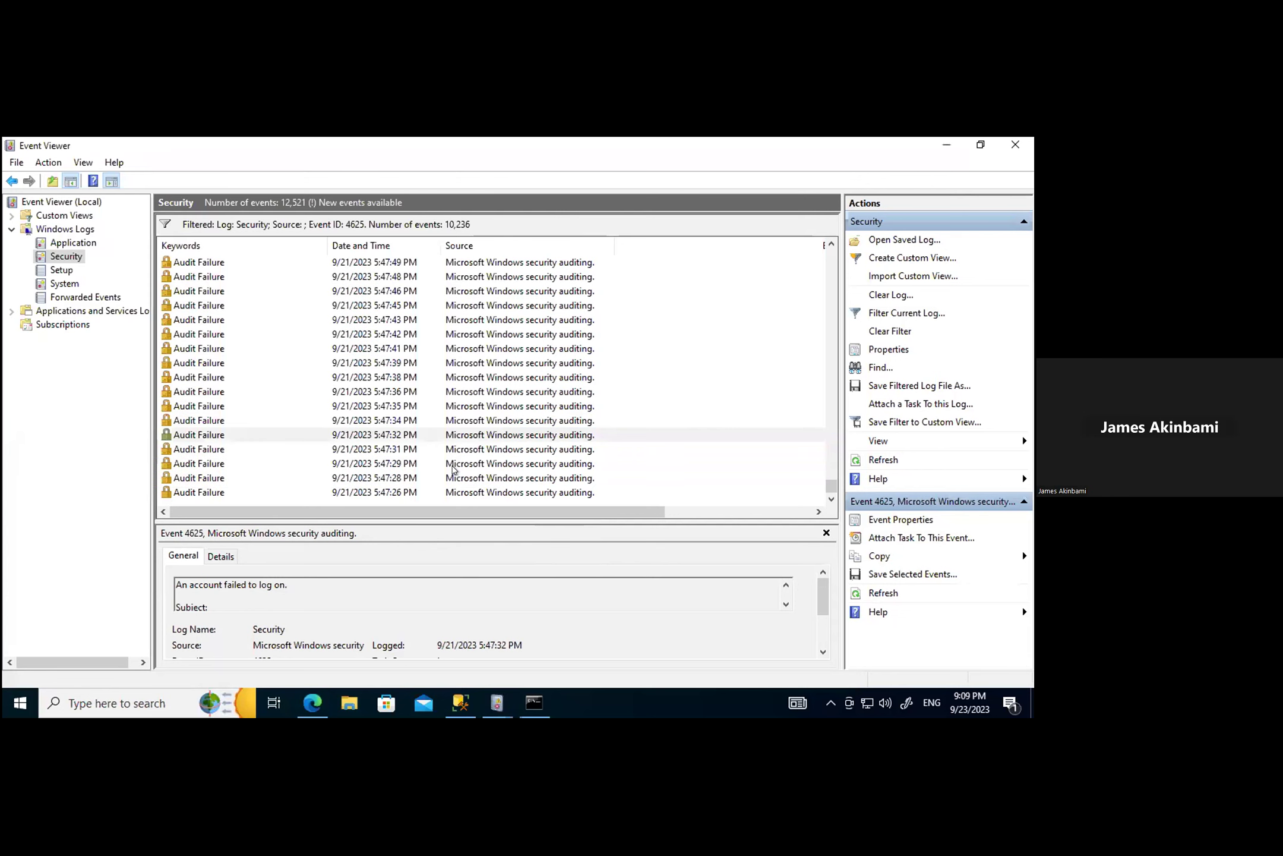
click(455, 467)
Step: Check the source IP in the 5:47:34, 5:47:35 and 5:47:36 PM failed-logon events
double_click(212, 420)
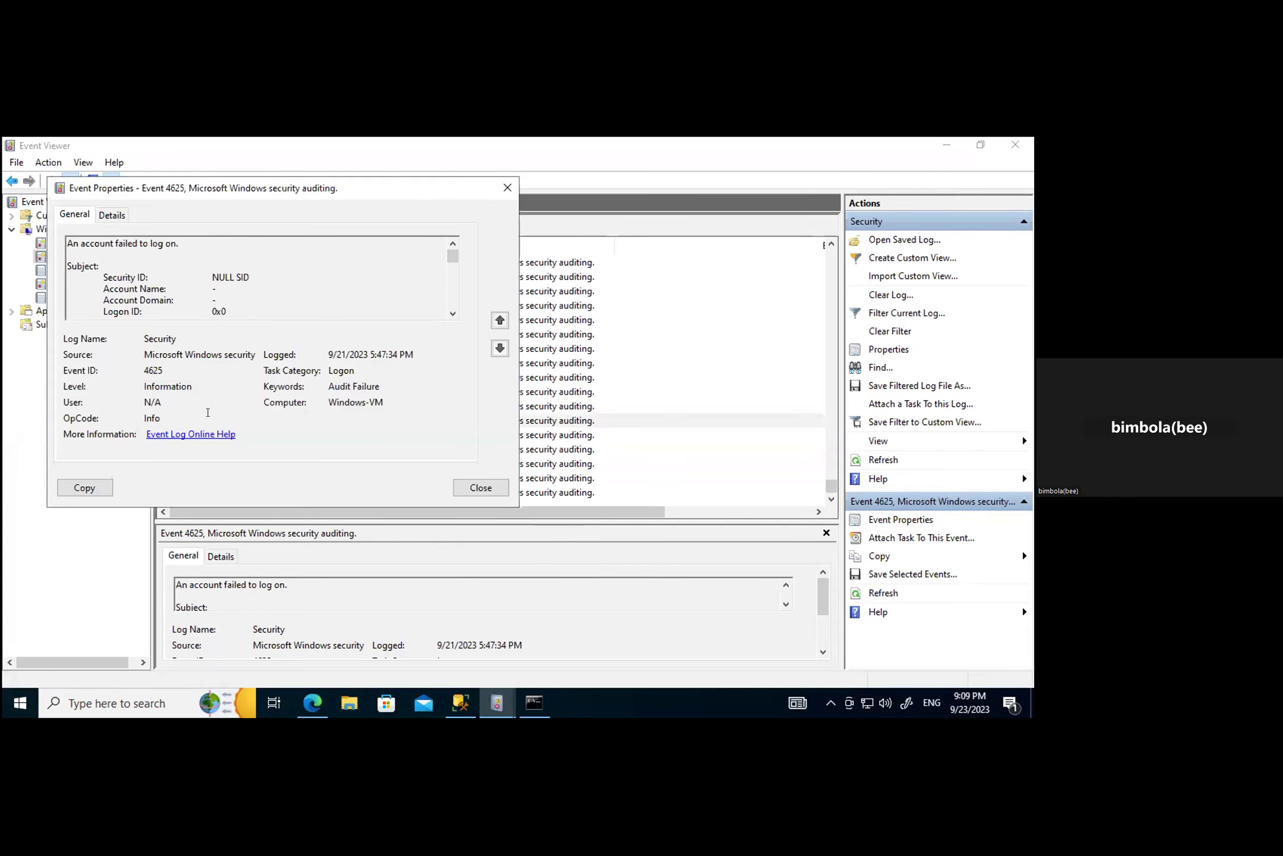
click(113, 214)
scroll(303, 423, down, 5)
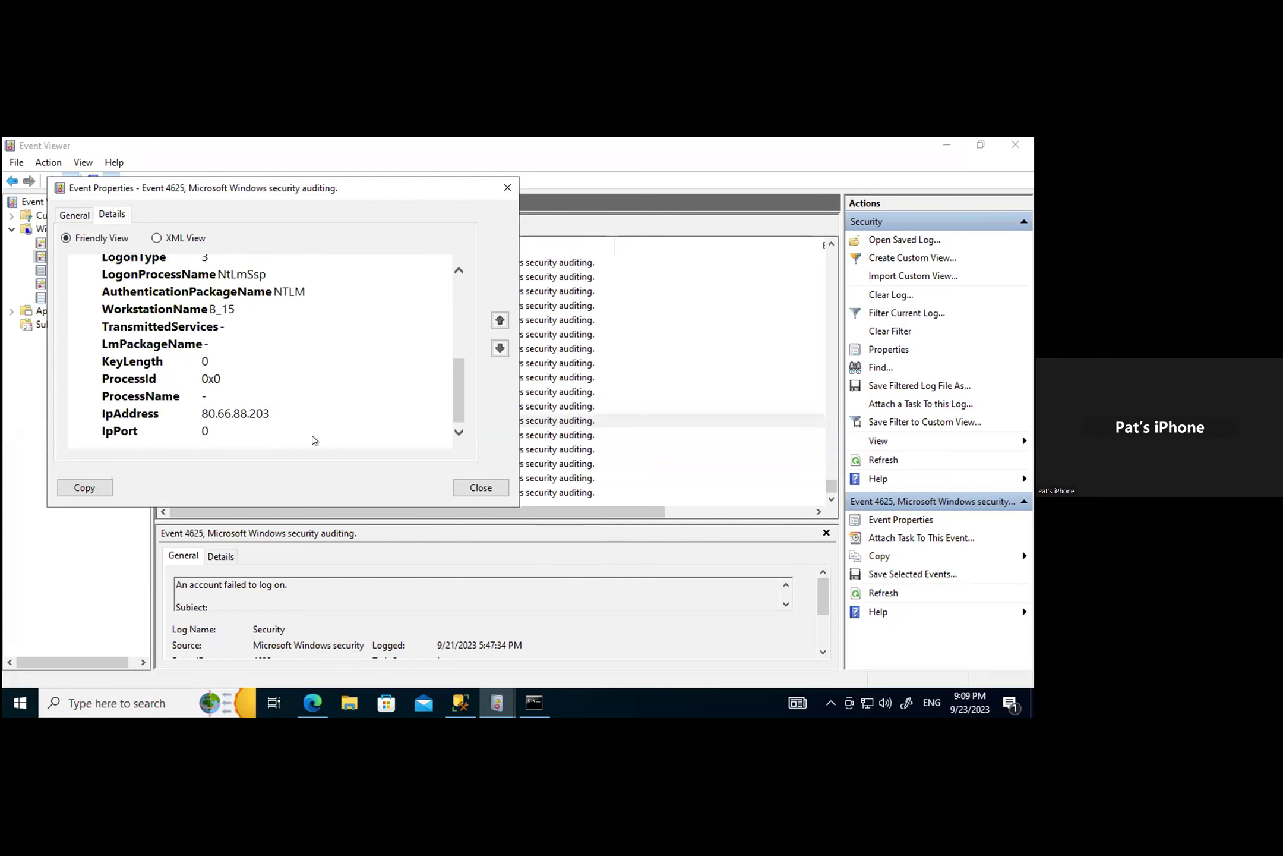
click(482, 487)
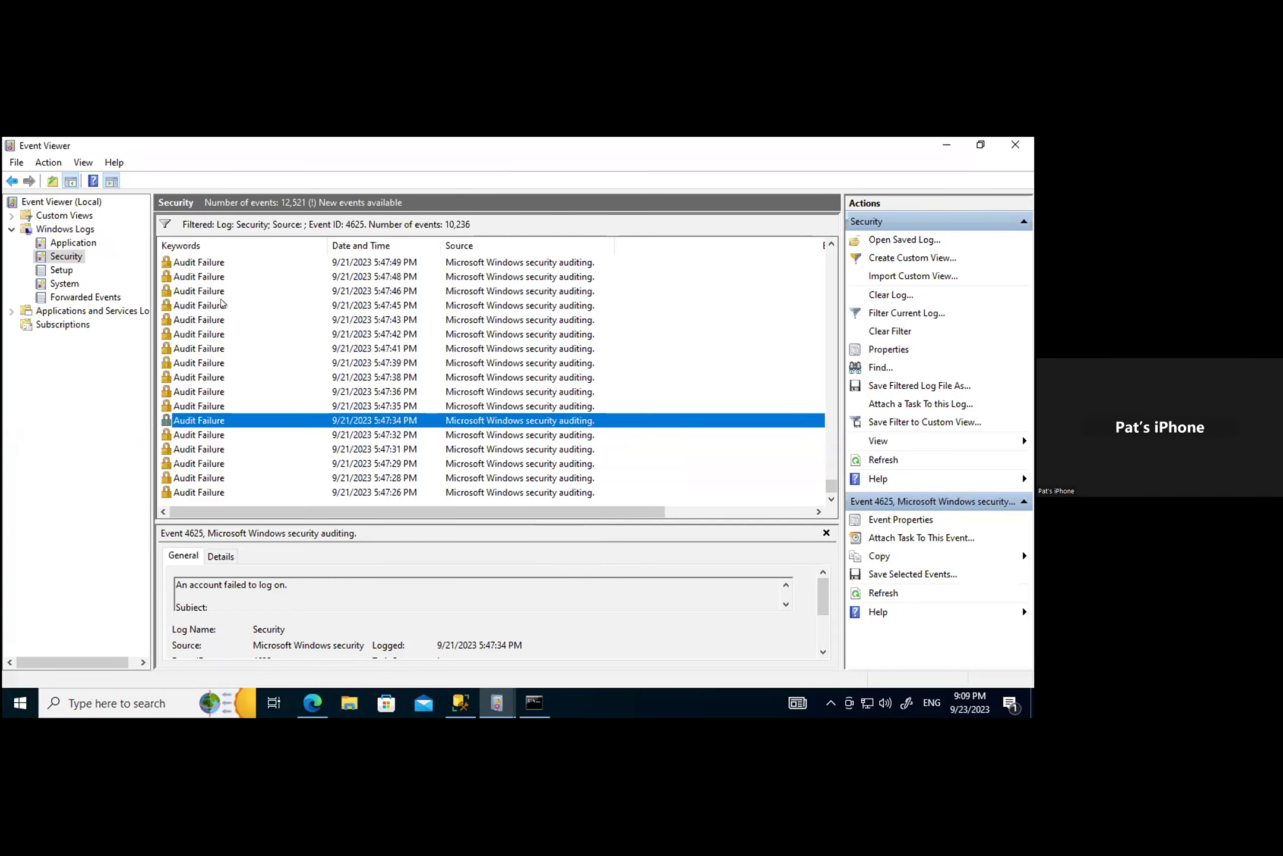
double_click(216, 406)
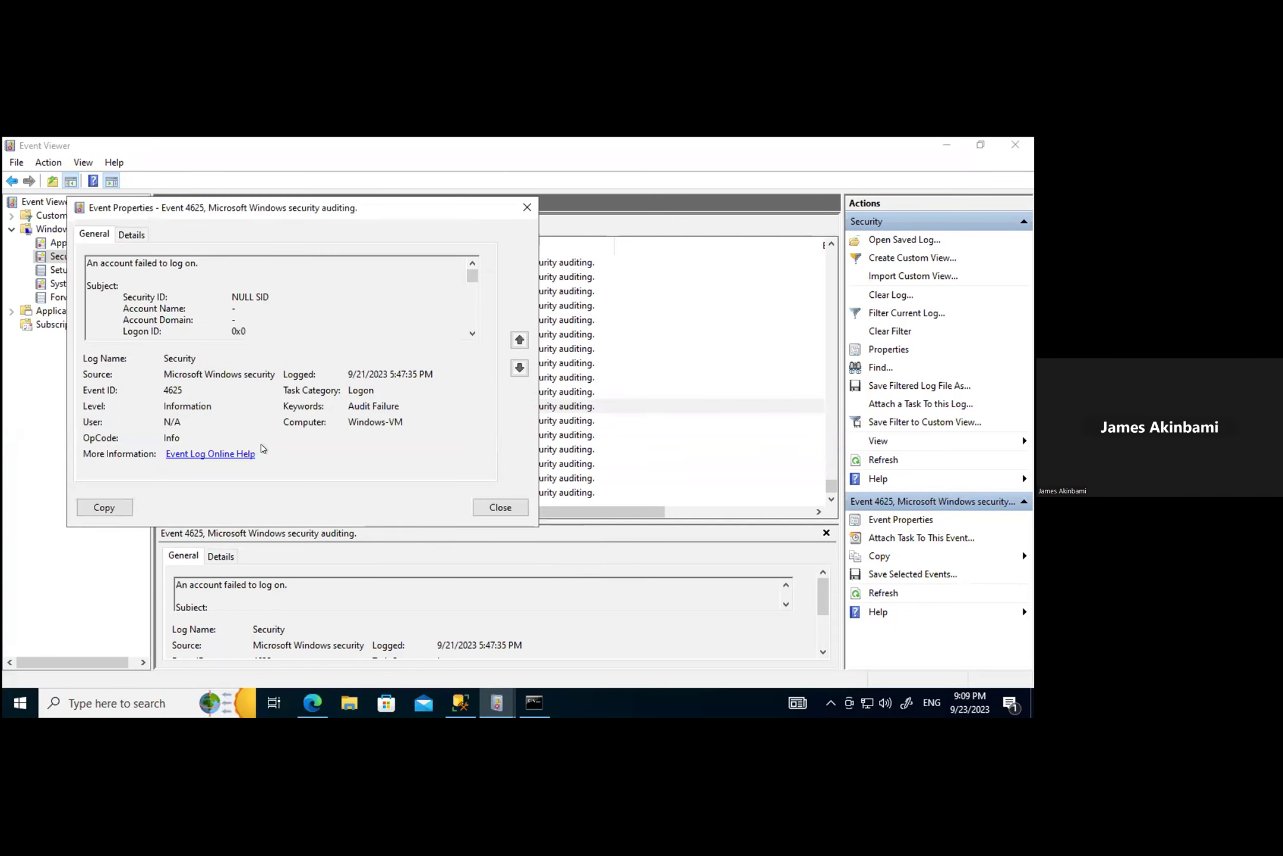
click(130, 234)
scroll(287, 458, down, 4)
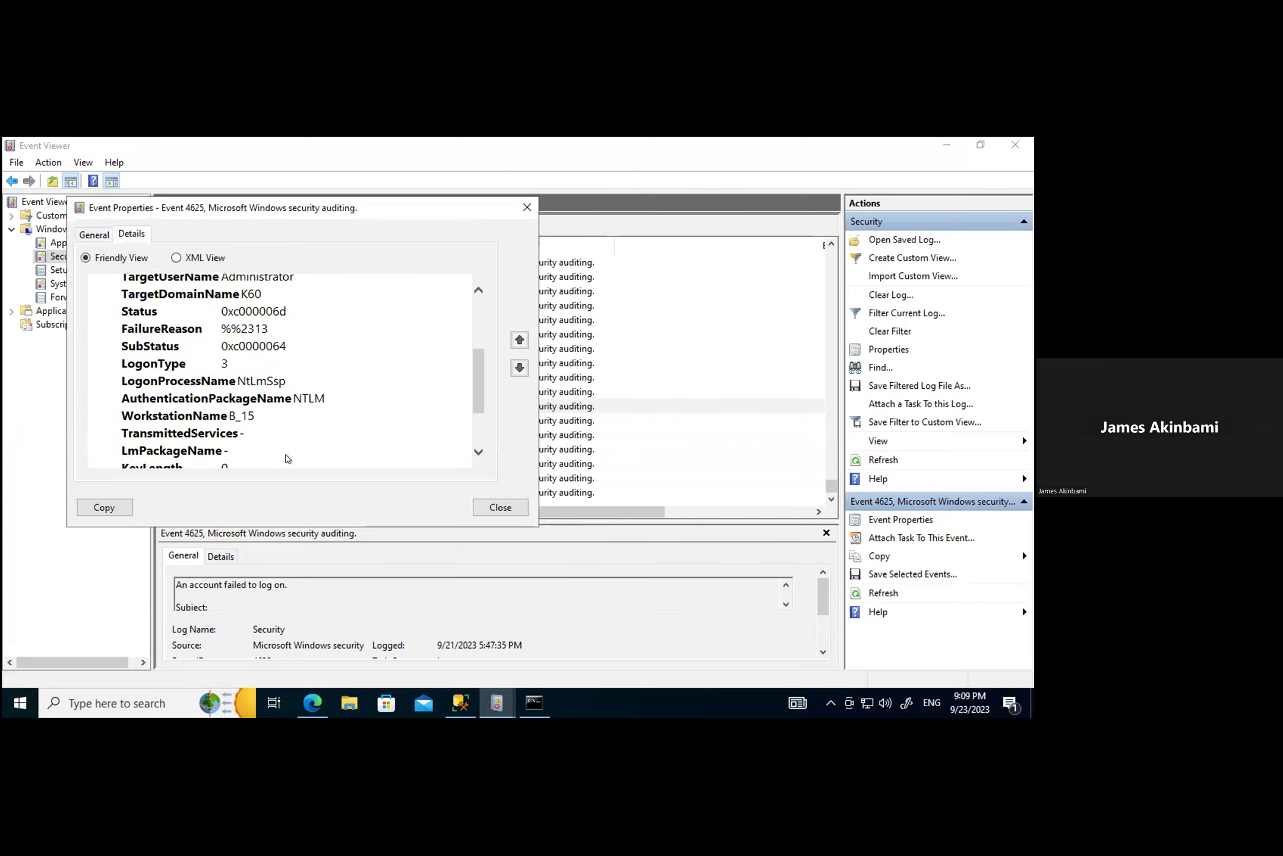
scroll(287, 458, down, 2)
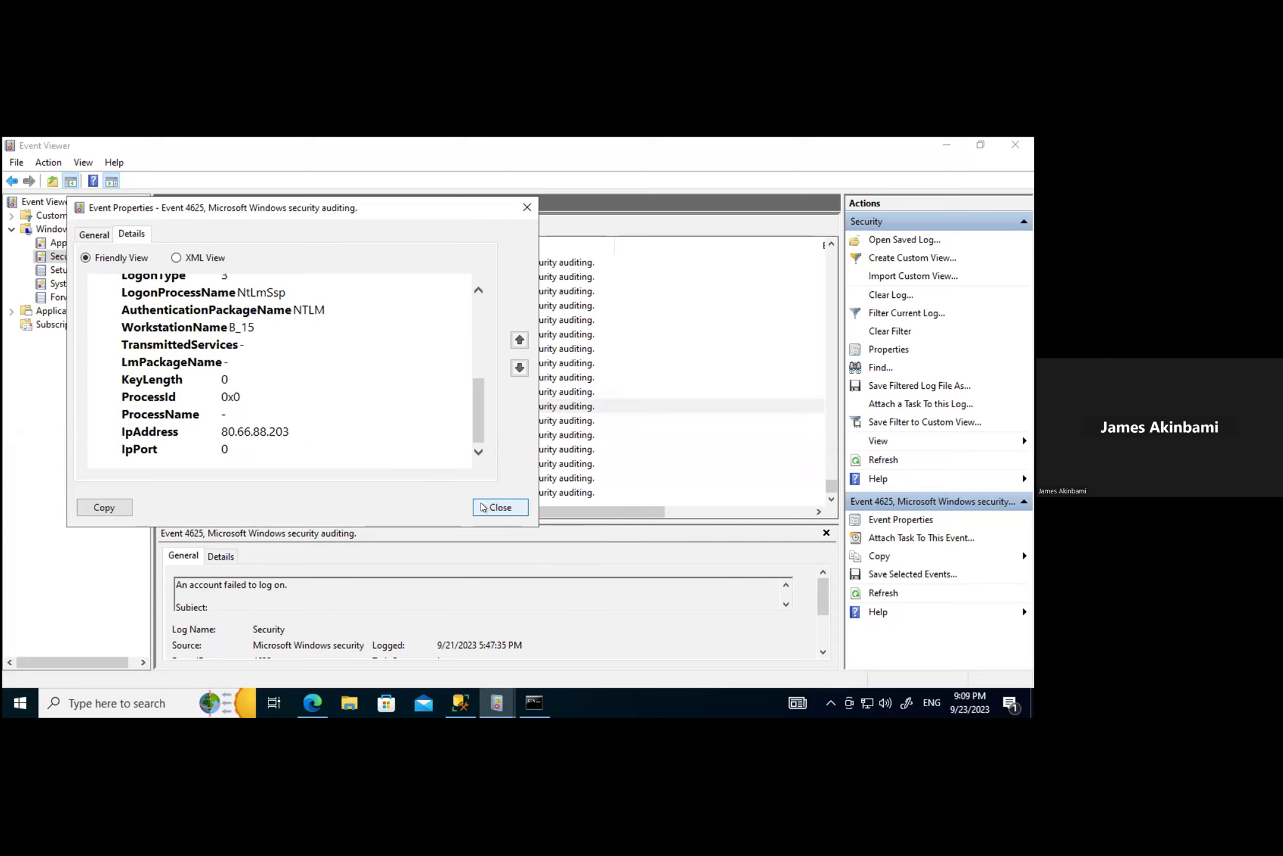
click(483, 506)
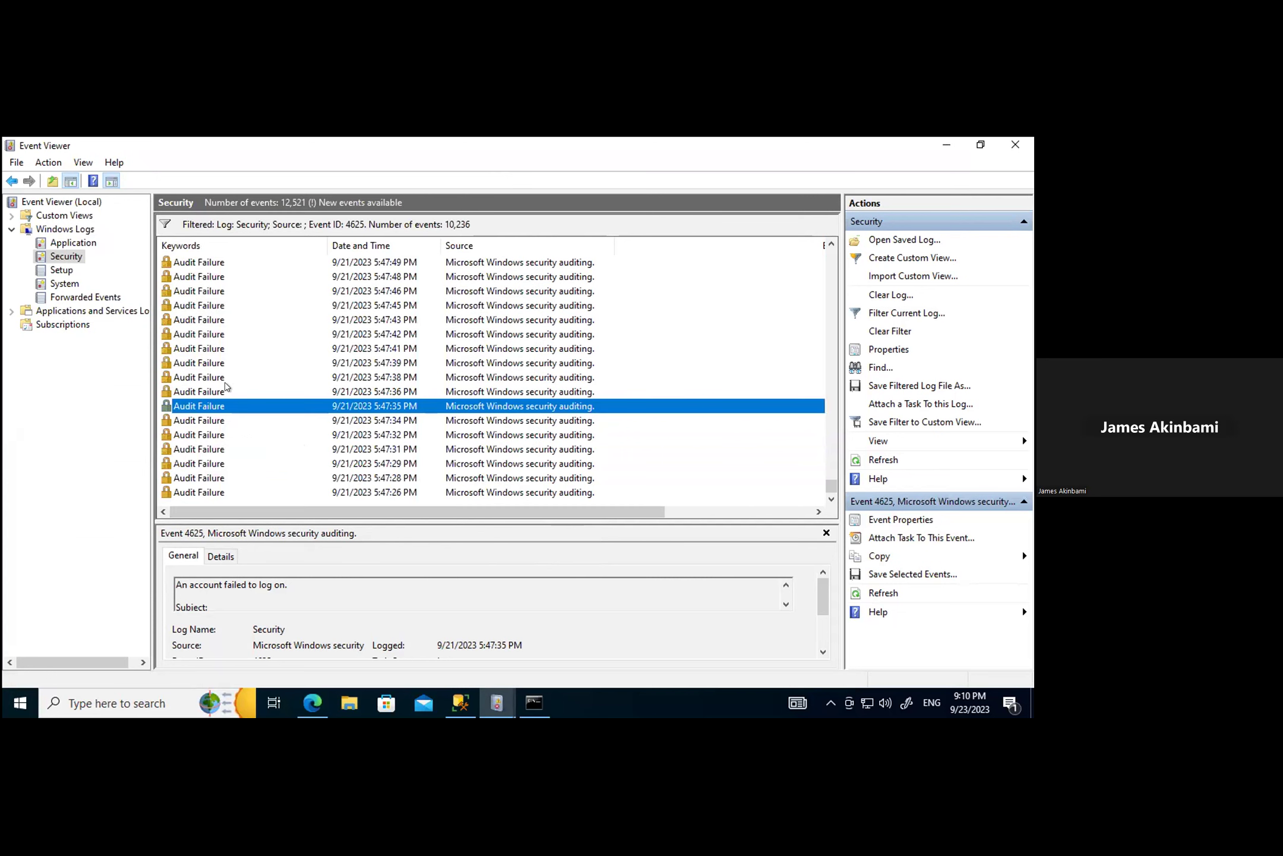
double_click(223, 391)
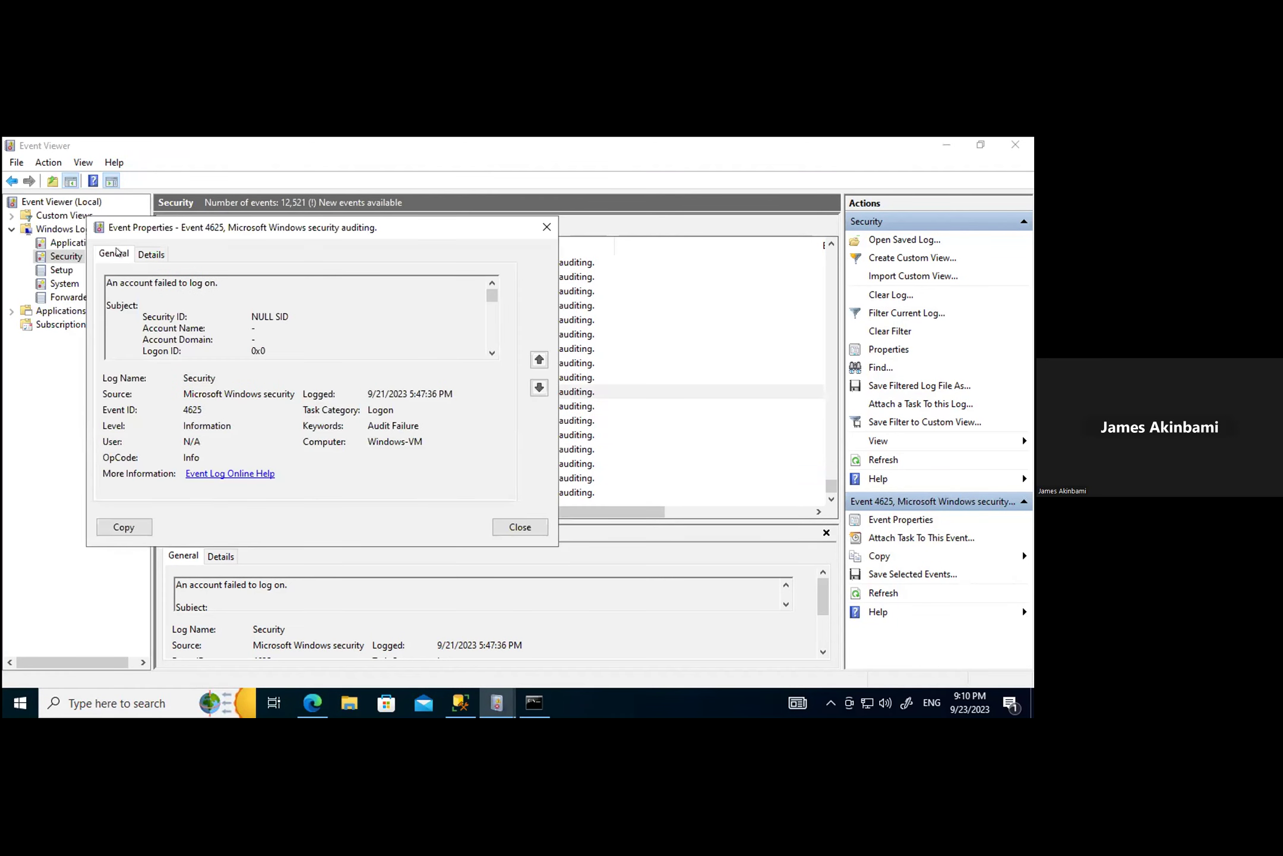
click(152, 255)
scroll(202, 387, down, 8)
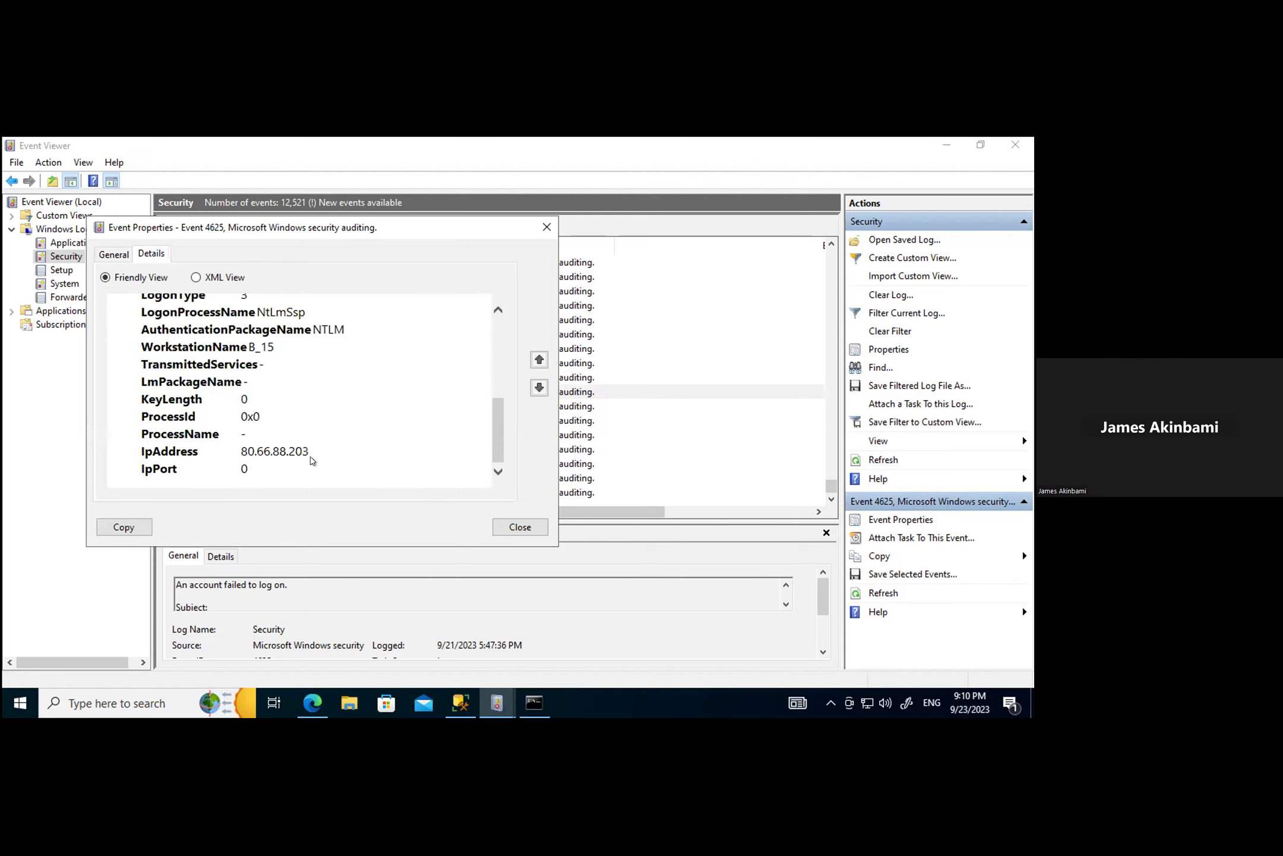
click(504, 525)
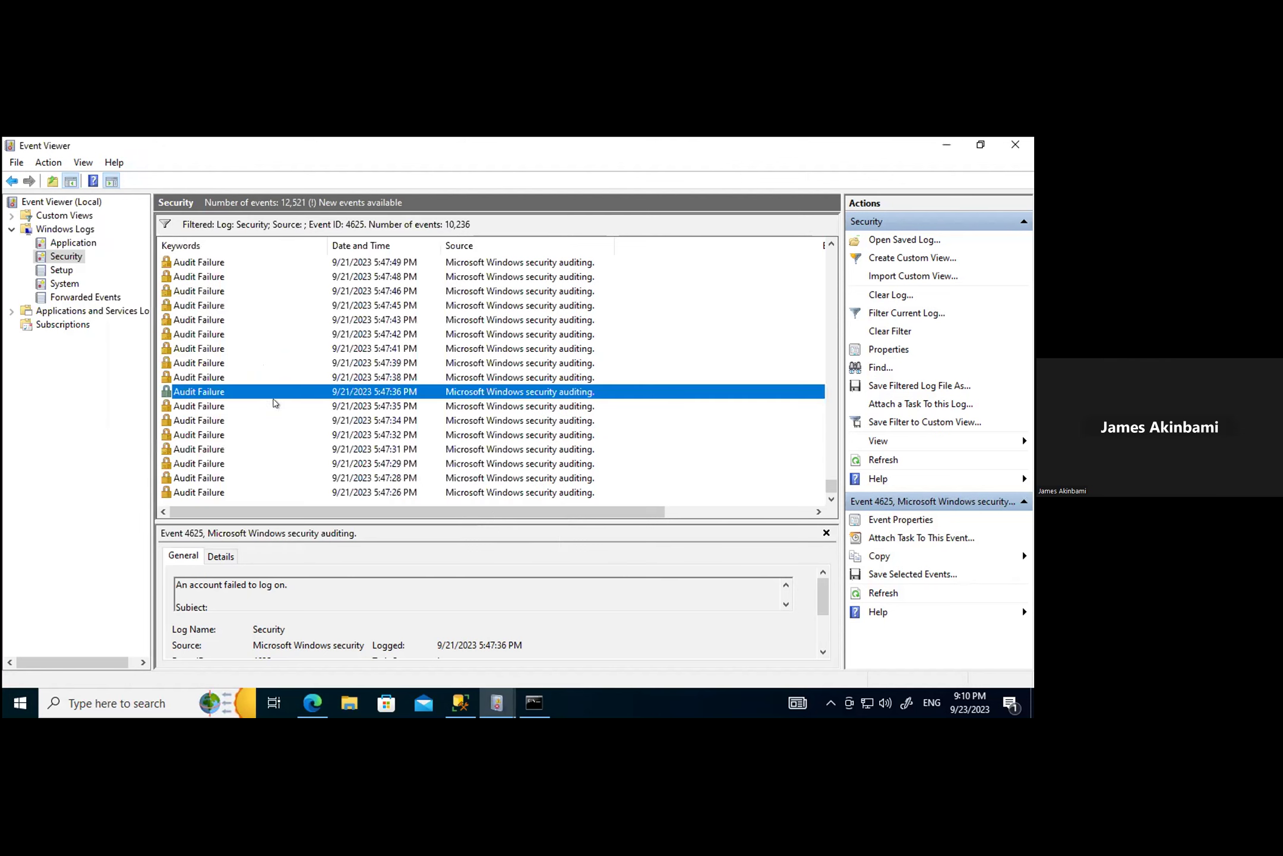
Step: Check the source IP in the 5:47:38 and 5:47:39 PM failed-logon events
double_click(193, 377)
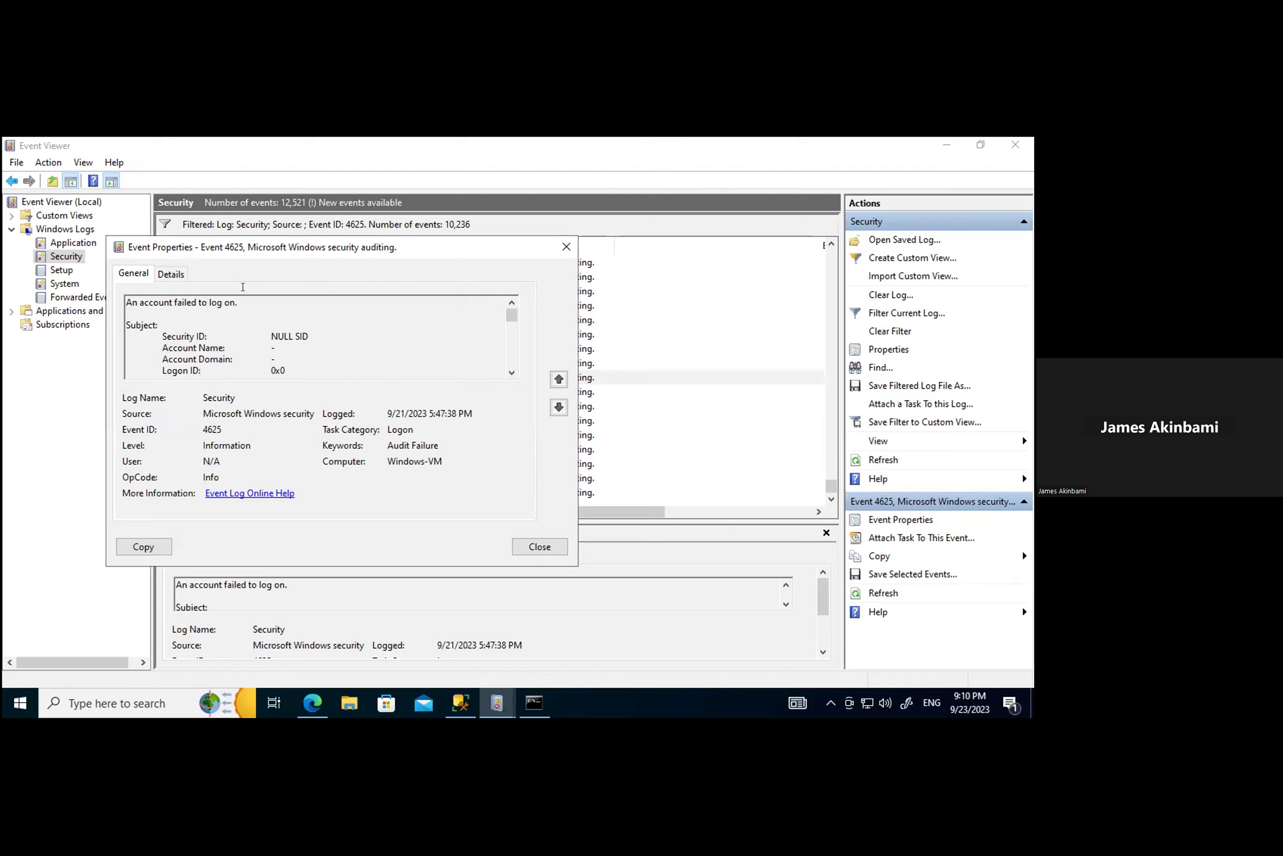
click(170, 273)
scroll(355, 414, down, 8)
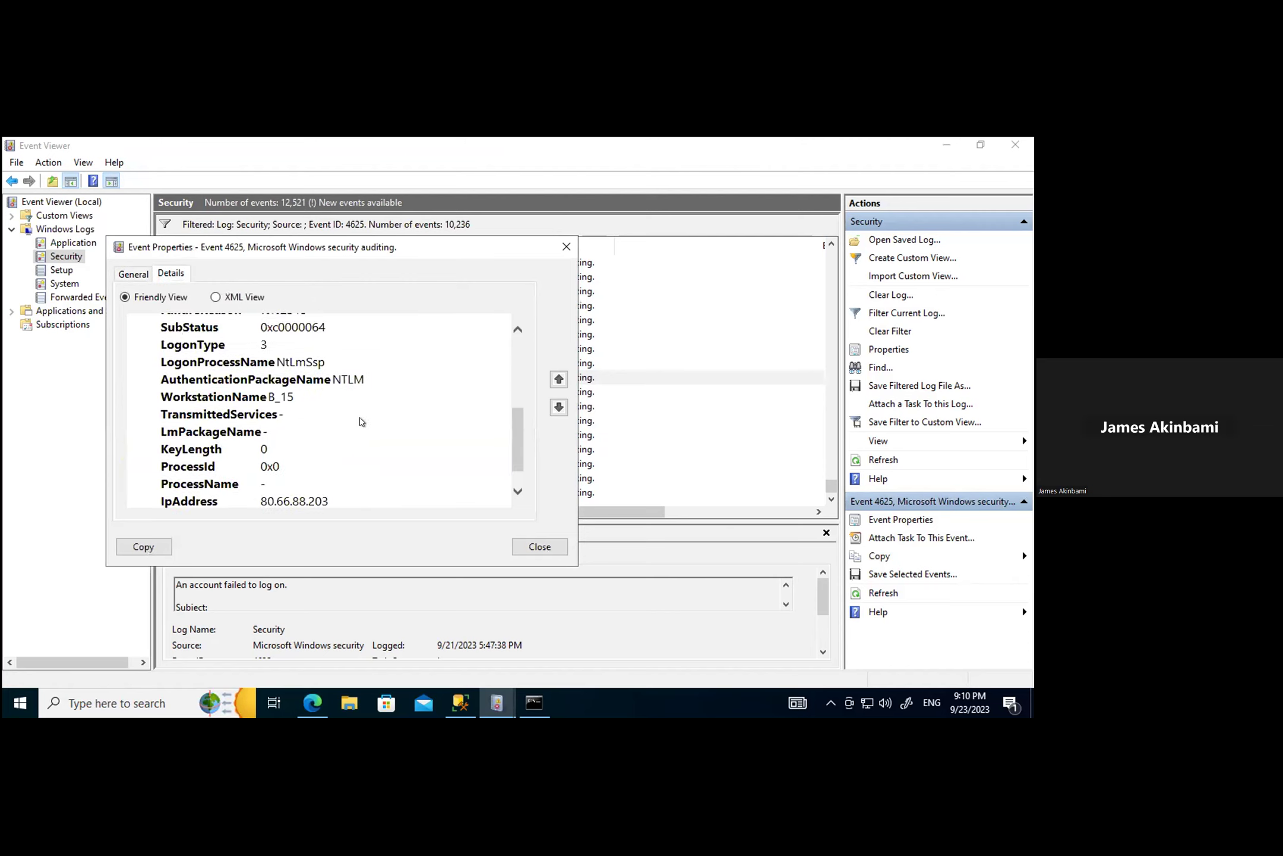
scroll(356, 414, down, 1)
click(566, 246)
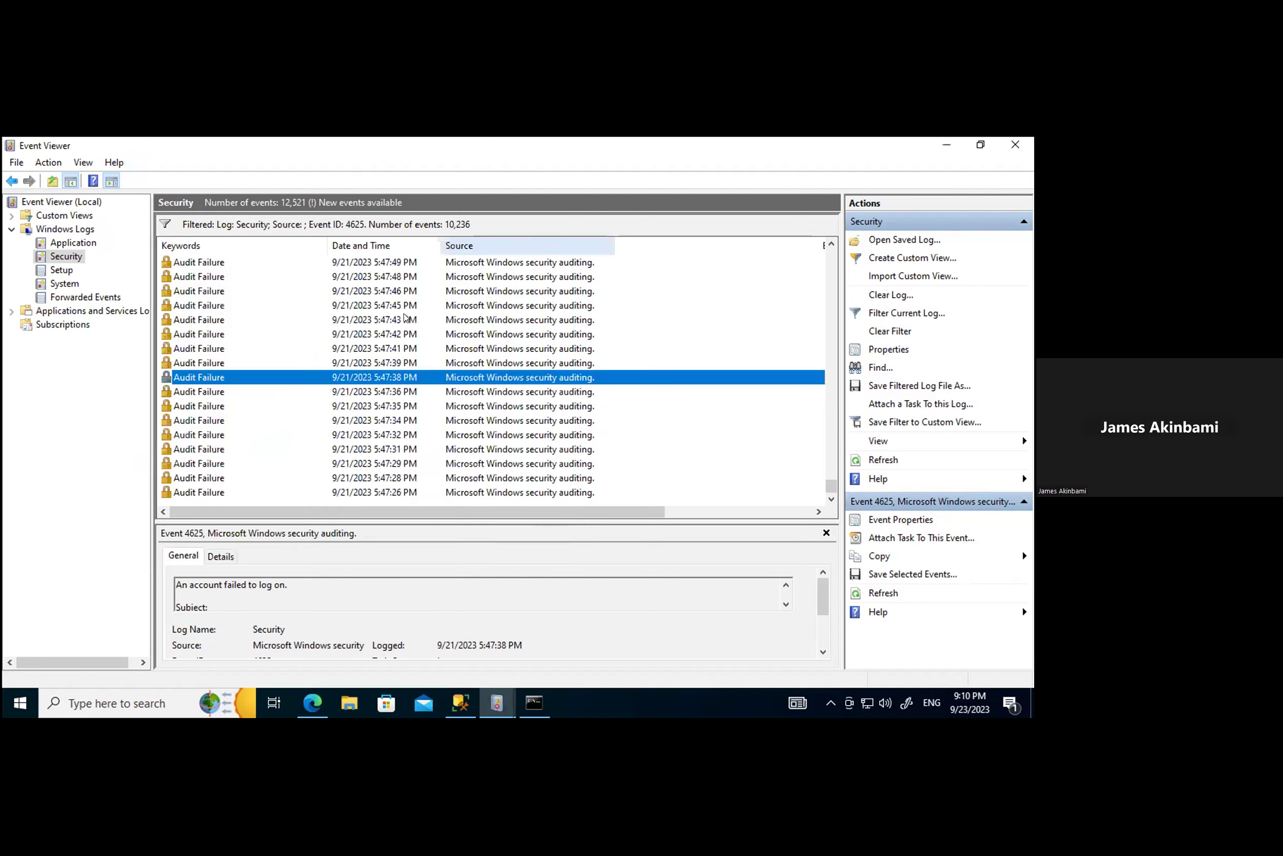
double_click(231, 363)
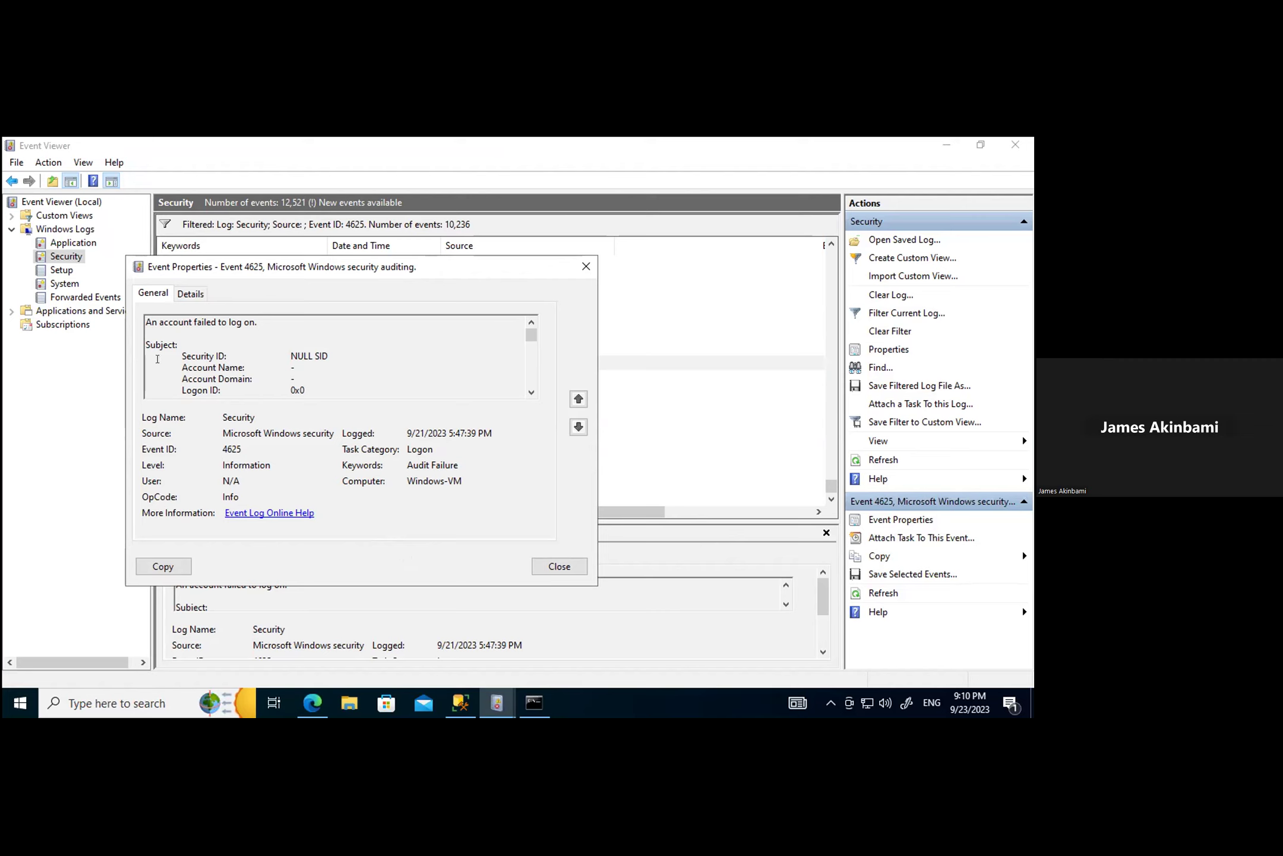
click(190, 293)
scroll(463, 433, down, 5)
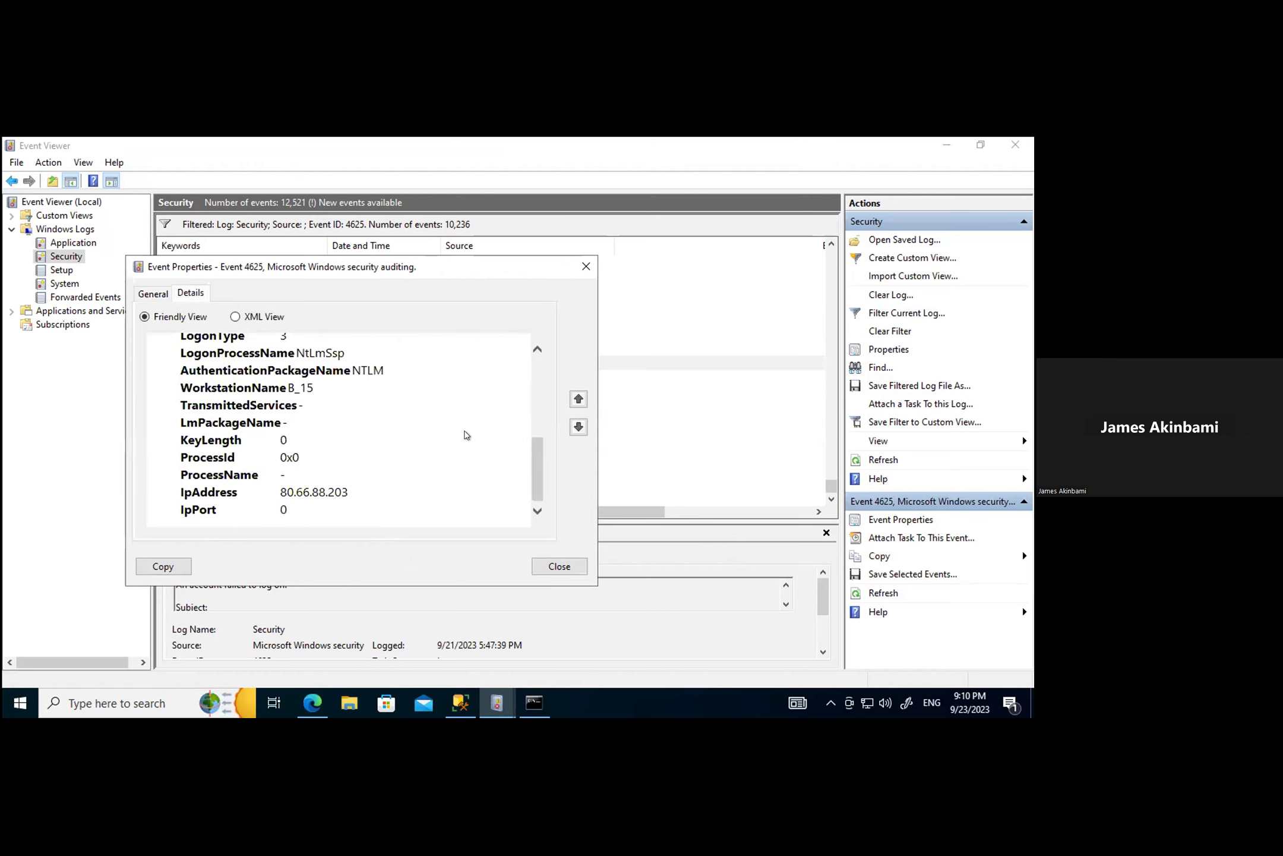
click(559, 566)
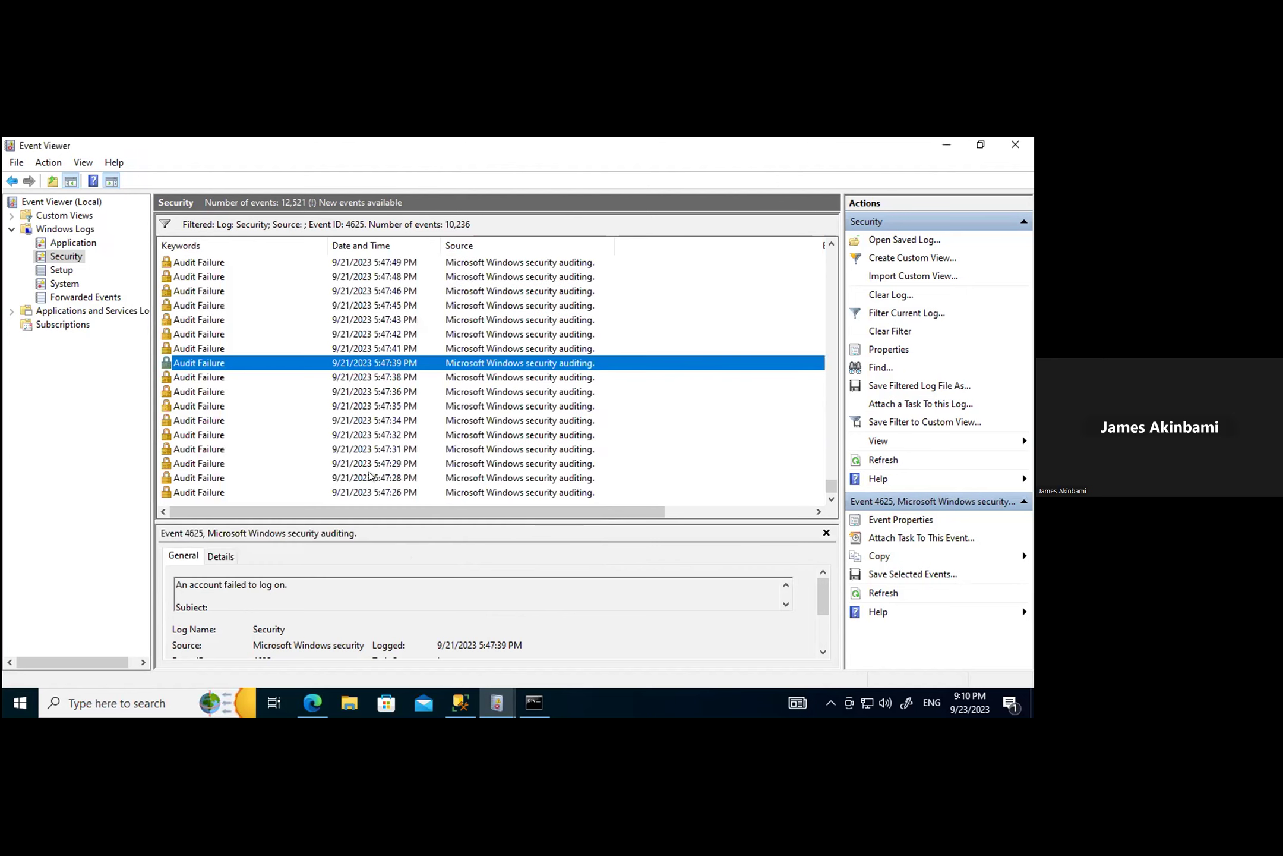
Step: Confirm the 5:47:41 and 5:47:42 PM events came from 80.66.88.203, and open the 5:47:43 PM event
double_click(198, 348)
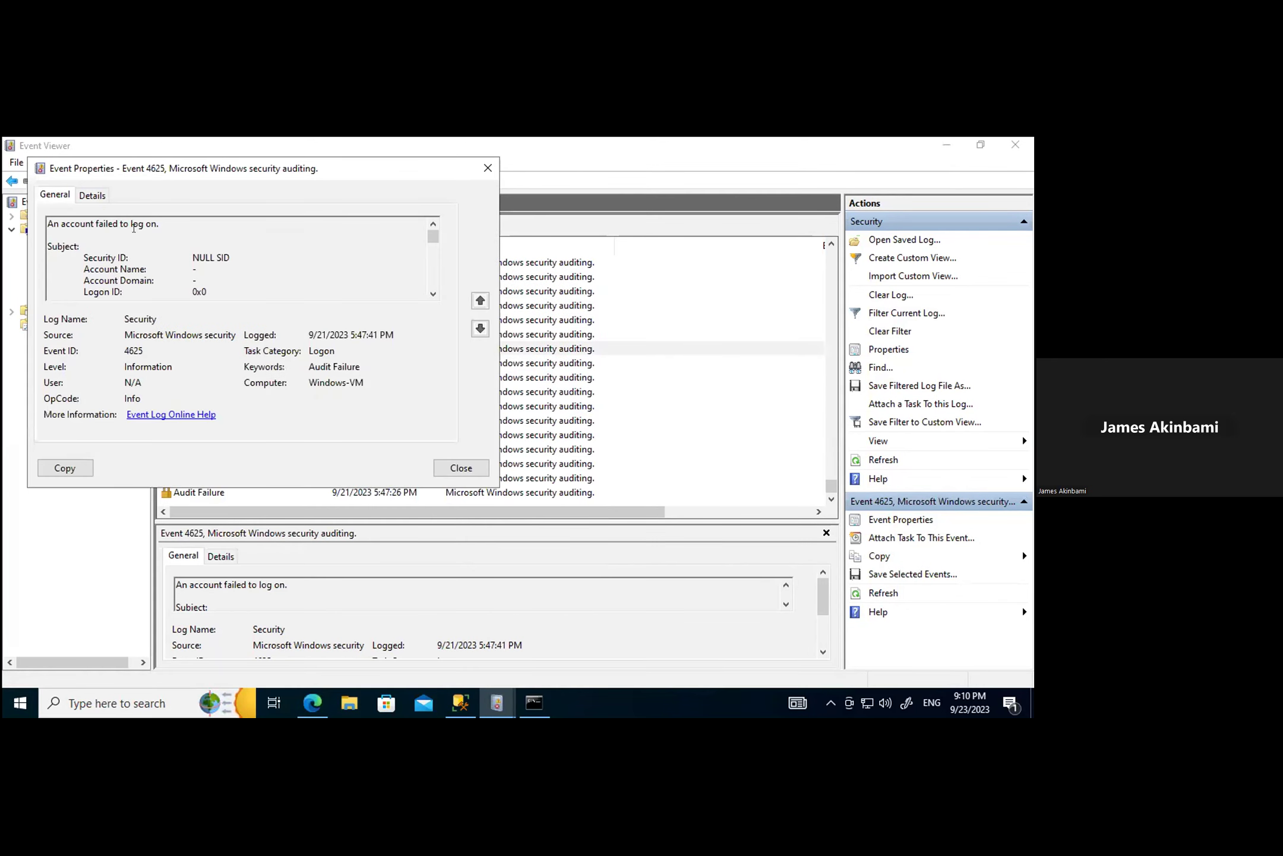
click(94, 196)
scroll(315, 366, down, 4)
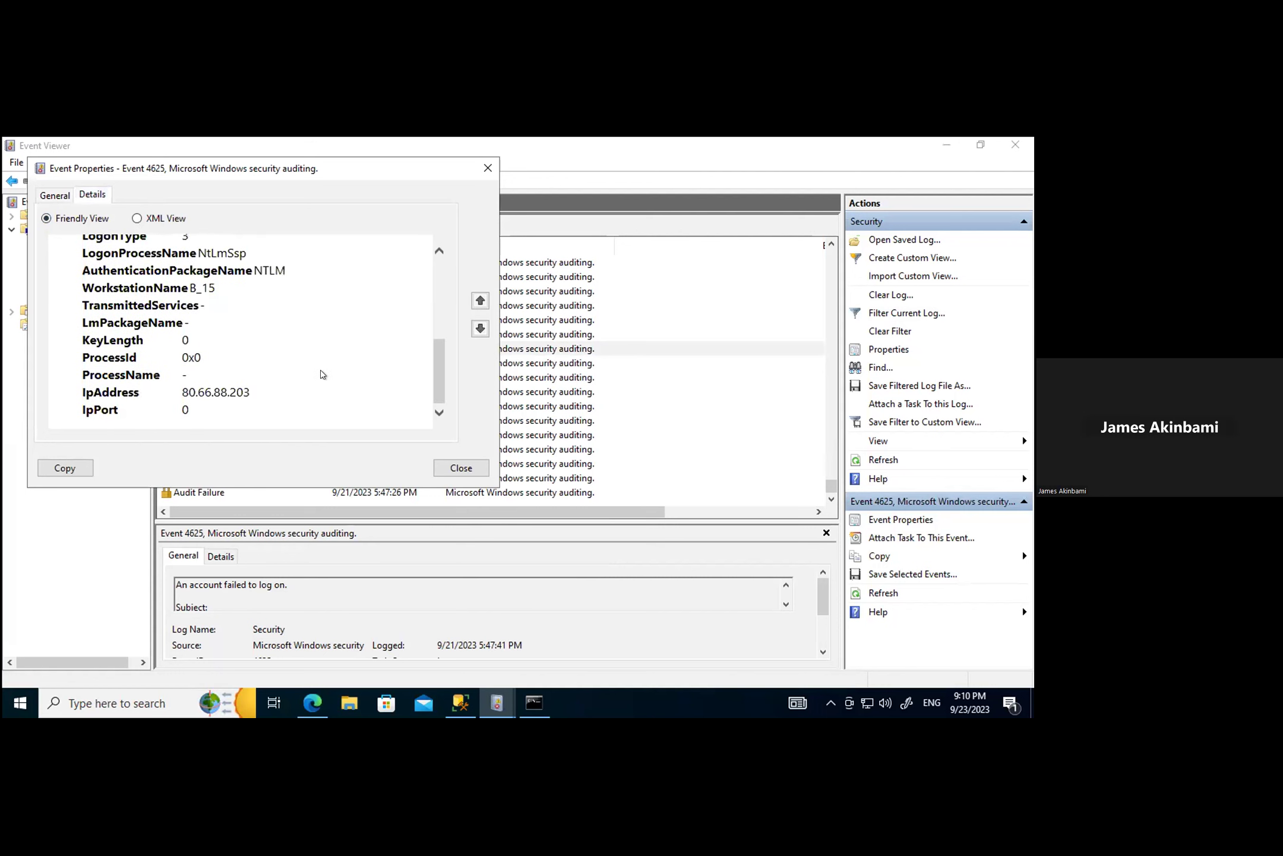
click(461, 467)
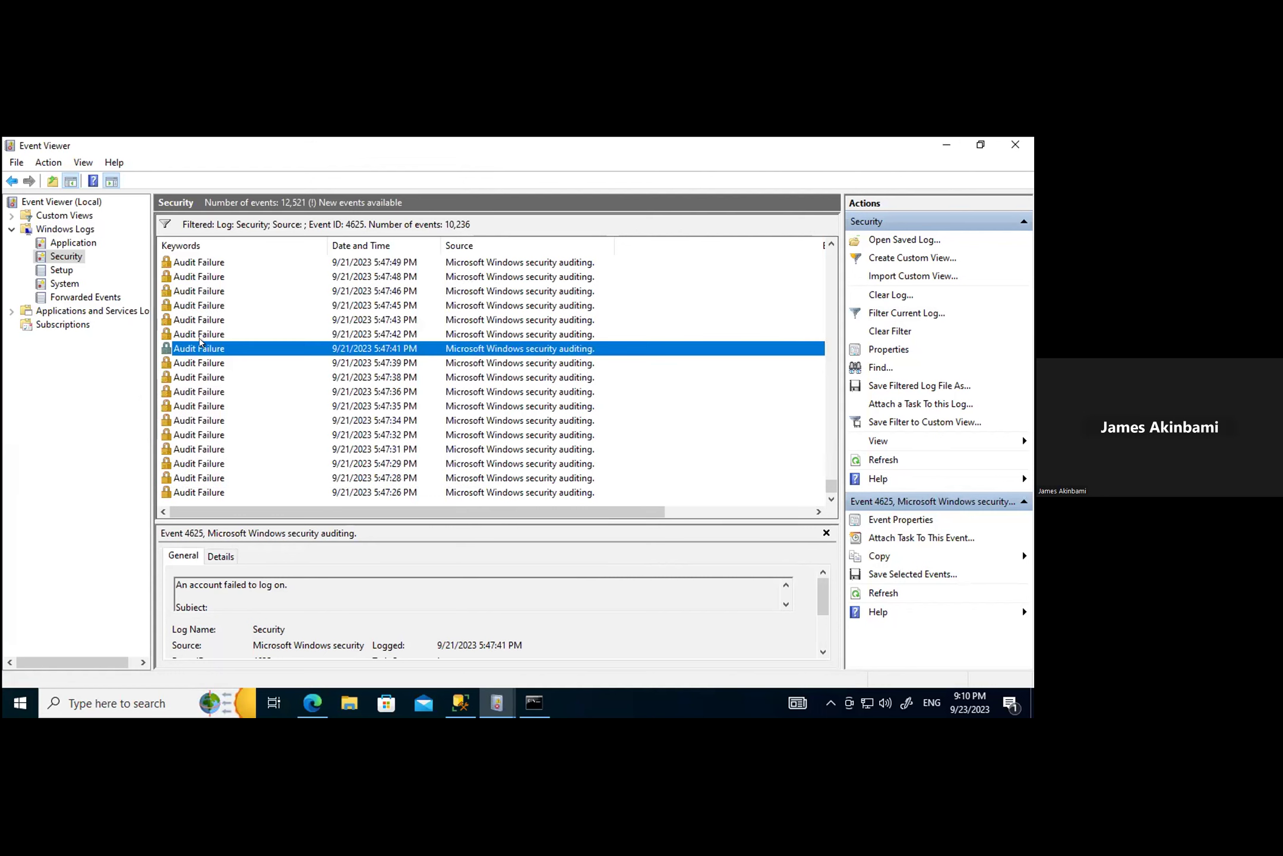
double_click(199, 335)
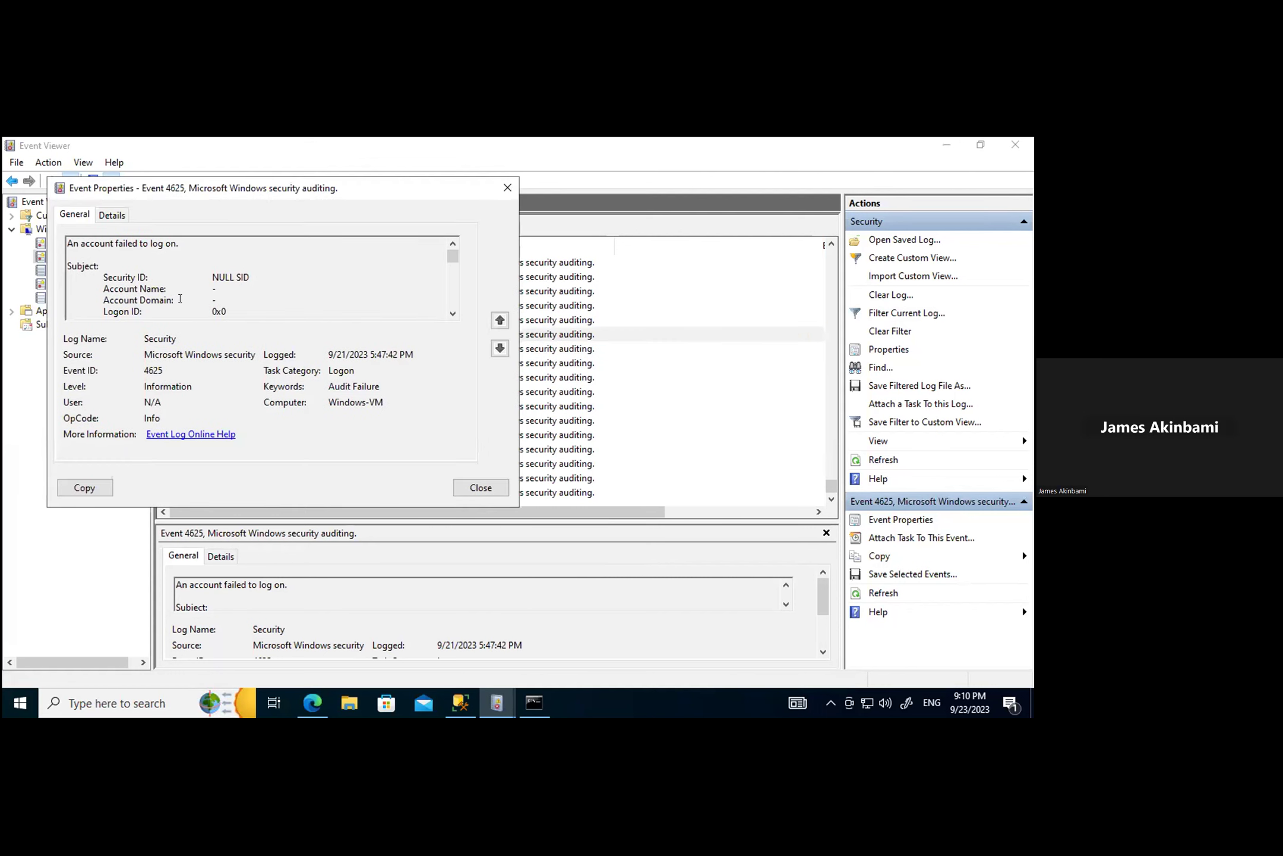
click(112, 215)
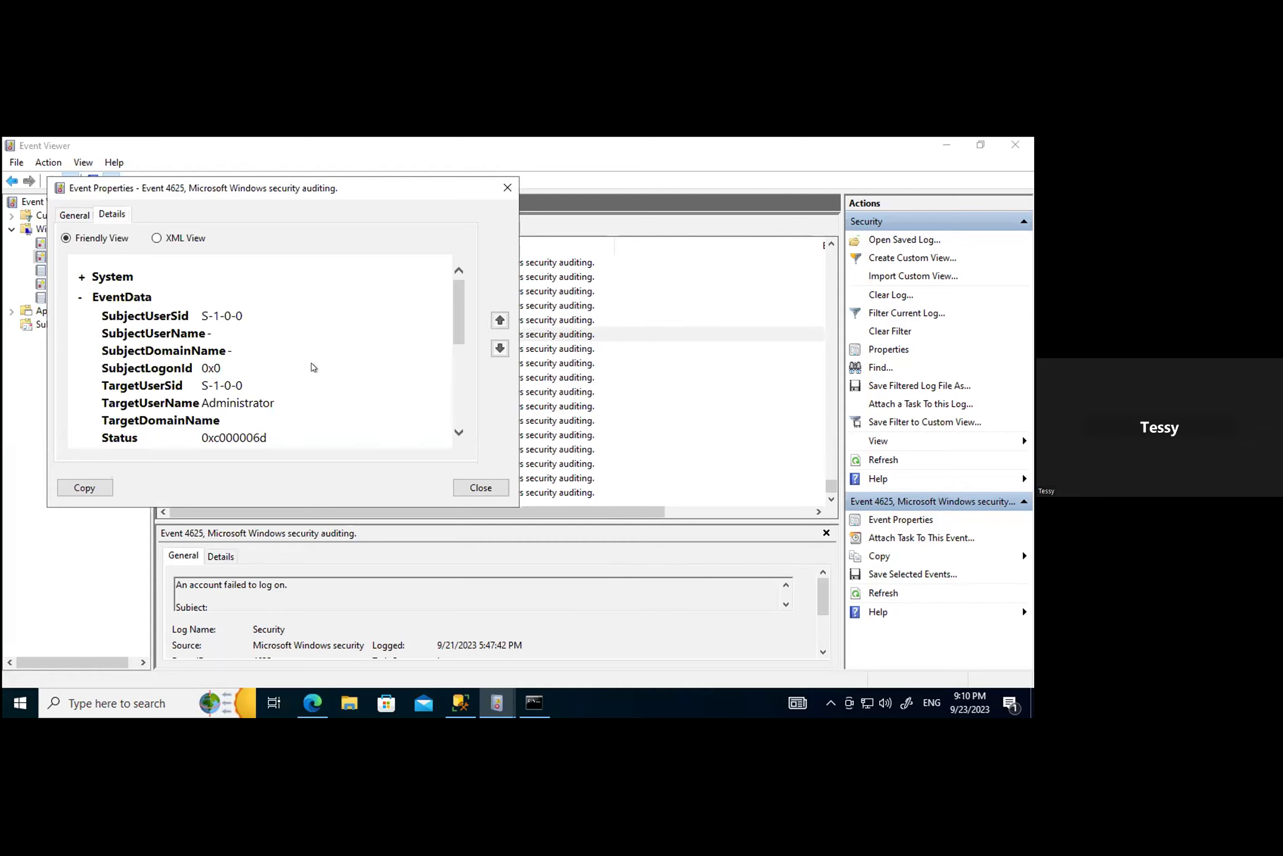
scroll(319, 387, down, 4)
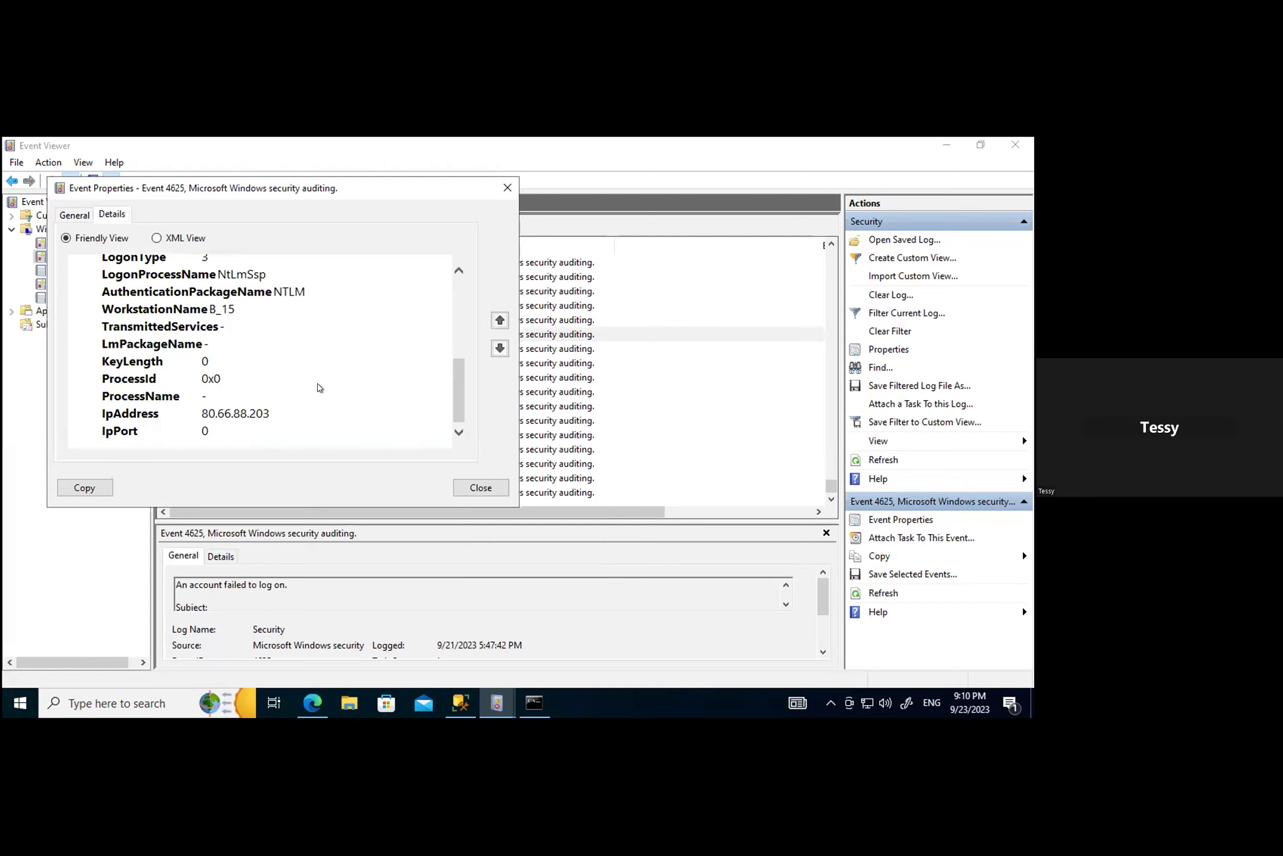
click(476, 488)
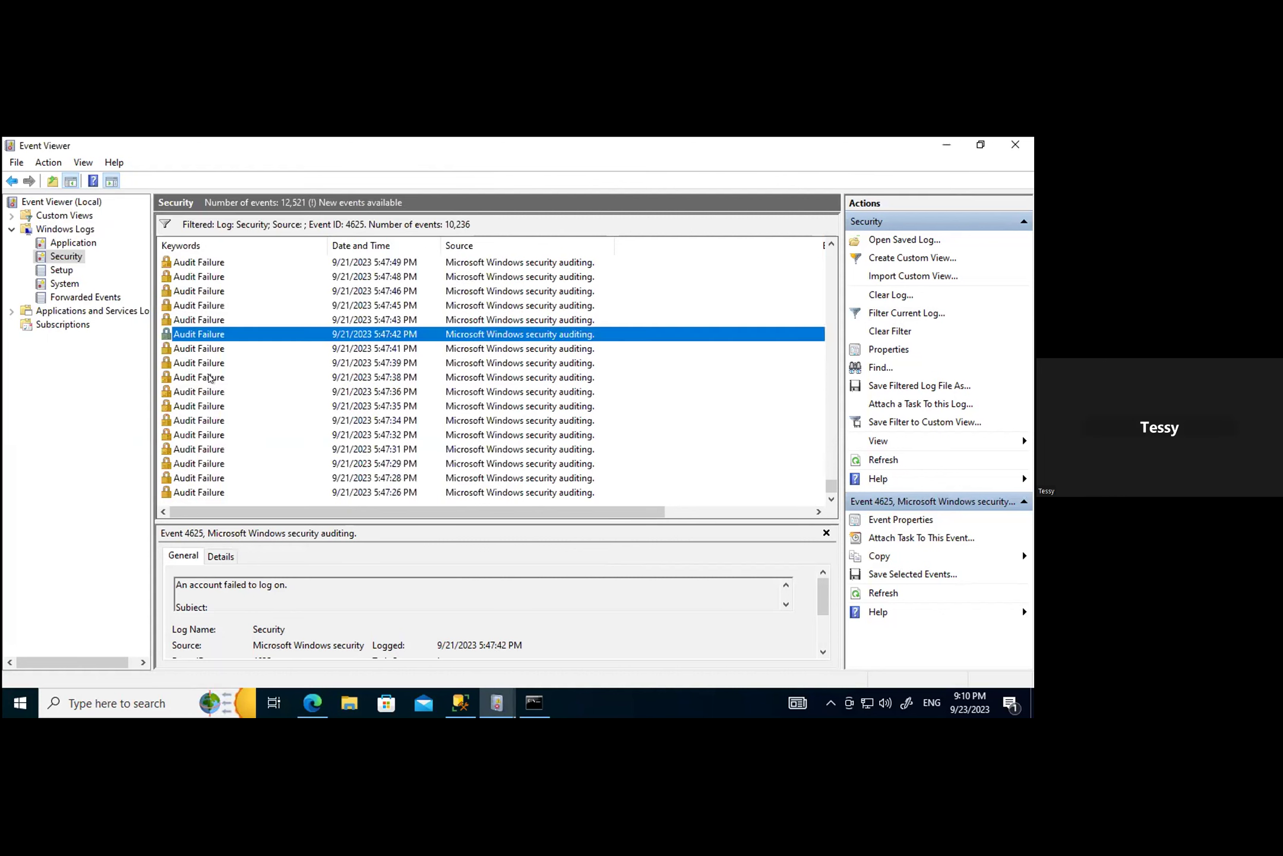
double_click(192, 320)
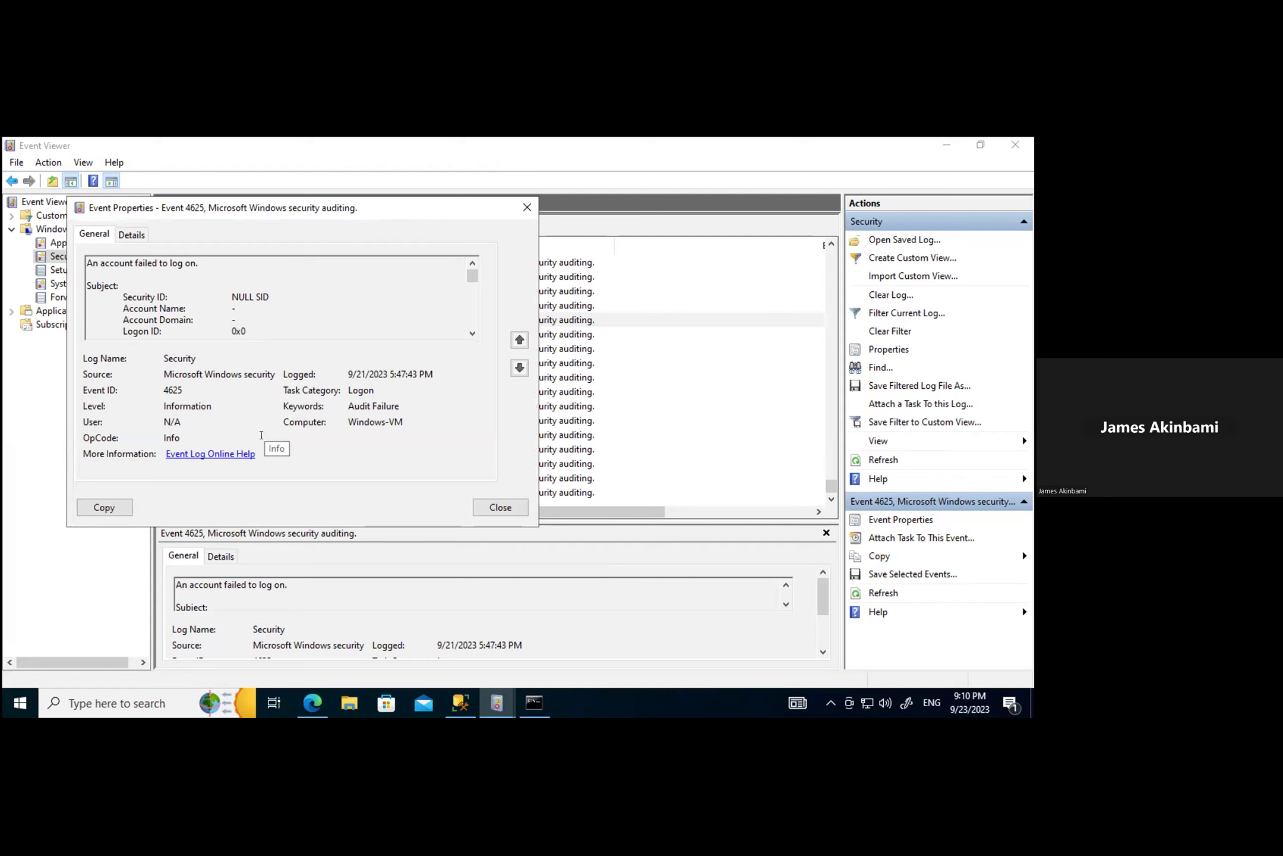
Step: Check the source IP in the 5:47:43, 5:47:45 and 5:47:46 PM failed-logon events
click(131, 234)
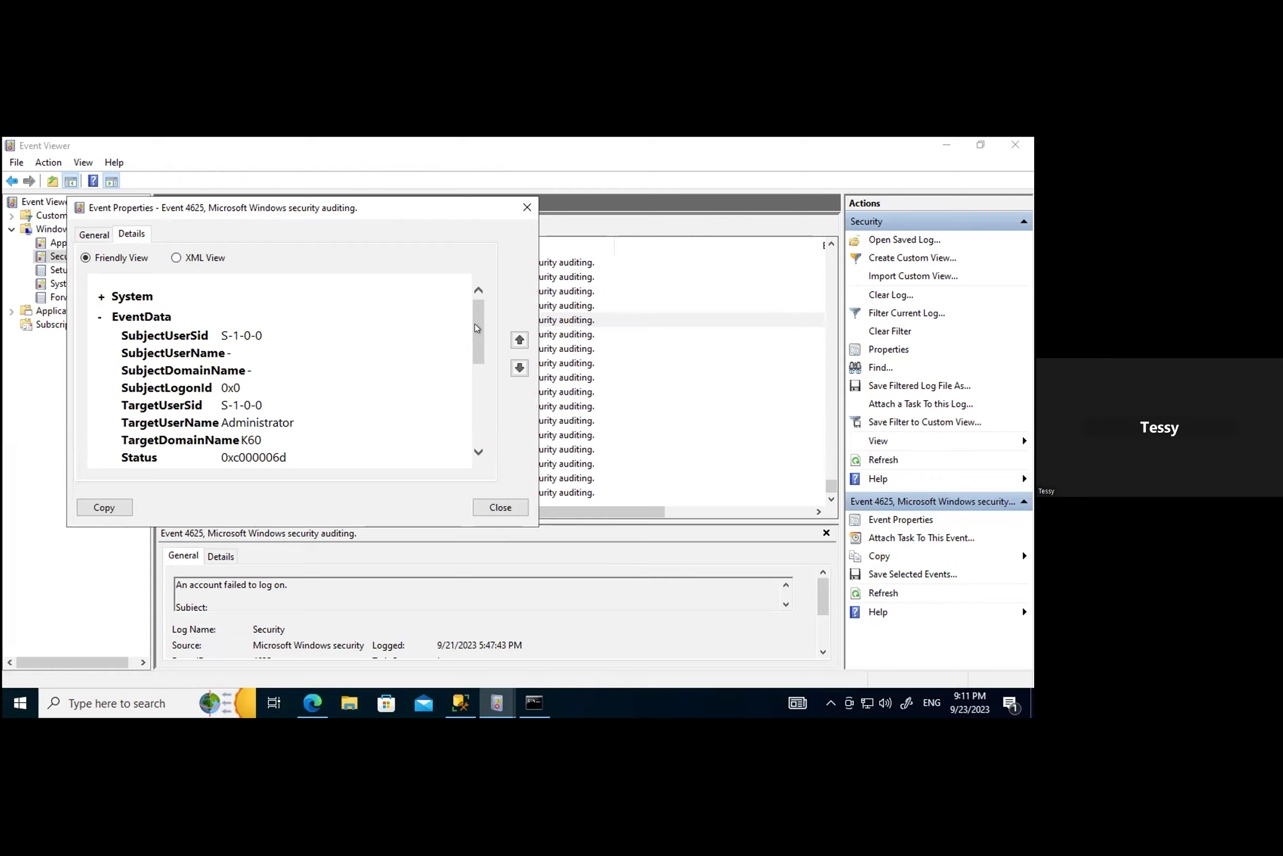
drag(476, 327, 469, 474)
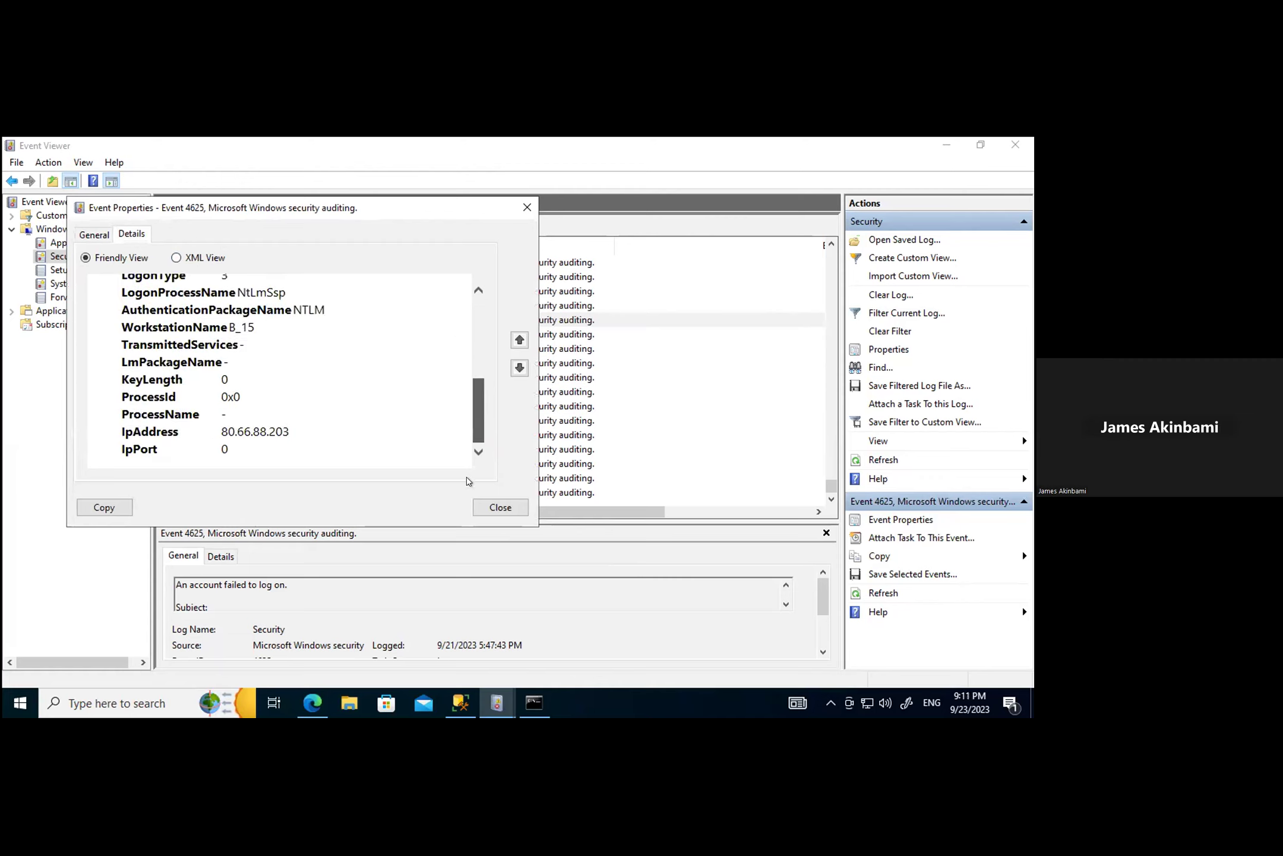
click(496, 507)
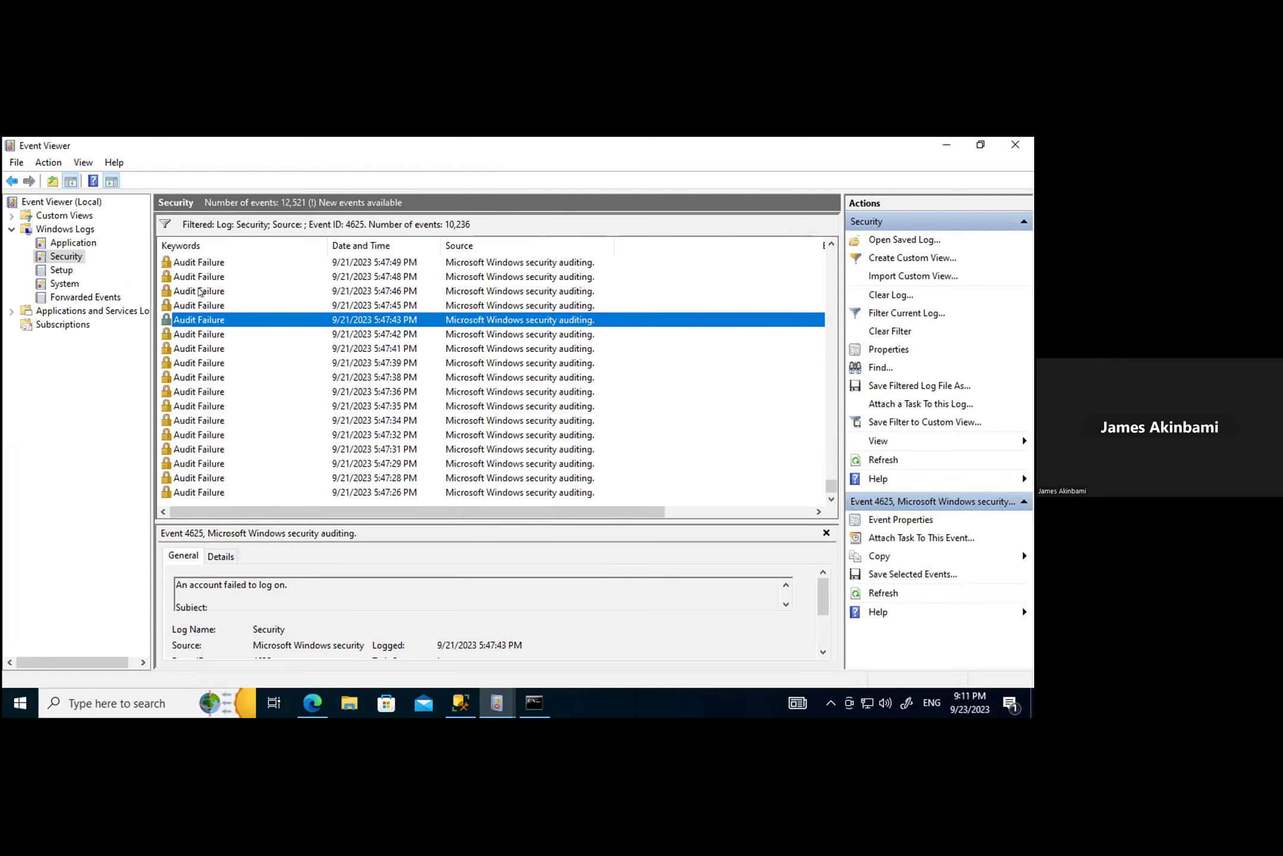
double_click(201, 305)
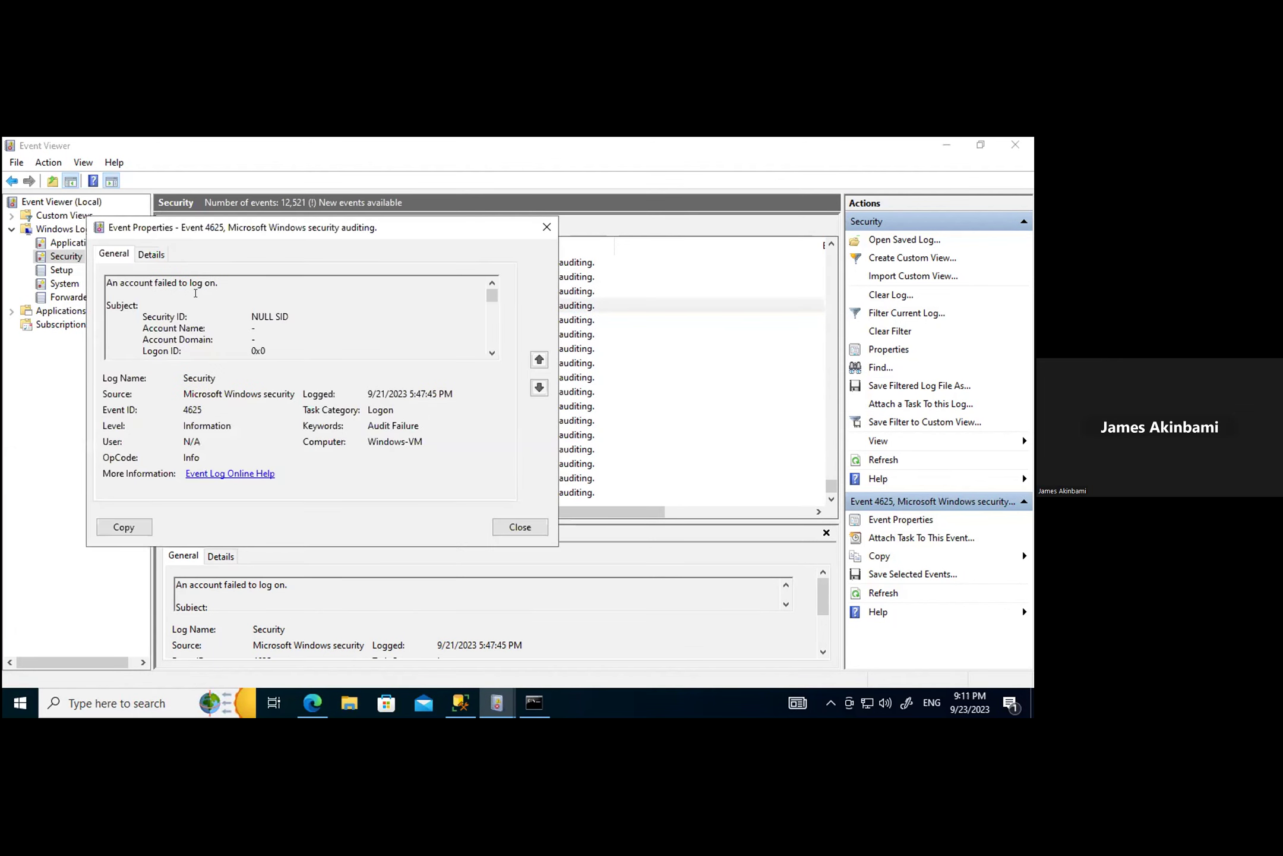
click(152, 253)
scroll(334, 403, down, 7)
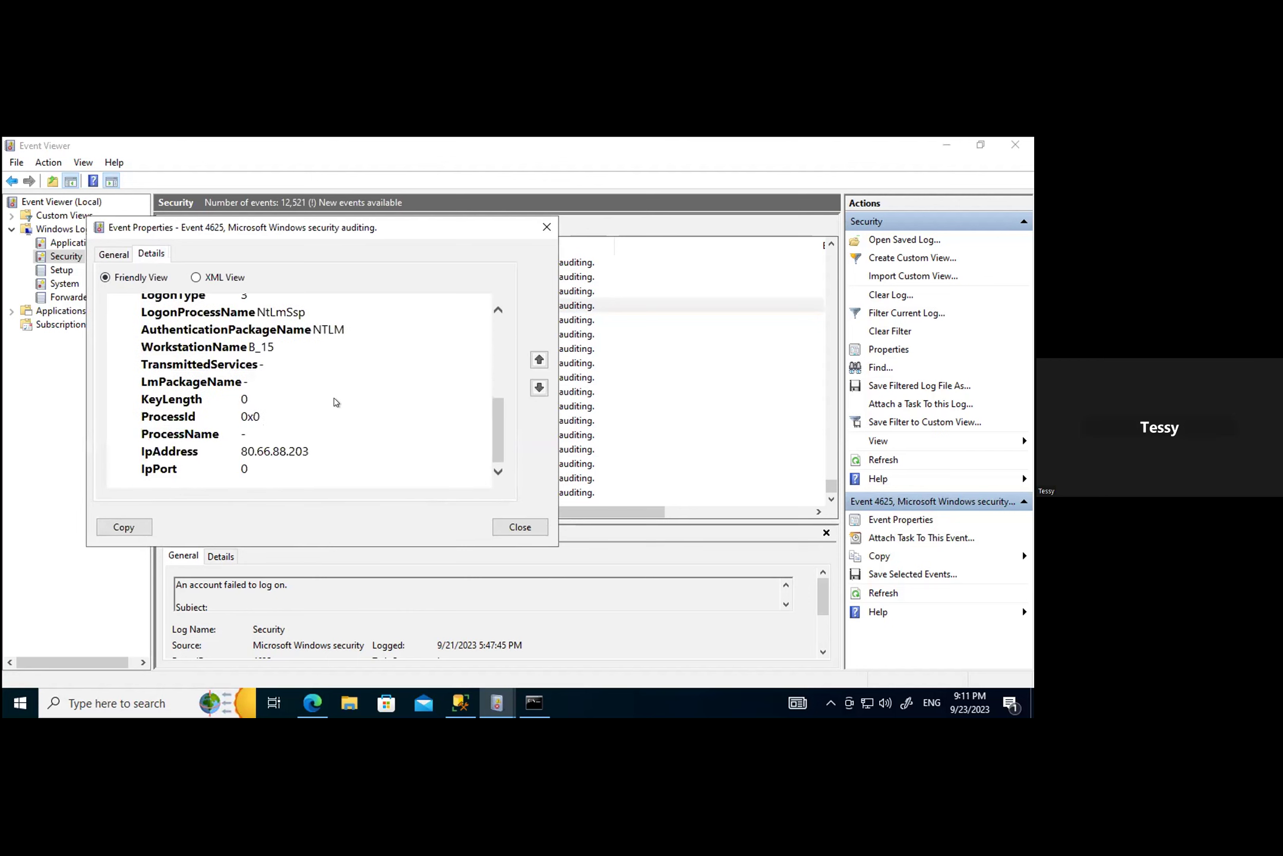
click(547, 227)
scroll(323, 353, up, 3)
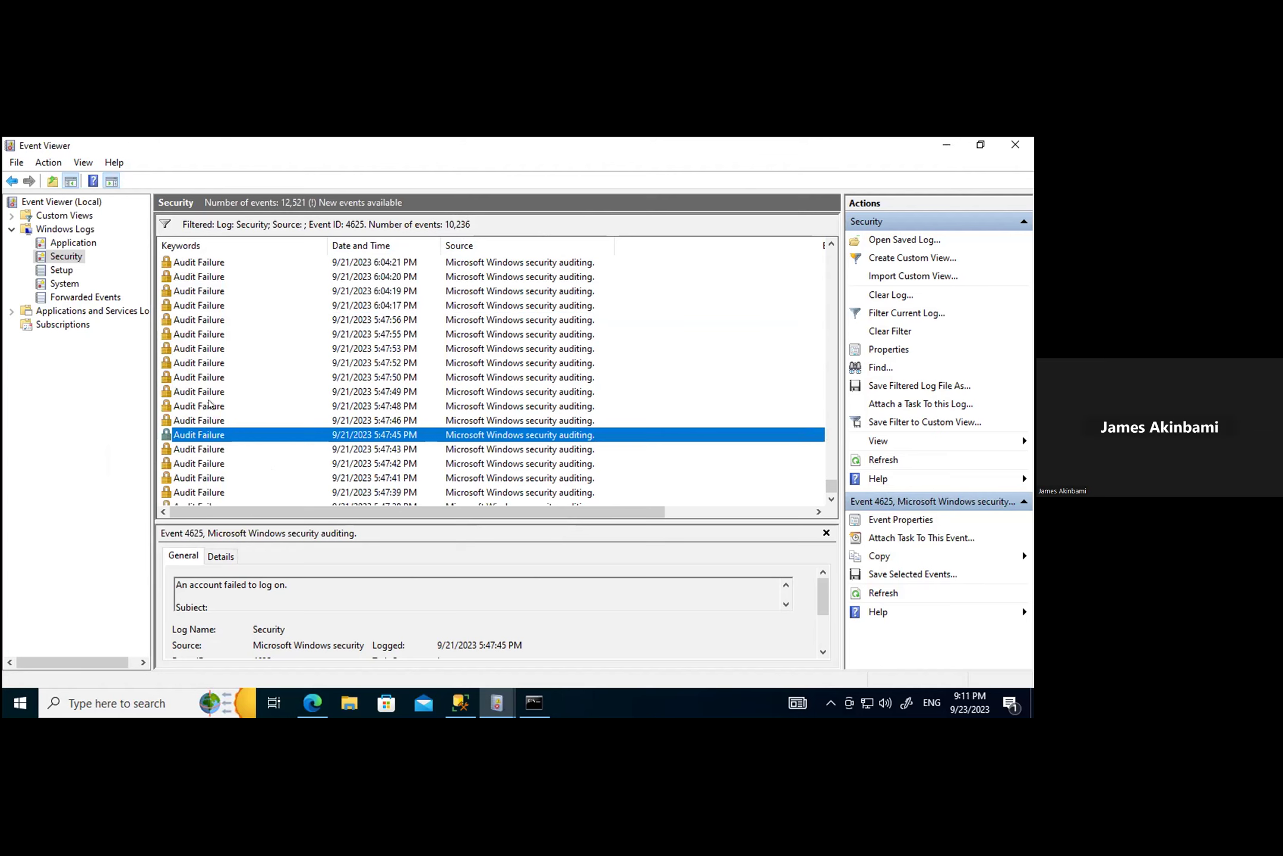
double_click(207, 420)
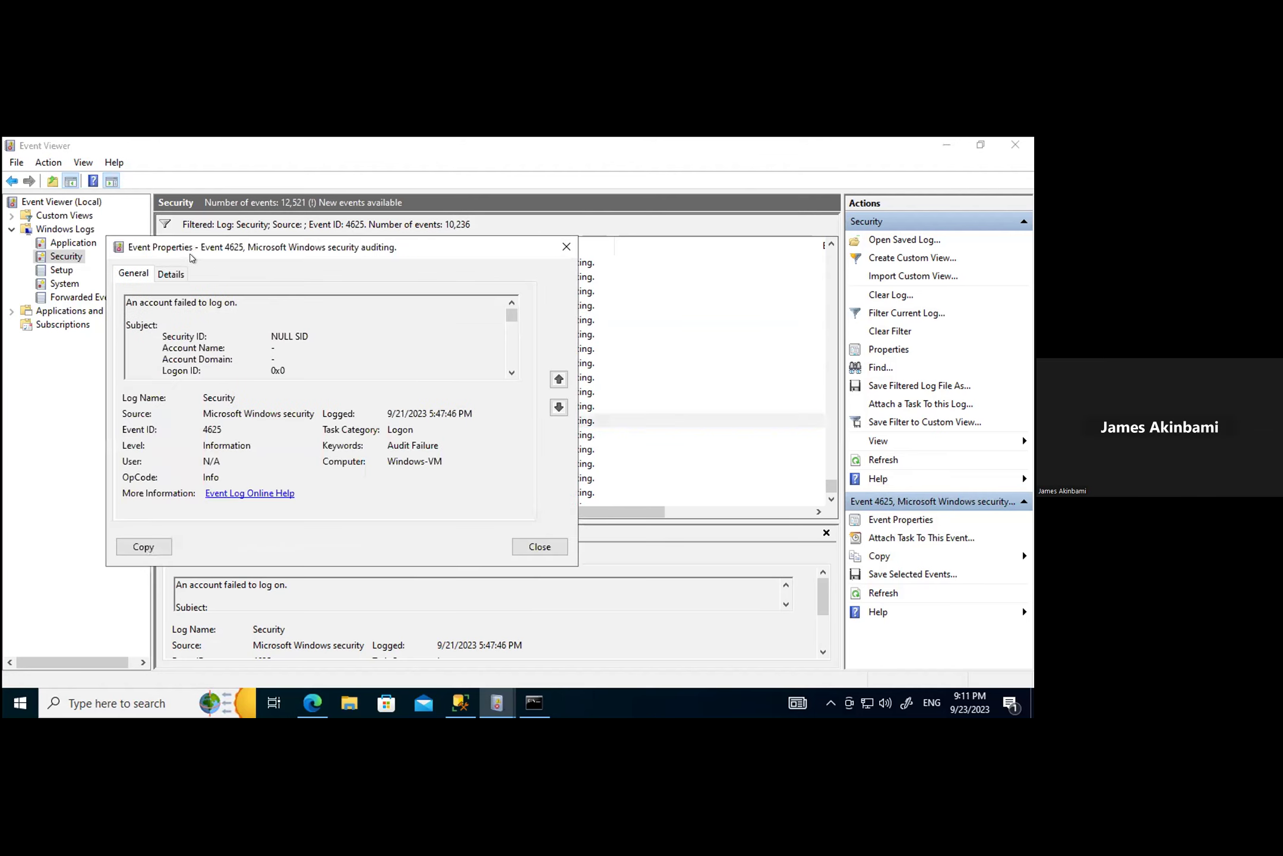
click(173, 272)
scroll(369, 452, down, 5)
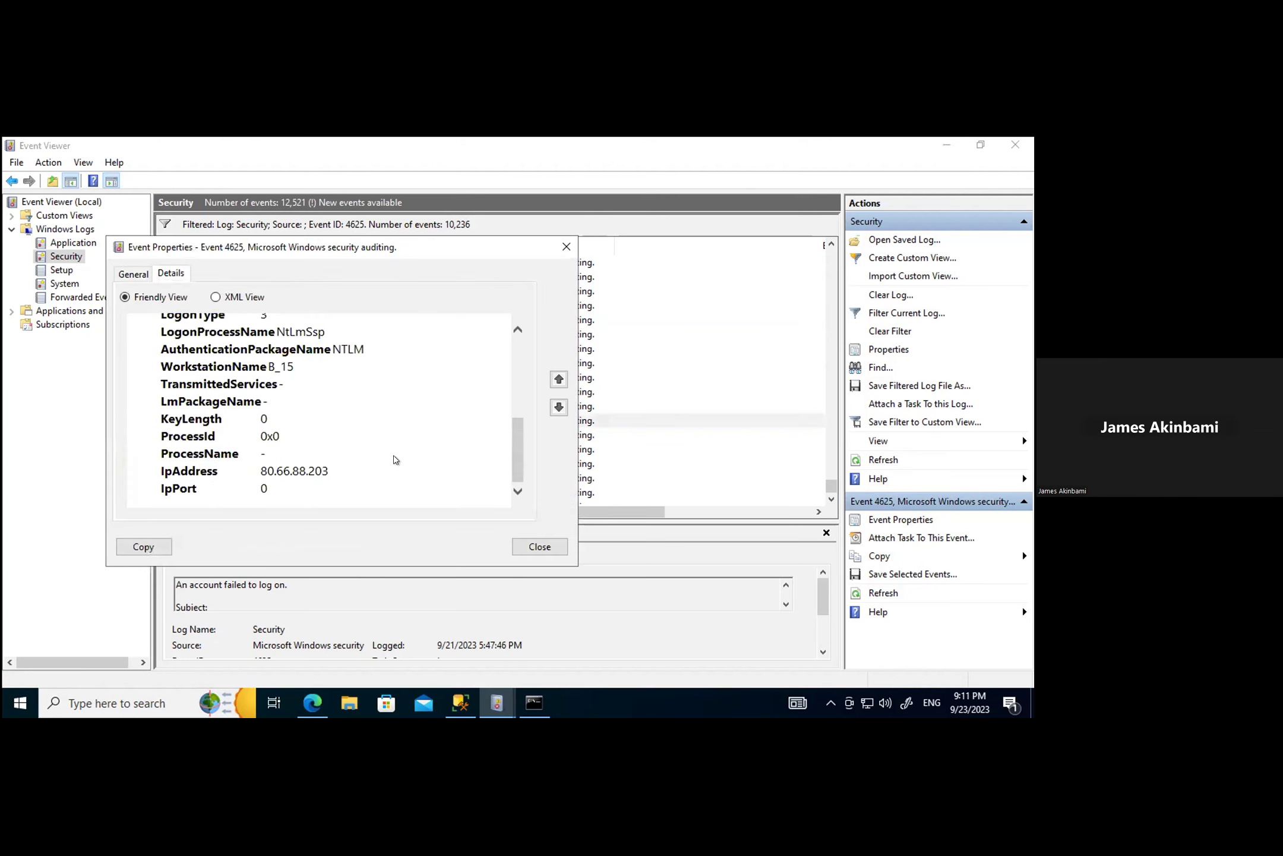
click(553, 244)
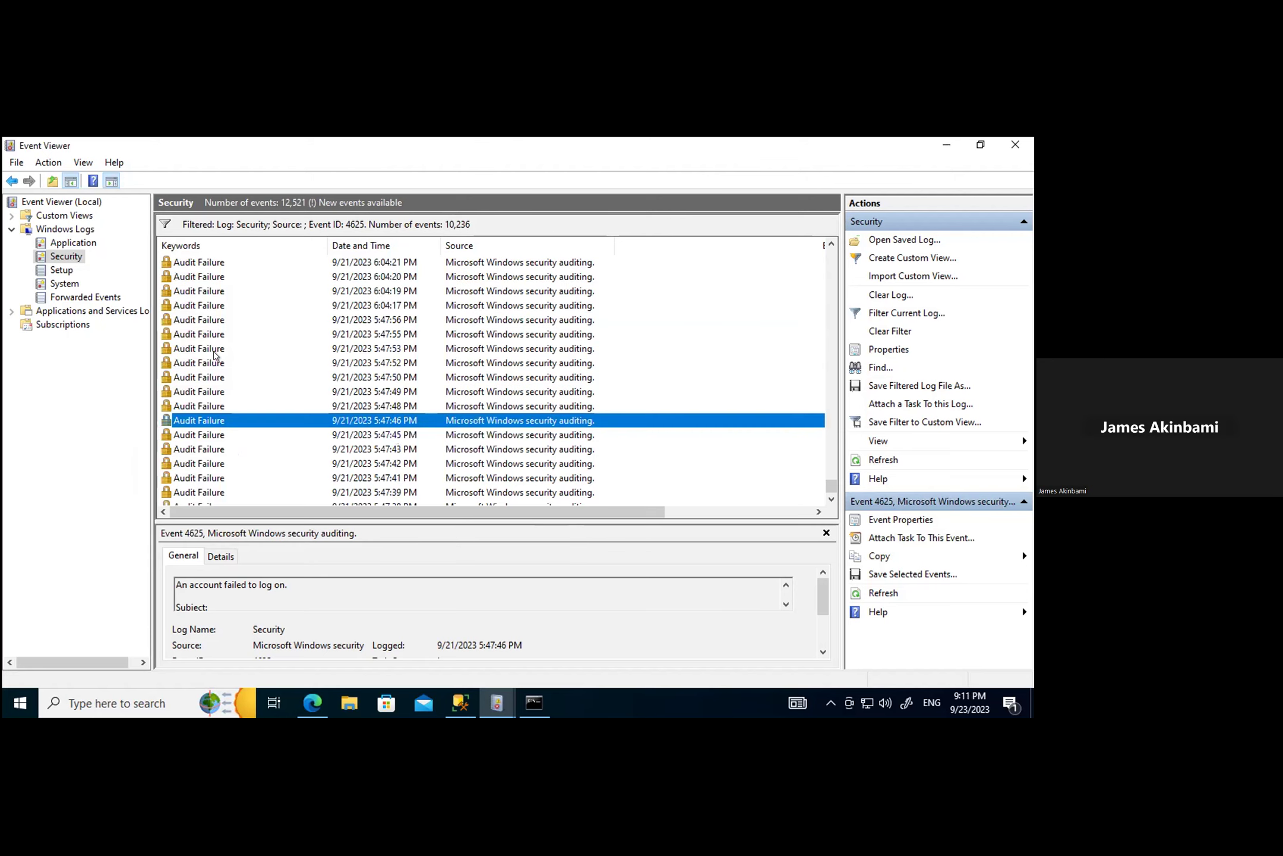
Step: Confirm the 5:47:48 and 5:47:49 PM Administrator logons also came from 80.66.88.203
double_click(200, 405)
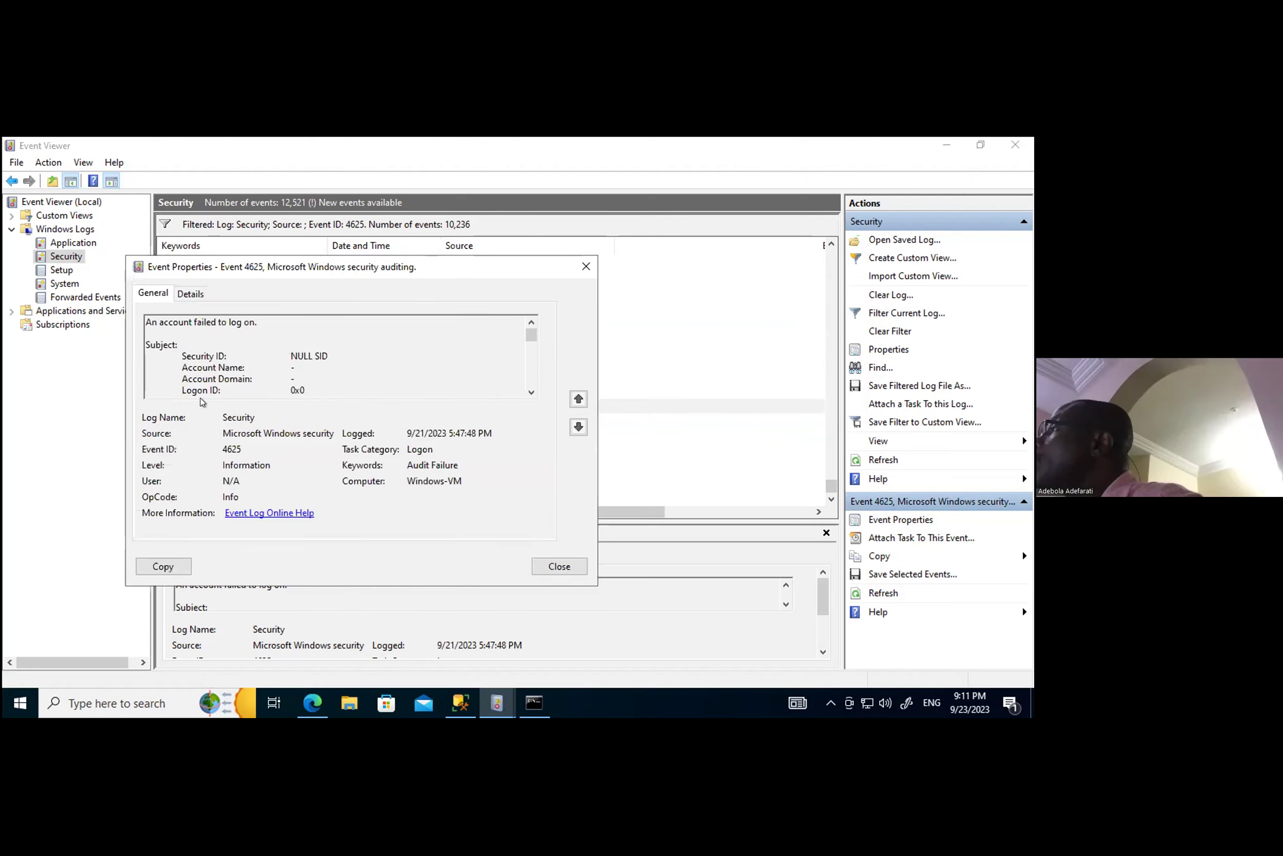
click(189, 292)
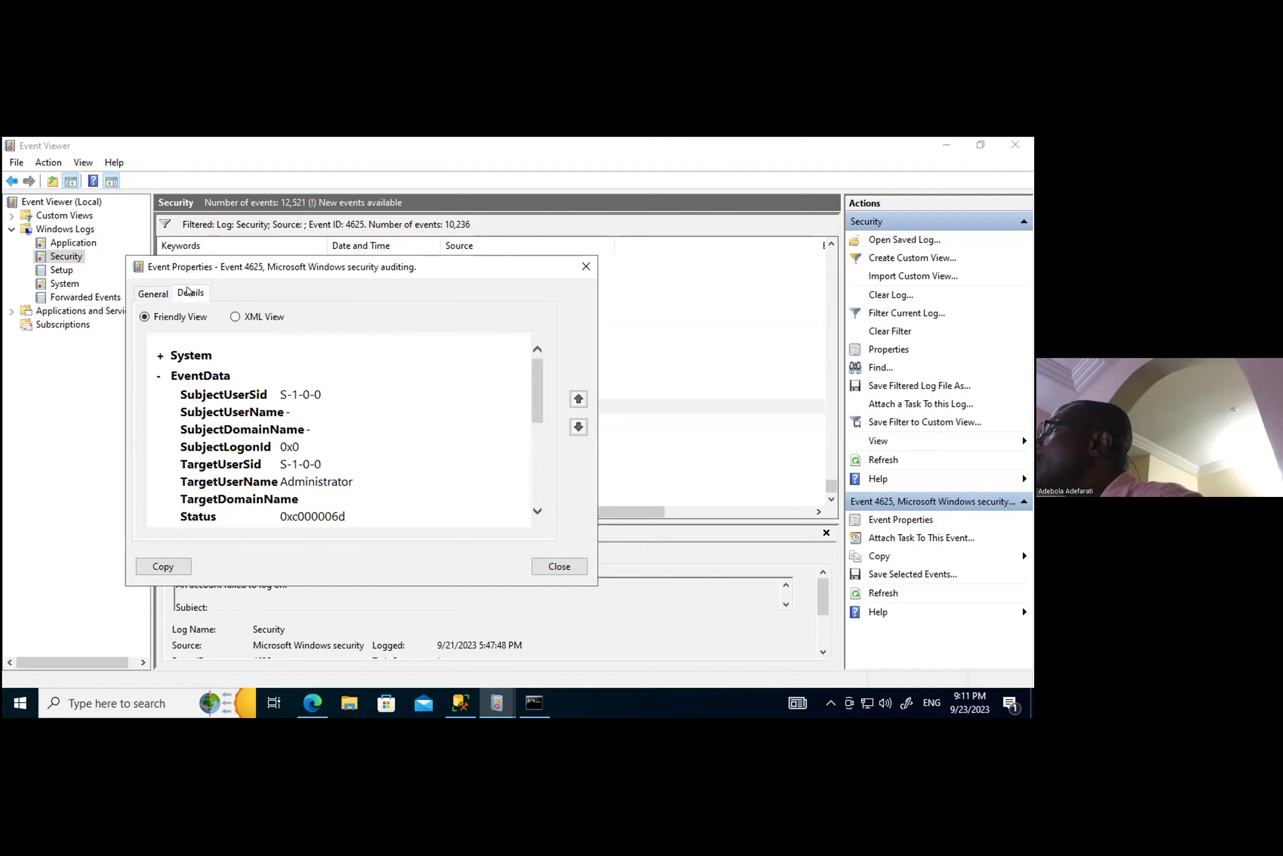
scroll(447, 469, down, 5)
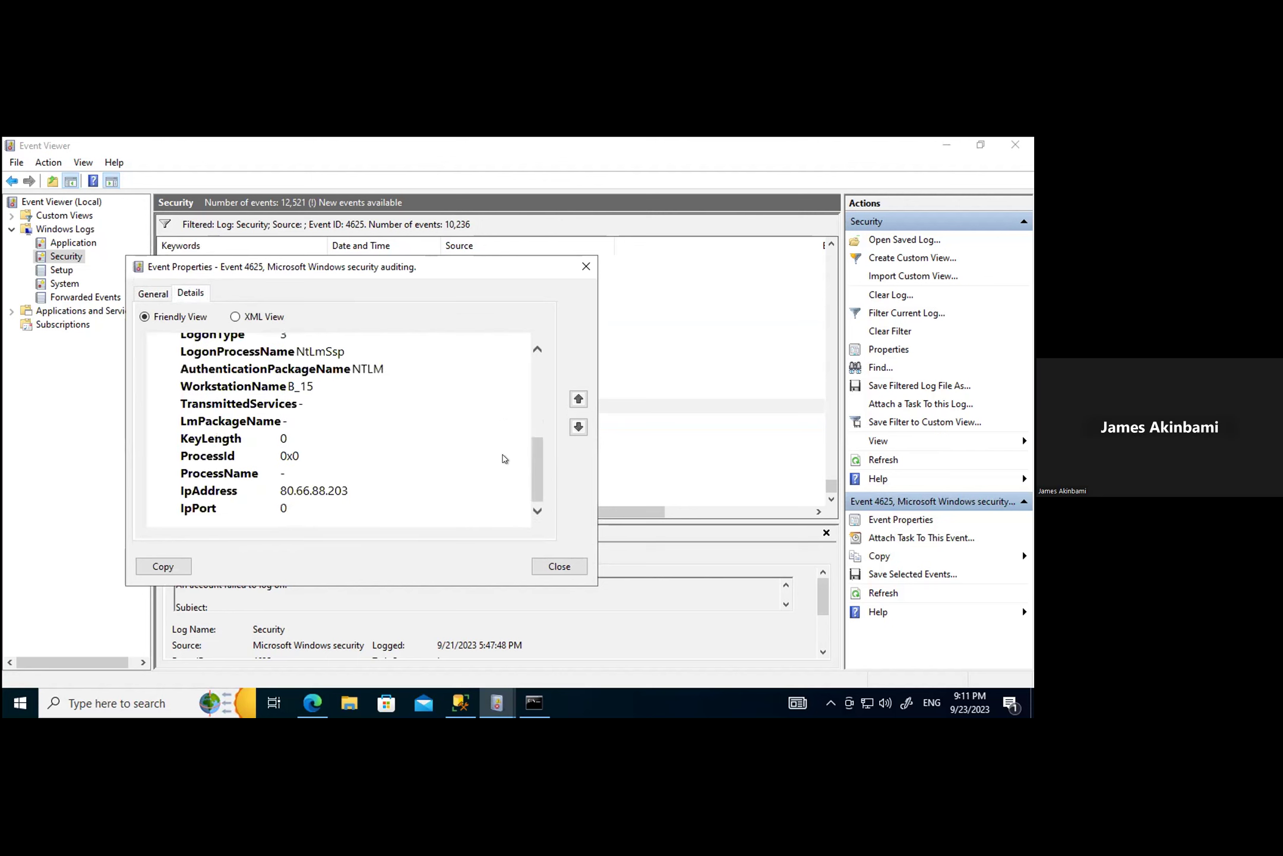
click(576, 266)
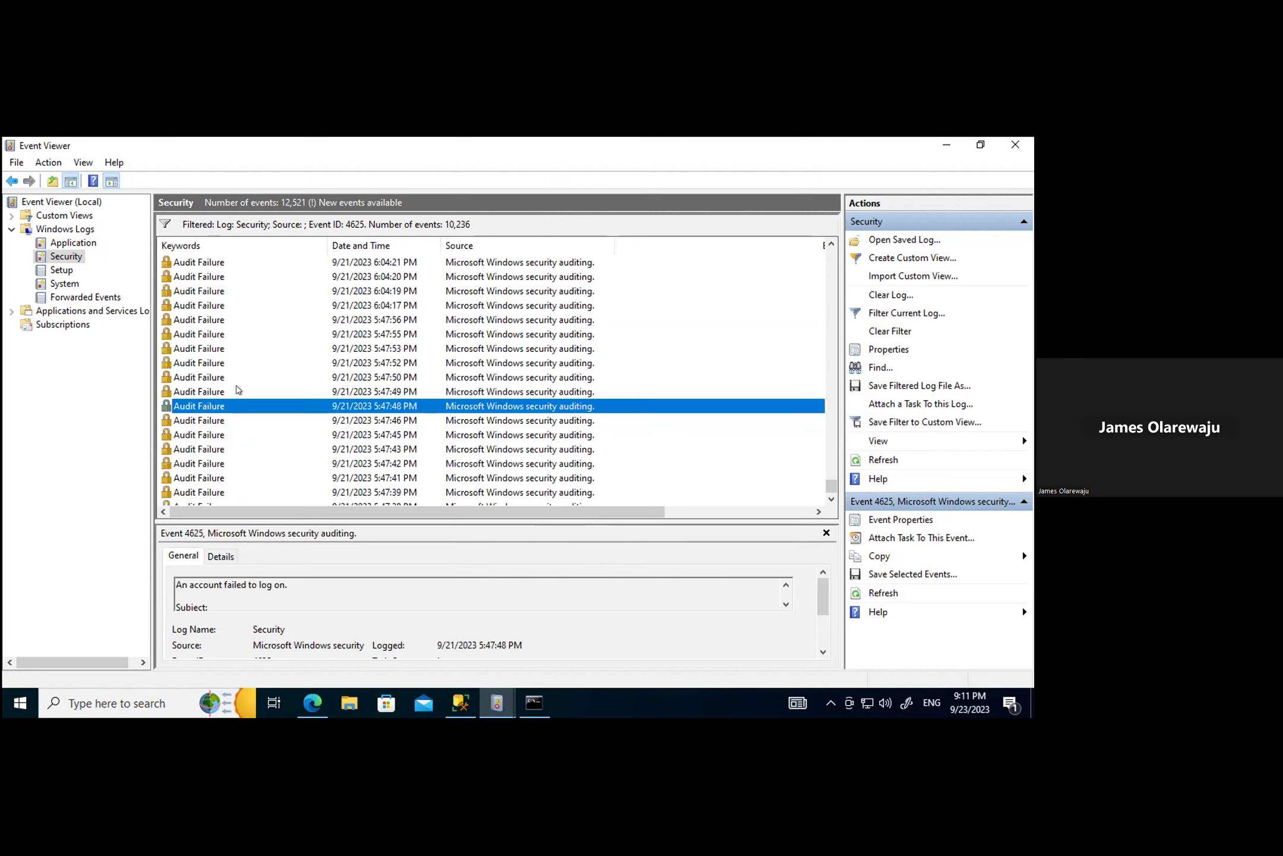
double_click(201, 392)
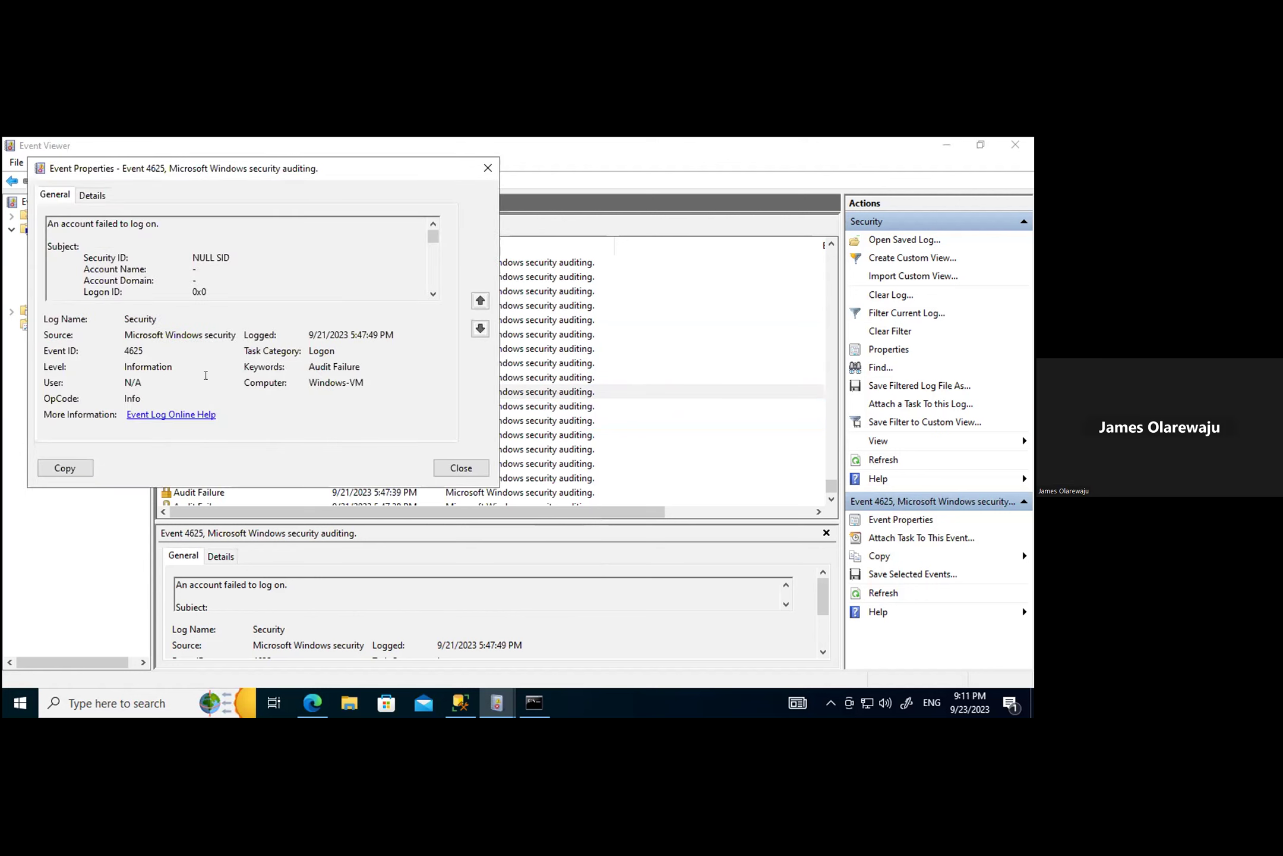
click(92, 194)
scroll(268, 410, down, 2)
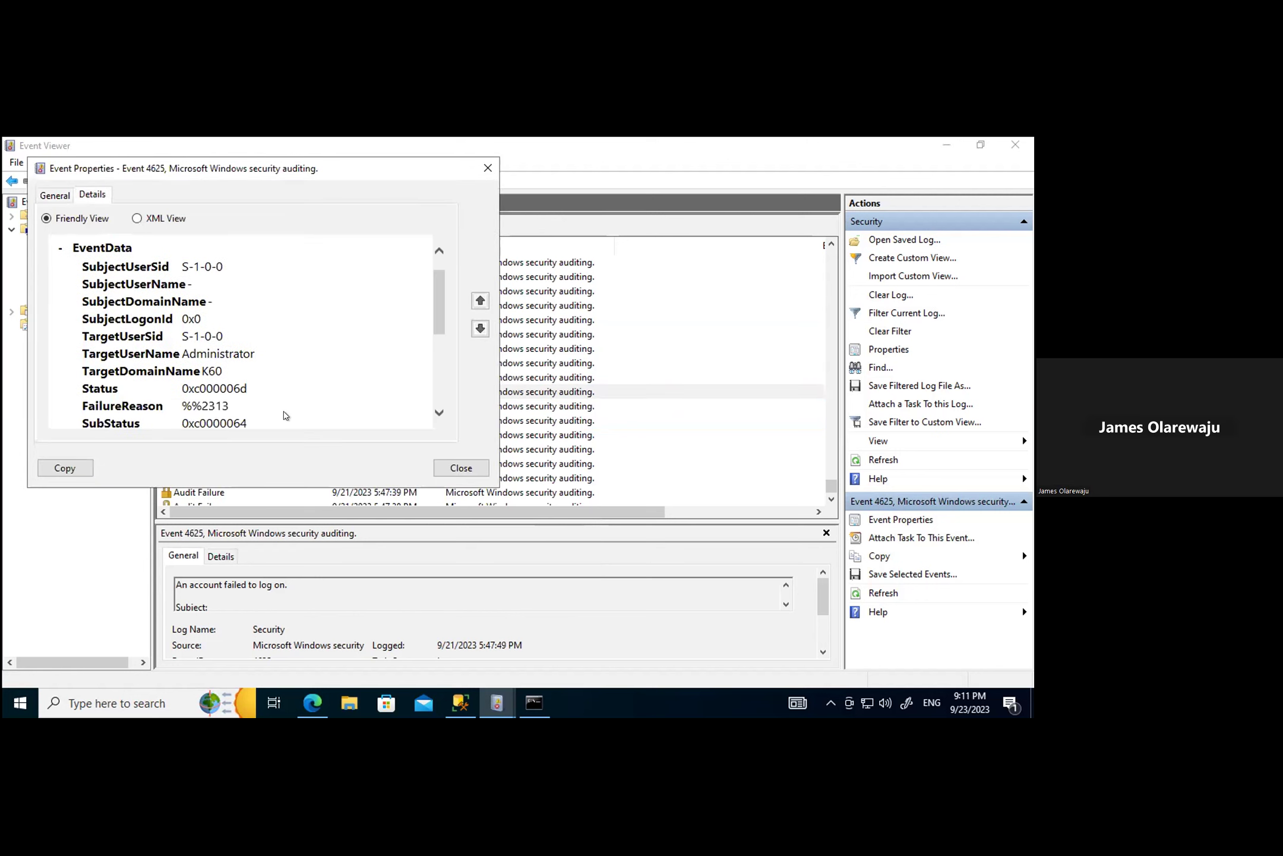
scroll(344, 309, down, 2)
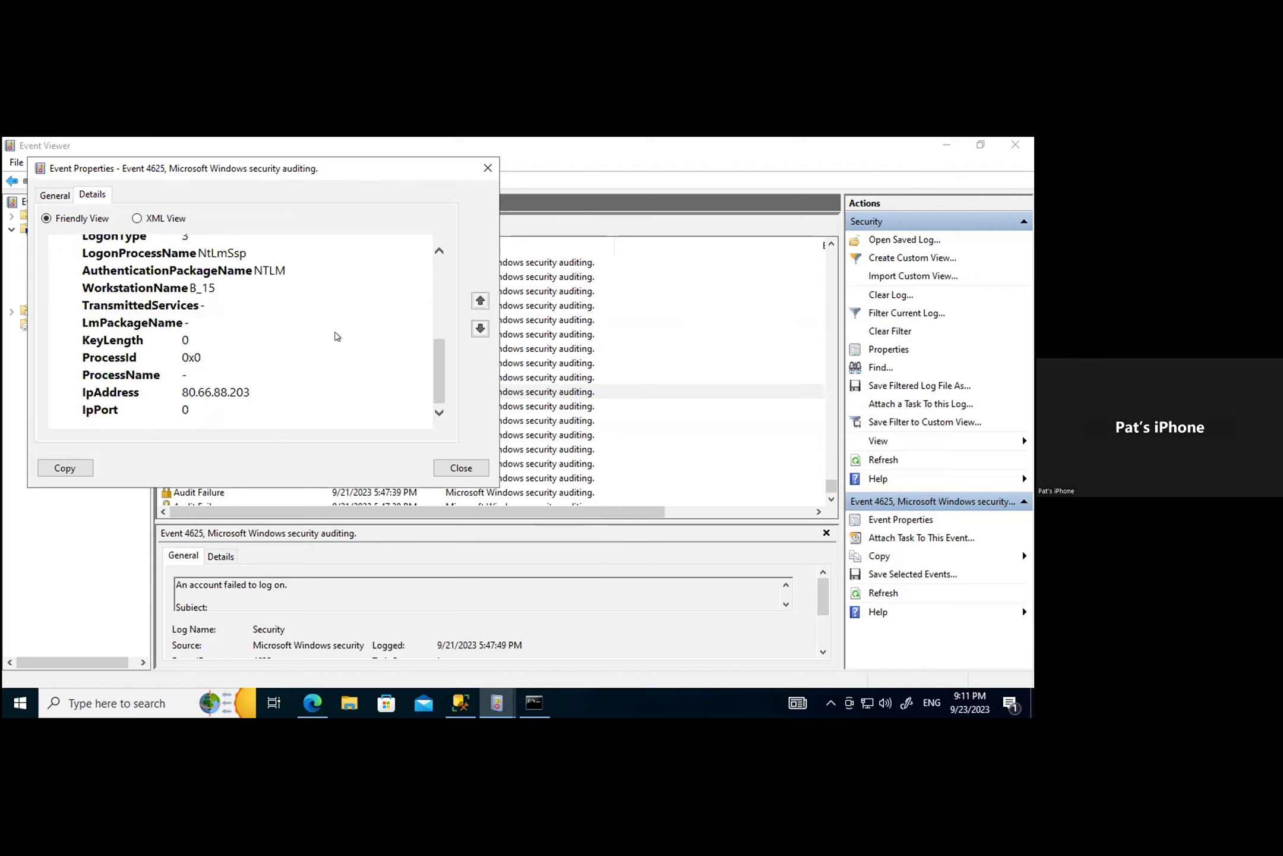
scroll(350, 352, up, 2)
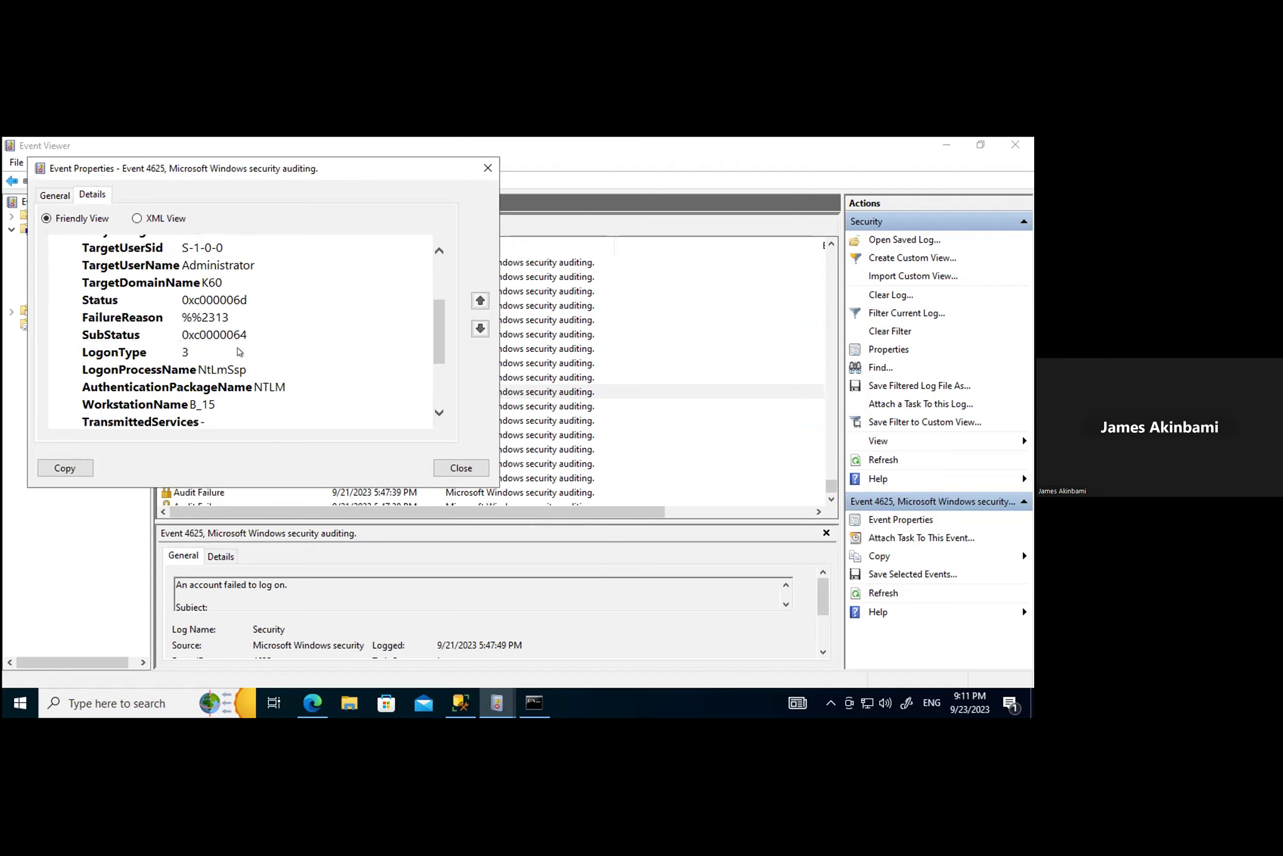
Step: Review the 5:47:49 PM event's Status 0xc000006d, FailureReason and ProcessId 0x0, then close its properties
drag(196, 337, 246, 338)
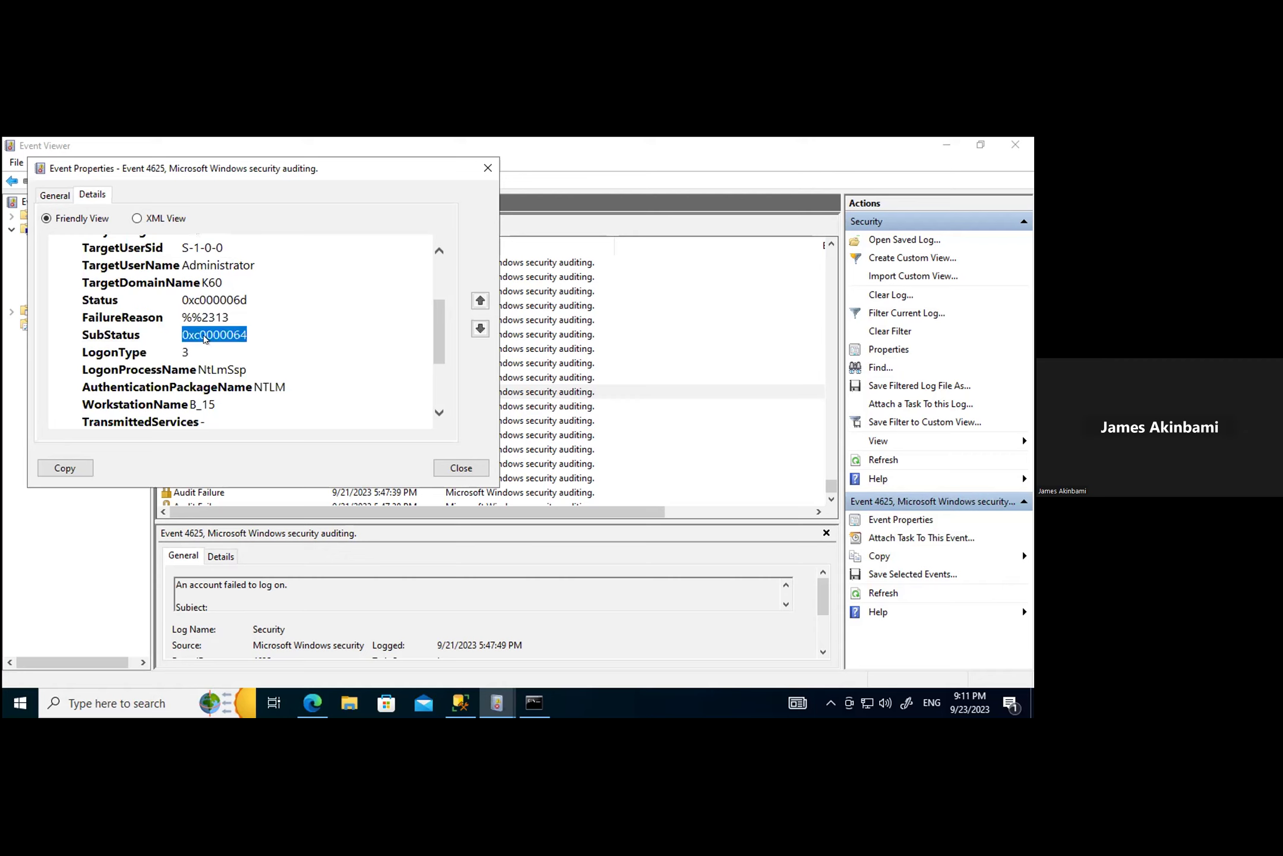
scroll(287, 341, up, 2)
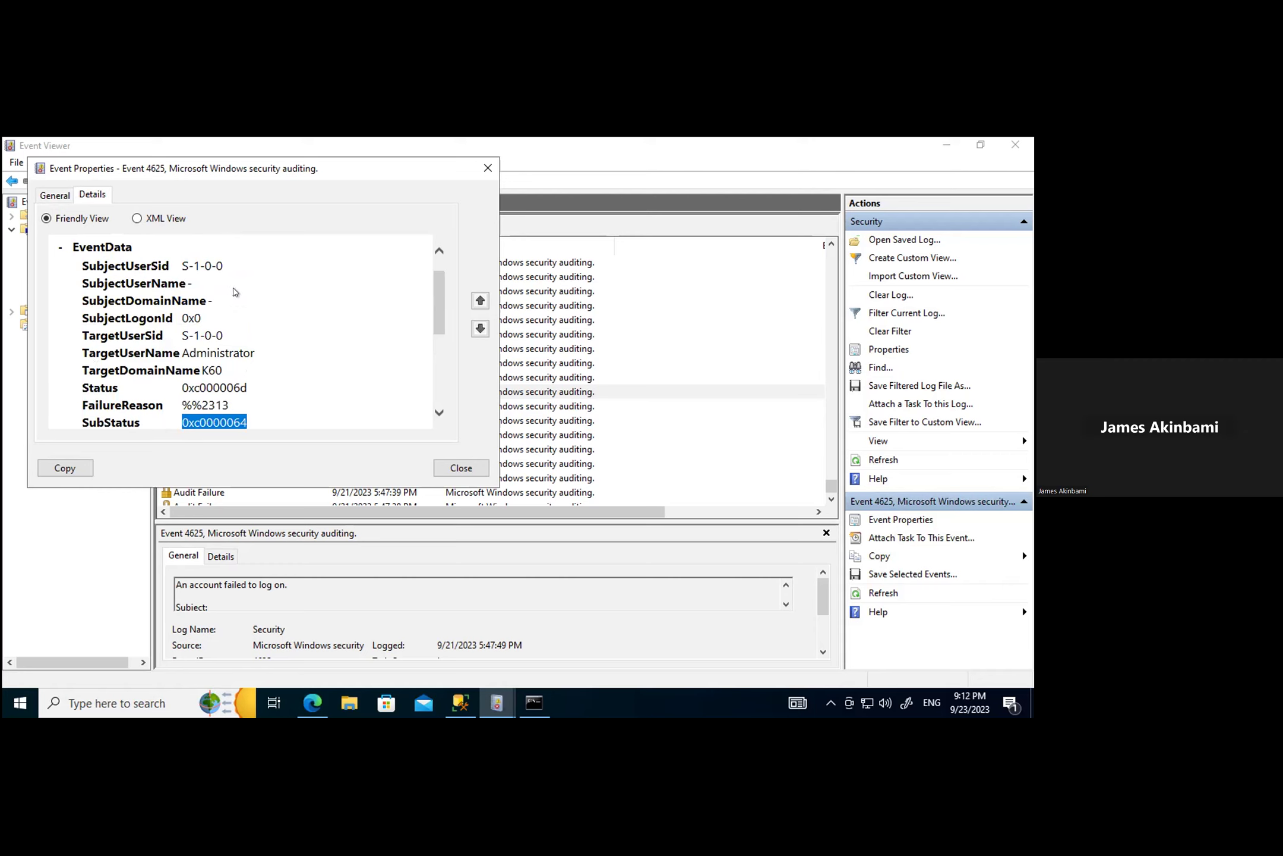
scroll(279, 330, down, 2)
scroll(227, 324, up, 3)
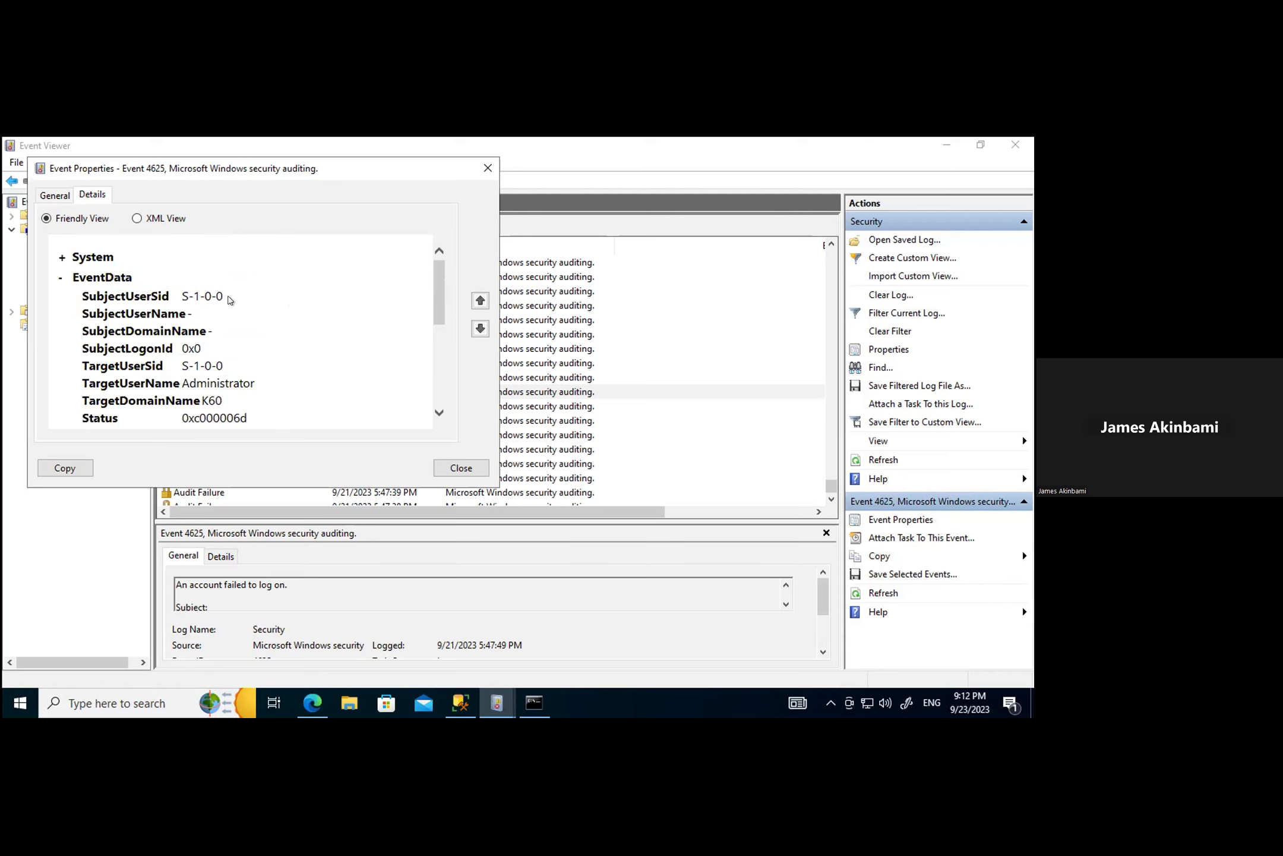
scroll(271, 352, down, 3)
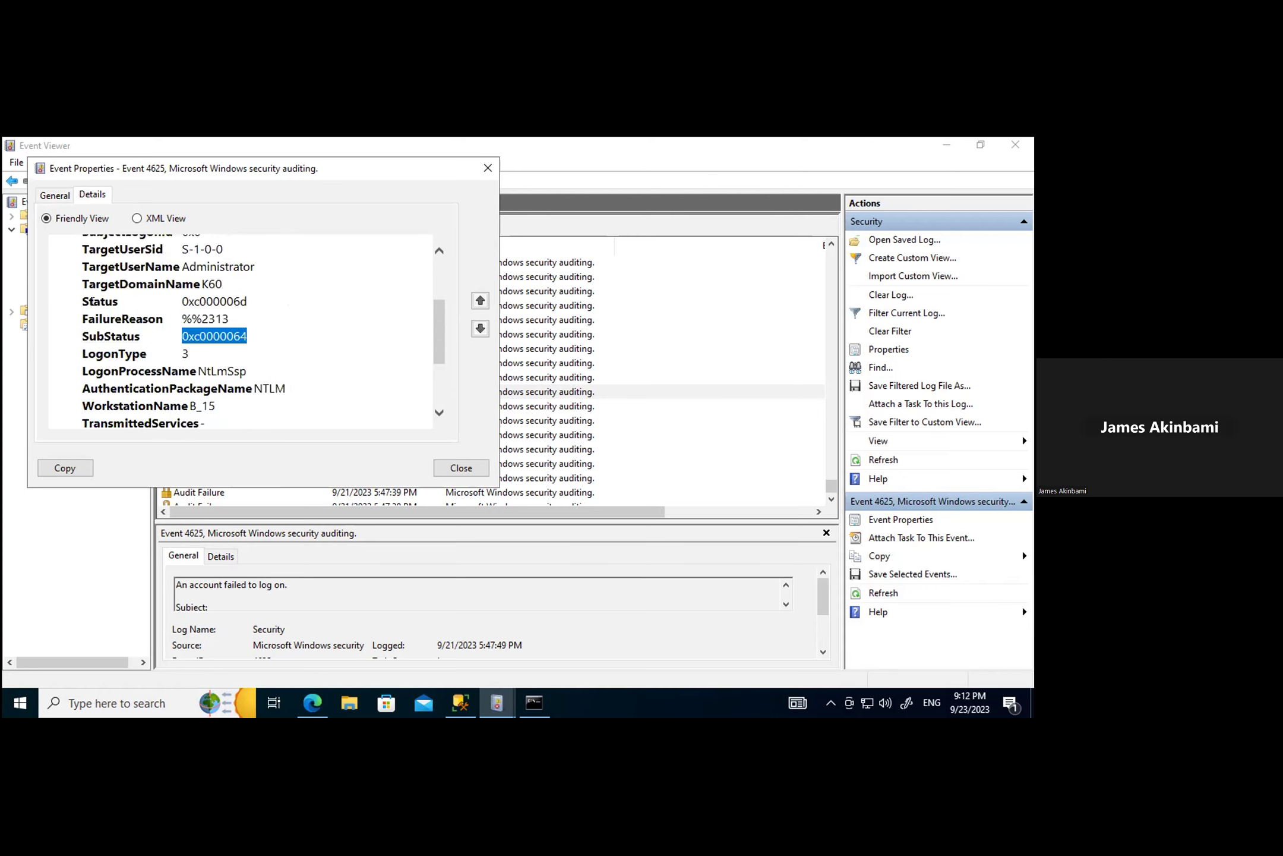
drag(92, 302, 252, 303)
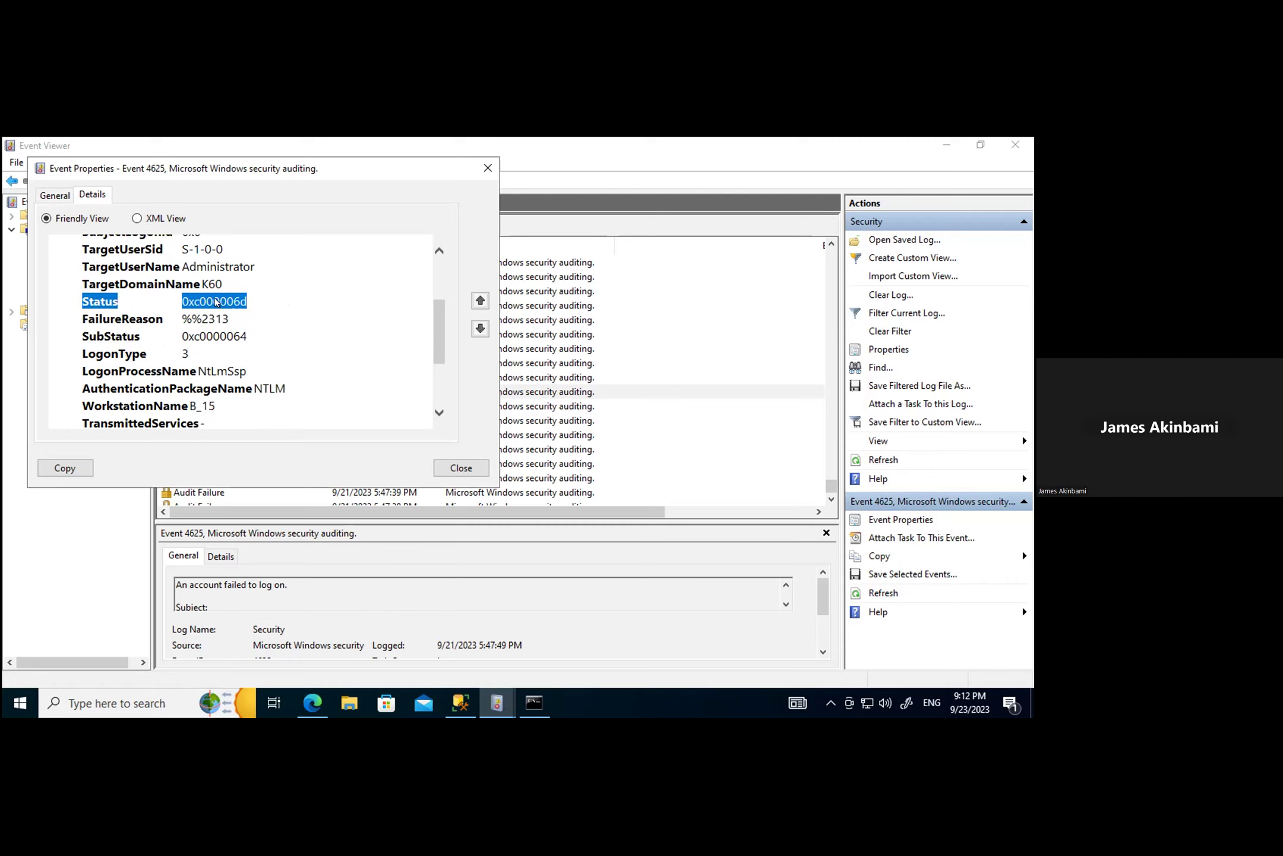
drag(249, 303, 200, 313)
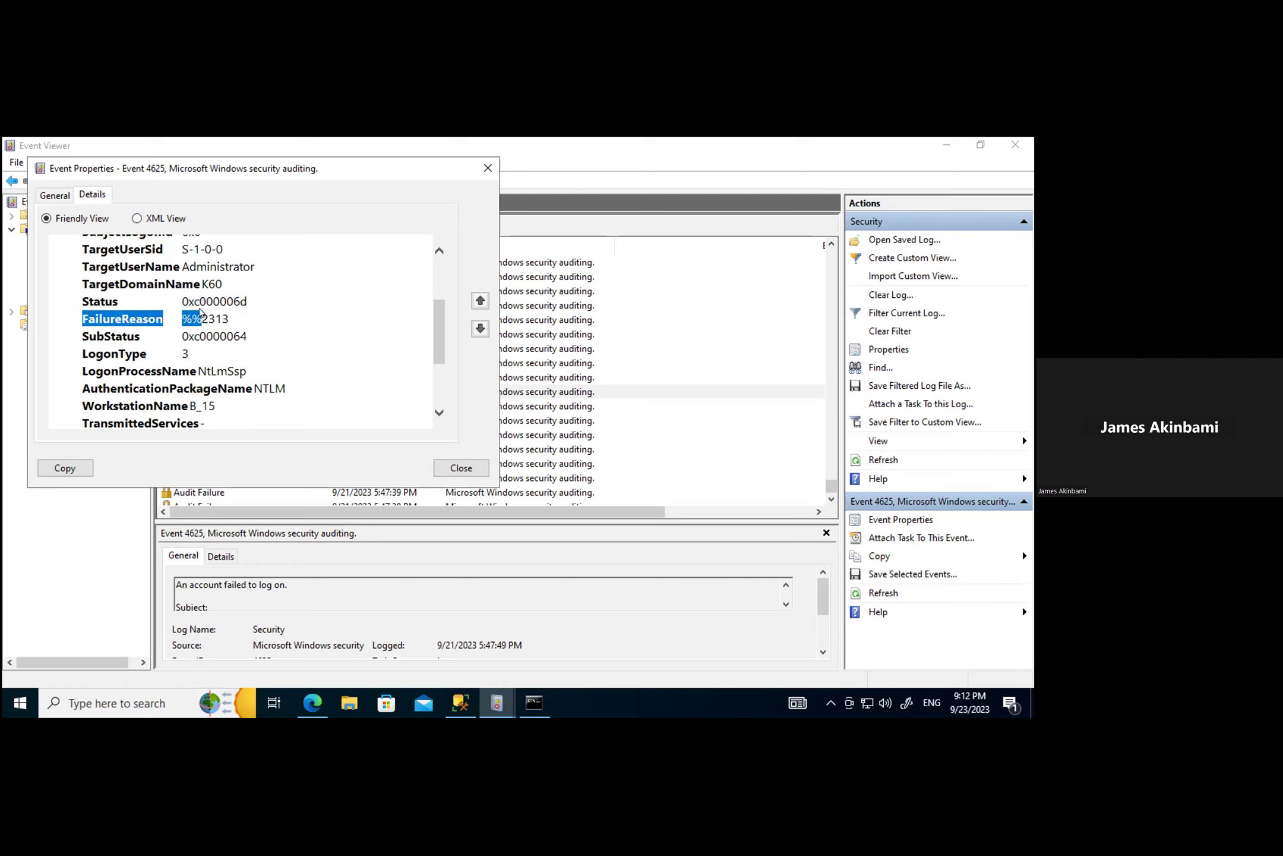
click(262, 351)
scroll(297, 398, down, 2)
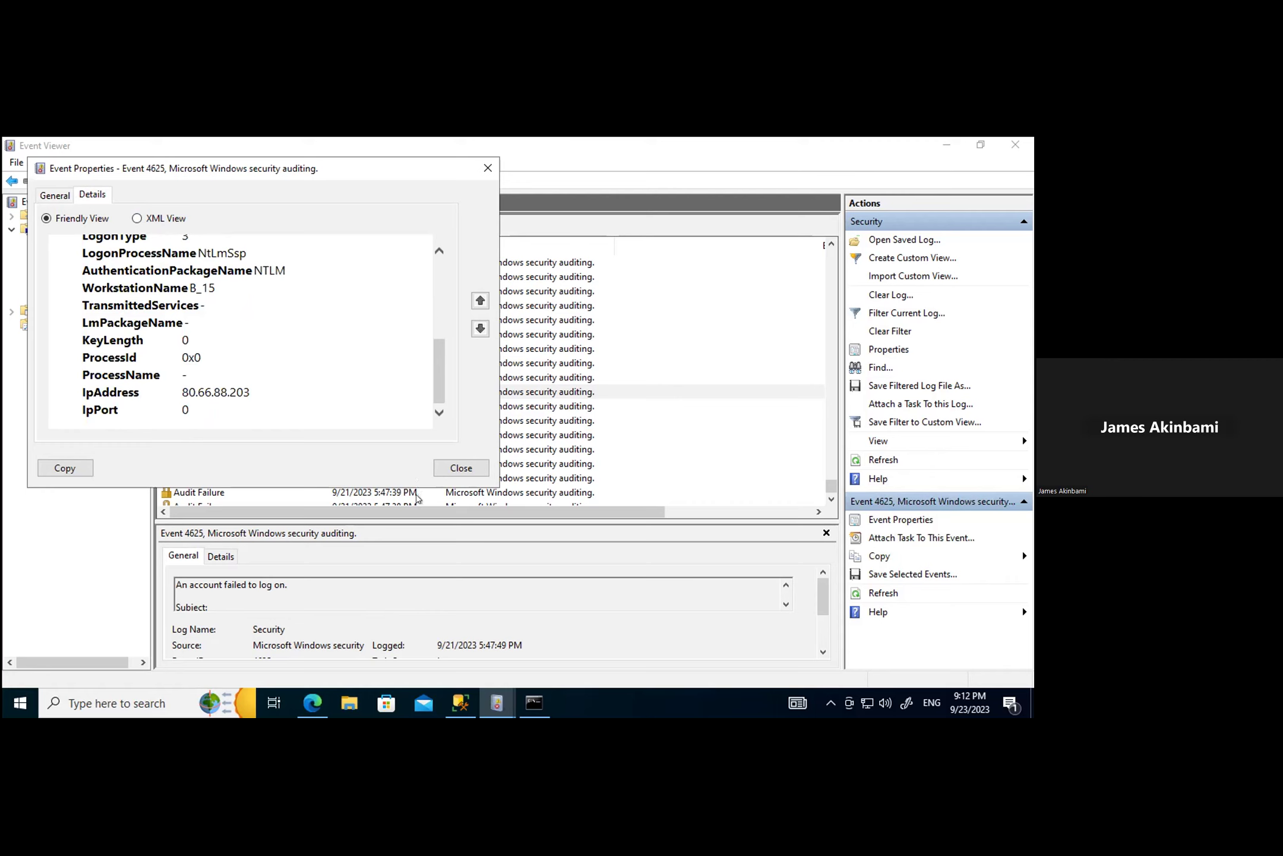
drag(208, 357, 177, 357)
click(455, 469)
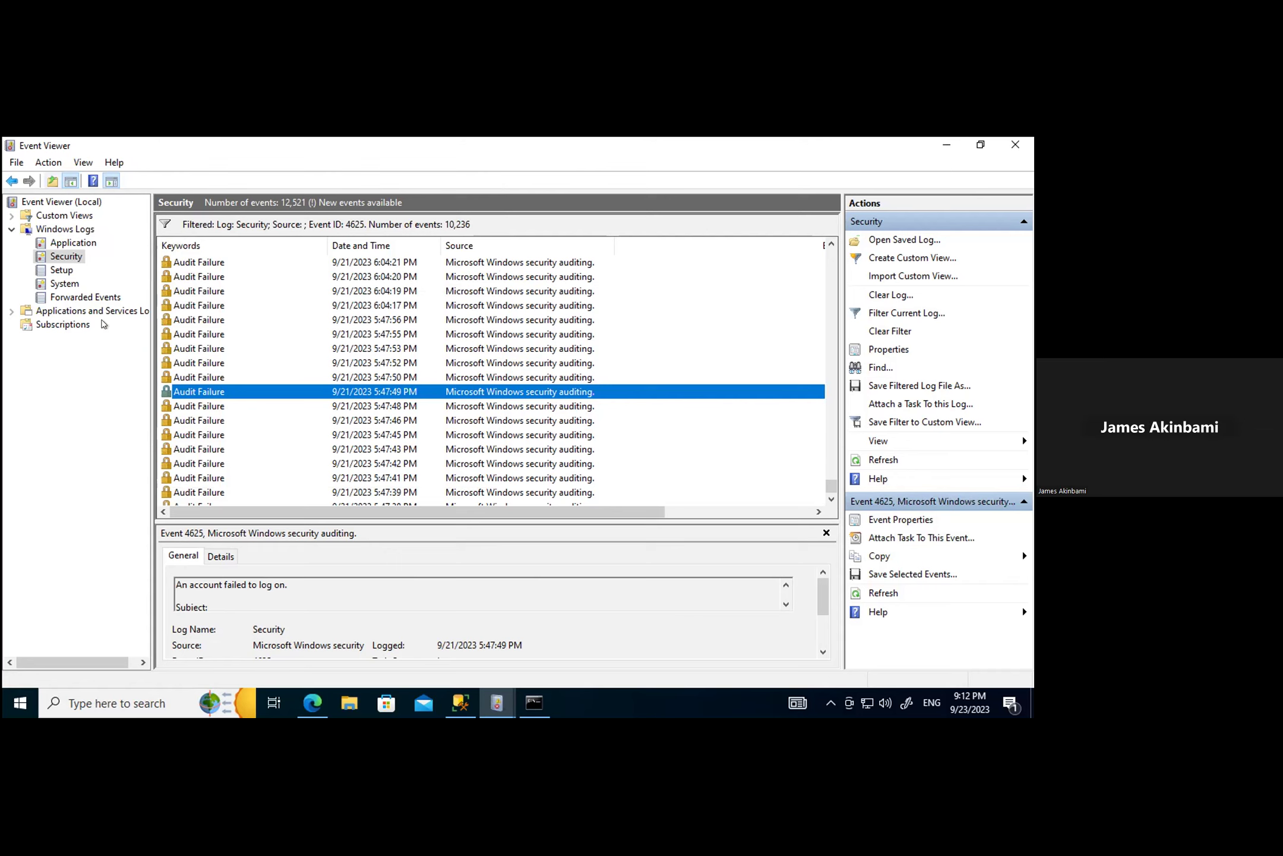
Step: Reopen the 5:47:49 PM failed-logon event and review its Details fields
double_click(204, 390)
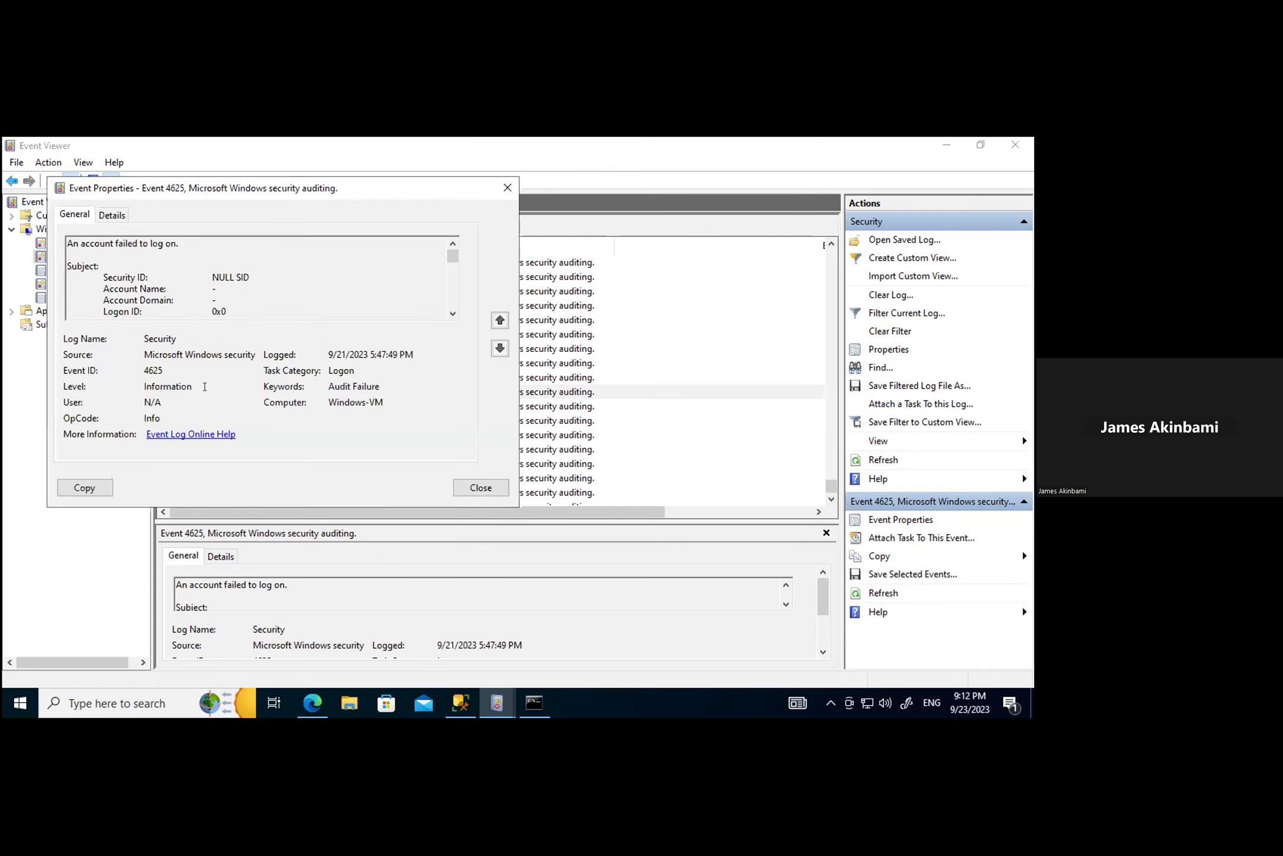
click(104, 218)
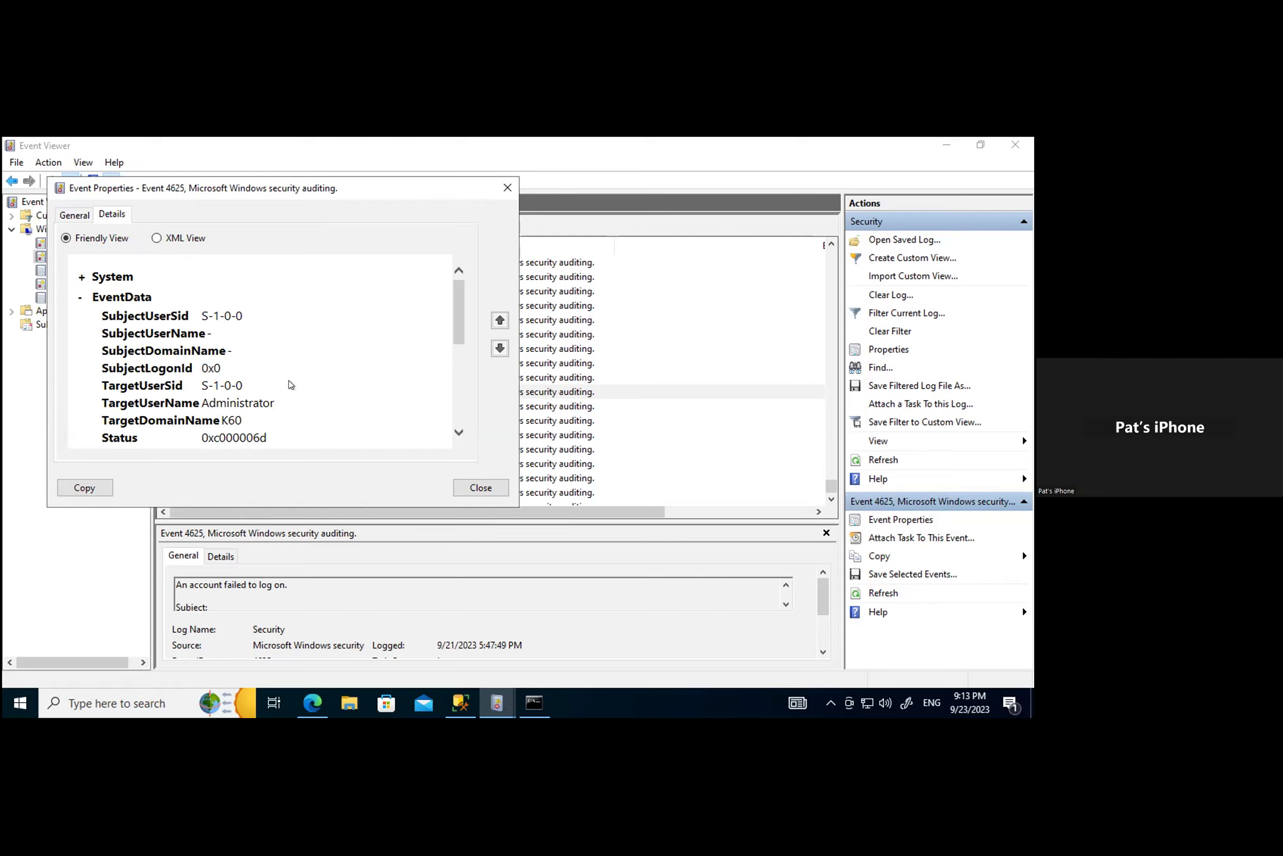
scroll(291, 384, down, 2)
scroll(290, 384, up, 2)
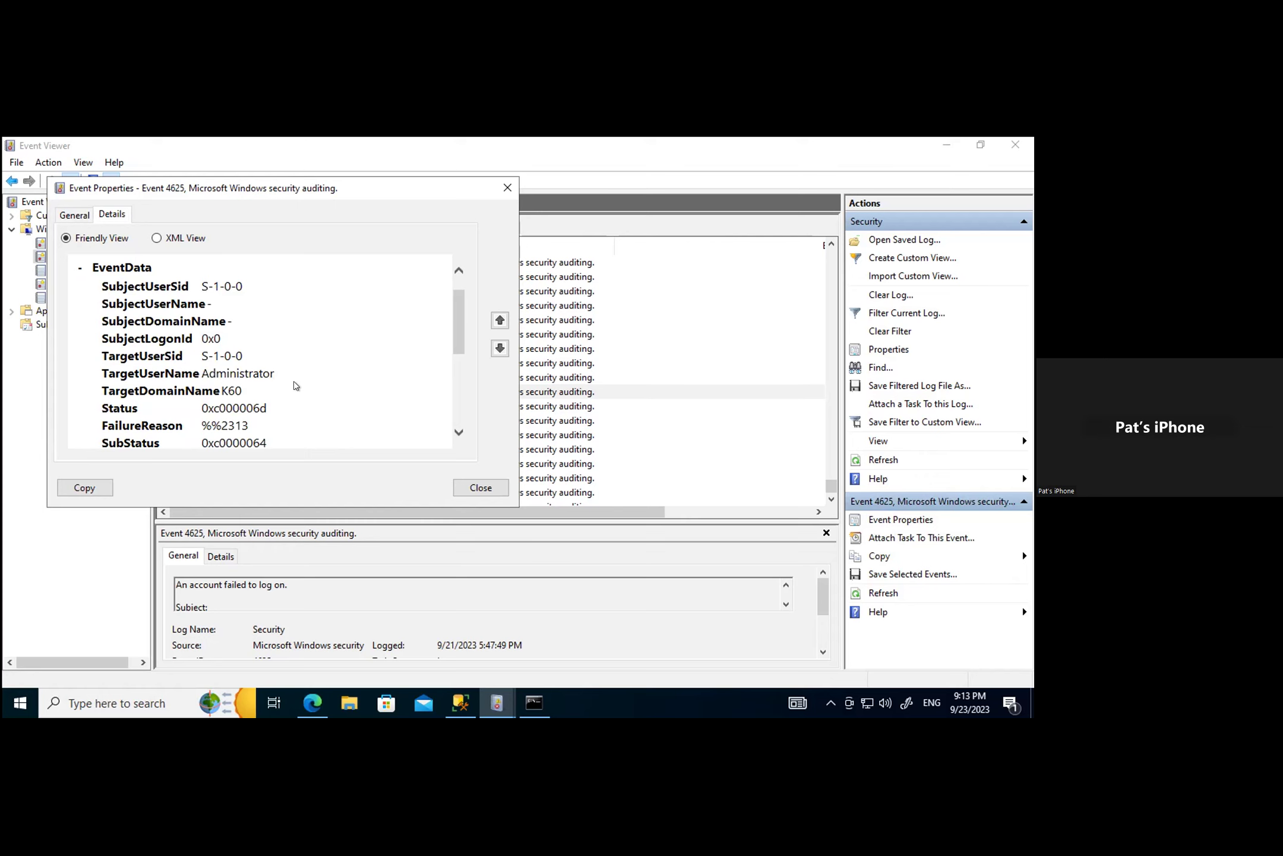
scroll(295, 385, down, 1)
scroll(297, 386, down, 2)
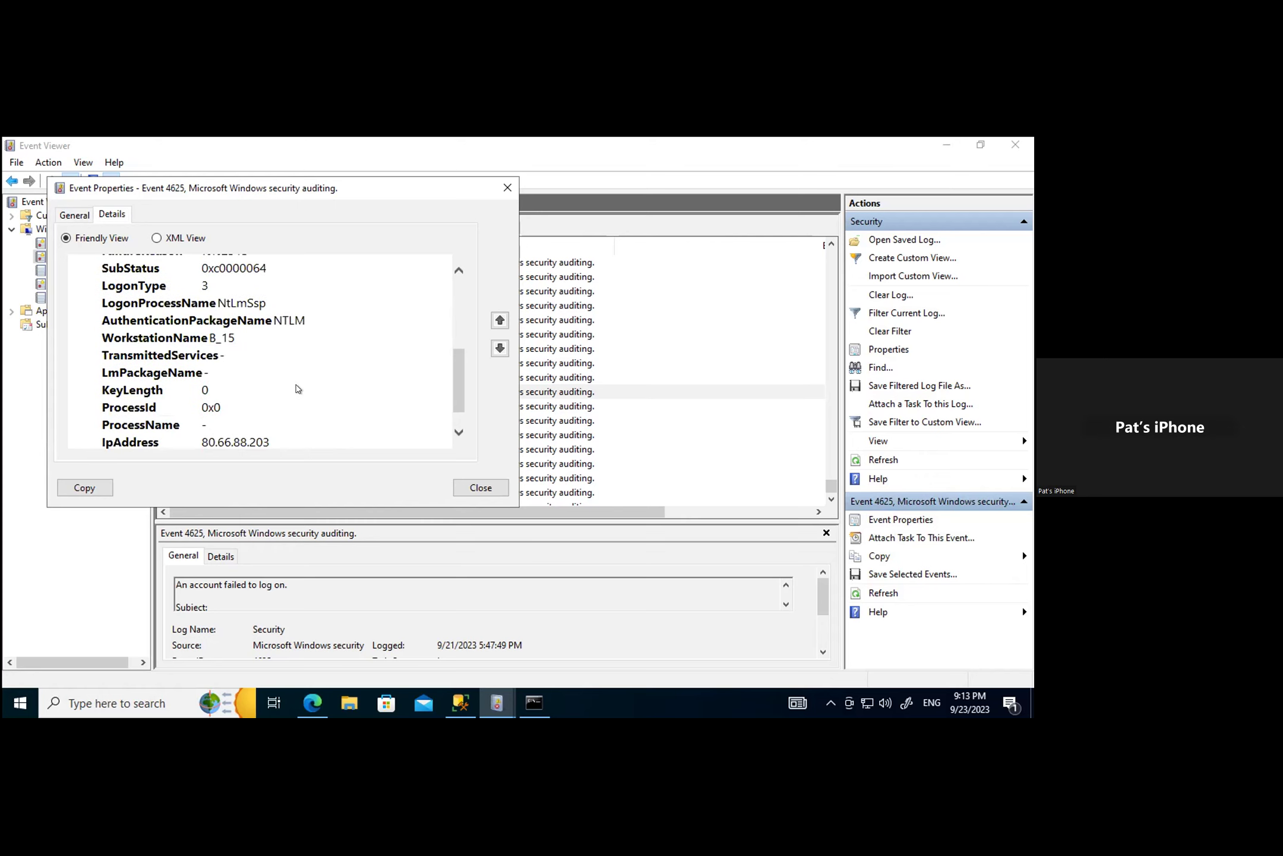
scroll(297, 387, down, 1)
scroll(297, 387, up, 4)
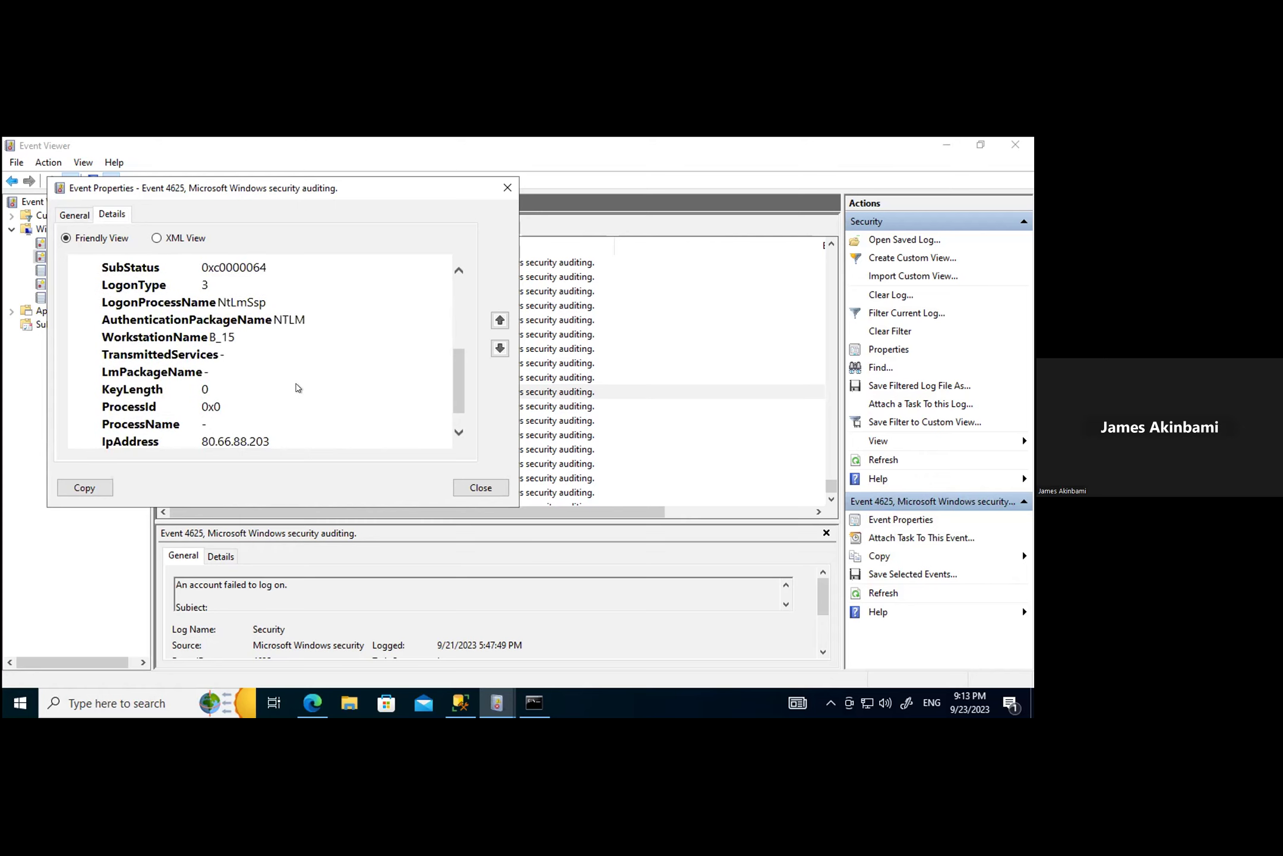
scroll(297, 387, down, 3)
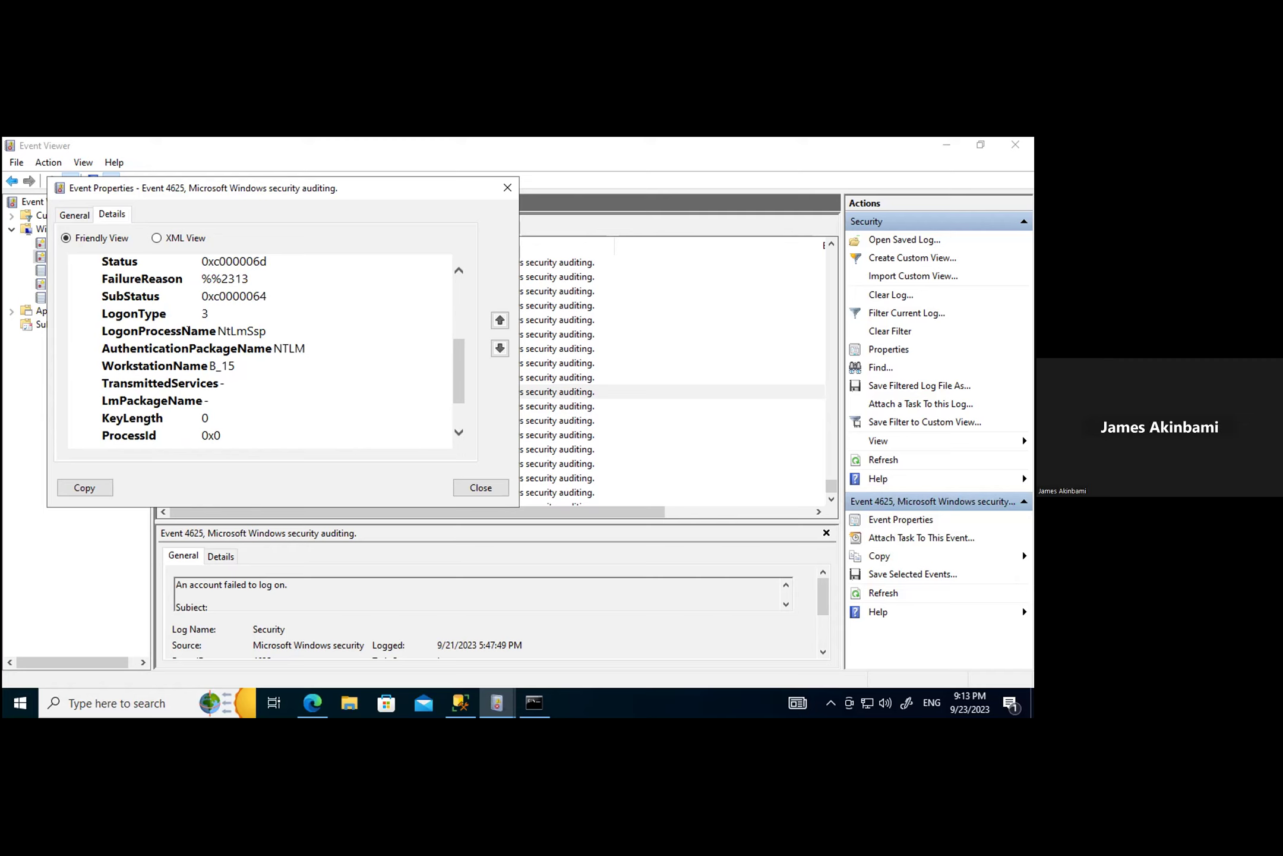
scroll(200, 349, up, 2)
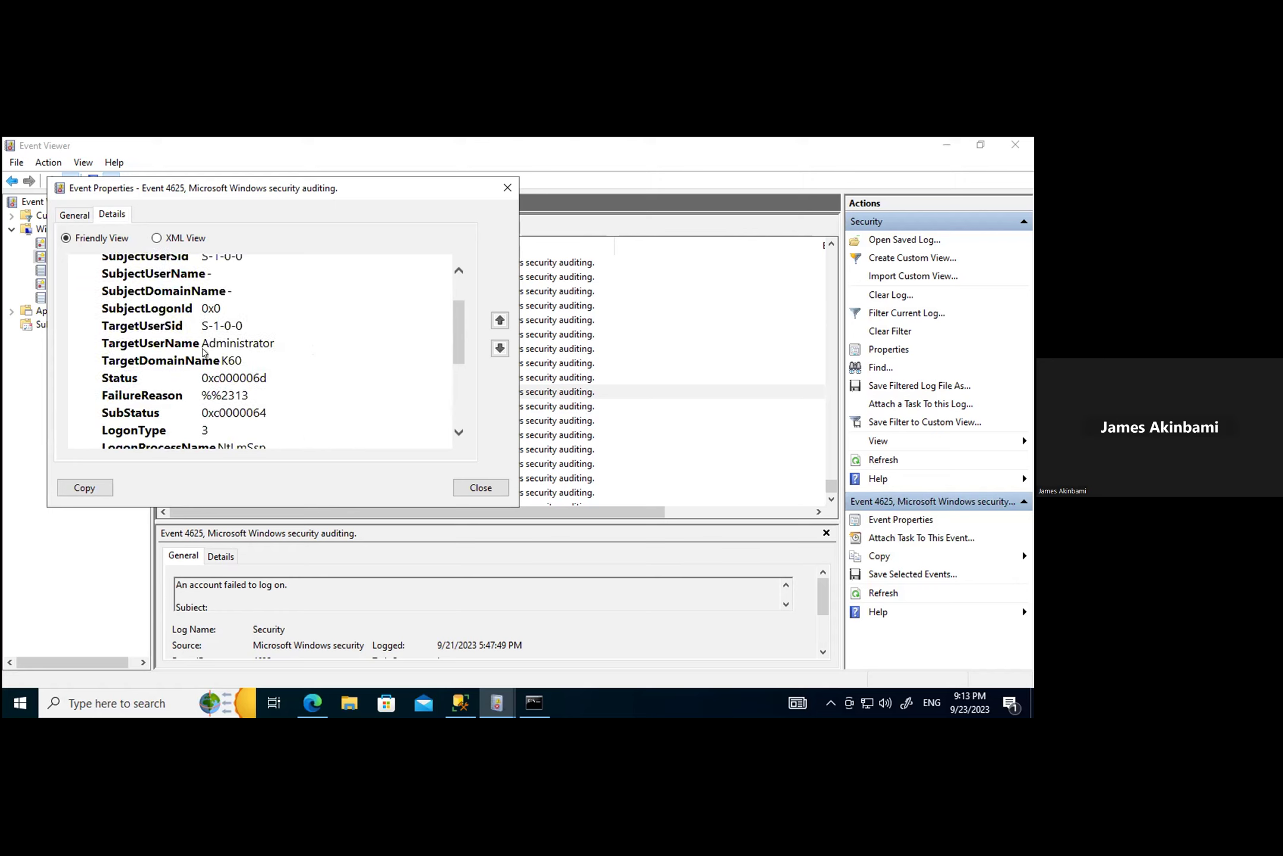
scroll(202, 350, down, 1)
Step: Highlight the Status value 0xc000006d and the attacker IP 80.66.88.203 in the event data
drag(96, 352, 262, 349)
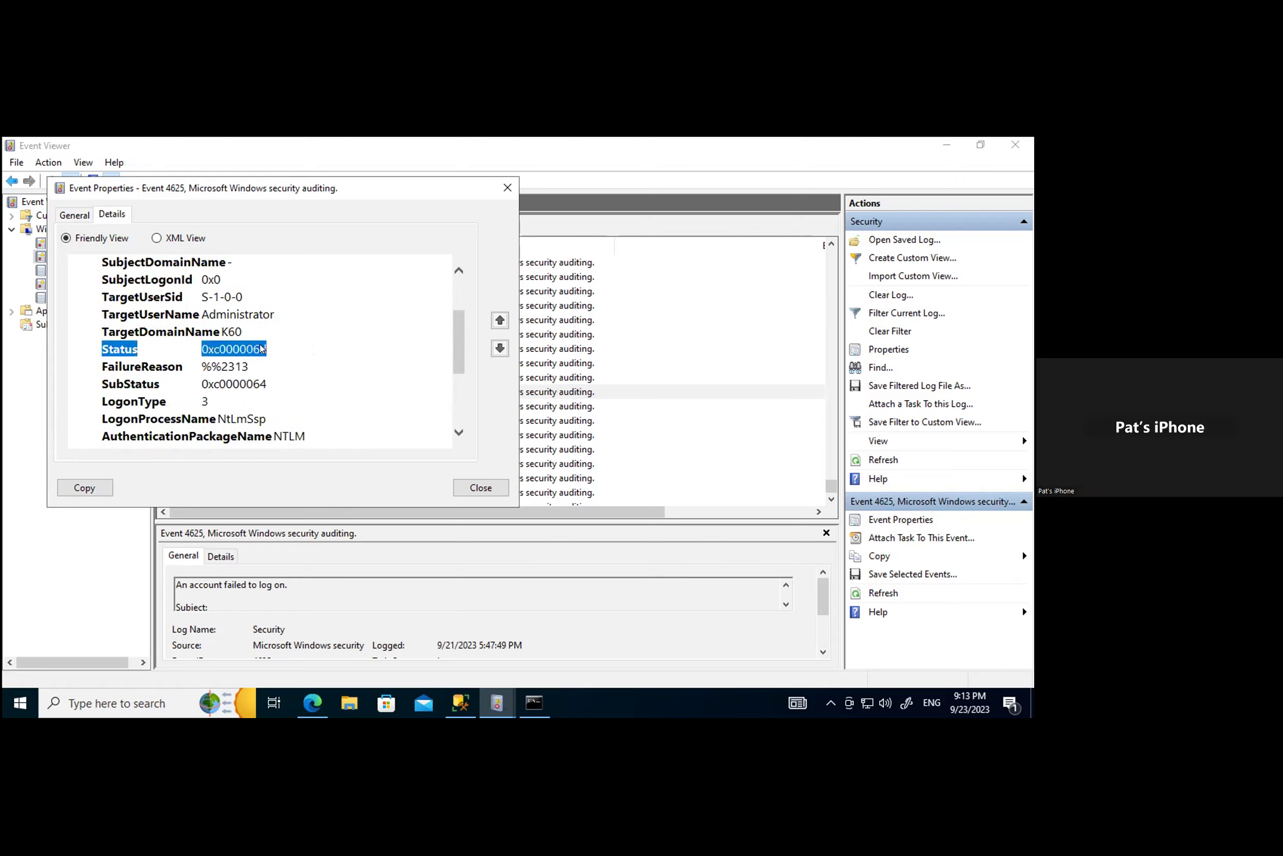
scroll(298, 378, up, 2)
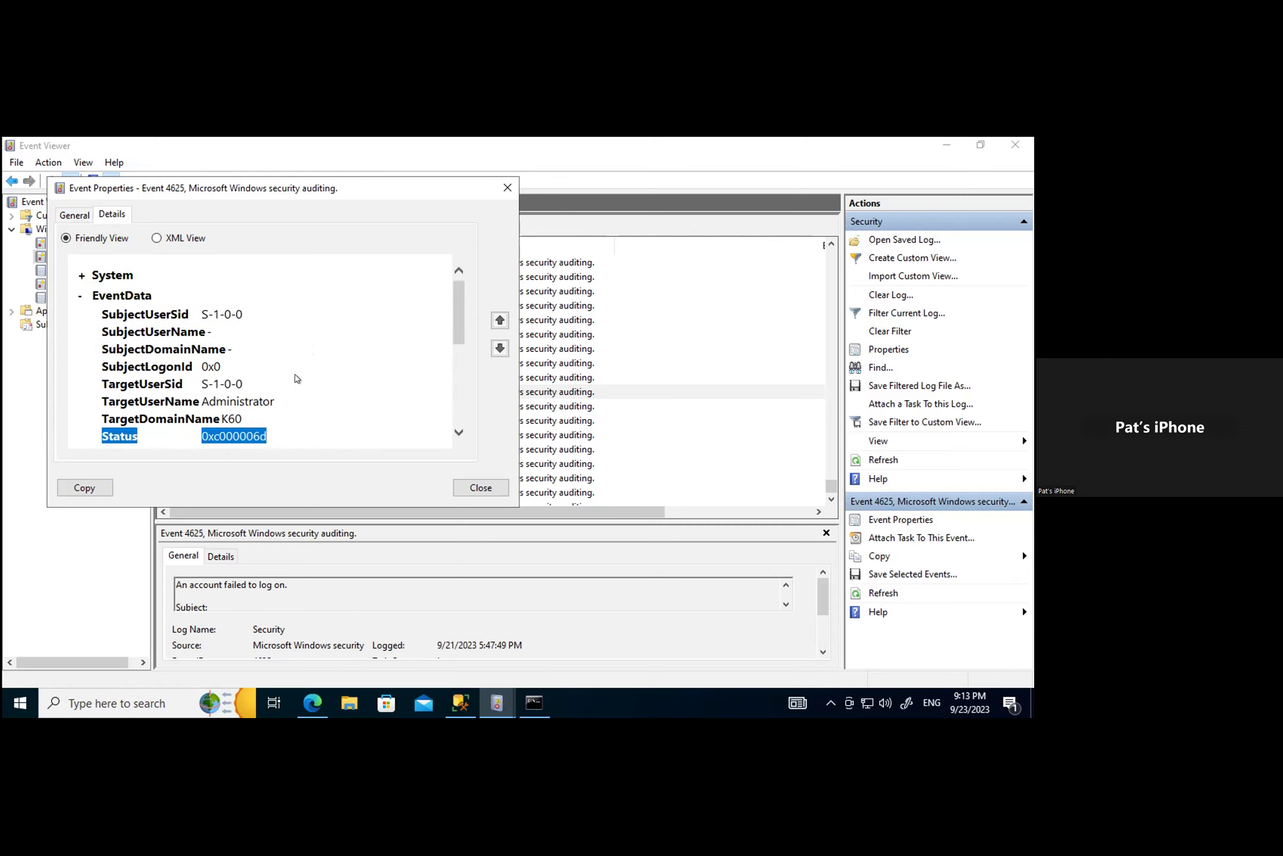
scroll(297, 379, down, 3)
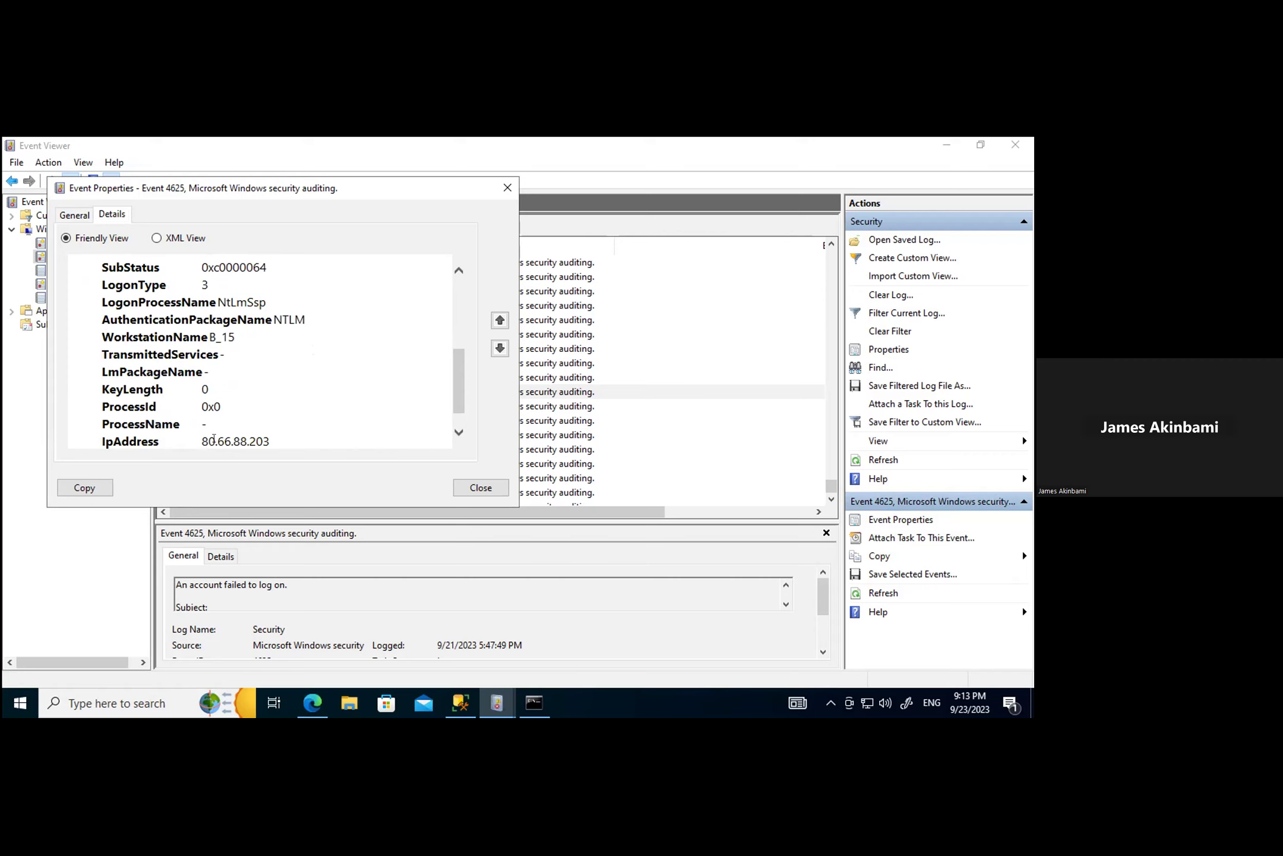
scroll(251, 438, down, 1)
drag(189, 410, 277, 403)
click(359, 401)
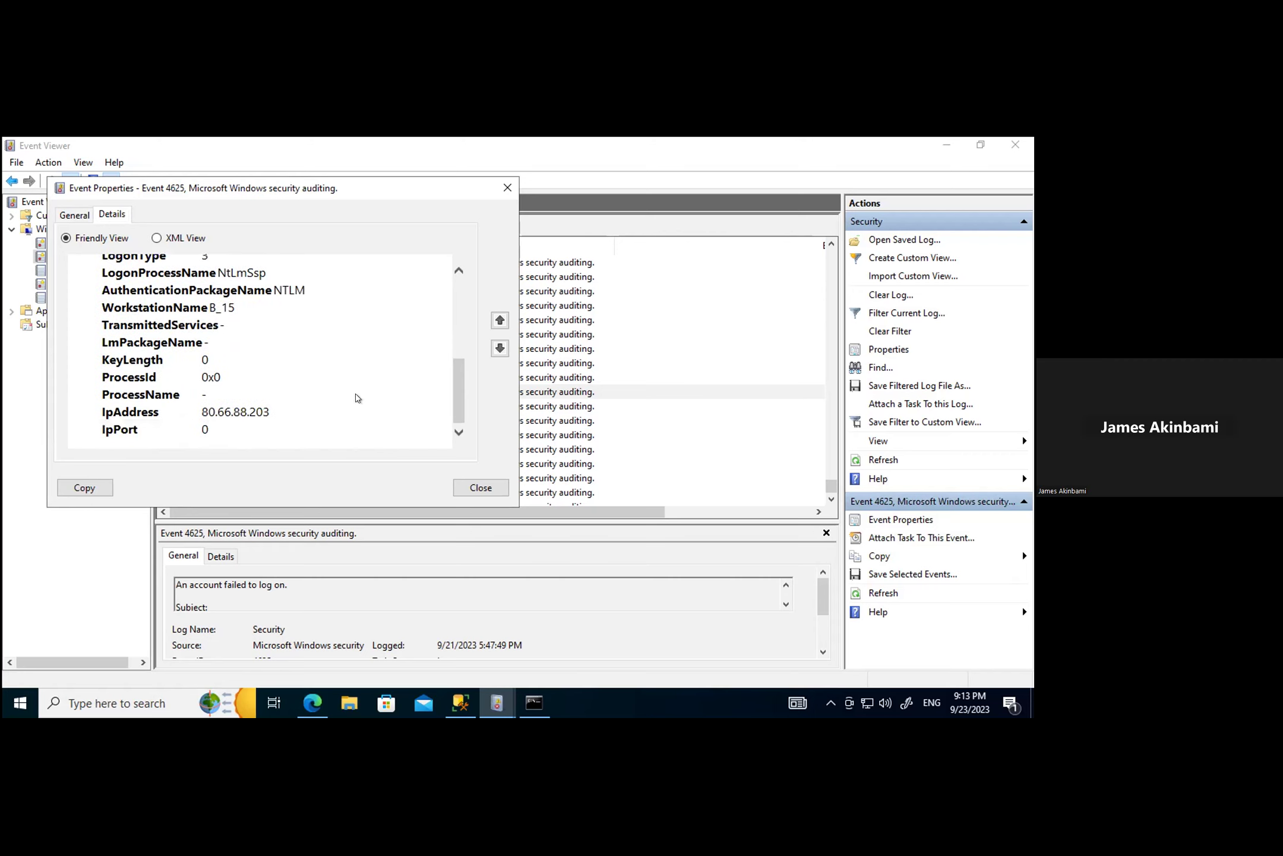
drag(225, 378, 191, 379)
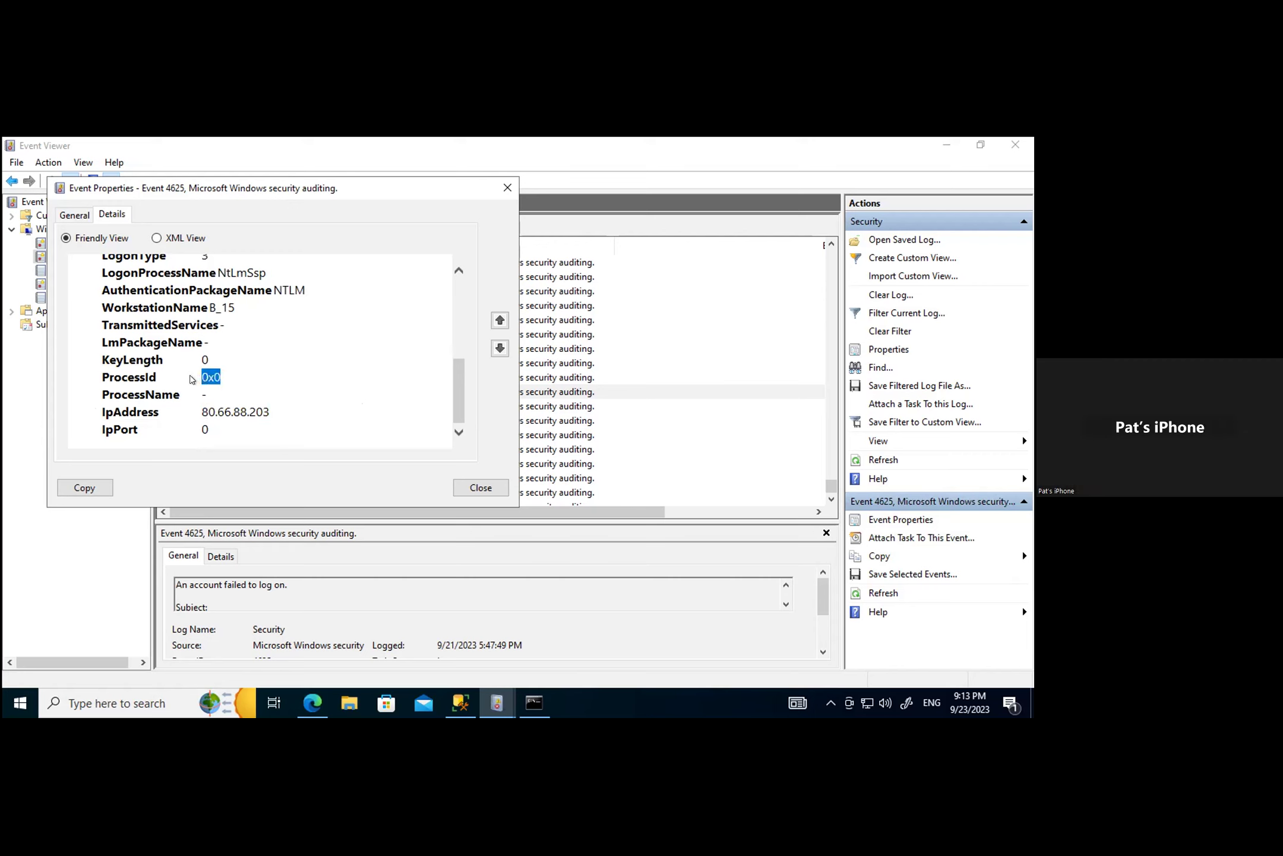
scroll(275, 377, up, 5)
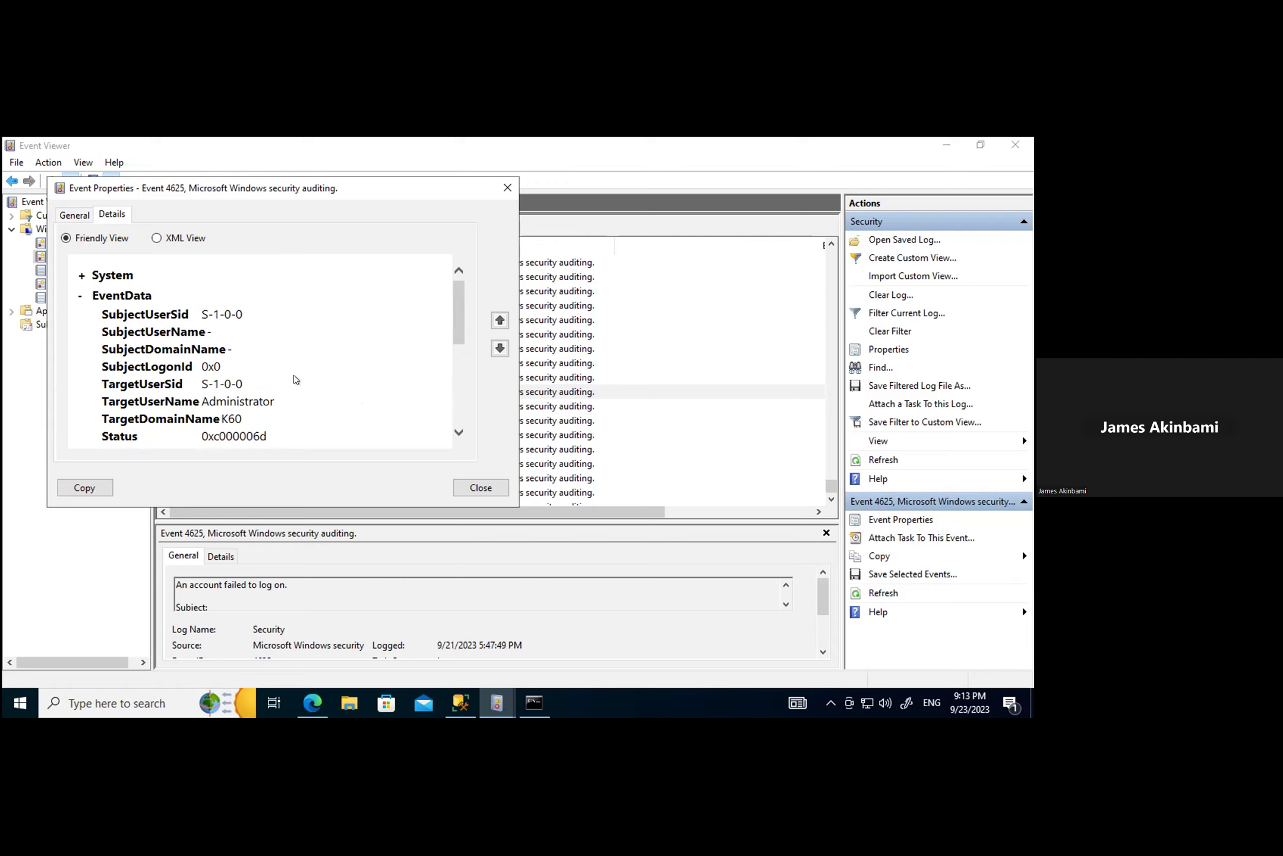
scroll(278, 368, down, 1)
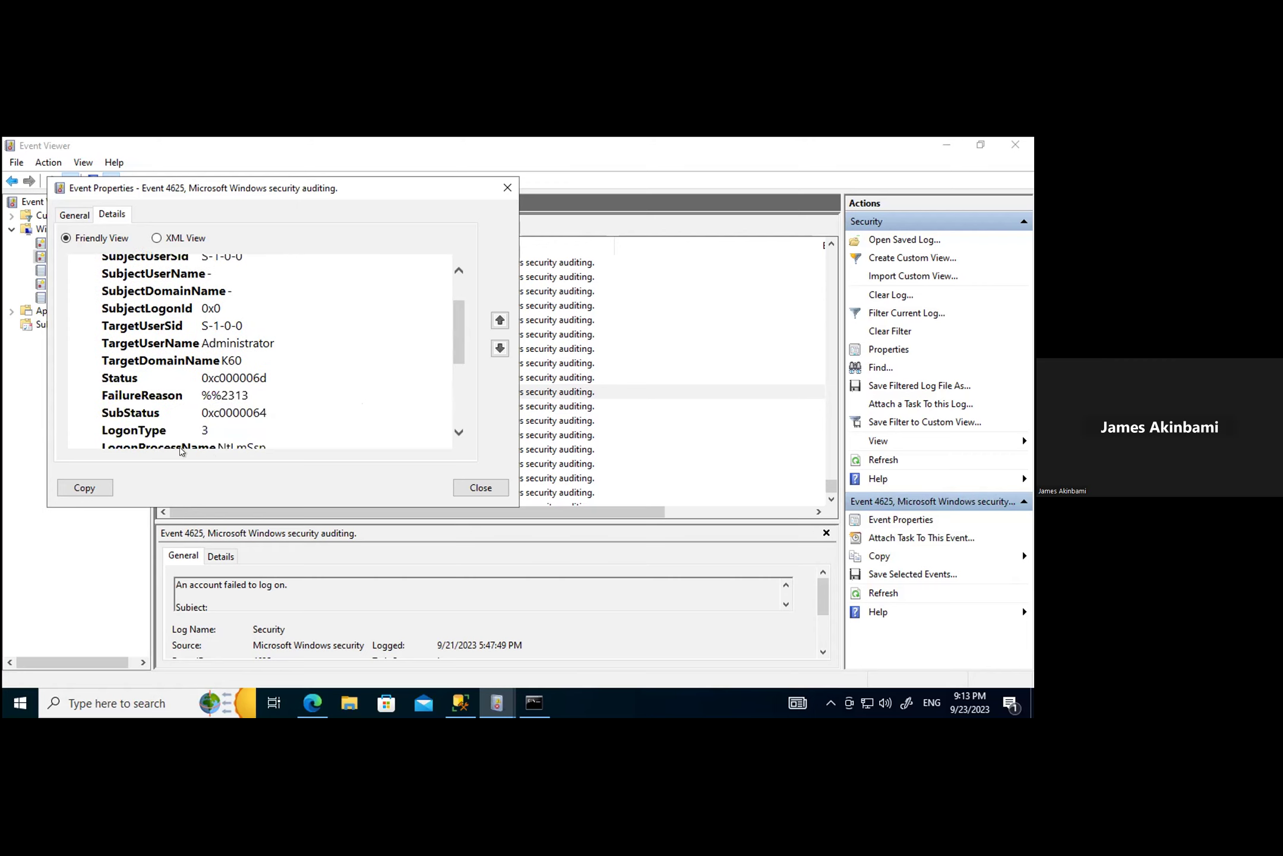
scroll(294, 411, down, 2)
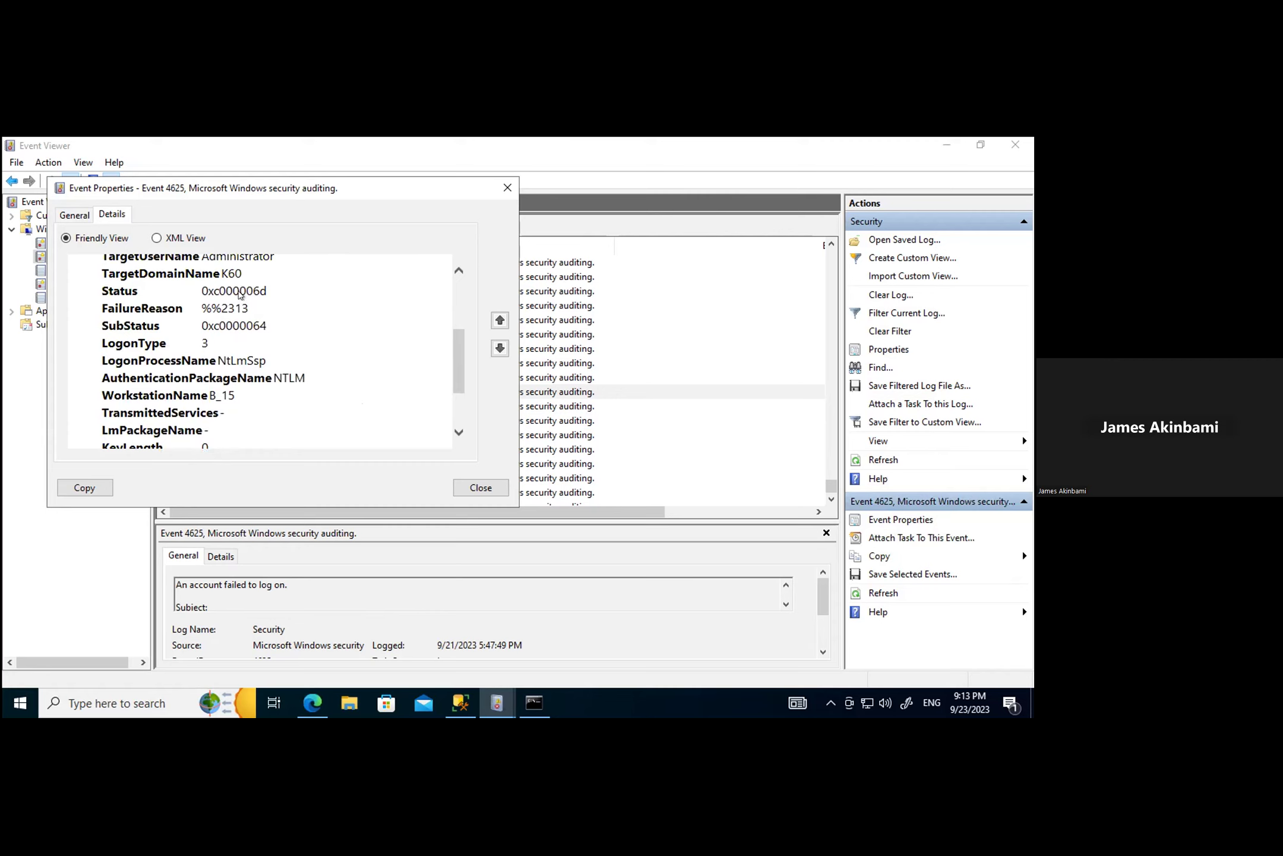
Step: Copy the Status code 0xc000006d to the clipboard
double_click(253, 291)
right_click(227, 291)
click(273, 300)
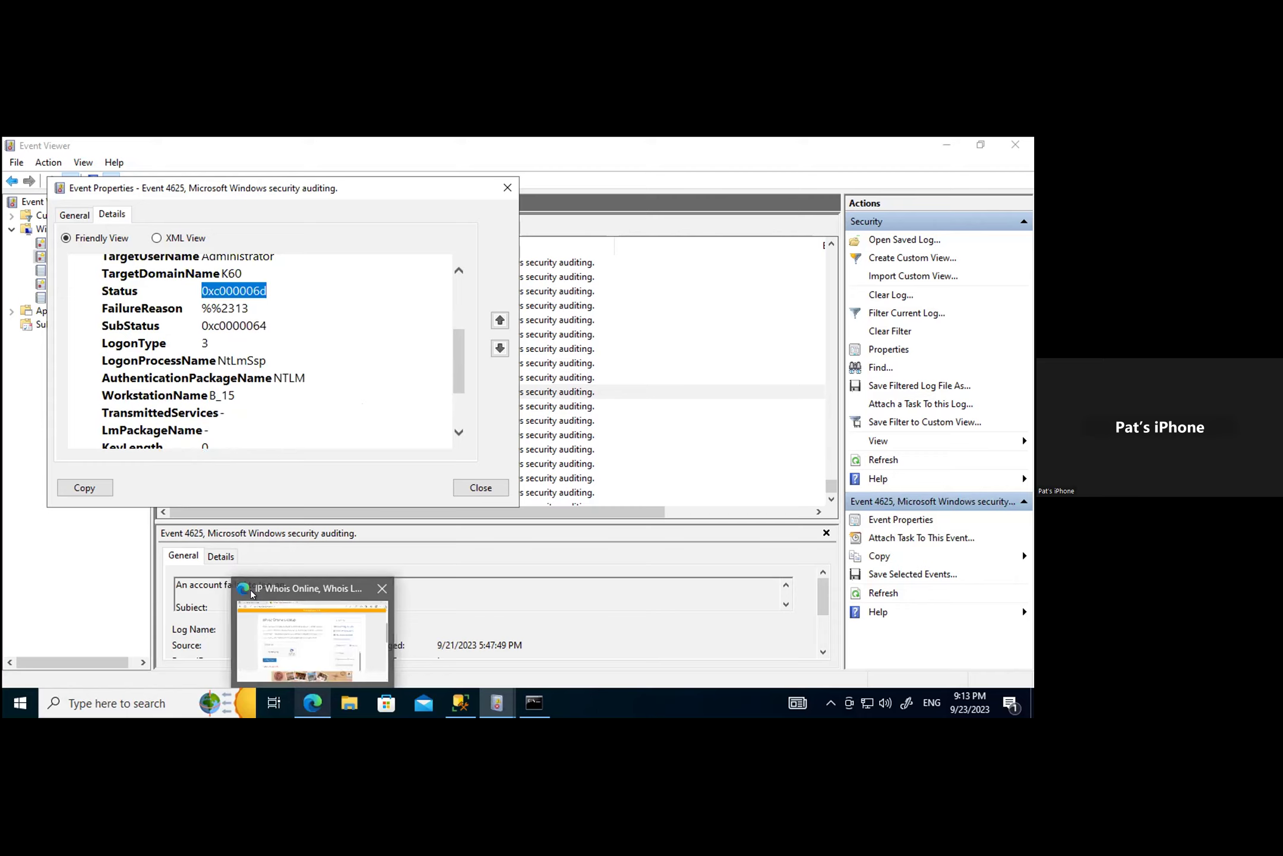
Step: Go to the Google UK home page in a new Edge tab
click(311, 705)
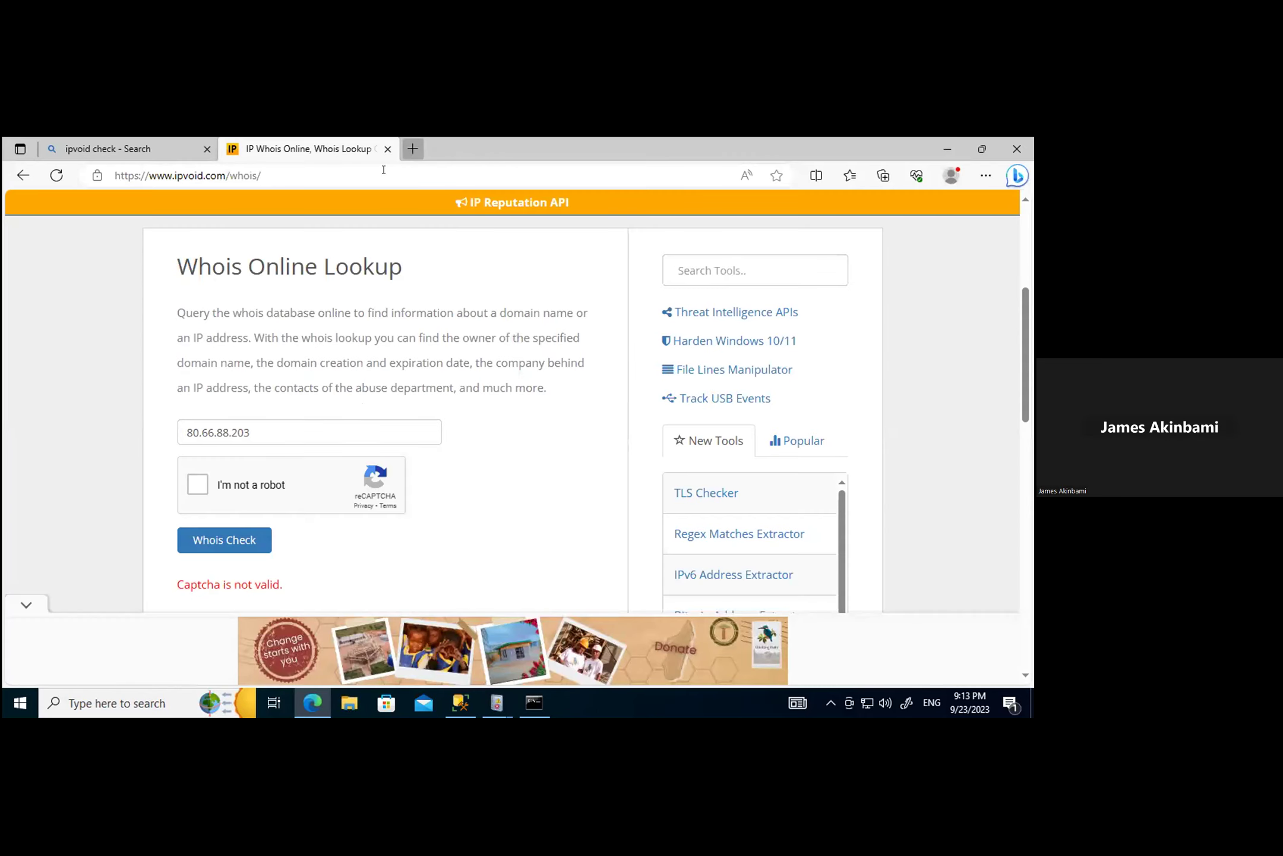
click(411, 149)
text(g)
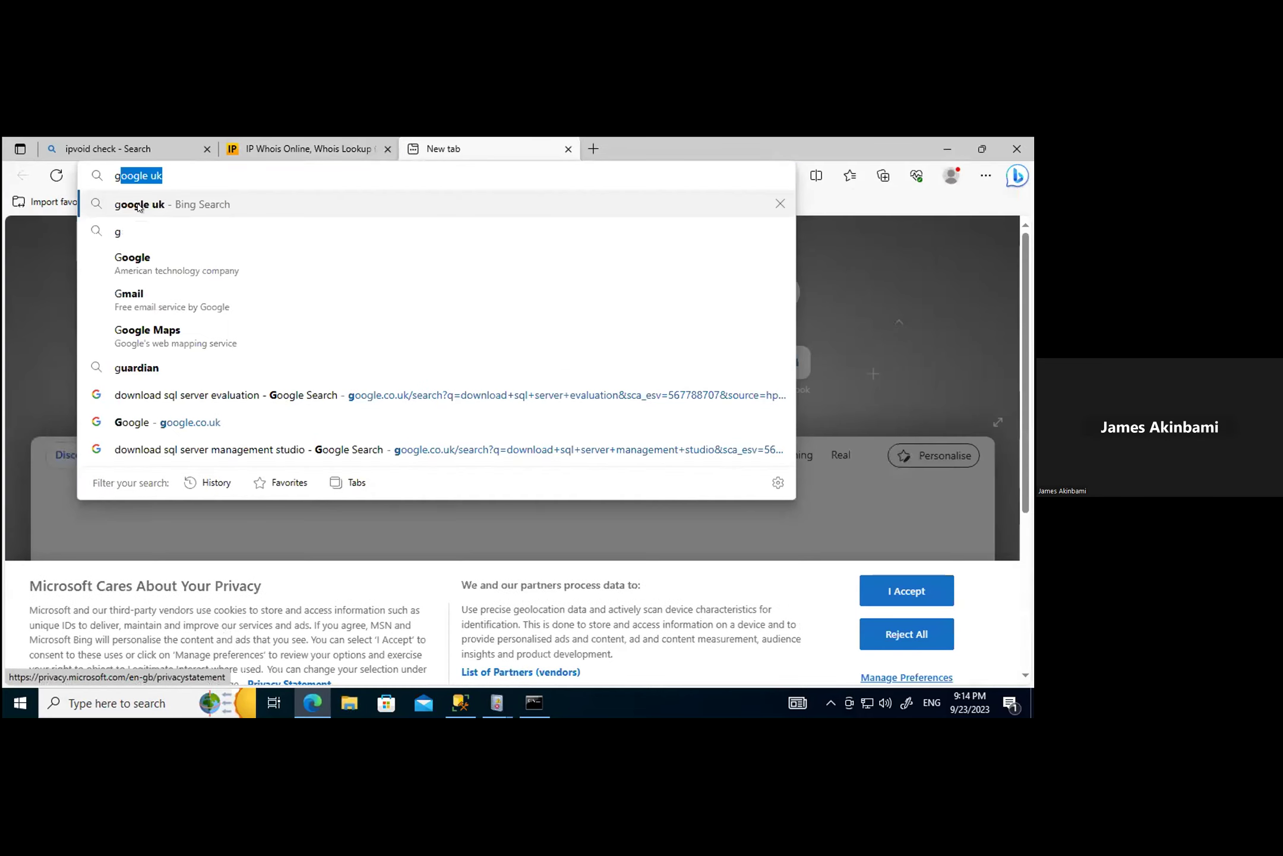
click(125, 203)
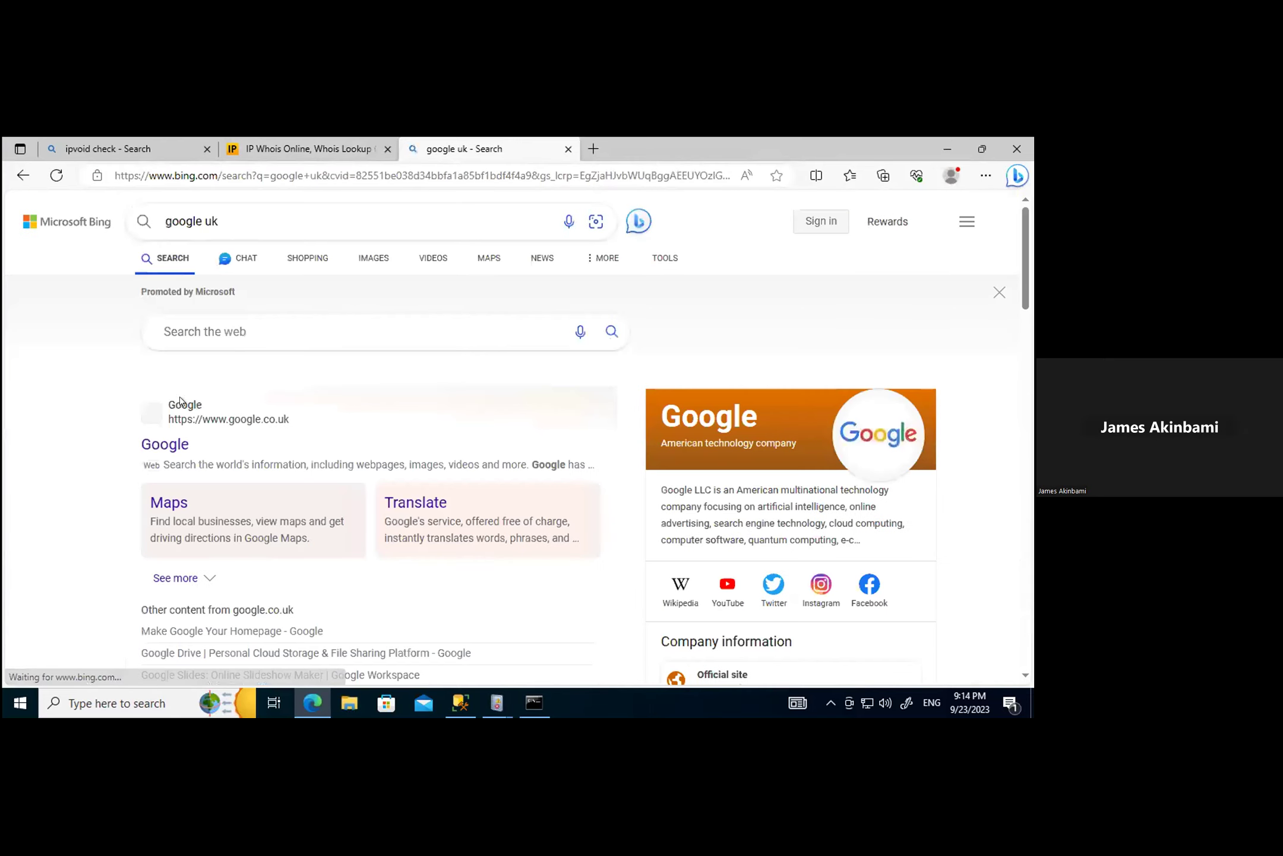
click(163, 445)
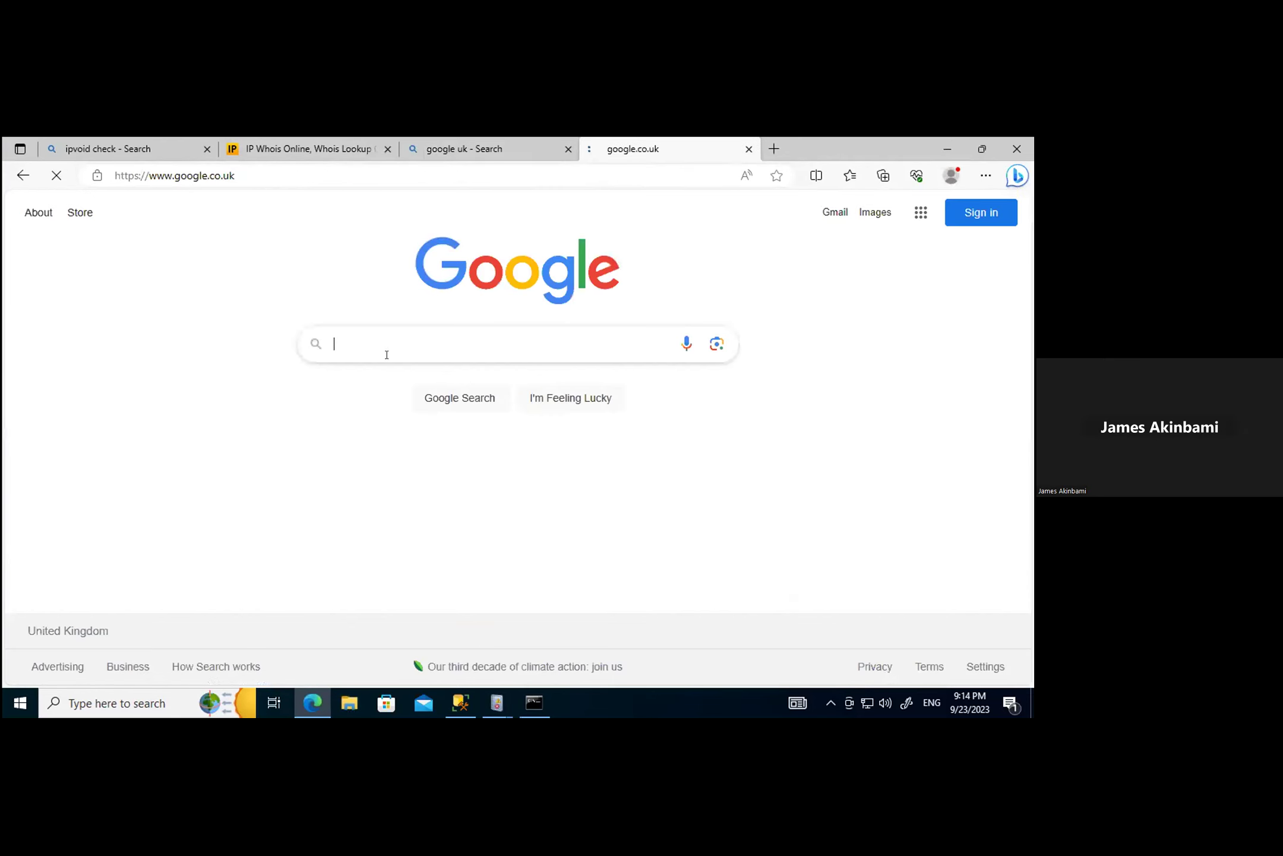
Step: Search Google for 0xc000006d and expand 'What is the code 0XC000006D?'
click(347, 339)
key(ctrl+v)
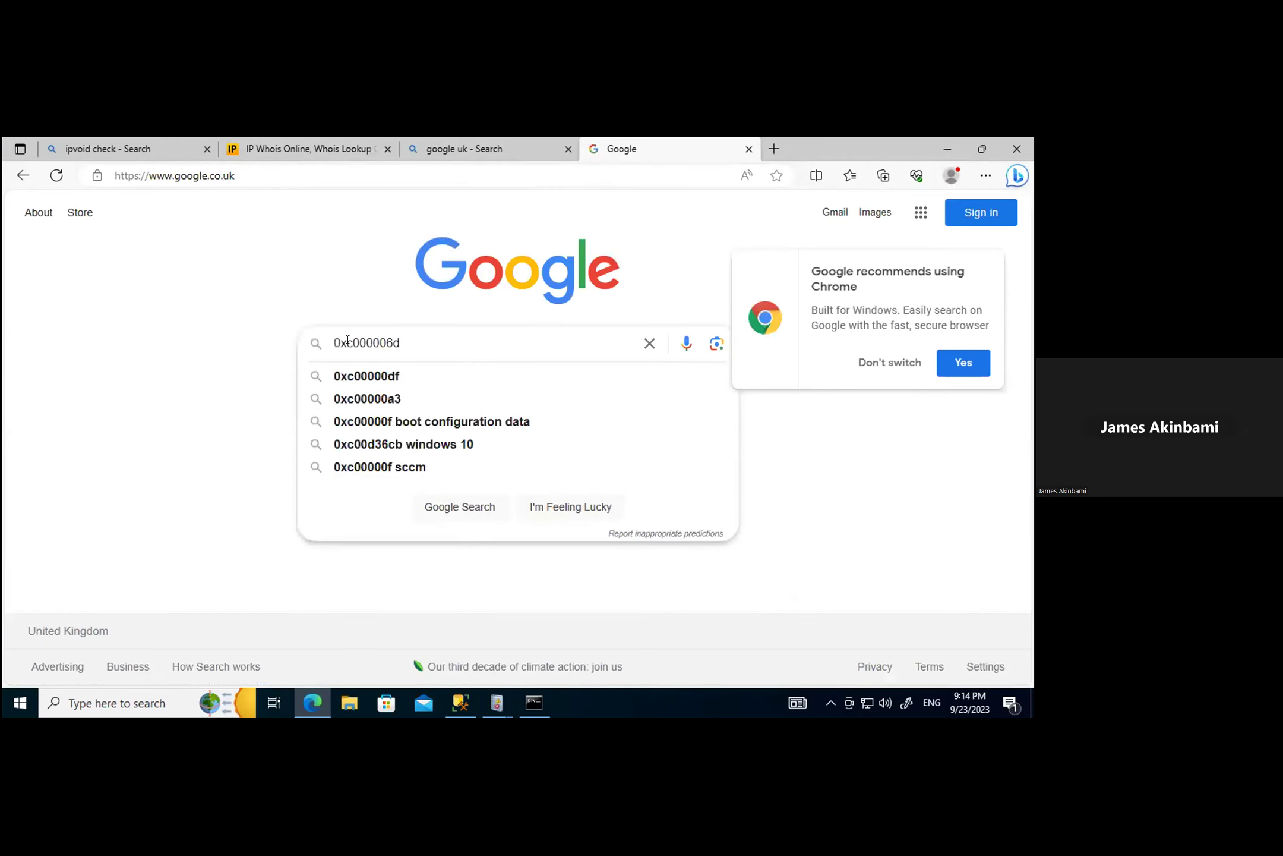
key(Return)
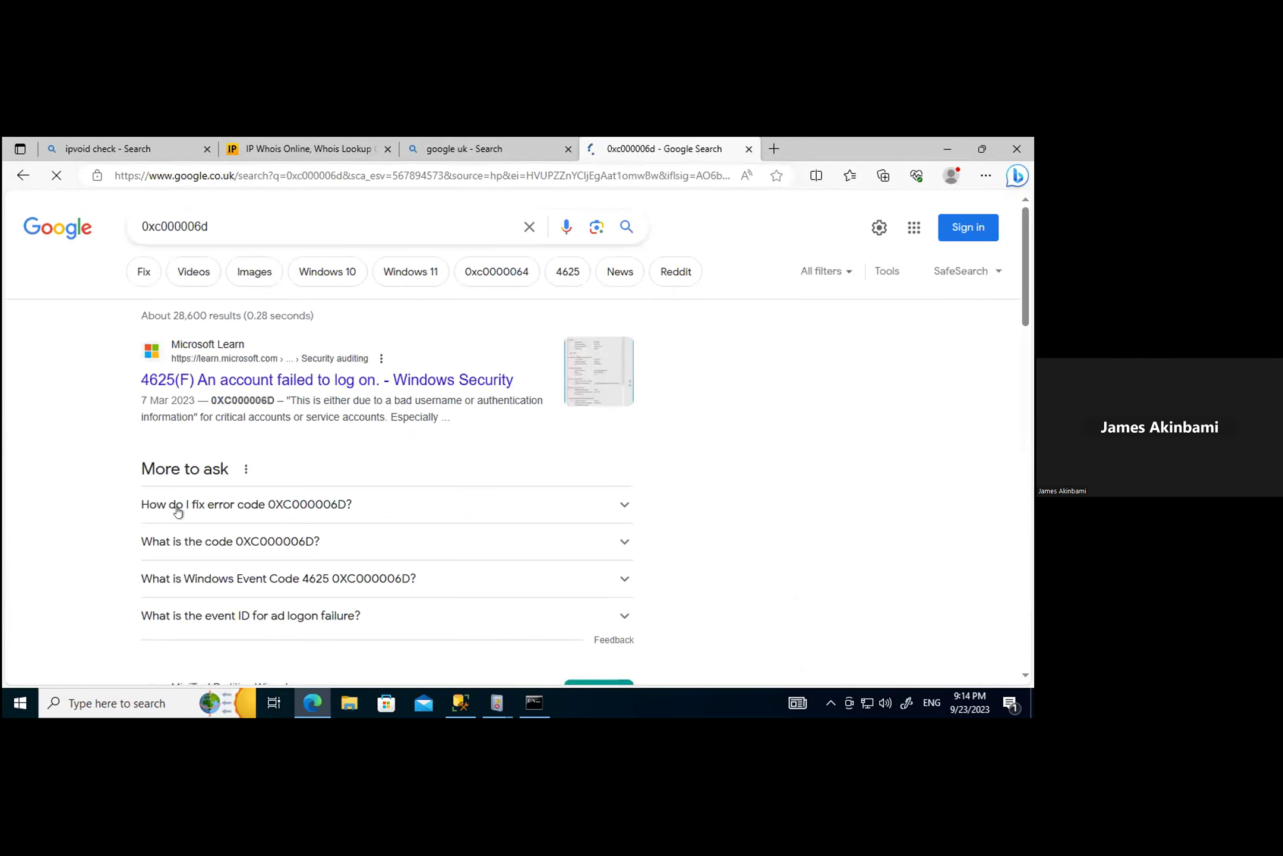
click(227, 542)
Step: Highlight the explanation of the bad username or authentication error and the repeated-events advice
scroll(398, 567, down, 1)
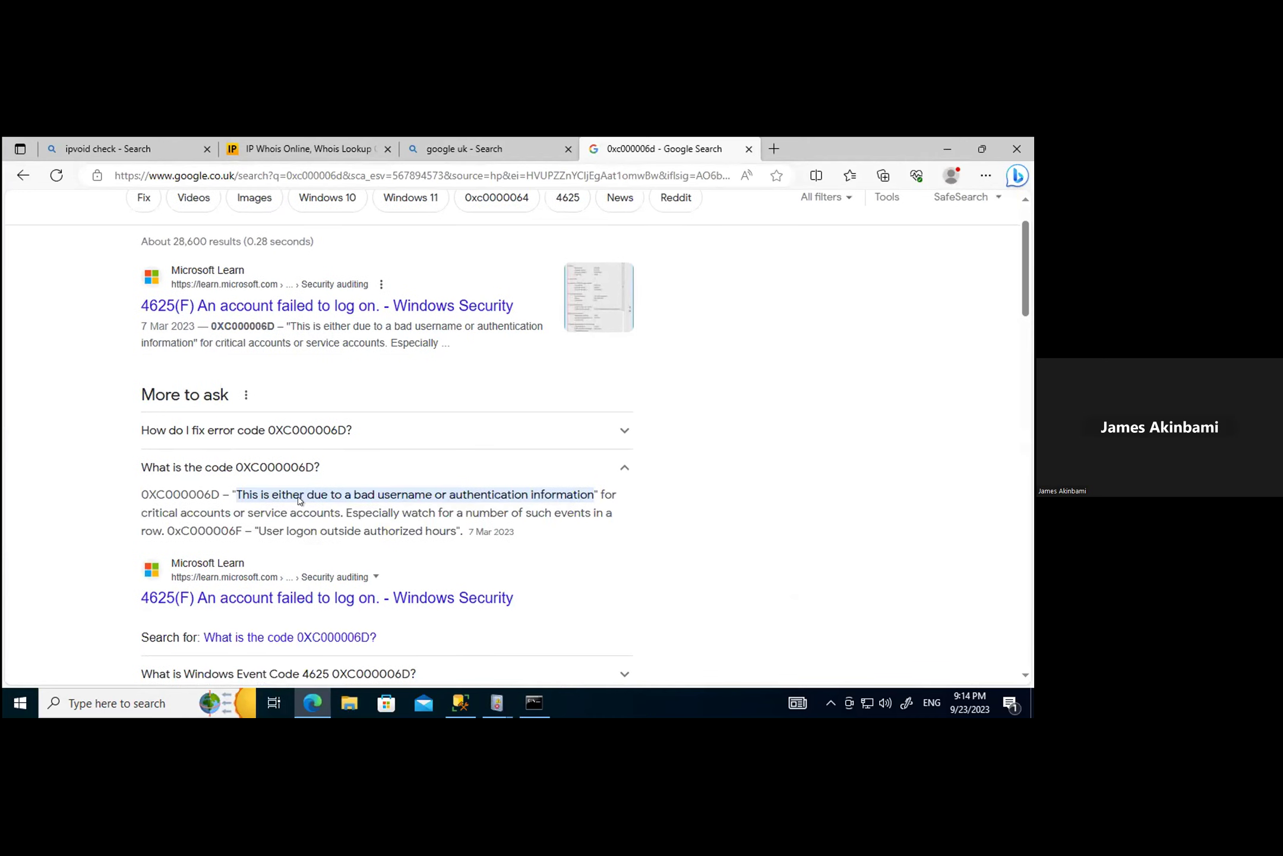
drag(590, 494, 238, 494)
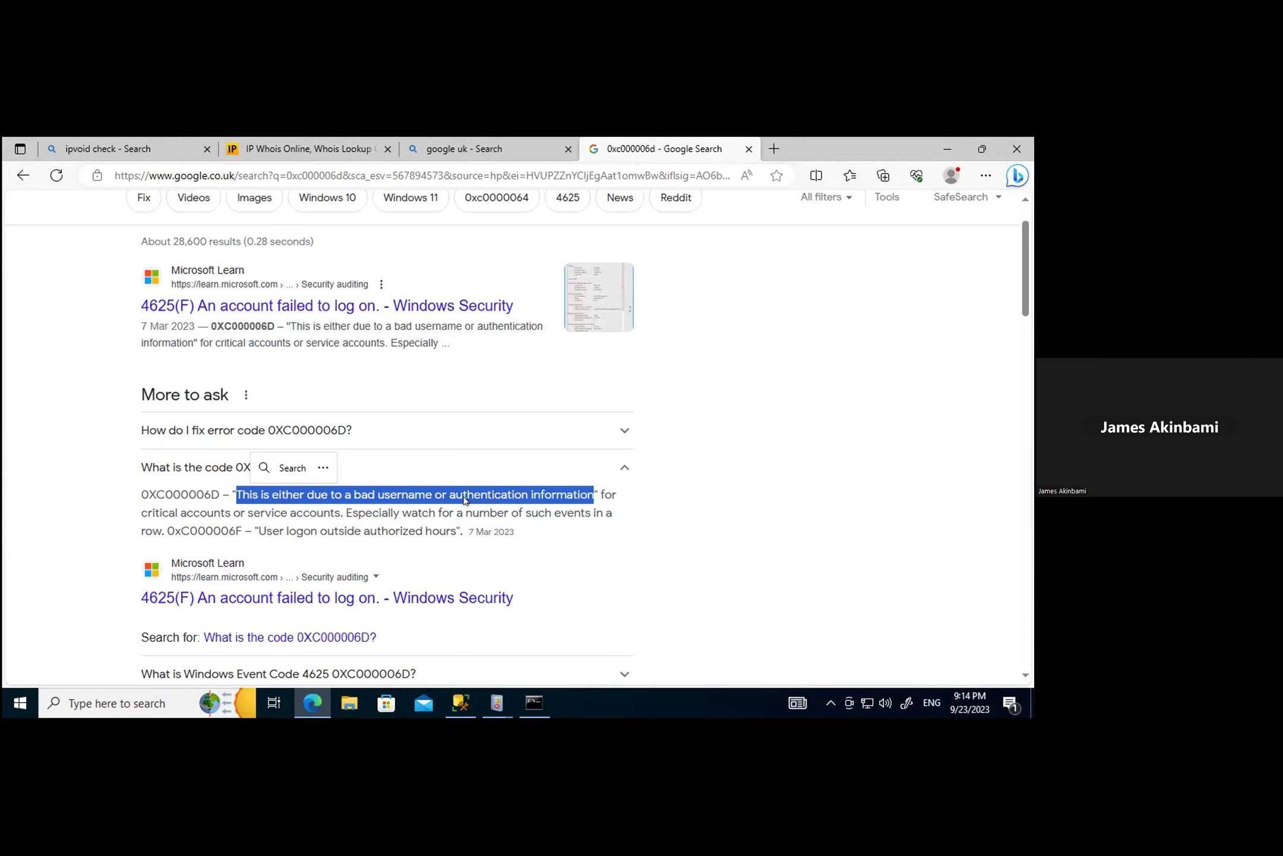
click(660, 515)
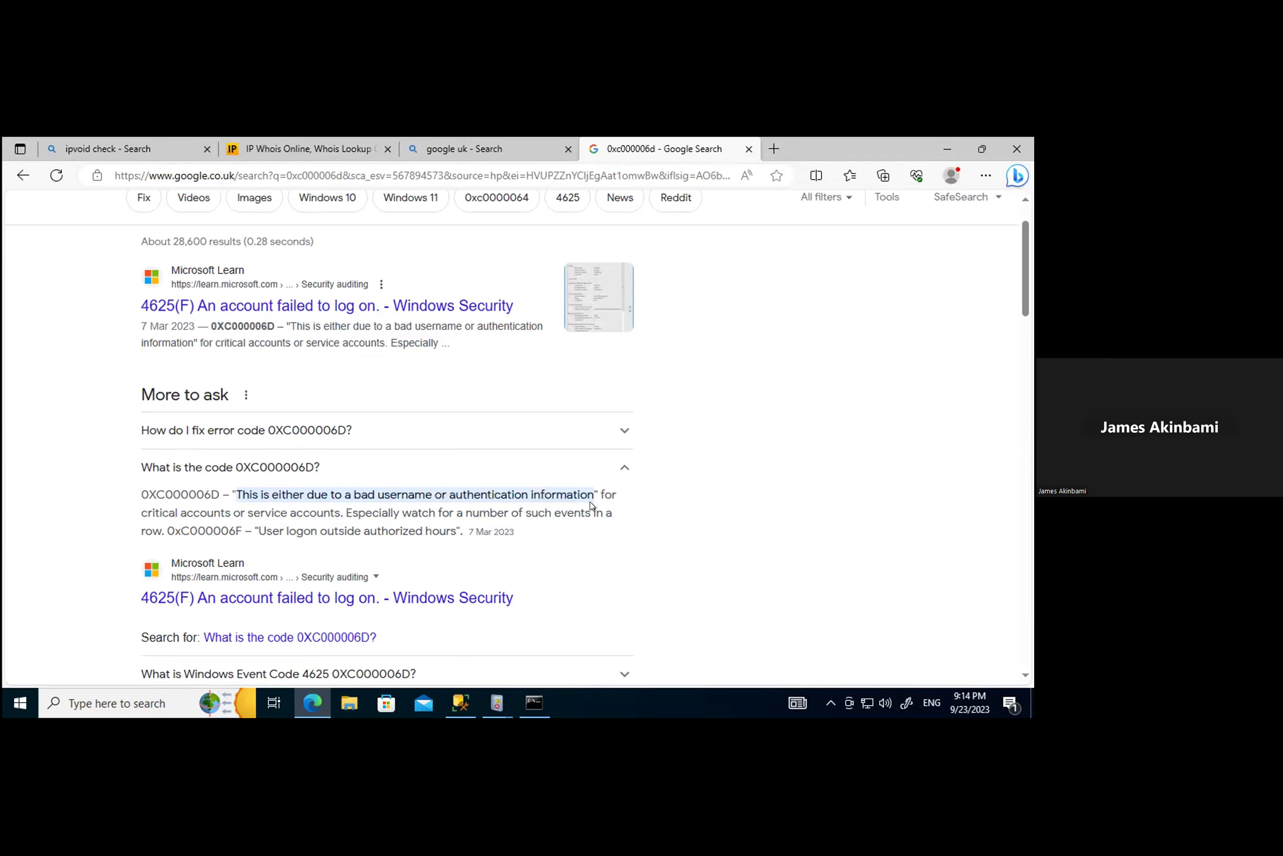
drag(591, 511, 449, 494)
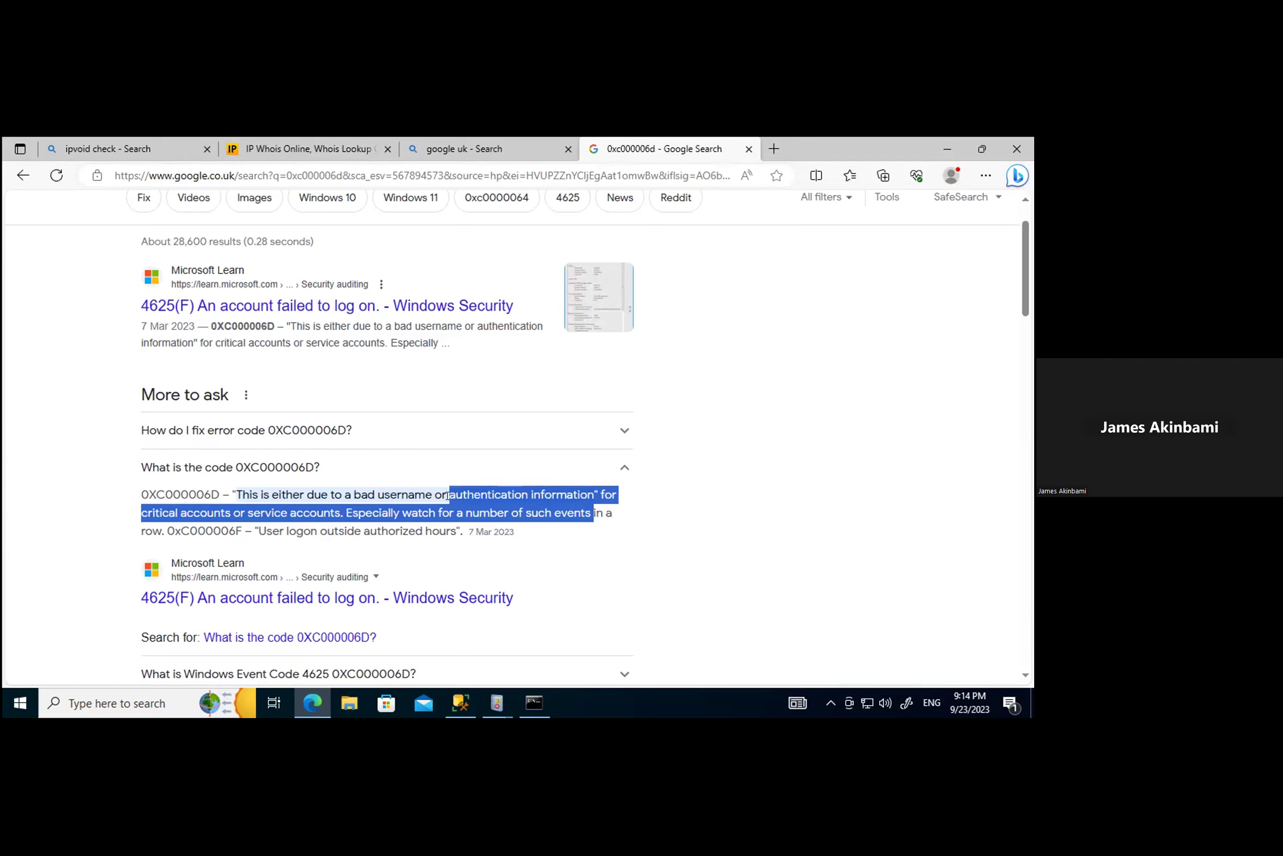
drag(215, 494, 140, 499)
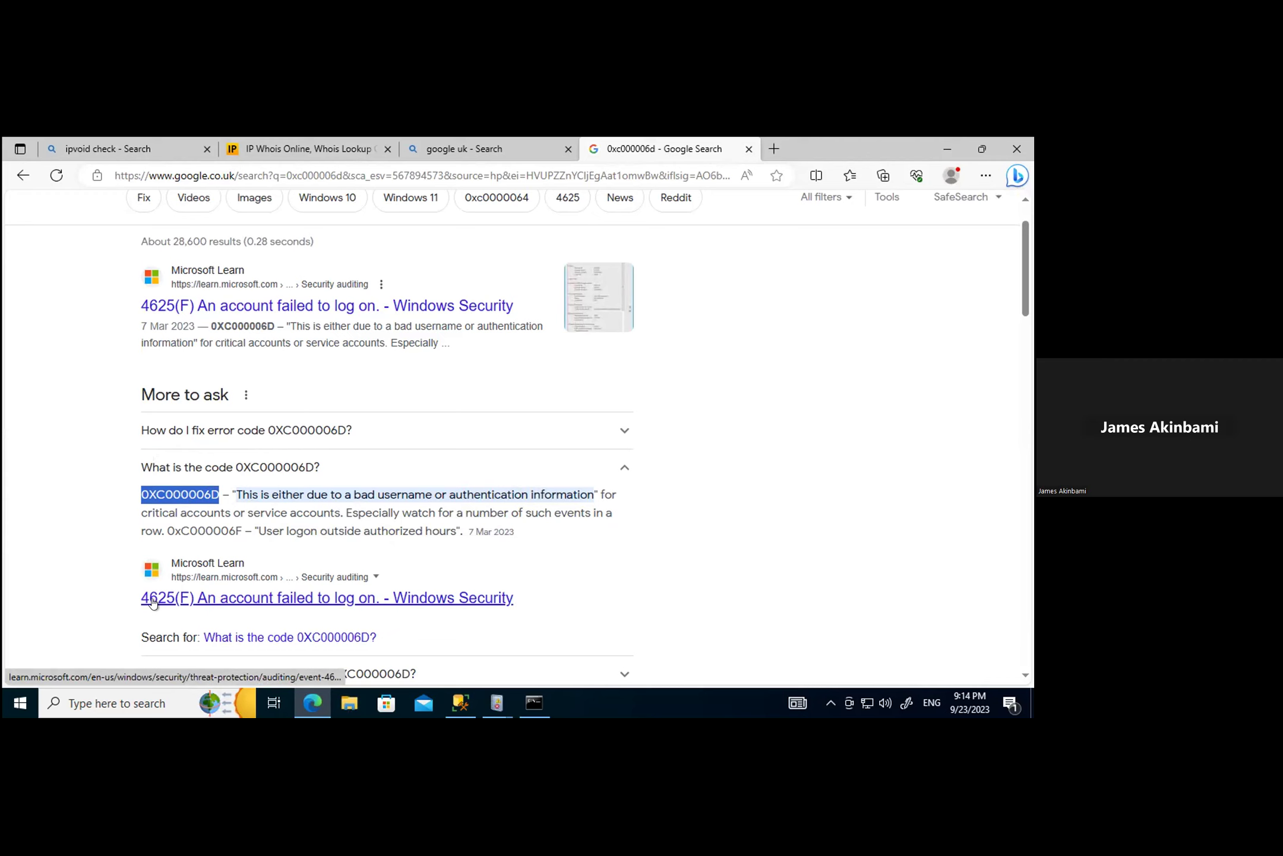
click(230, 599)
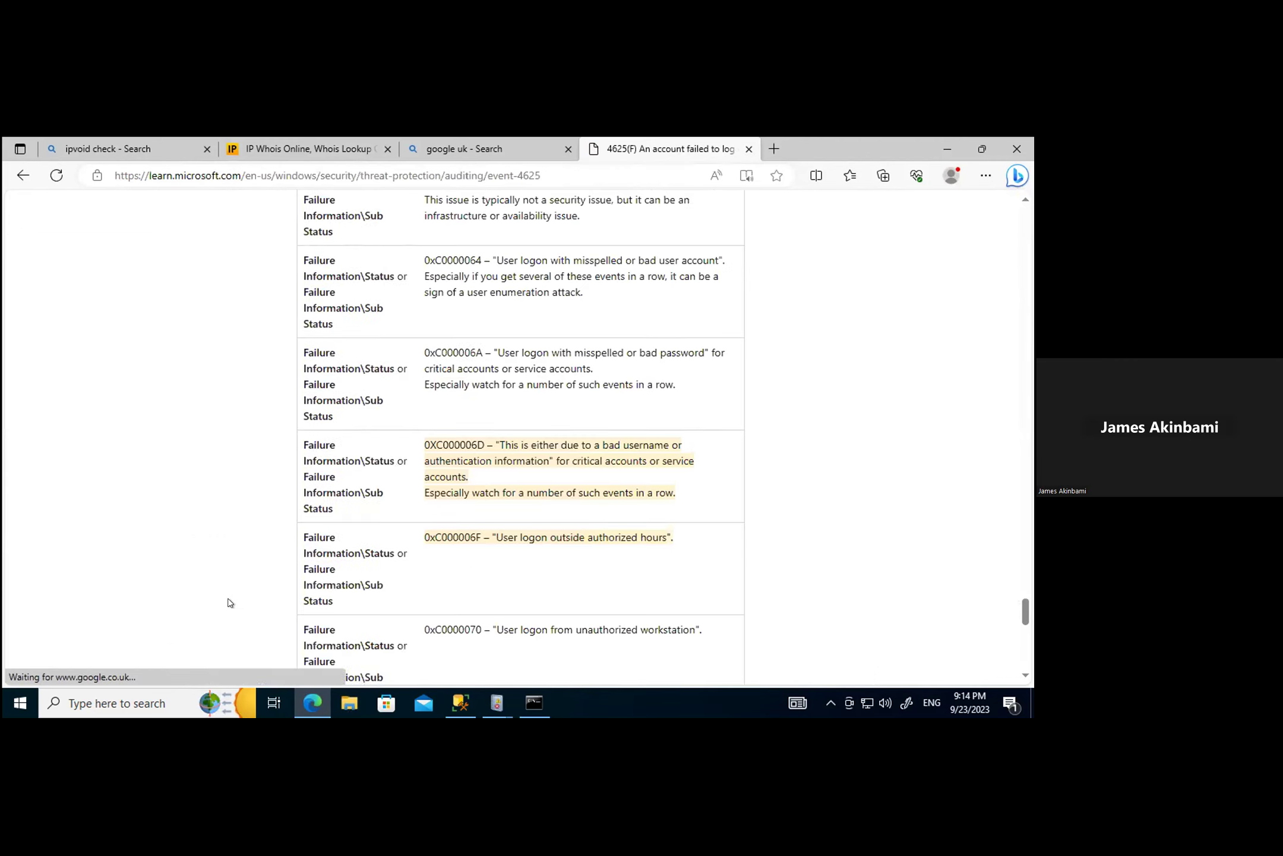
scroll(477, 493, up, 20)
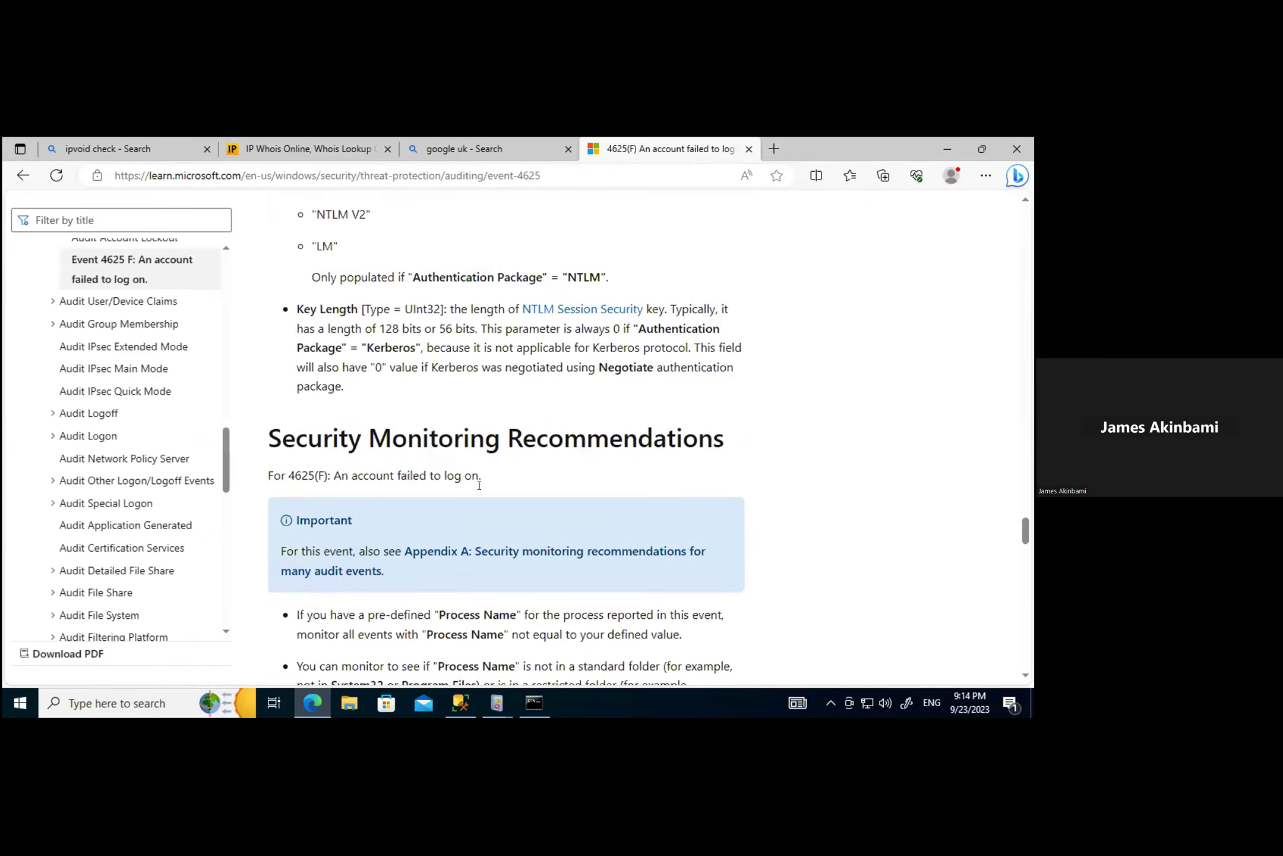
scroll(477, 493, down, 12)
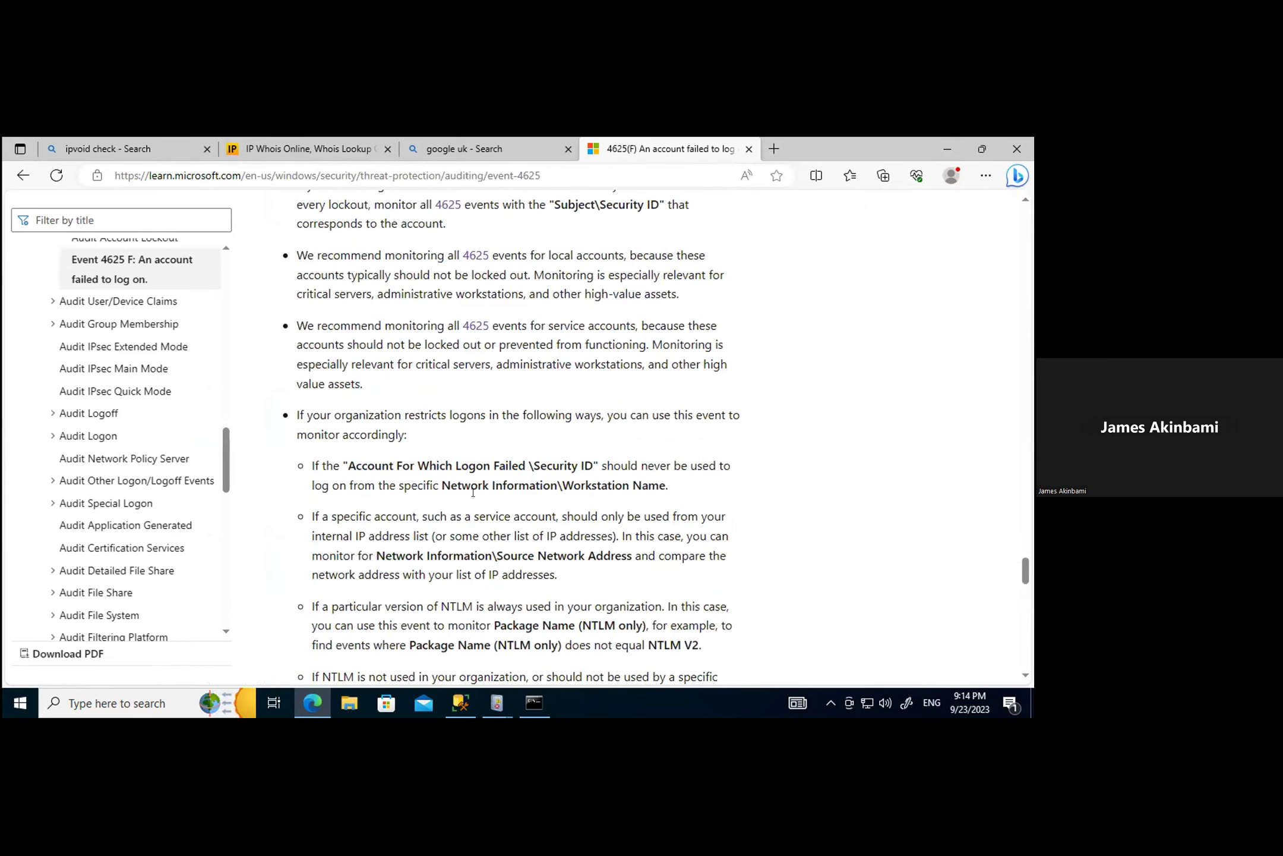
scroll(472, 492, up, 1)
scroll(473, 492, down, 5)
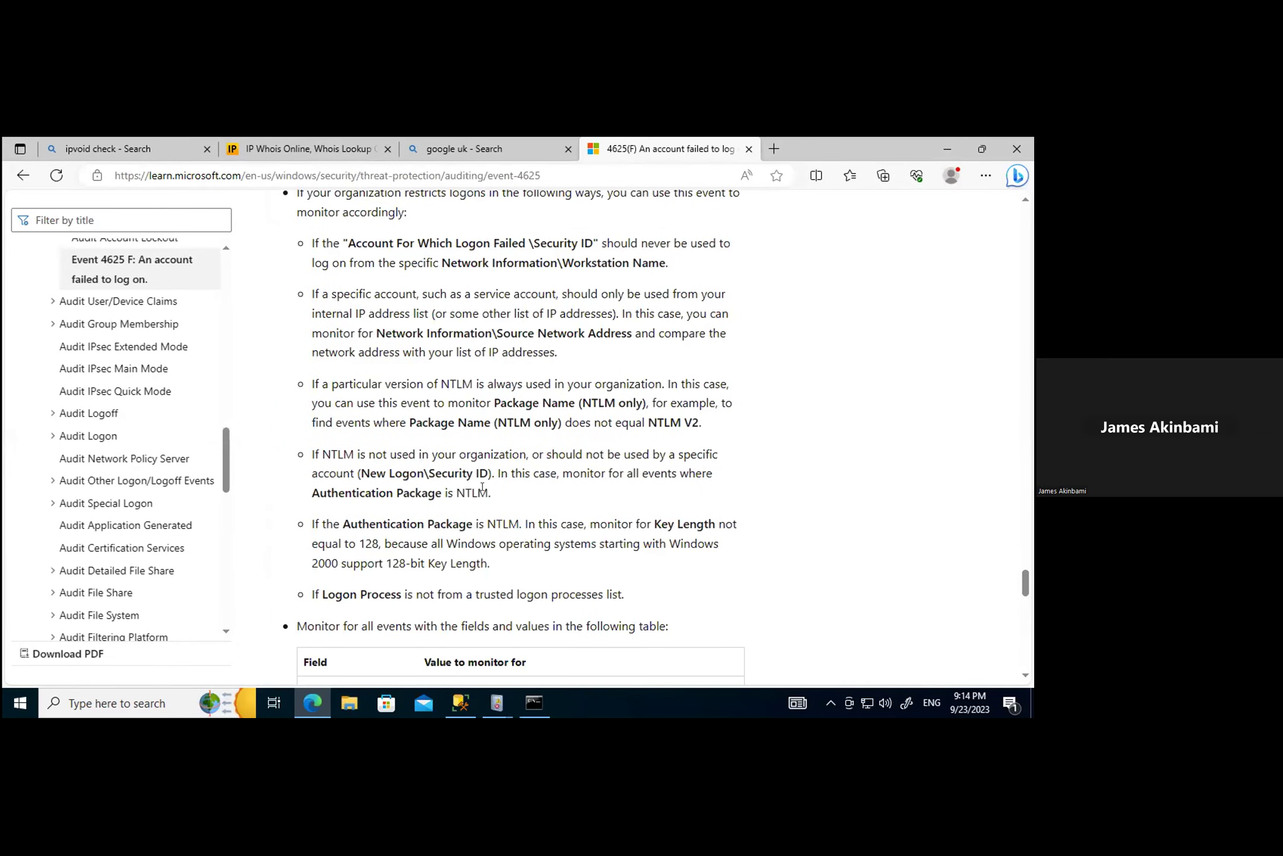
scroll(481, 487, down, 5)
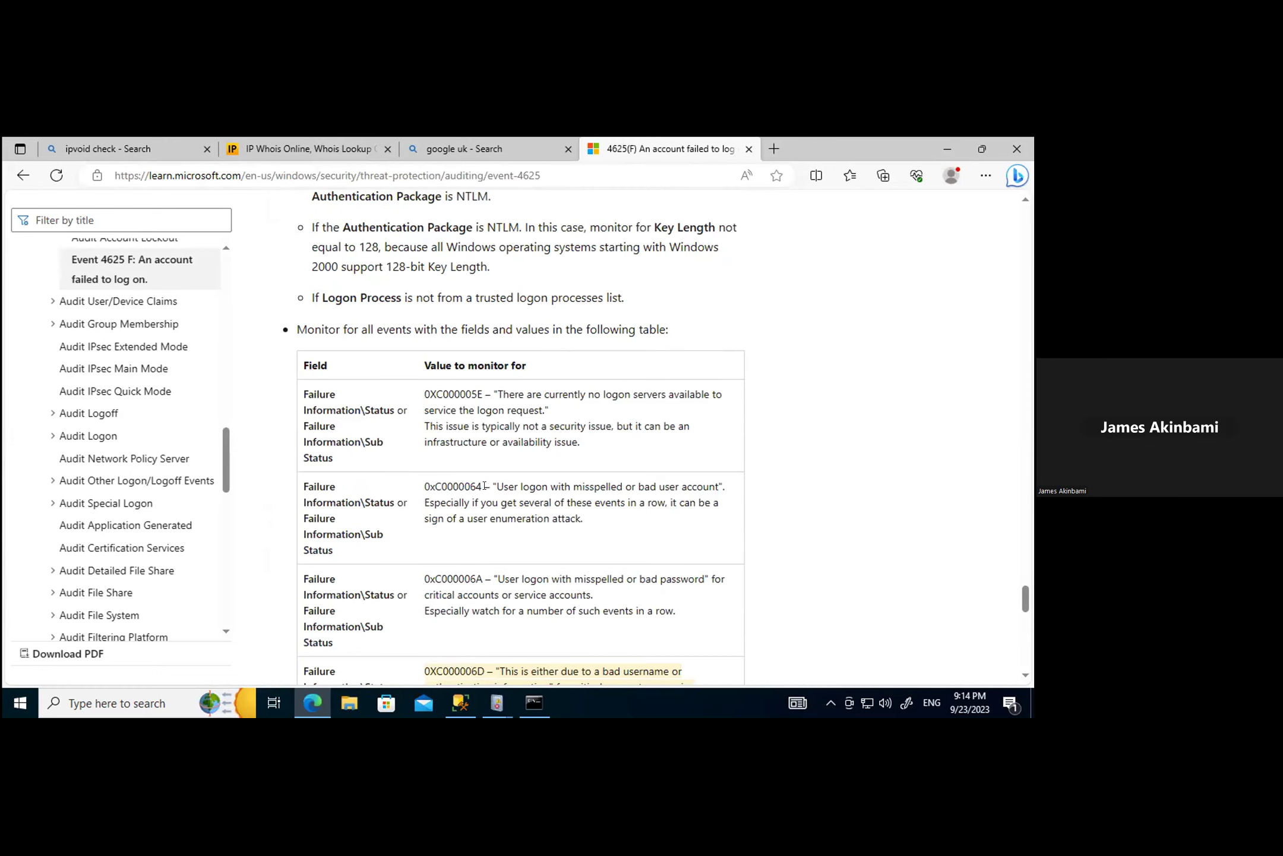
scroll(478, 482, down, 10)
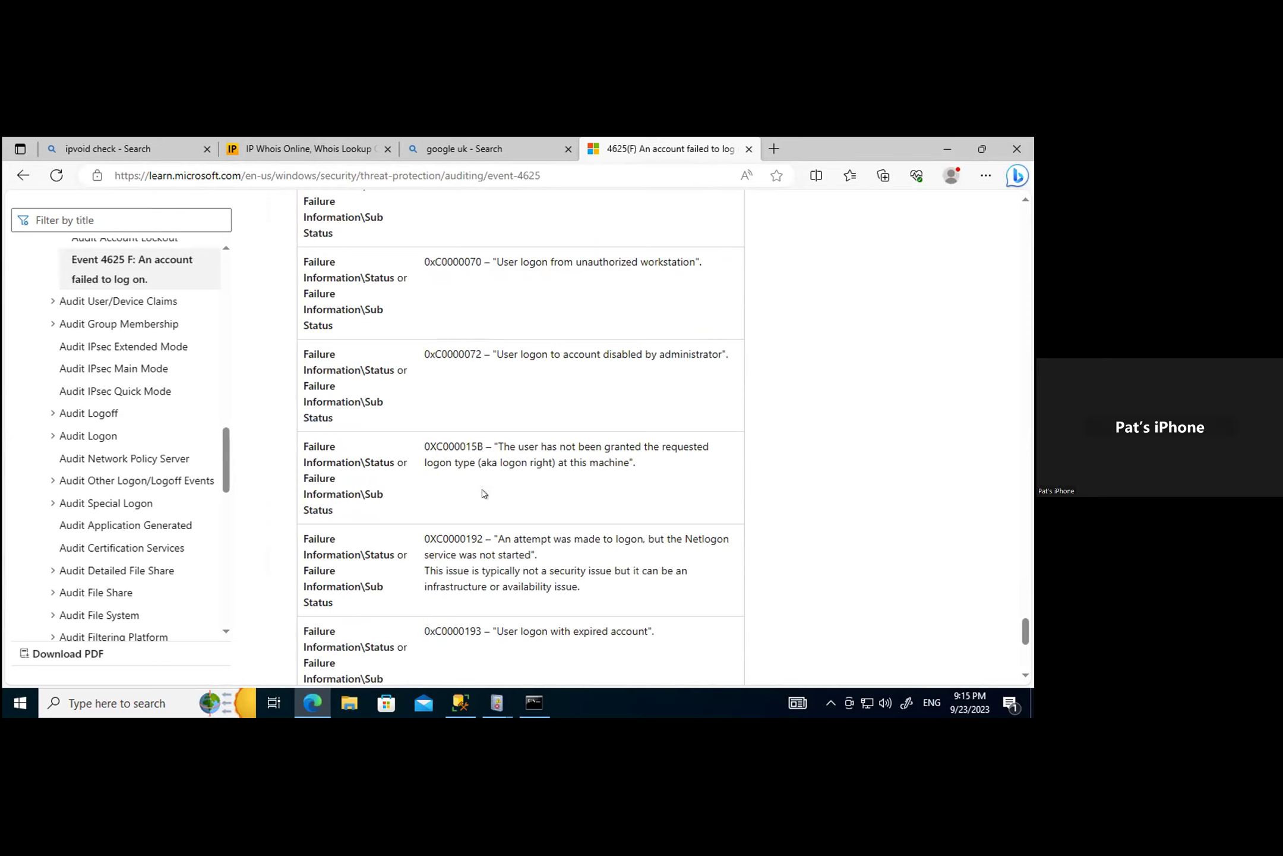
scroll(479, 547, down, 5)
scroll(484, 544, up, 20)
scroll(376, 421, up, 20)
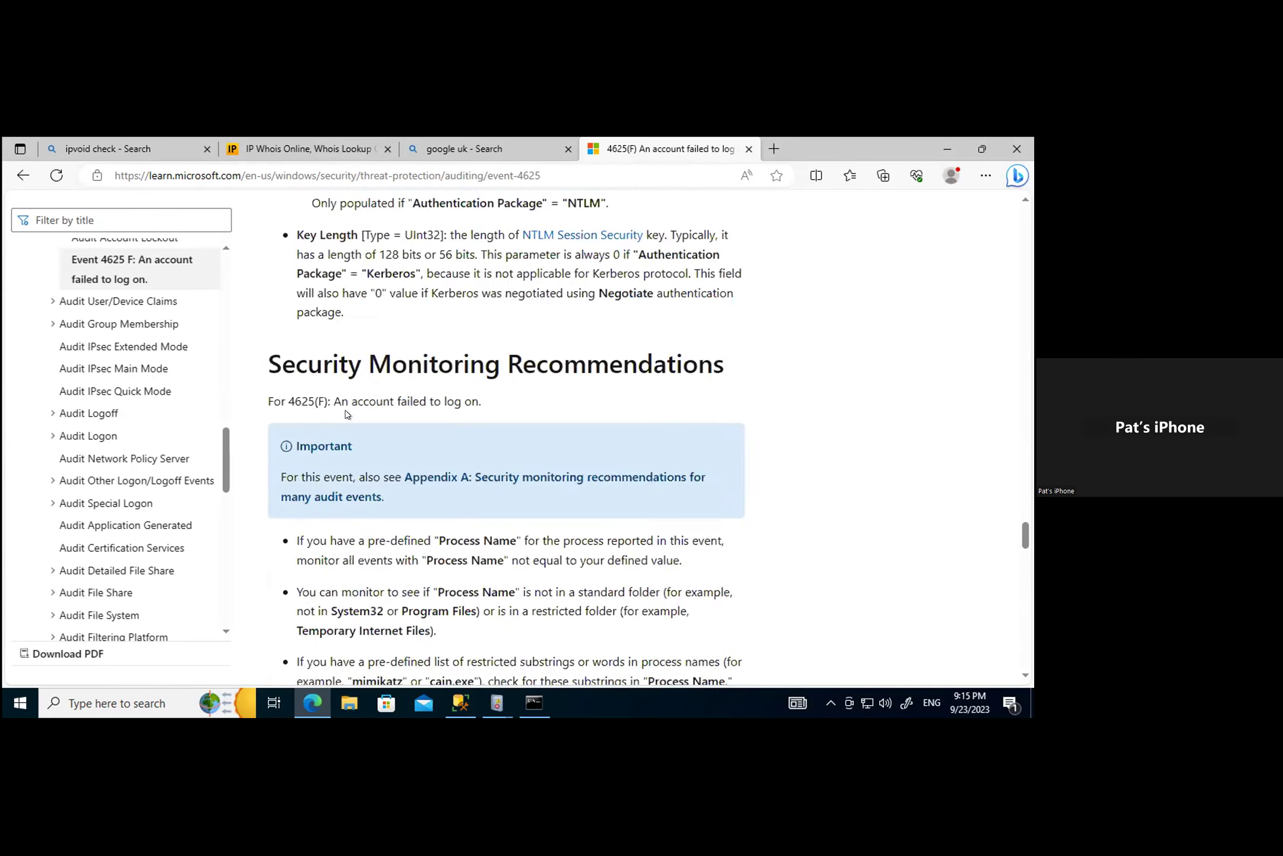
scroll(557, 506, down, 5)
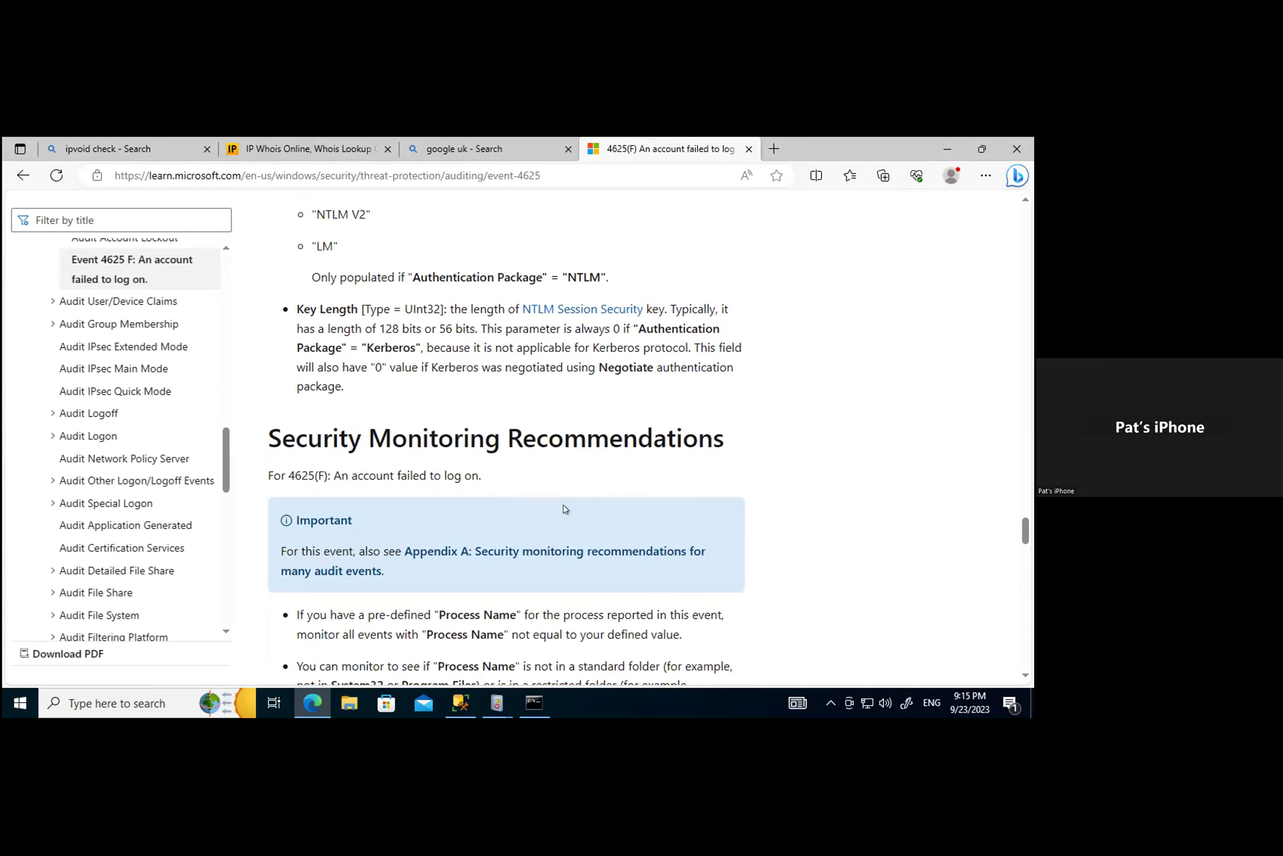
scroll(565, 508, up, 3)
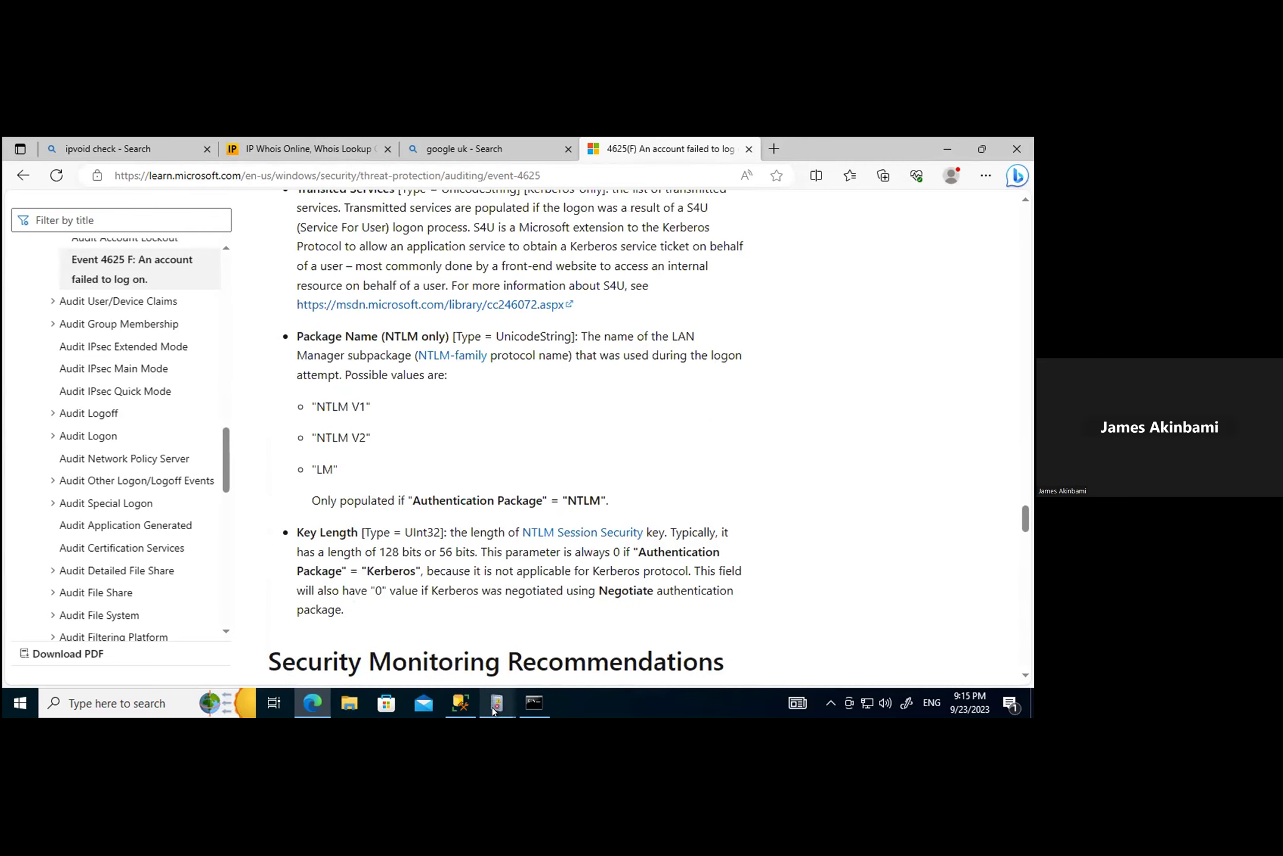
mouse_move(493, 710)
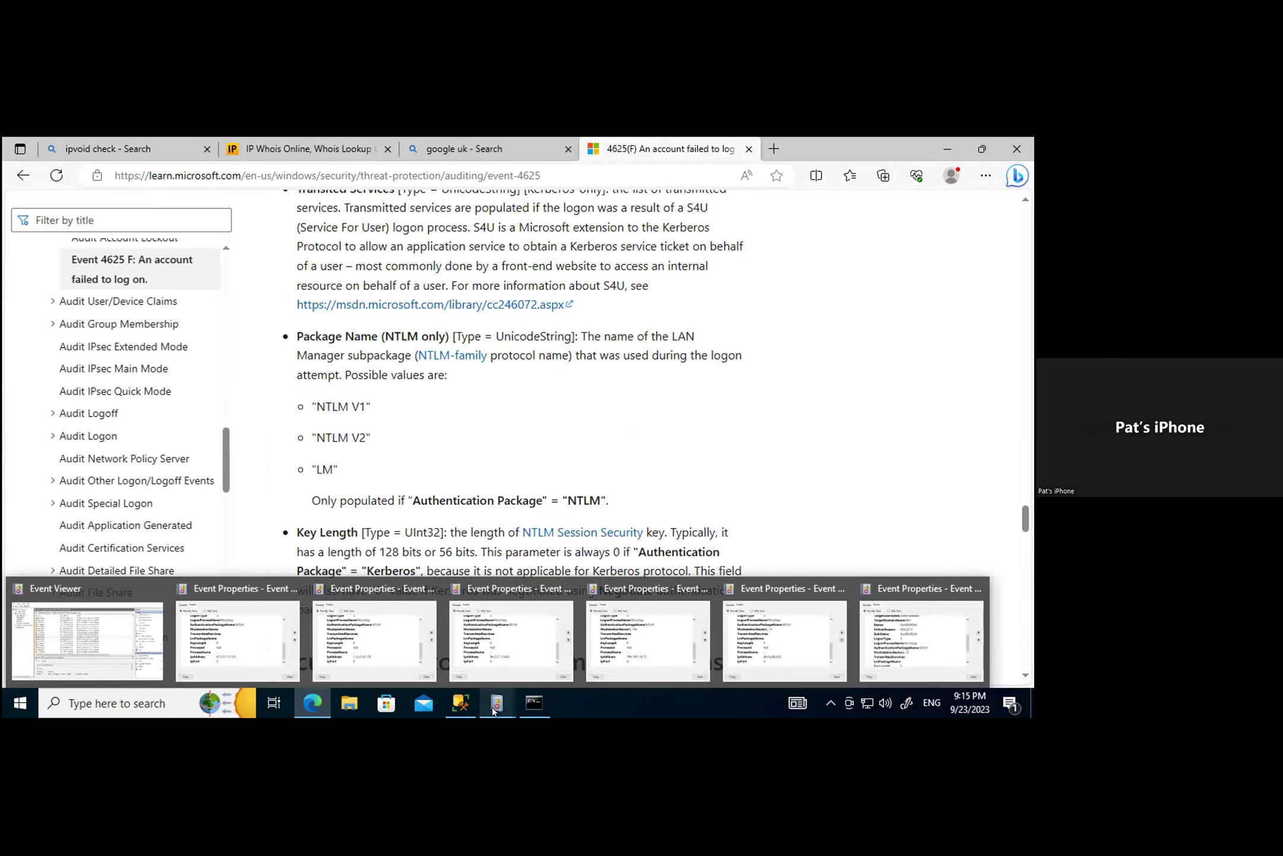
Step: In Event Viewer, check the 5:47:45 PM failed-logon event's details, then close it
mouse_move(82, 642)
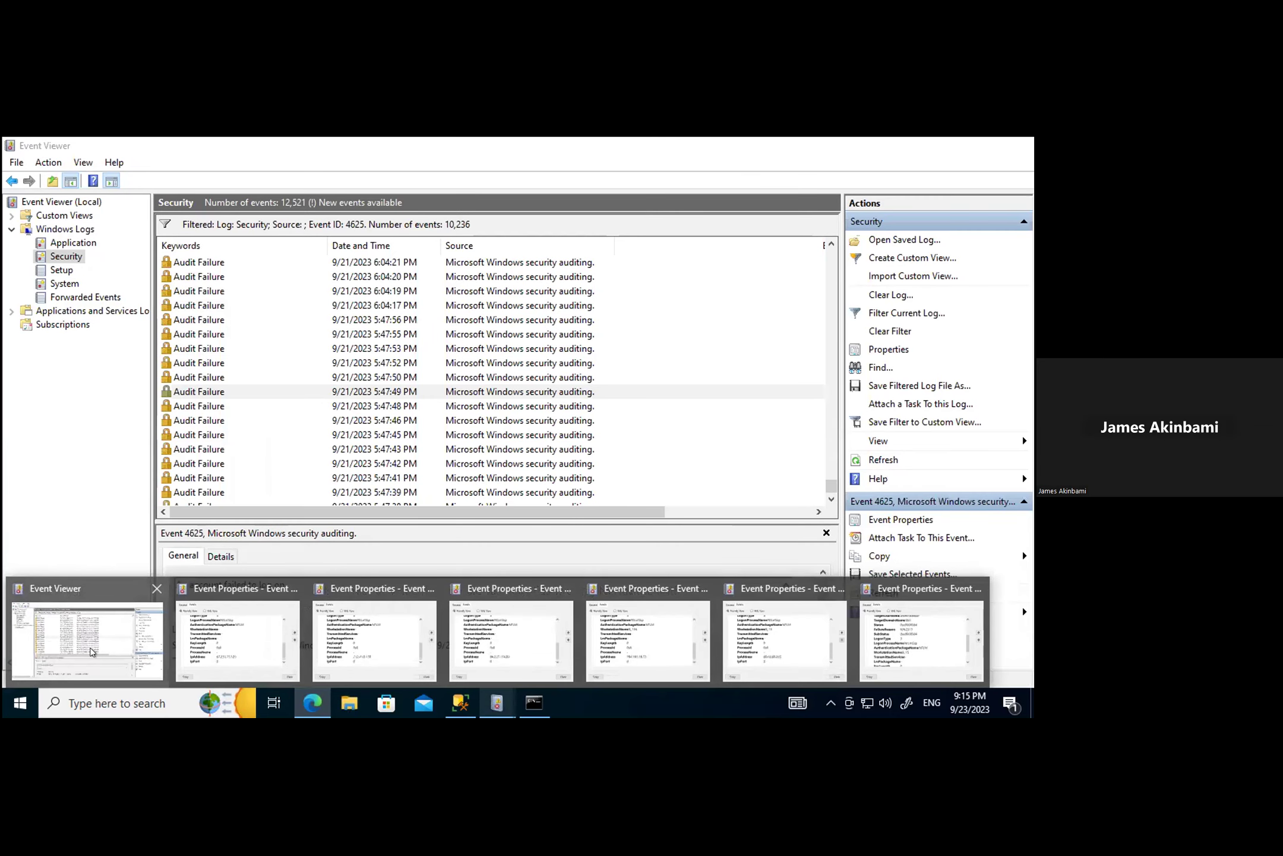
click(92, 652)
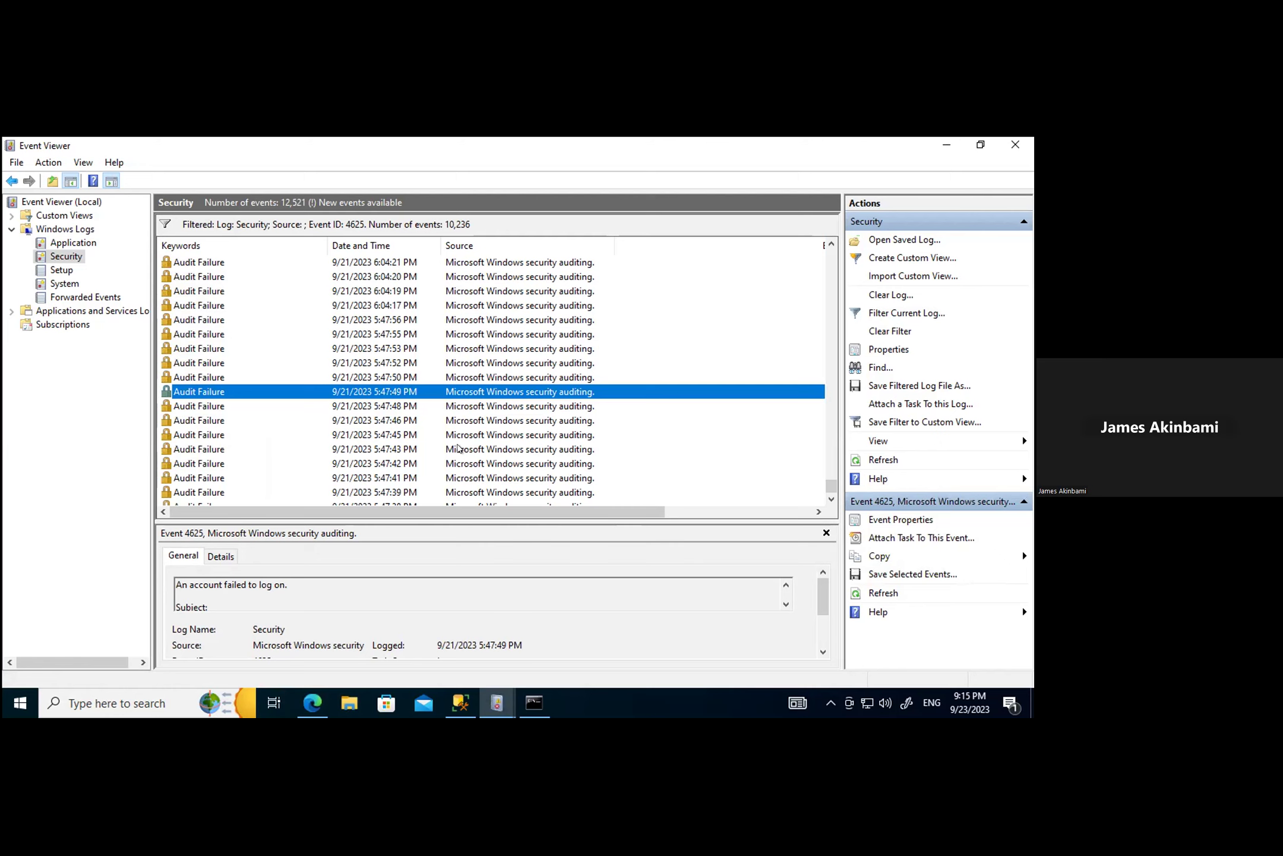
scroll(458, 449, down, 3)
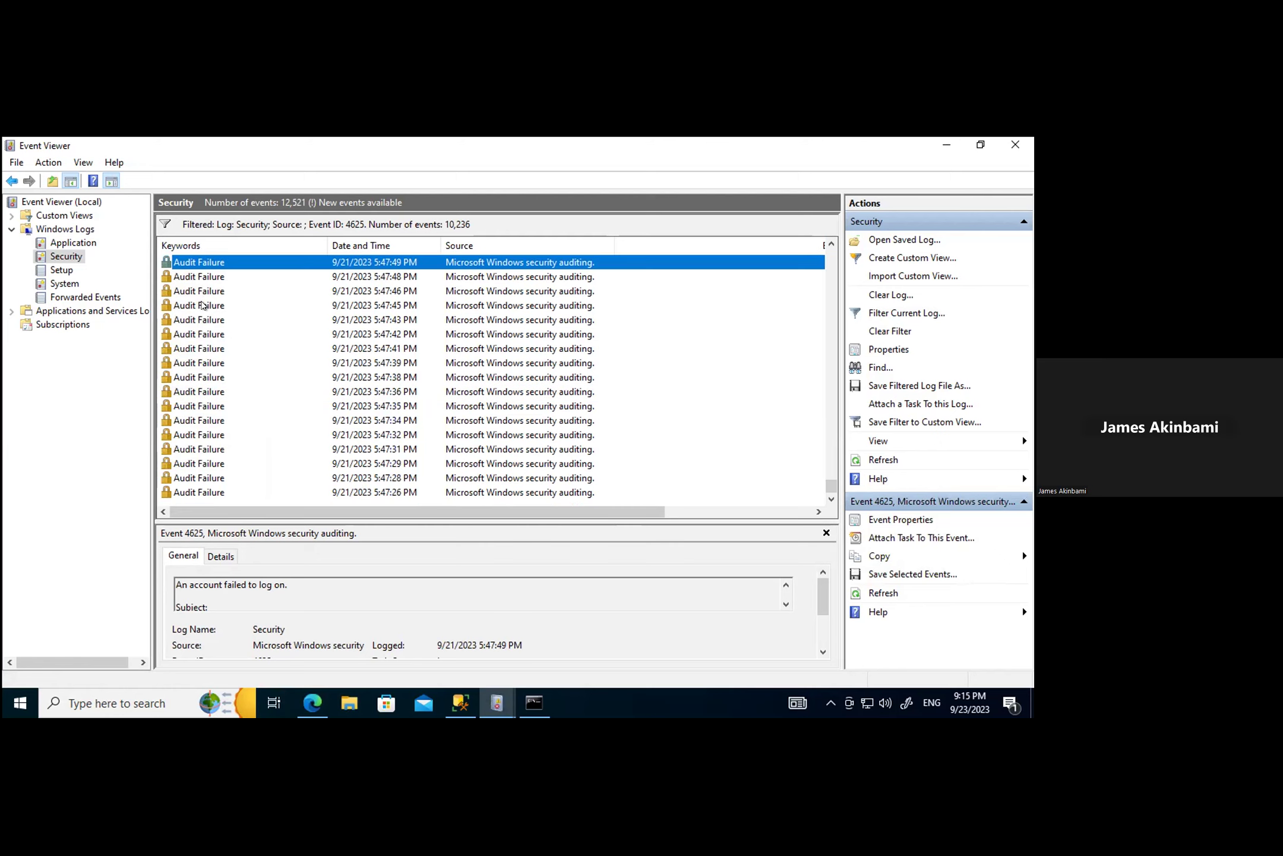
double_click(202, 305)
click(126, 236)
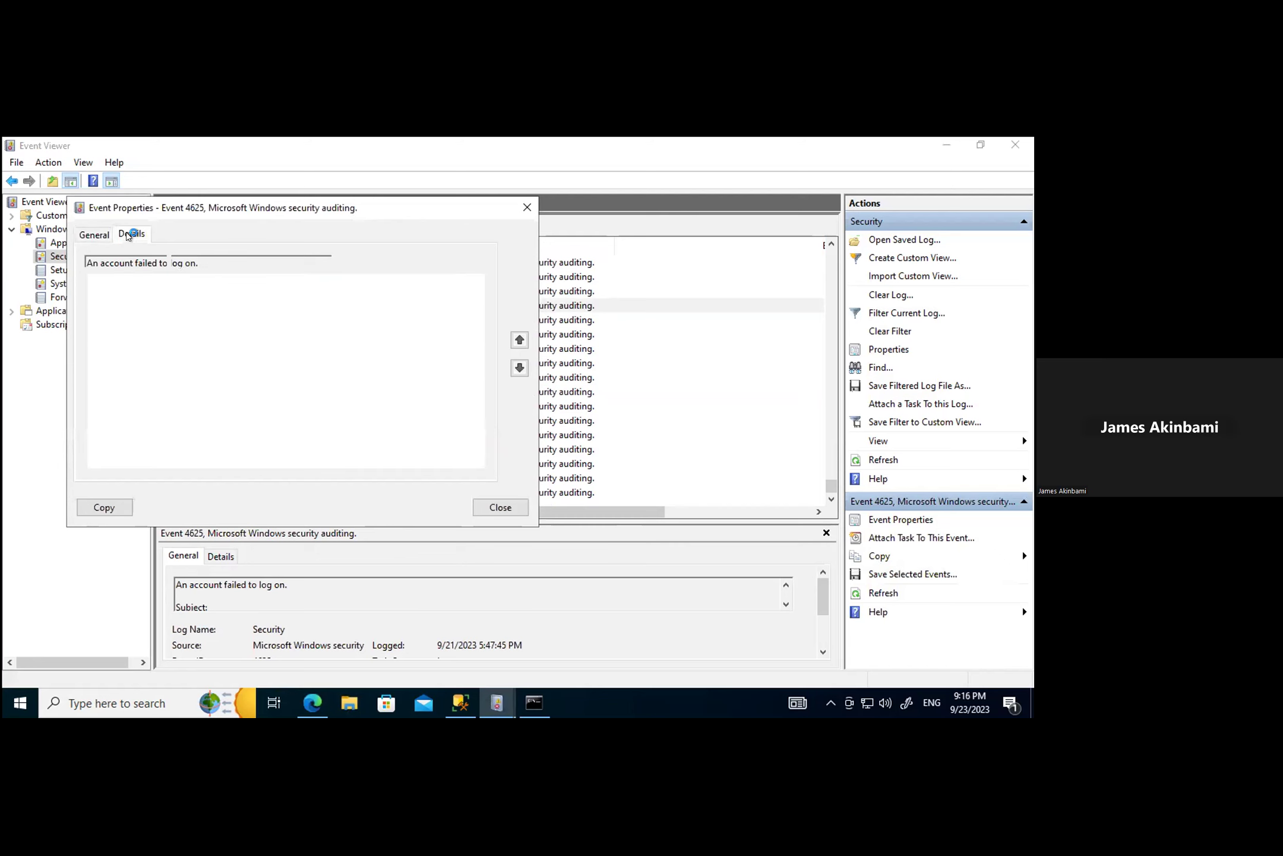
scroll(321, 410, down, 4)
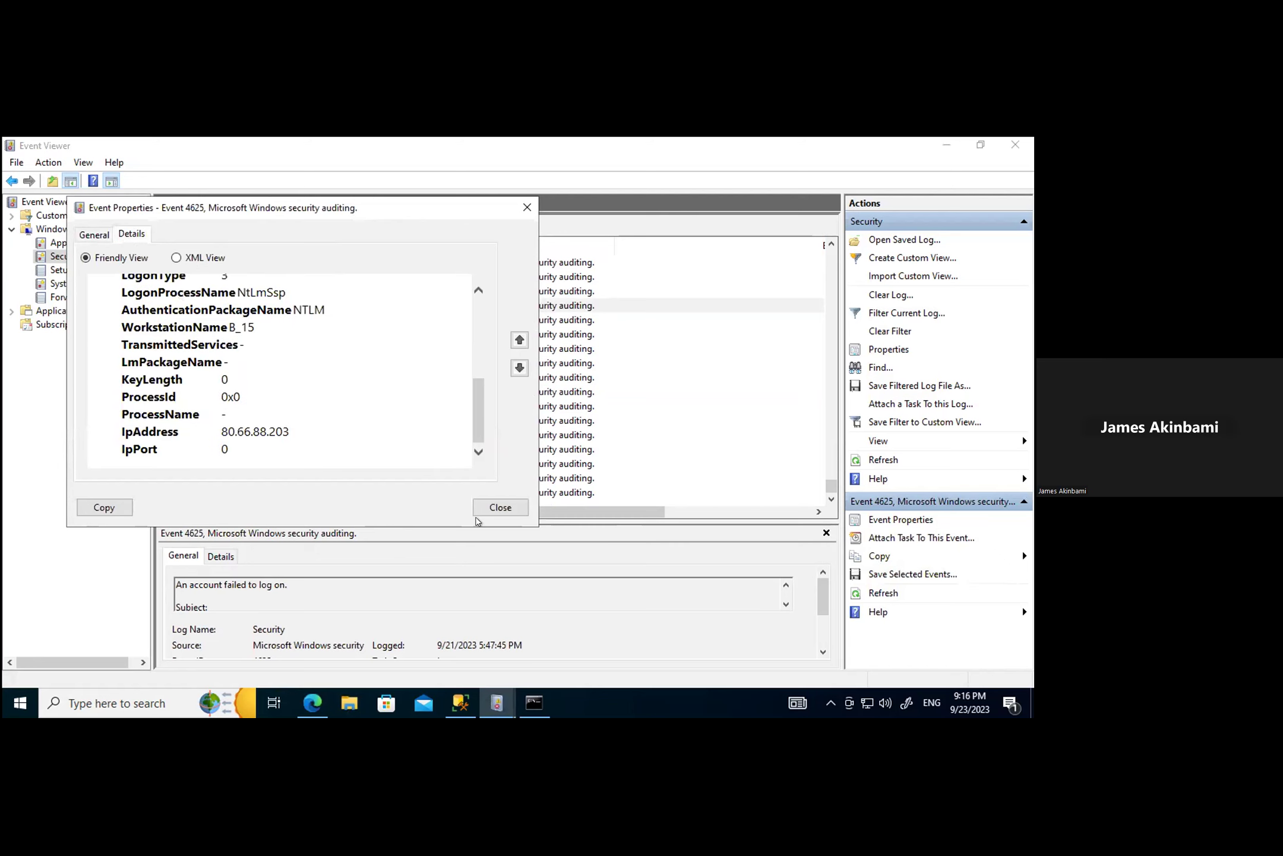
click(500, 507)
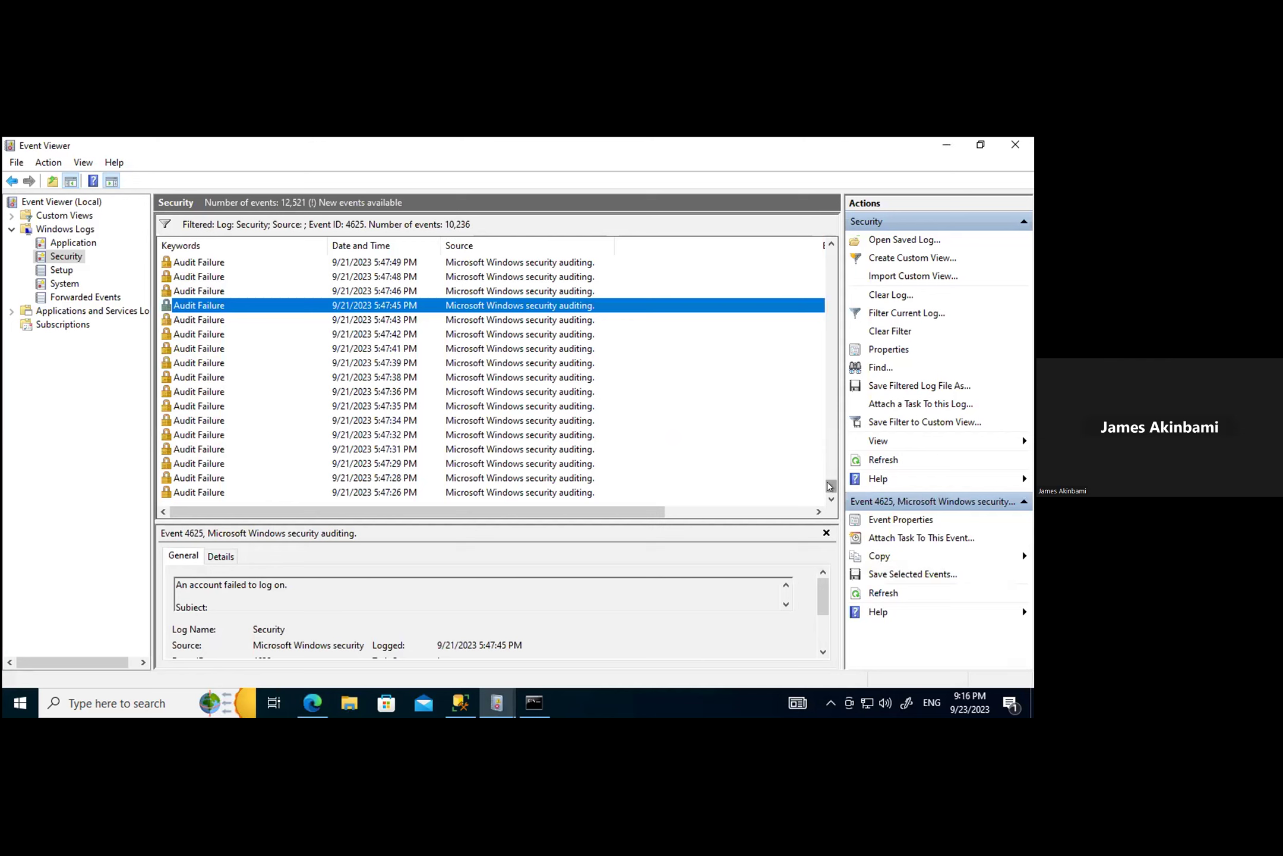
Step: Select the source IP 80.66.88.209 in the 11:39:07 AM failed-logon event's details
drag(832, 485, 831, 361)
scroll(564, 391, up, 10)
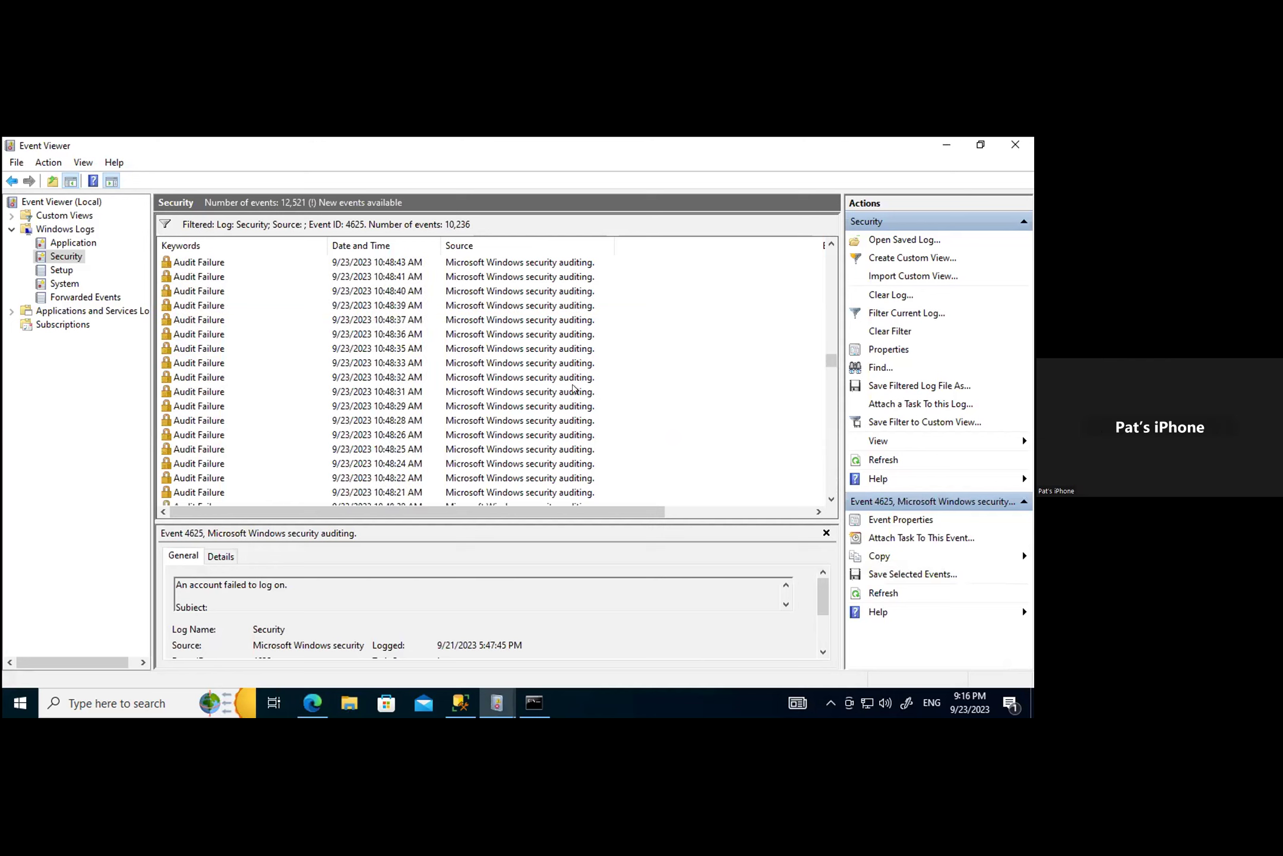
double_click(202, 264)
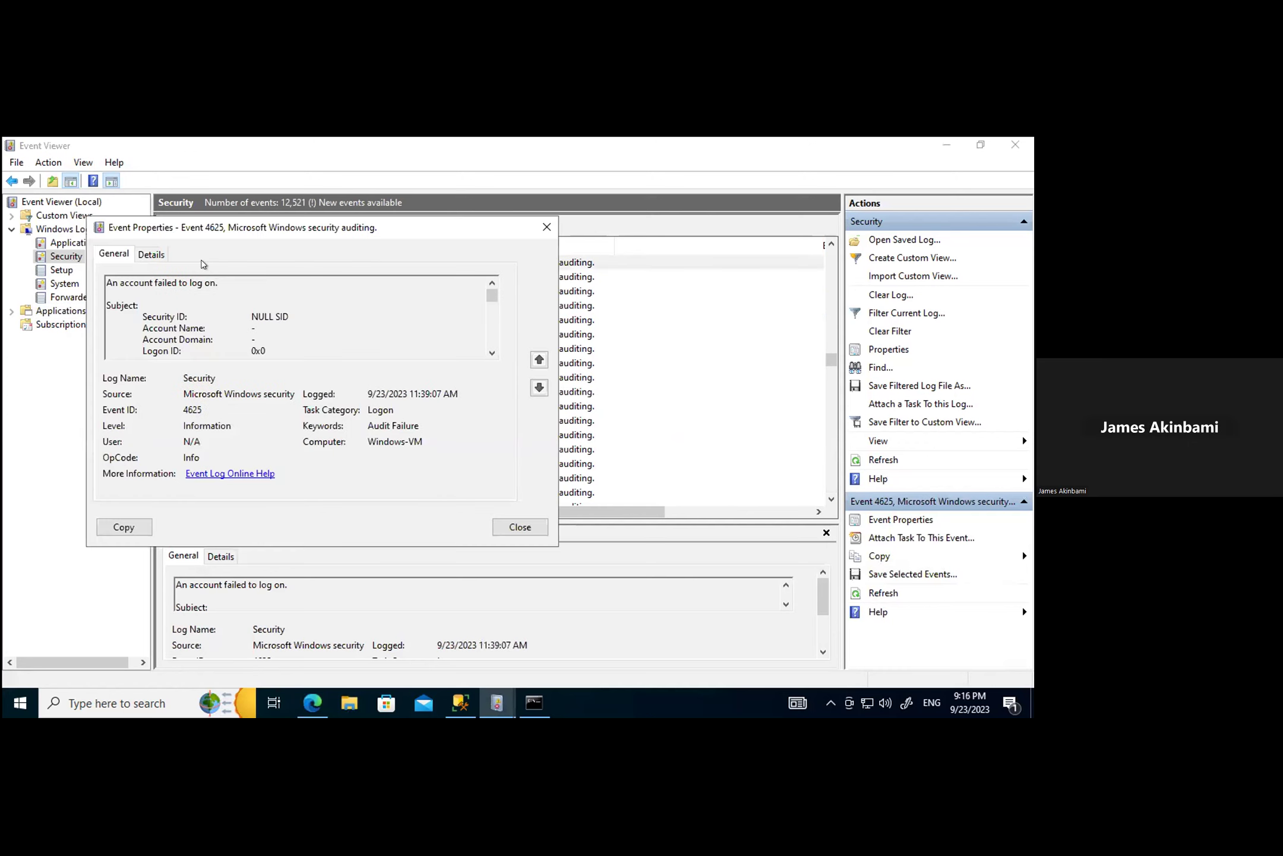
click(155, 256)
scroll(300, 433, down, 4)
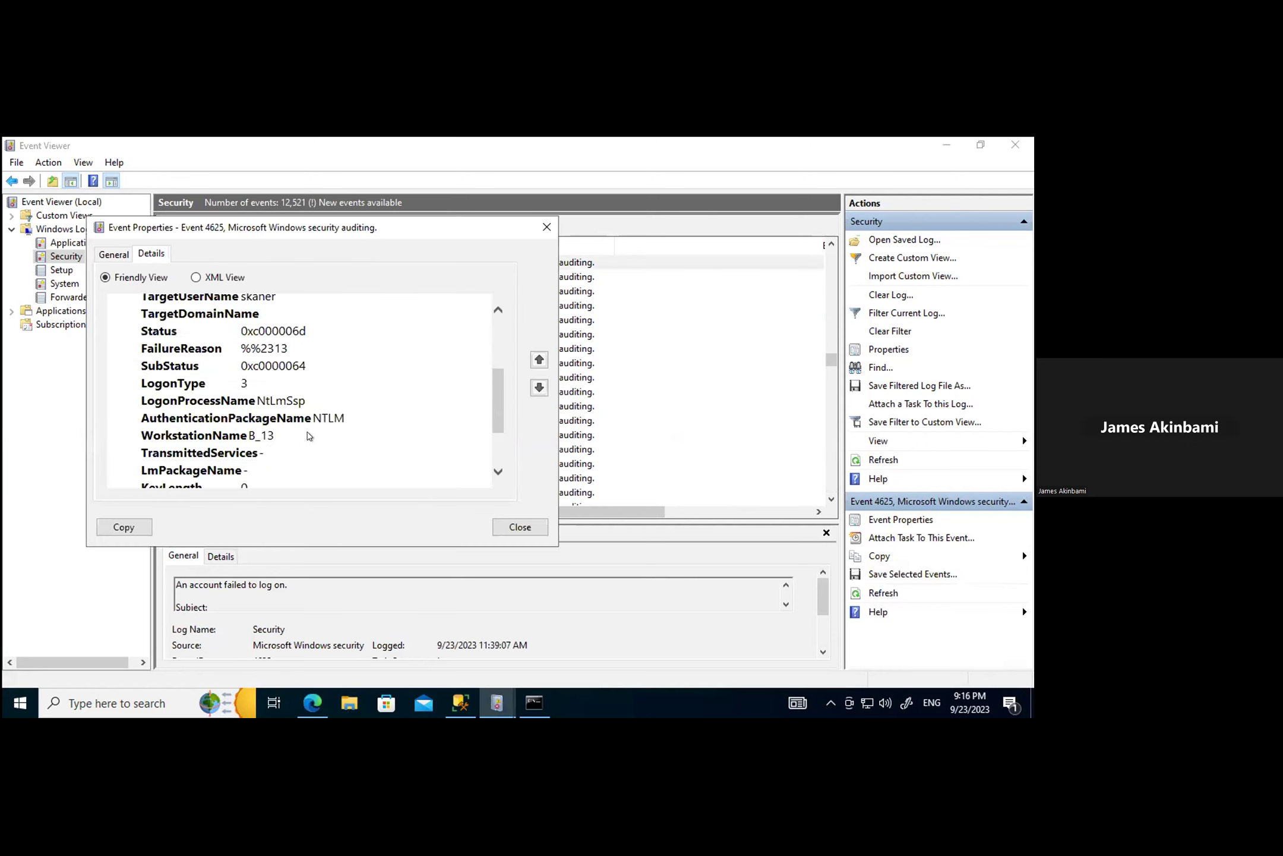
drag(308, 456, 238, 448)
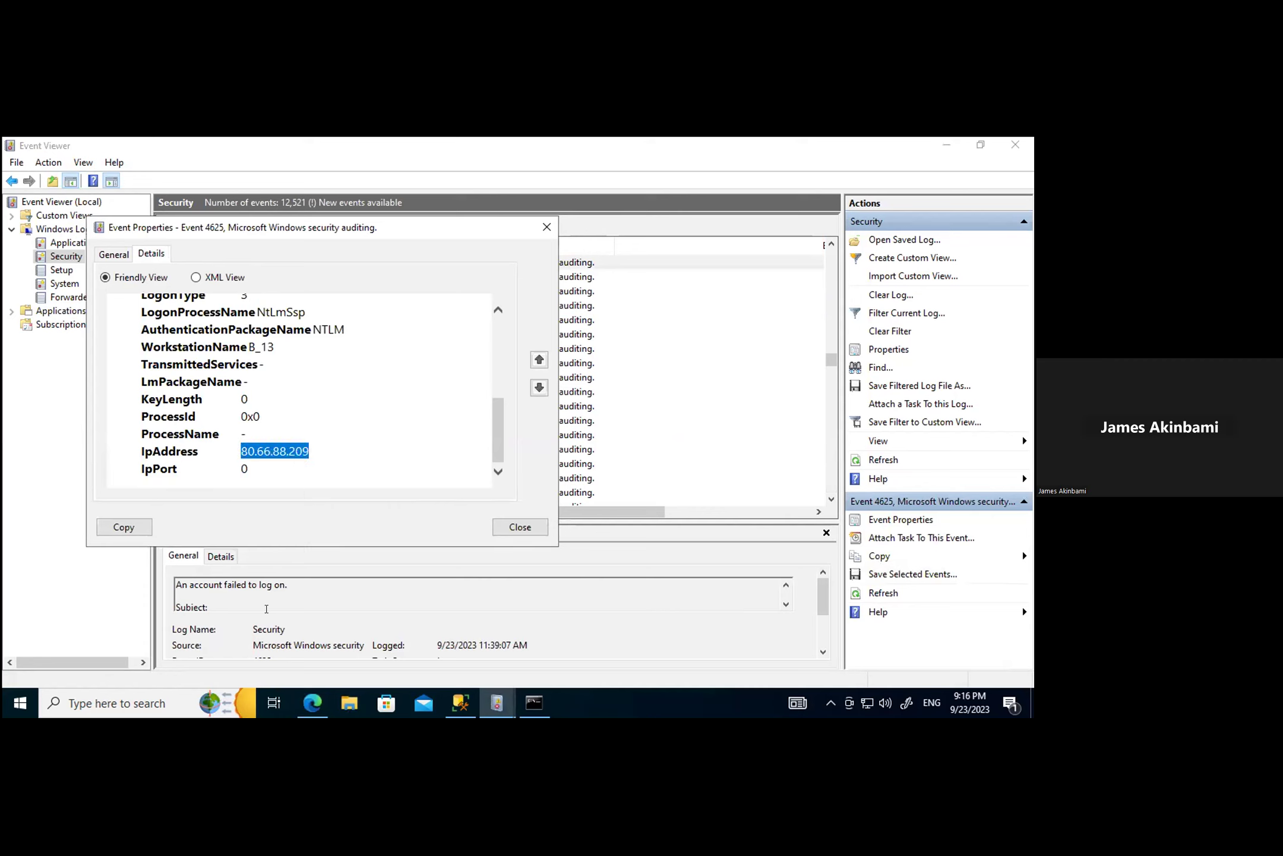
click(313, 703)
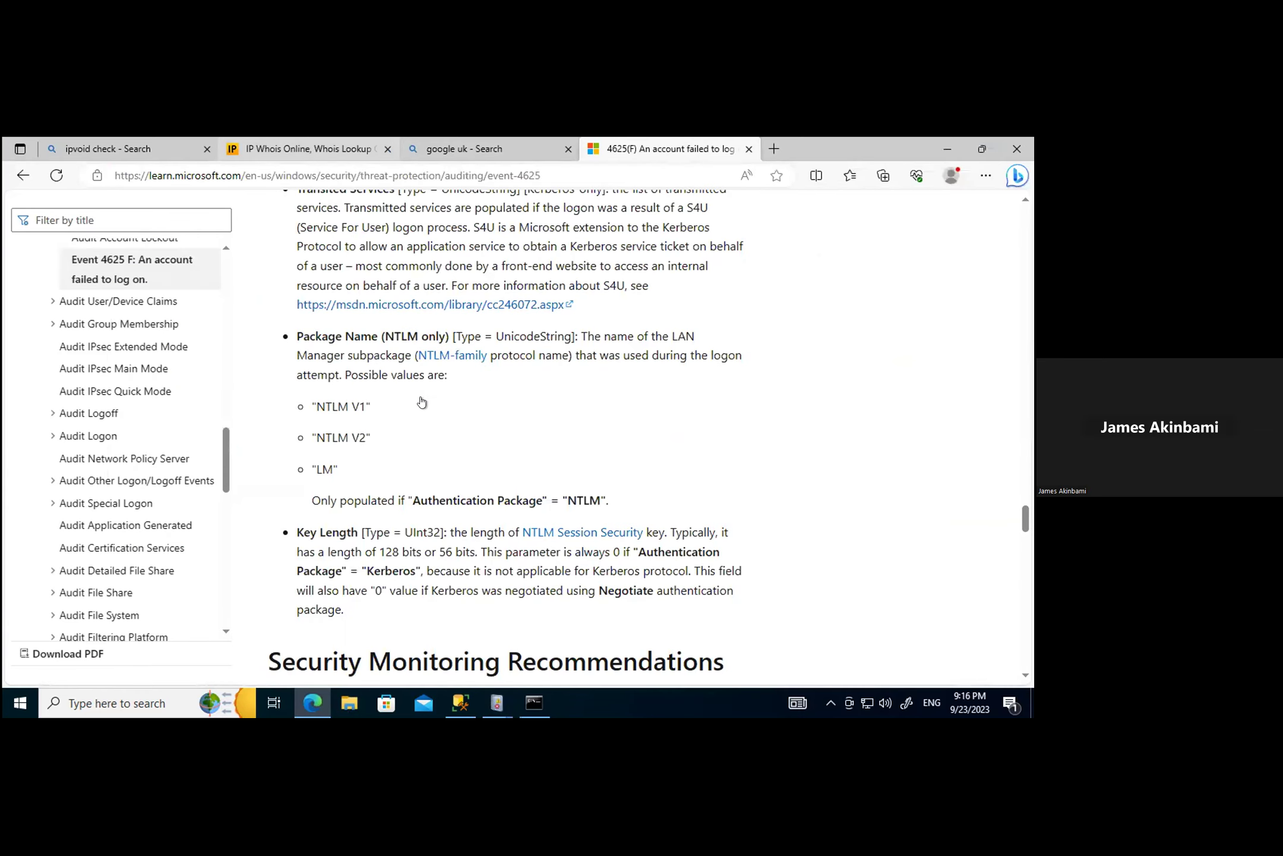
Step: Change the IPVoid Whois lookup address to 80.66.88.209 and submit it
key(ctrl+2)
scroll(433, 419, down, 5)
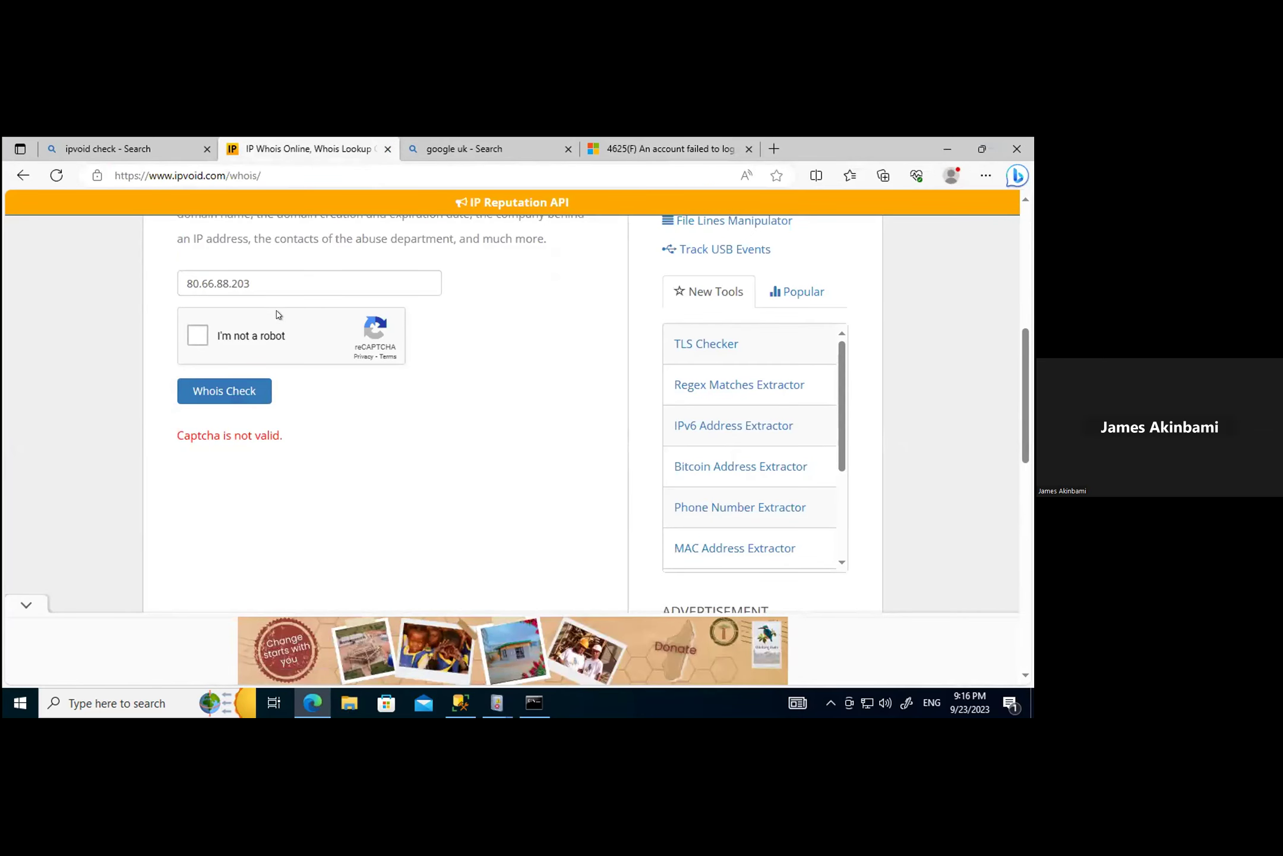
drag(256, 283, 128, 285)
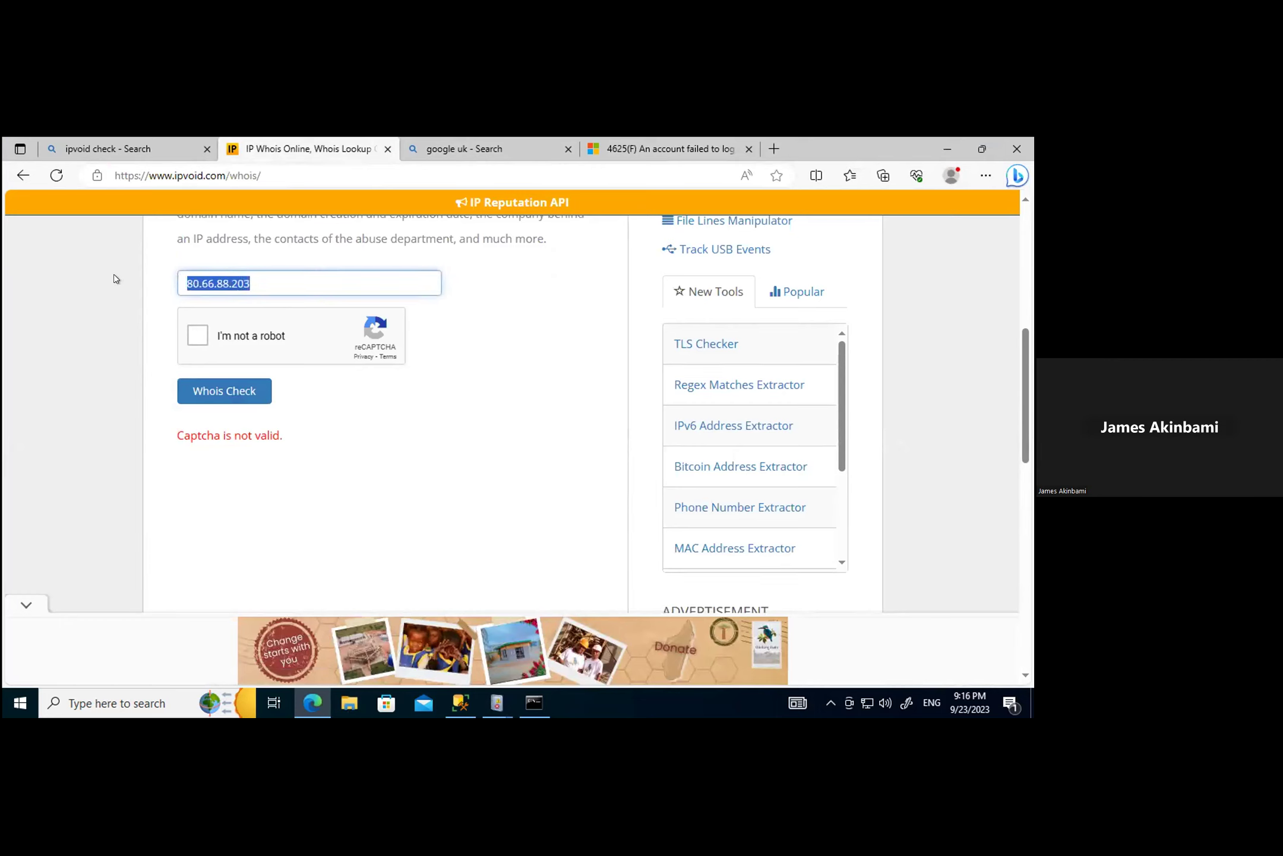
key(End)
key(BackSpace)
text(9)
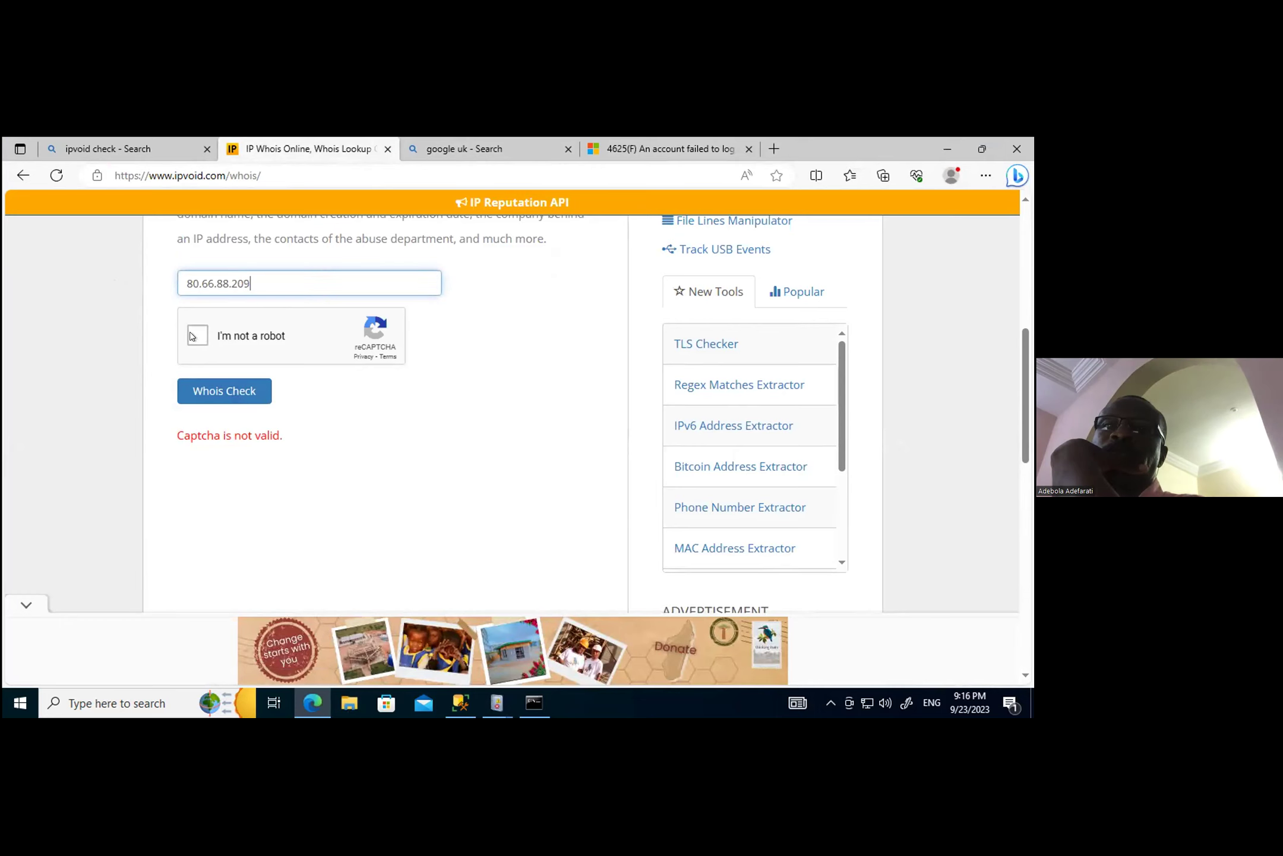
click(226, 393)
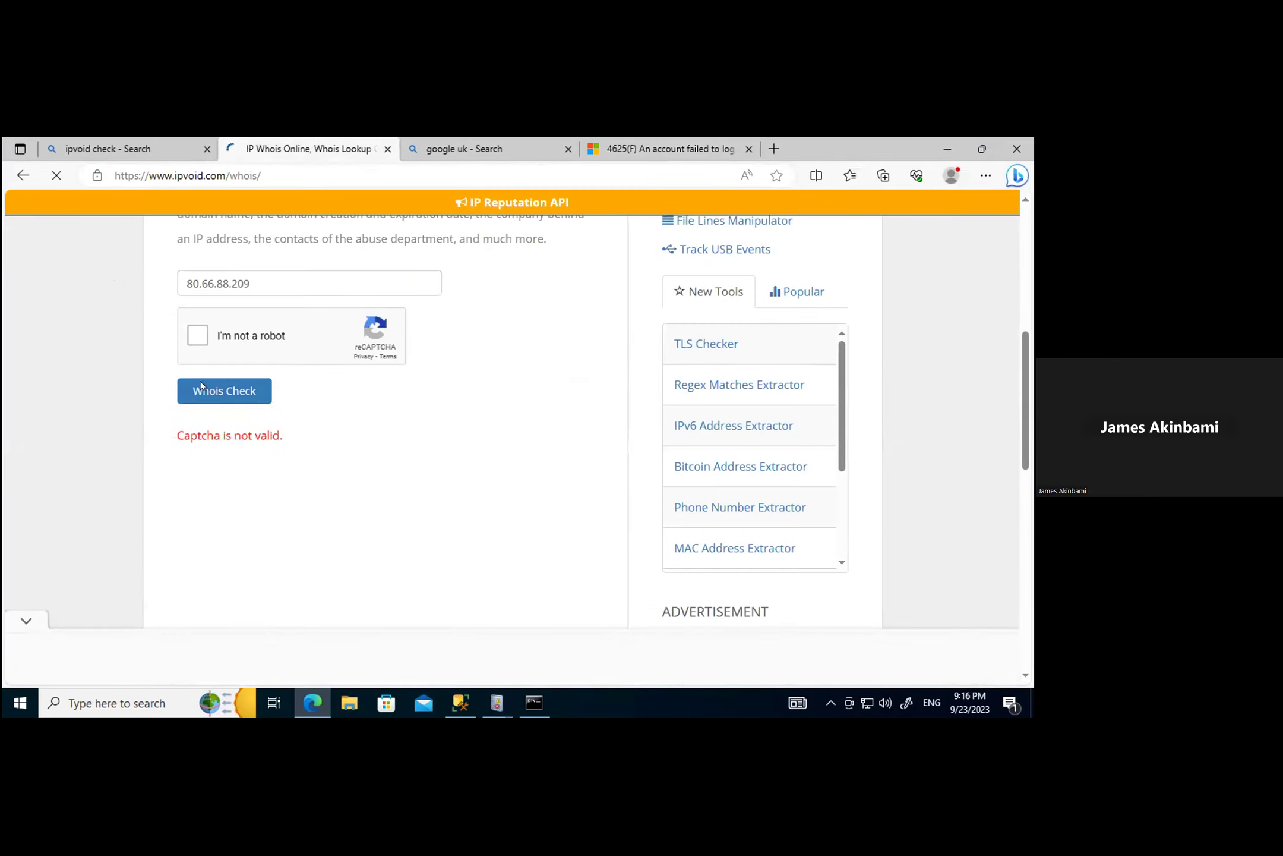
Step: Complete the first round of the bus-image reCAPTCHA
click(198, 336)
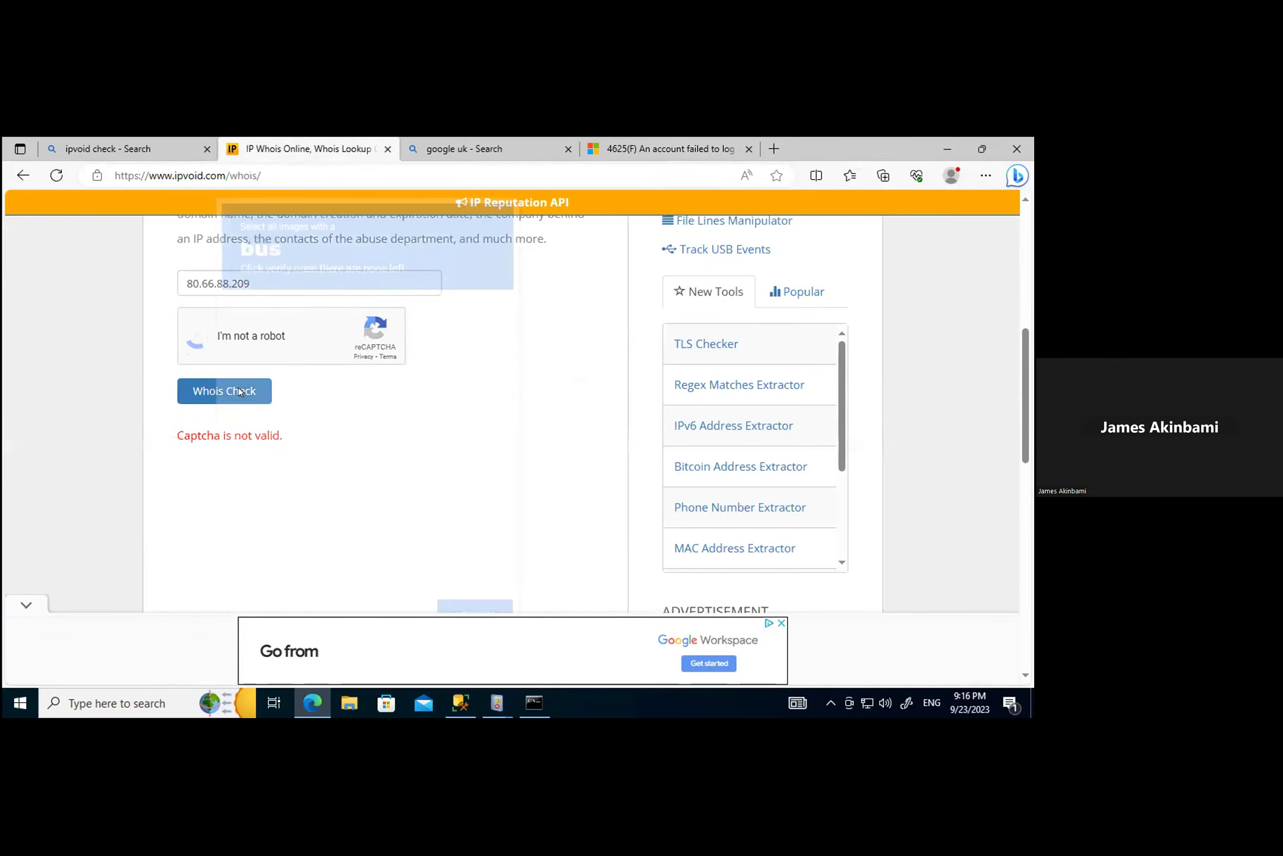
click(256, 427)
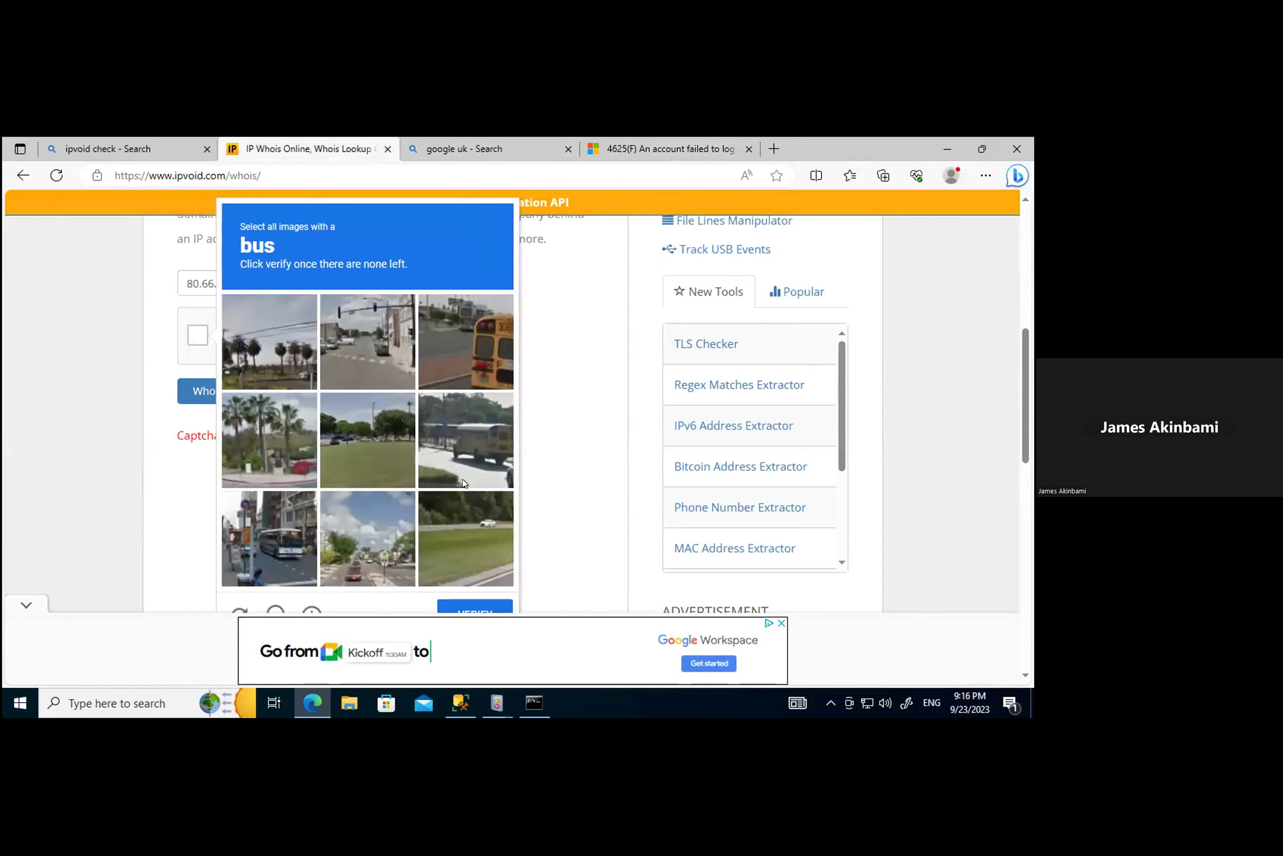
click(262, 538)
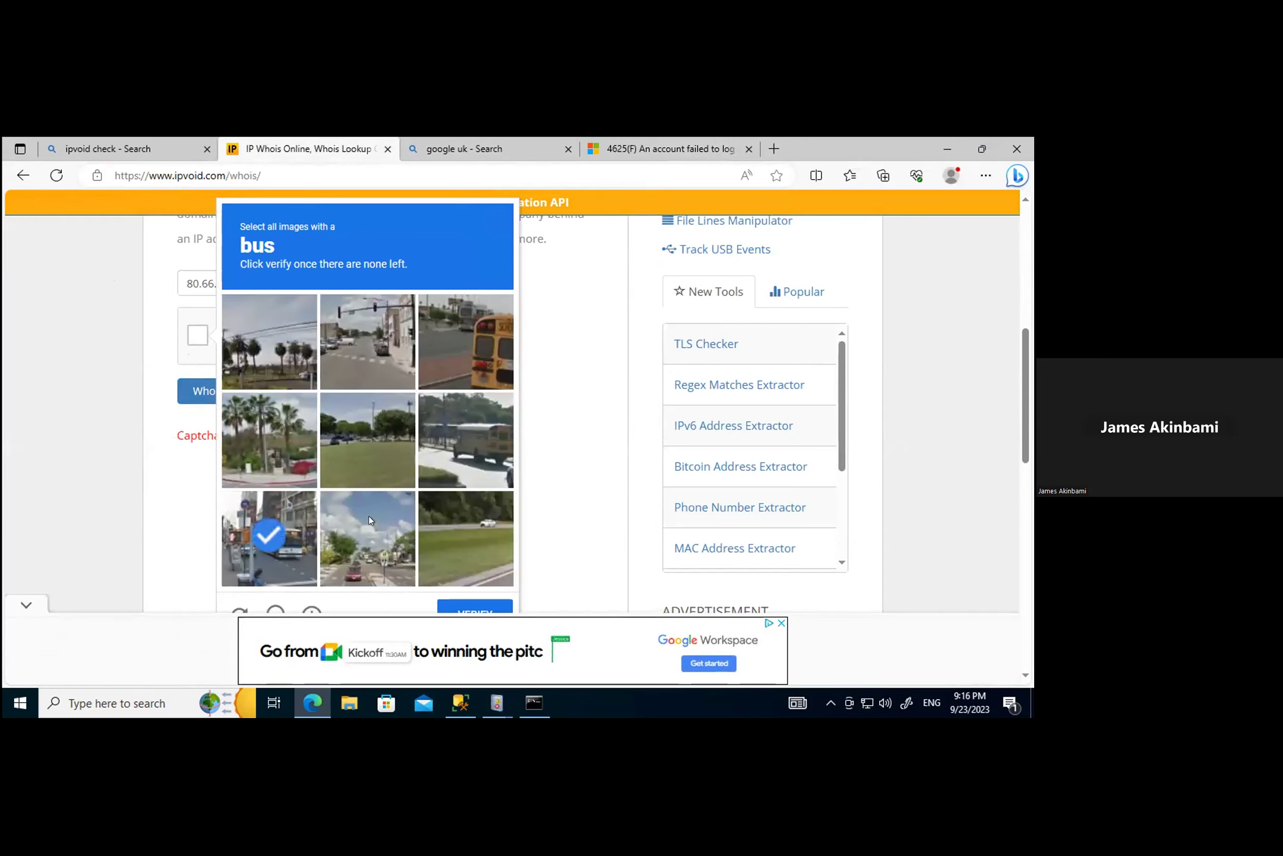
scroll(392, 512, down, 3)
scroll(401, 495, up, 2)
click(475, 361)
click(475, 445)
scroll(556, 466, down, 1)
scroll(557, 469, down, 1)
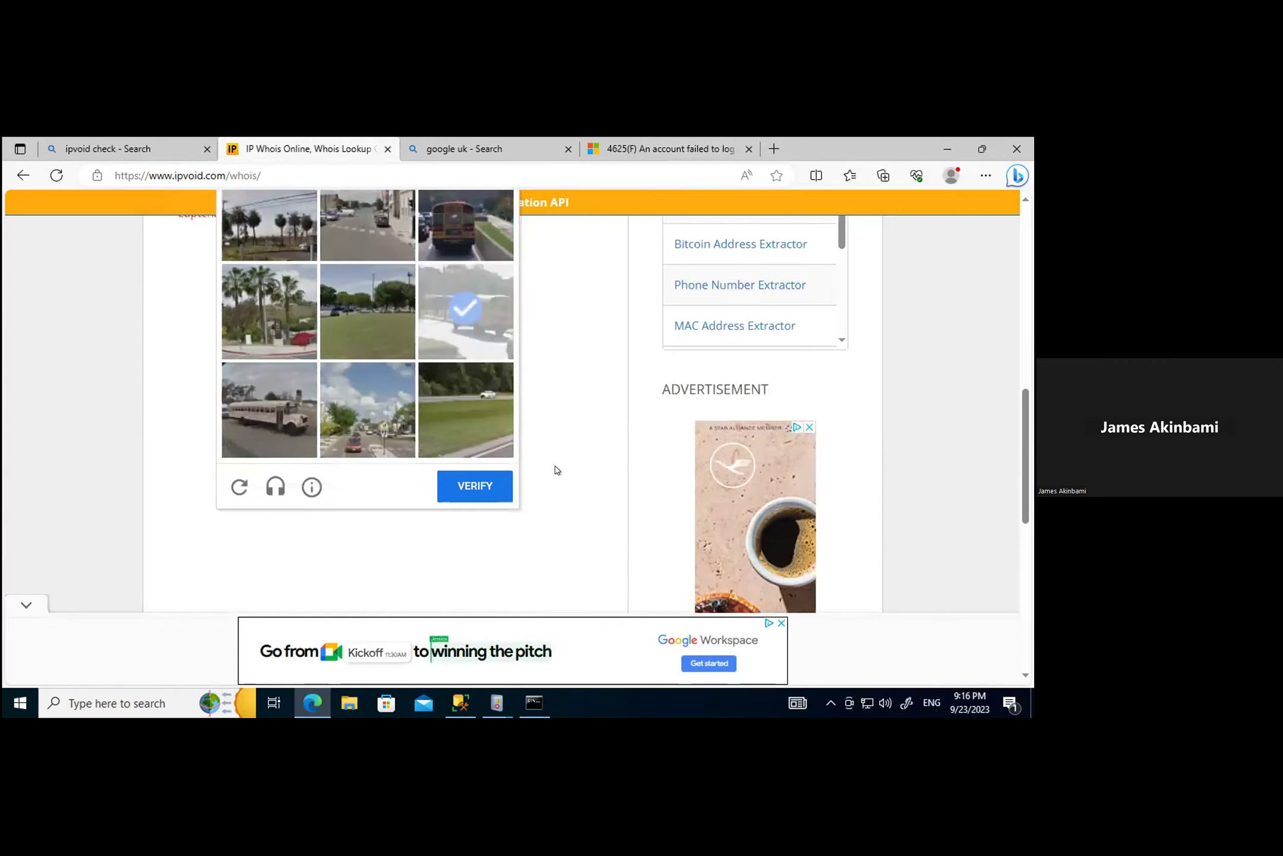
click(462, 482)
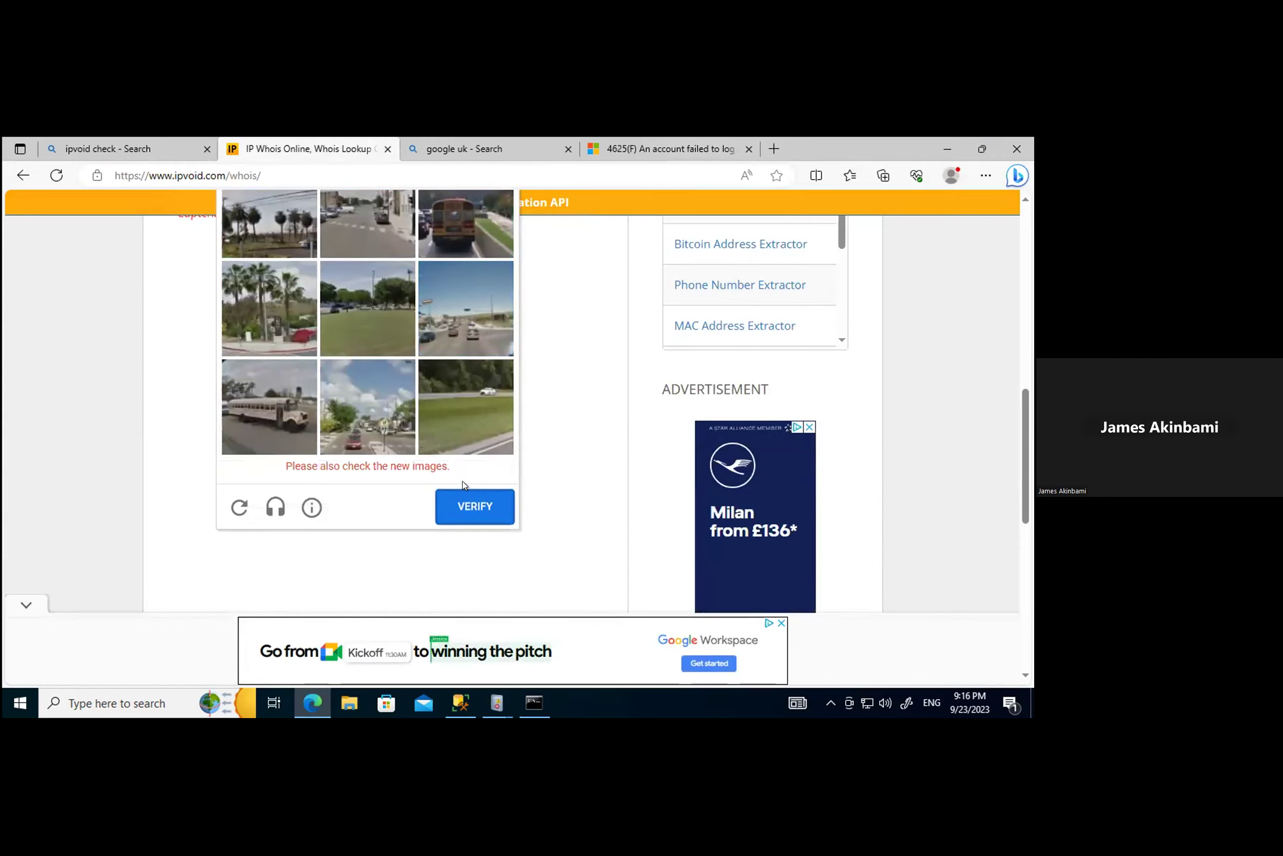
Step: Complete the follow-up bus-image reCAPTCHA challenge
scroll(454, 482, up, 2)
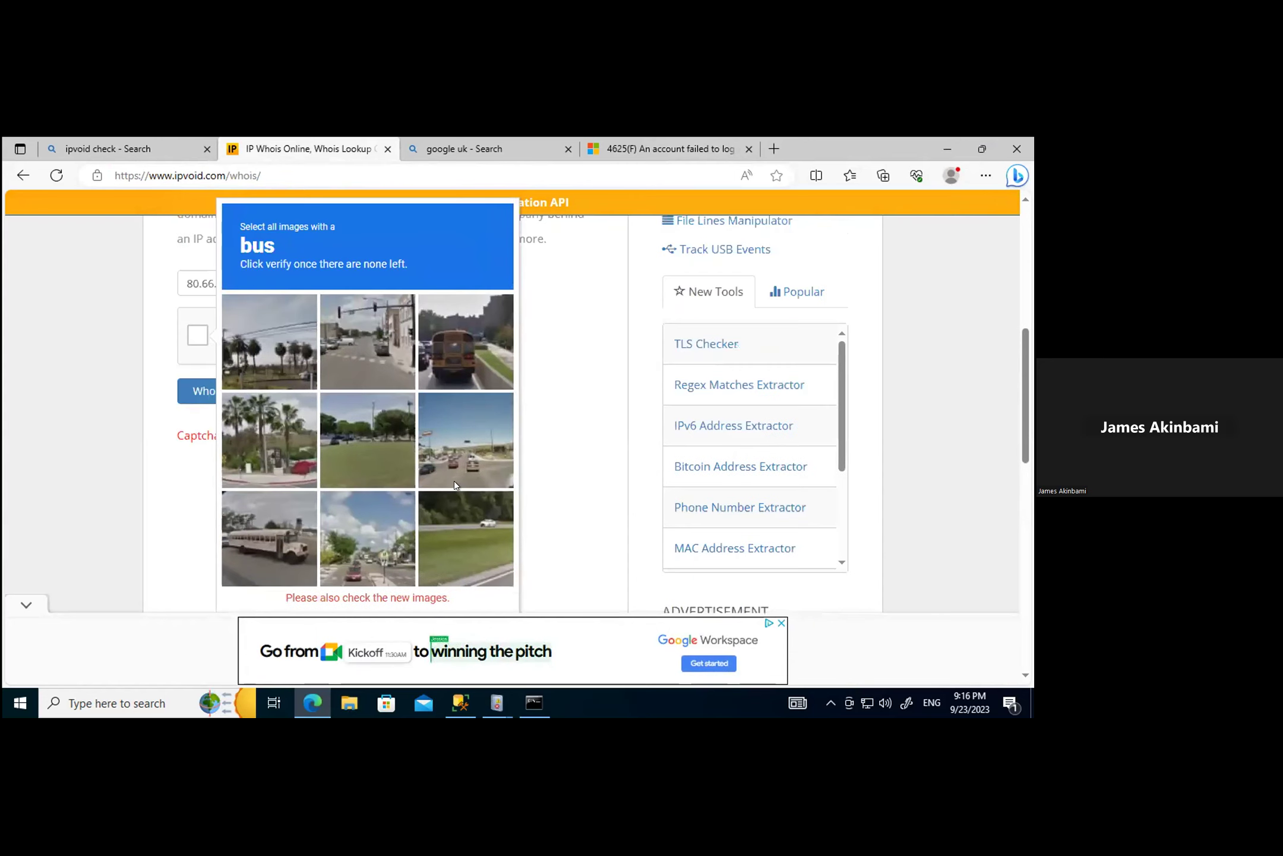
click(444, 341)
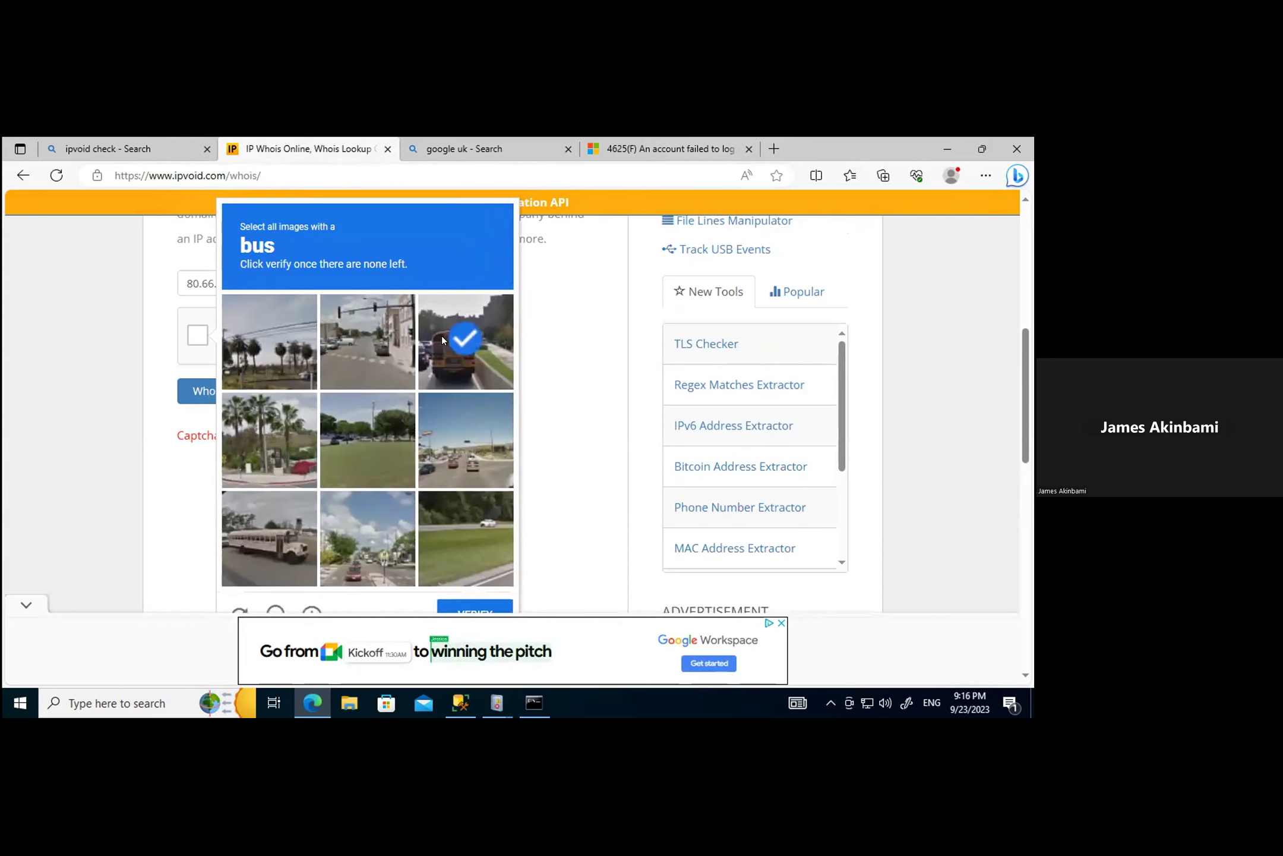
click(257, 542)
scroll(416, 505, down, 2)
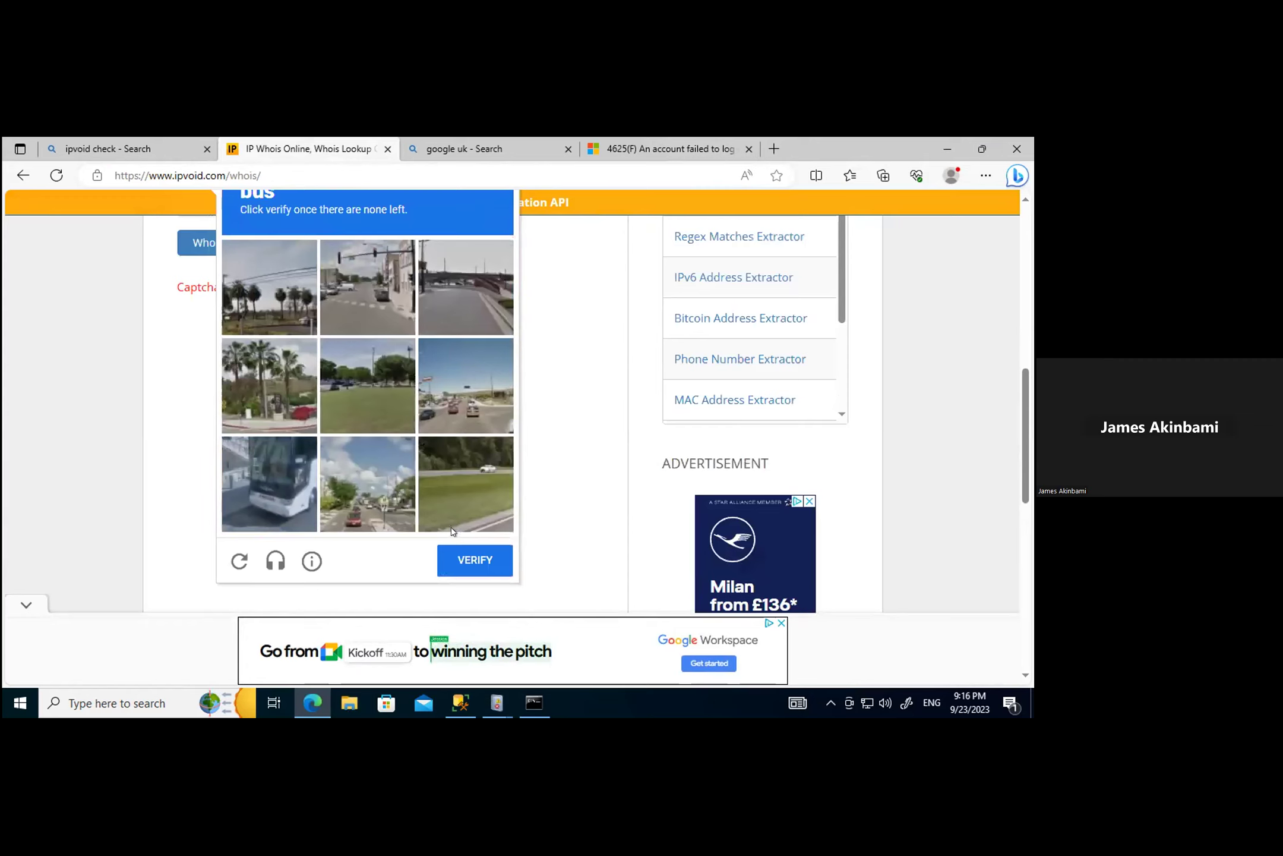
click(282, 473)
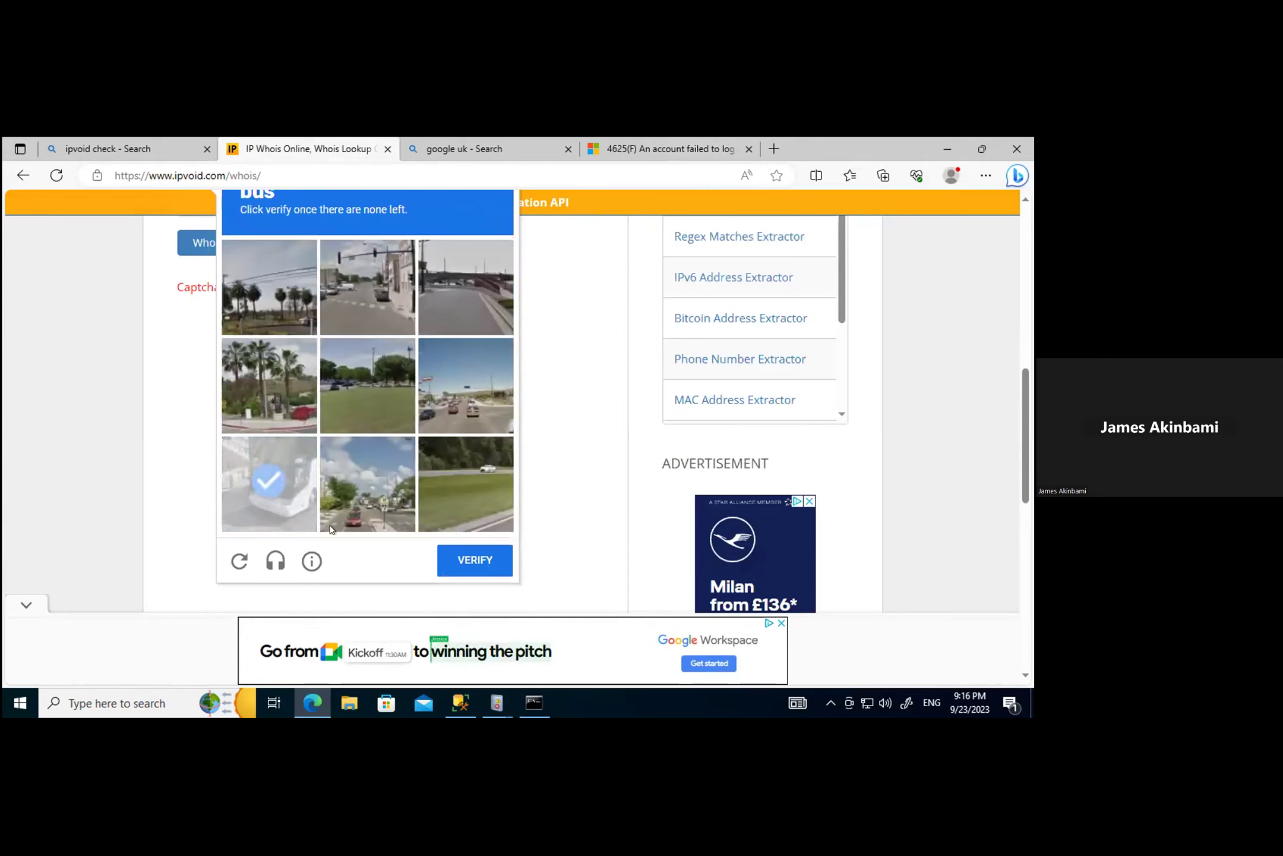
click(272, 488)
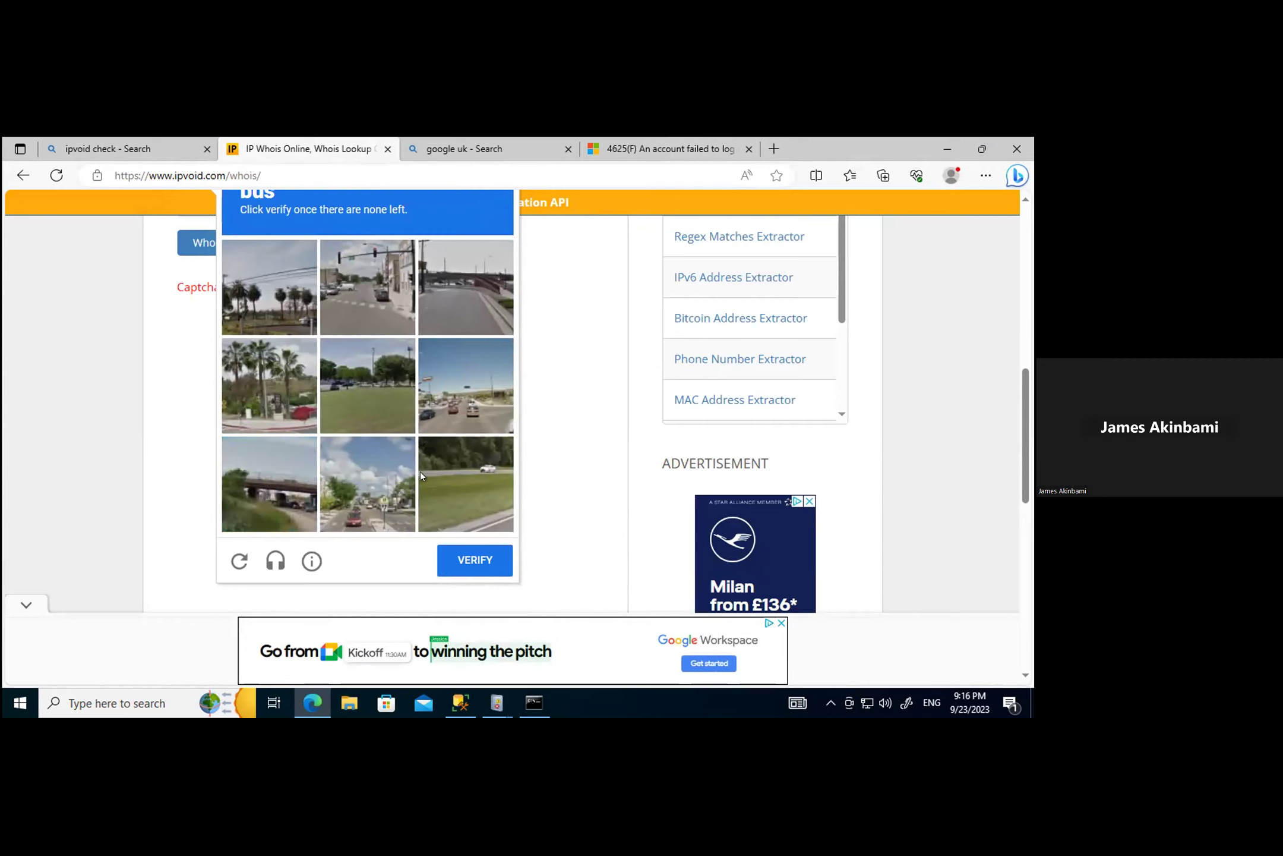
scroll(421, 476, up, 2)
scroll(423, 472, down, 2)
click(475, 560)
Step: Run the whois lookup showing XHOSTIS-NET, XHOST INTERNET SOLUTIONS LP, country NL, then return to Event Viewer
scroll(475, 535, up, 3)
click(240, 487)
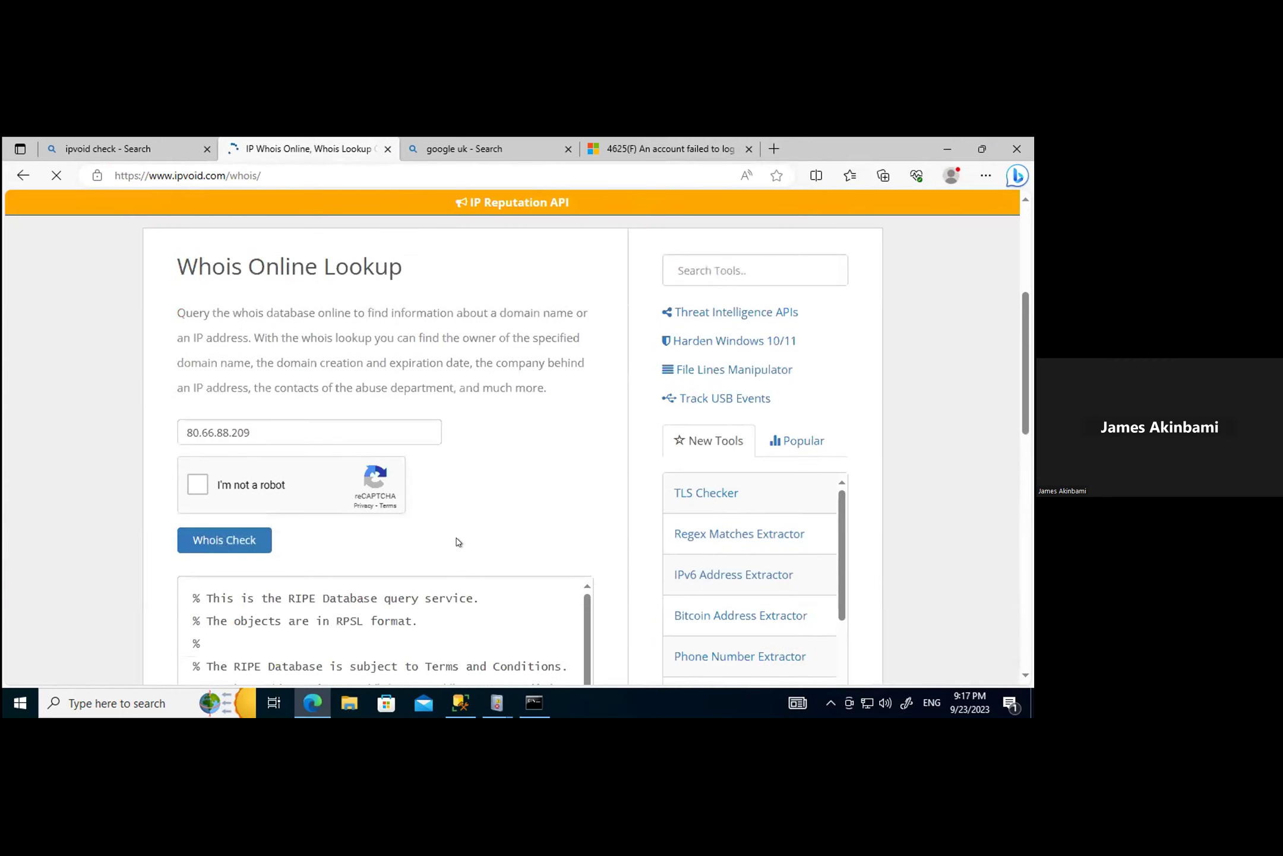
scroll(456, 534, down, 5)
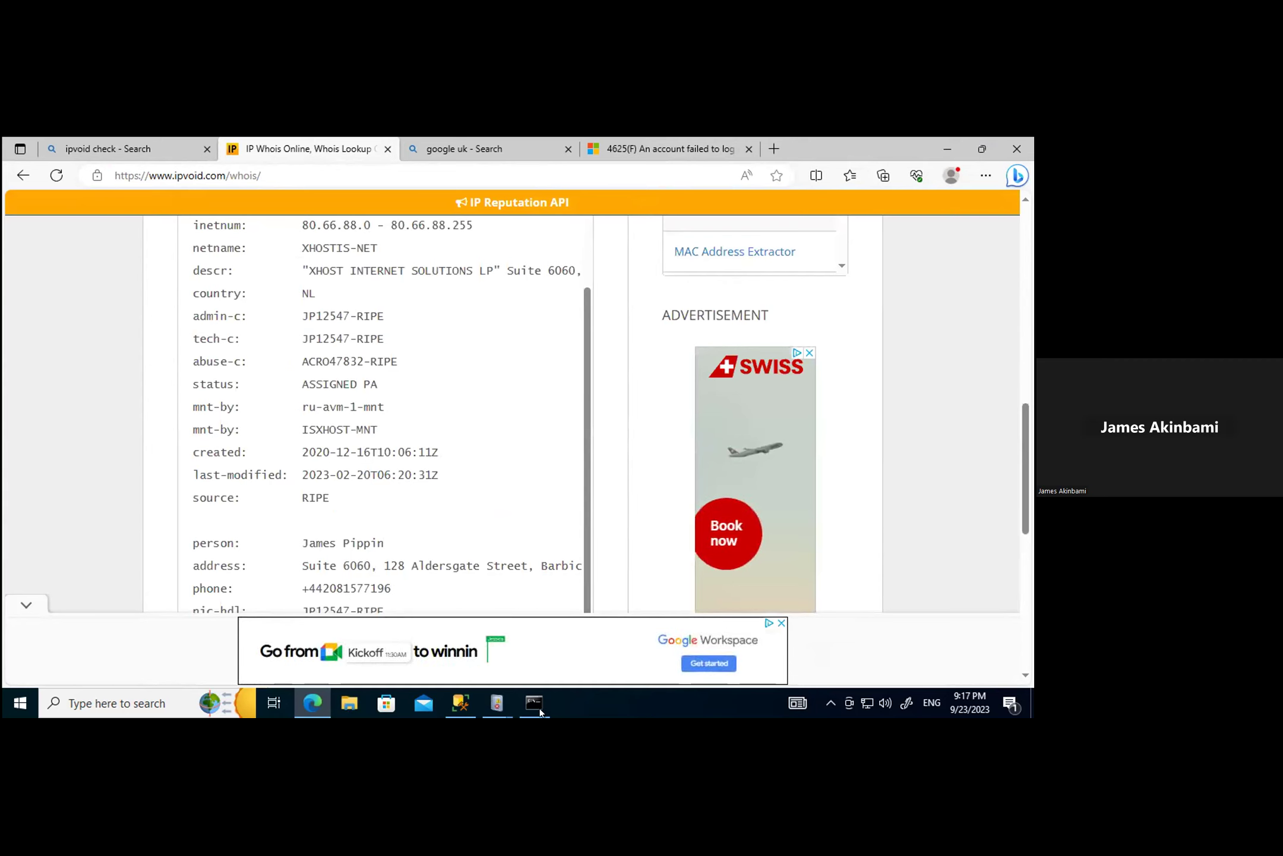
click(496, 703)
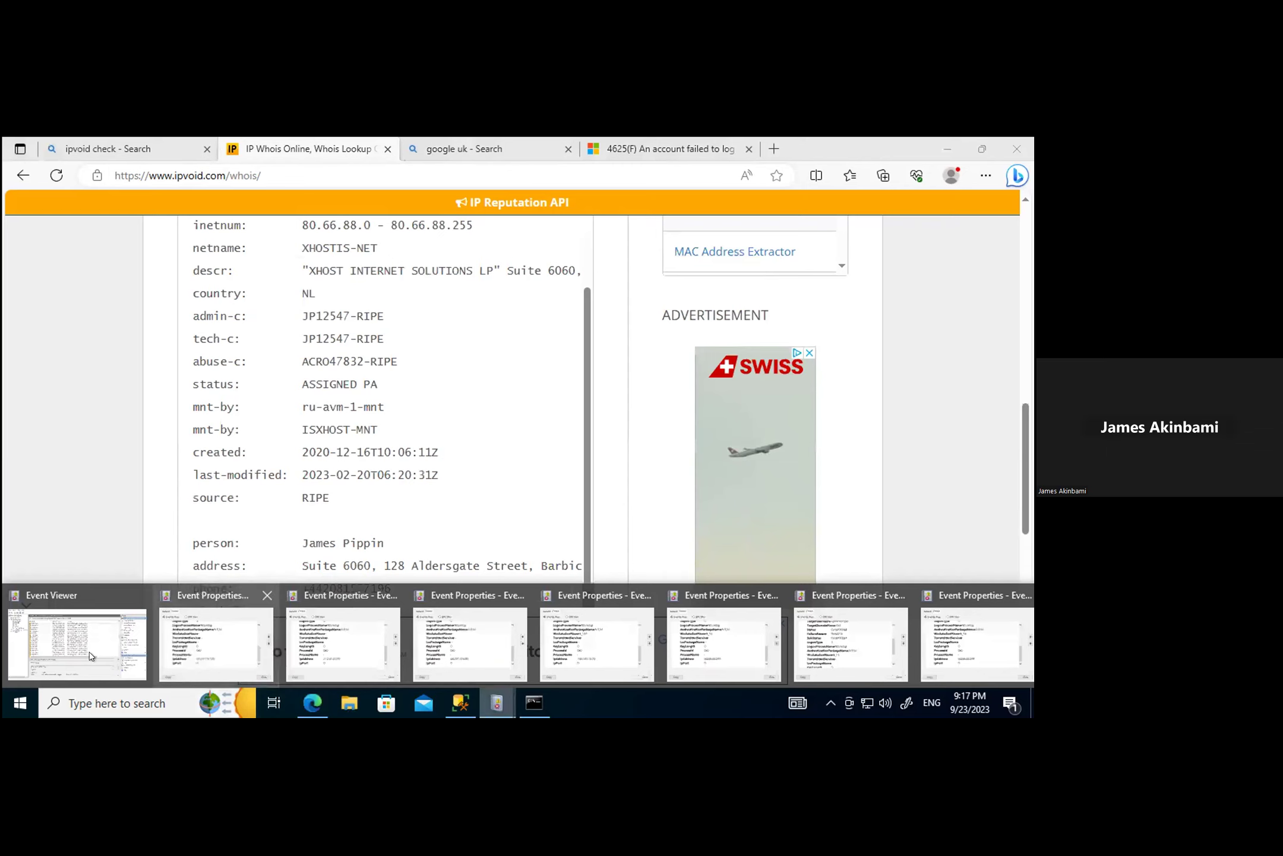
click(73, 633)
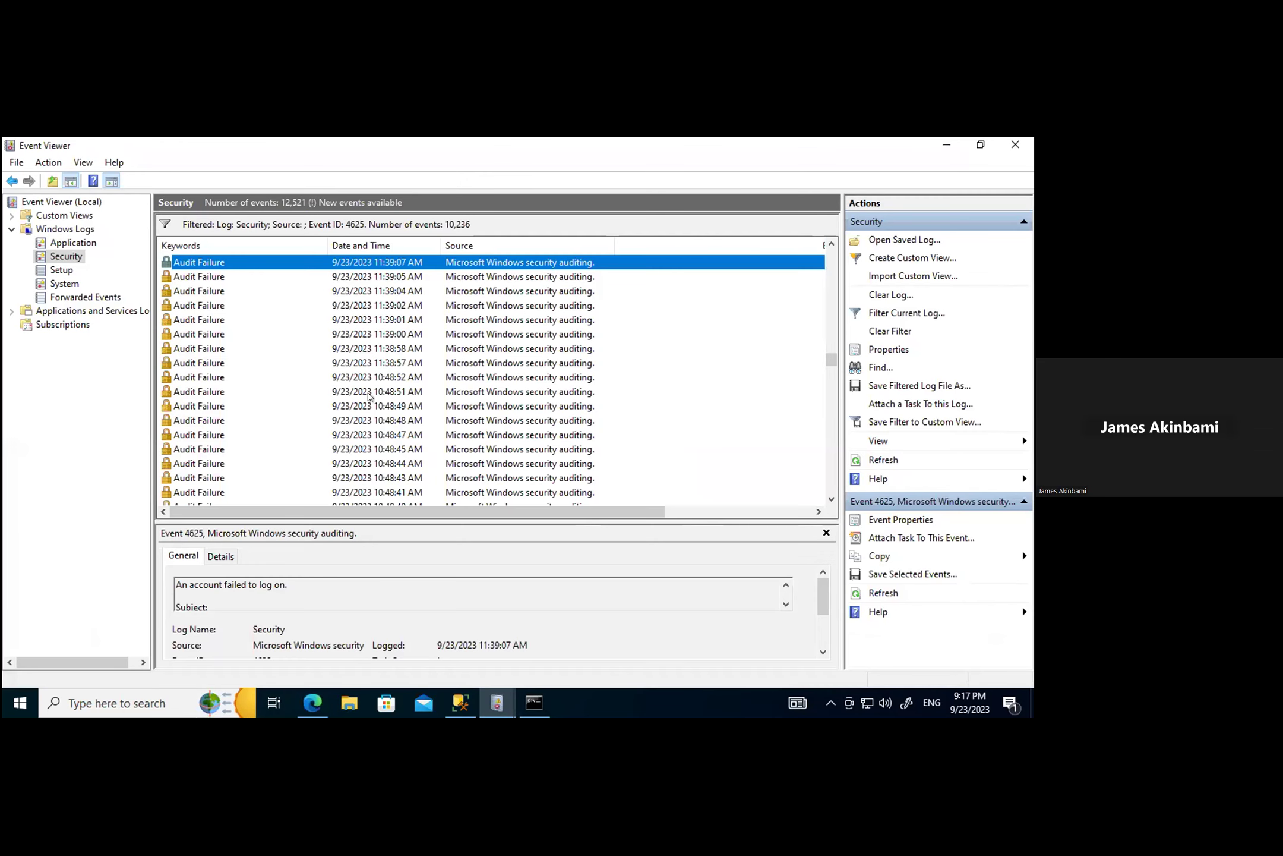
Step: Inspect the 11:39:43 AM failed-logon event's details, then close it
click(199, 389)
double_click(200, 390)
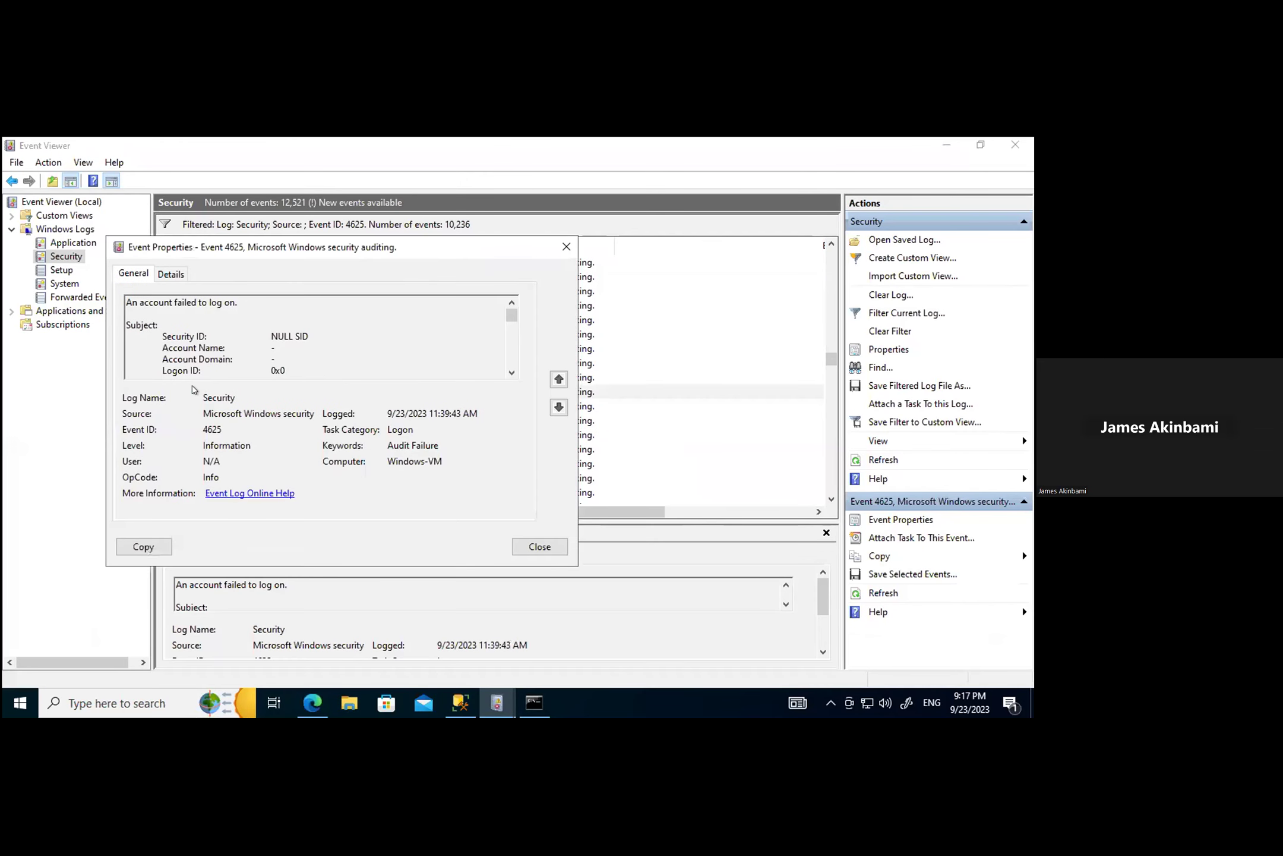
click(171, 274)
scroll(465, 445, down, 5)
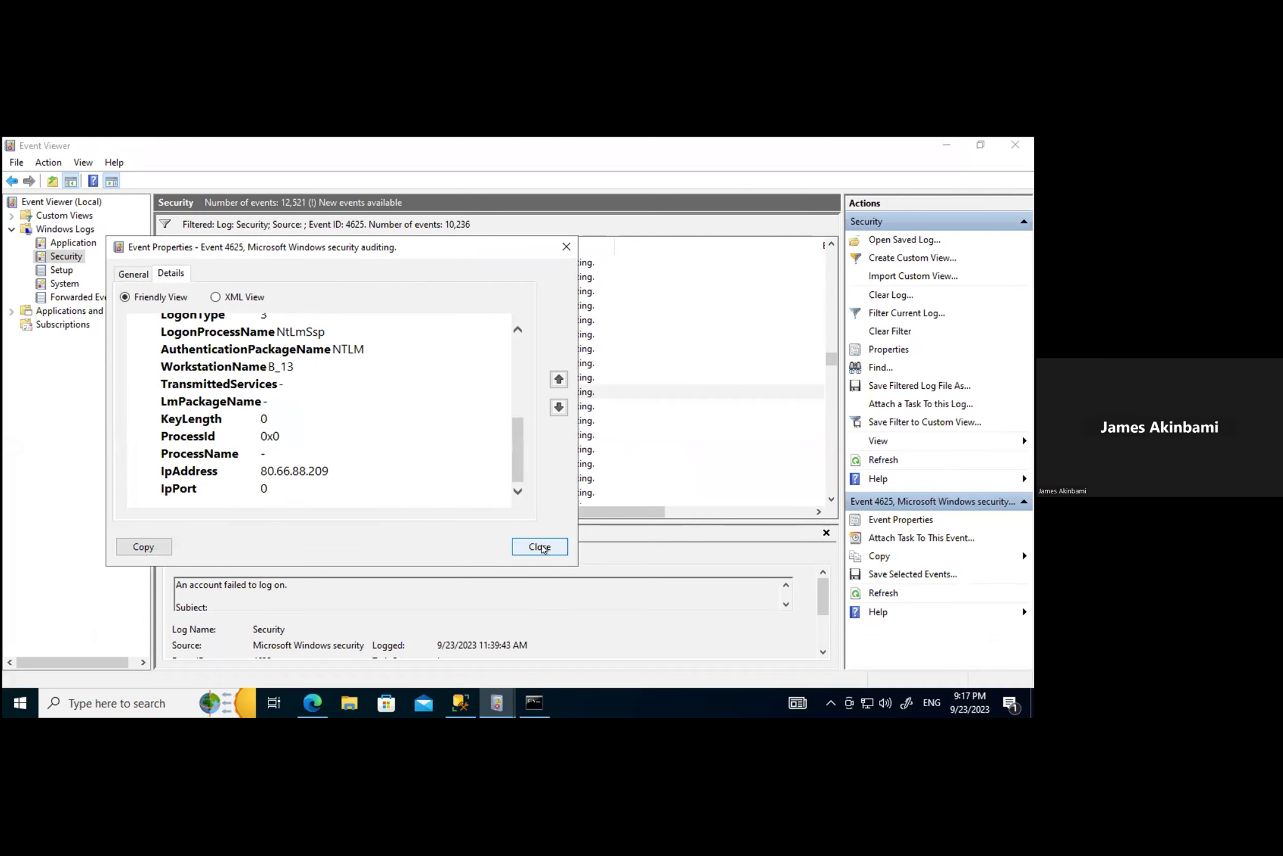
click(525, 543)
Step: Select source IP 194.165.16.73 in the 11:55:28 AM failed-logon event, then go back to the whois page
double_click(194, 305)
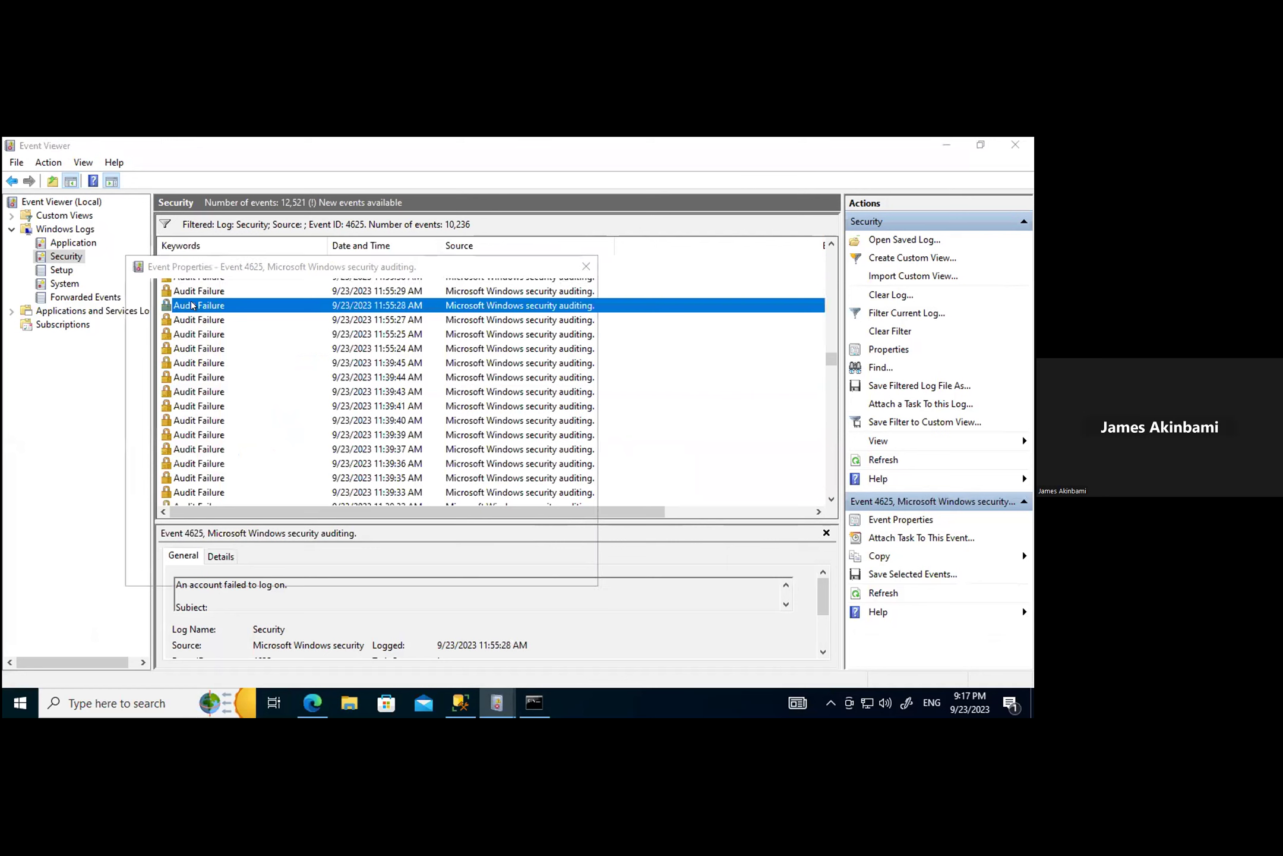
click(192, 294)
scroll(446, 473, down, 5)
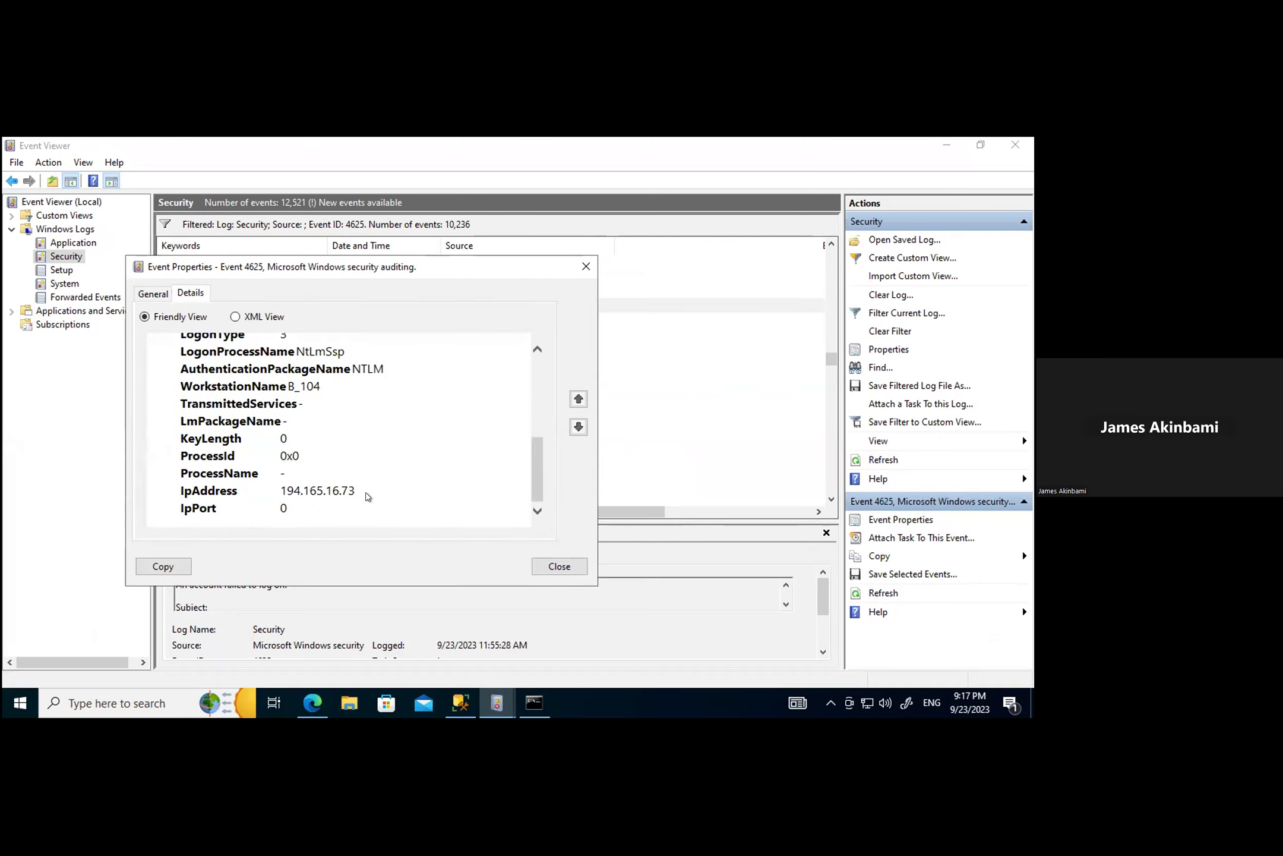
drag(357, 493, 288, 489)
key(ctrl+c)
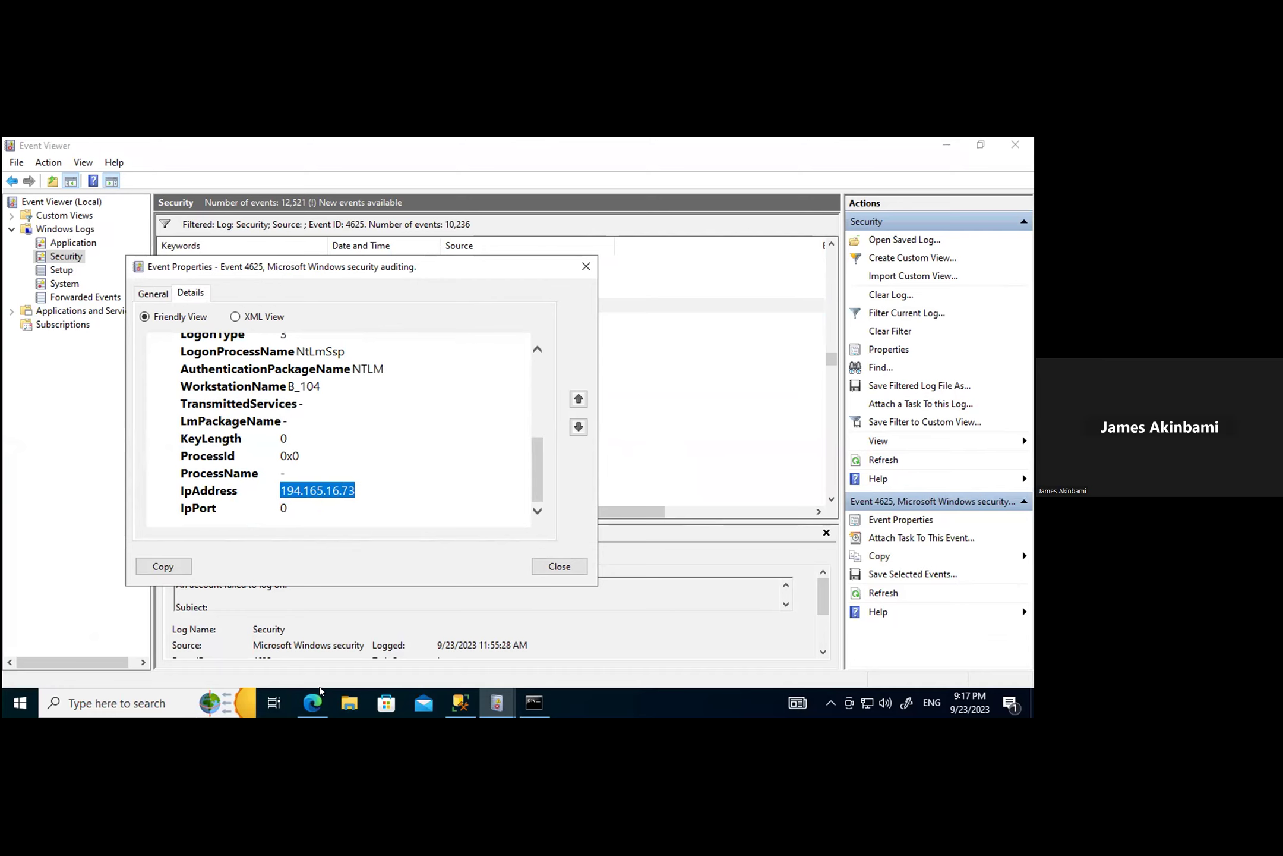
mouse_move(296, 700)
click(291, 666)
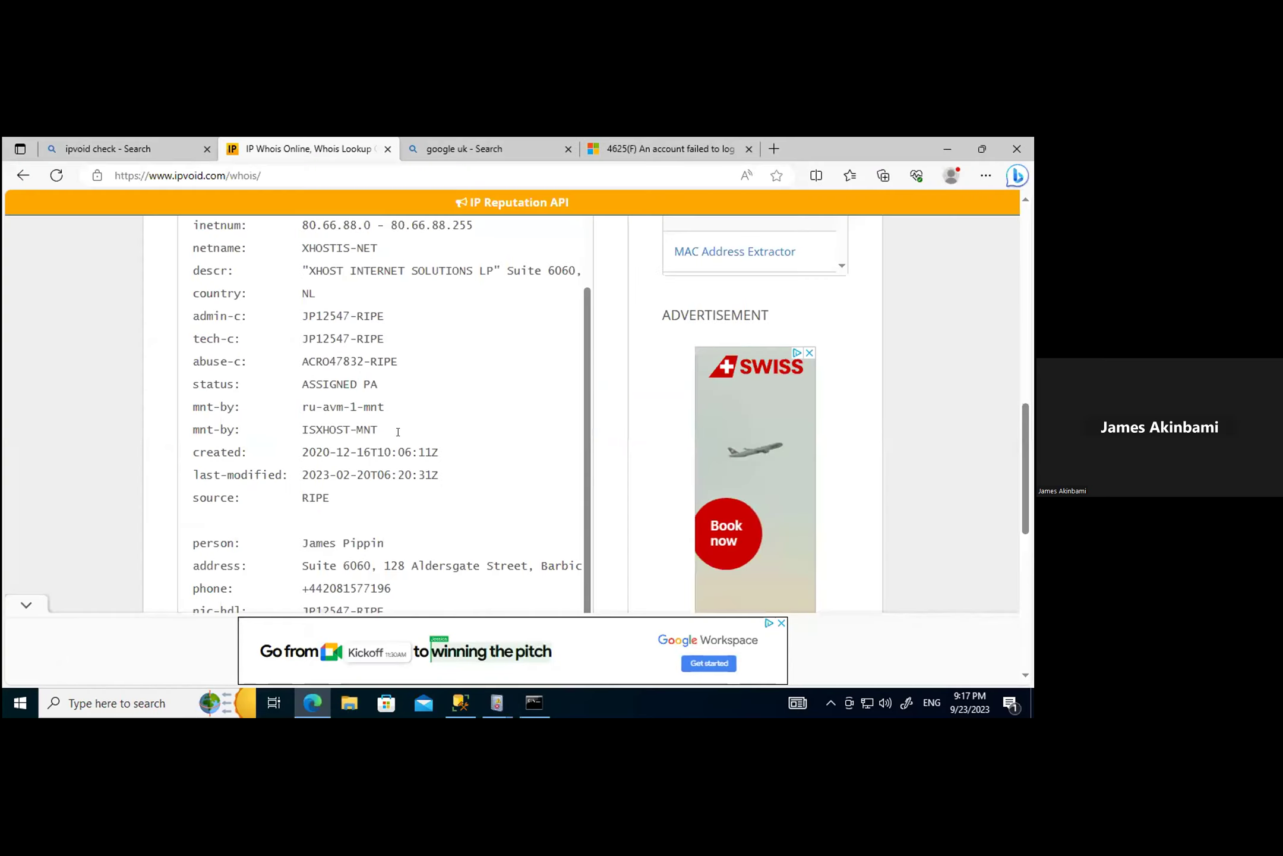
Step: Paste 194.165.16.73 into the ipvoid Whois lookup field
scroll(398, 431, up, 3)
scroll(398, 432, up, 10)
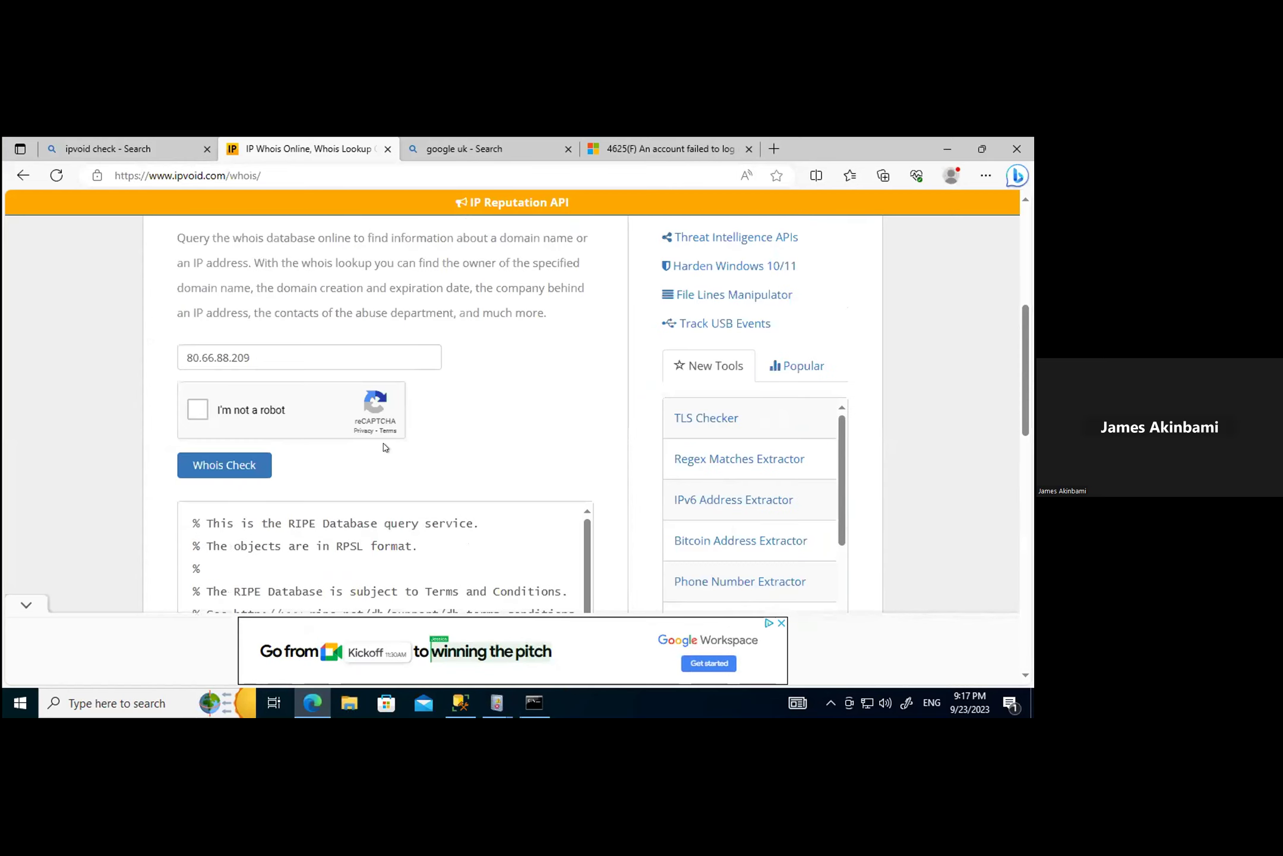
scroll(309, 502, down, 1)
click(256, 498)
scroll(124, 513, down, 10)
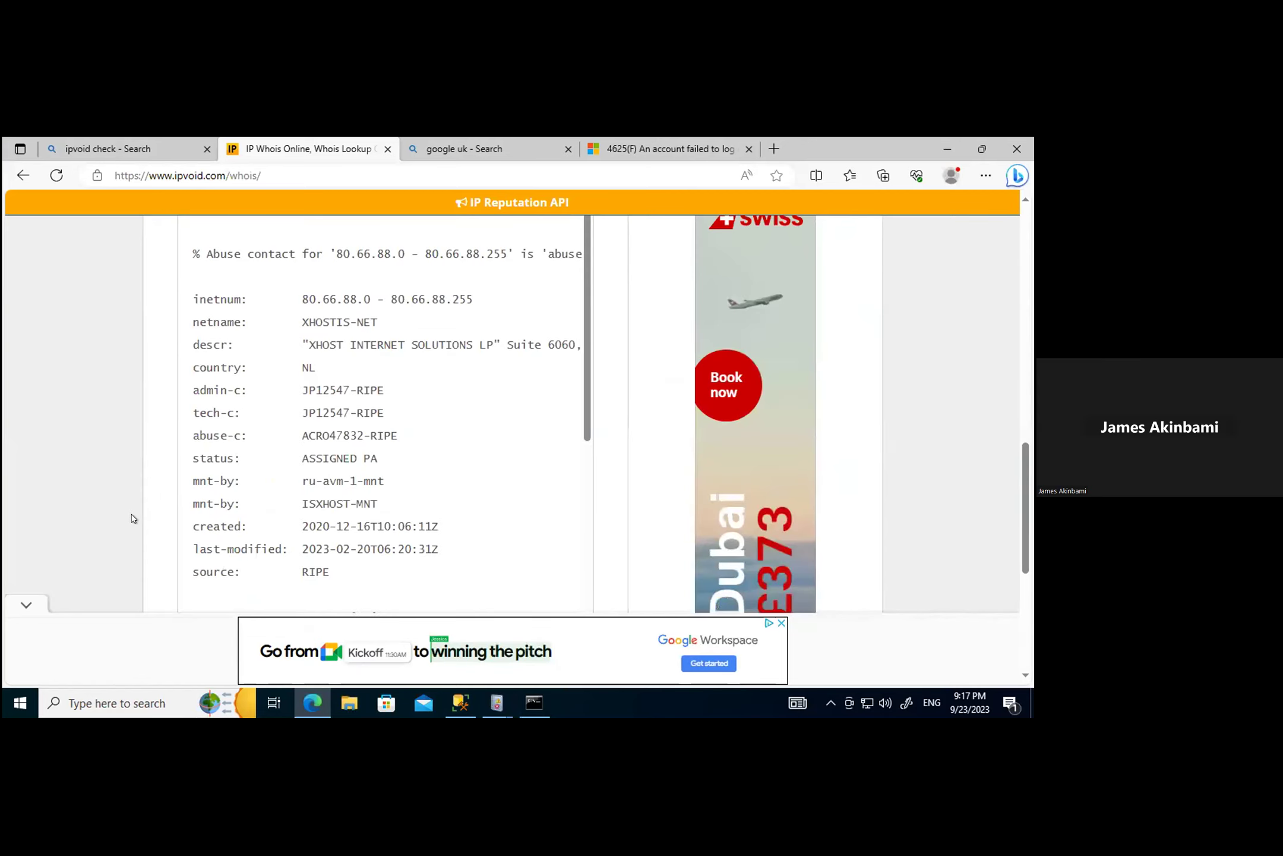
scroll(381, 476, up, 3)
scroll(394, 485, up, 4)
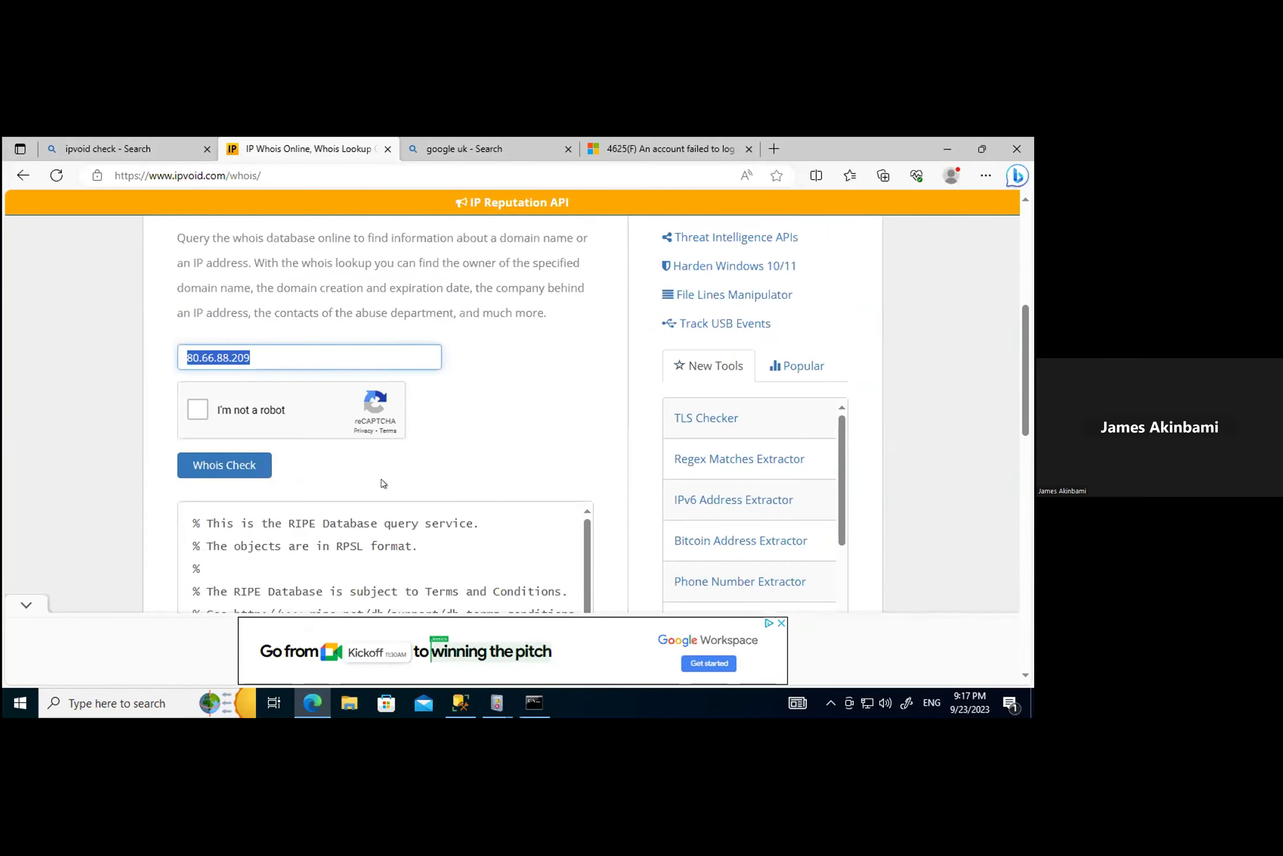
key(ctrl+v)
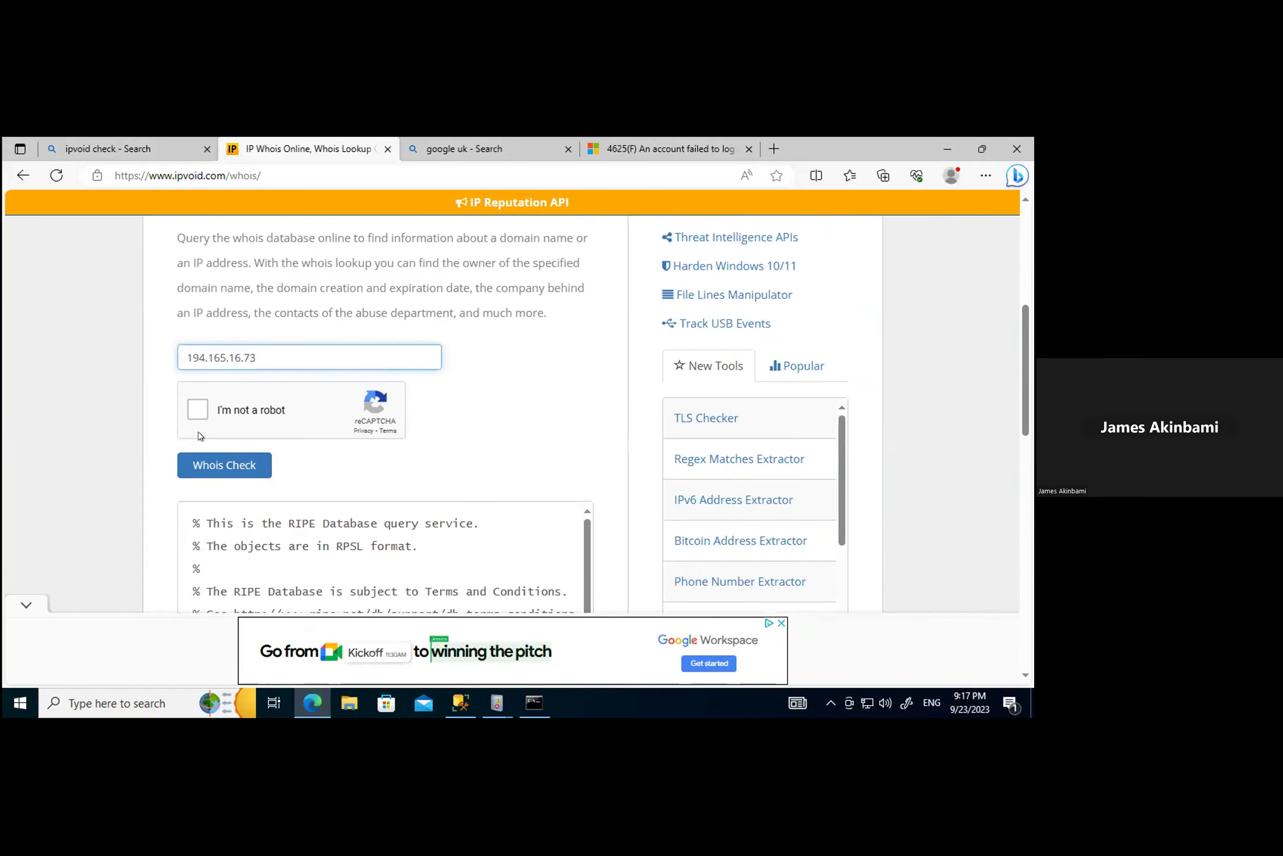
Step: Tick the not-a-robot box, then select and submit the four bicycle tiles
click(196, 409)
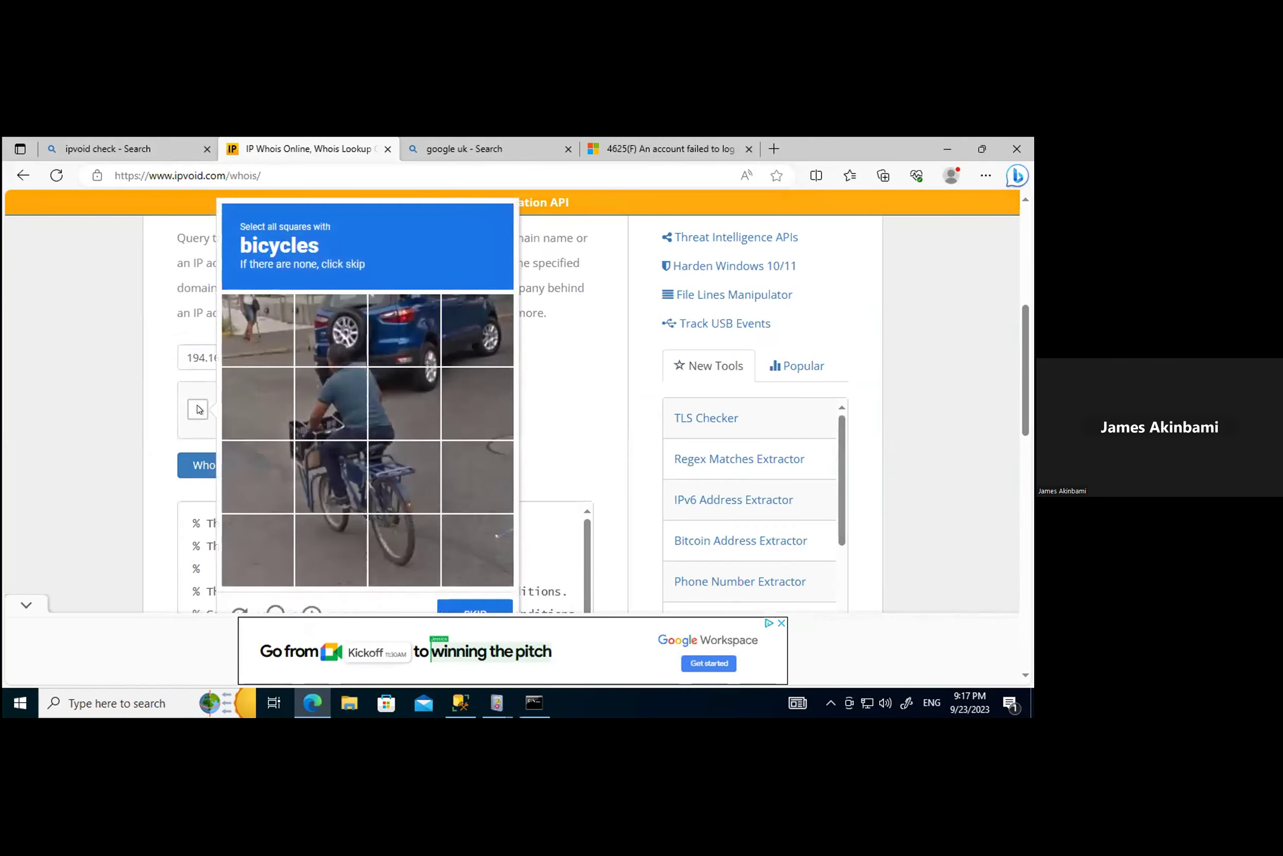
click(330, 399)
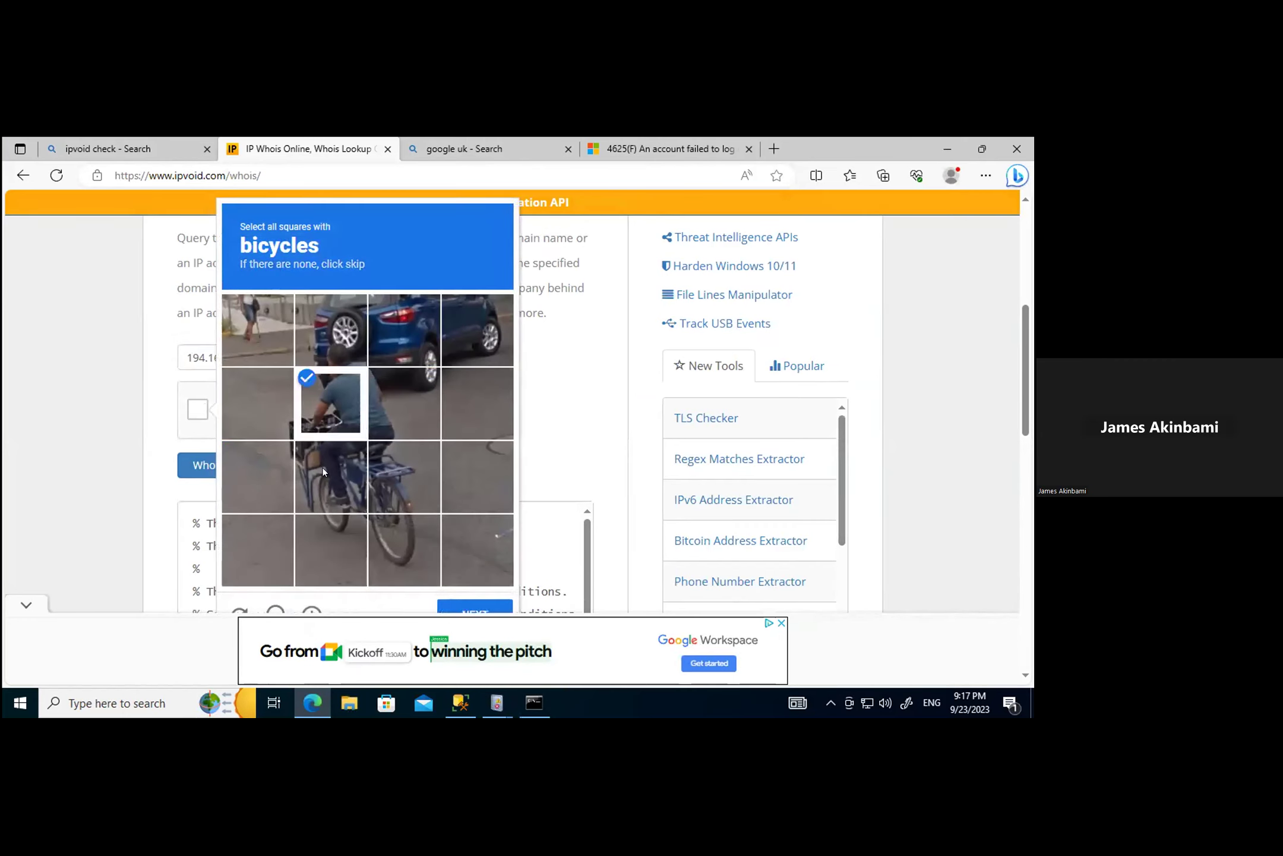
click(395, 502)
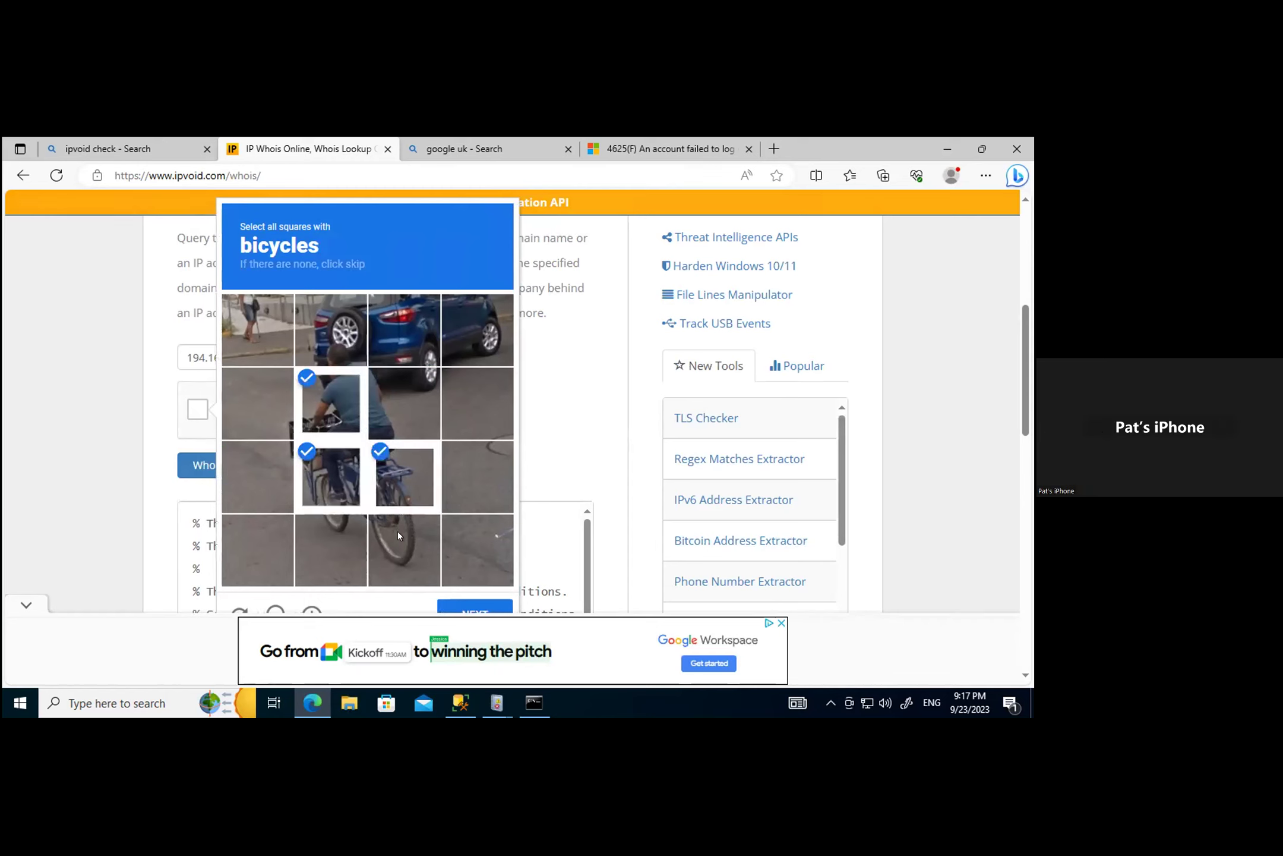
click(395, 530)
click(323, 544)
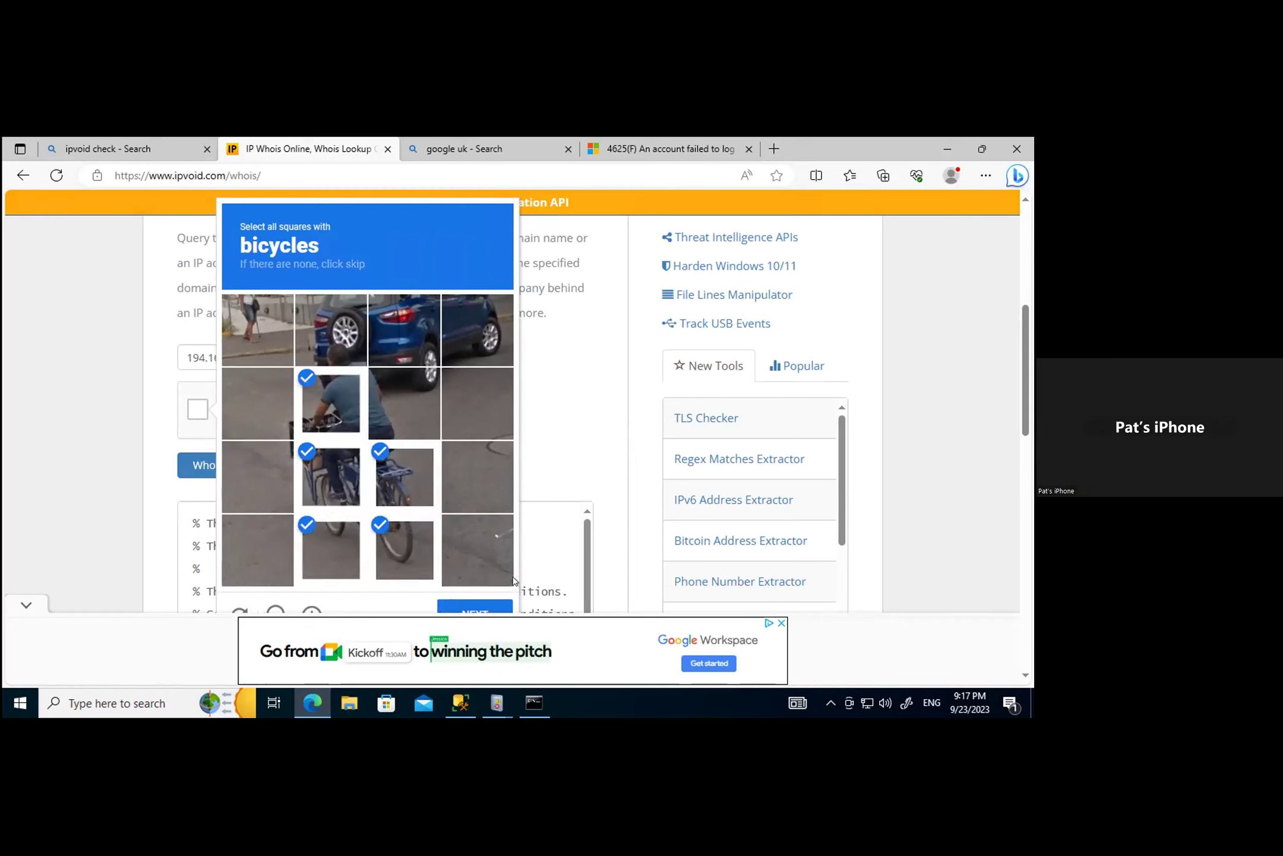
scroll(475, 566, down, 2)
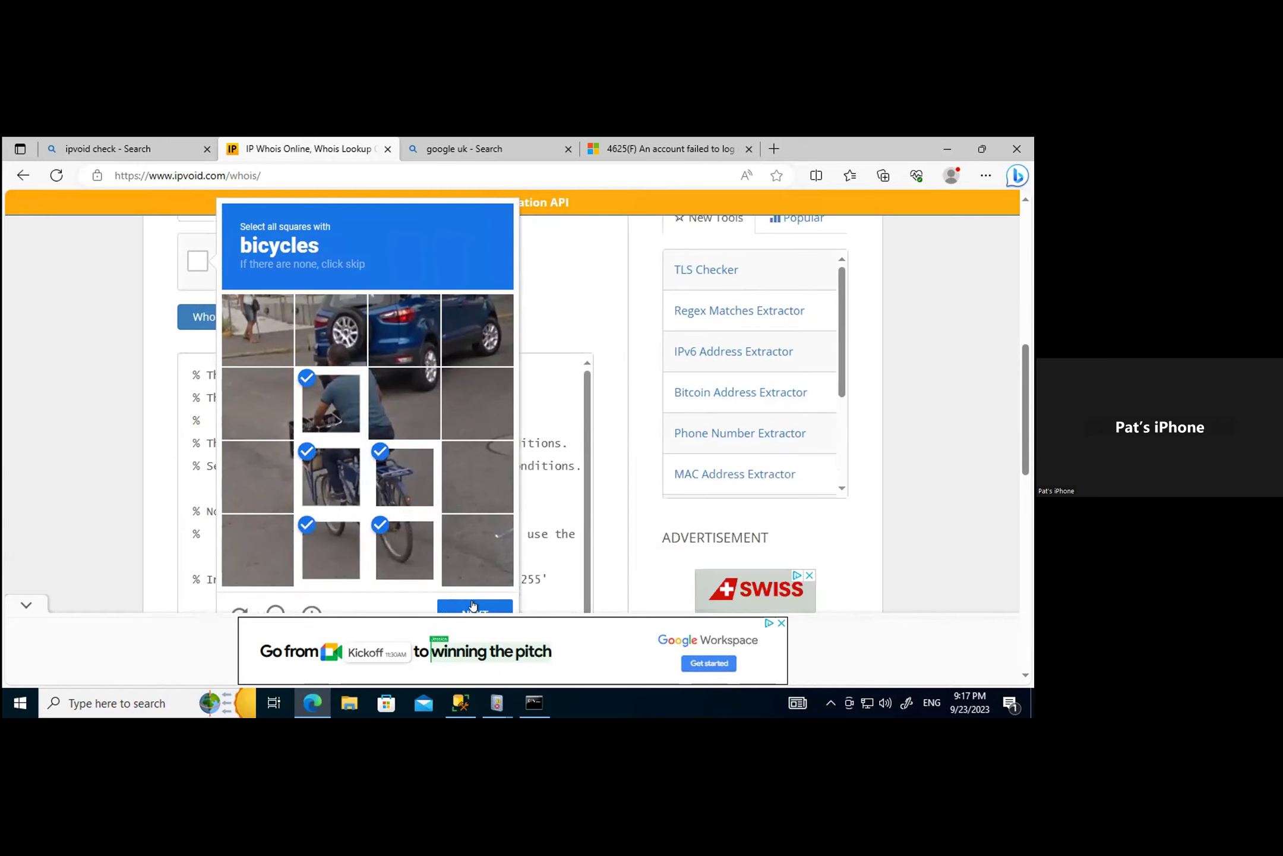
scroll(473, 605, down, 1)
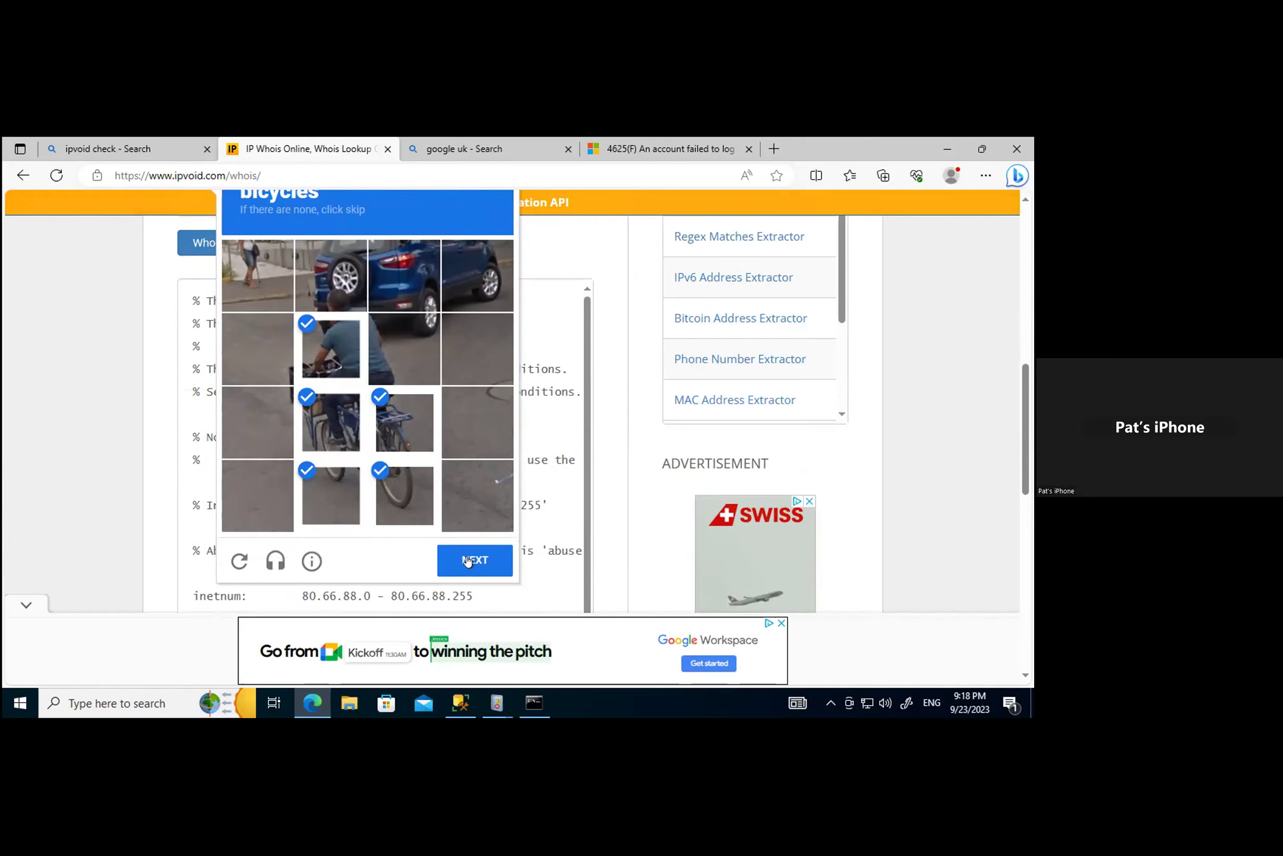
click(467, 560)
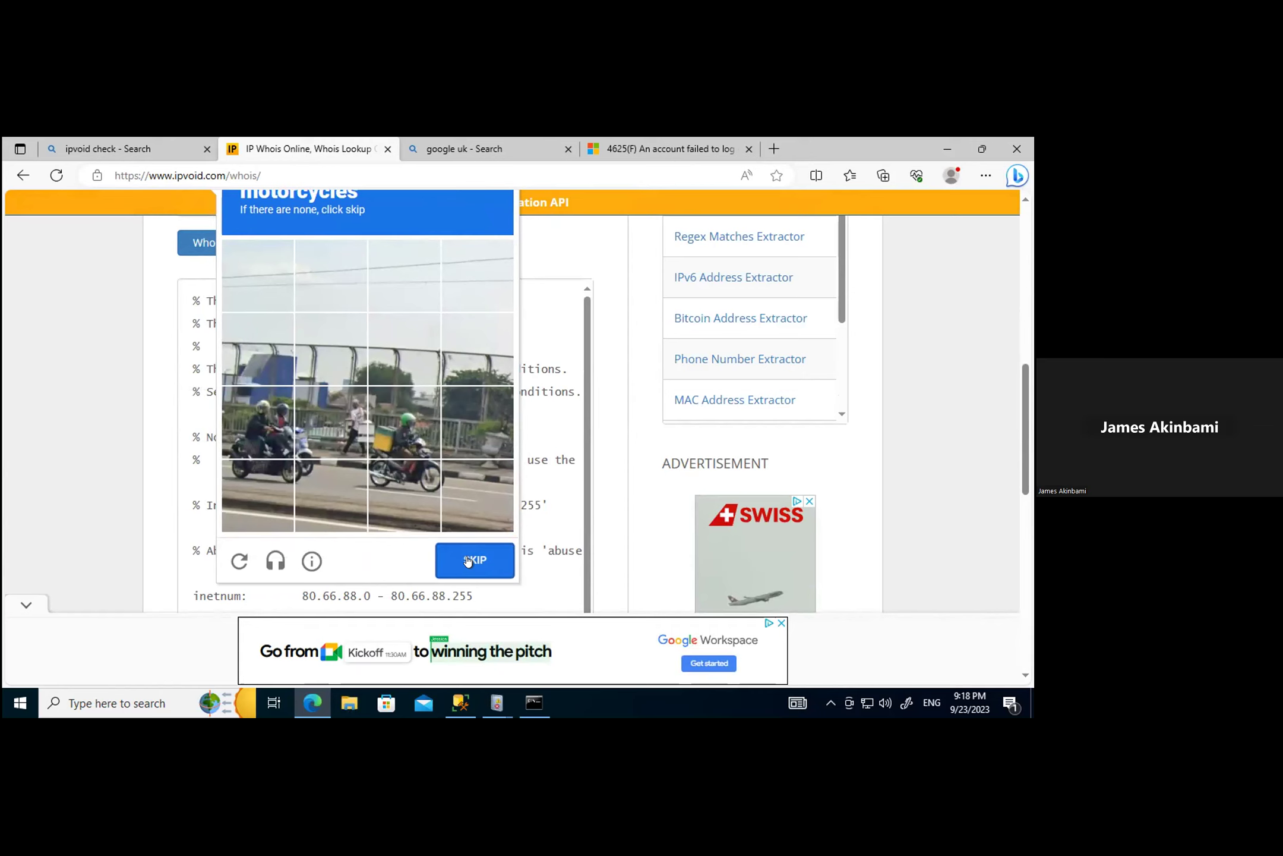
Step: Select the four motorcycle tiles in the next round and submit them
scroll(472, 552, up, 1)
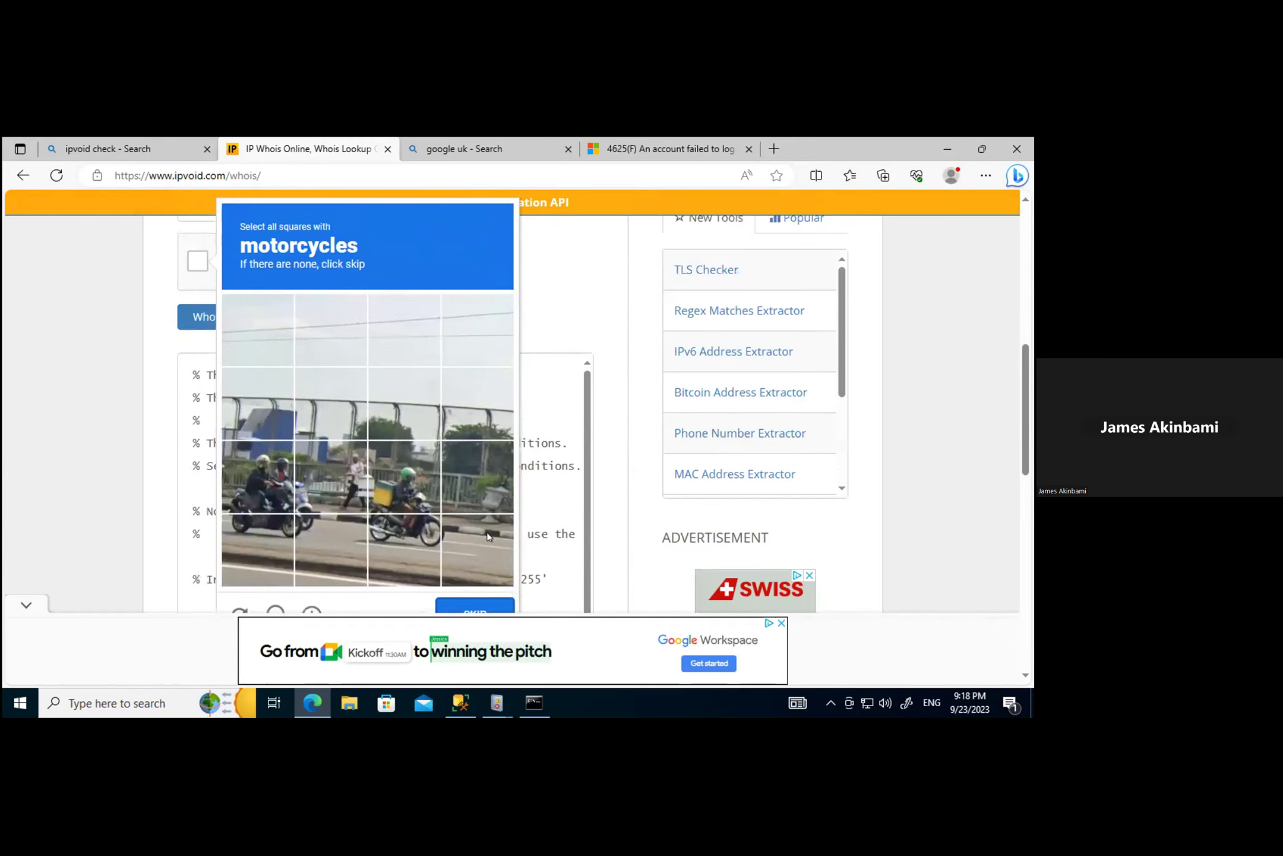
click(263, 458)
click(271, 538)
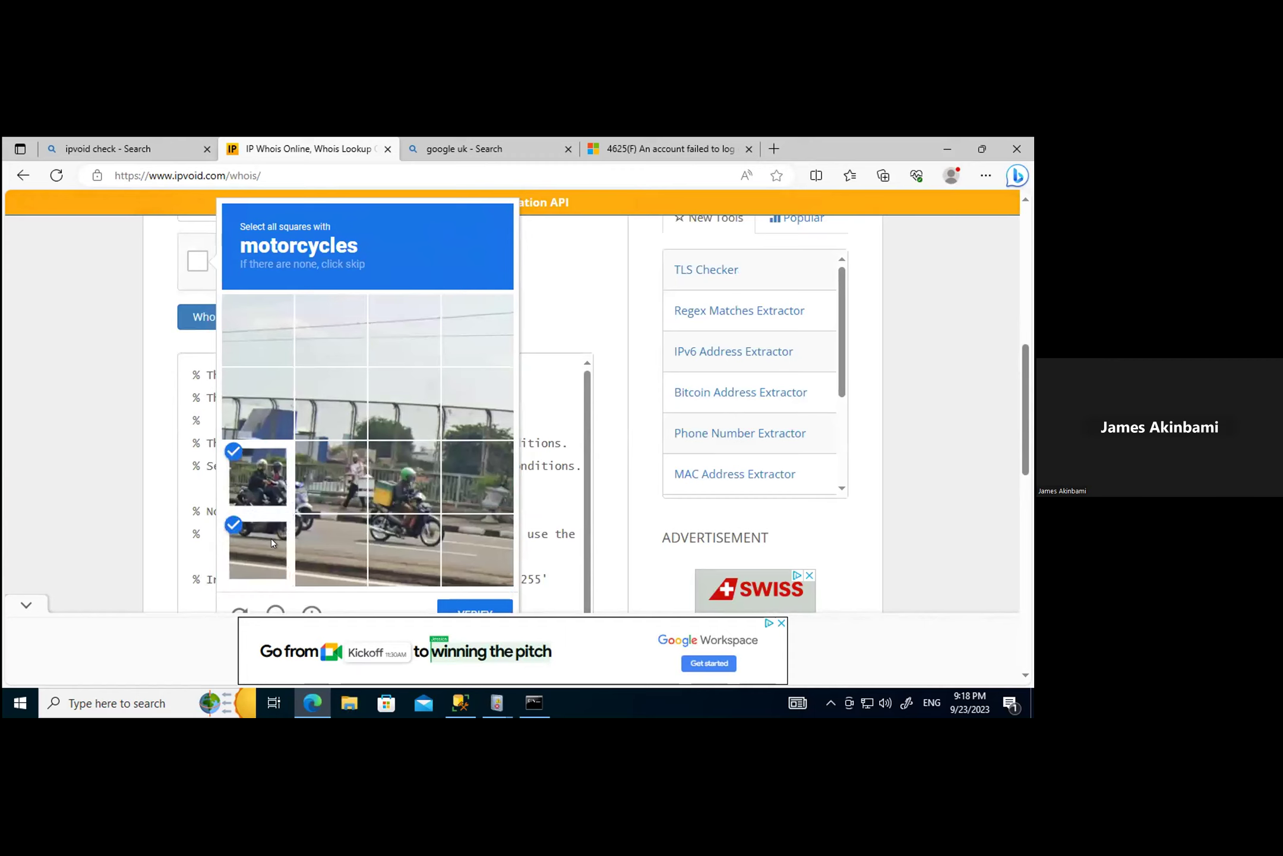
click(396, 477)
click(416, 529)
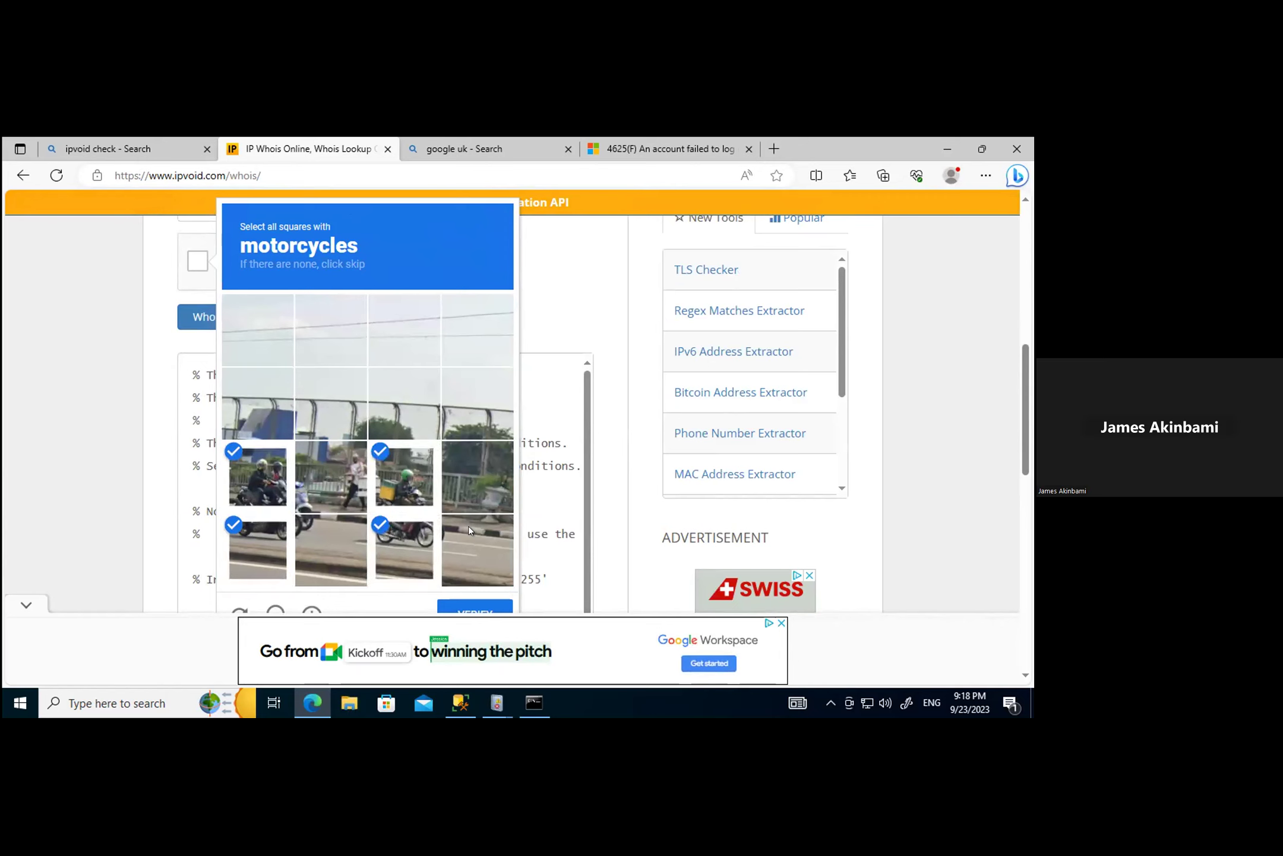
scroll(468, 525, down, 2)
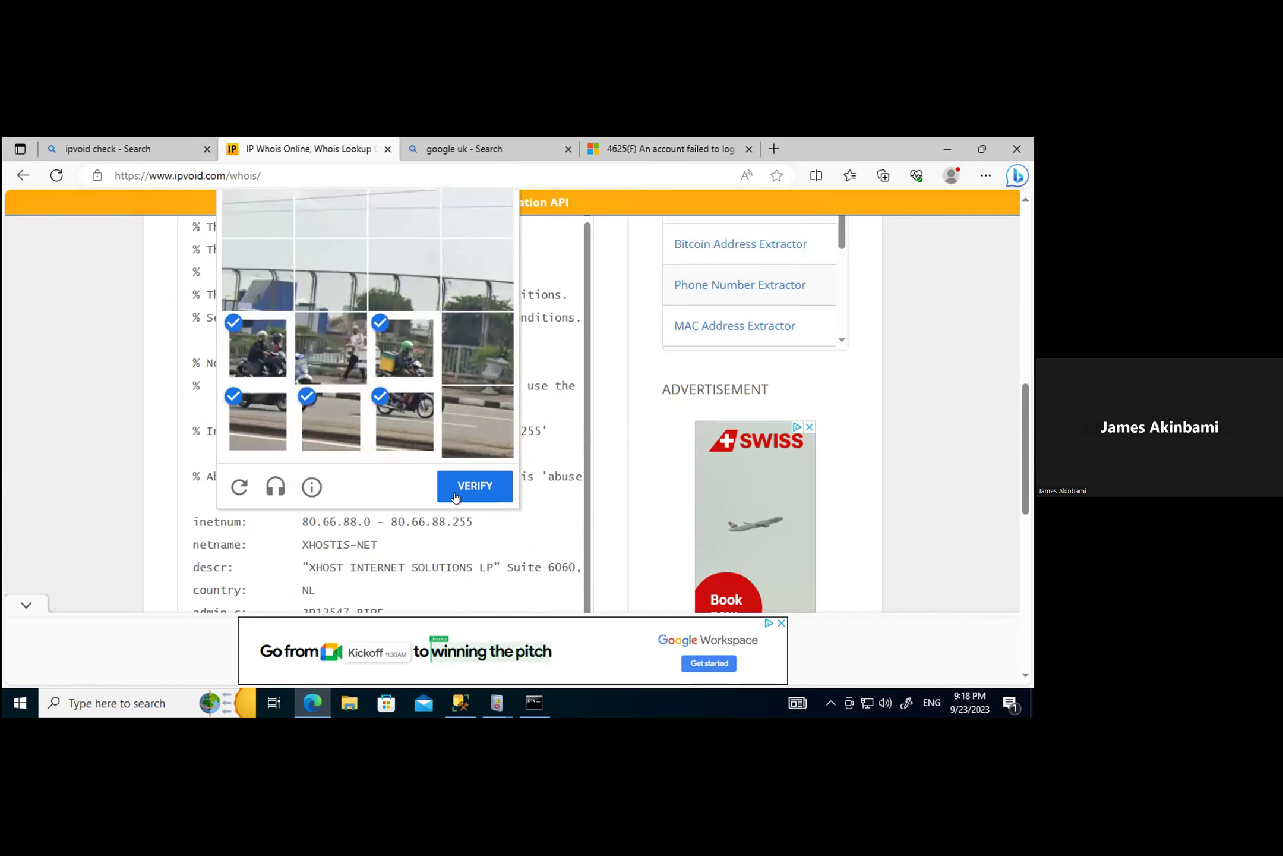
click(458, 485)
Step: Select the four bicycle tiles in the following round and submit them
scroll(459, 493, up, 3)
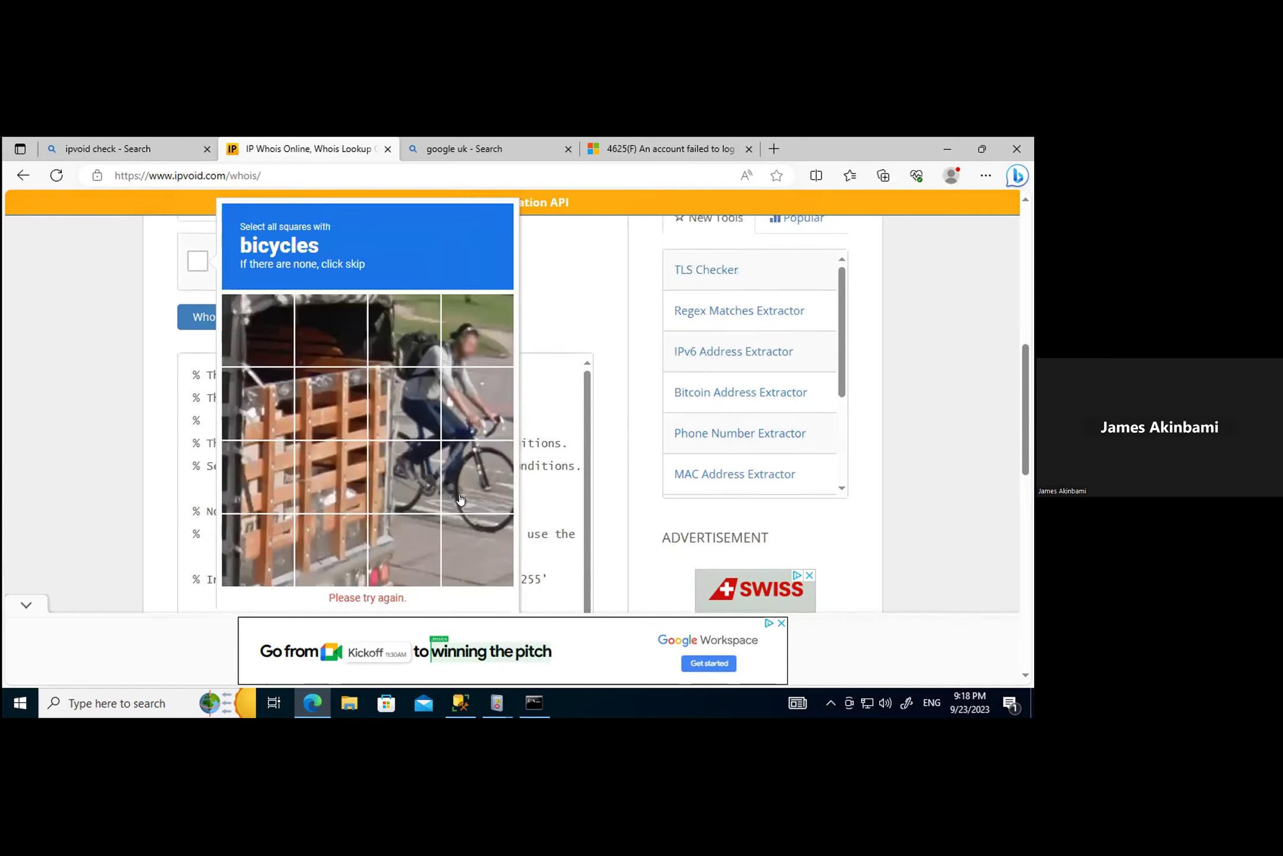
click(416, 332)
click(419, 401)
click(413, 476)
click(468, 472)
scroll(515, 523, down, 4)
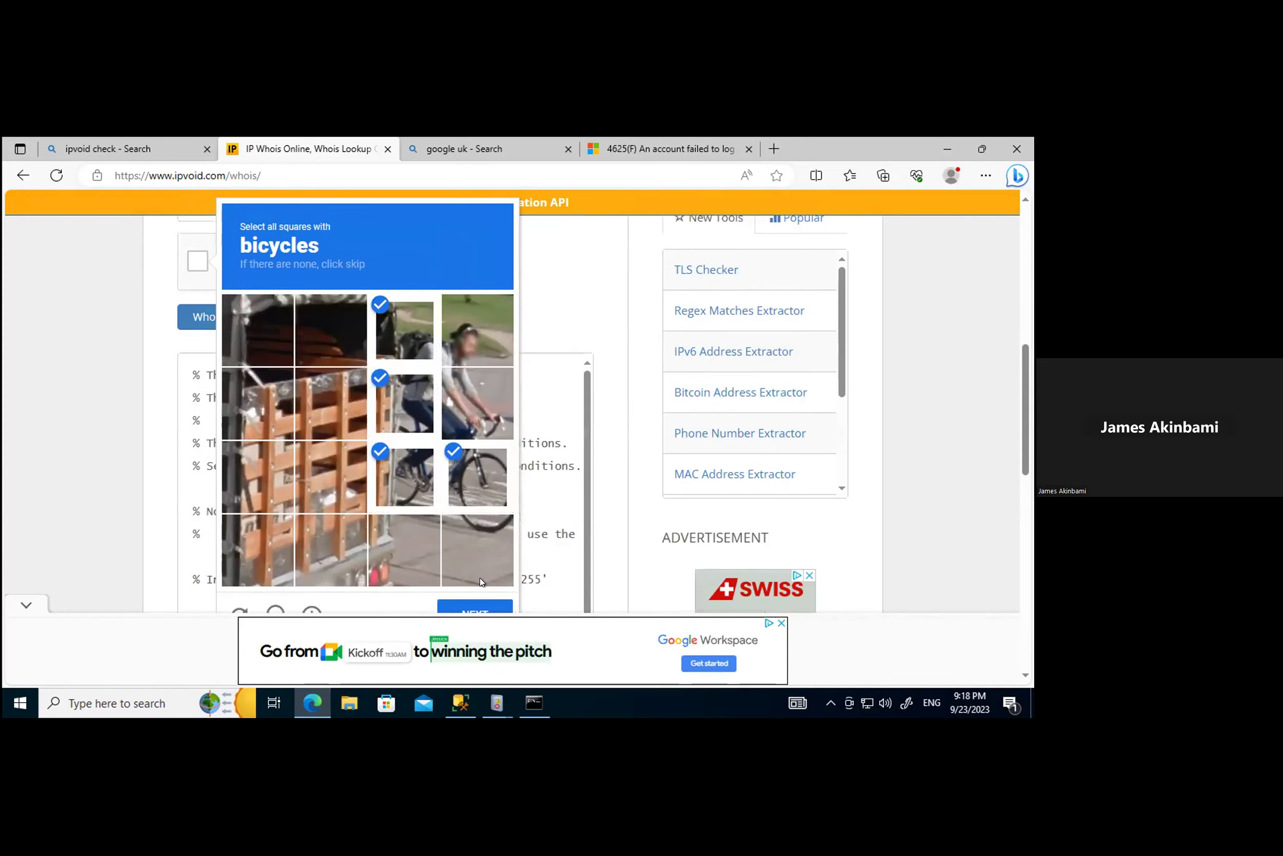
click(473, 420)
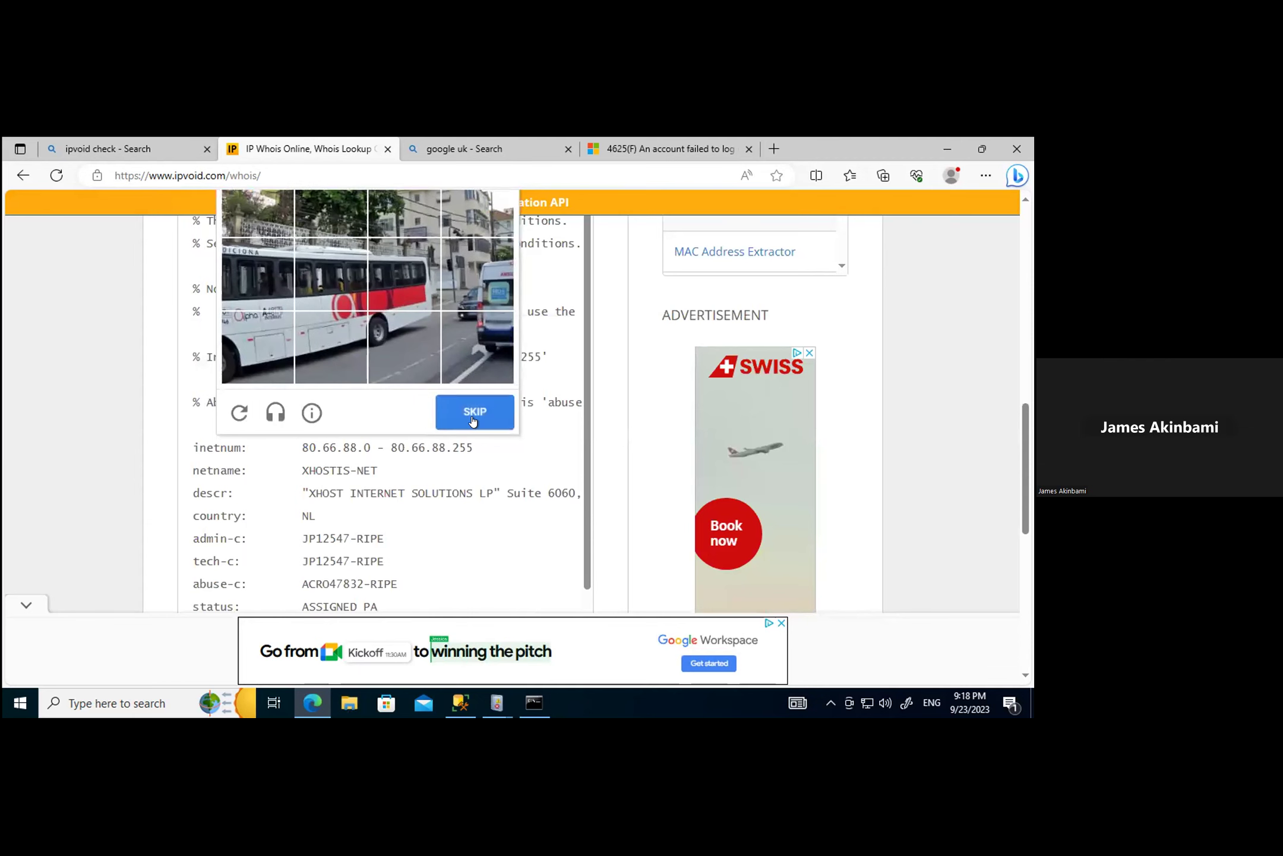
Step: Skip the bus challenge, then select and submit three motorcycle tiles
scroll(490, 416, up, 3)
scroll(499, 422, down, 2)
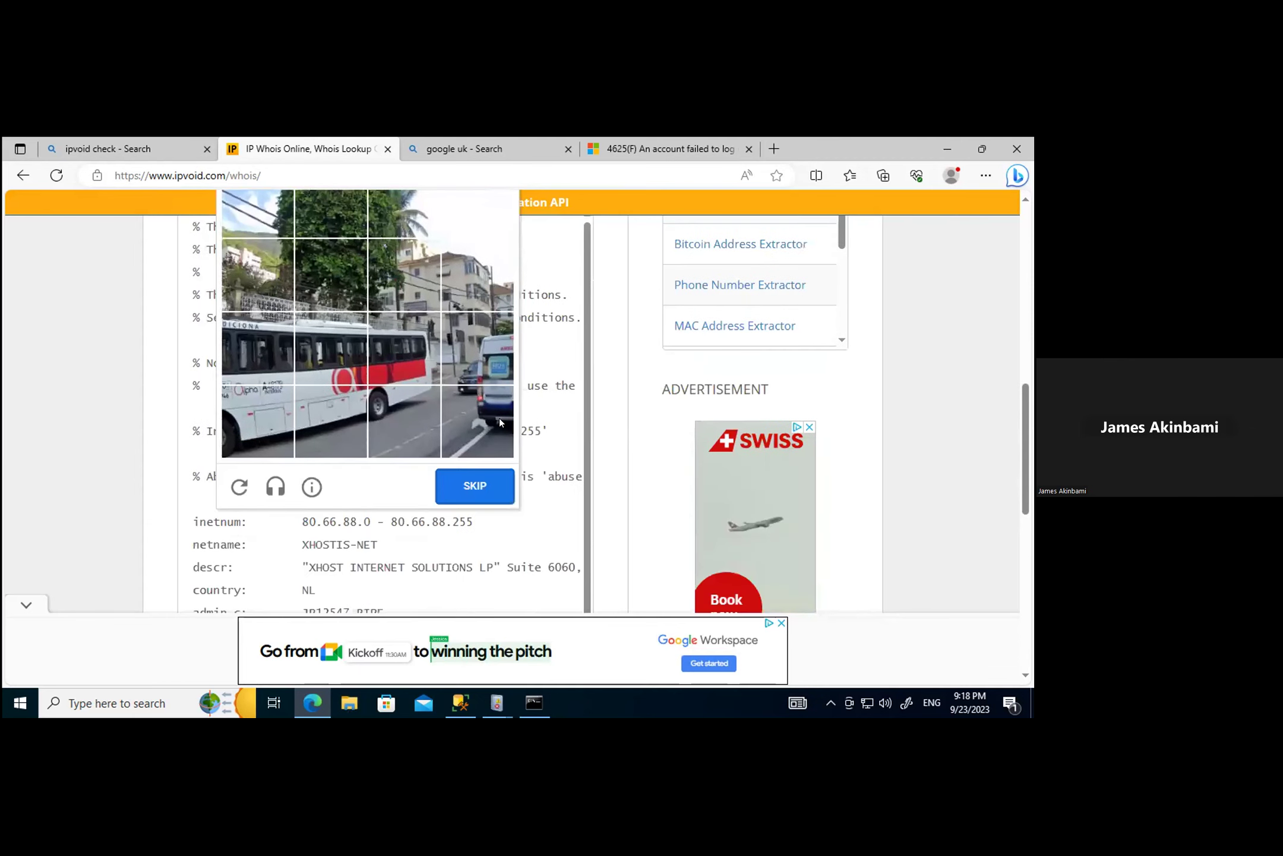
click(466, 482)
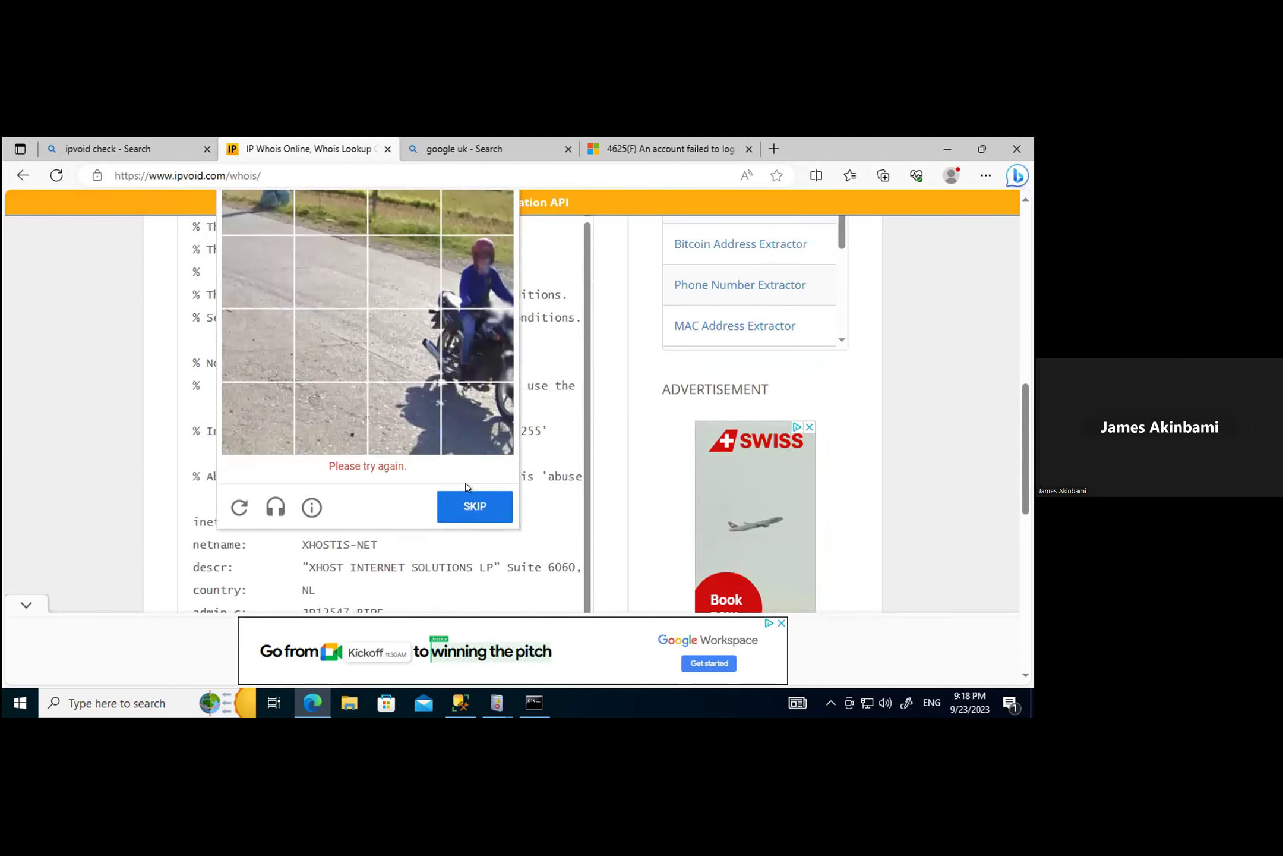
scroll(466, 483, up, 3)
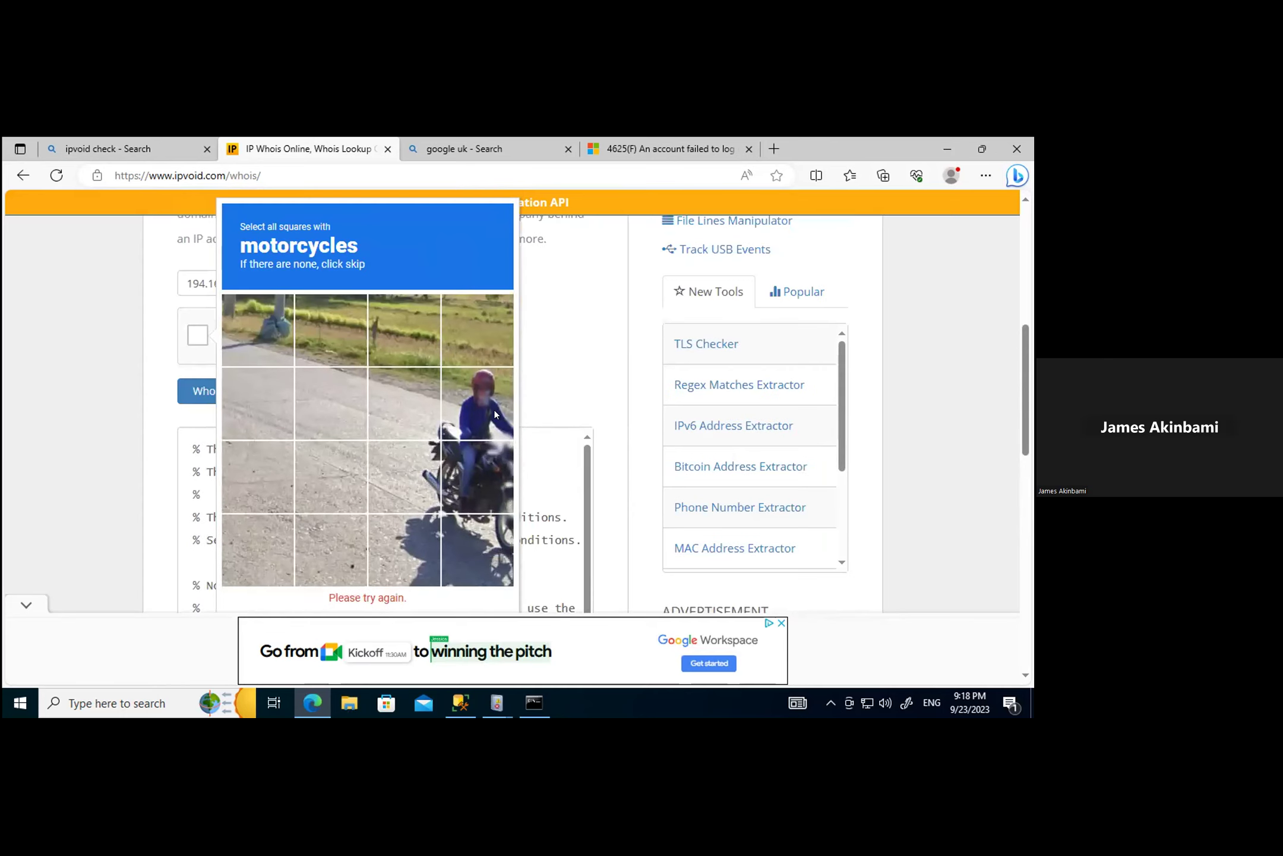
click(493, 410)
click(421, 473)
click(493, 483)
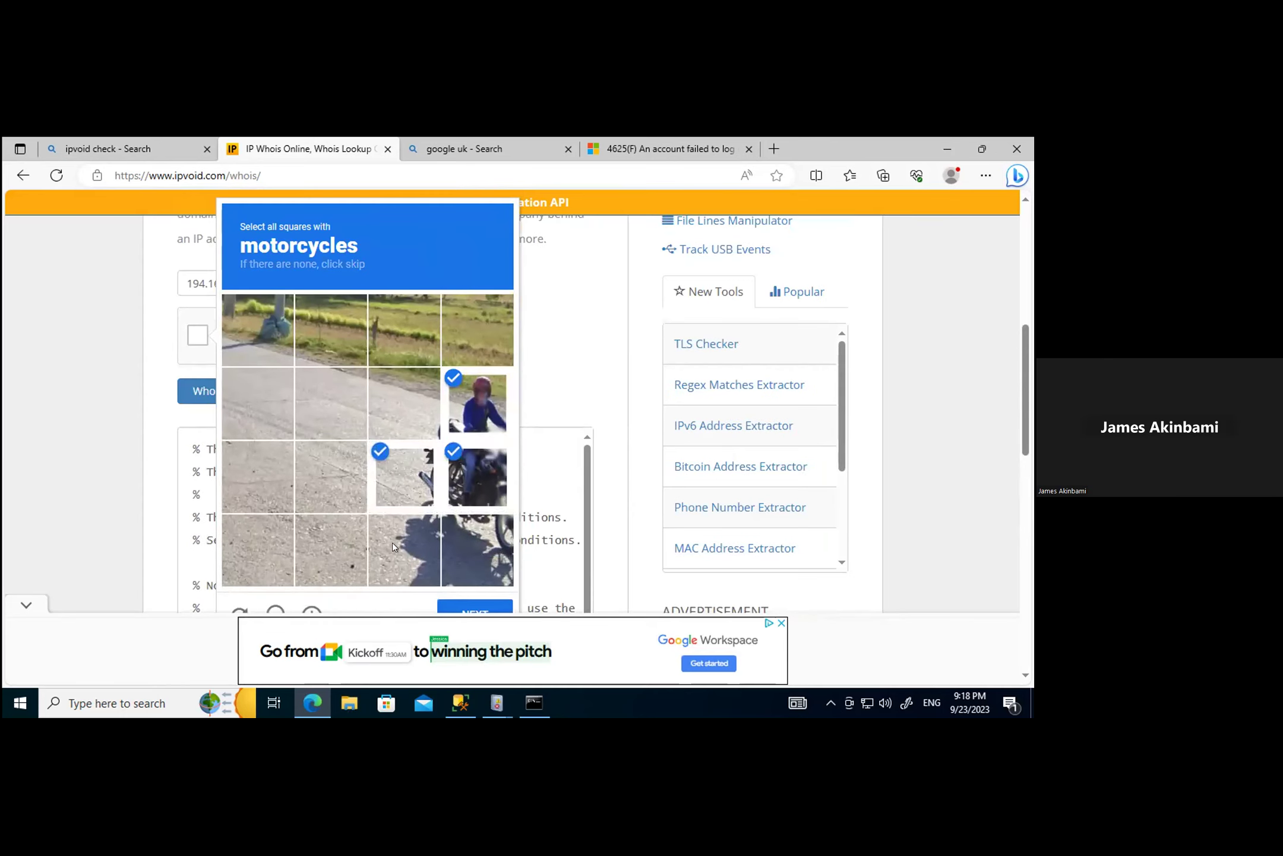
scroll(451, 547, down, 2)
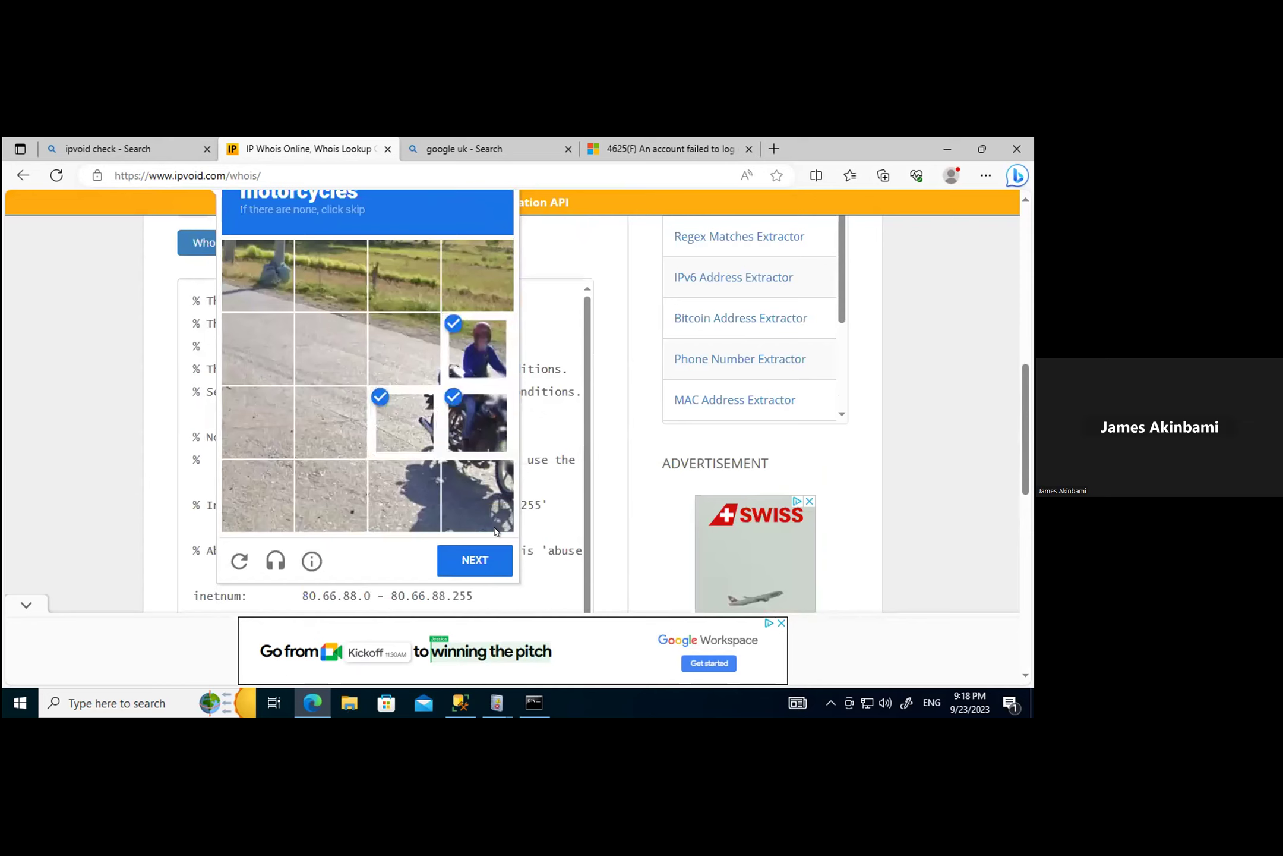
click(469, 560)
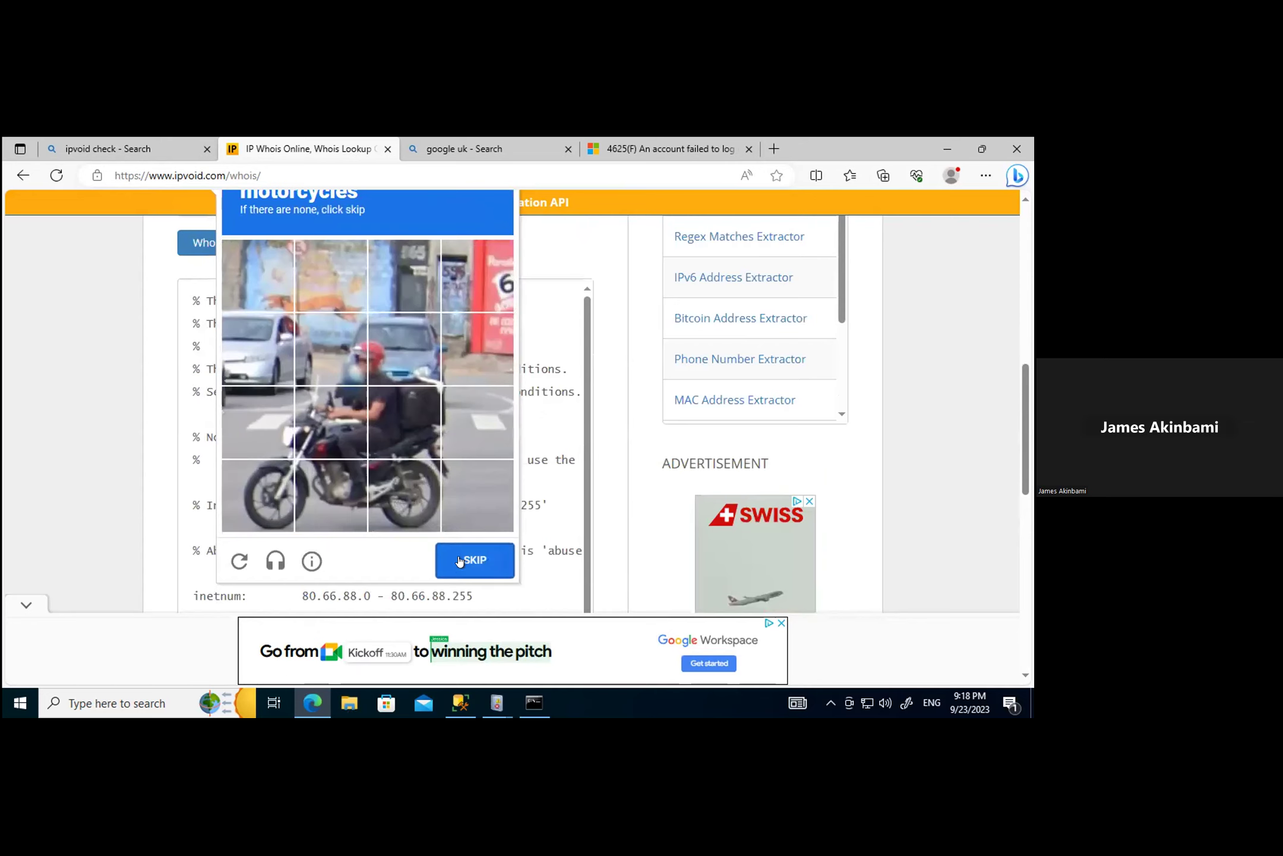
Step: Mark six motorcycle tiles and submit them for verification
click(275, 423)
click(329, 423)
click(397, 406)
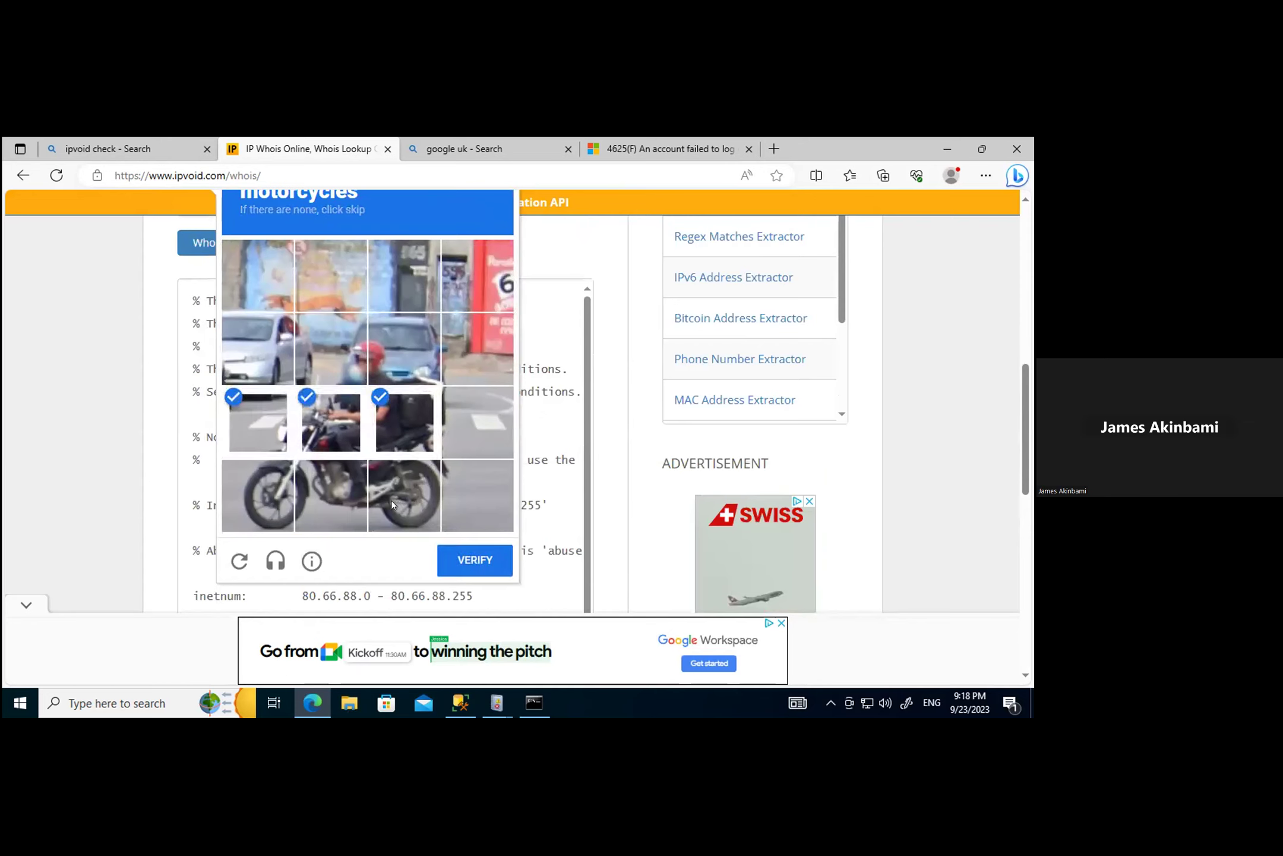
click(391, 499)
click(331, 501)
click(261, 506)
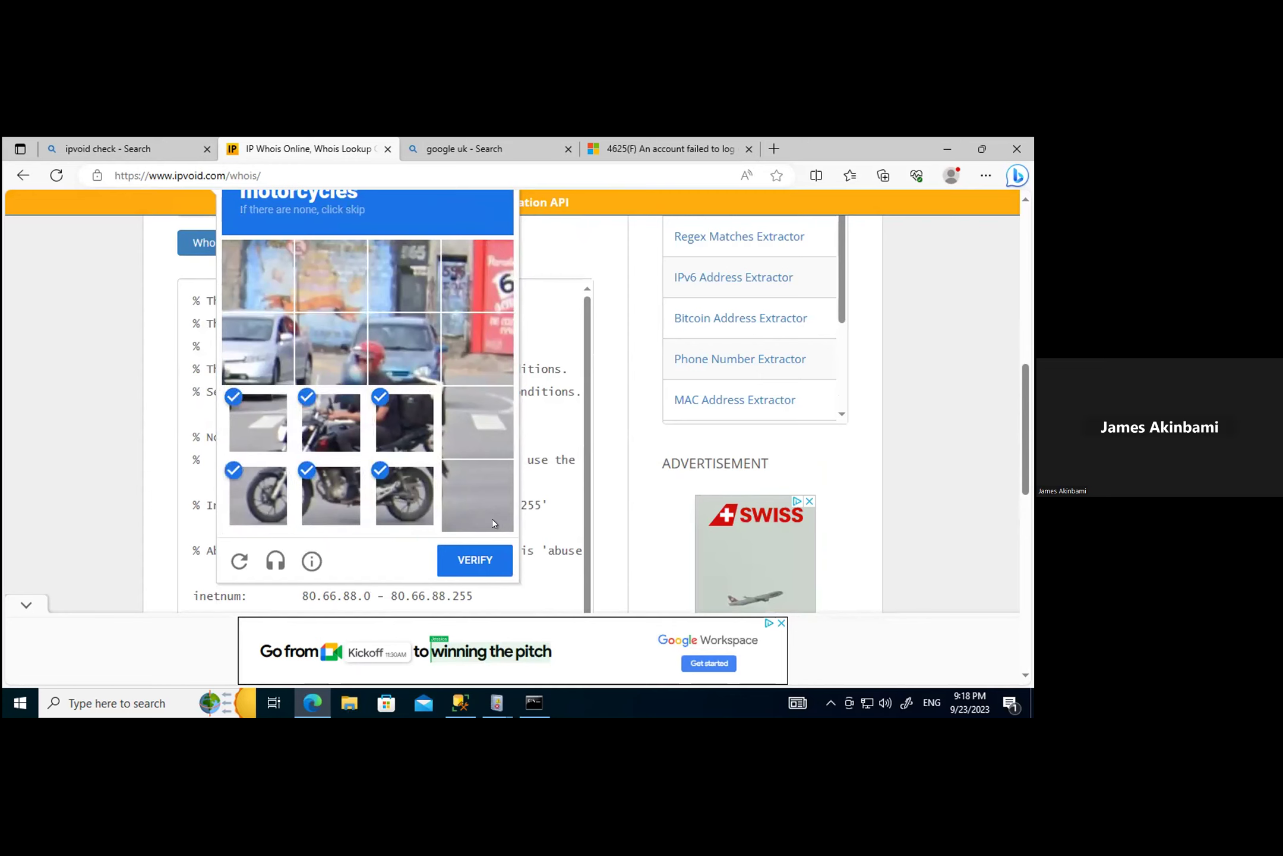
scroll(490, 505, up, 3)
scroll(490, 505, down, 4)
click(467, 492)
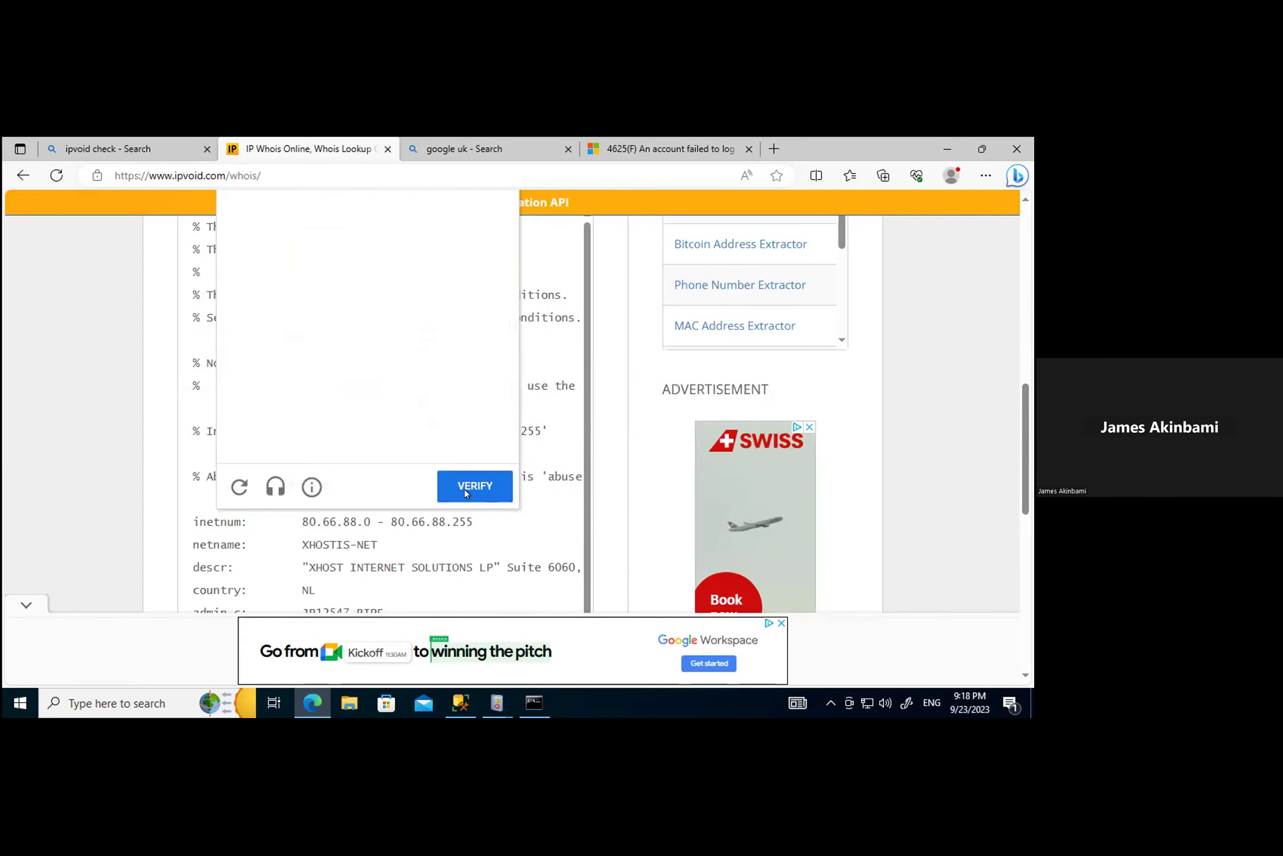
Step: Mark four crosswalk tiles and submit; the captcha moves on to another motorcycles round
scroll(465, 484, up, 5)
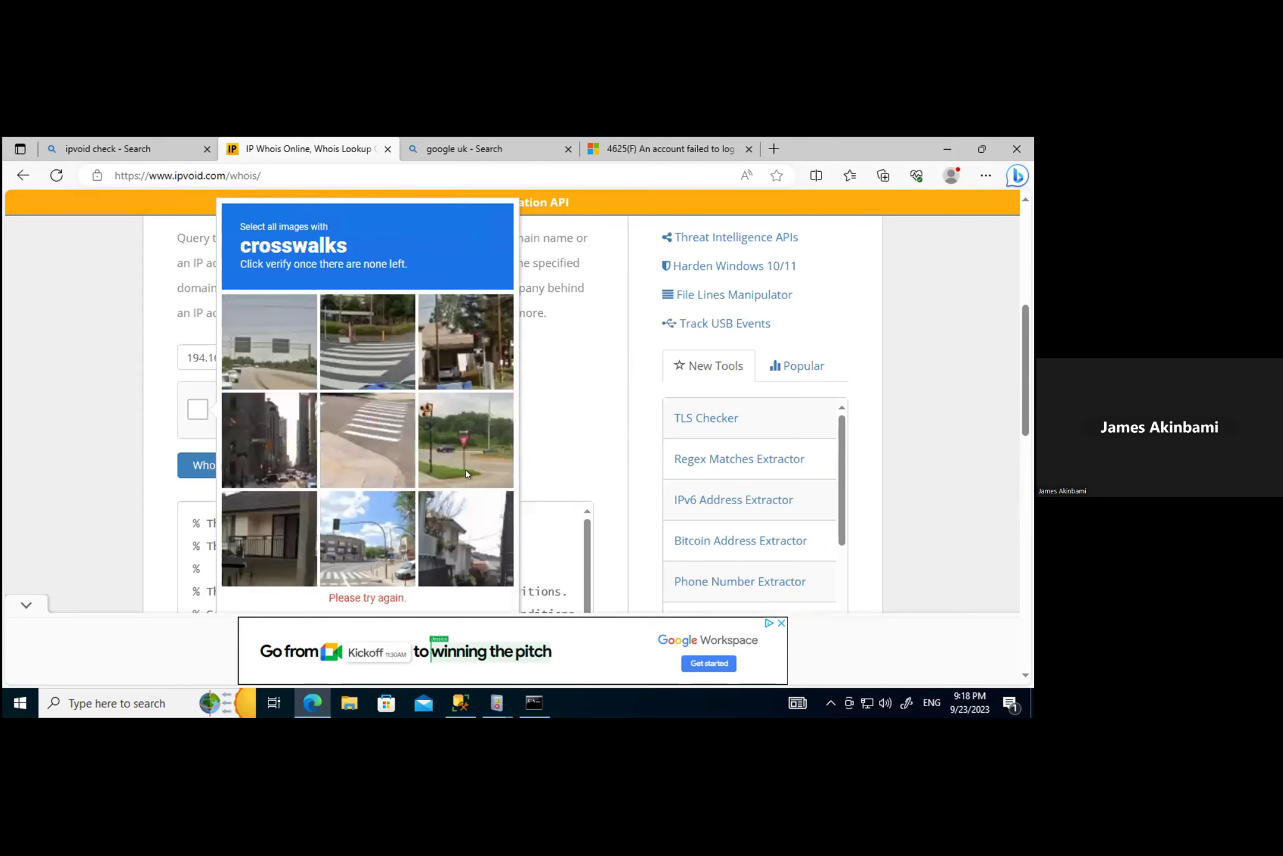
click(397, 408)
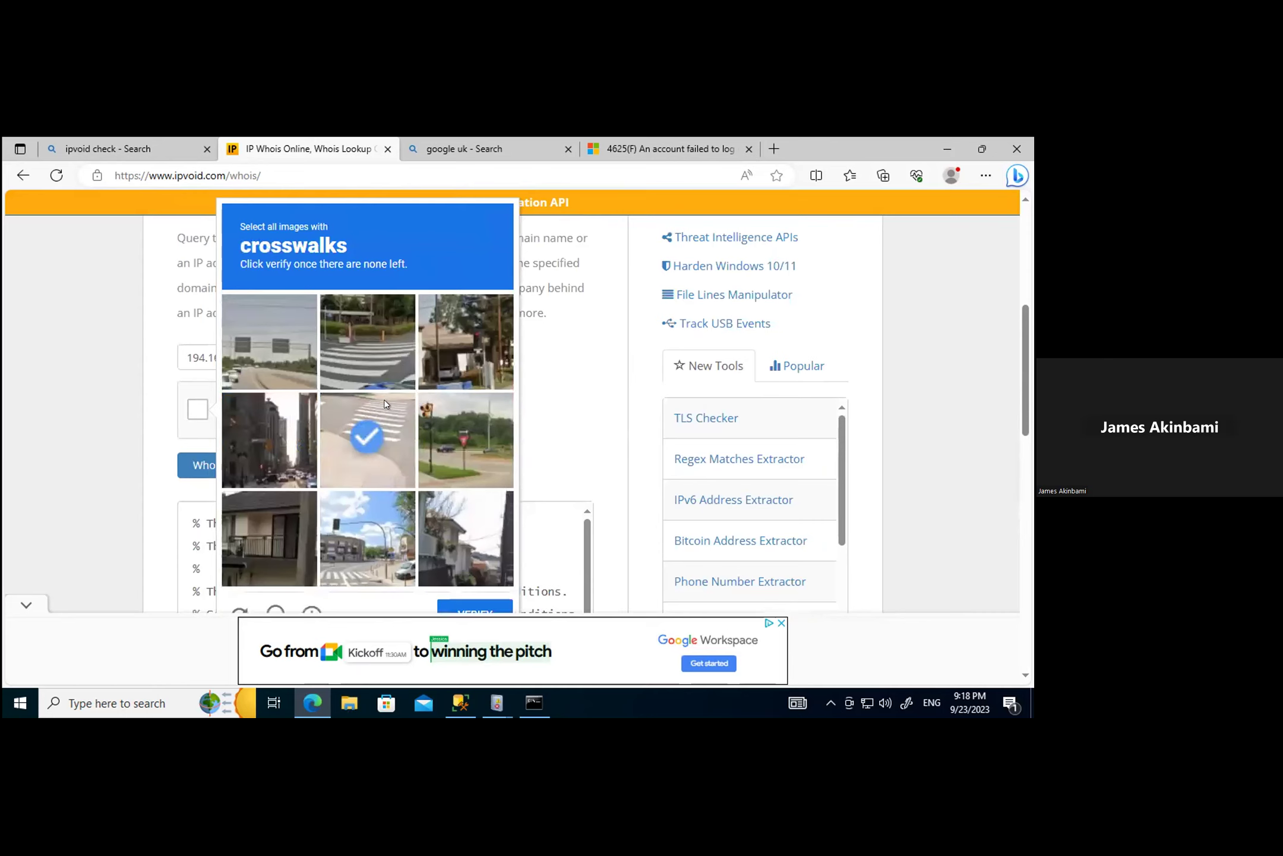
click(382, 357)
click(379, 455)
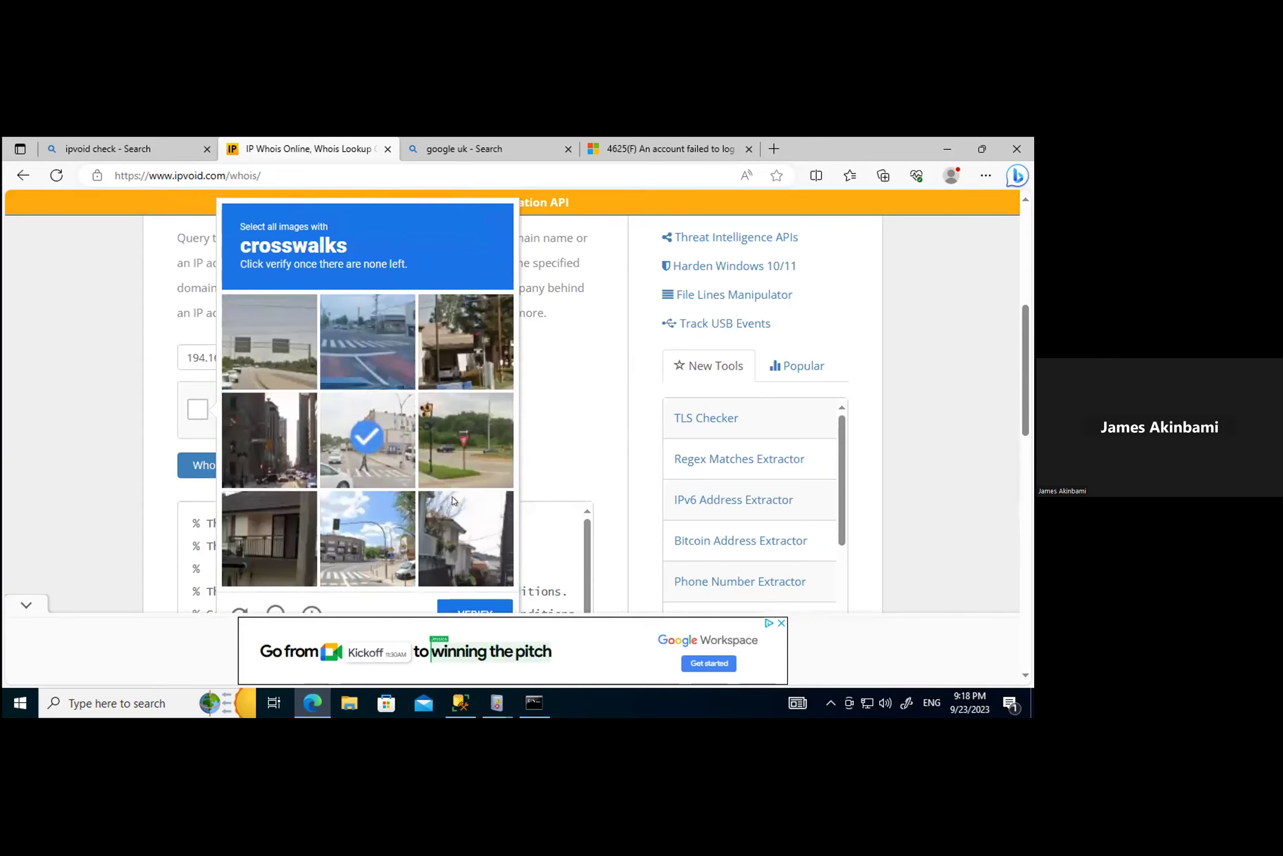
scroll(454, 502, down, 1)
scroll(454, 502, up, 1)
click(358, 538)
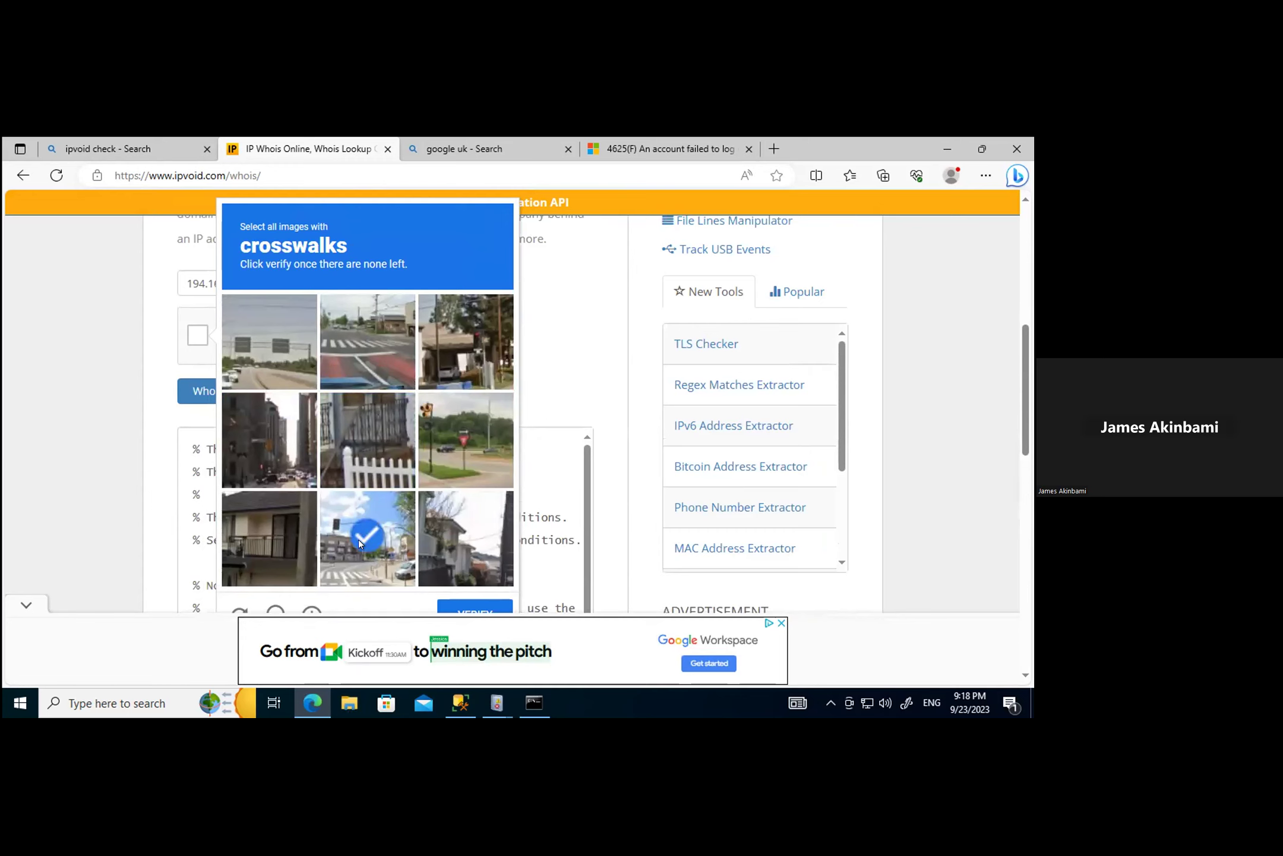
scroll(415, 518, down, 3)
click(450, 421)
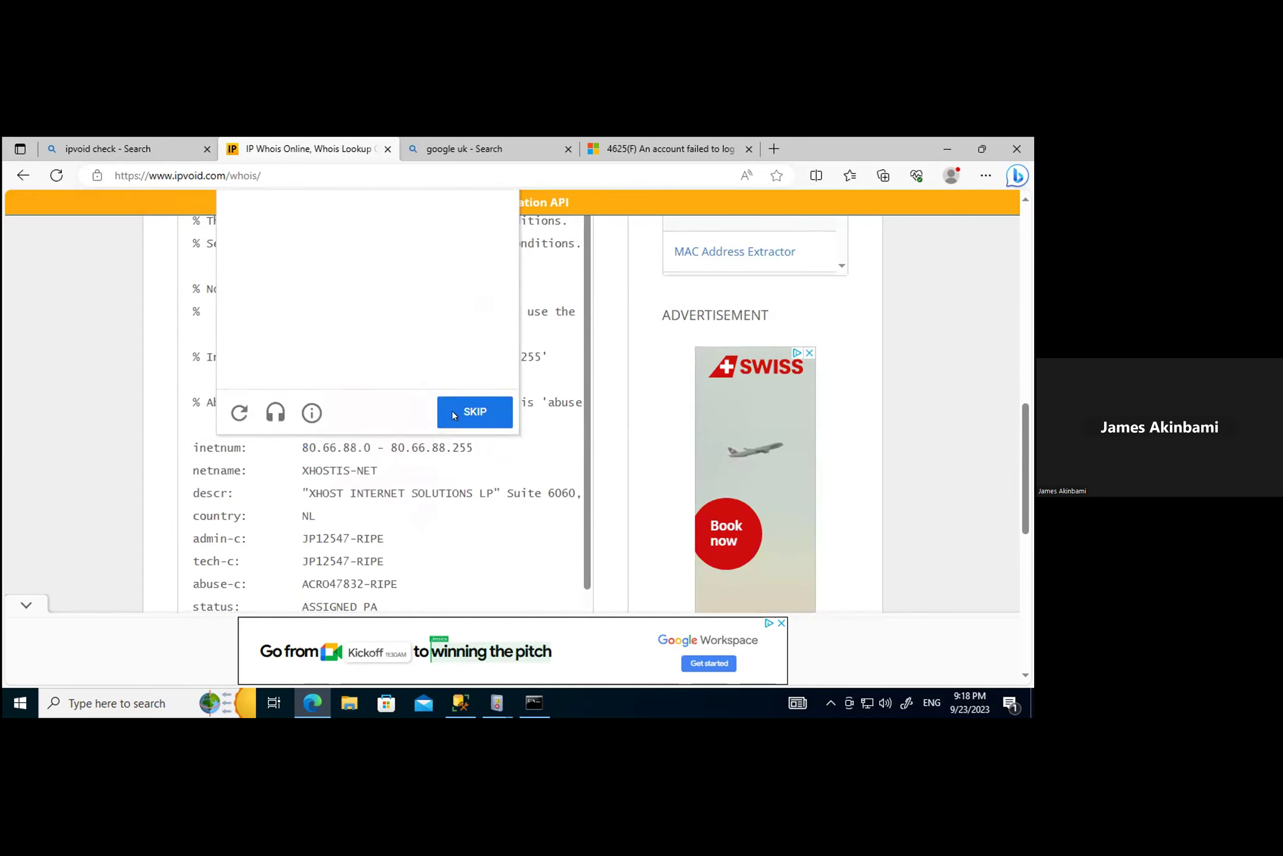
scroll(445, 422, up, 5)
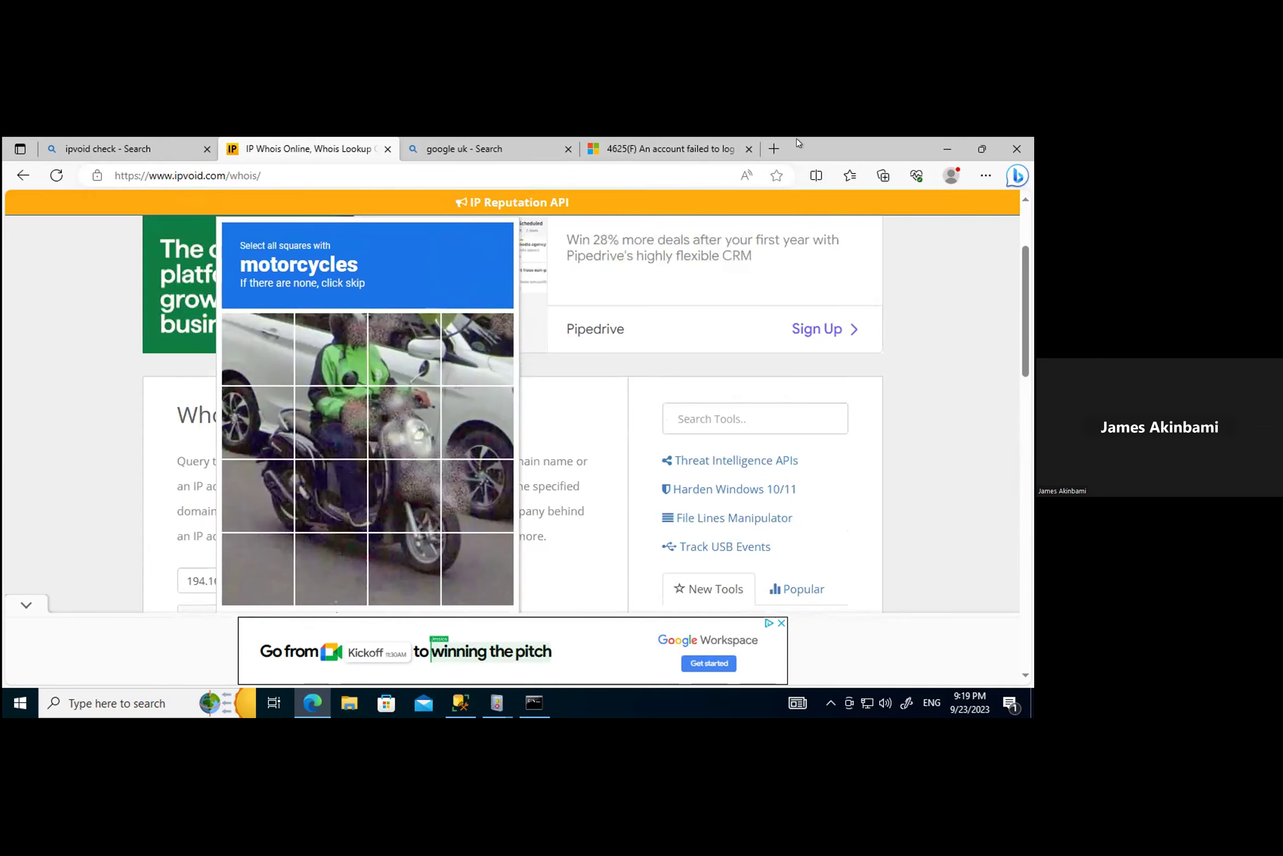
Step: Open a new Edge tab and search Bing for 'virus', choosing the VirusTotal suggestion
key(ctrl+t)
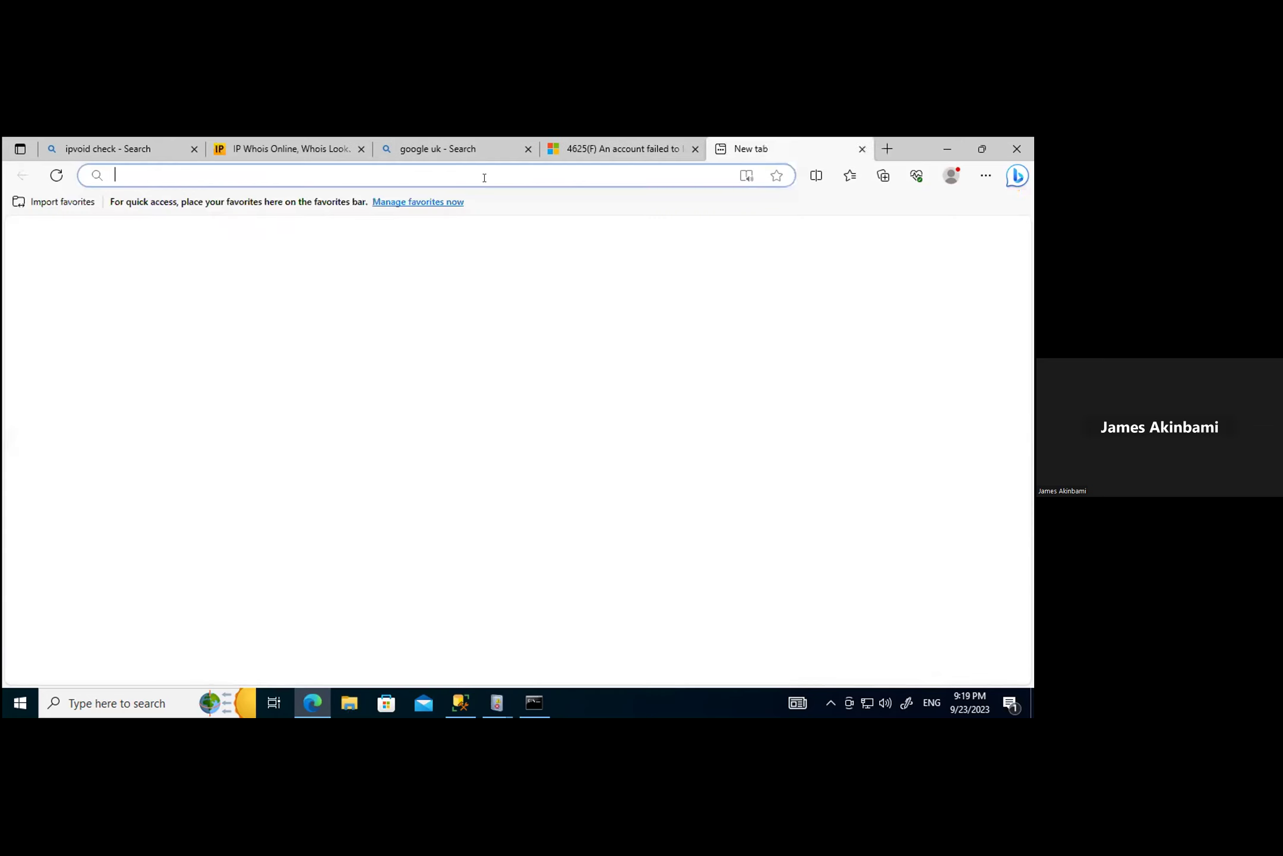
click(484, 173)
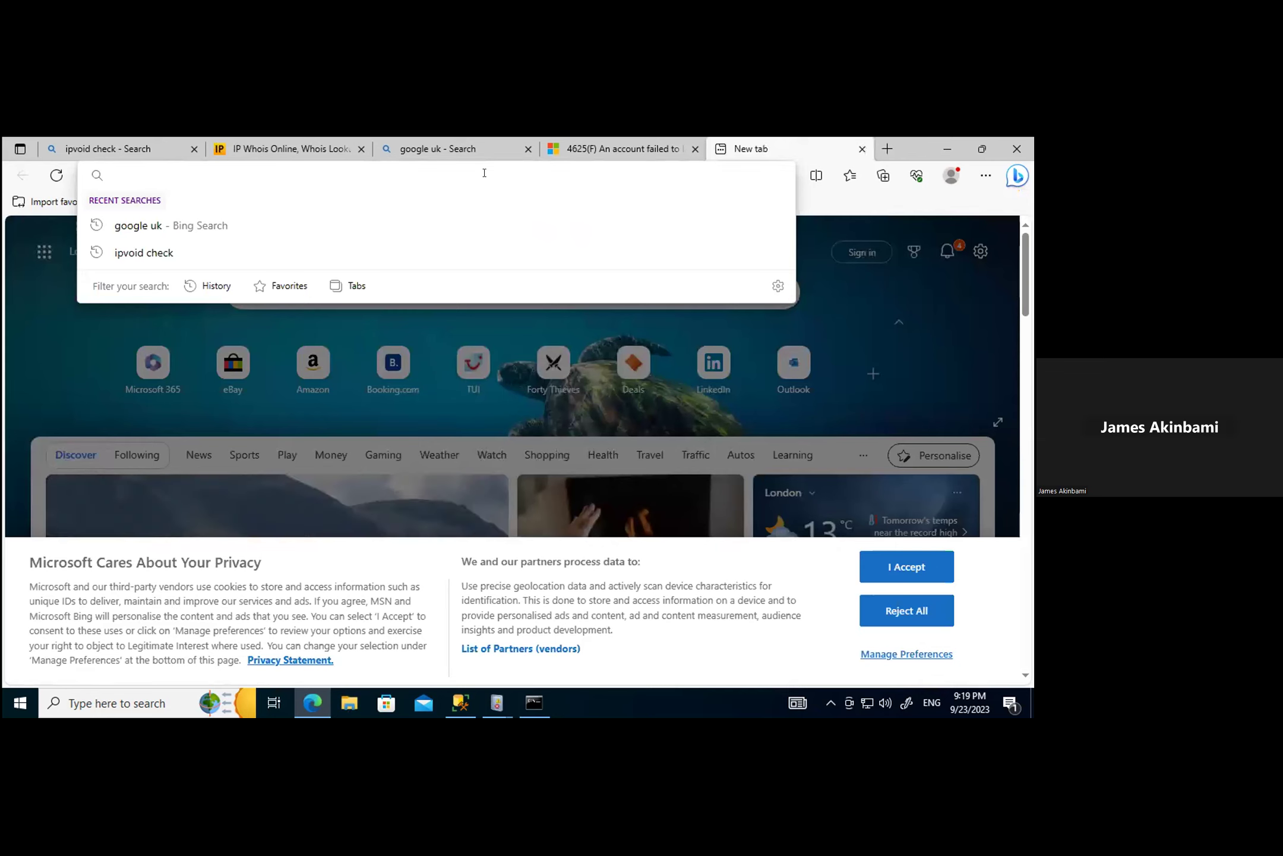
text(vi)
key(BackSpace)
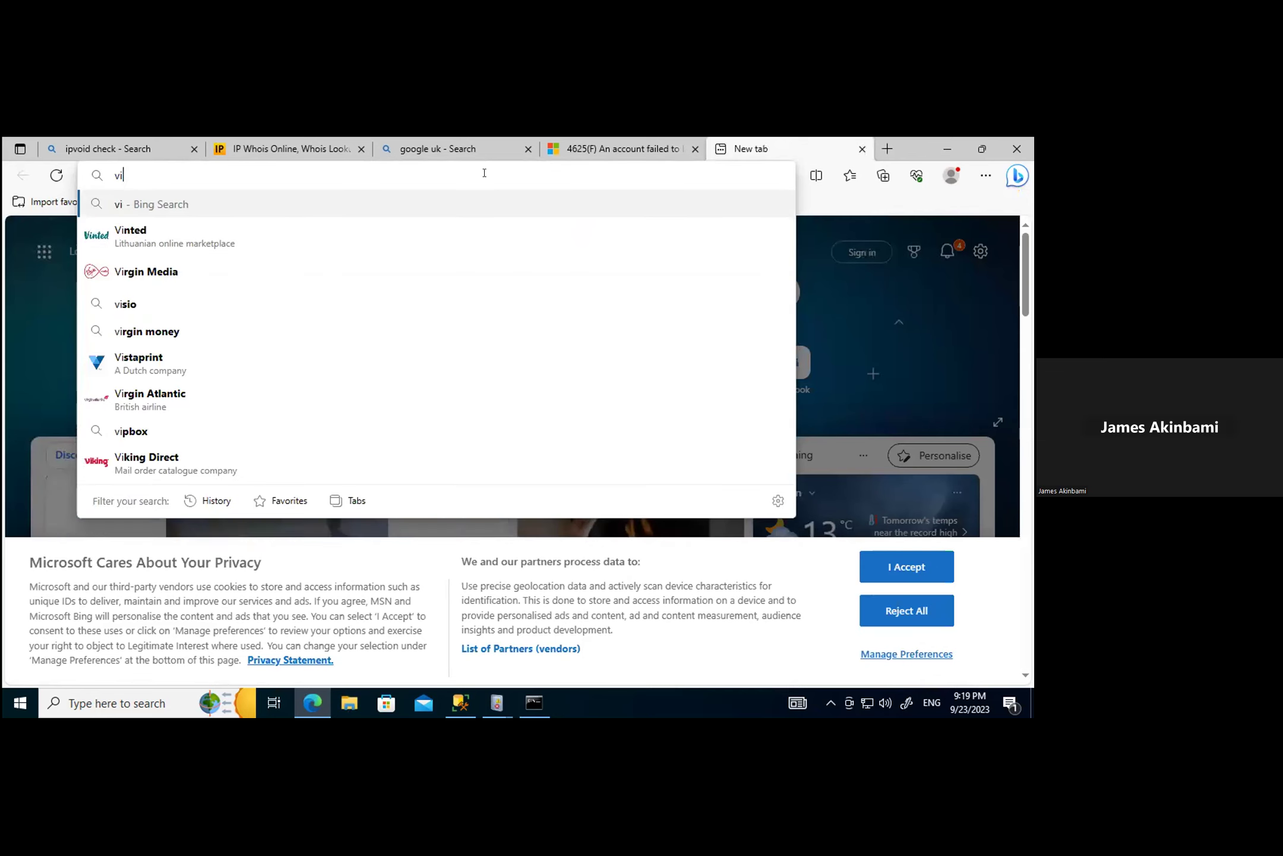
key(Escape)
text(vi)
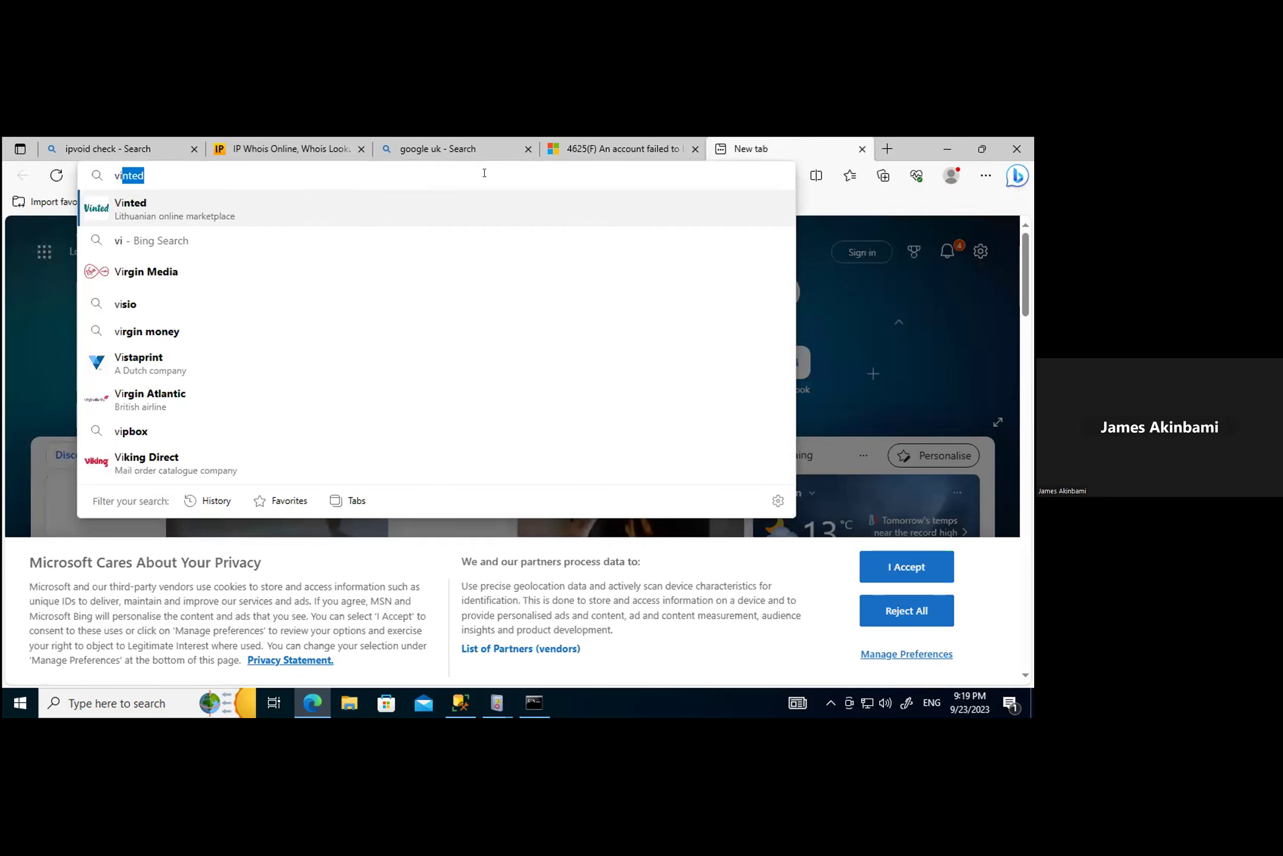
text(rustotal)
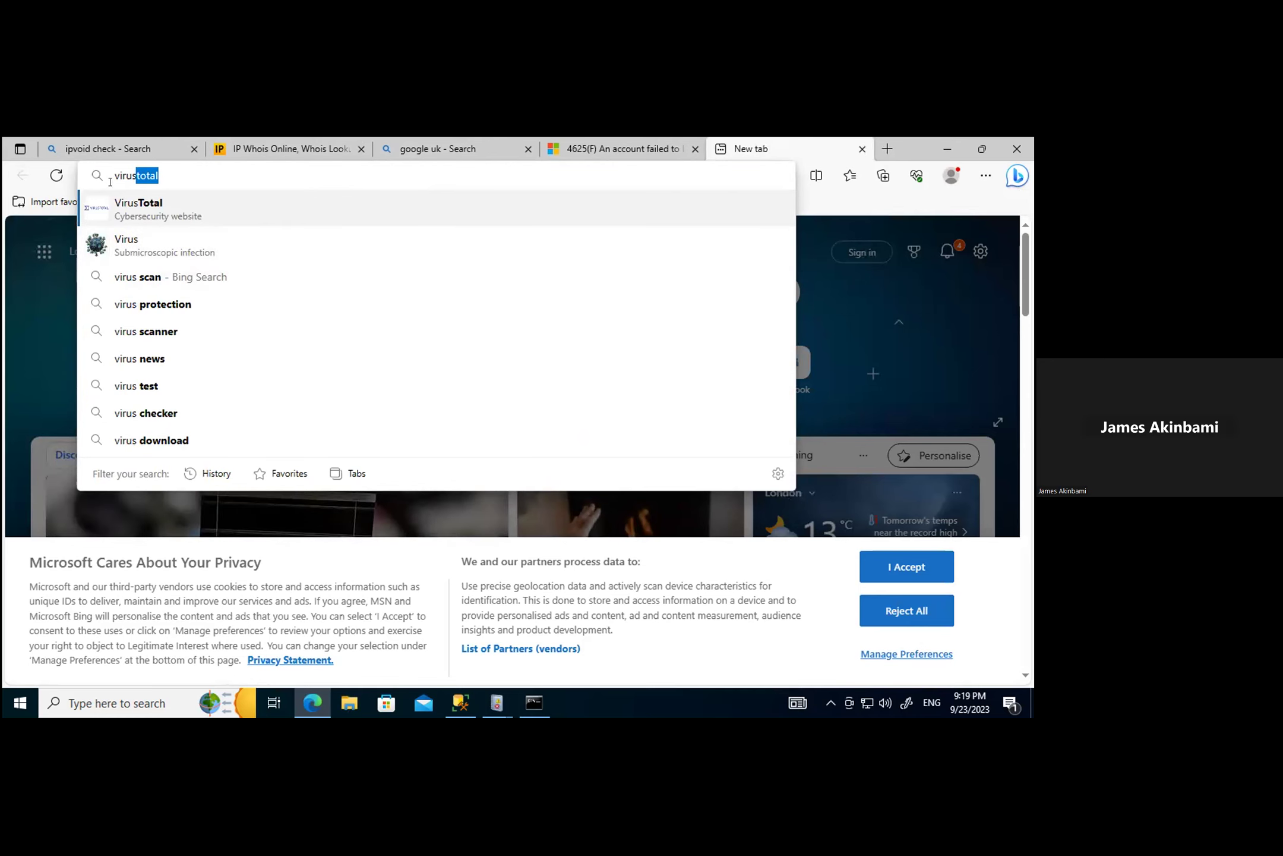
click(130, 204)
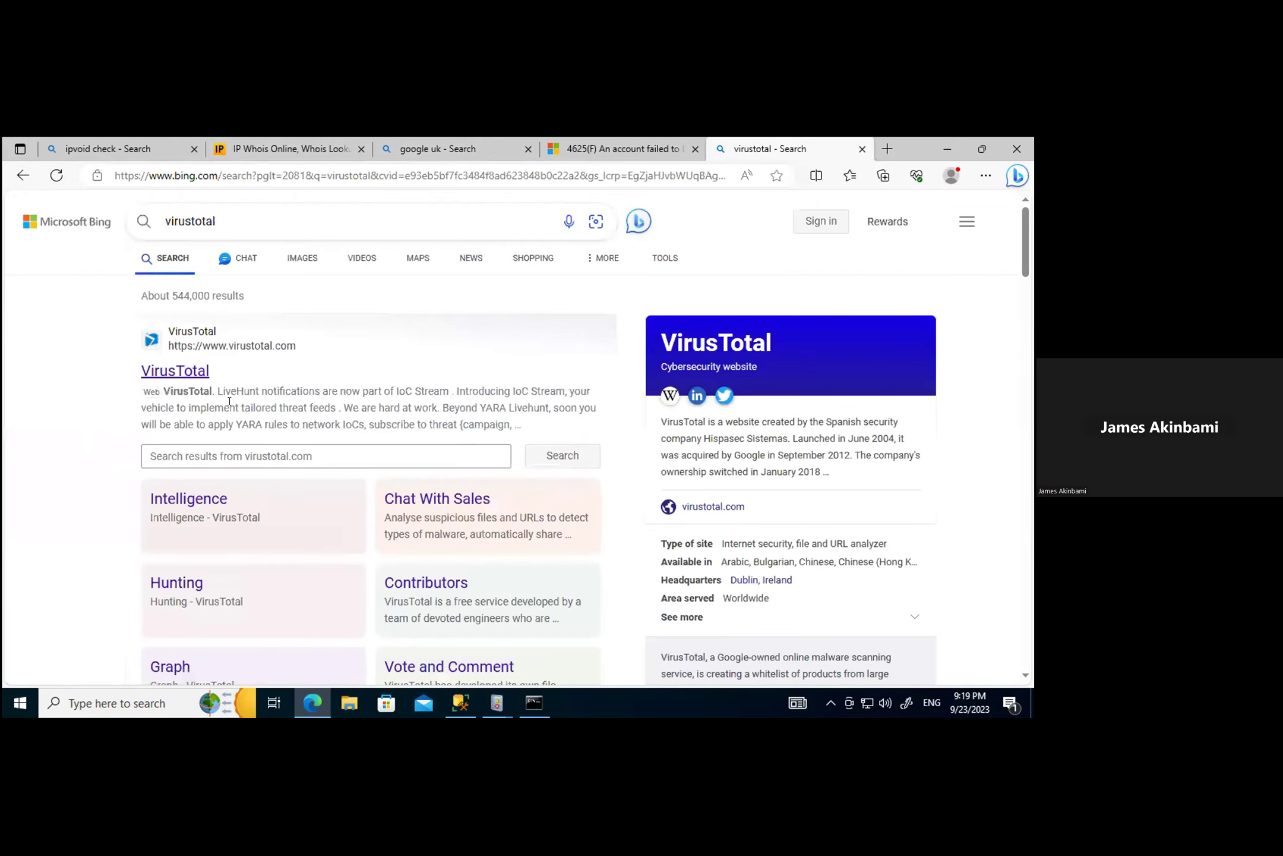
Step: Open virustotal.com and search IP 194.165.16.73, revealing 18/89 vendors flag it malicious
click(167, 371)
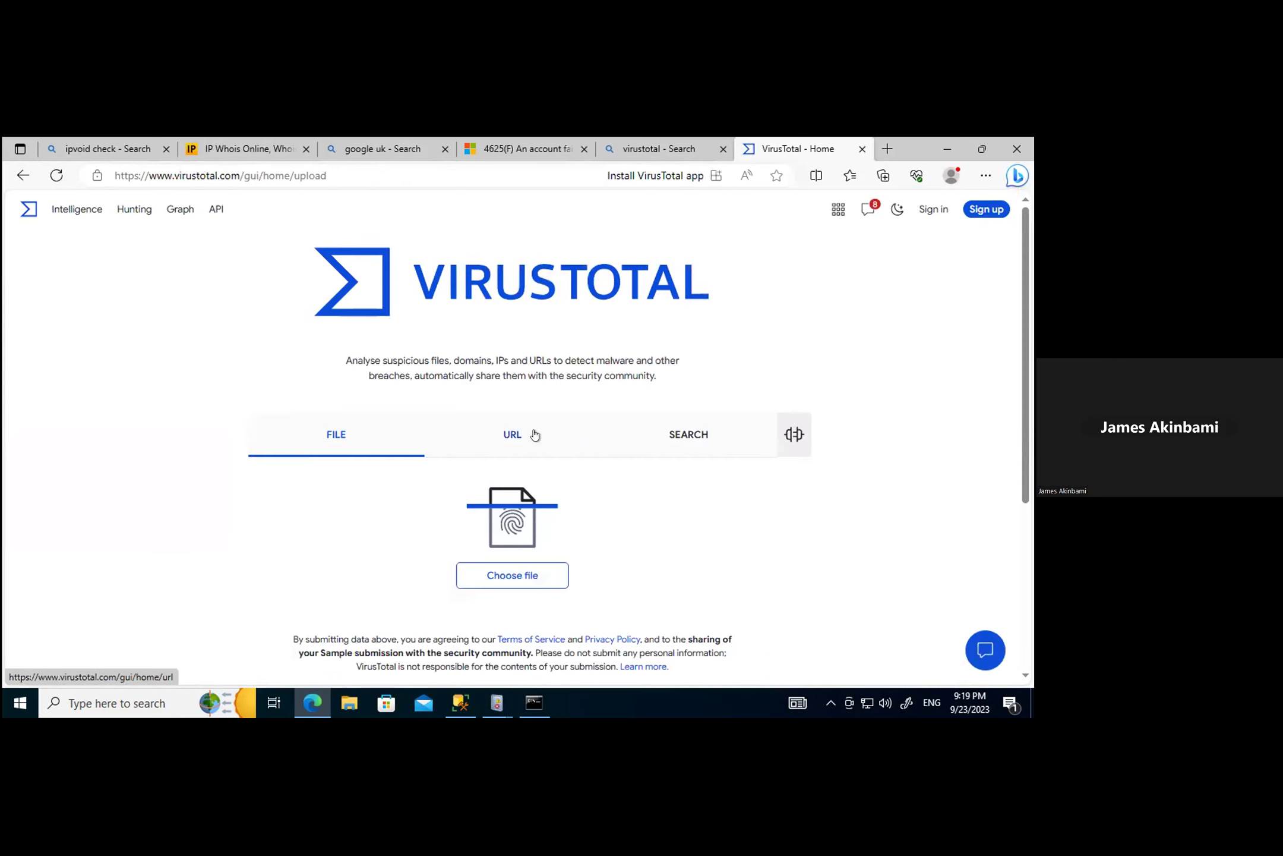
click(513, 435)
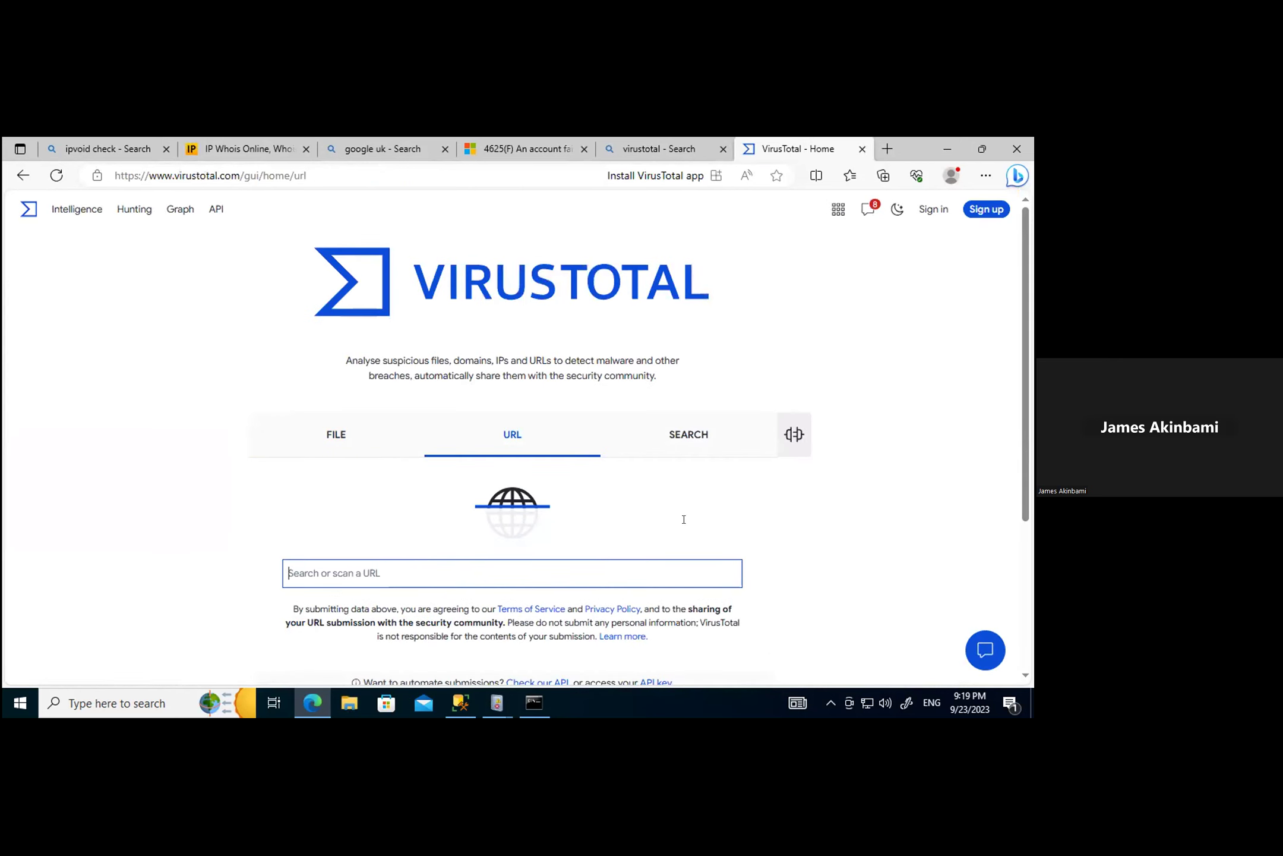
click(688, 434)
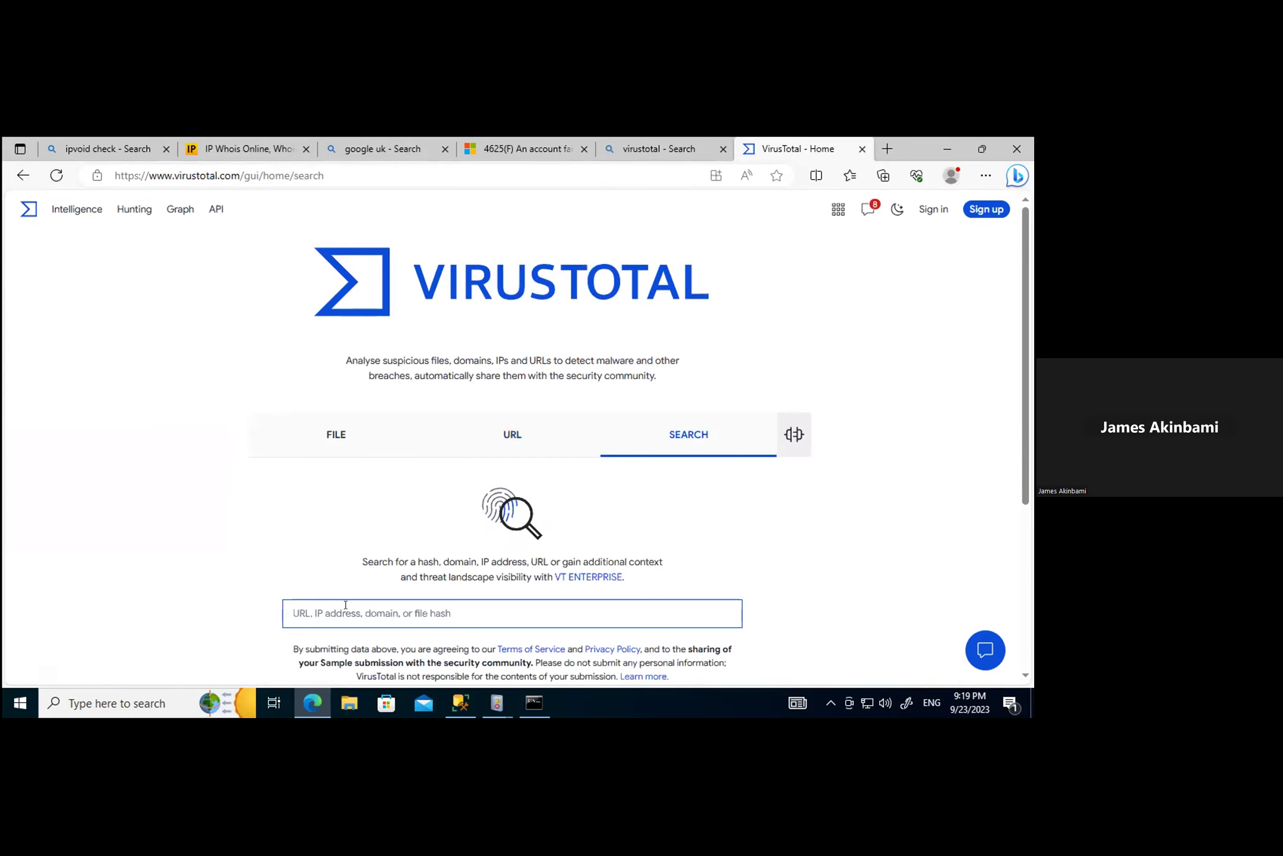
text(194.165.16.73)
key(Return)
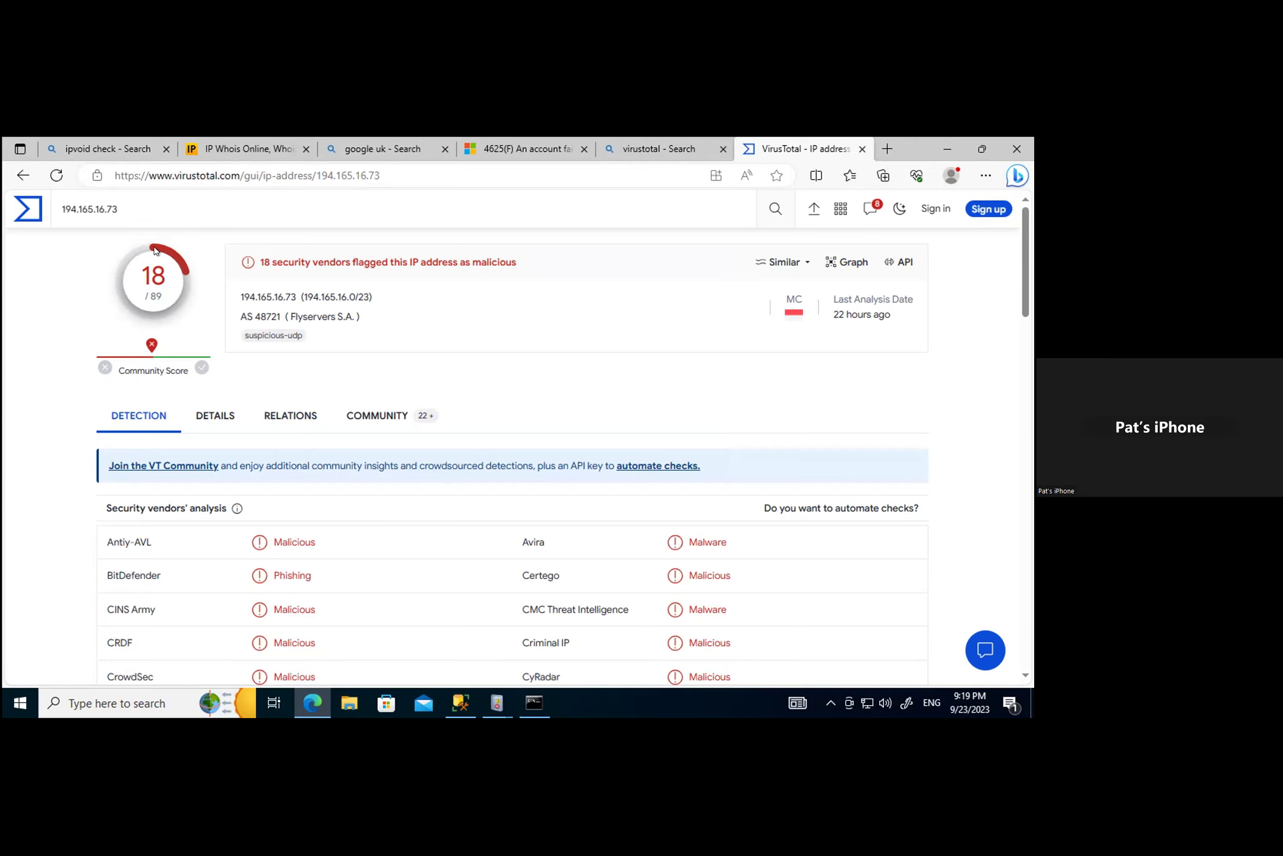
scroll(343, 531, down, 3)
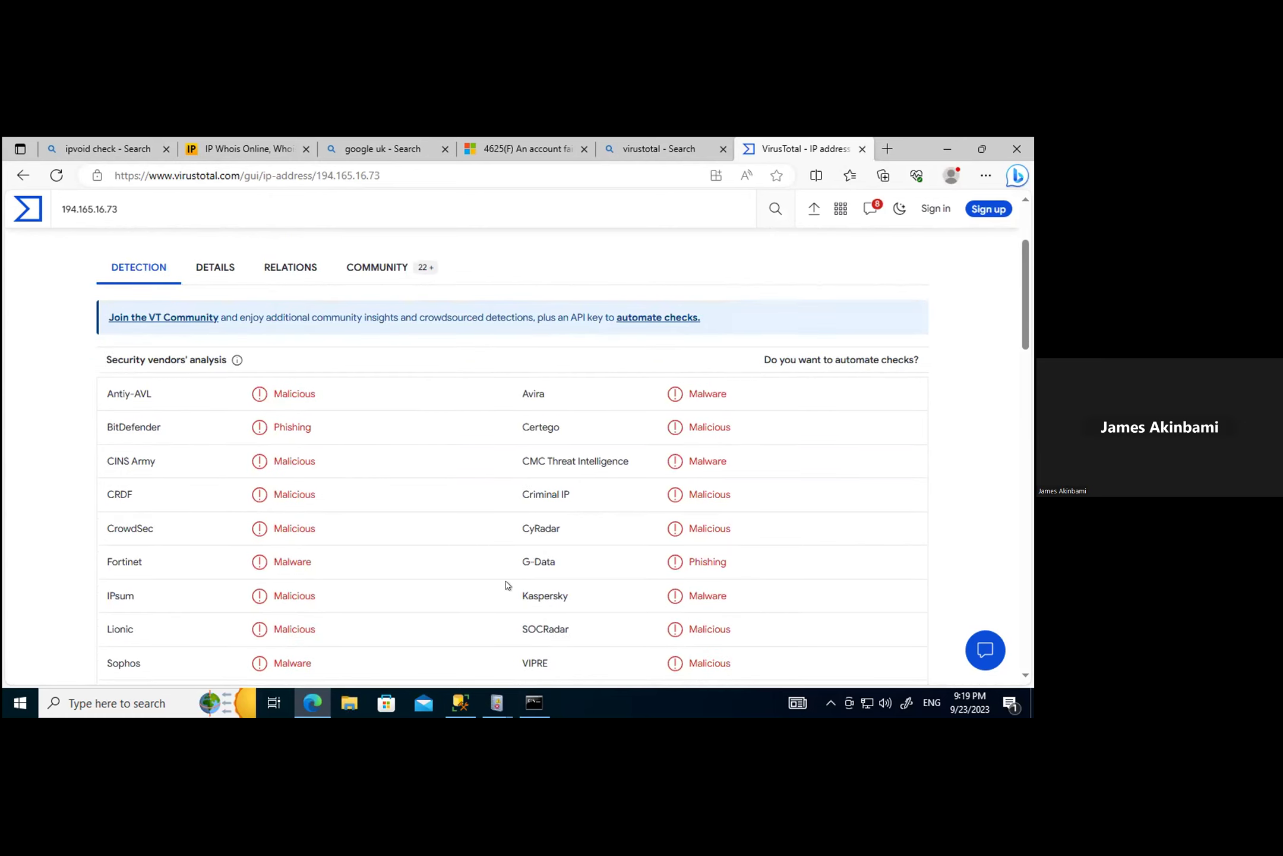
scroll(508, 586, down, 5)
scroll(506, 583, down, 7)
scroll(506, 581, up, 15)
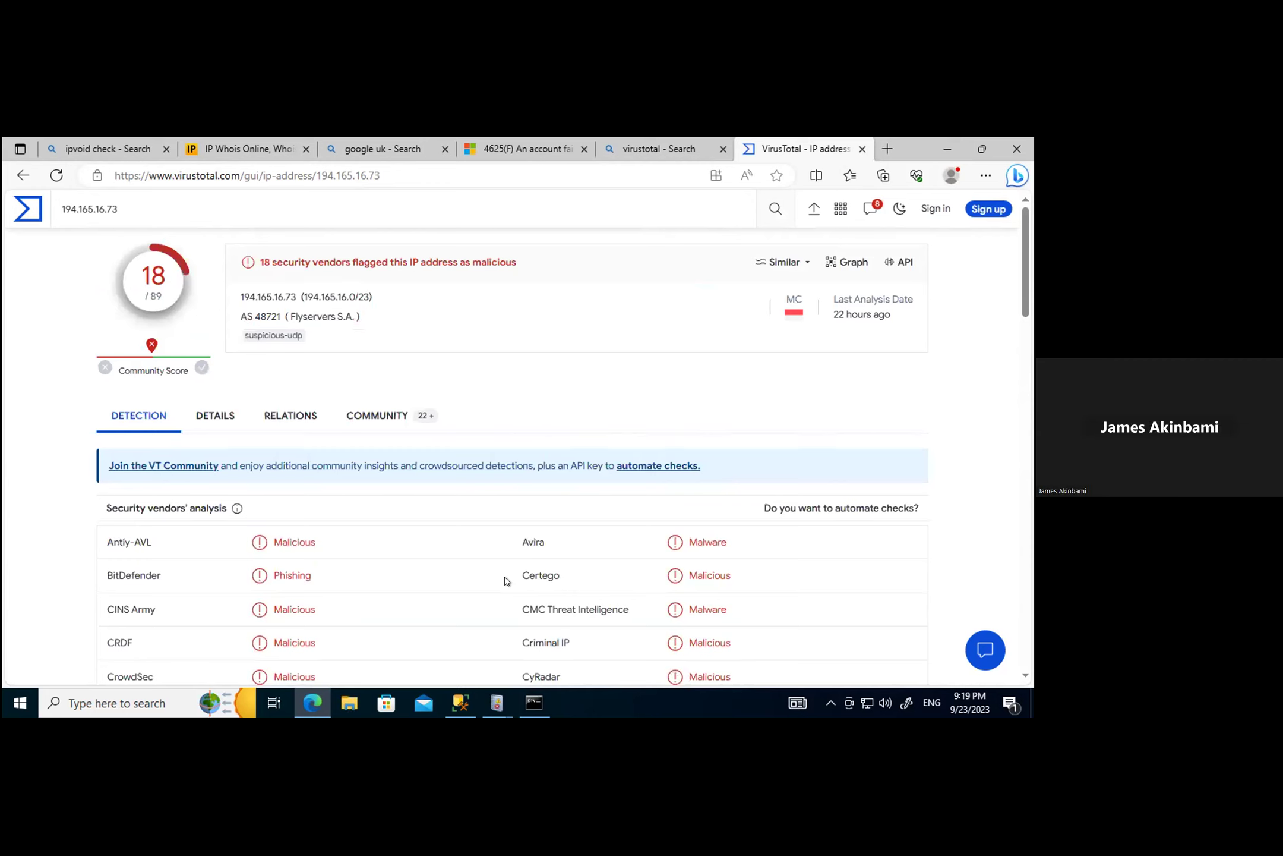
click(224, 416)
scroll(466, 567, down, 2)
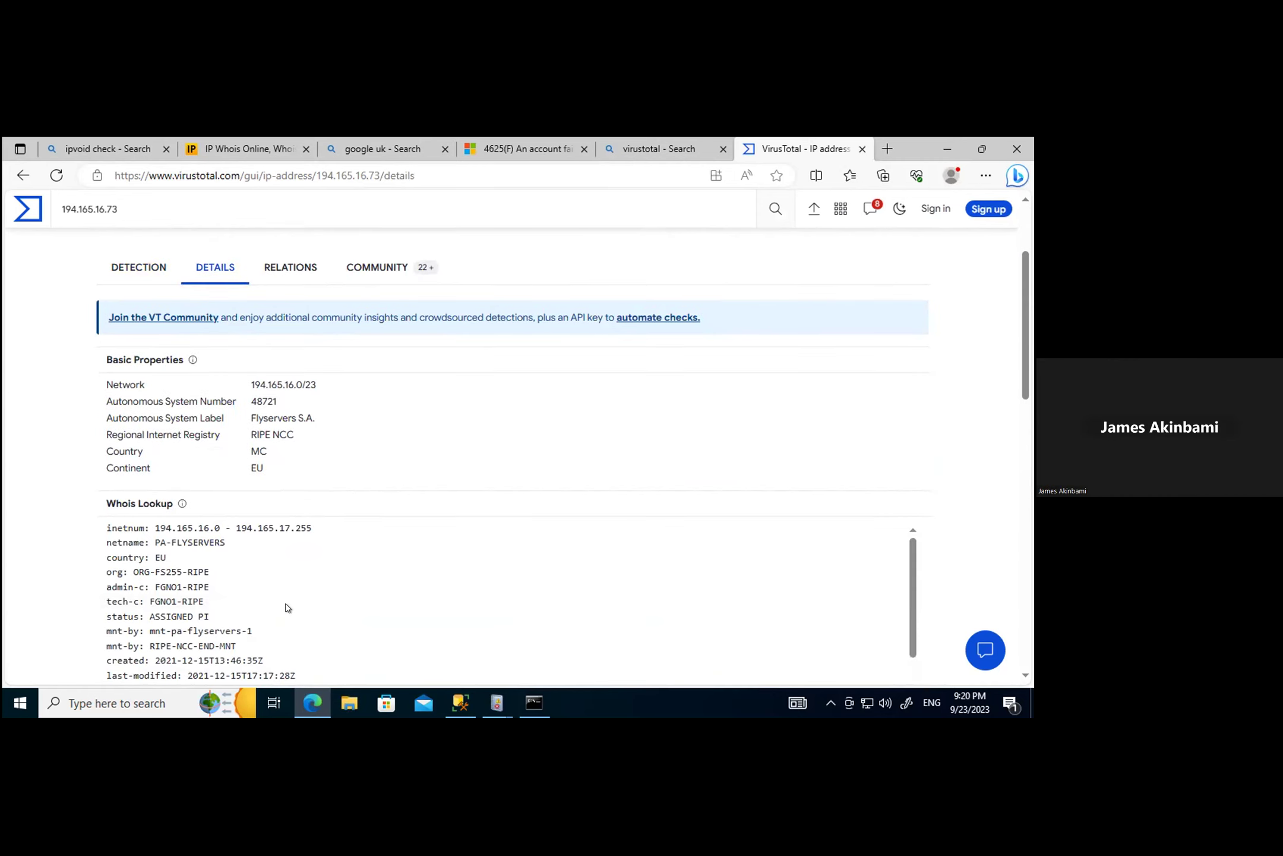
scroll(282, 606, down, 2)
scroll(288, 607, down, 1)
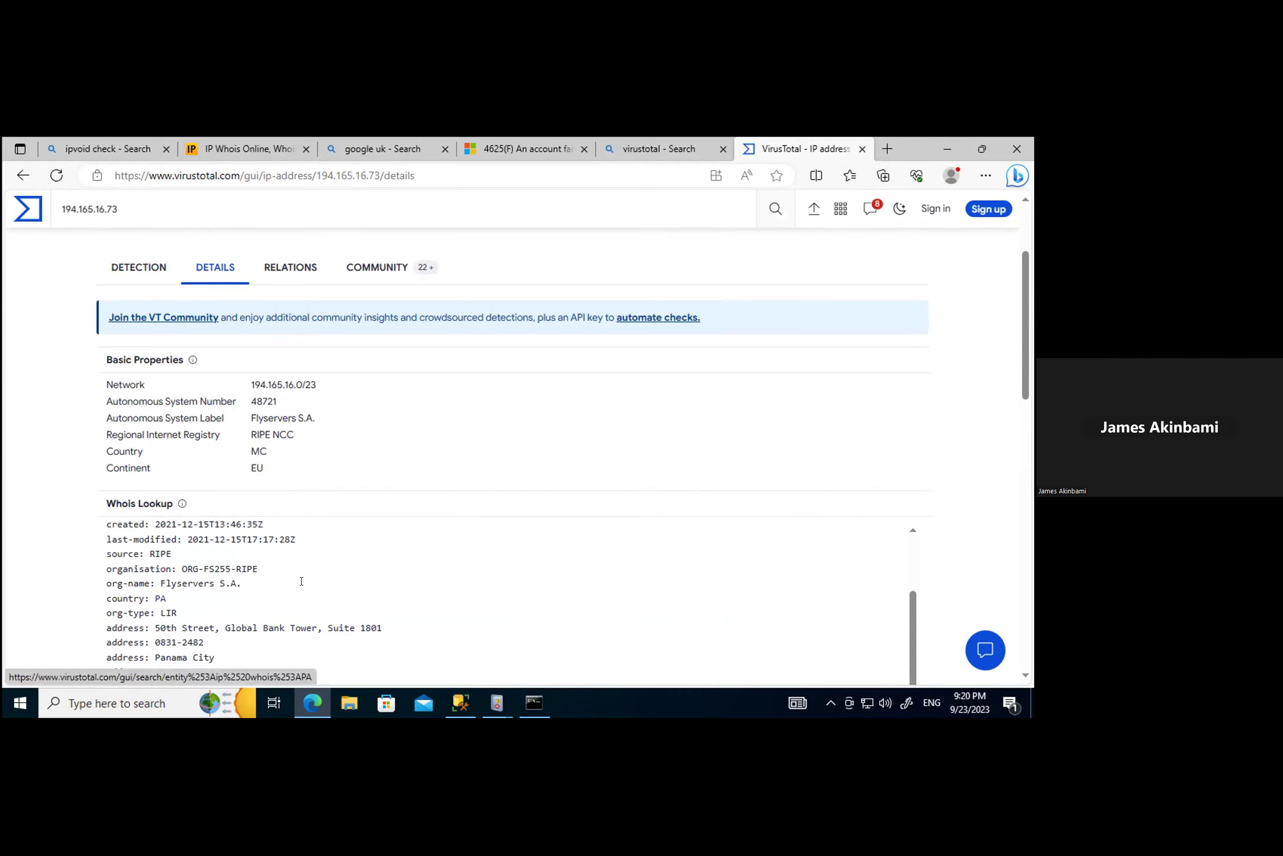
click(137, 268)
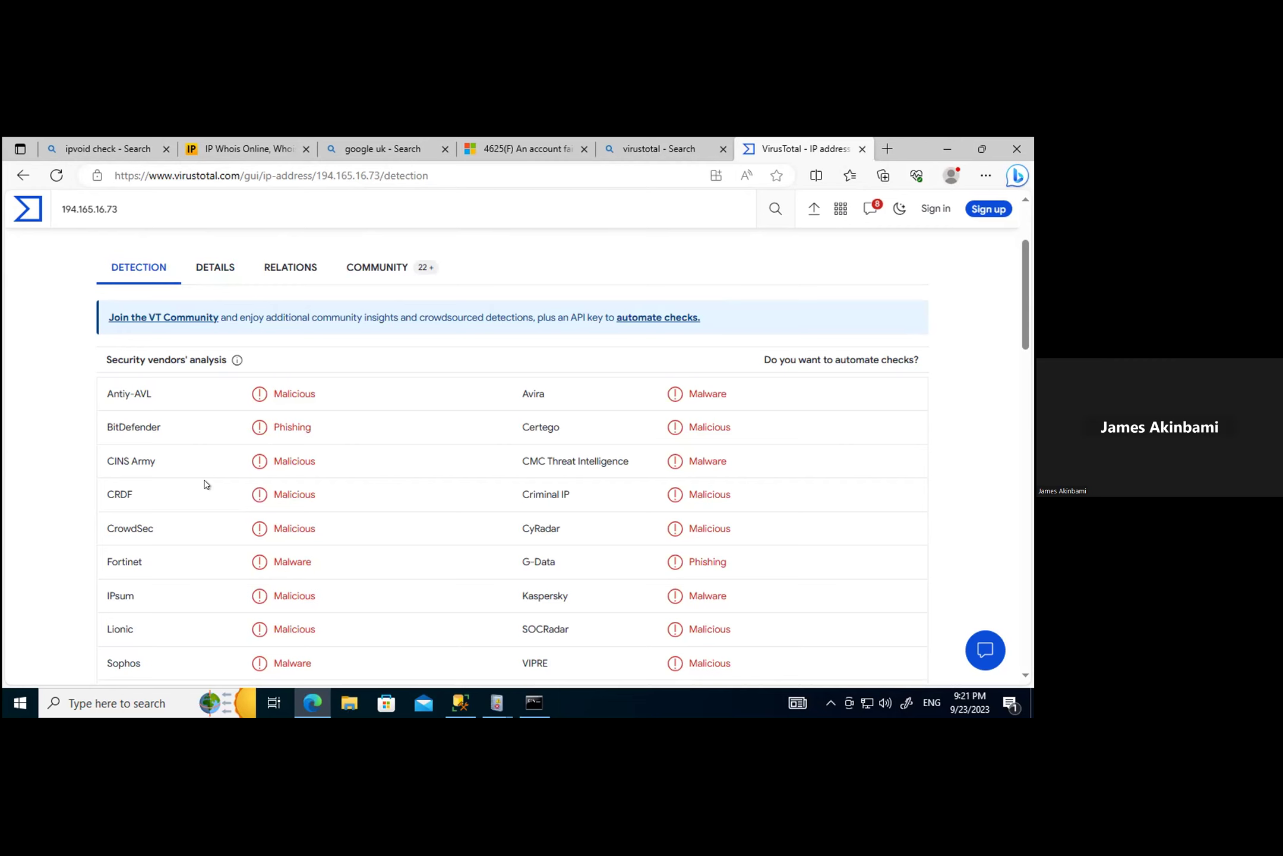
Step: Scroll through the vendor detection results for 194.165.16.73
scroll(205, 484, up, 3)
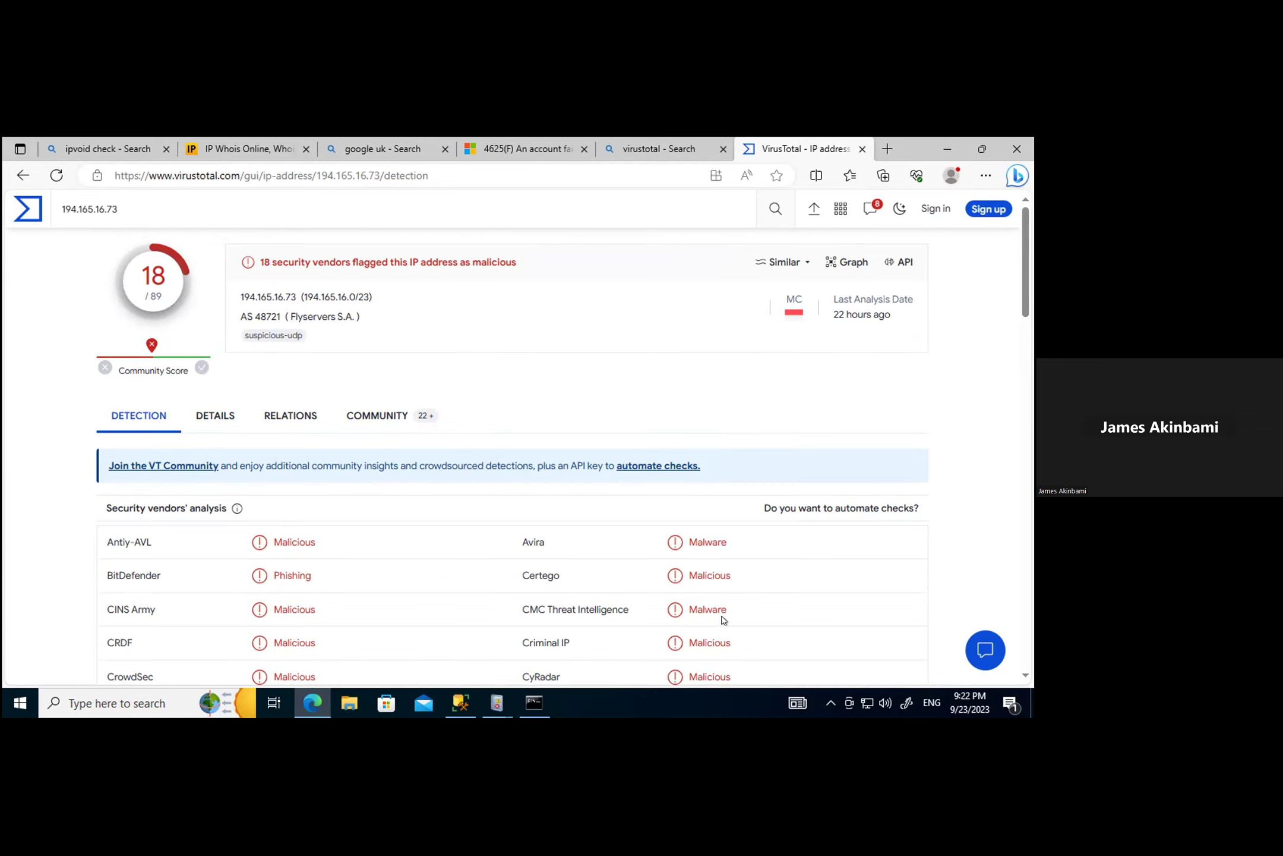
scroll(723, 620, down, 2)
scroll(707, 637, down, 1)
scroll(713, 538, up, 3)
scroll(271, 532, down, 2)
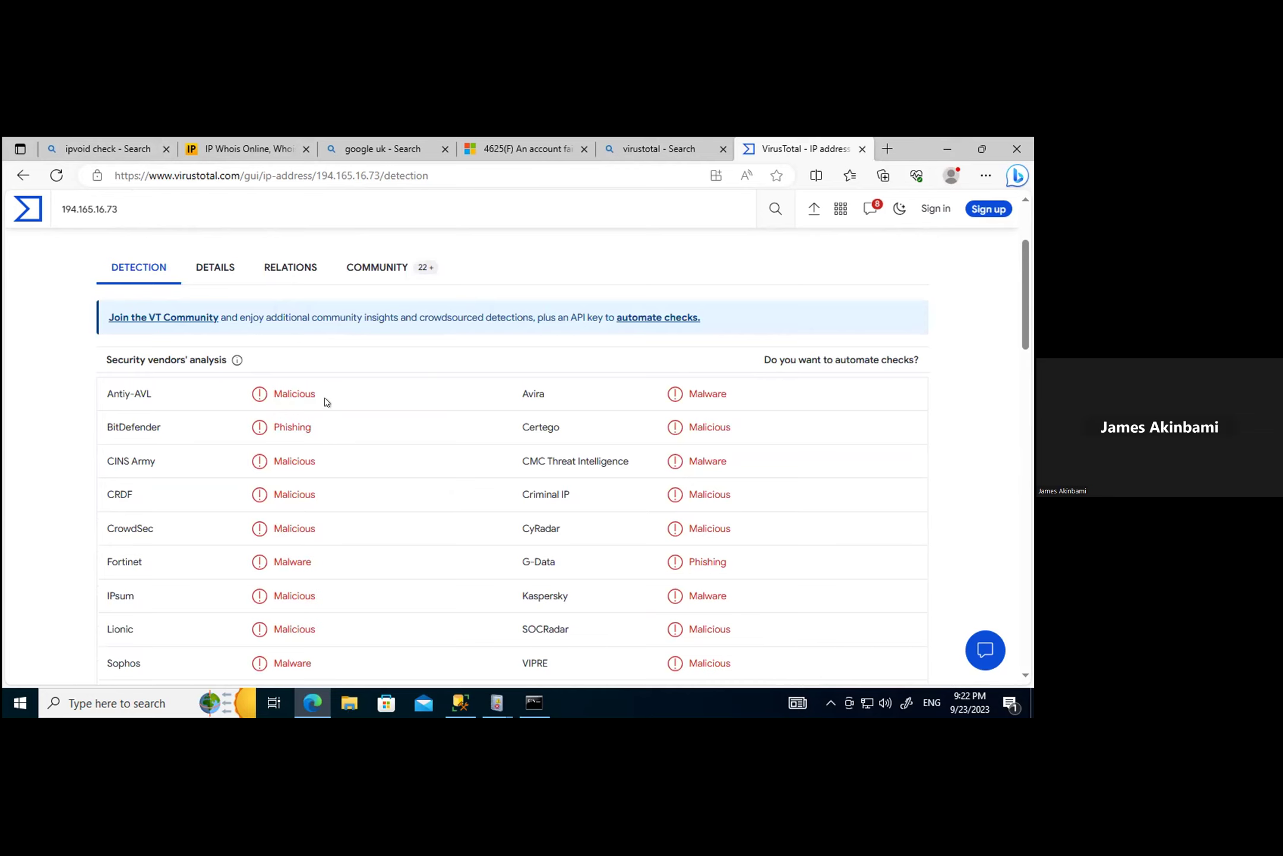
Step: Highlight Antiy-AVL's verdict and BitDefender's Phishing verdict, then review the rest of the vendor list
drag(324, 400, 252, 401)
drag(330, 423, 236, 433)
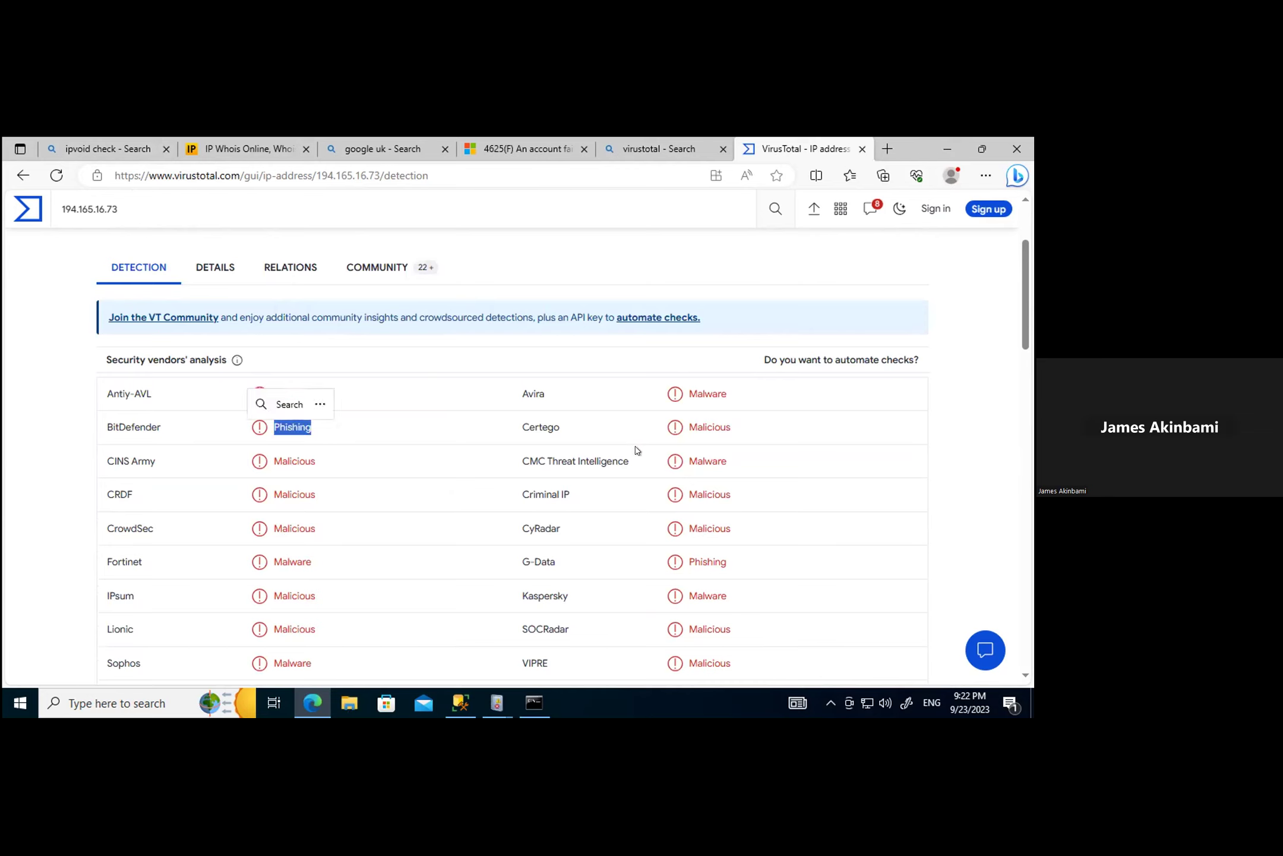
scroll(493, 603, down, 3)
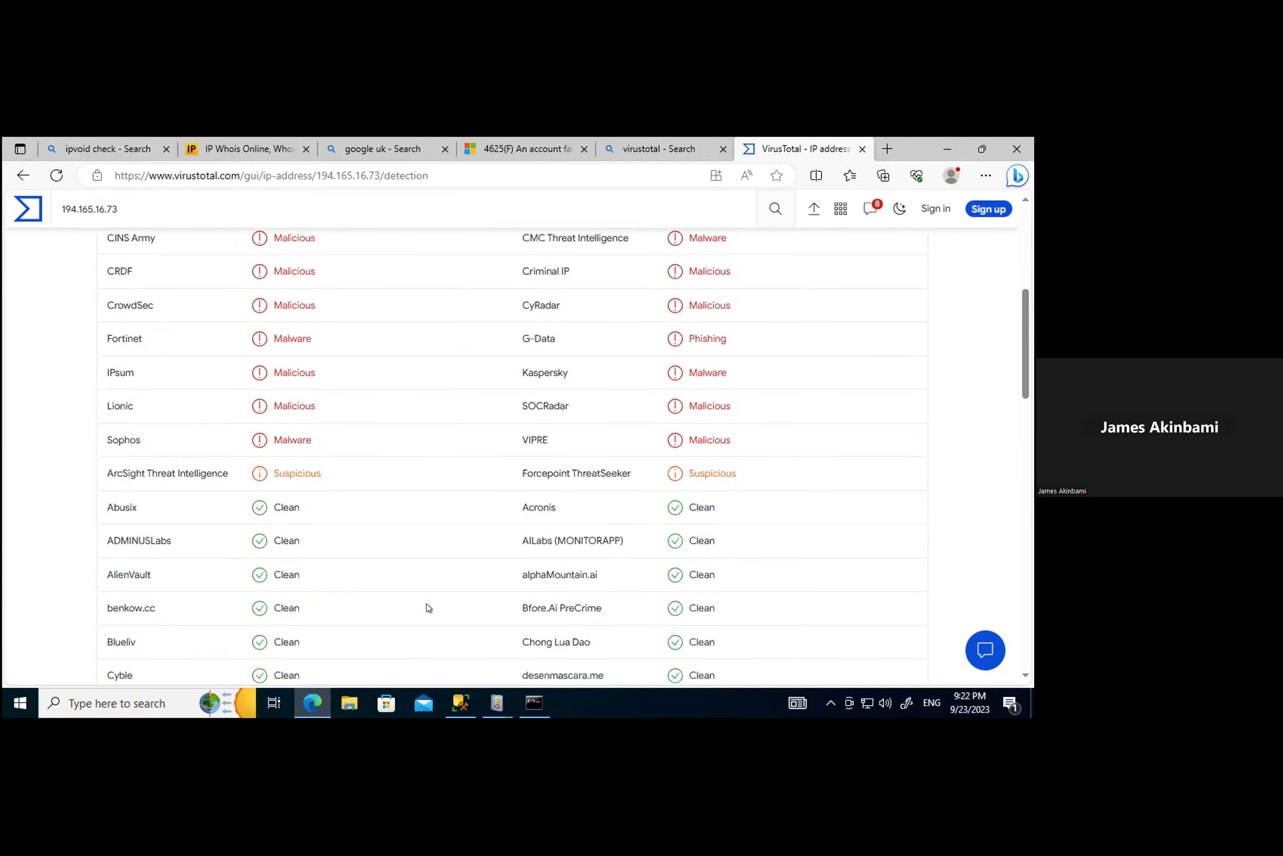
scroll(511, 467, up, 5)
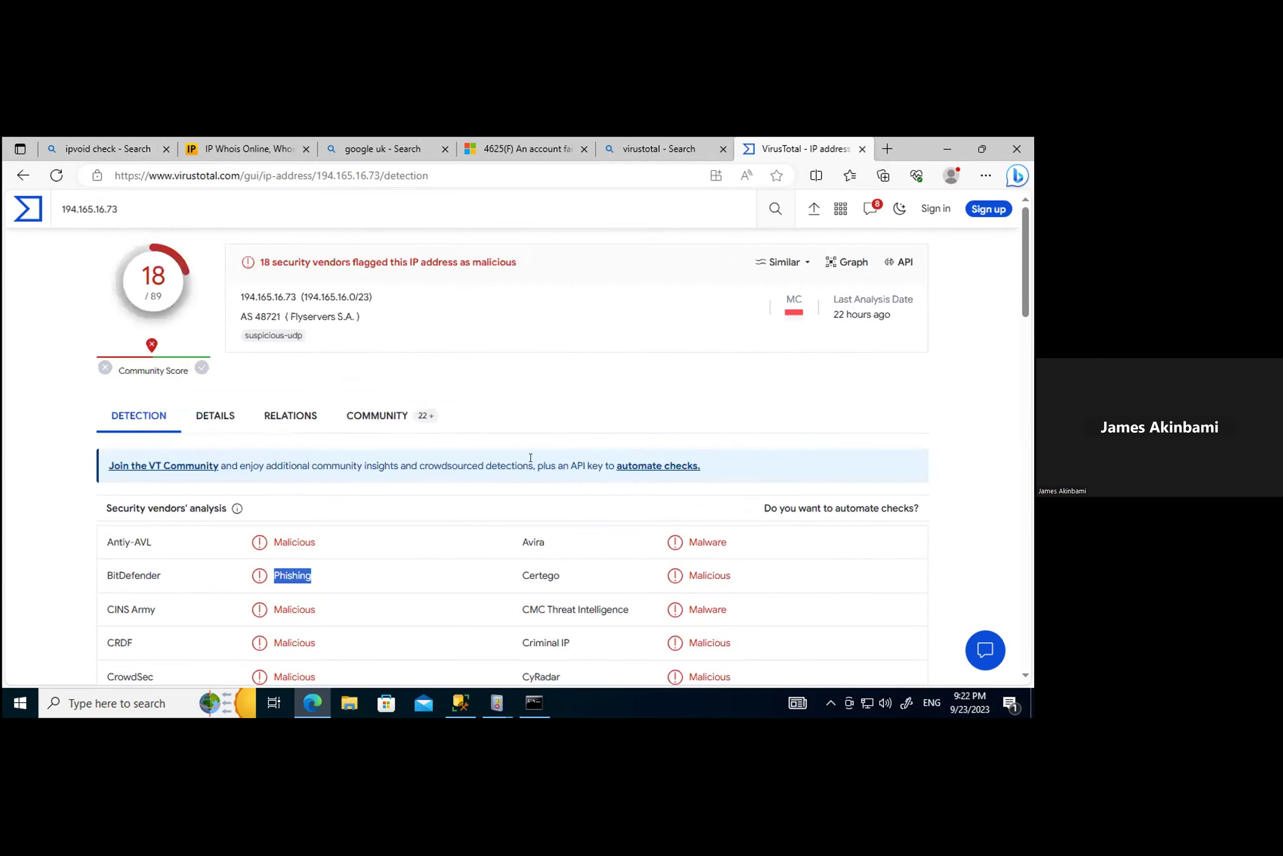
scroll(533, 466, down, 3)
scroll(540, 475, up, 3)
scroll(262, 542, down, 2)
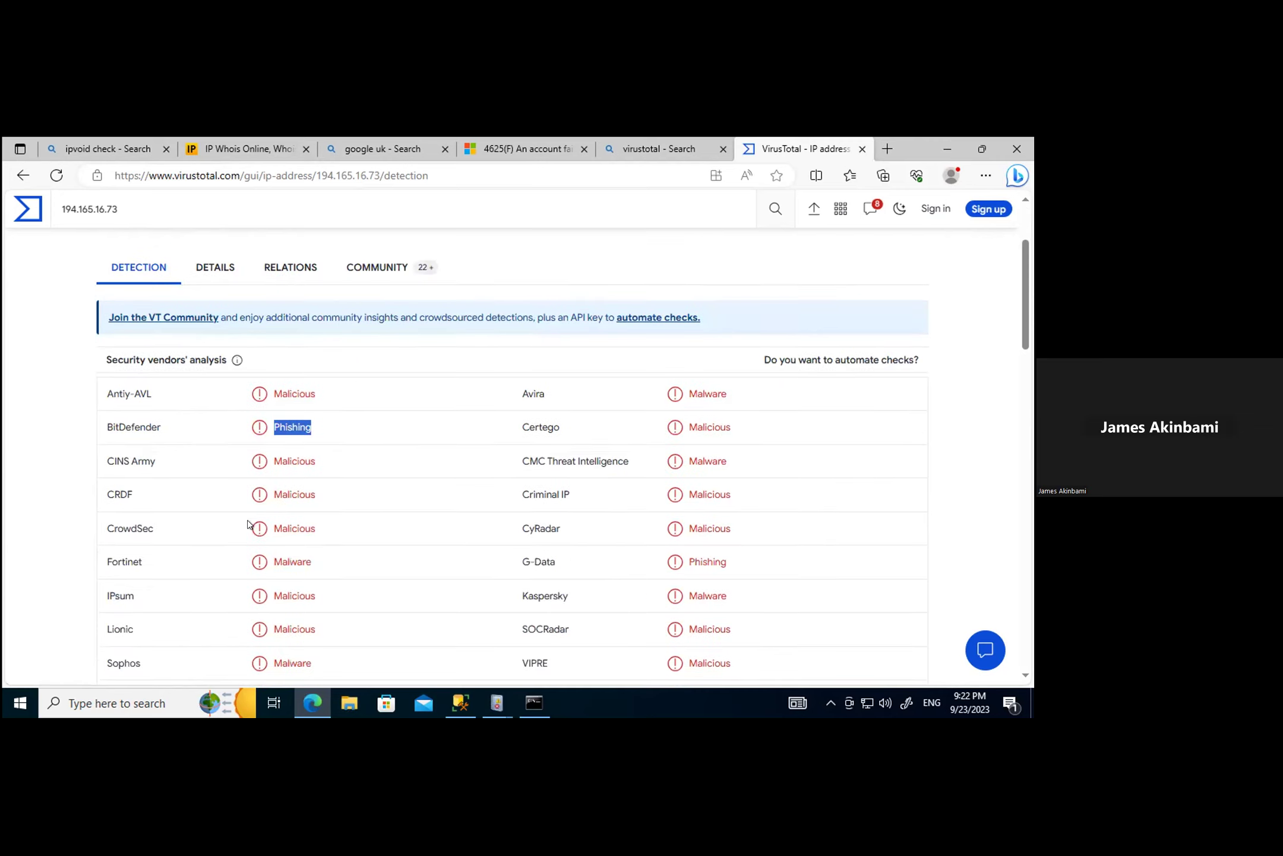
scroll(261, 520, up, 2)
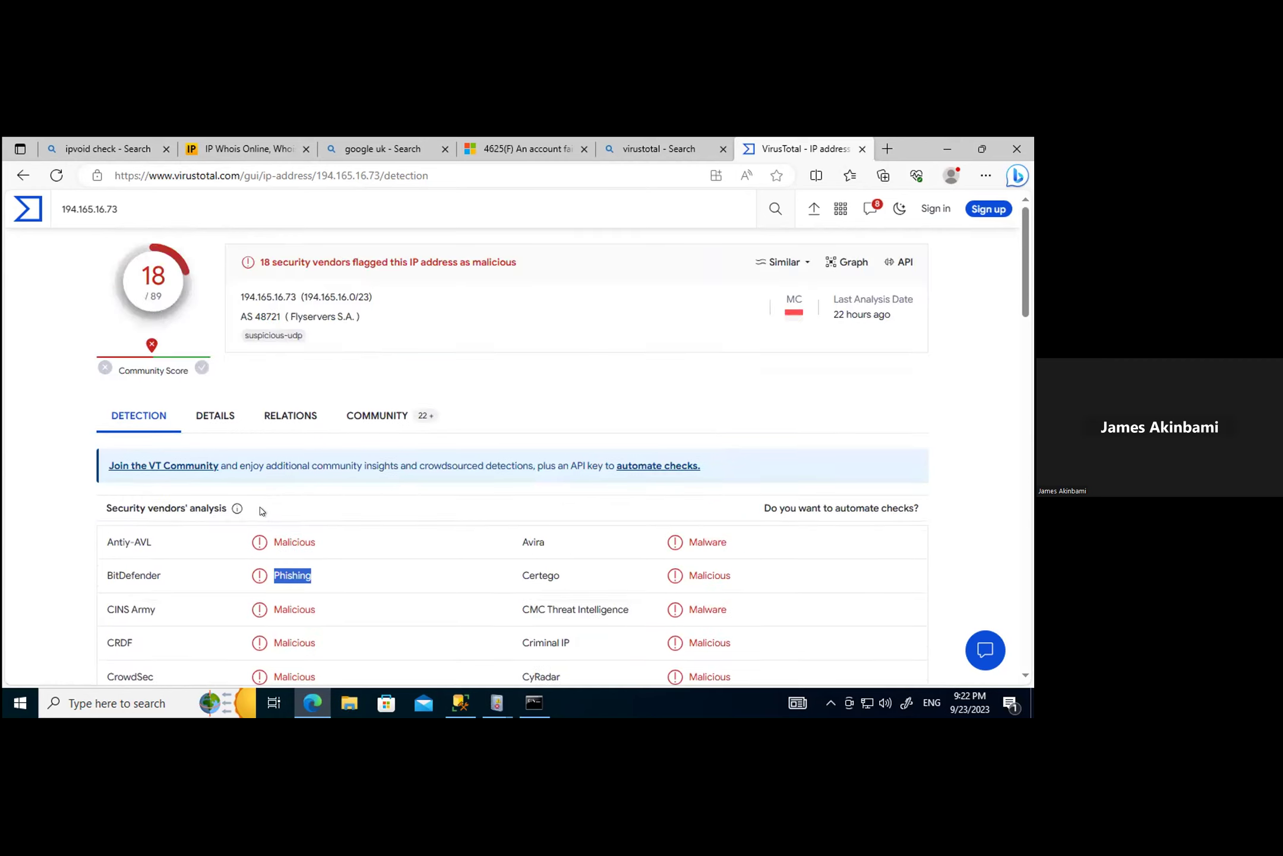
Step: Review the Details tab's network and Whois info (194.165.16.0/23, Flyservers S.A., MC), then switch toward Event Viewer
click(214, 416)
scroll(298, 508, down, 3)
scroll(298, 508, up, 3)
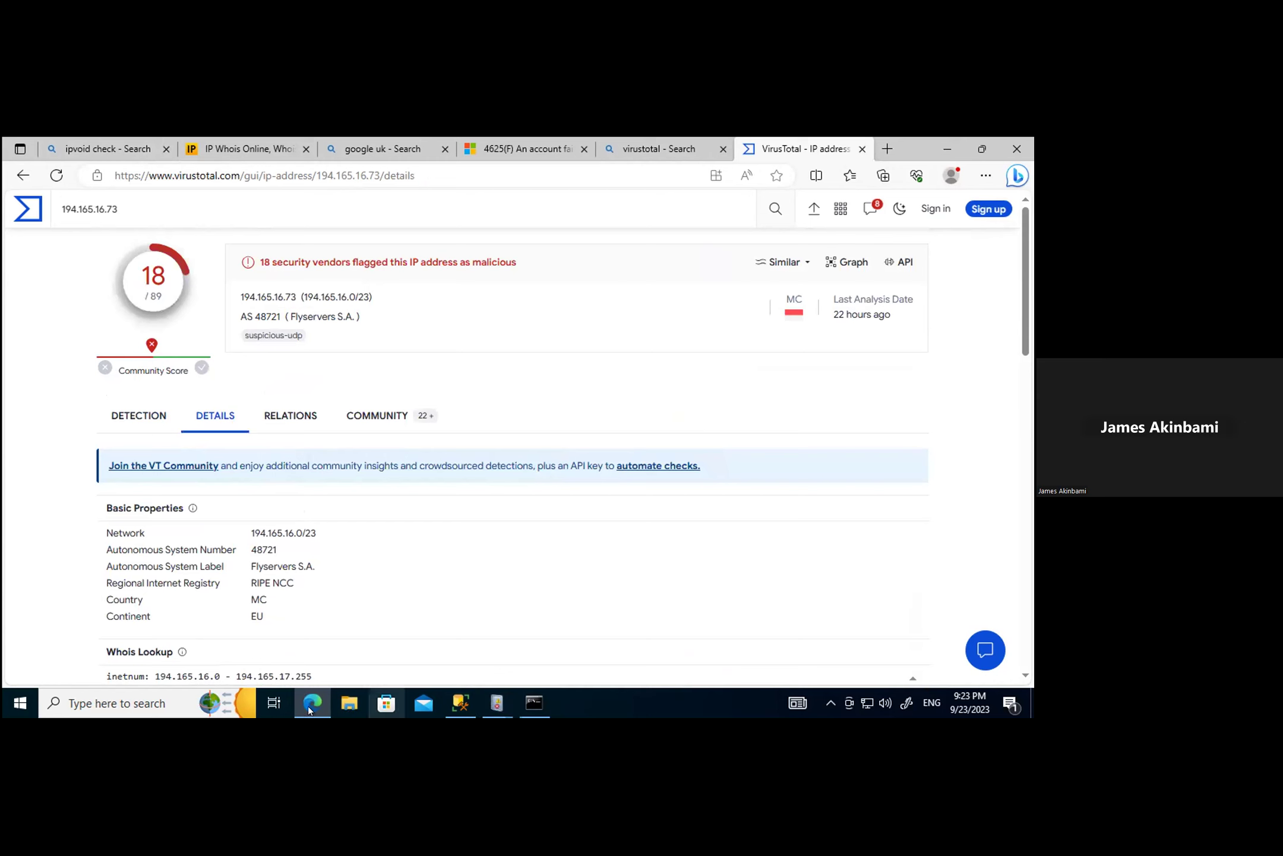
click(494, 703)
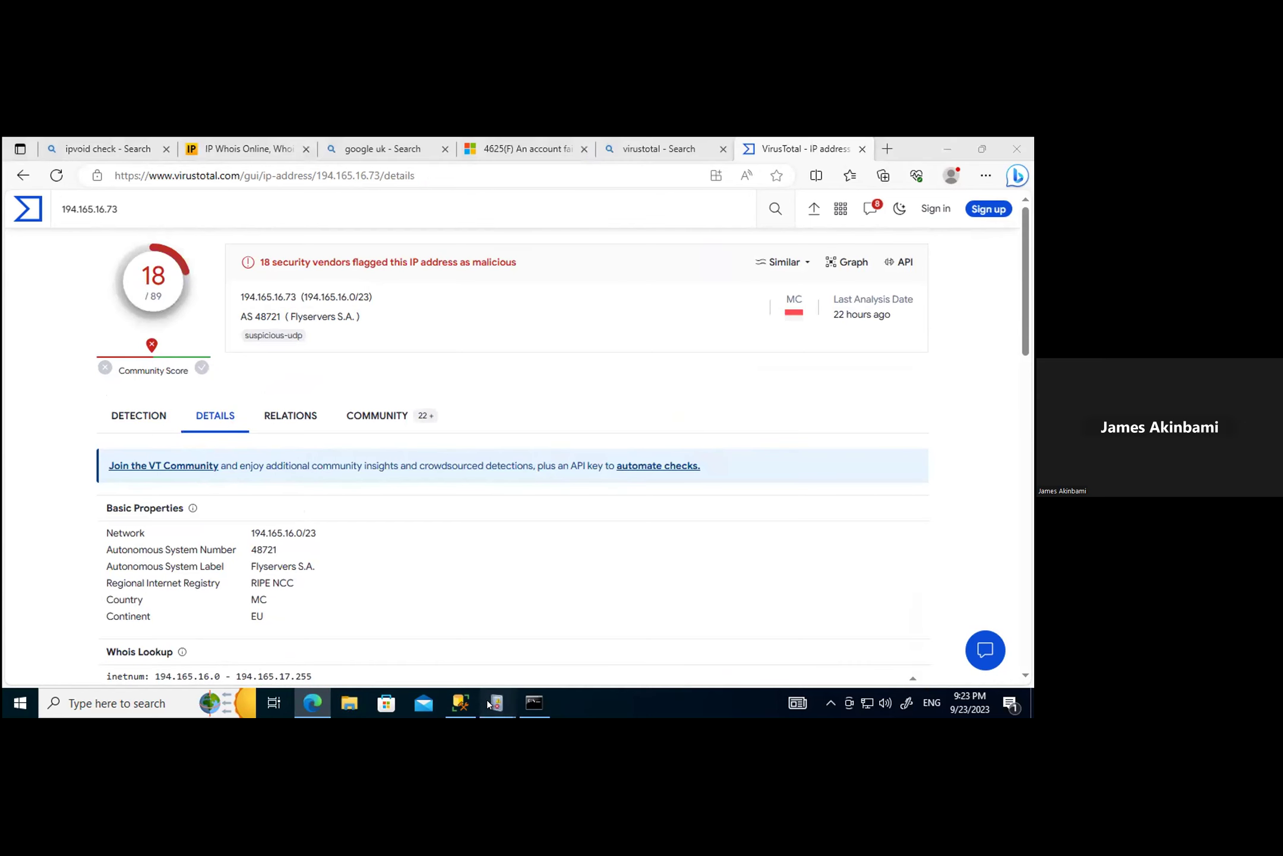
click(81, 639)
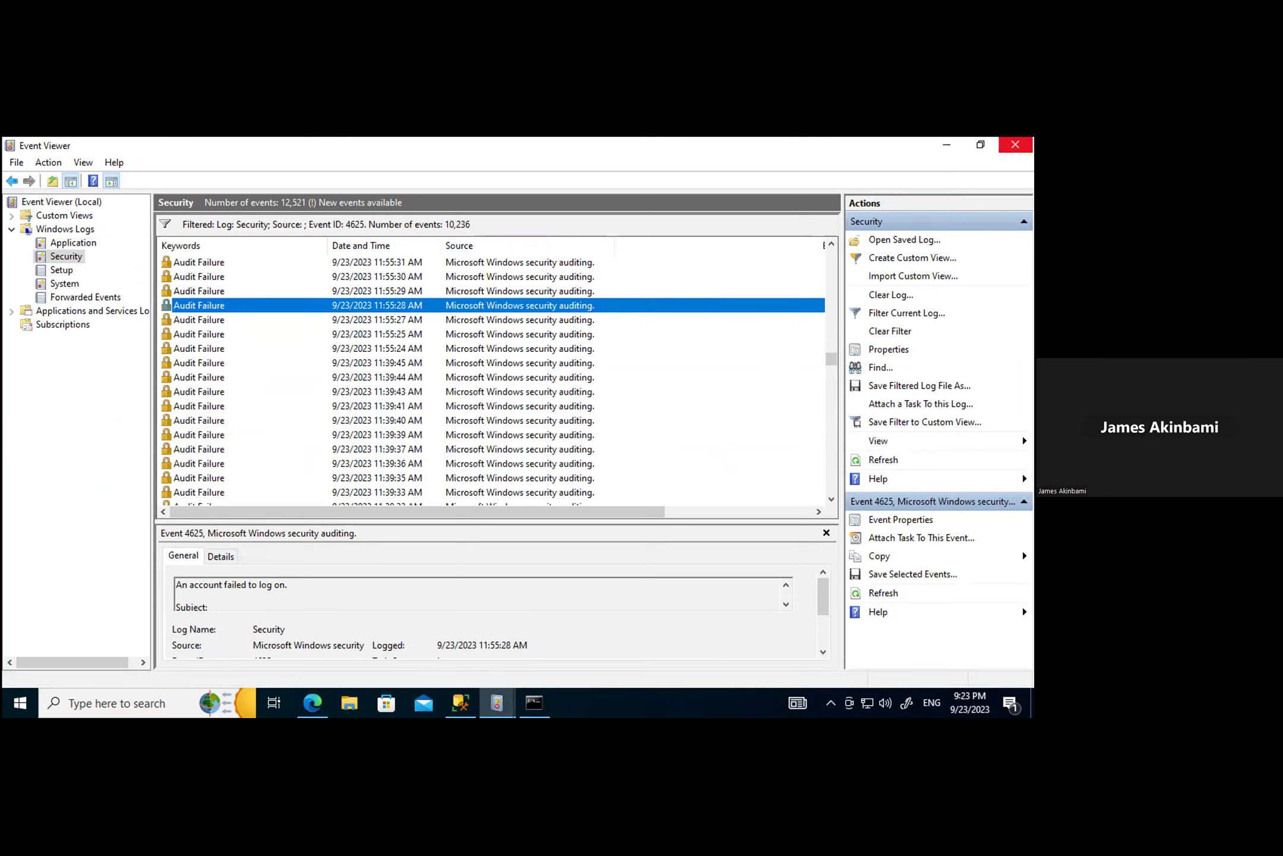
key(alt+Tab)
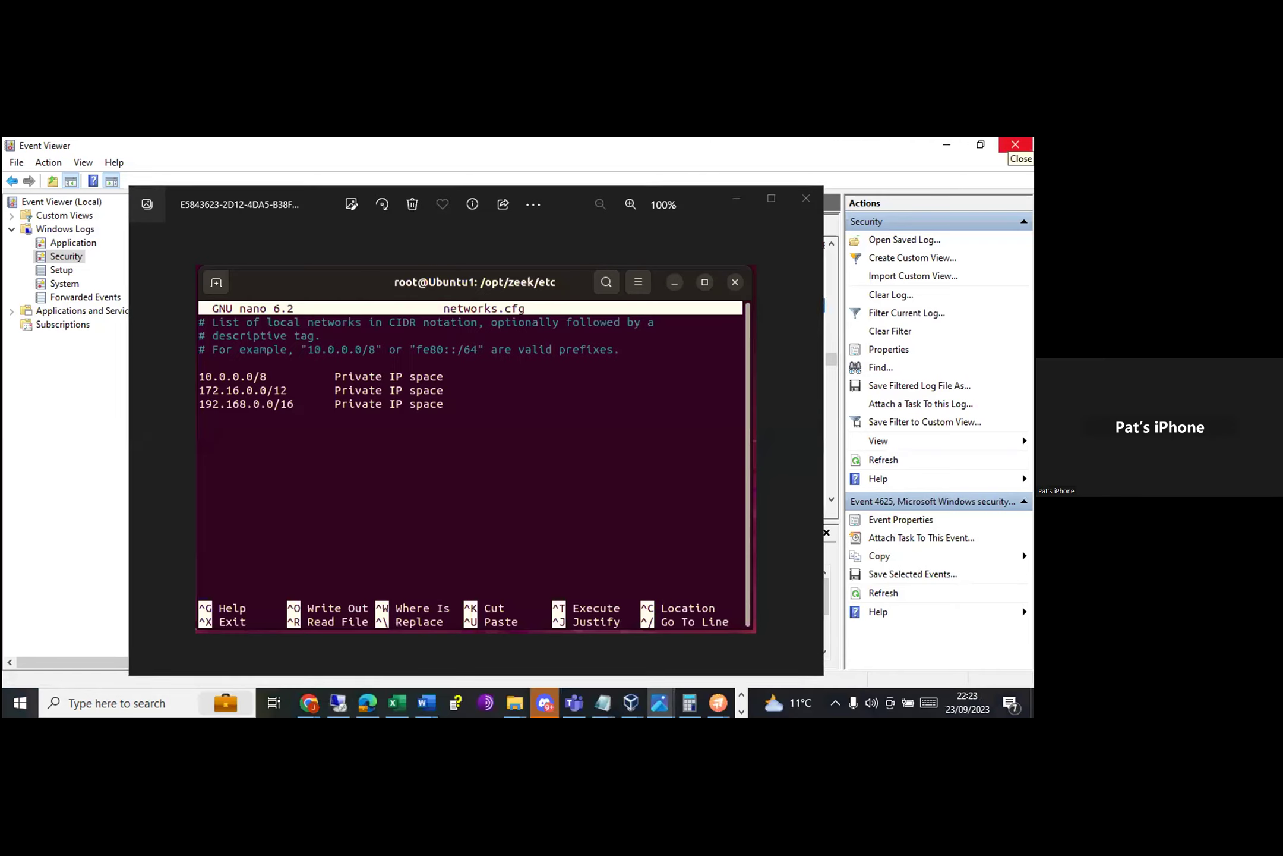